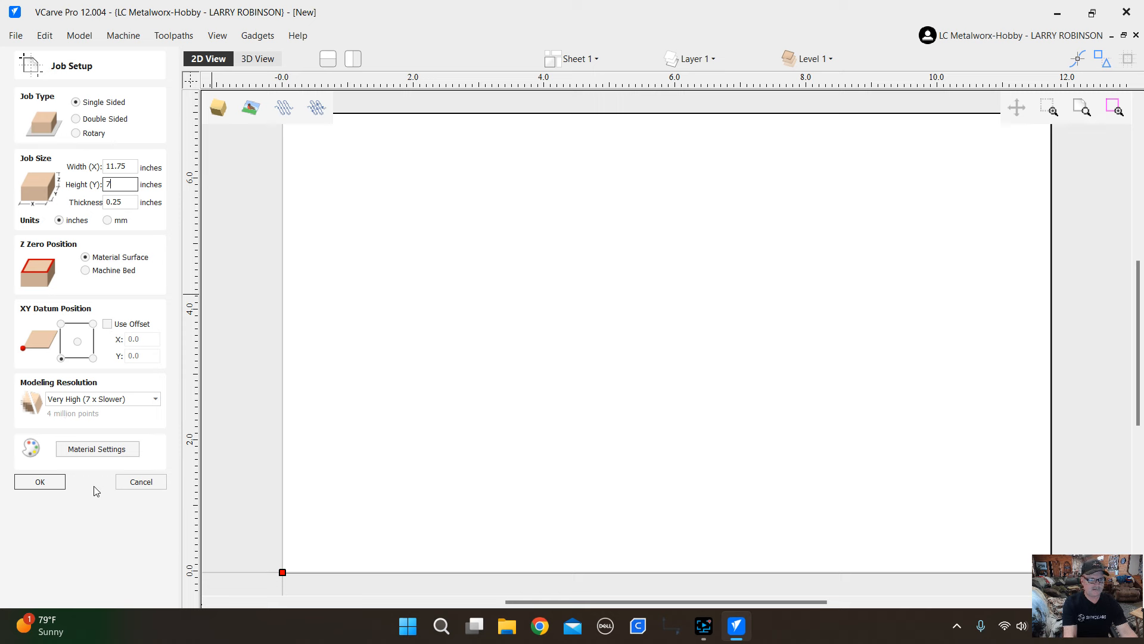
Check the available material appearances, keep Canadian Maple, and accept the job setup.
click(89, 452)
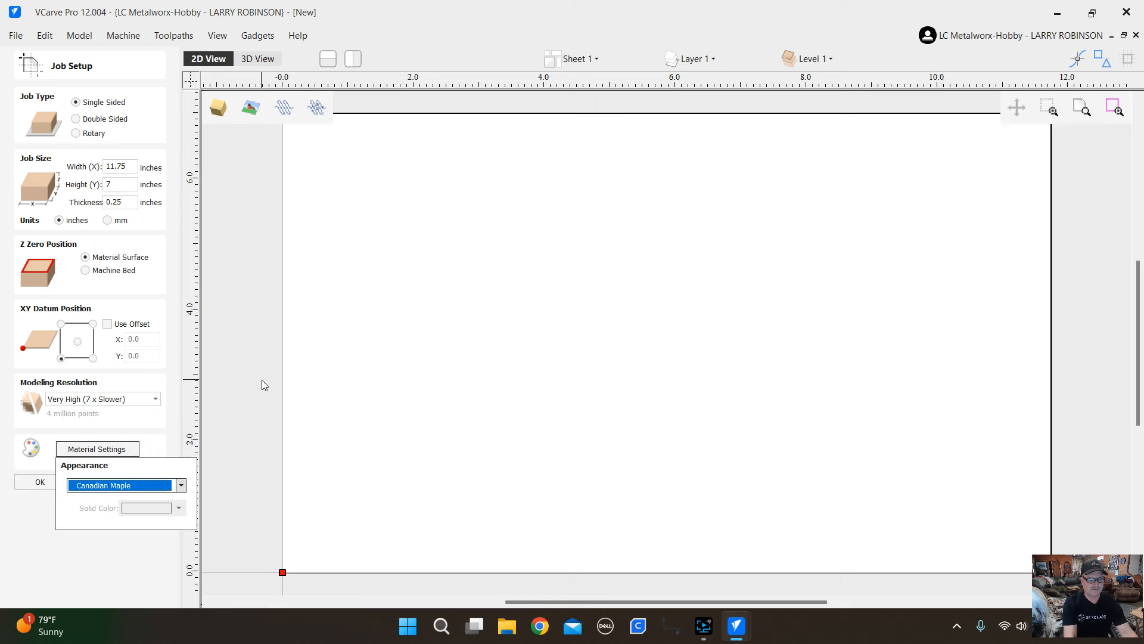
click(182, 484)
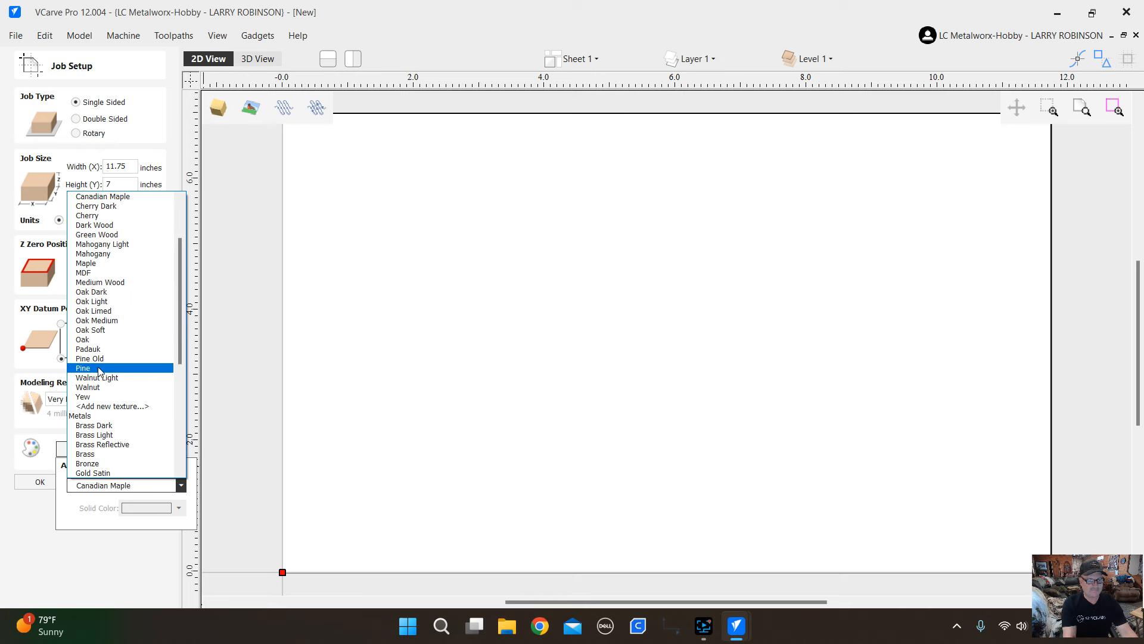
click(180, 485)
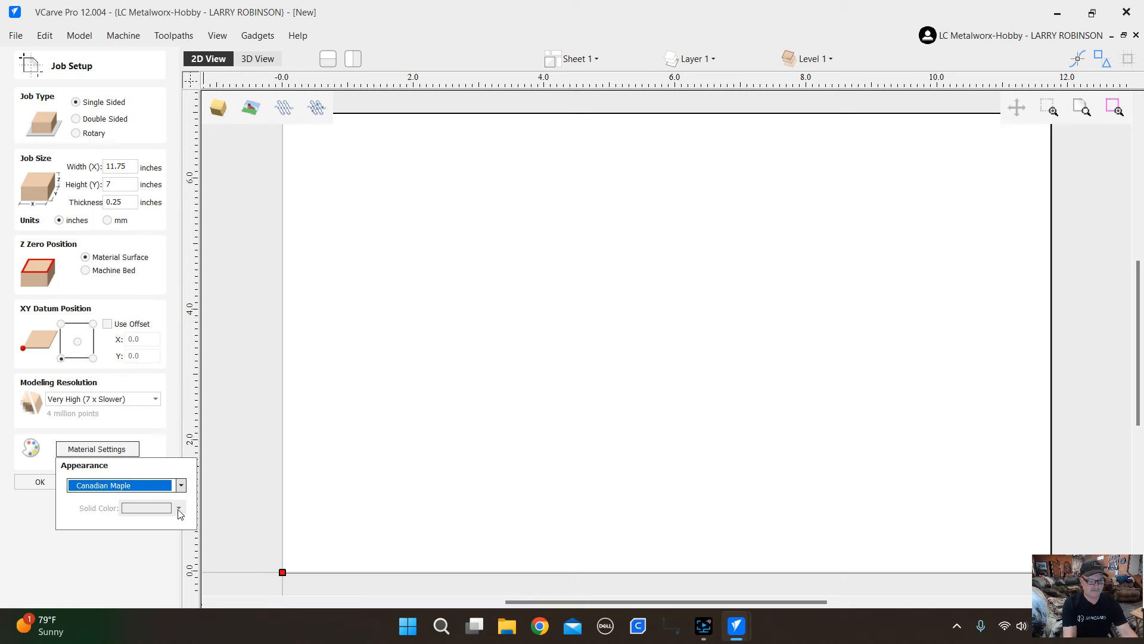
click(130, 598)
click(39, 483)
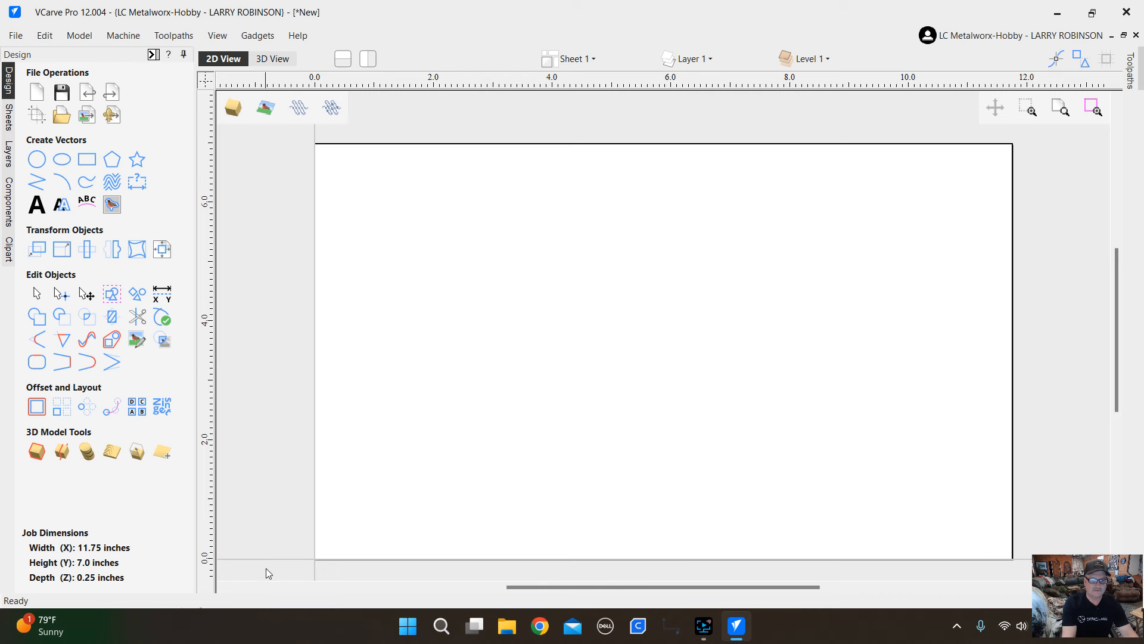
middle_drag(351, 520, 572, 300)
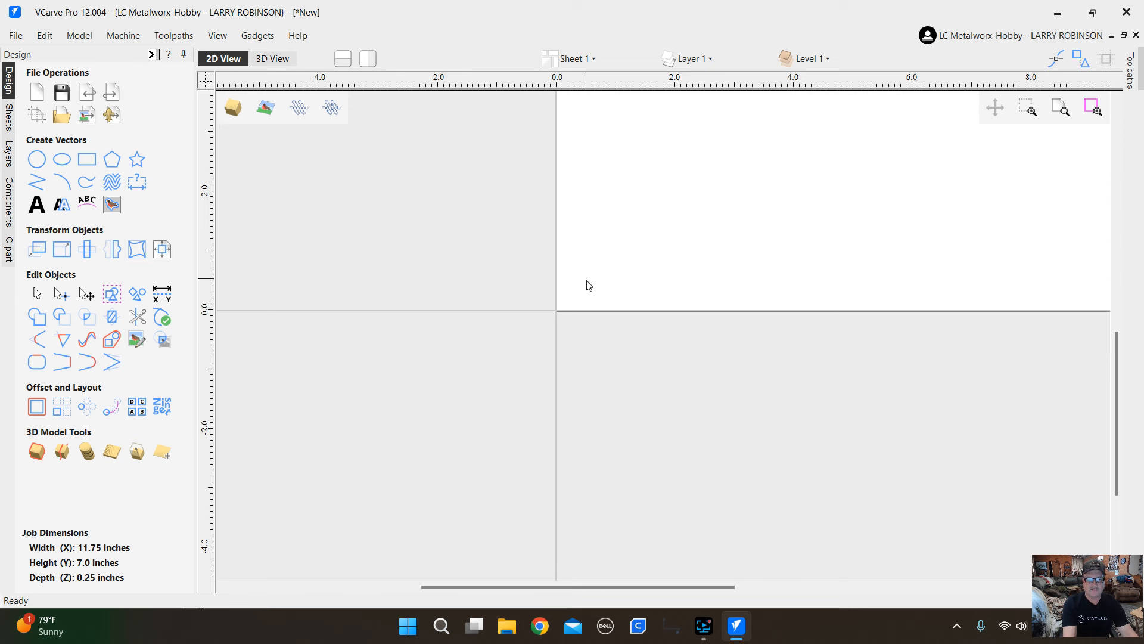
middle_drag(588, 284, 398, 388)
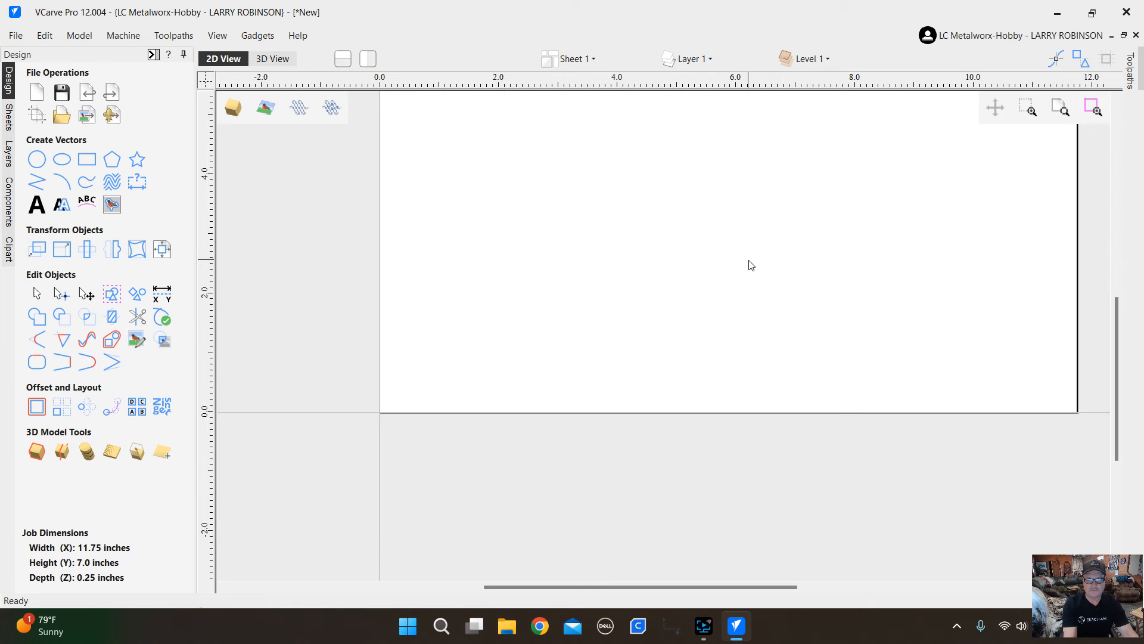
middle_drag(670, 345, 639, 453)
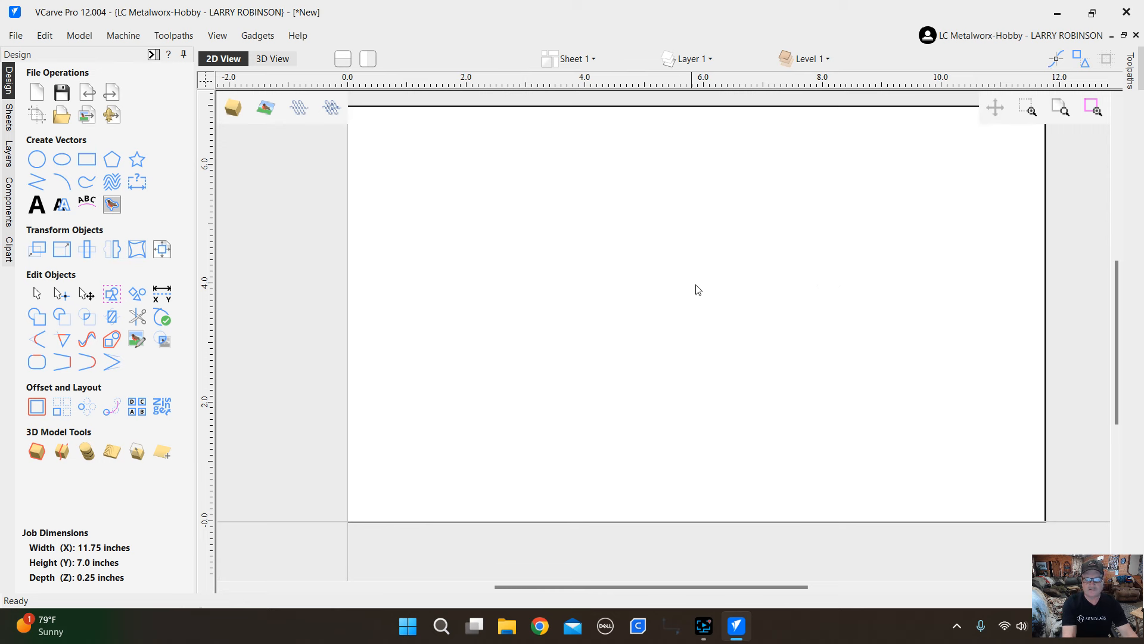
middle_drag(715, 284, 710, 337)
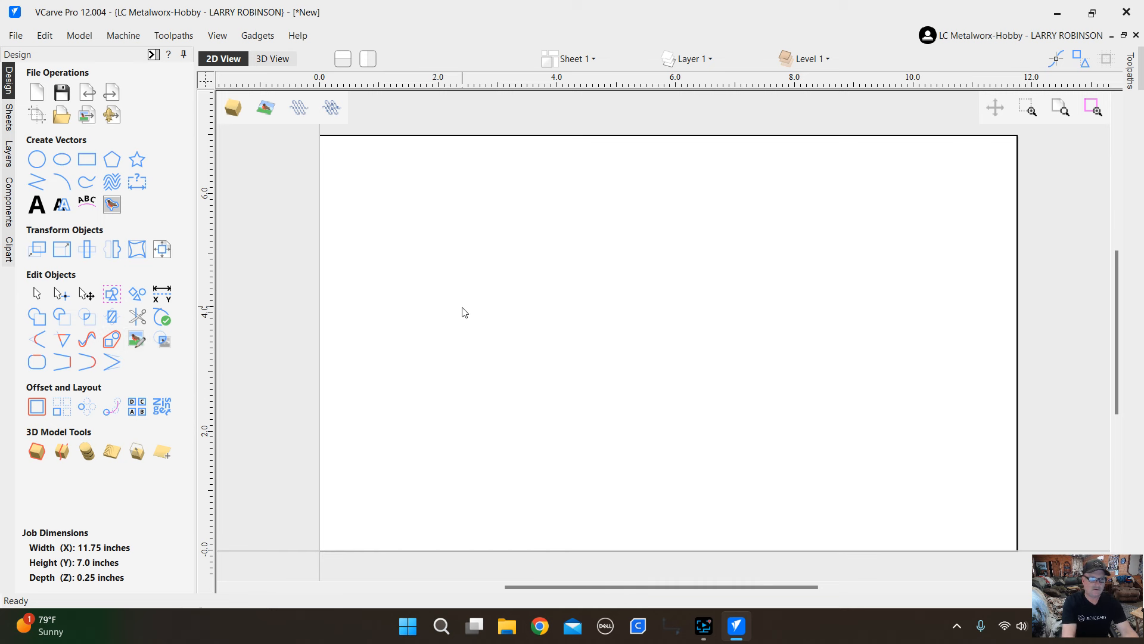
scroll(467, 312, down, 1)
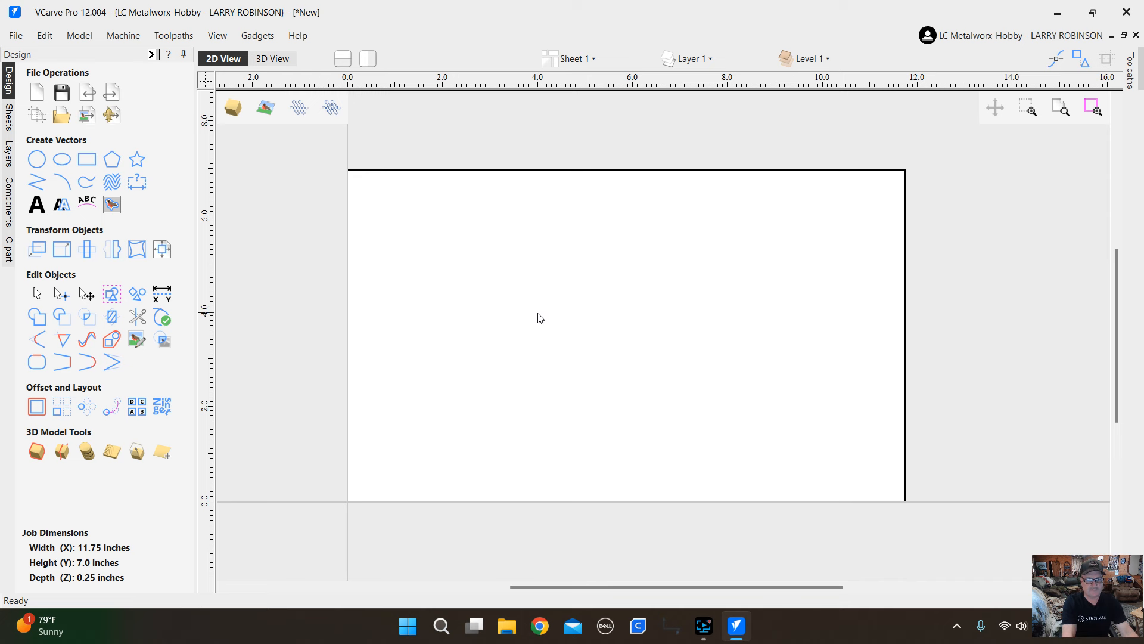
scroll(513, 278, up, 1)
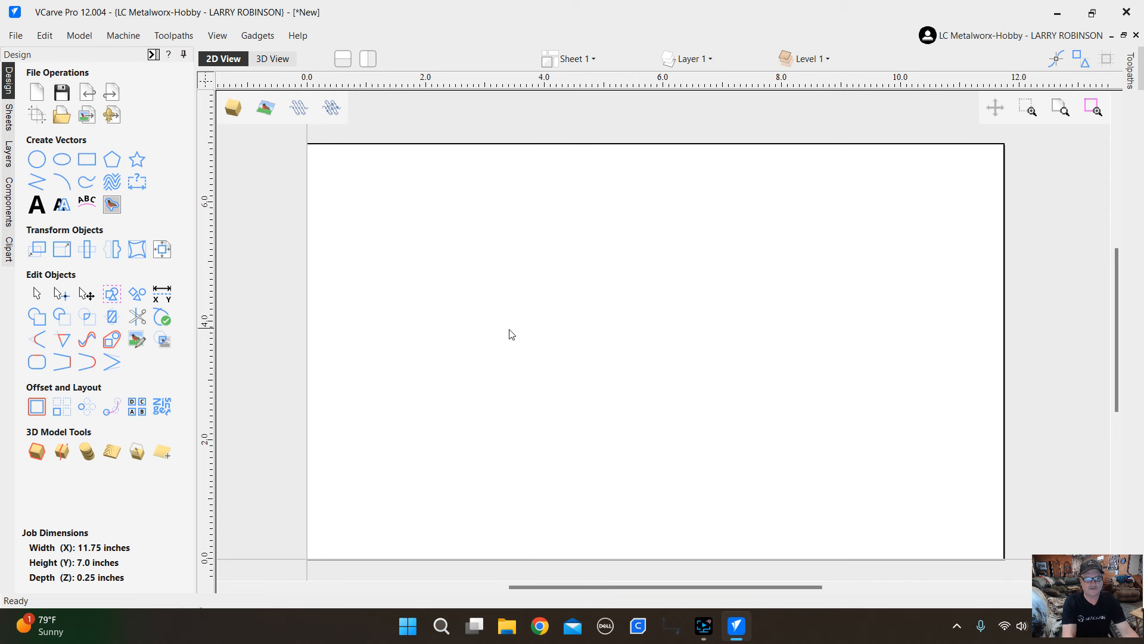
scroll(494, 367, down, 1)
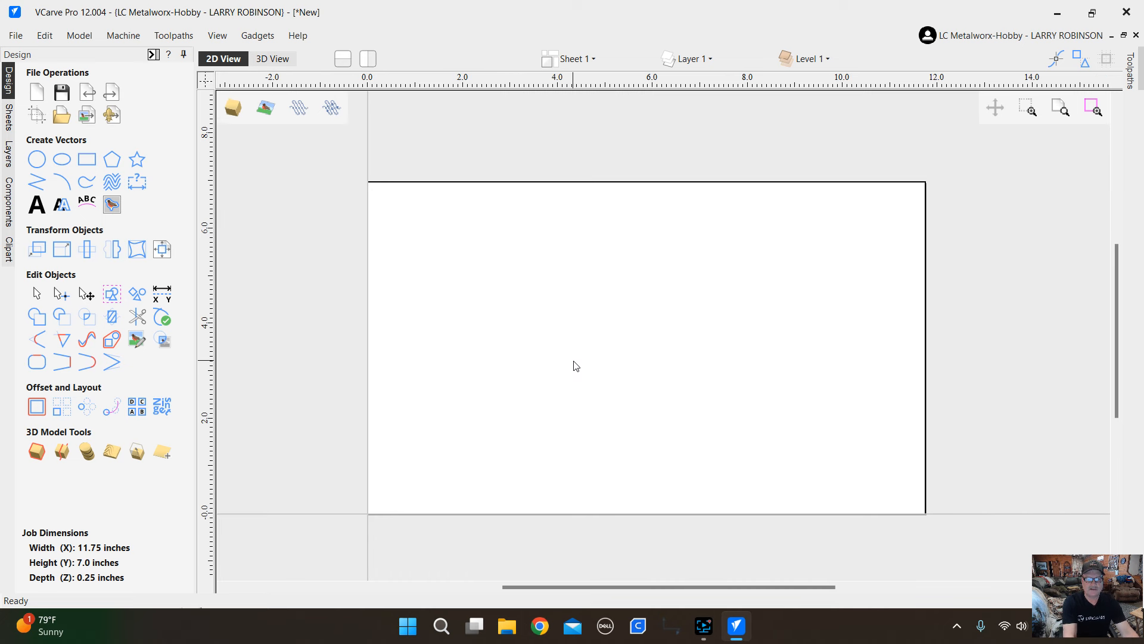
scroll(573, 364, up, 1)
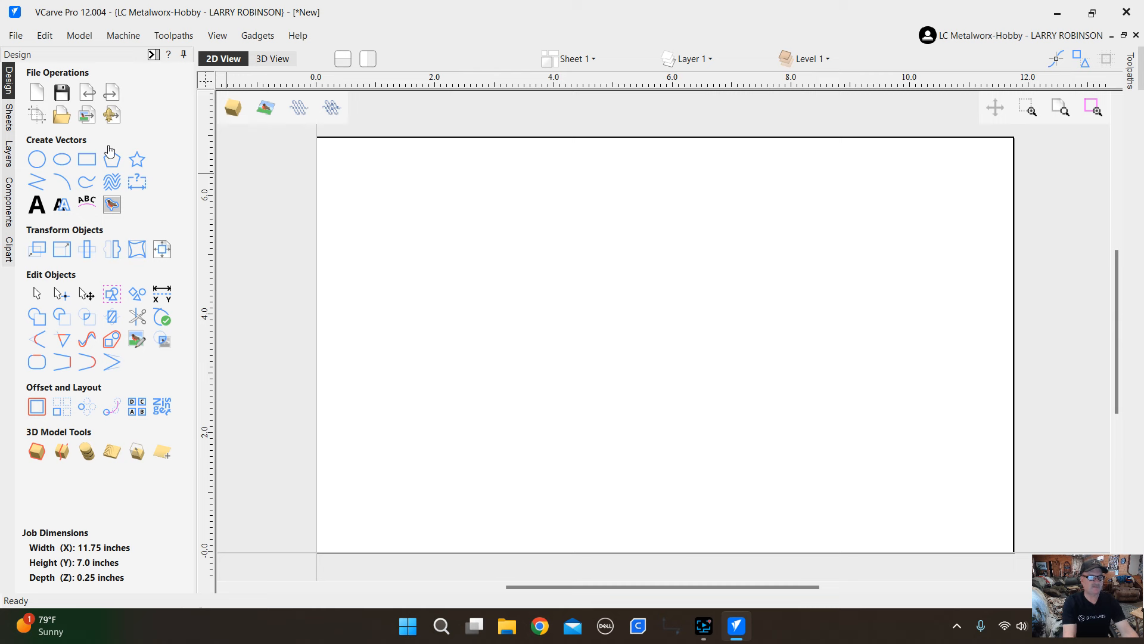
Create the text "Longmill" in the Gloucester MT Extra Condensed font, center-aligned with a 1.5-inch text height.
click(36, 208)
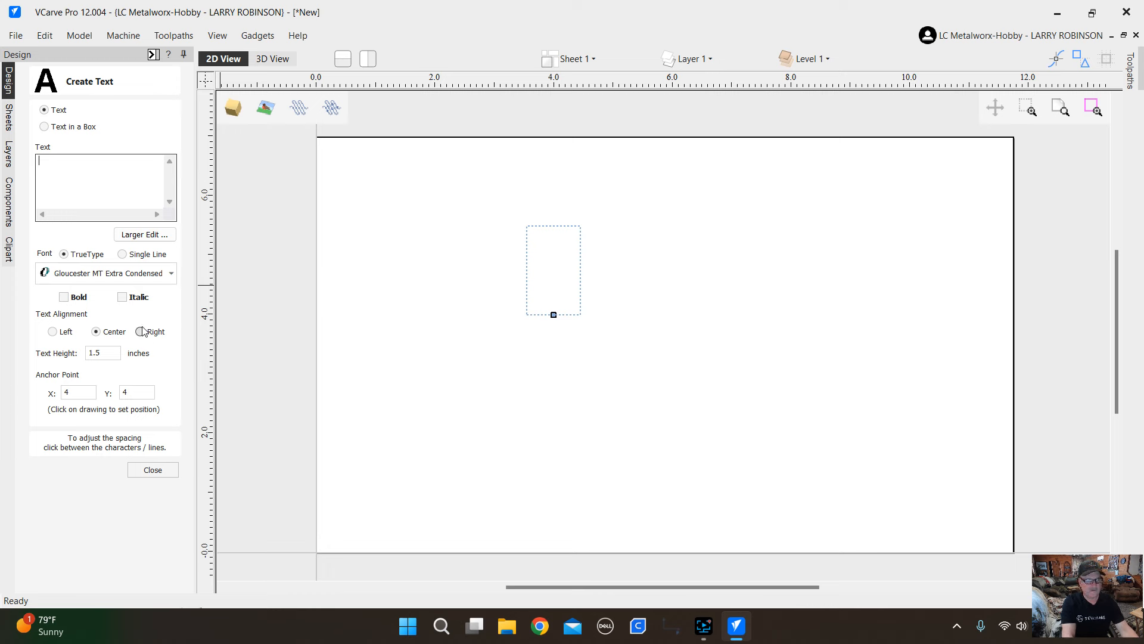
click(171, 273)
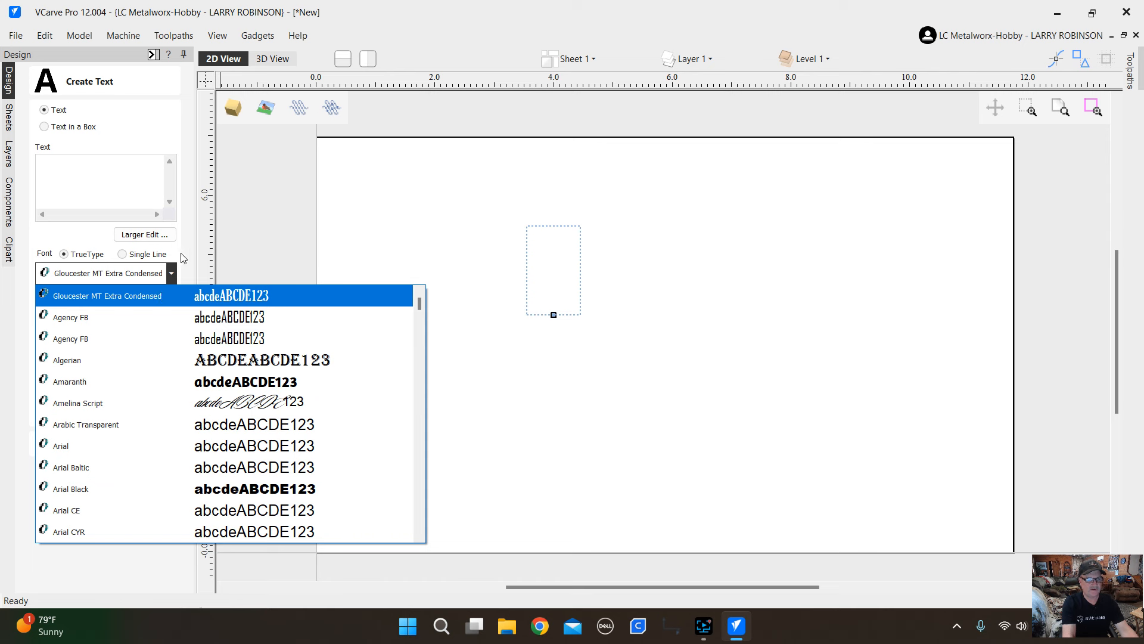
click(171, 273)
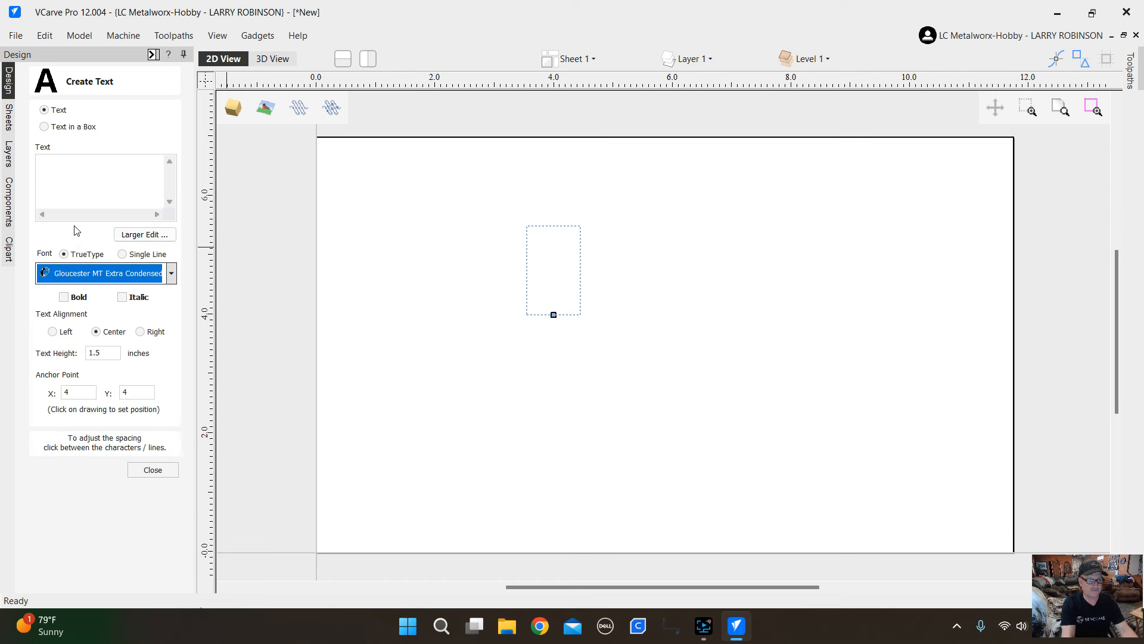
click(60, 177)
text(Longm)
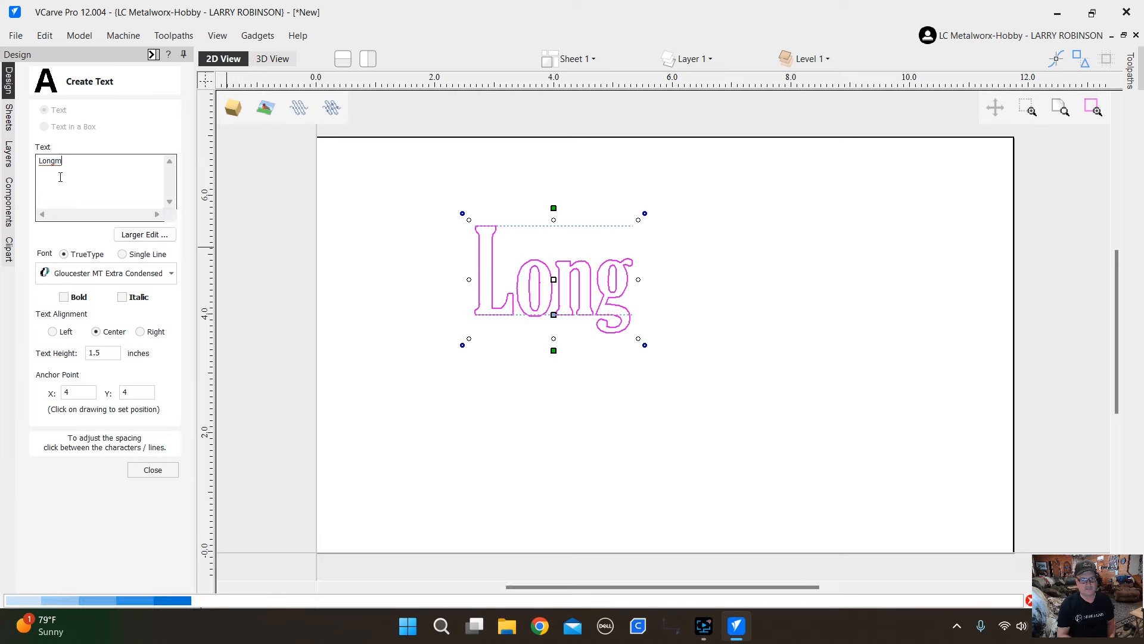
text(ill)
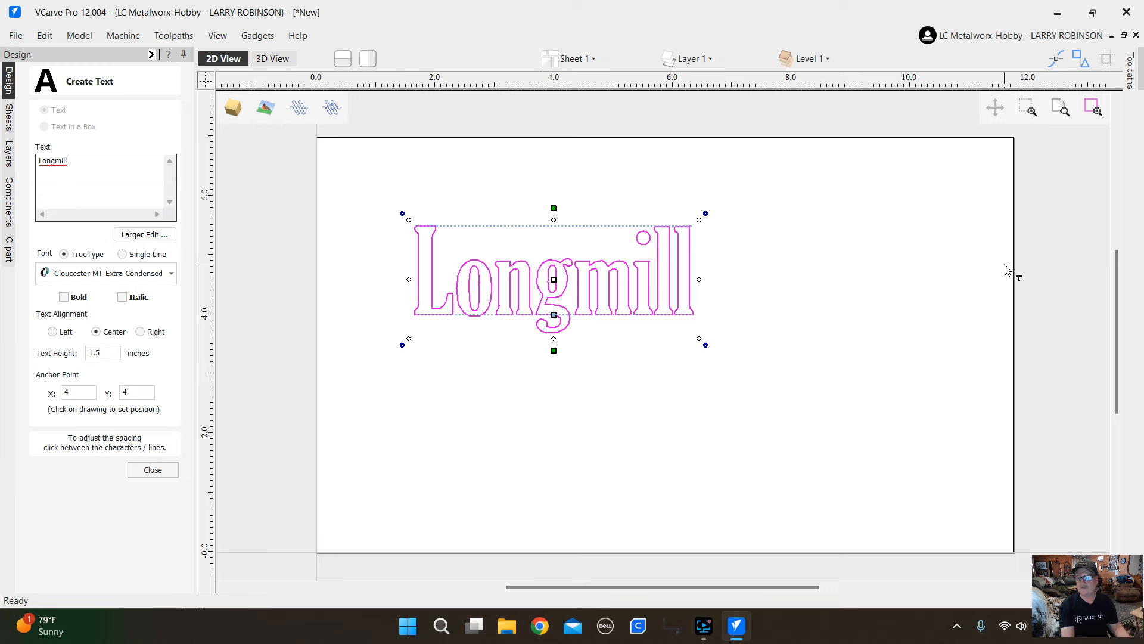
scroll(975, 221, up, 3)
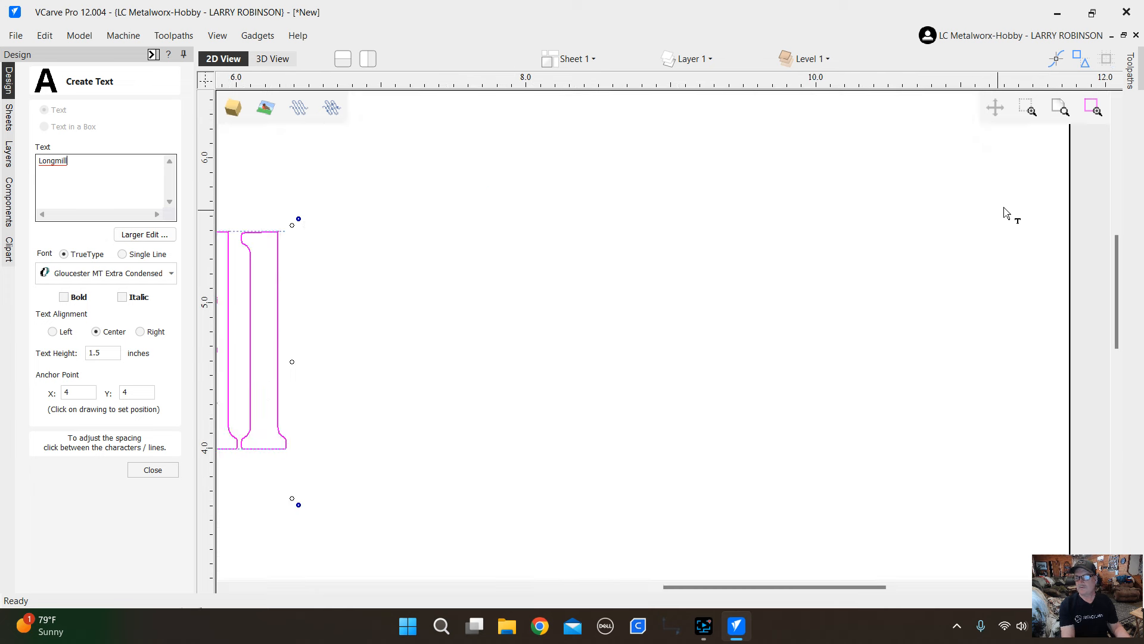
scroll(1042, 261, down, 3)
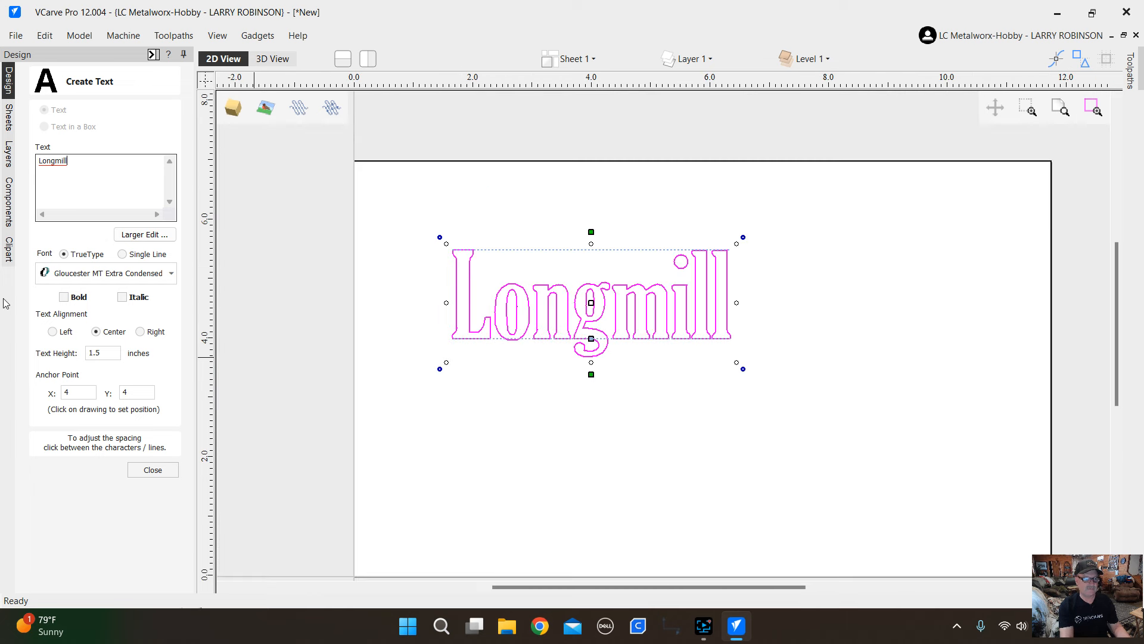
click(71, 391)
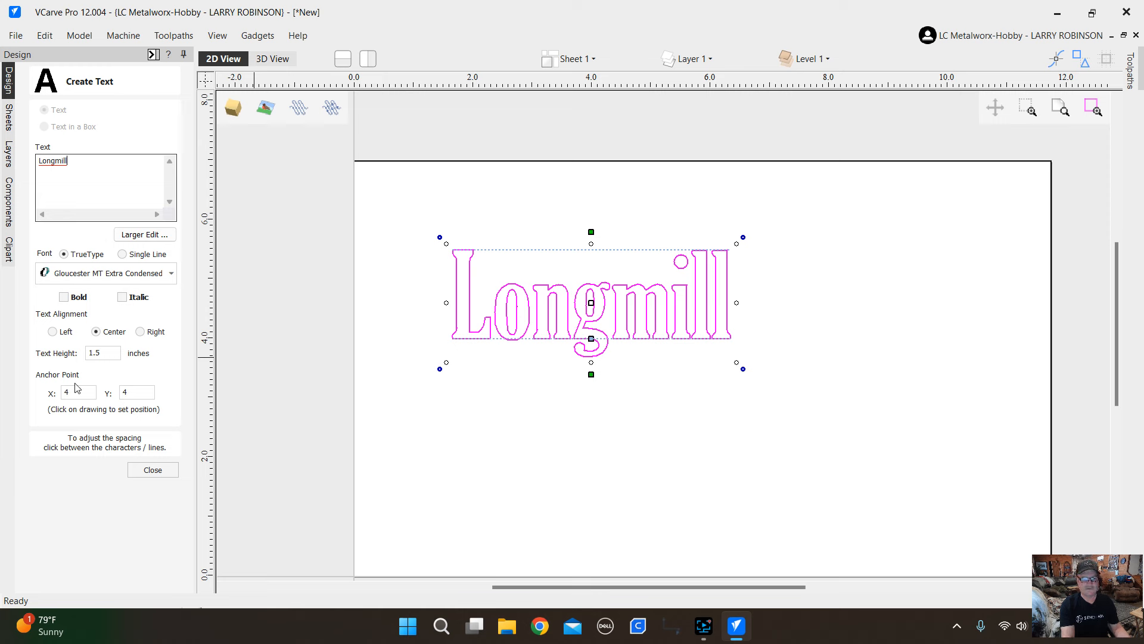
click(143, 470)
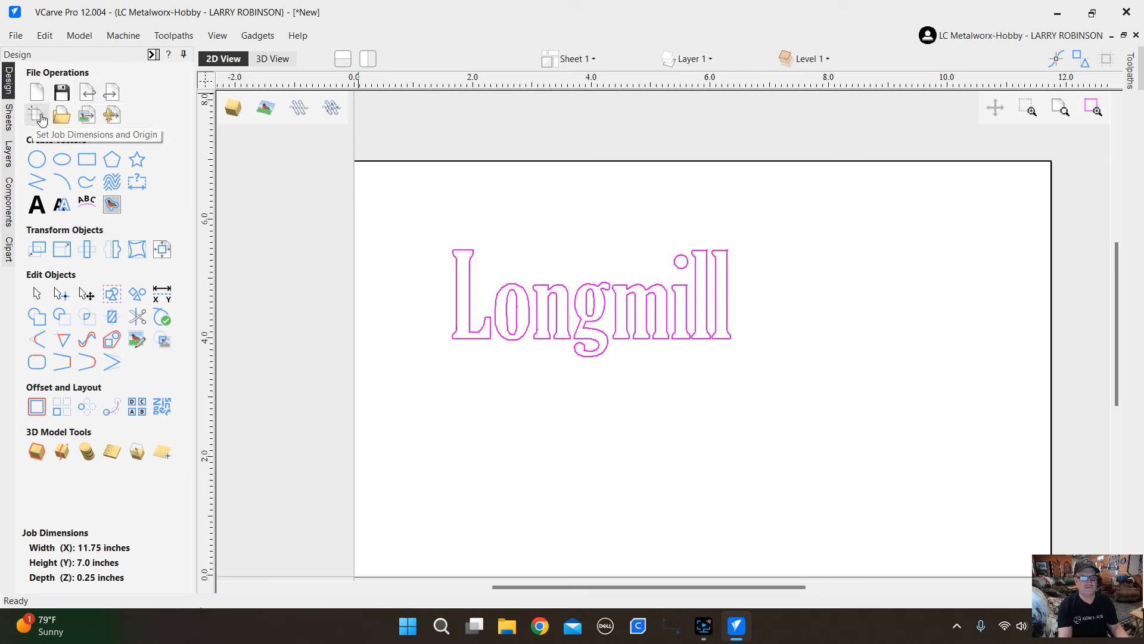
Look through the program options and examine the "Show additional file operations" choices in the general settings.
click(47, 35)
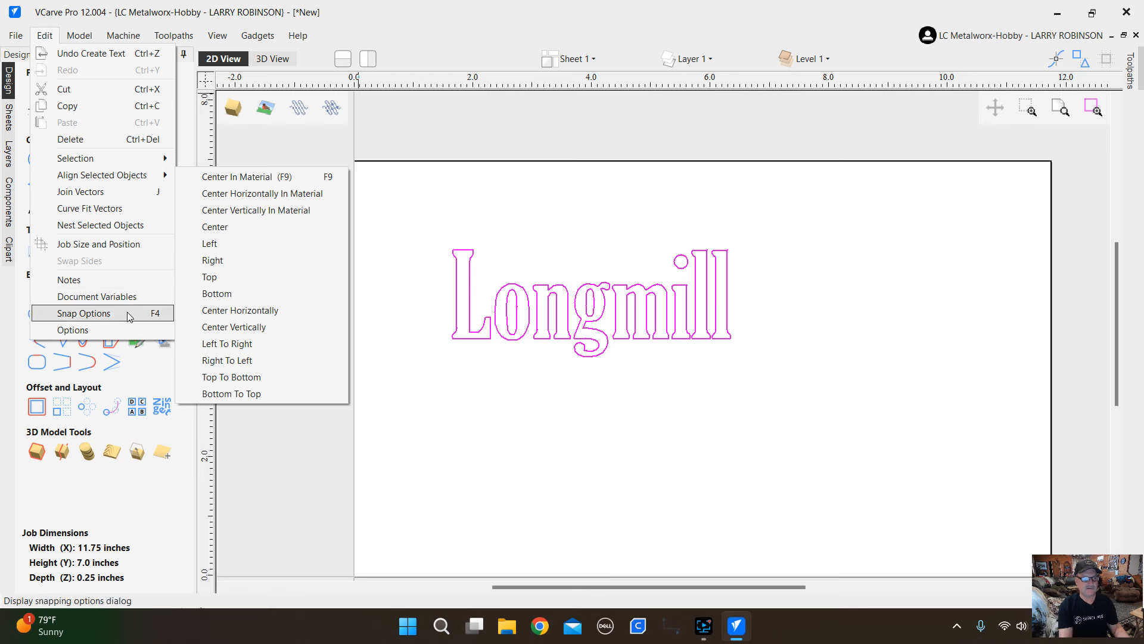
click(118, 331)
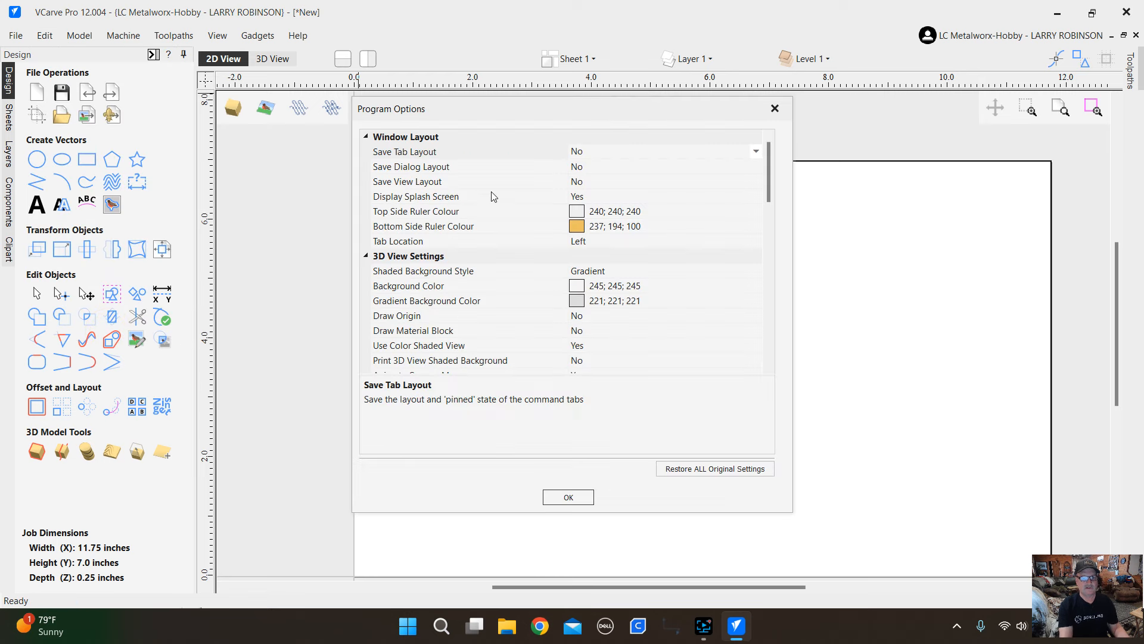
scroll(515, 279, down, 5)
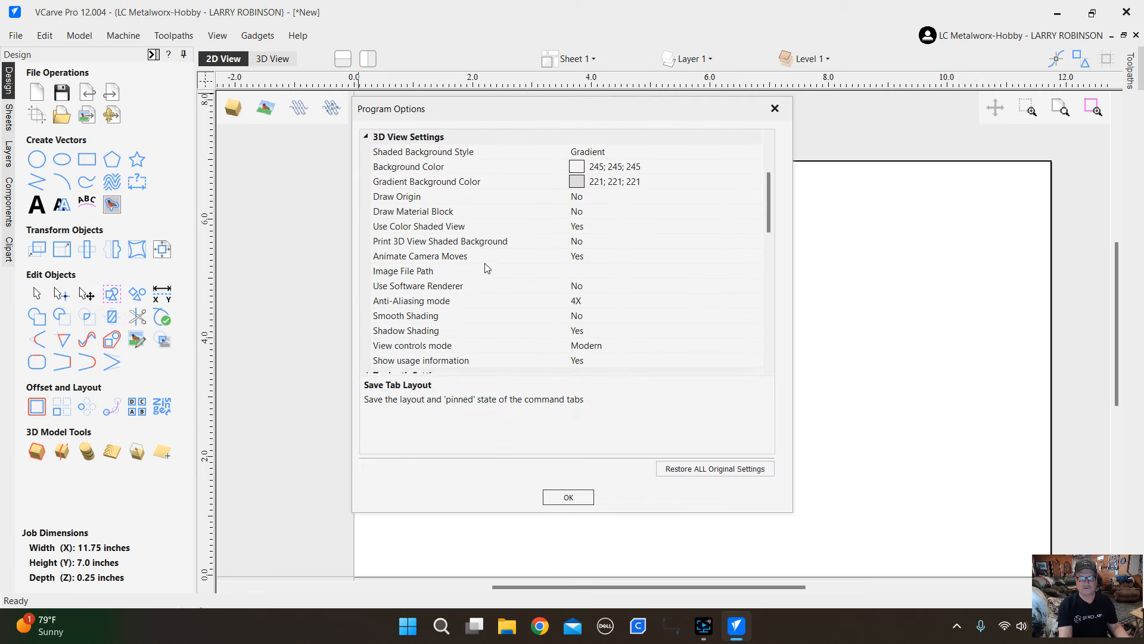
scroll(542, 270, down, 1)
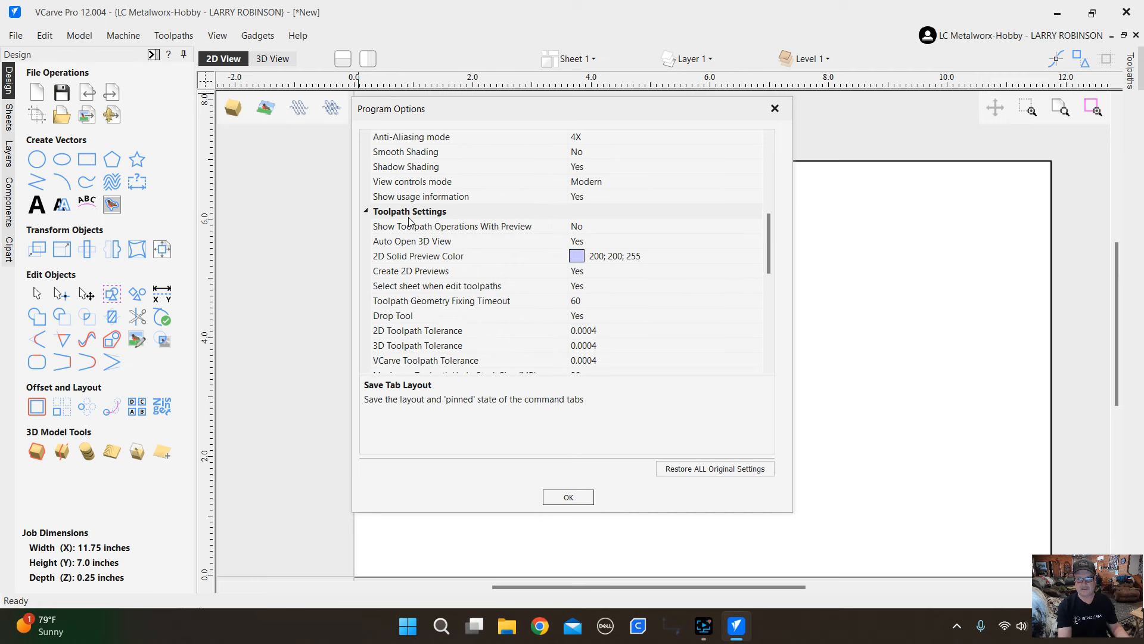
scroll(482, 300, down, 1)
scroll(471, 316, down, 2)
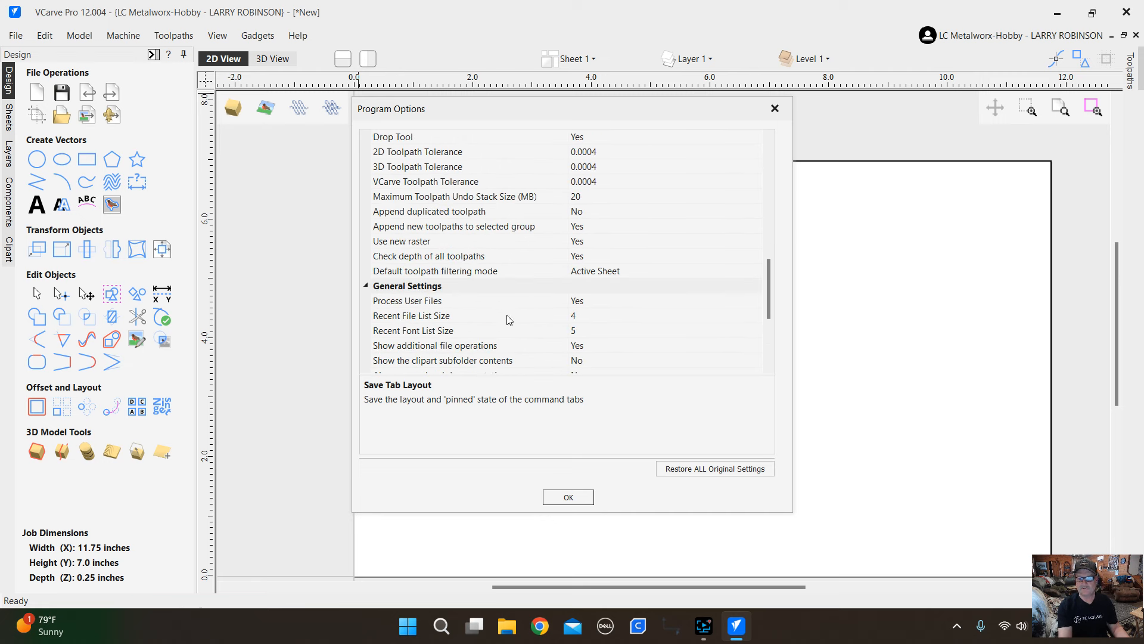
scroll(518, 322, down, 1)
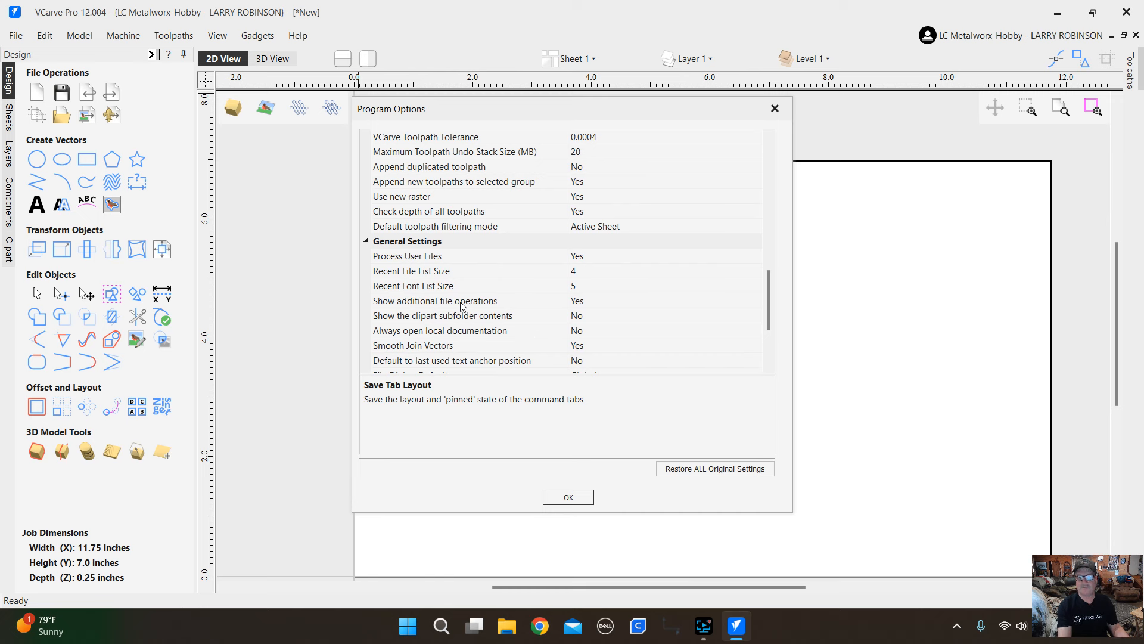
click(586, 301)
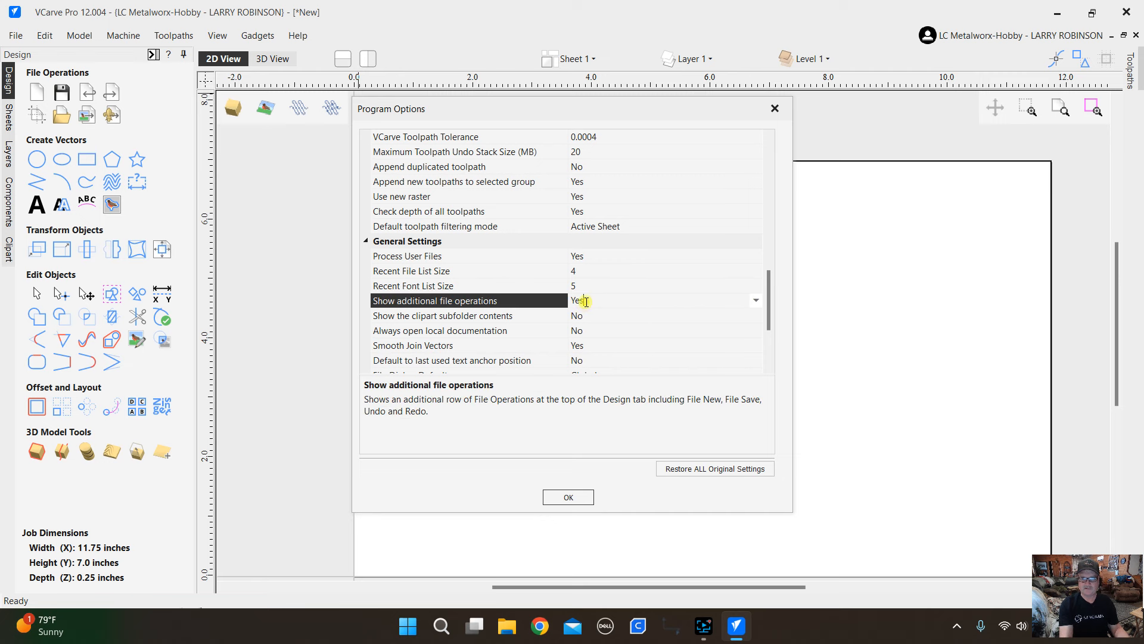
click(755, 300)
click(753, 321)
click(775, 108)
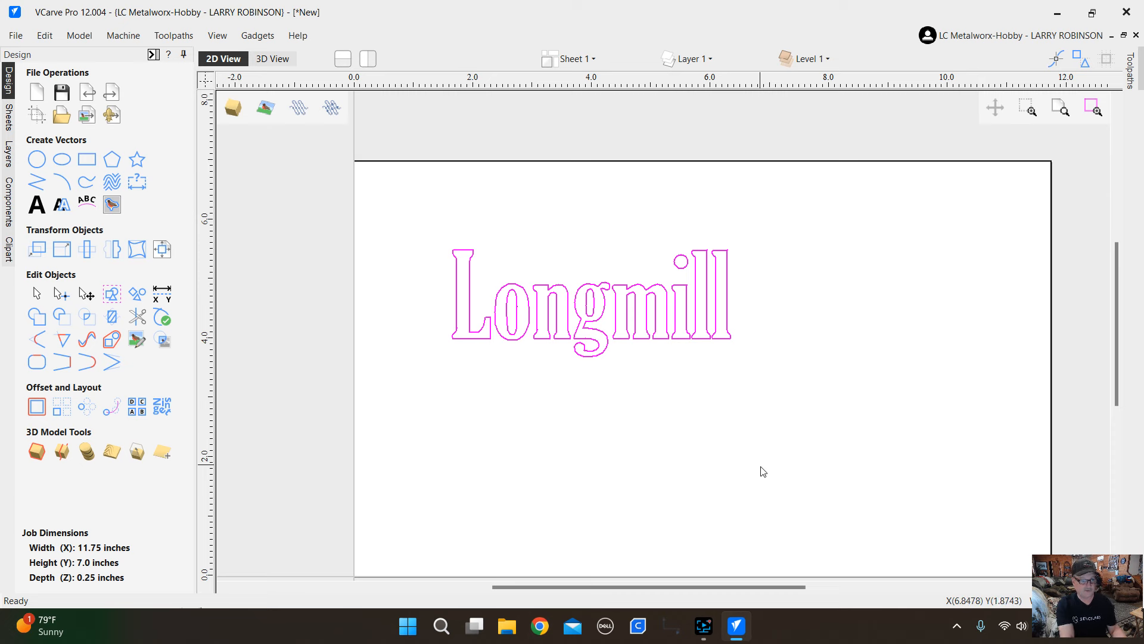
Center the "Longmill" text both horizontally and vertically in the material.
scroll(352, 197, up, 1)
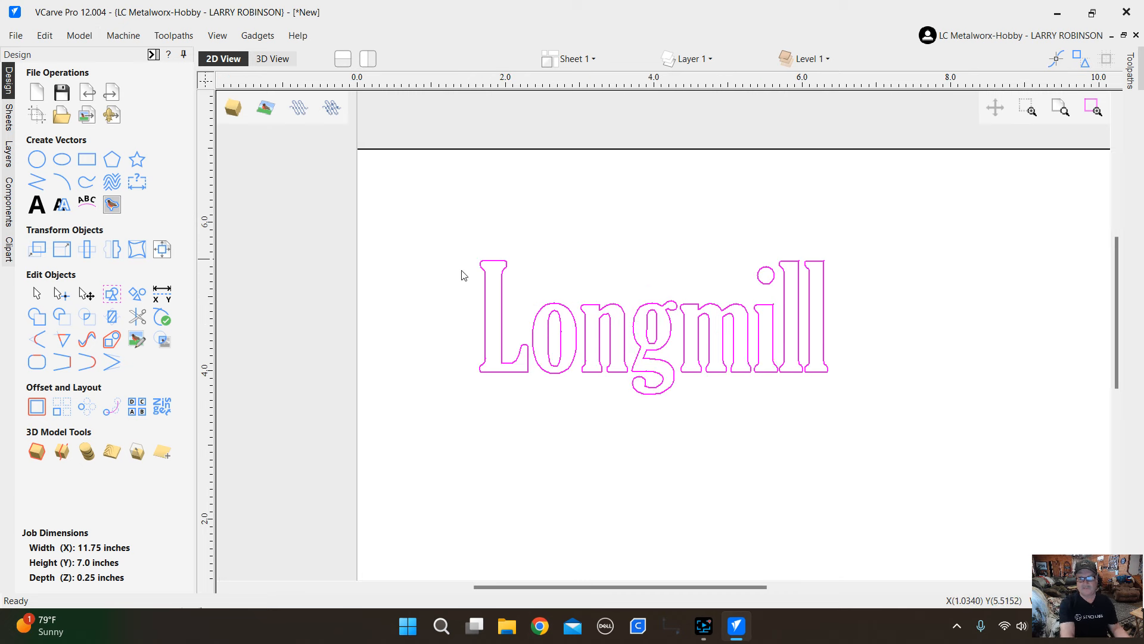
scroll(745, 376, up, 2)
scroll(715, 377, down, 4)
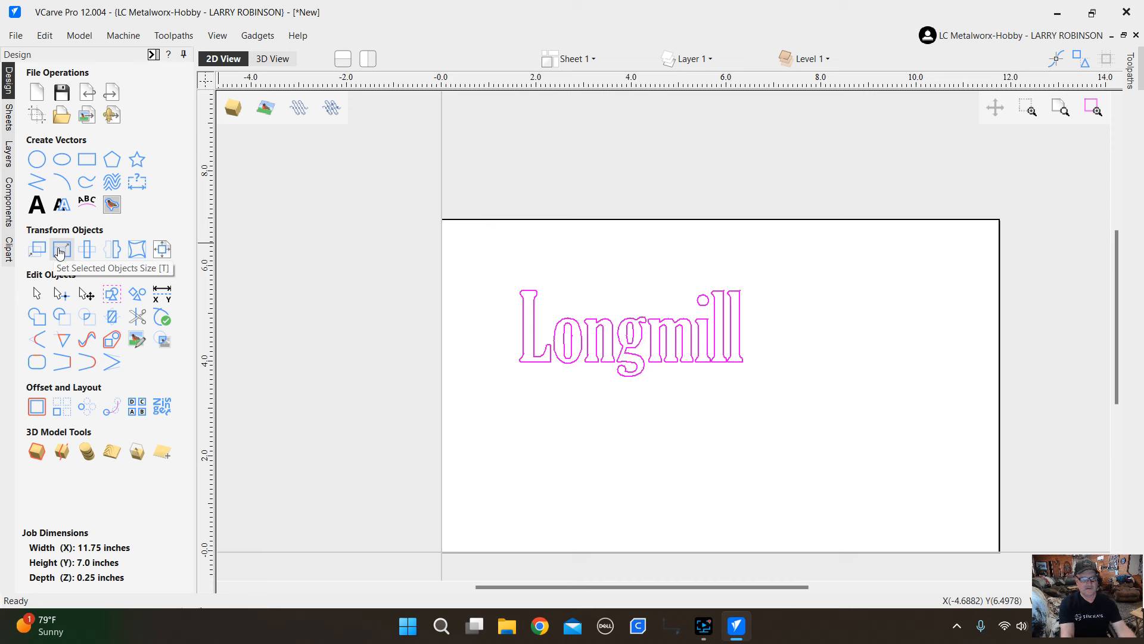
click(162, 250)
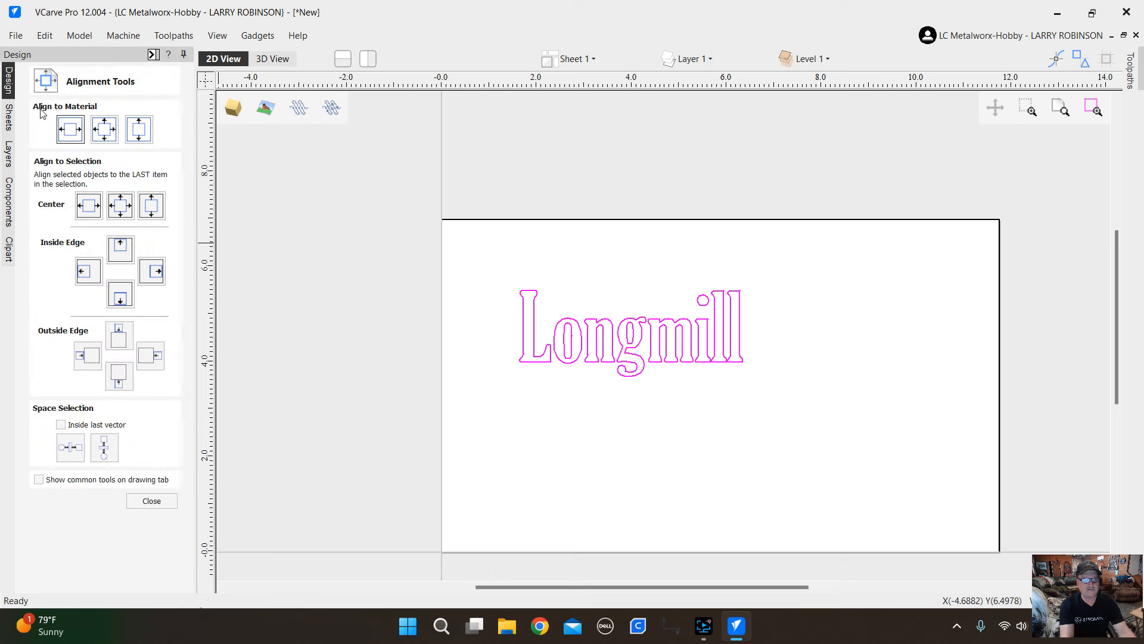
click(105, 130)
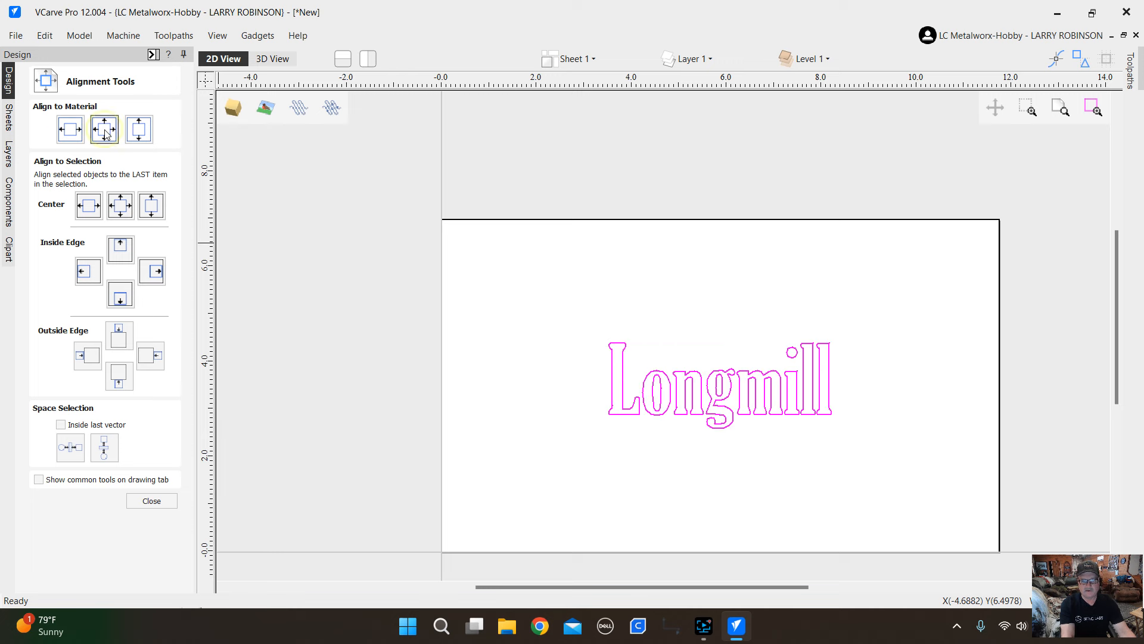
scroll(385, 341, down, 3)
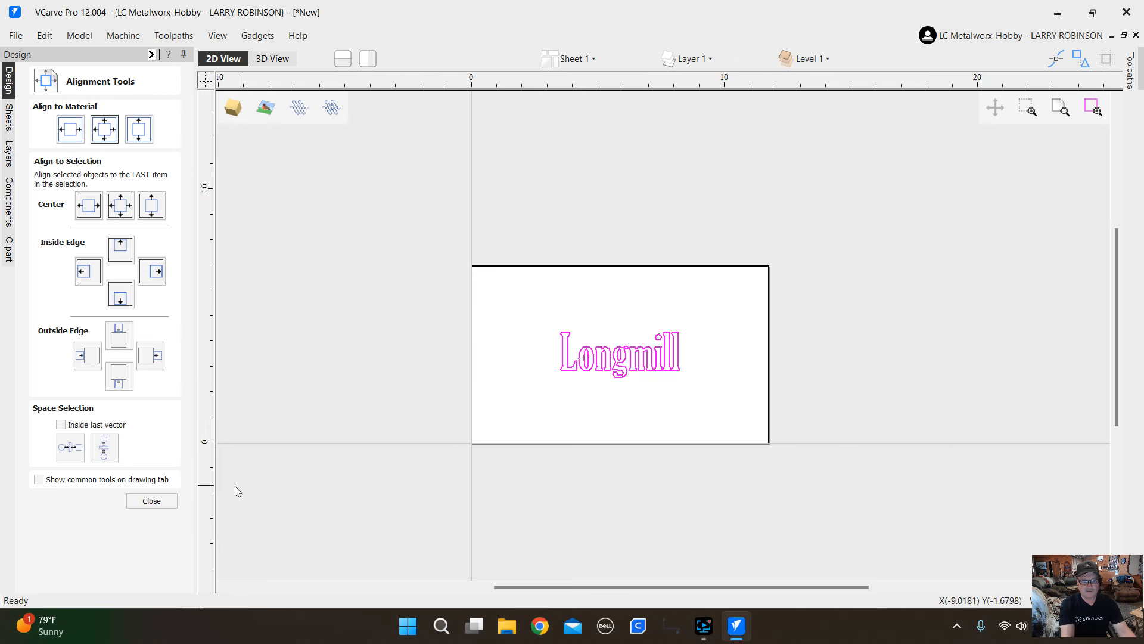
click(152, 501)
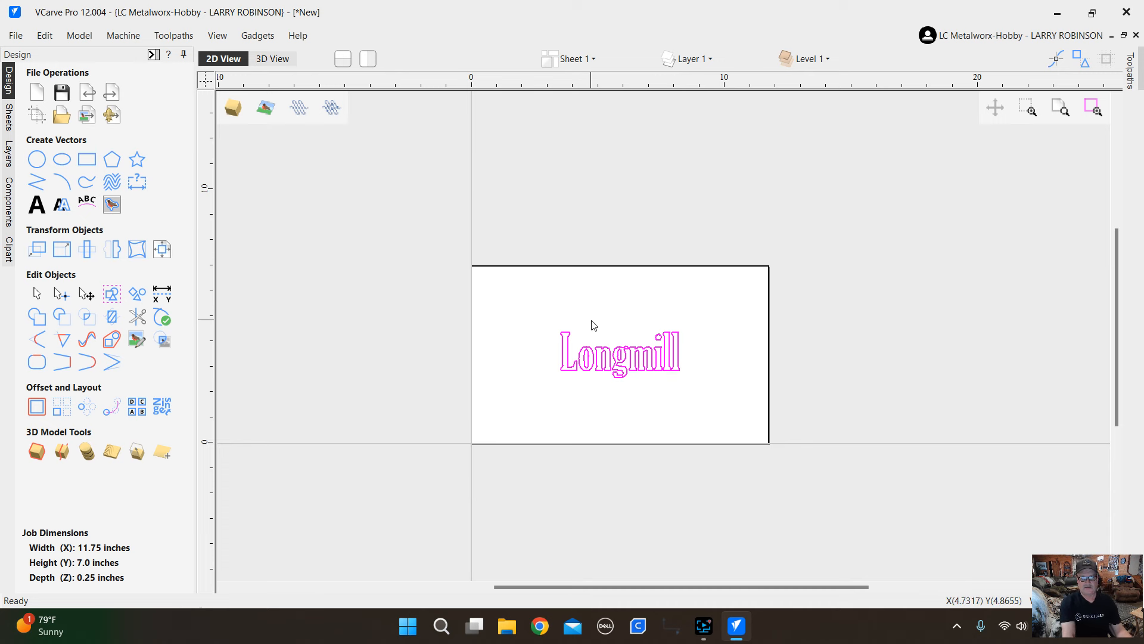
Resize the "Longmill" text to a width of 8 inches, keeping width and height linked and the anchor at its center.
scroll(594, 325, down, 1)
scroll(602, 327, up, 2)
scroll(637, 341, down, 1)
scroll(637, 341, down, 1)
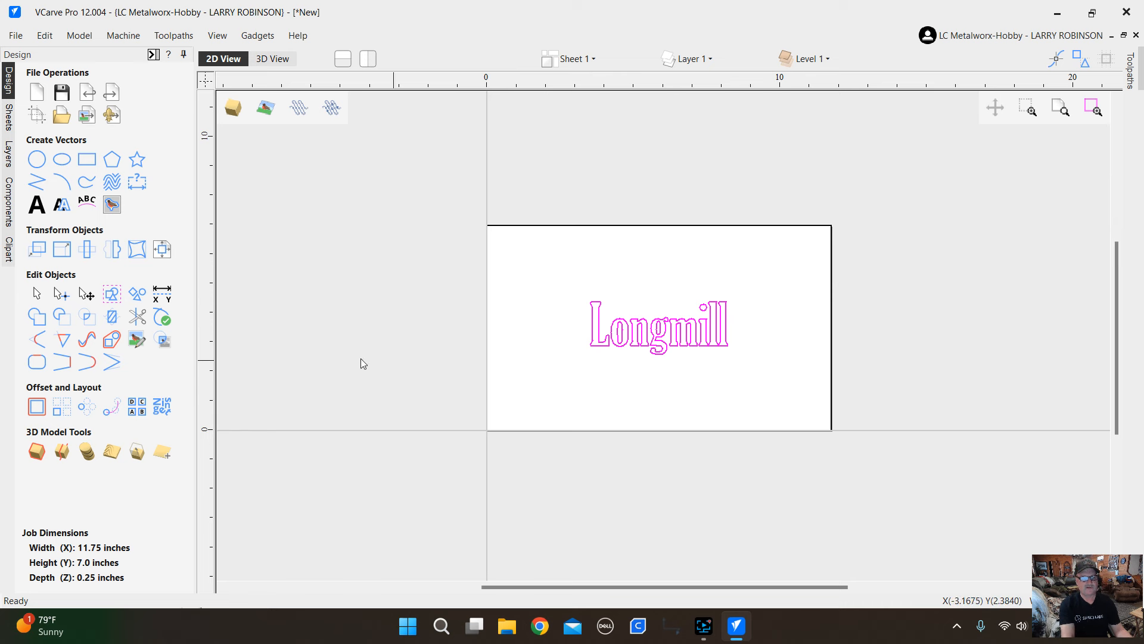
click(62, 252)
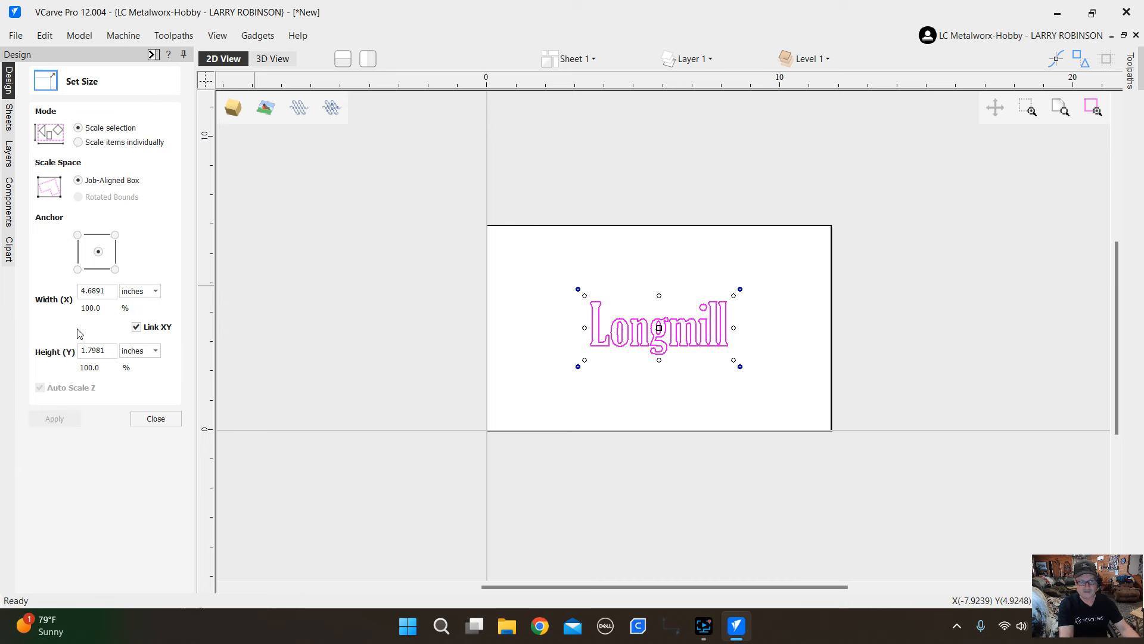
double_click(108, 291)
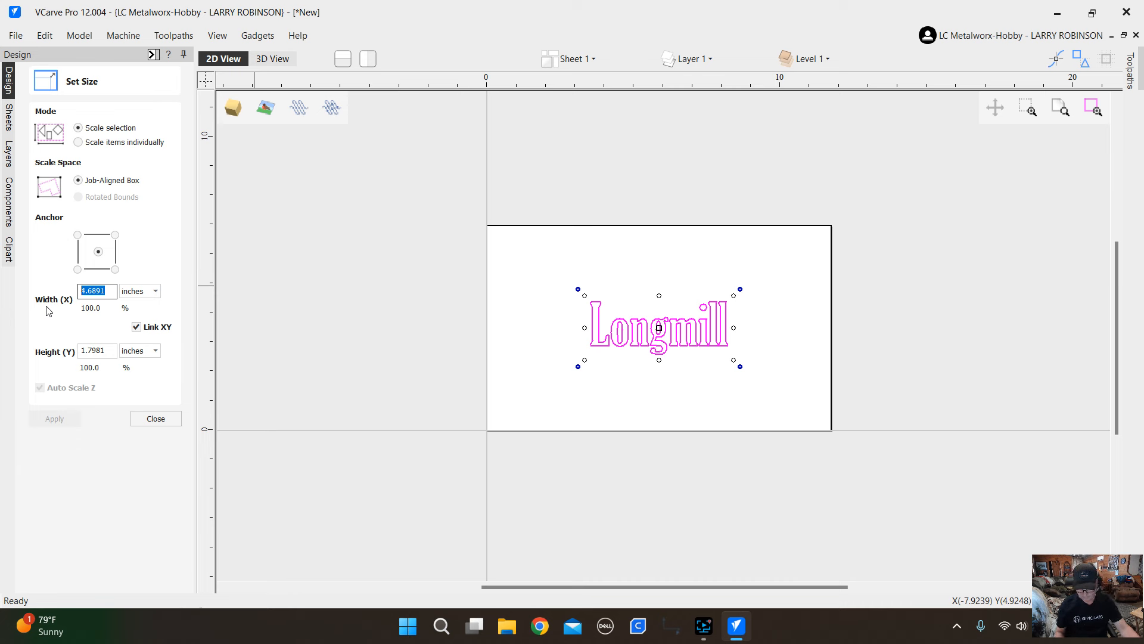
text(8)
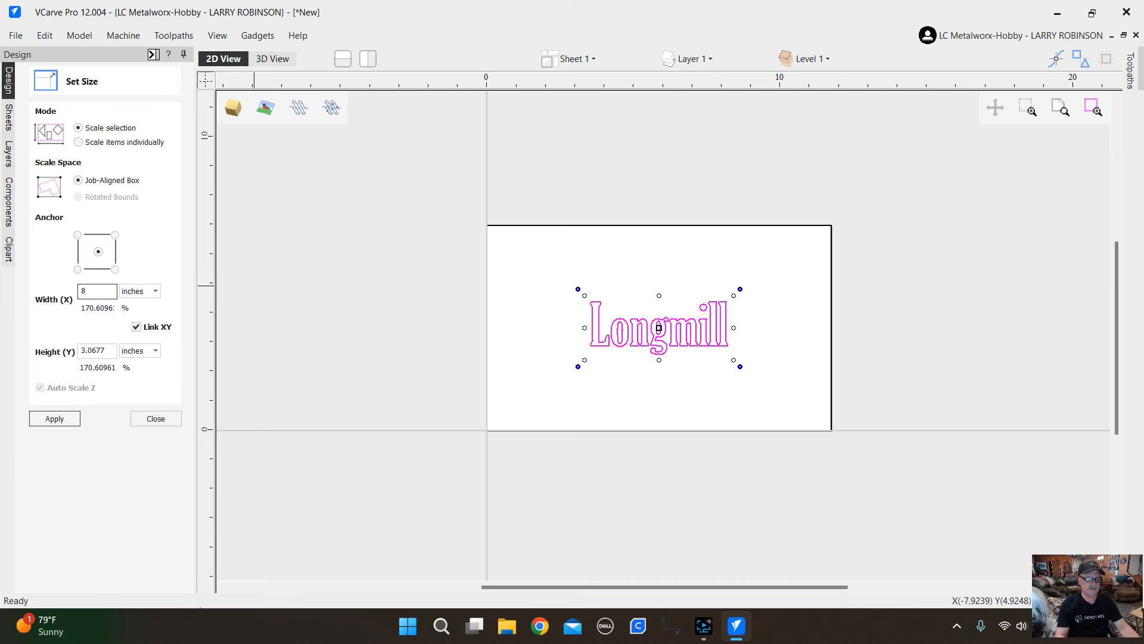
click(53, 418)
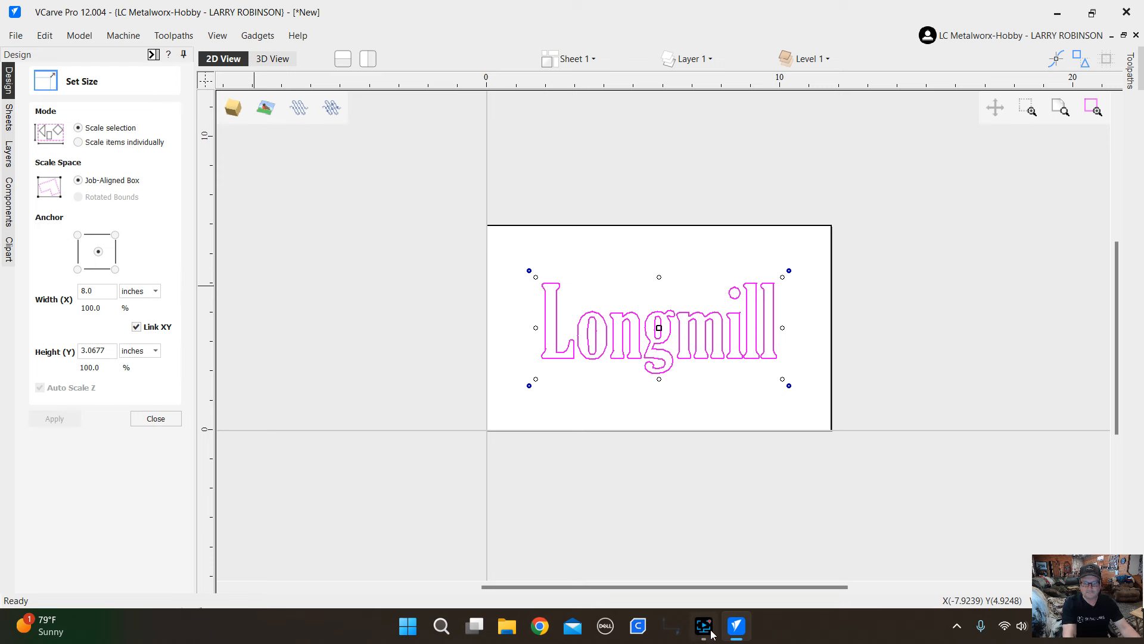
key(Escape)
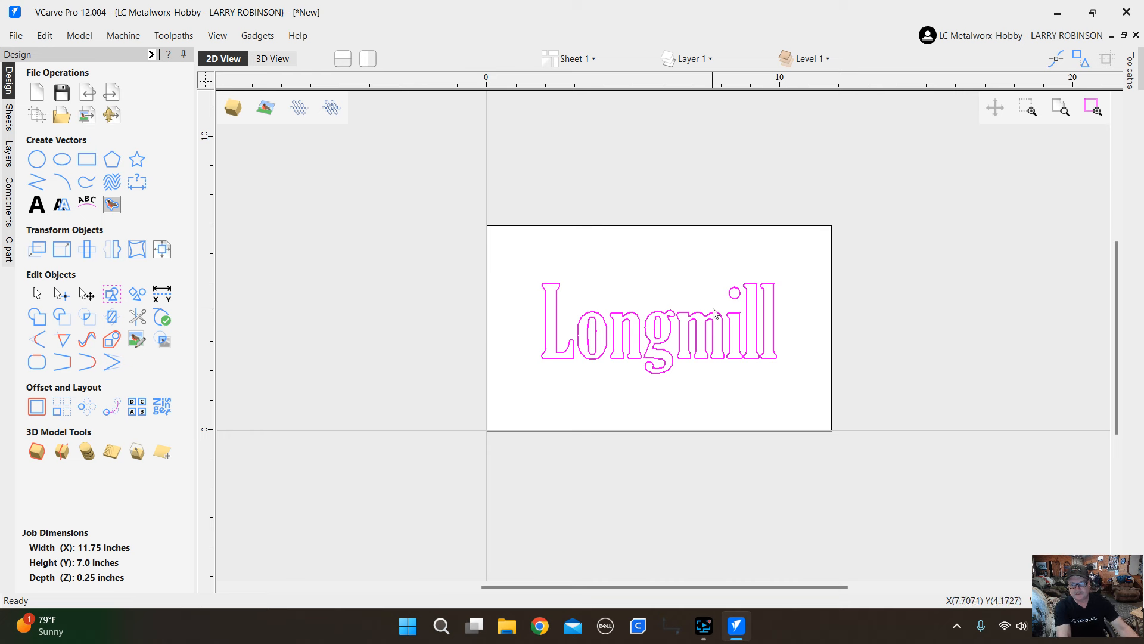
Edit the "Longmill" text and widen the spacing between its letters along the whole word.
scroll(699, 334, up, 2)
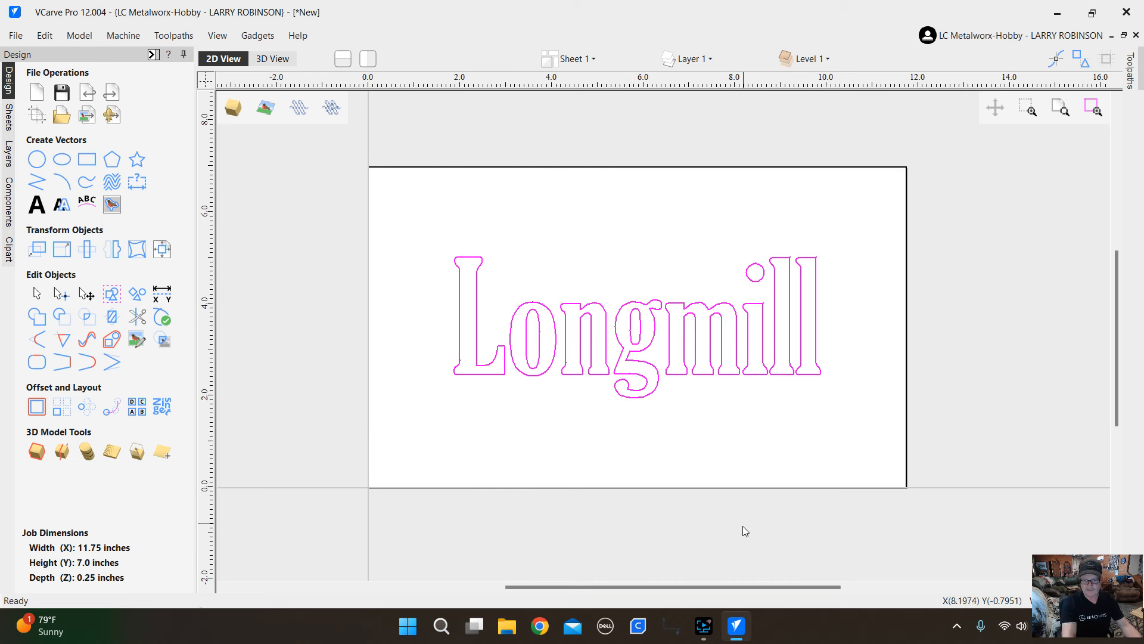
scroll(539, 474, down, 1)
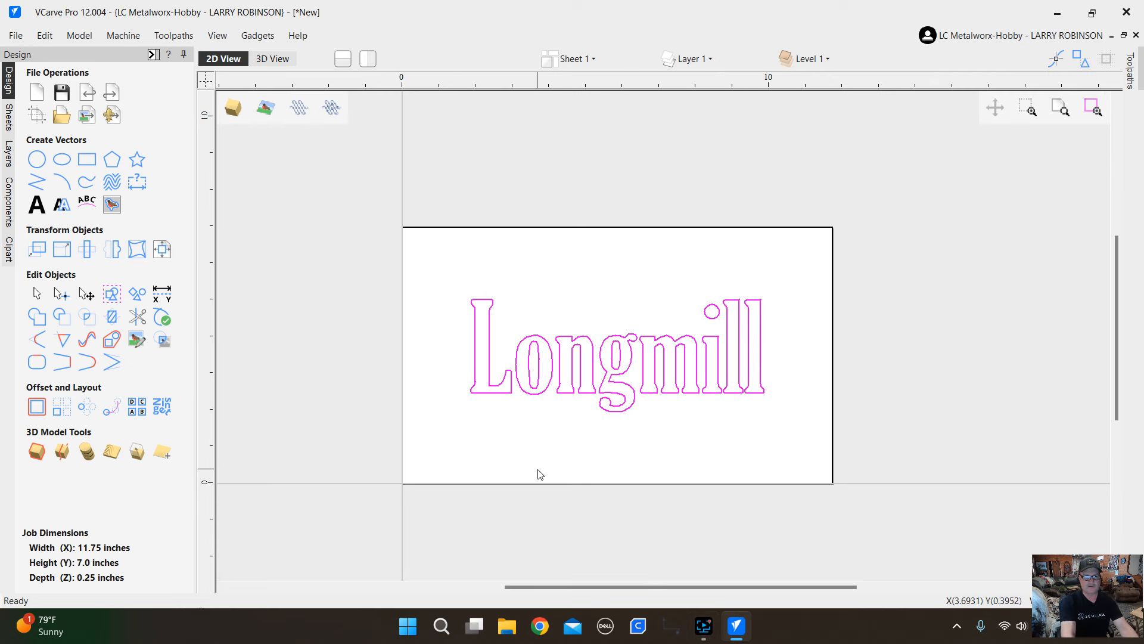
scroll(644, 396, up, 1)
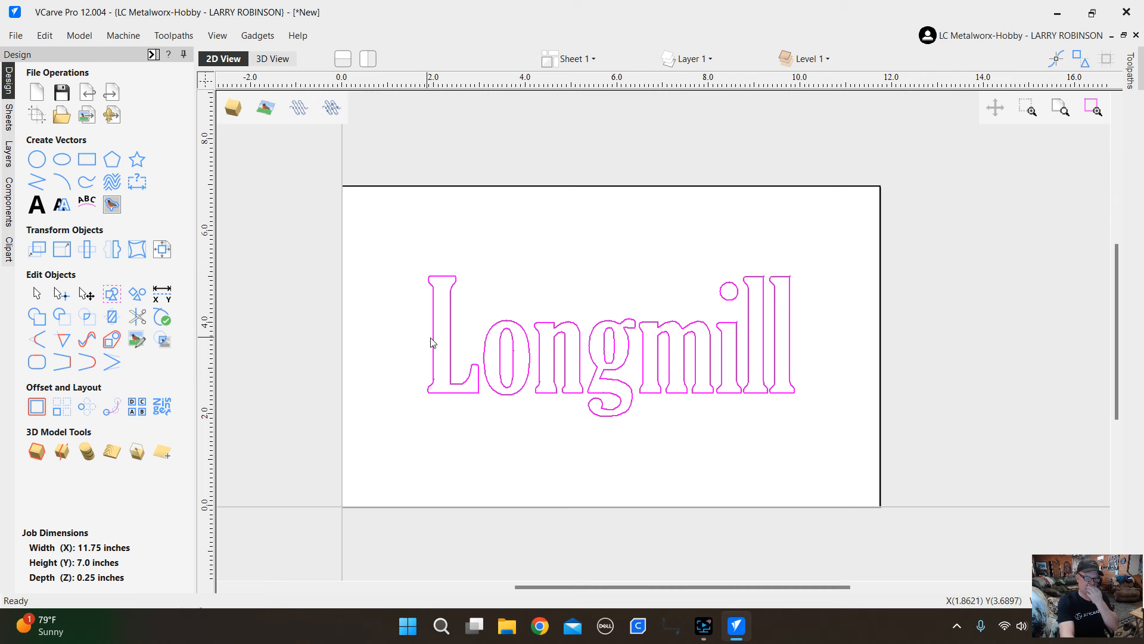
scroll(636, 452, down, 2)
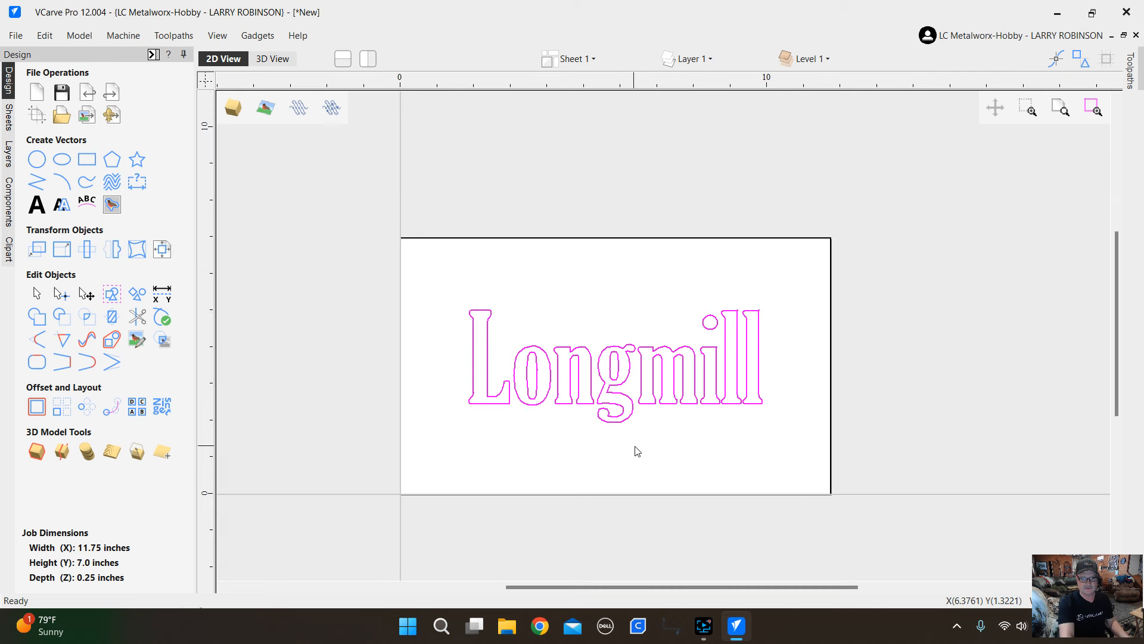
scroll(620, 452, up, 1)
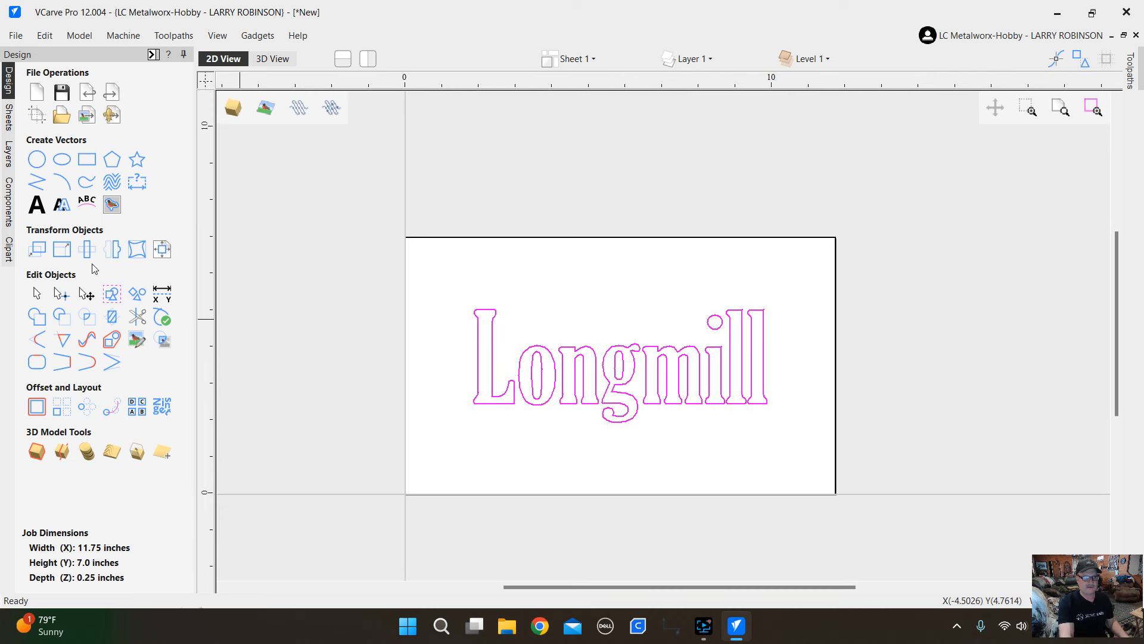
click(37, 207)
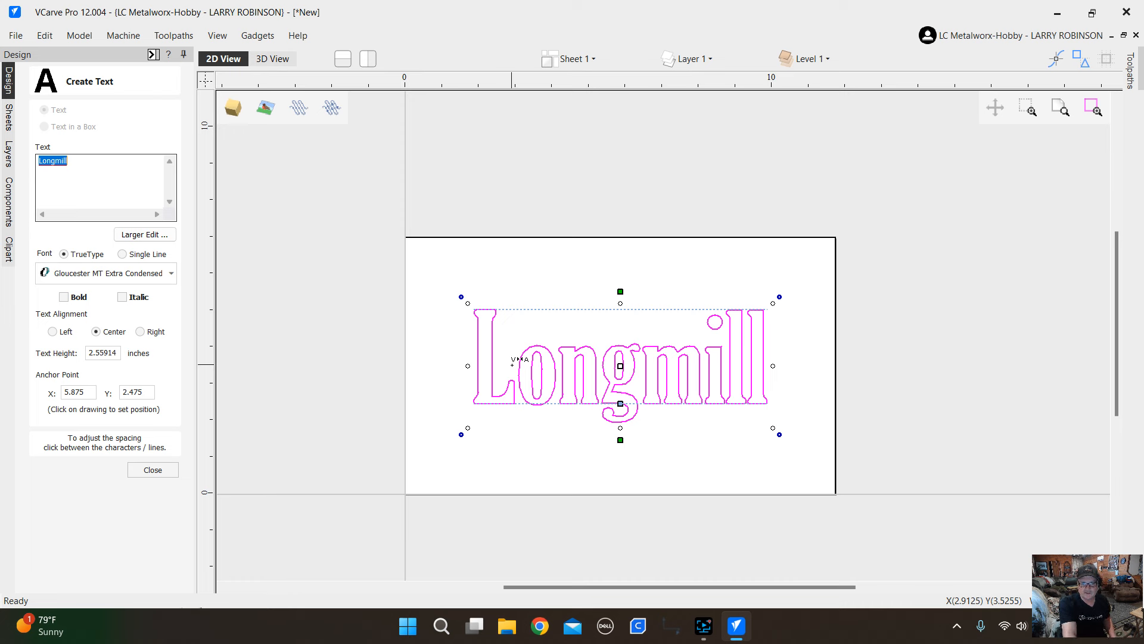
drag(512, 365, 518, 370)
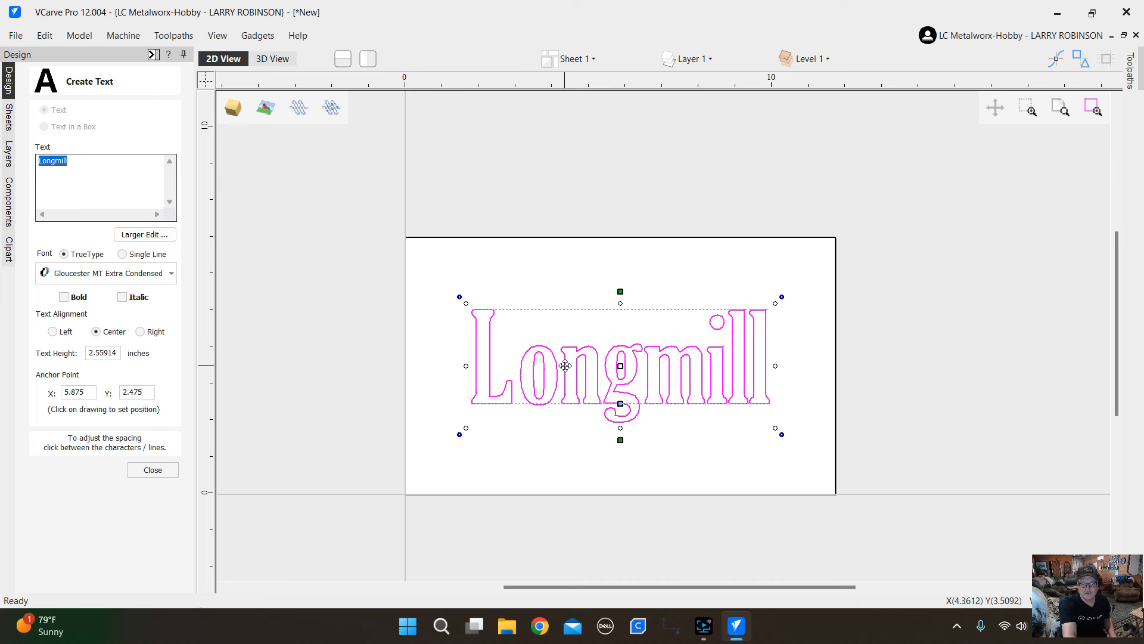
drag(569, 357, 566, 351)
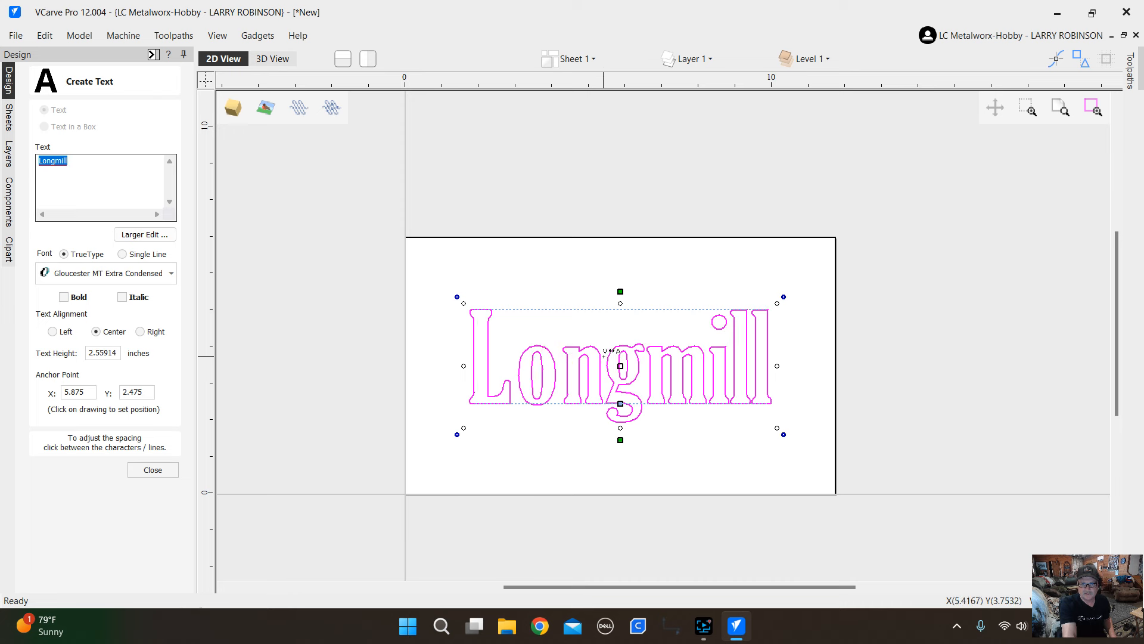
drag(607, 352, 644, 357)
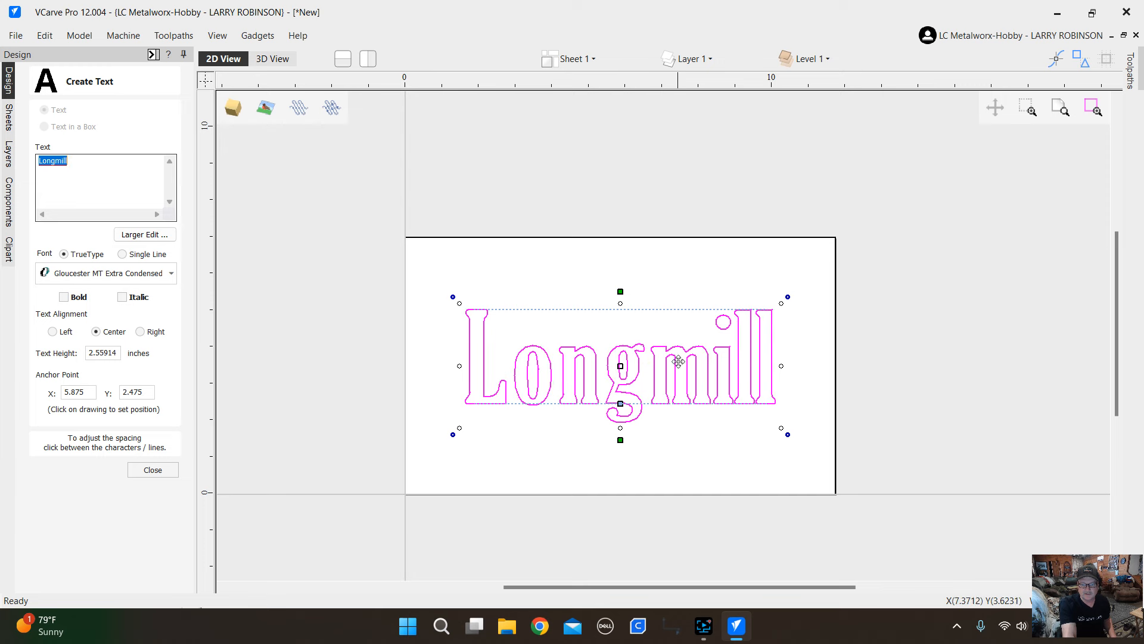
drag(711, 352, 744, 346)
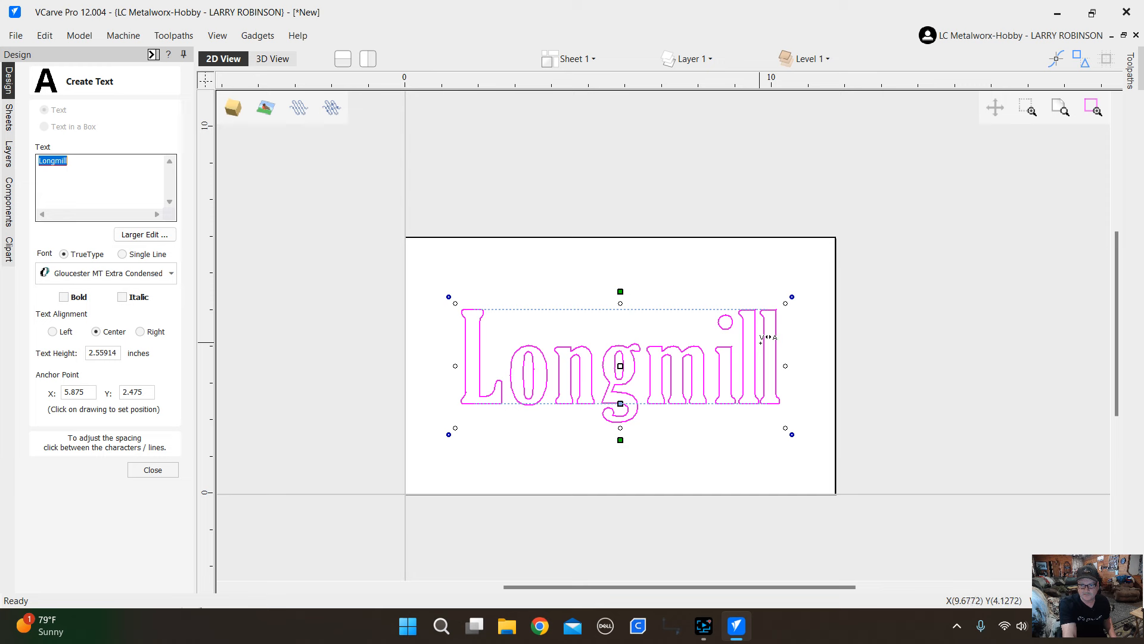
drag(768, 337, 768, 338)
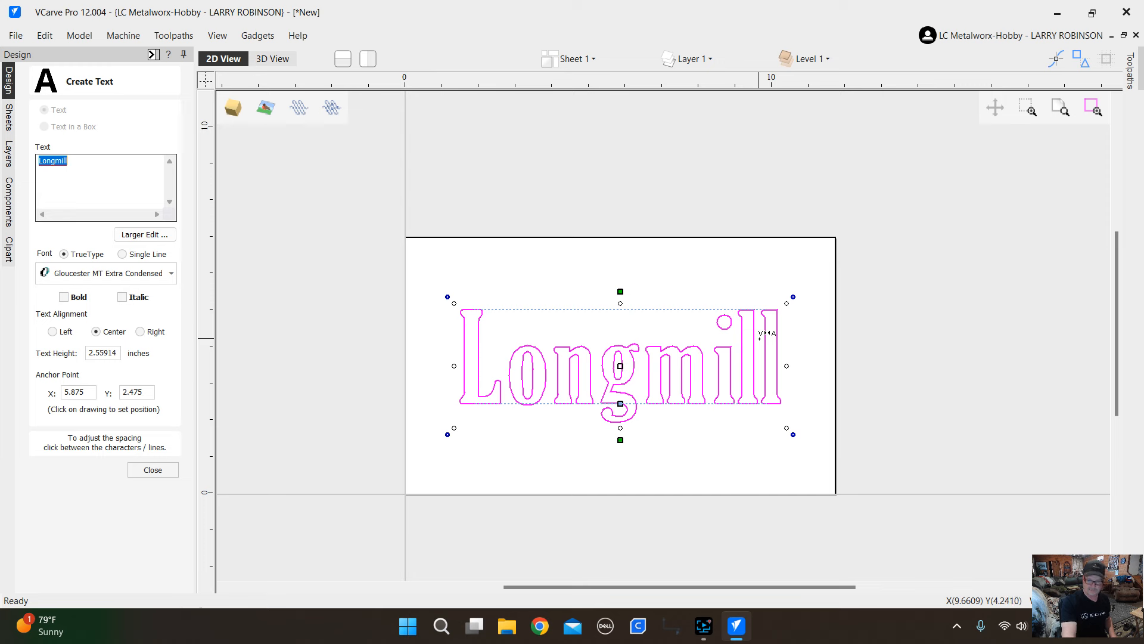
drag(761, 333, 762, 334)
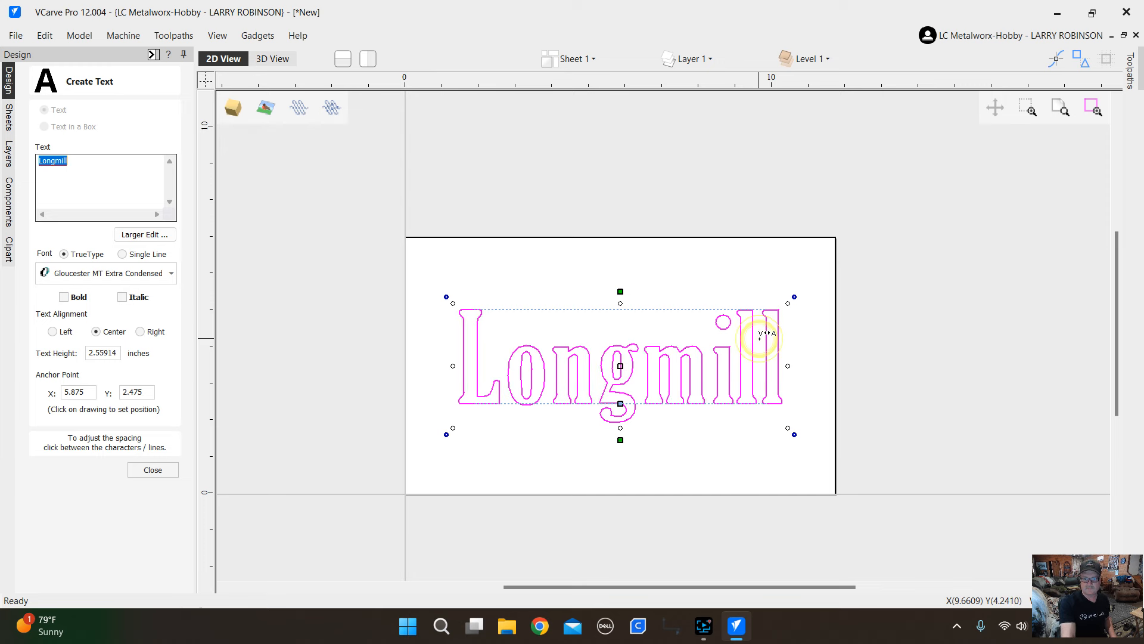
click(743, 362)
click(743, 363)
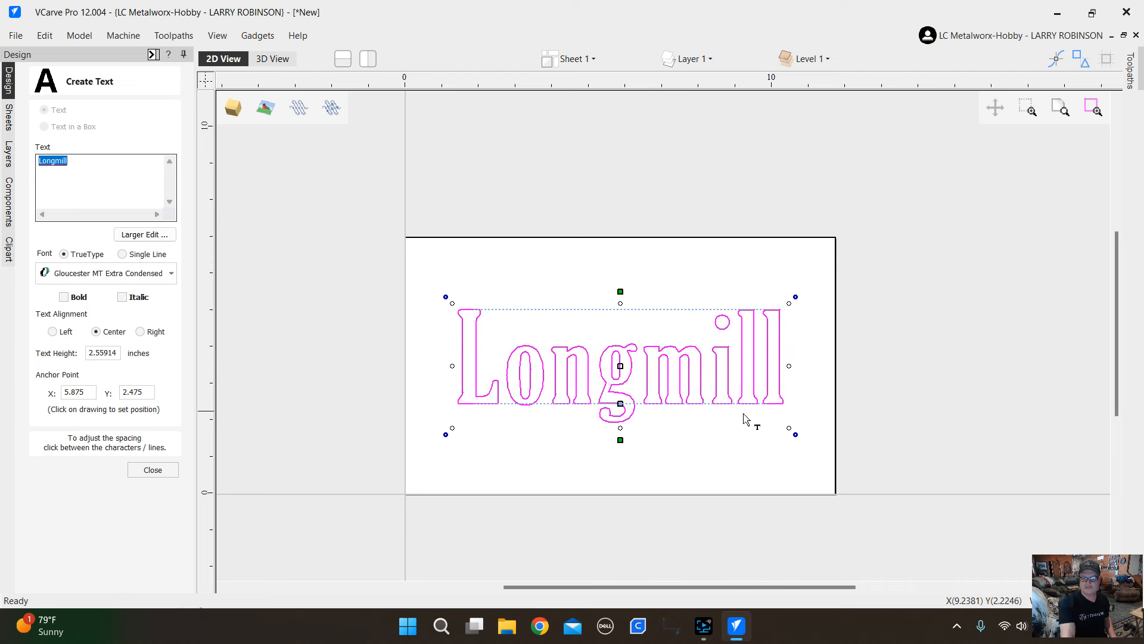
Slightly tighten the letter gaps from "L" through "m" in "Longmill" and finish editing the text.
scroll(750, 417, up, 2)
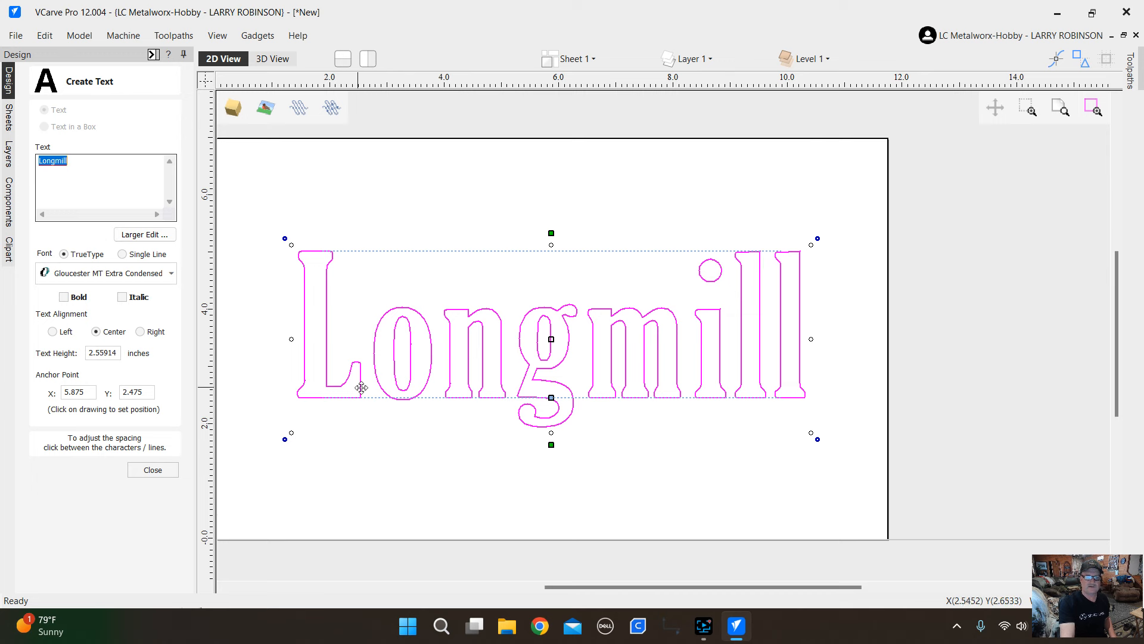
scroll(519, 374, down, 2)
scroll(439, 434, up, 1)
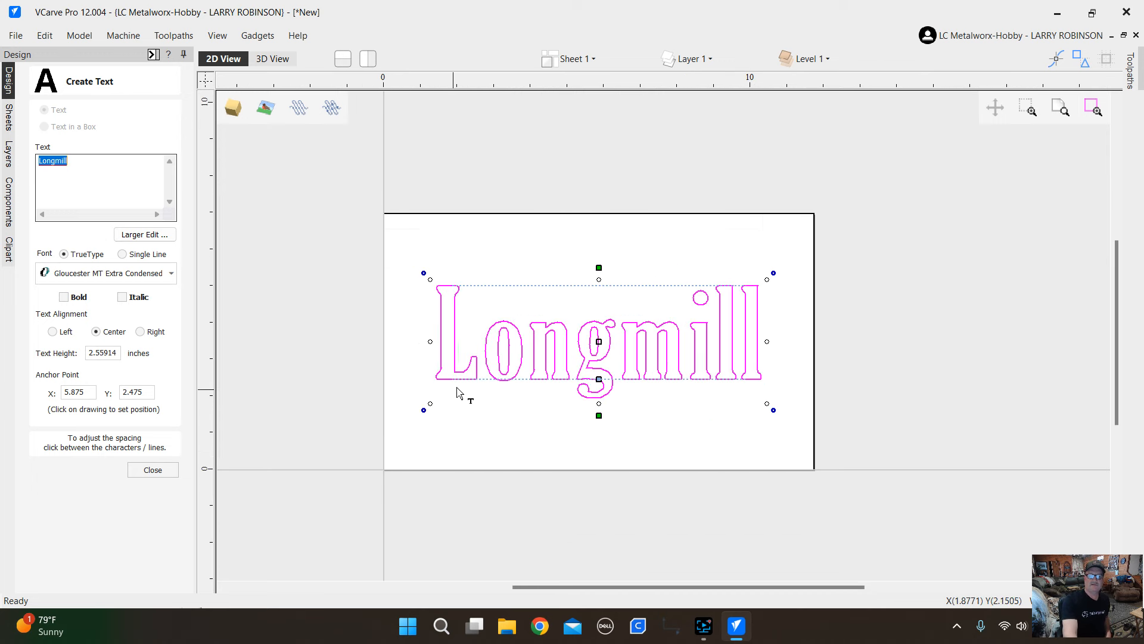
click(480, 343)
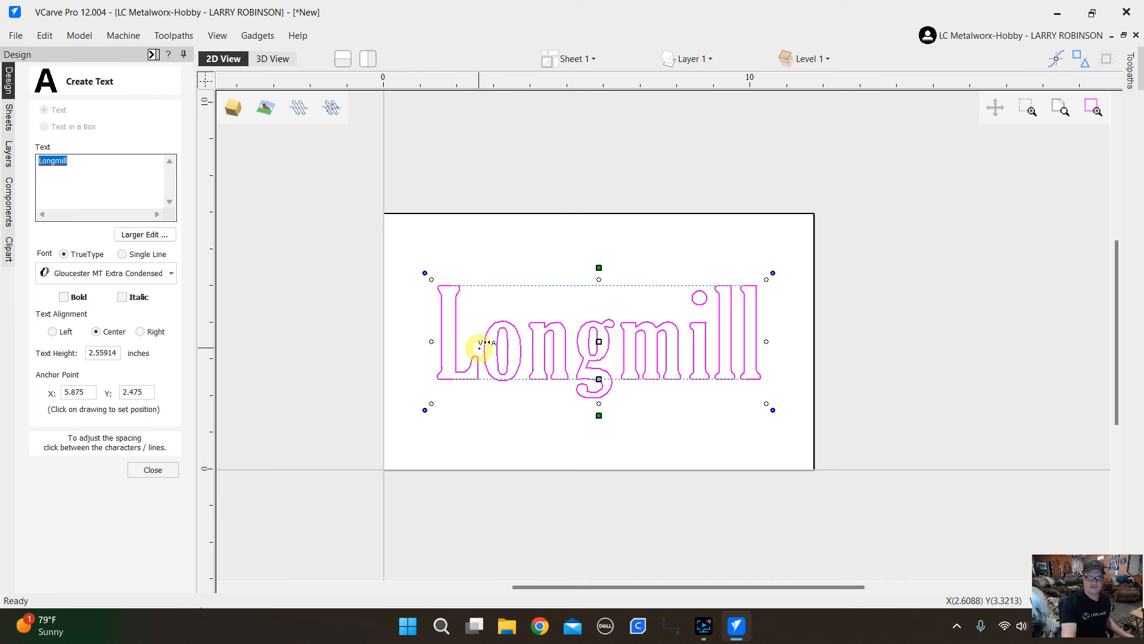
click(528, 337)
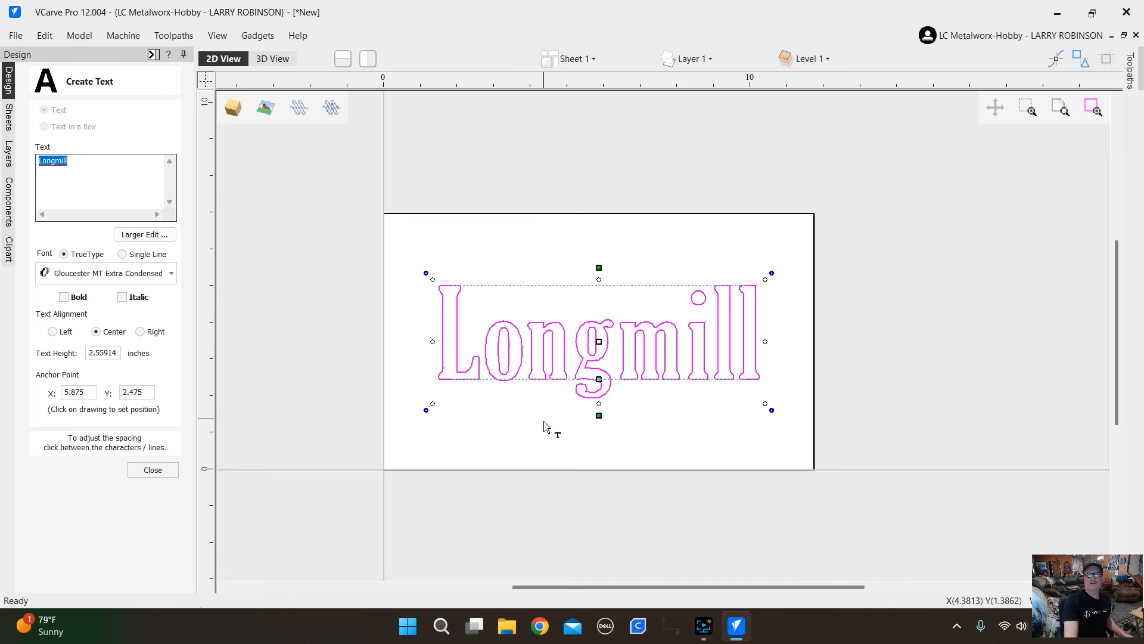
click(573, 343)
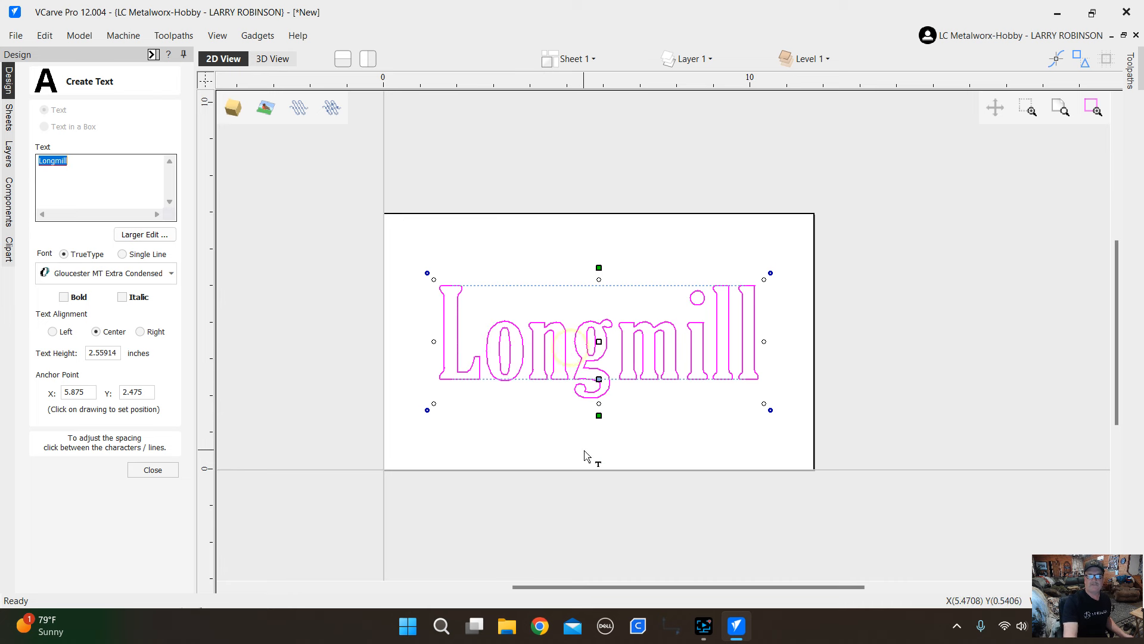
click(612, 346)
scroll(607, 377, down, 2)
scroll(677, 406, up, 2)
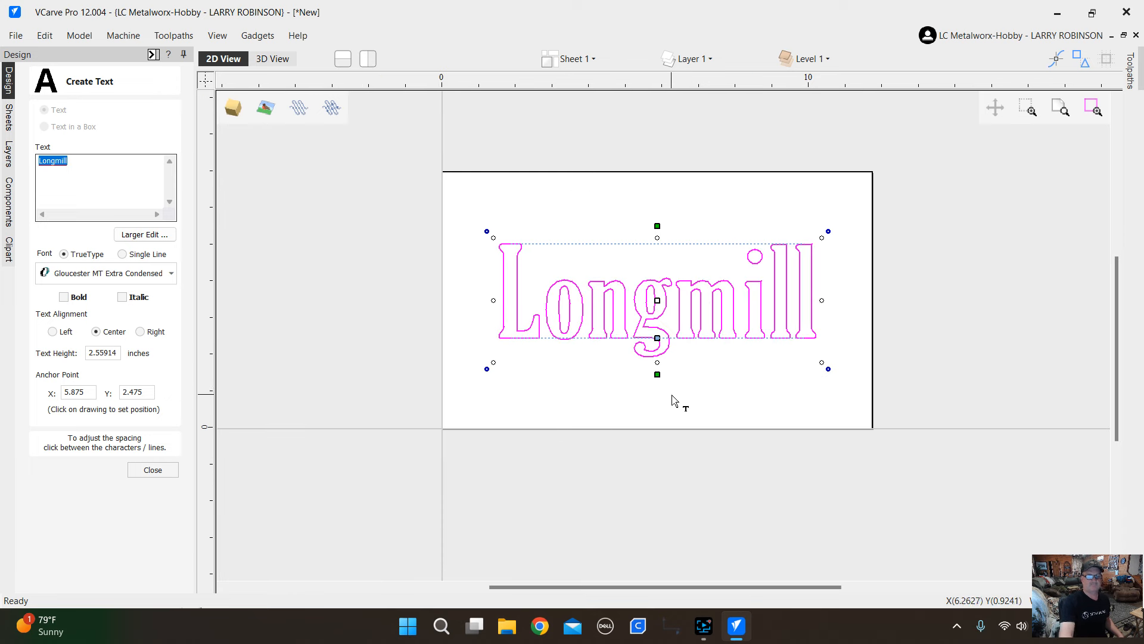
click(166, 470)
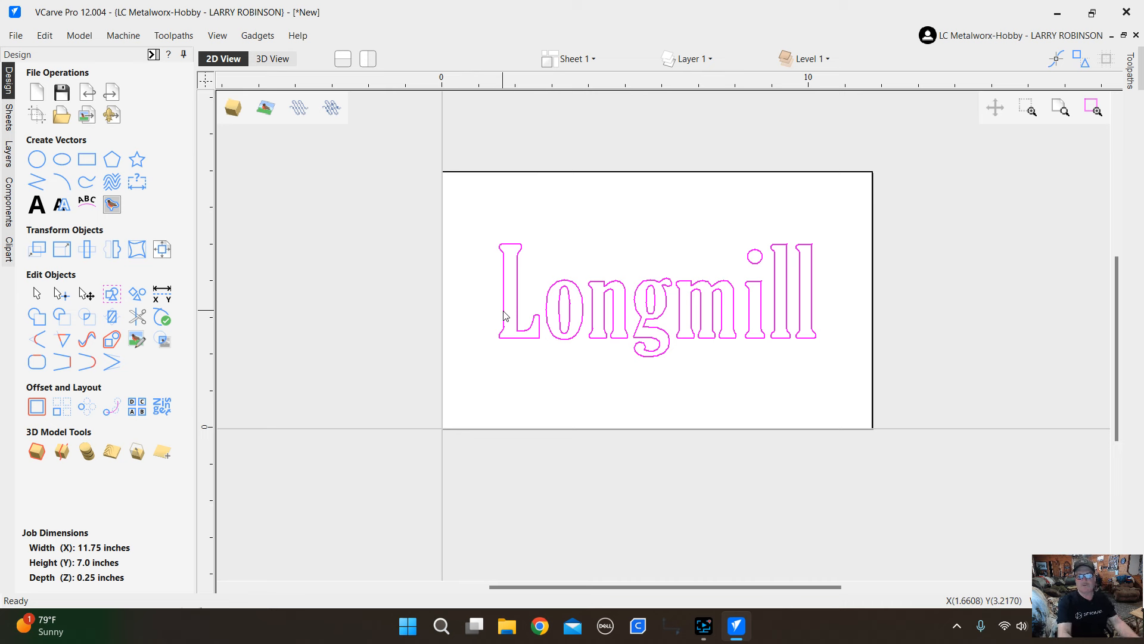
Select the whole "Longmill" text and ungroup it into separate letter vectors.
scroll(656, 262, up, 2)
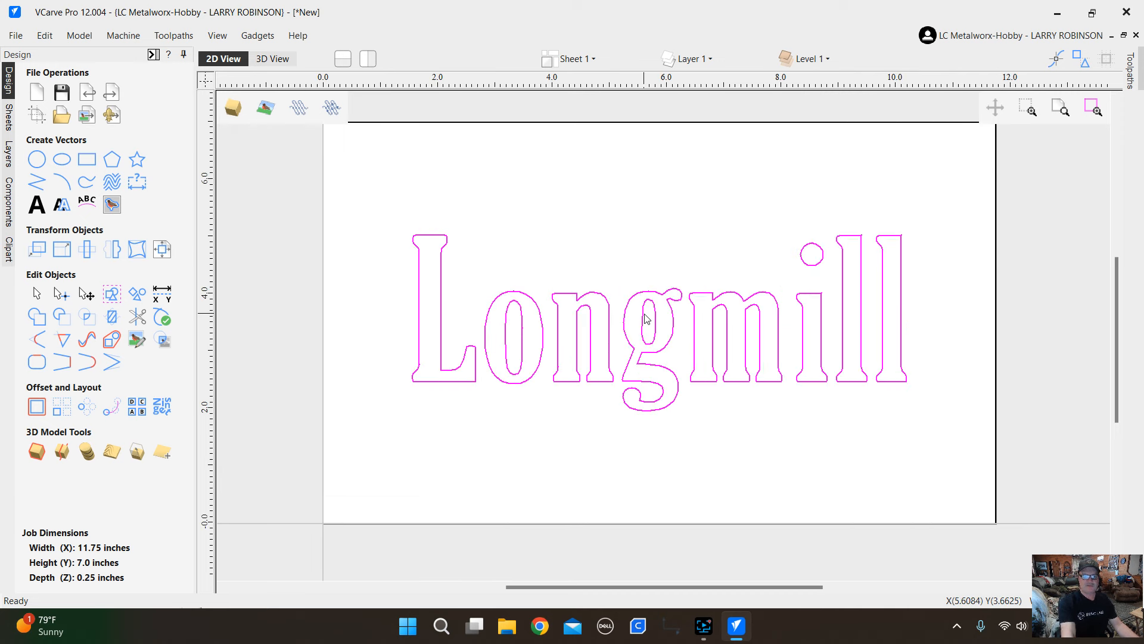
scroll(645, 318, down, 2)
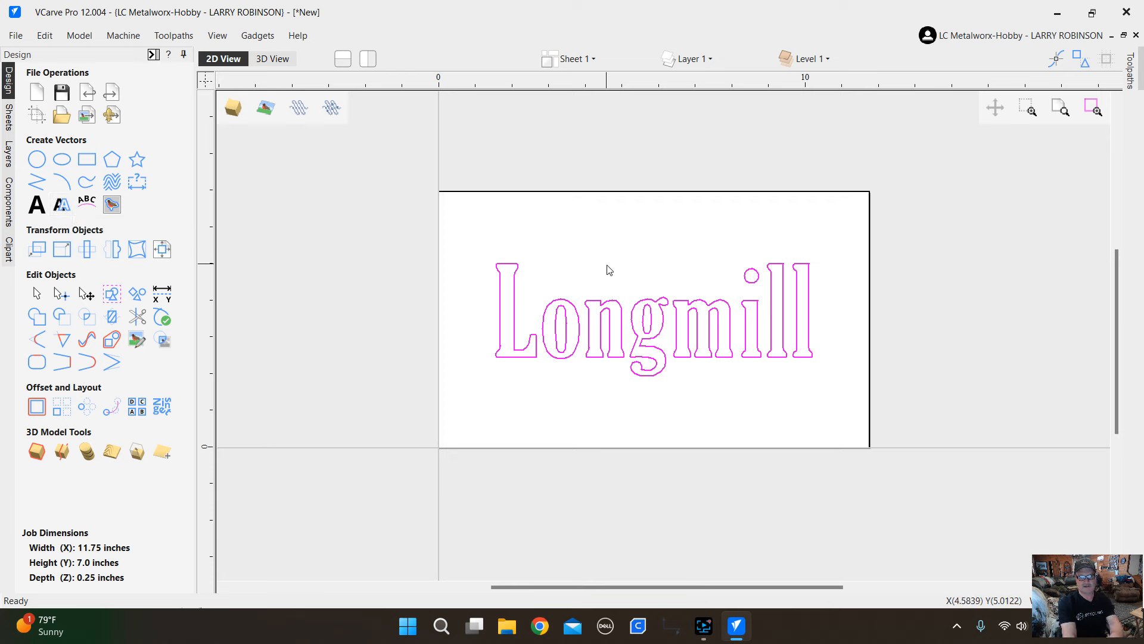
click(474, 212)
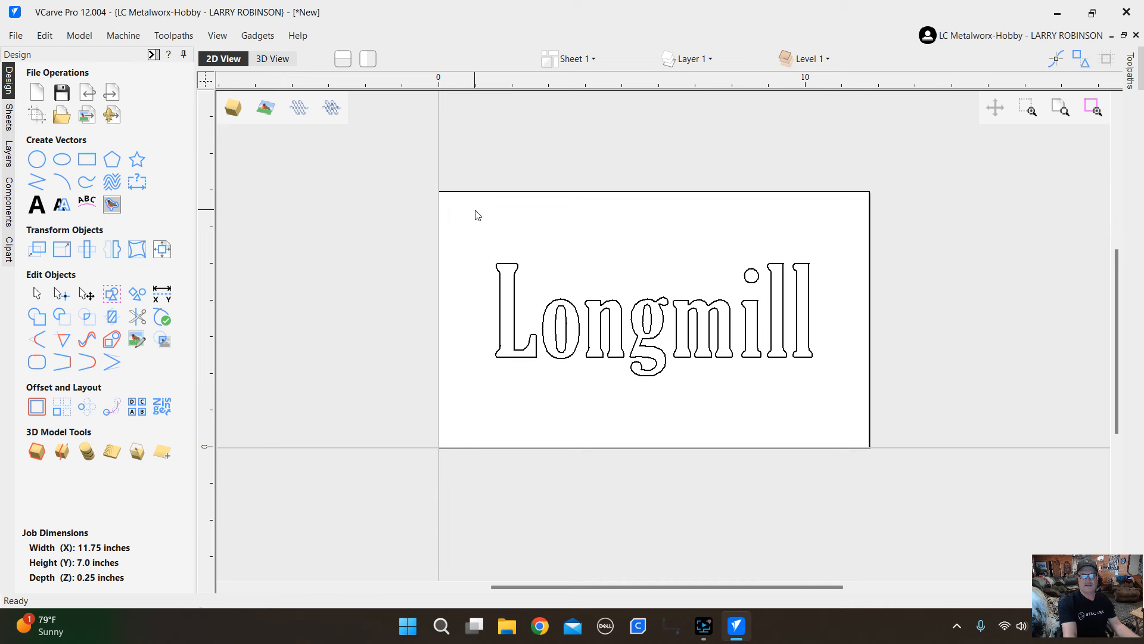
drag(837, 236, 629, 365)
click(582, 238)
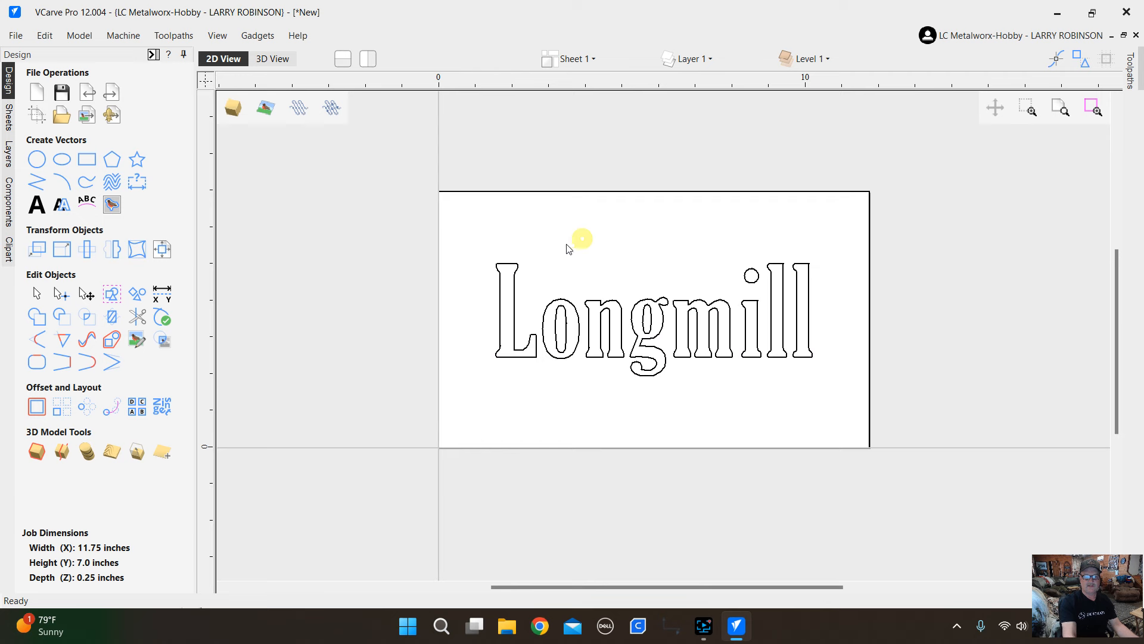
click(513, 262)
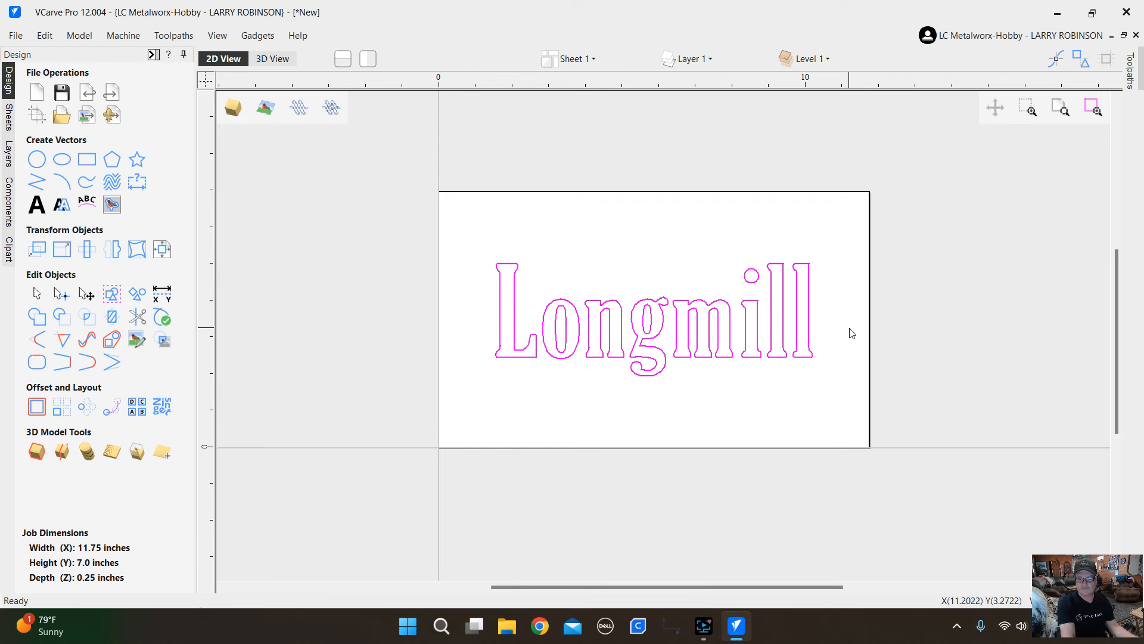
click(840, 360)
drag(843, 243, 458, 416)
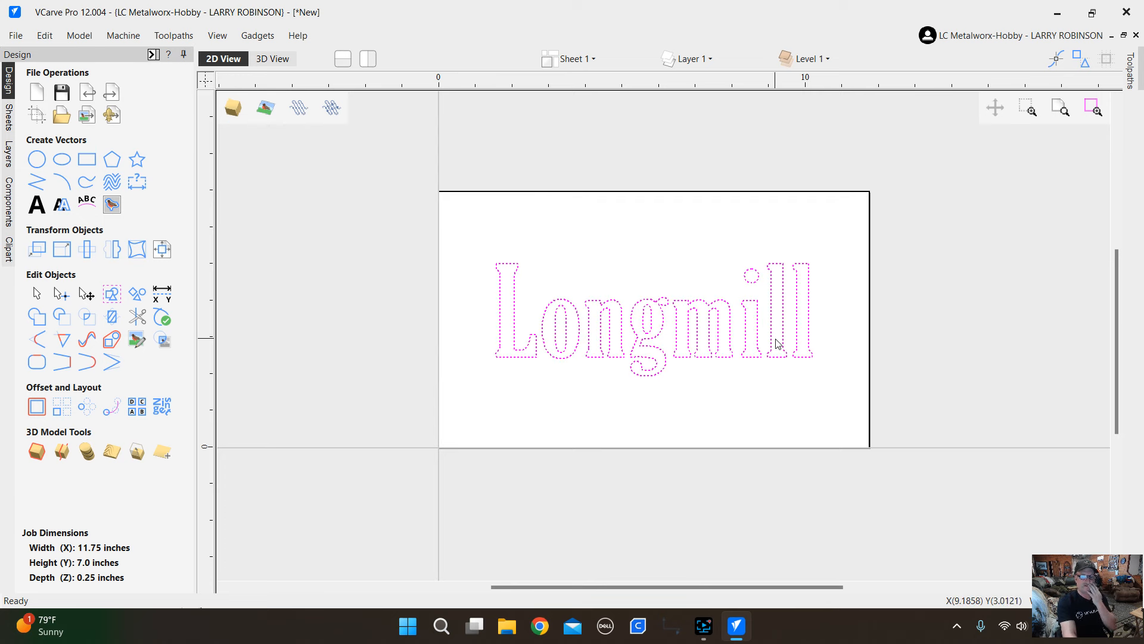
Select the last "l", the dot of the "i" and the "n" individually to check that the letters are separate vectors.
click(840, 368)
click(808, 275)
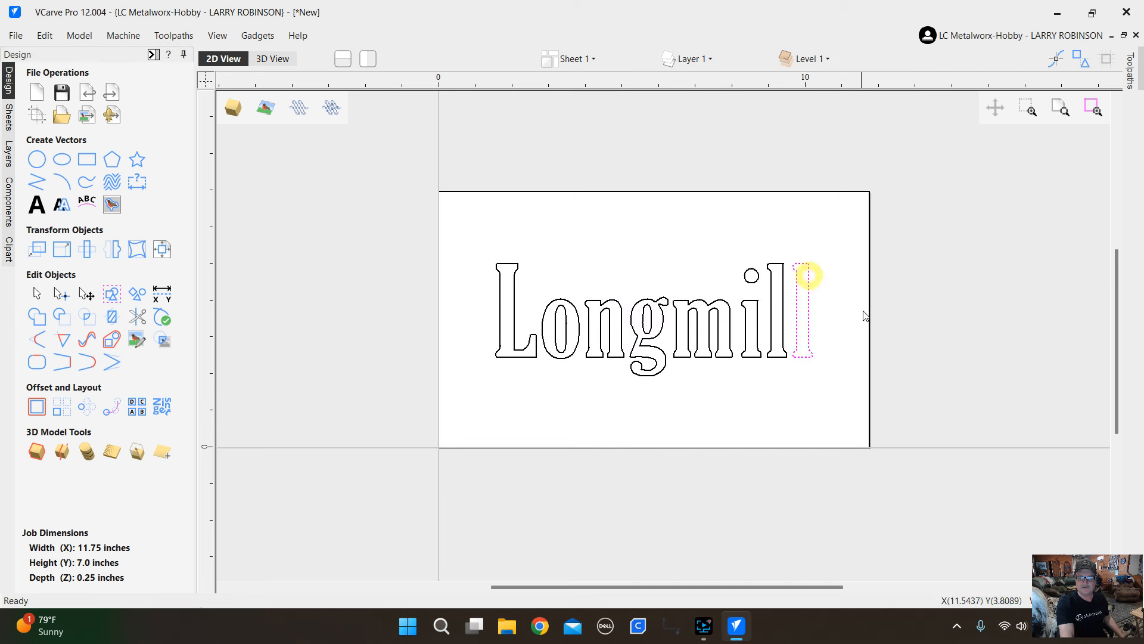
click(784, 277)
click(747, 278)
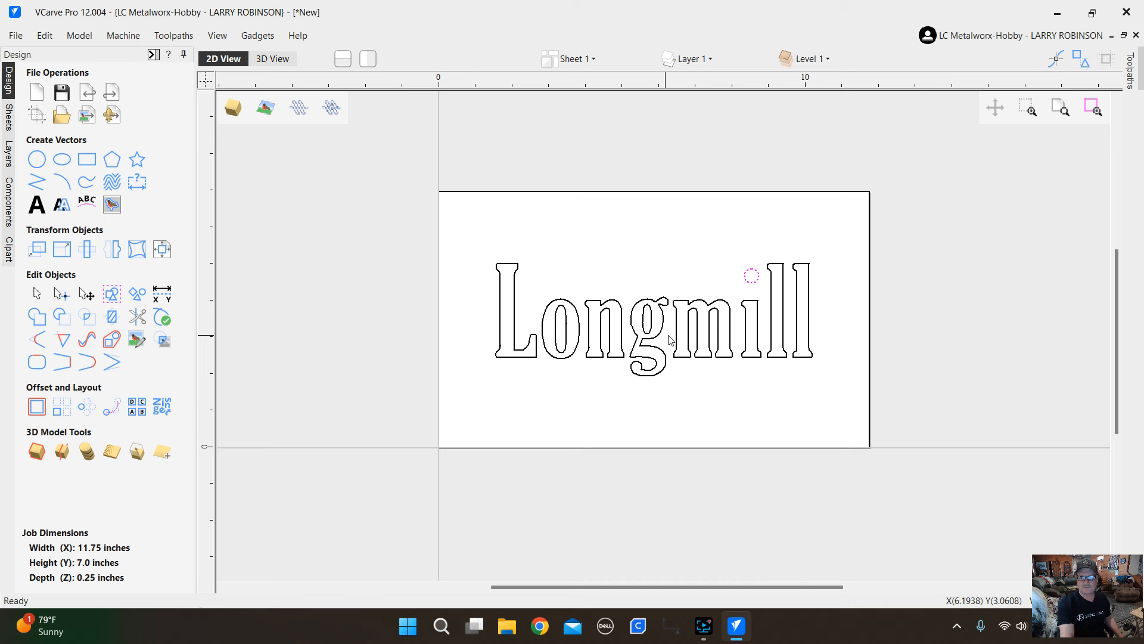
click(604, 301)
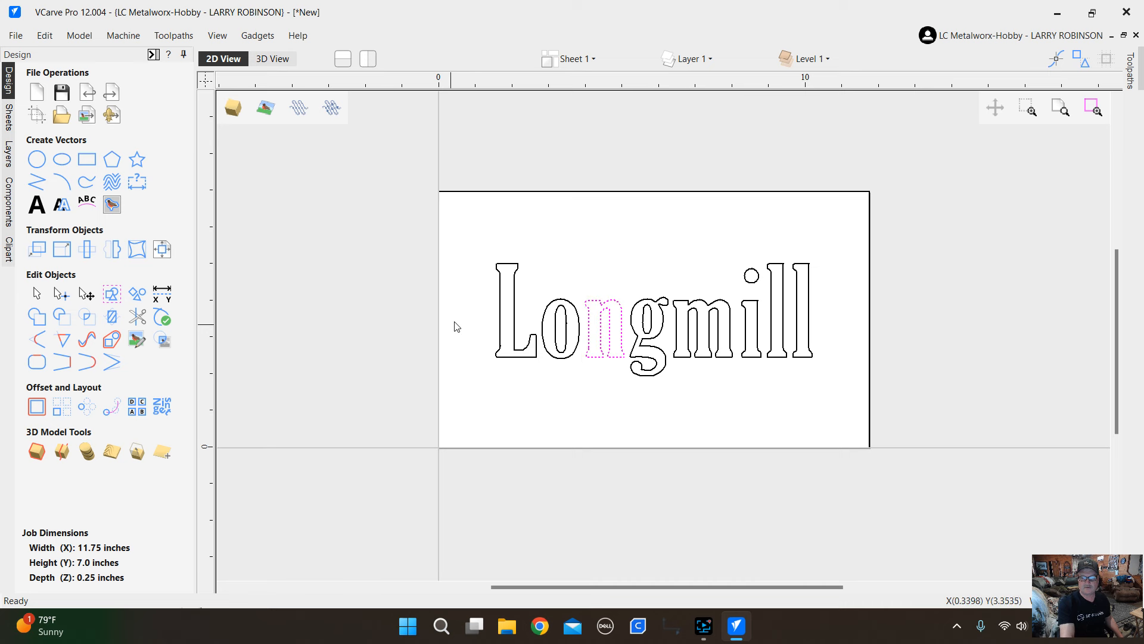
Check the "L" as a separate vector, select all the "Longmill" letter vectors and open them for node editing.
click(512, 279)
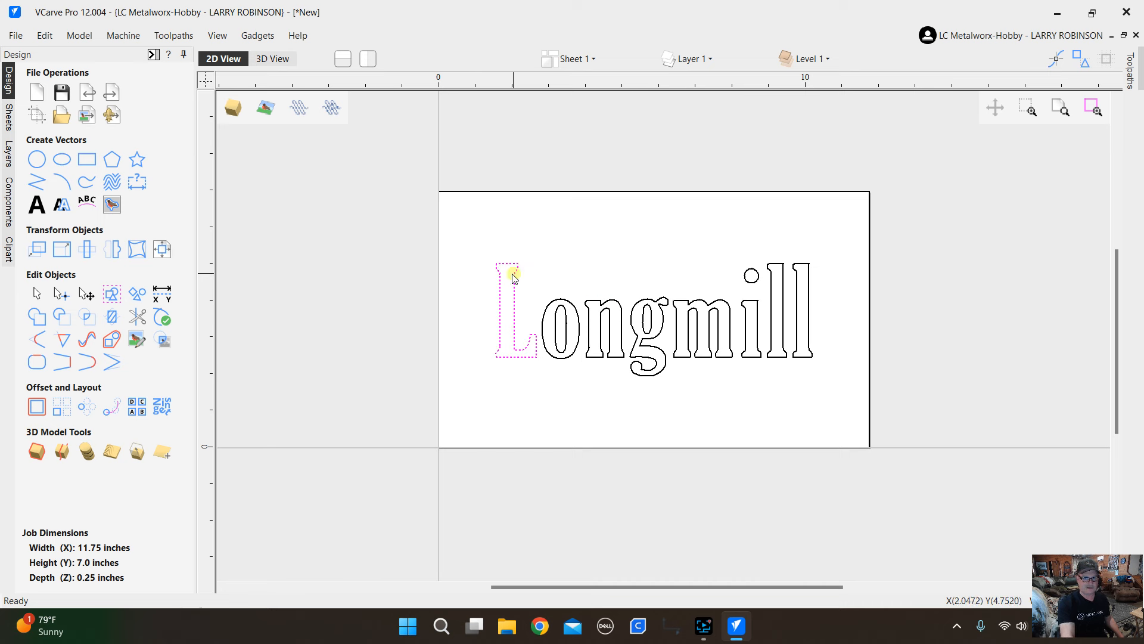
click(843, 228)
drag(841, 239, 477, 398)
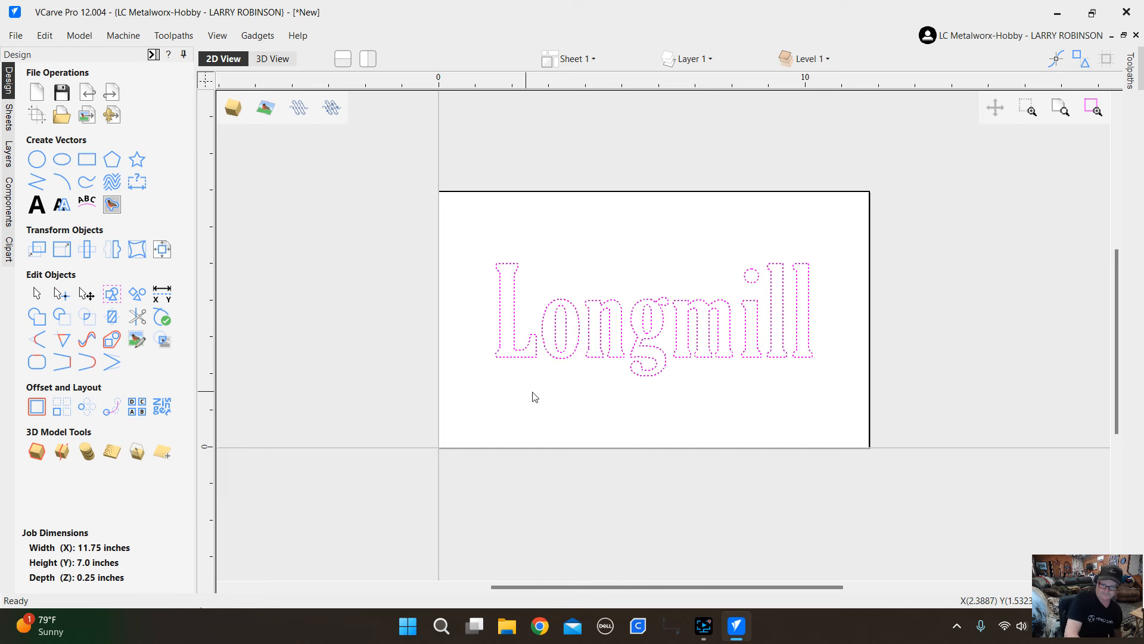
scroll(611, 344, up, 1)
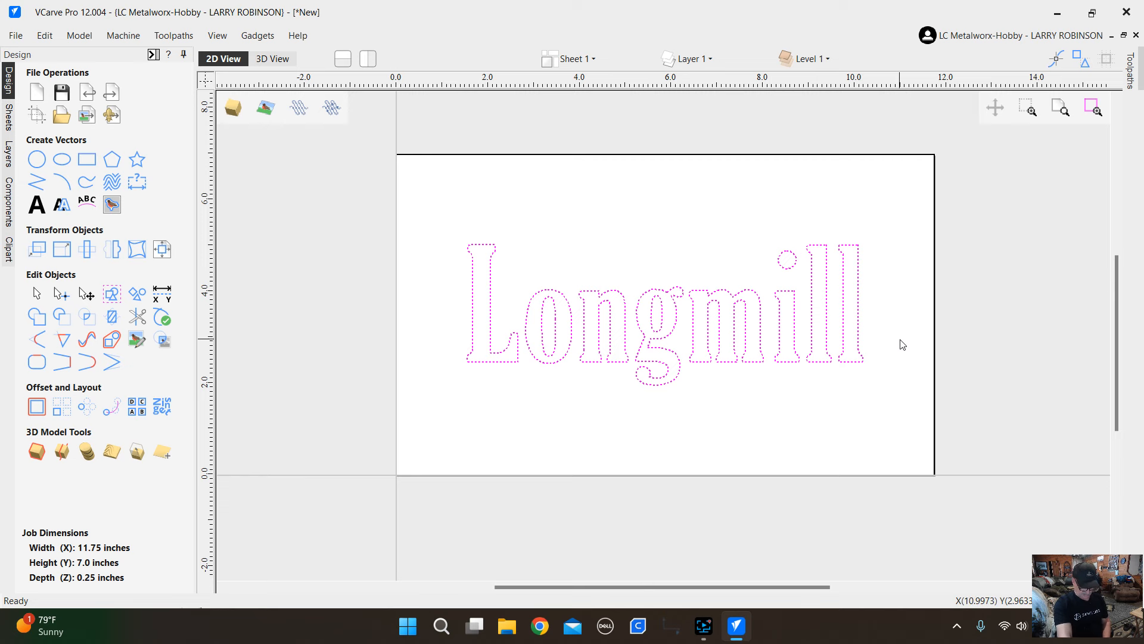
key(n)
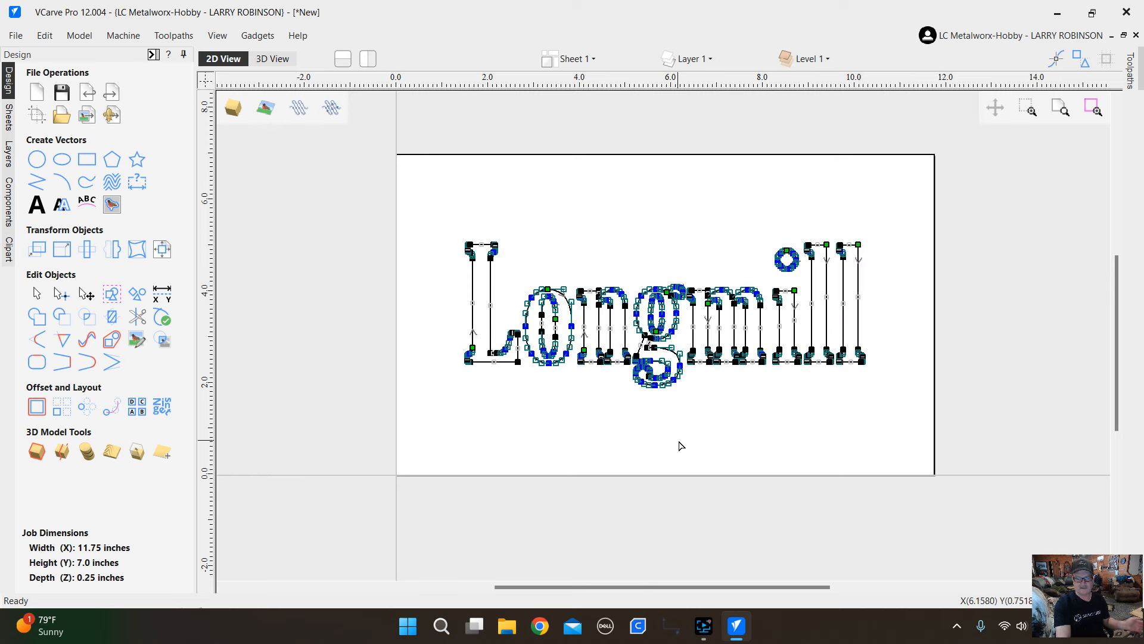
Examine the nodes and curve handles along the outlines of the letters "L" through "m" in "Longmill".
scroll(489, 239, up, 5)
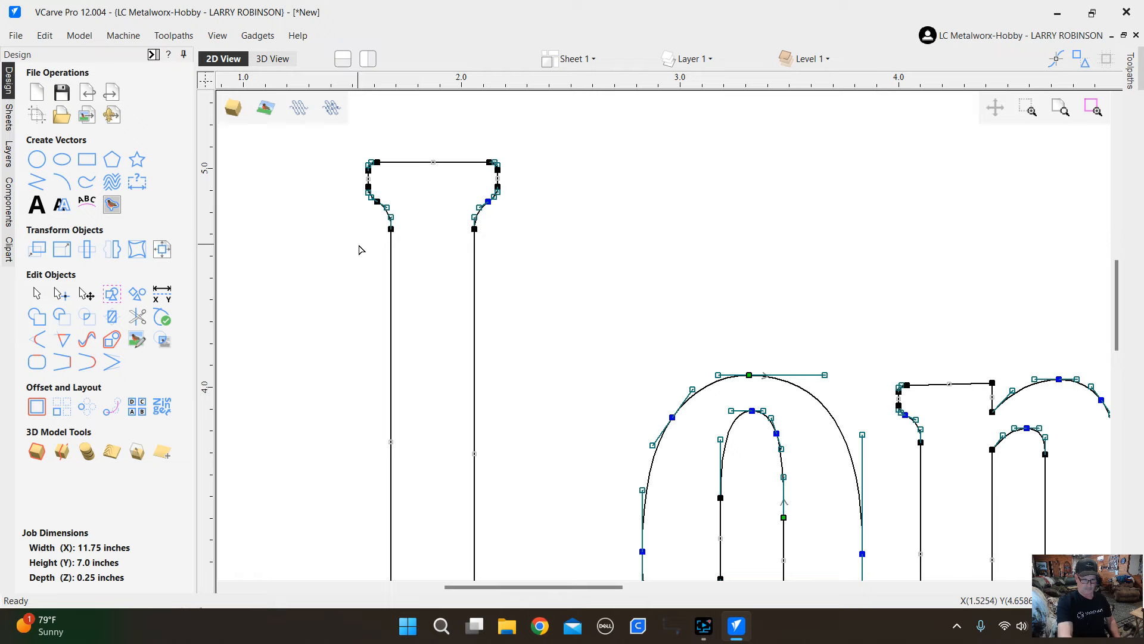
scroll(424, 270, down, 5)
scroll(455, 424, up, 4)
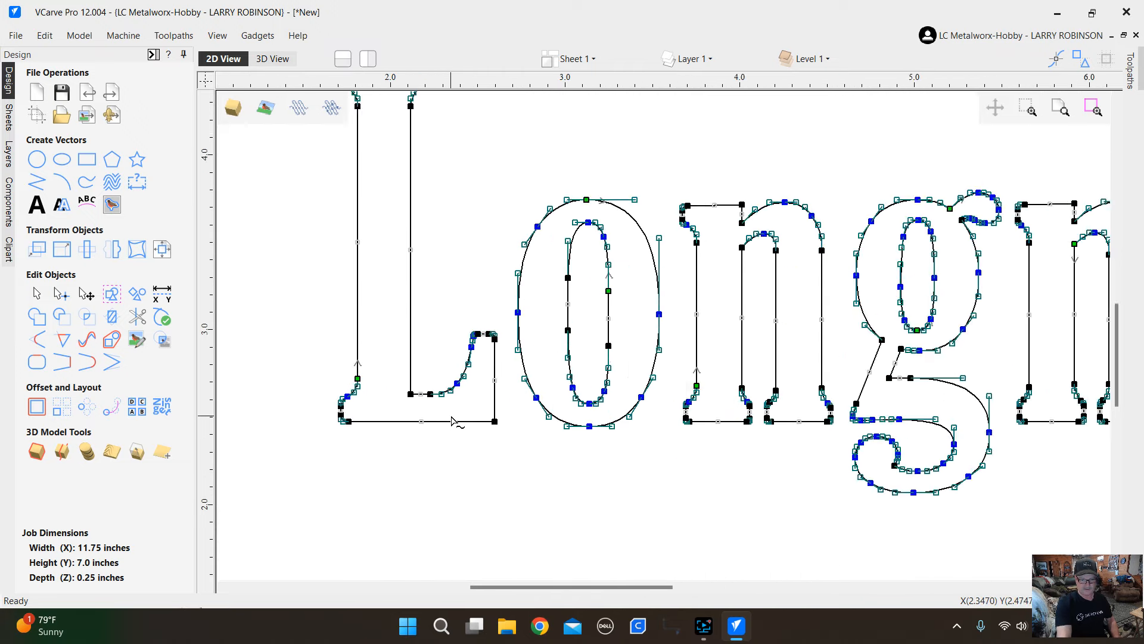
scroll(525, 435, up, 2)
scroll(539, 429, down, 3)
scroll(691, 377, up, 2)
scroll(682, 376, down, 3)
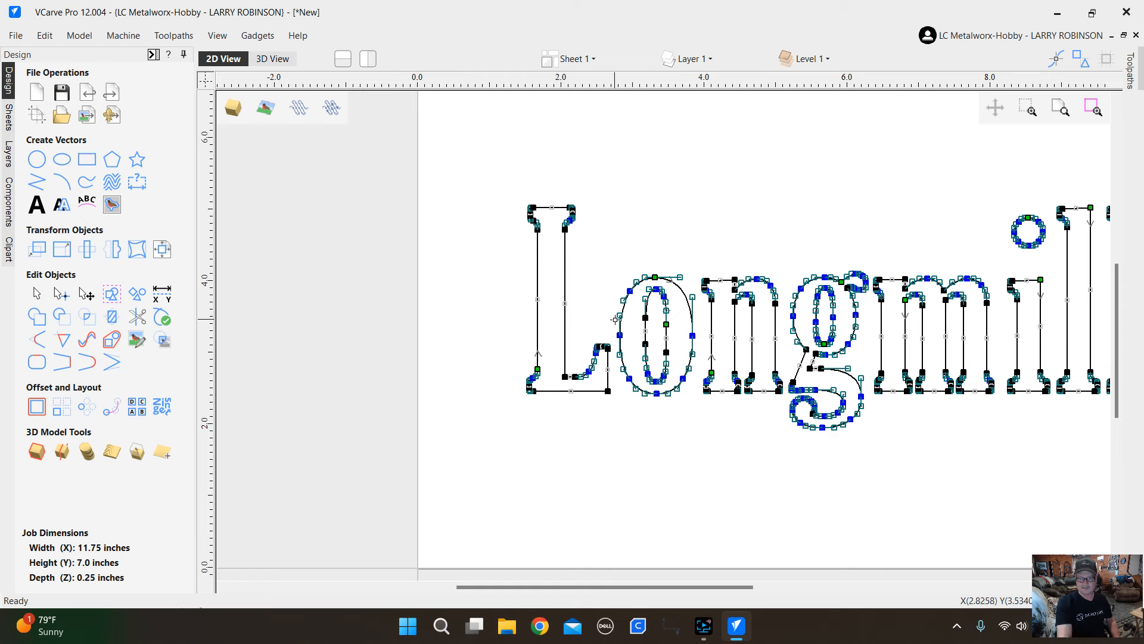
scroll(615, 319, down, 2)
scroll(984, 356, up, 3)
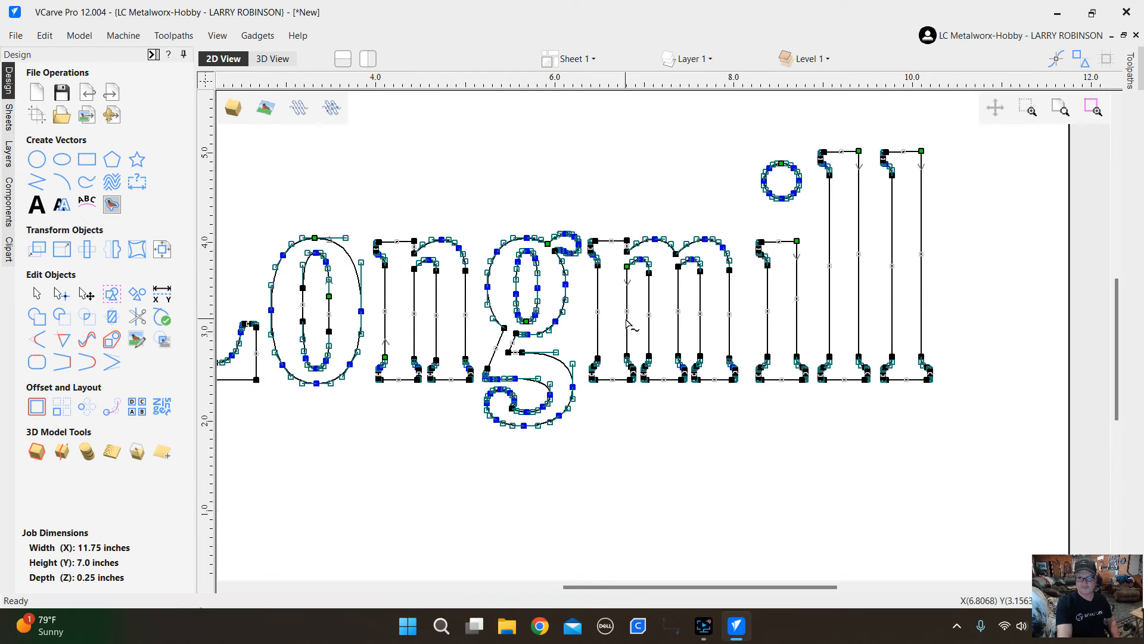
scroll(627, 323, up, 2)
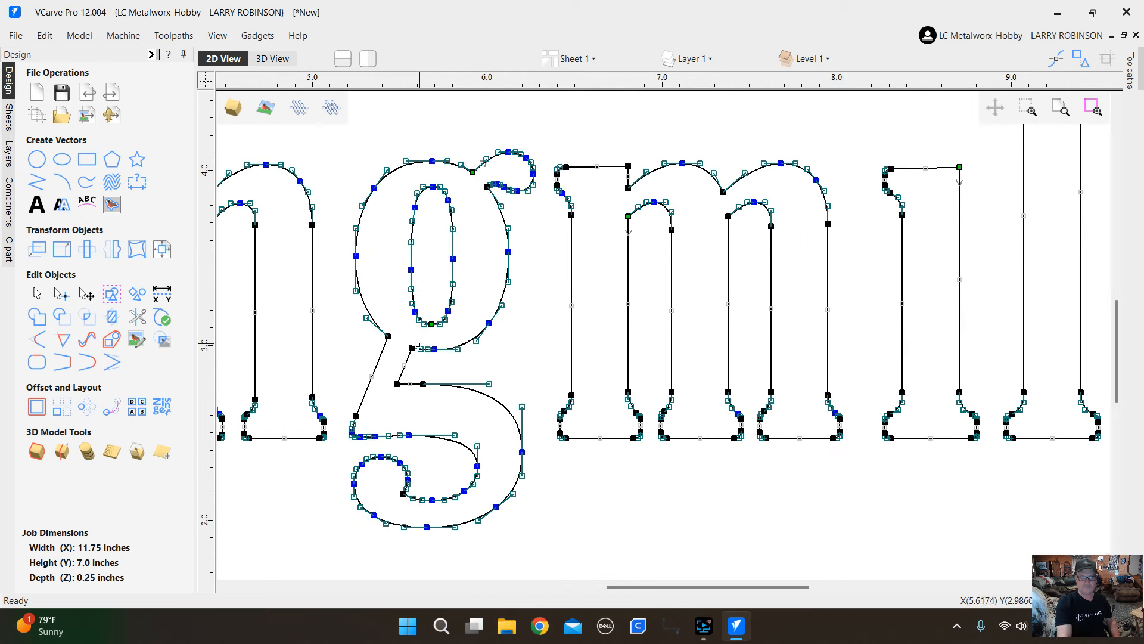
scroll(418, 345, up, 2)
scroll(506, 397, down, 3)
scroll(617, 465, up, 2)
scroll(616, 465, up, 1)
scroll(646, 467, down, 4)
Examine the nodes at the tops of the two "l" letters and around the "i" dot, and leave node editing.
scroll(860, 209, up, 3)
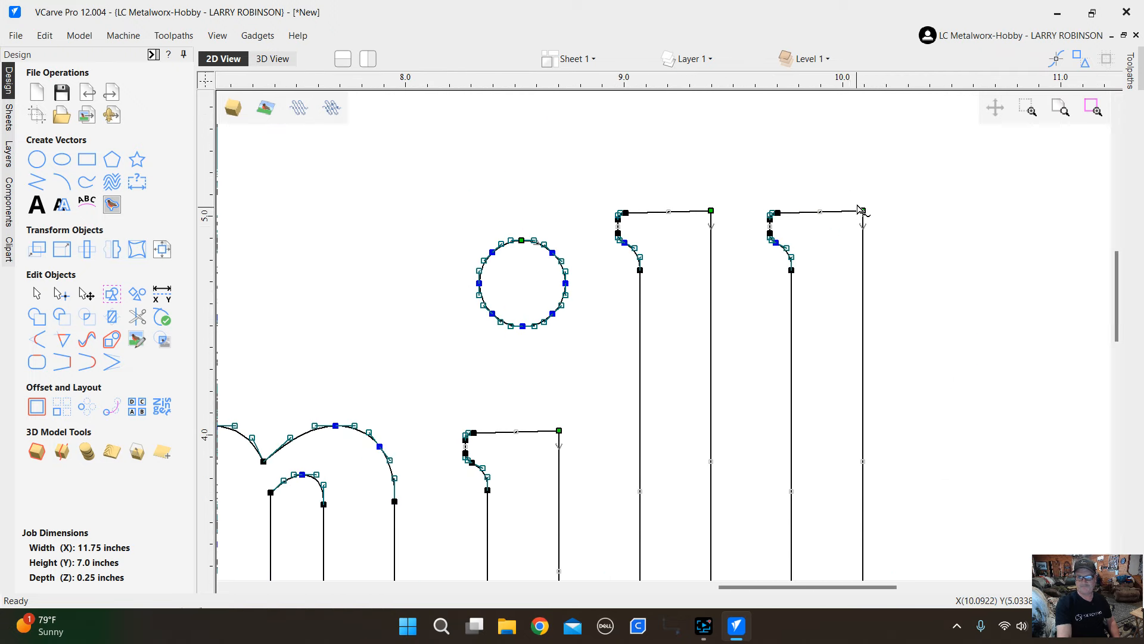
scroll(571, 292, down, 1)
scroll(525, 296, up, 4)
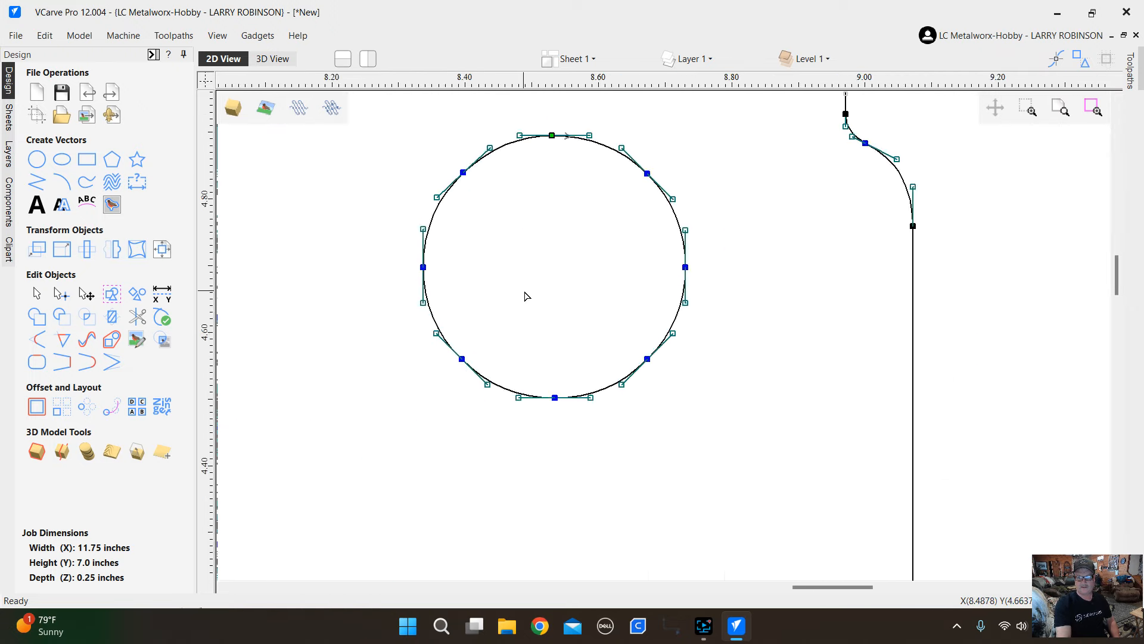
scroll(493, 193, up, 4)
scroll(488, 184, down, 3)
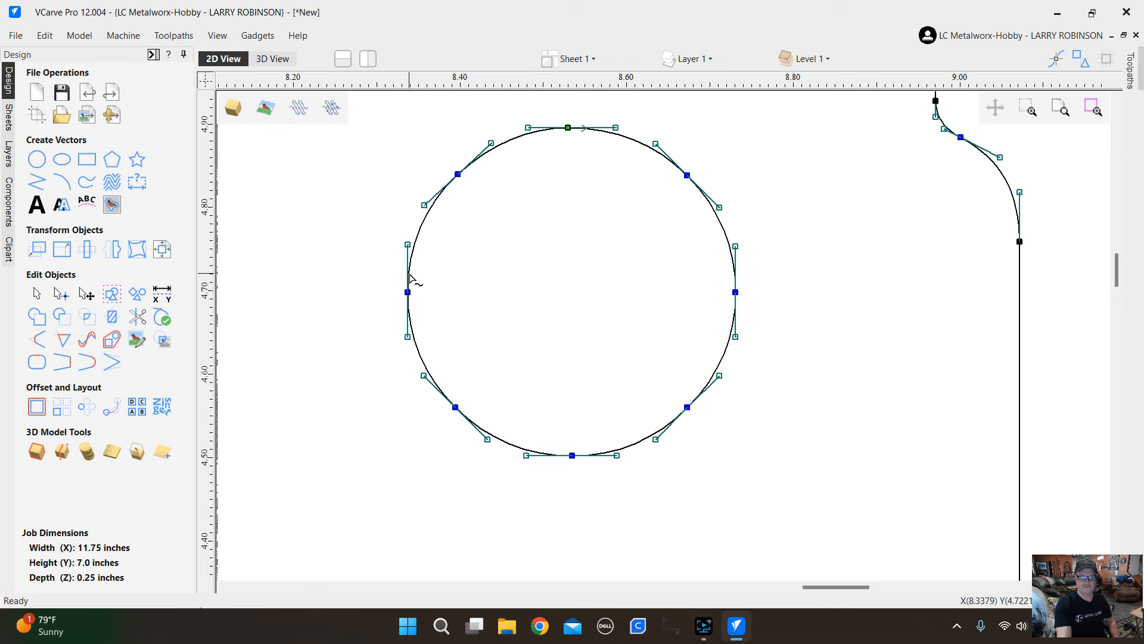
scroll(667, 217, down, 8)
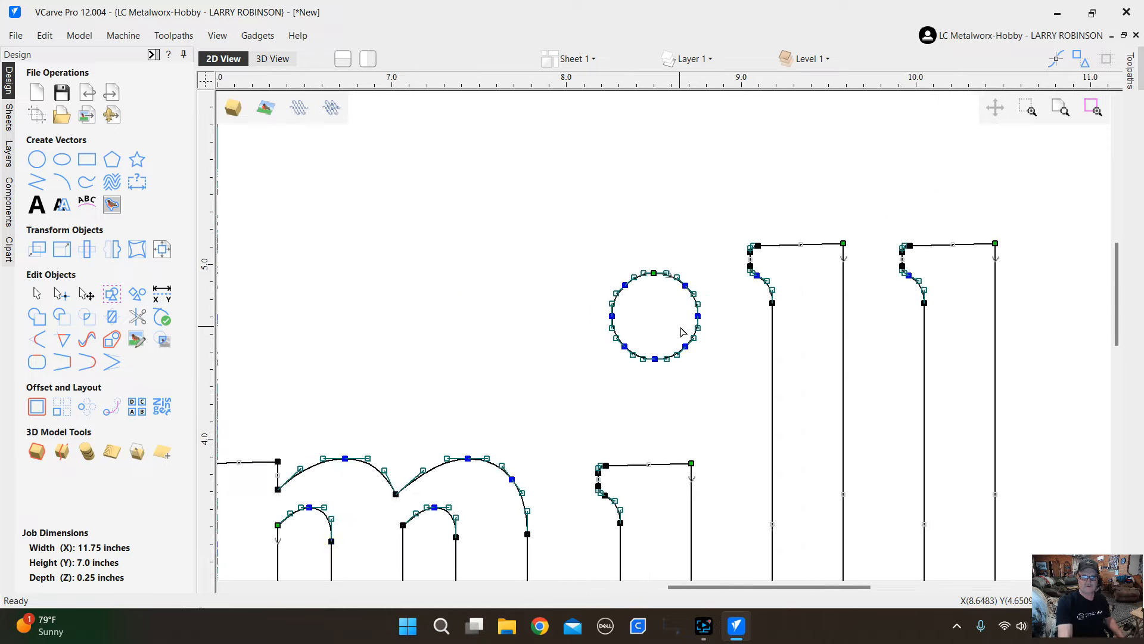
scroll(609, 303, down, 1)
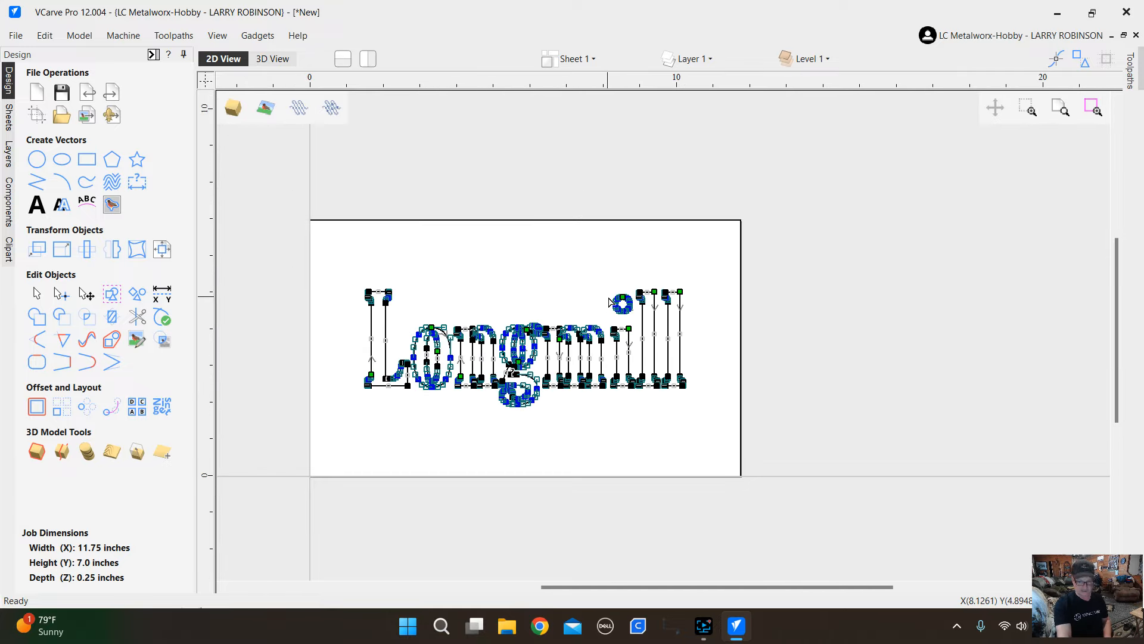
key(Escape)
scroll(904, 368, down, 2)
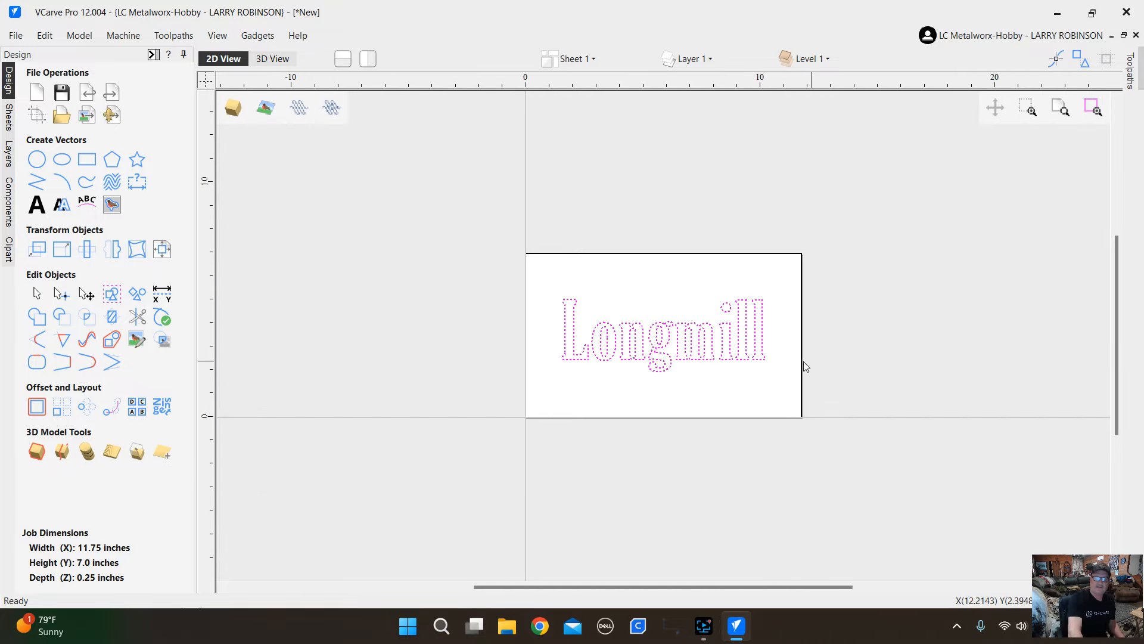
Group all the separate "Longmill" letter vectors into one object and select the group.
click(428, 318)
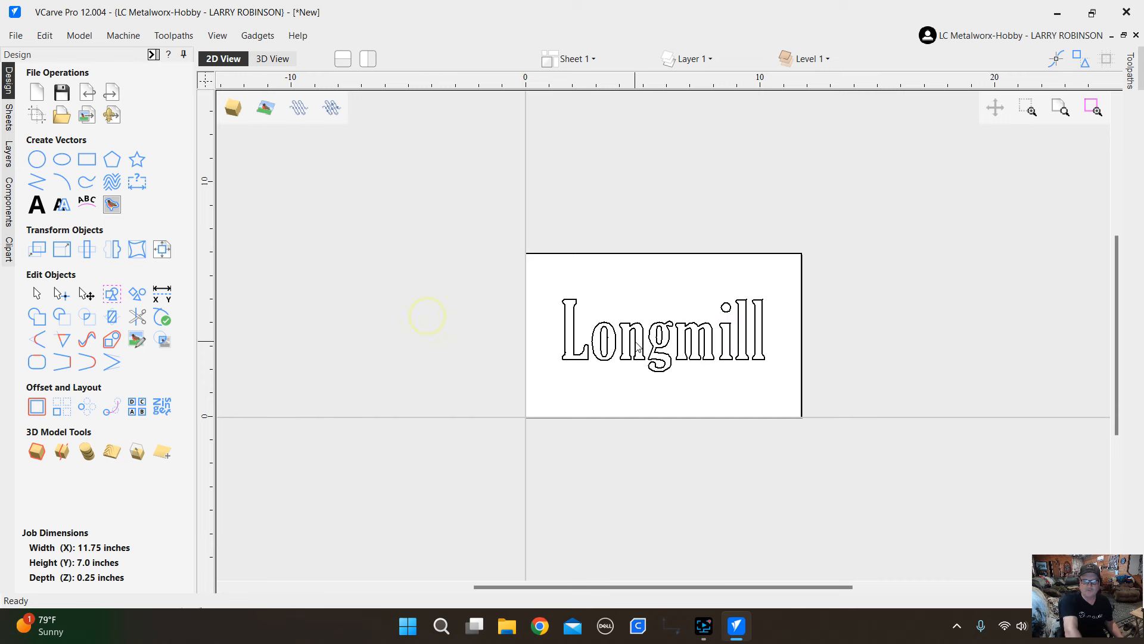
drag(779, 285, 534, 376)
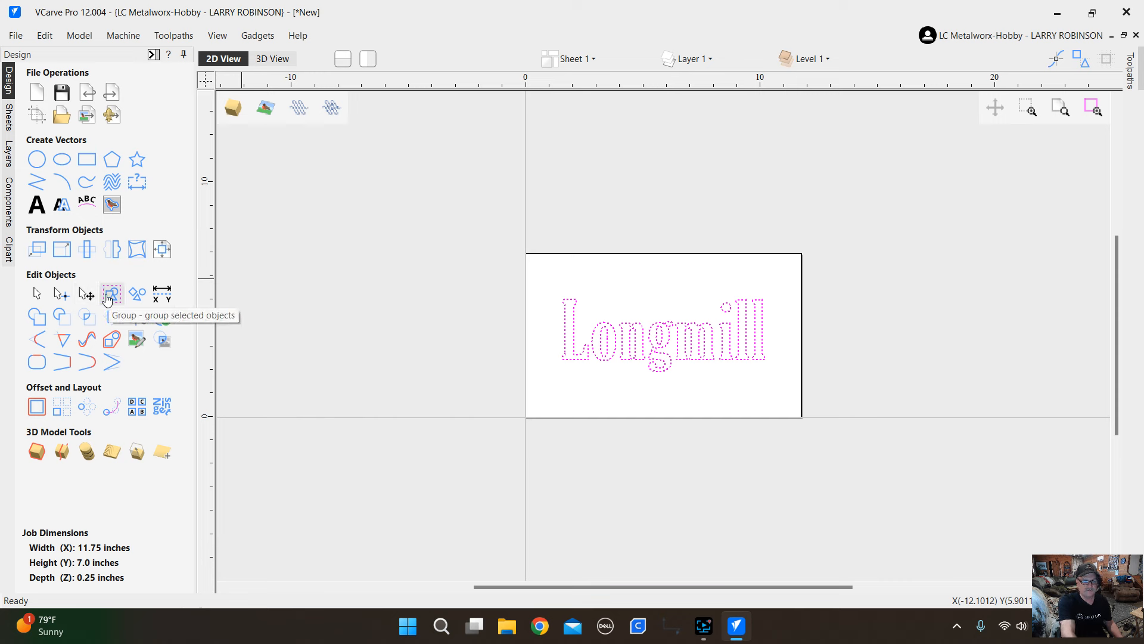
click(109, 296)
click(402, 263)
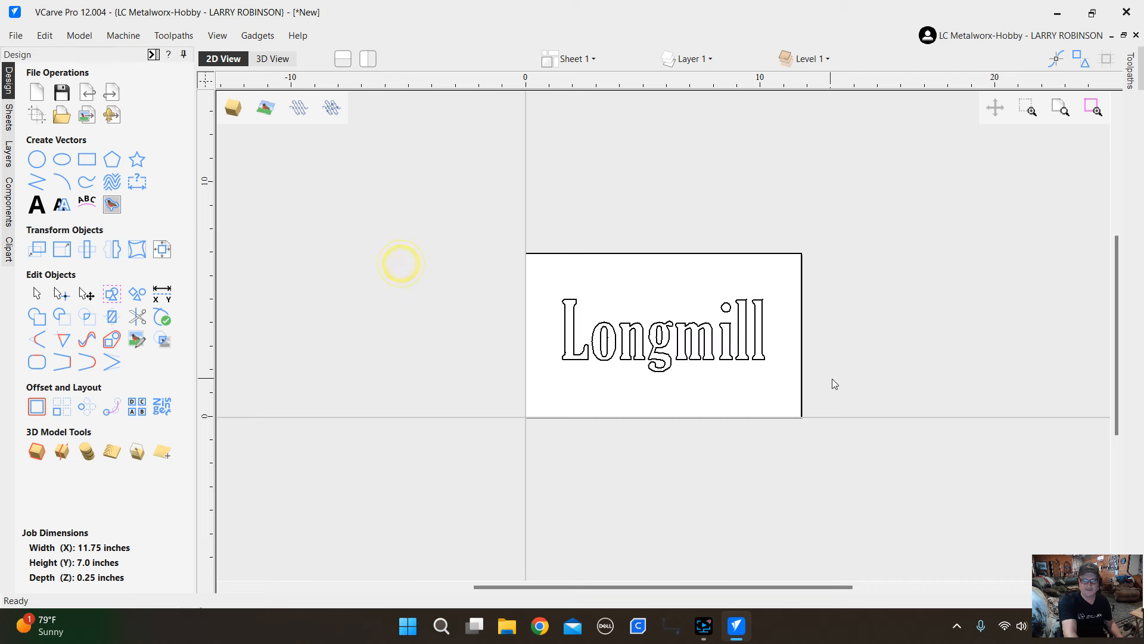
click(763, 320)
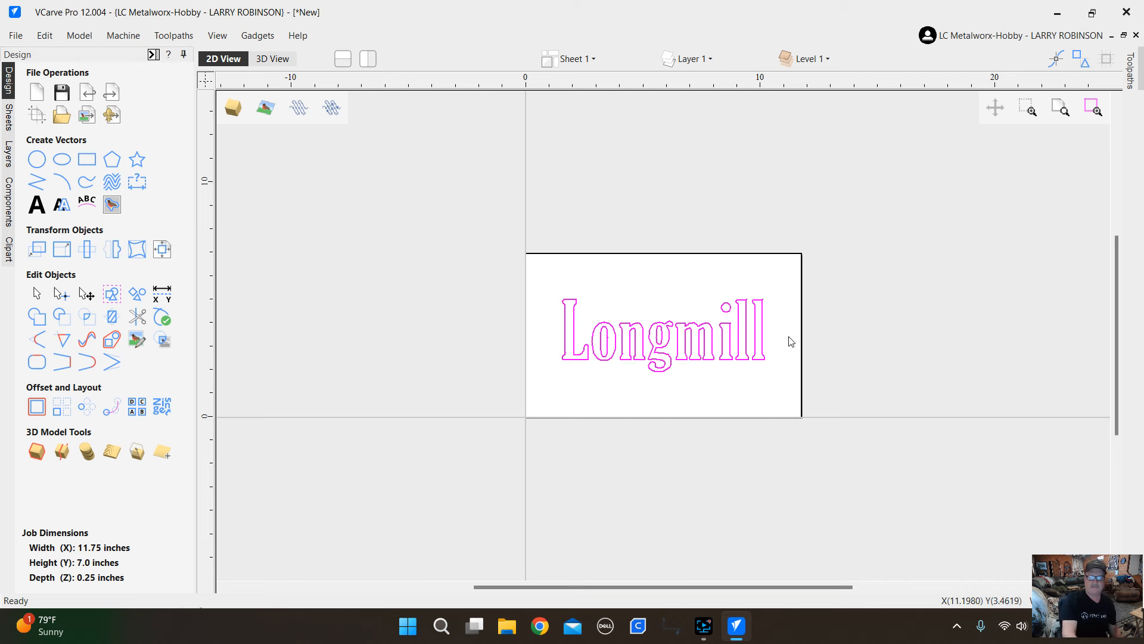
scroll(629, 365, up, 1)
scroll(628, 365, up, 2)
scroll(633, 361, down, 3)
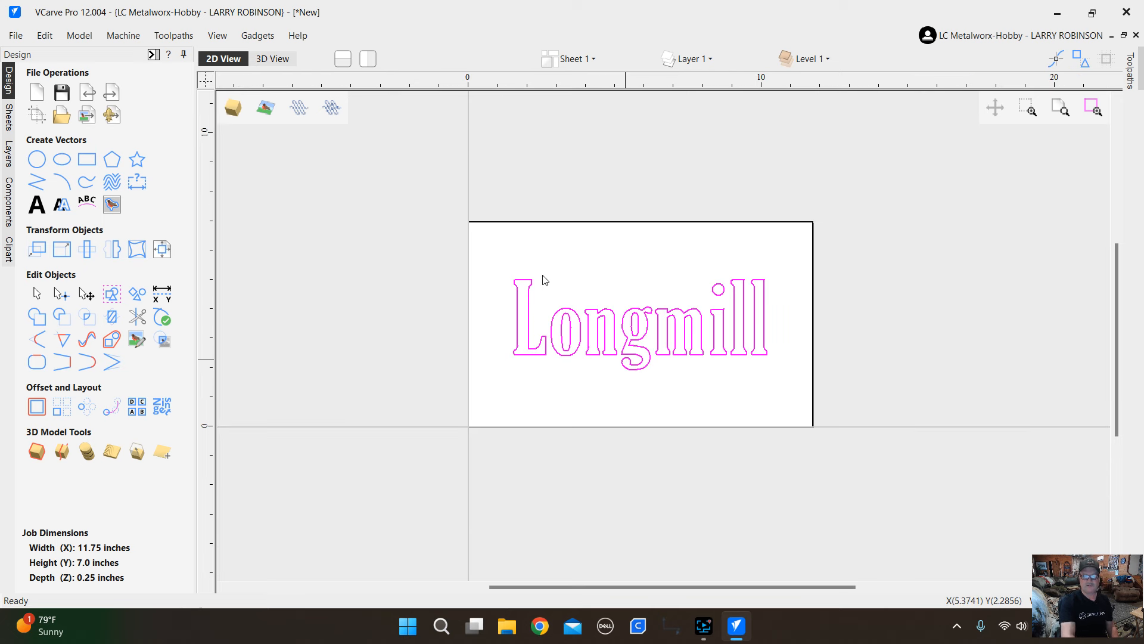
scroll(677, 350, down, 1)
scroll(662, 343, up, 4)
scroll(637, 333, down, 4)
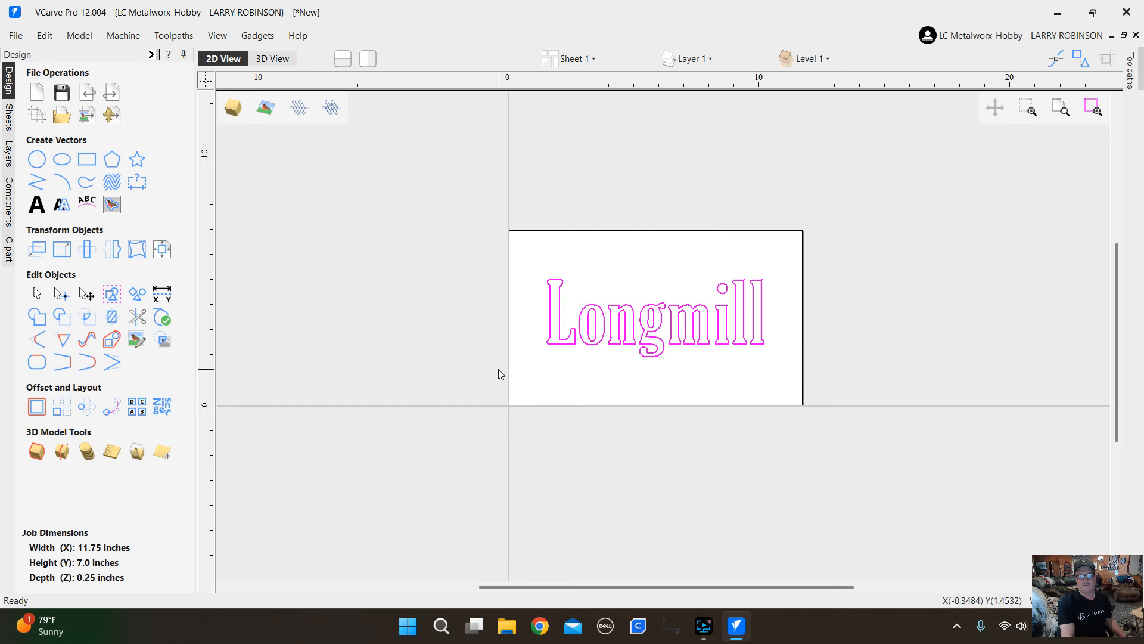
Begin a new rectangle, compare the Square, Radiused External and Radiused Internal corner types, and choose Radiused External.
click(87, 161)
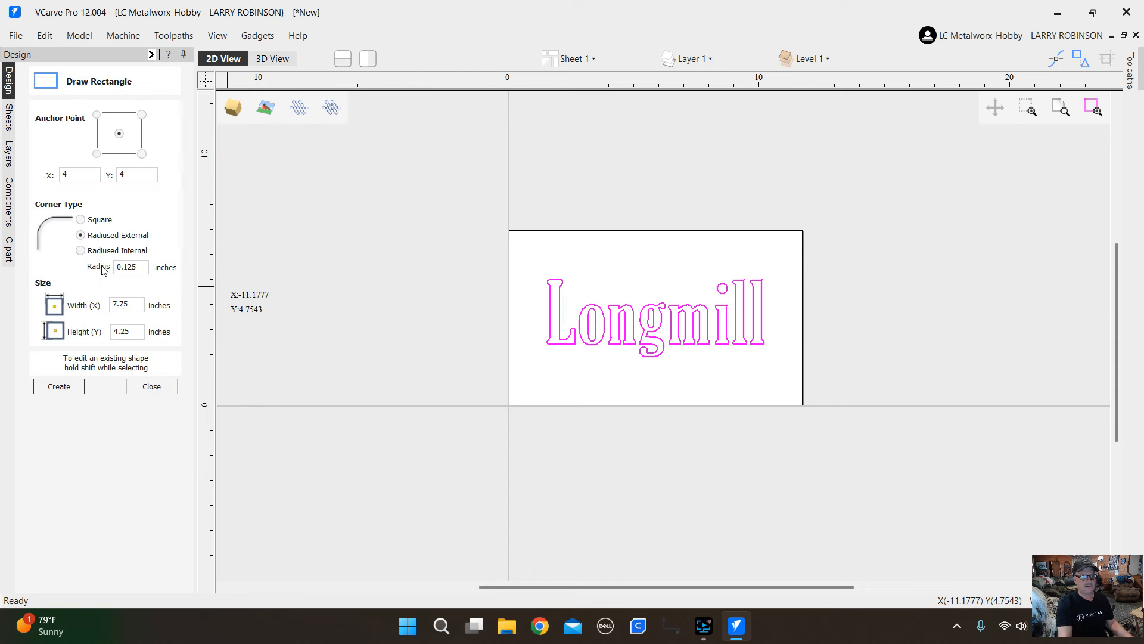
click(80, 219)
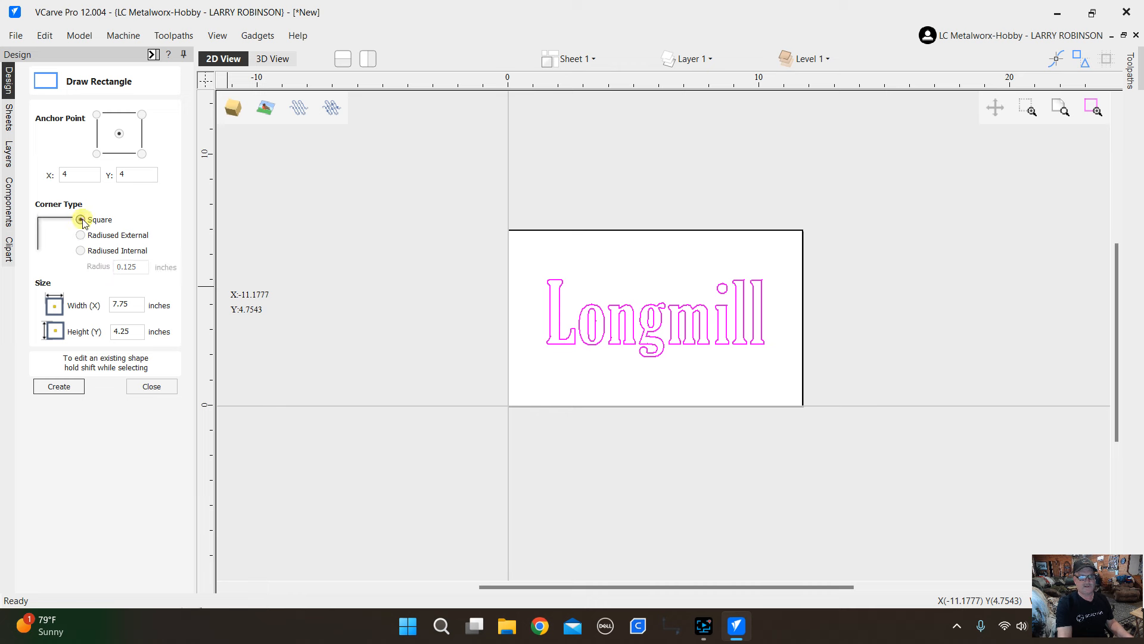
click(80, 236)
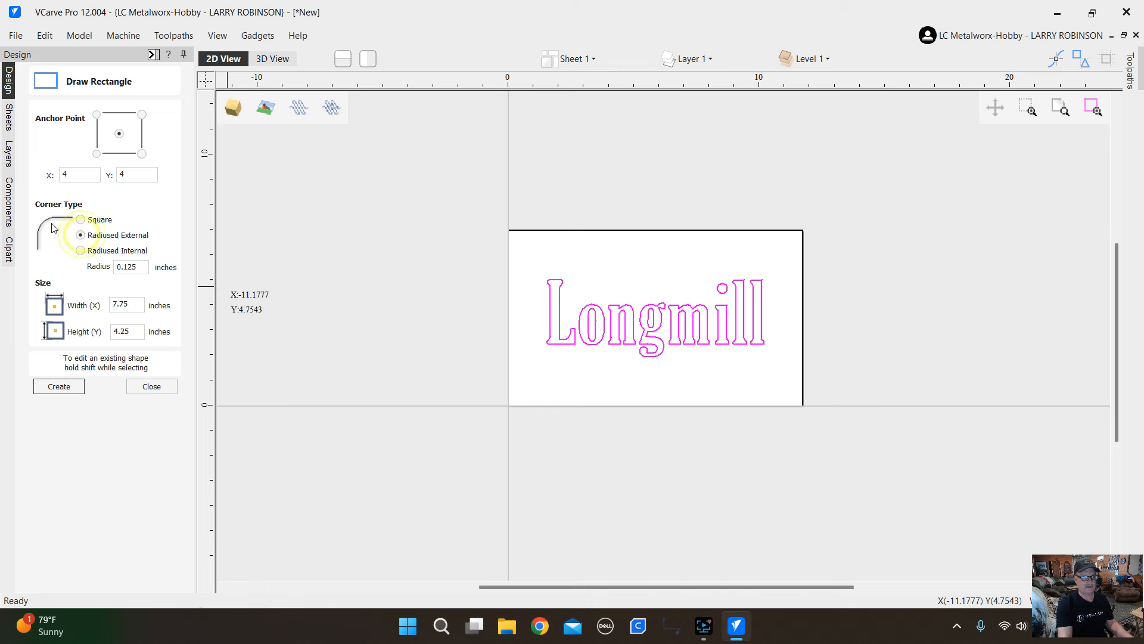
click(81, 251)
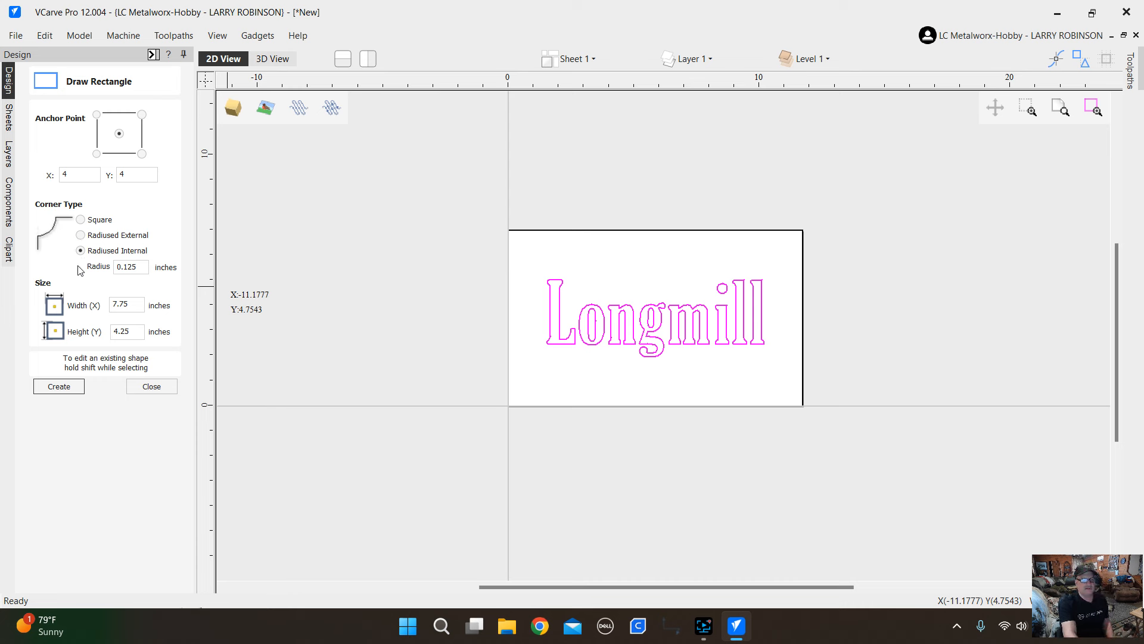
click(81, 236)
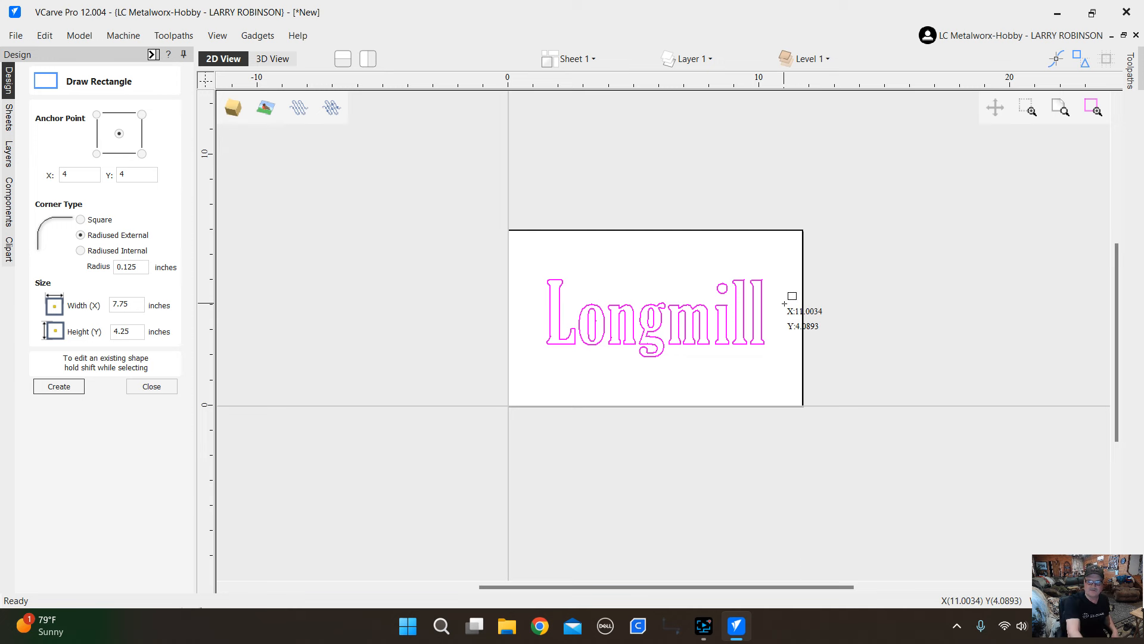
scroll(791, 302, up, 3)
scroll(802, 224, up, 2)
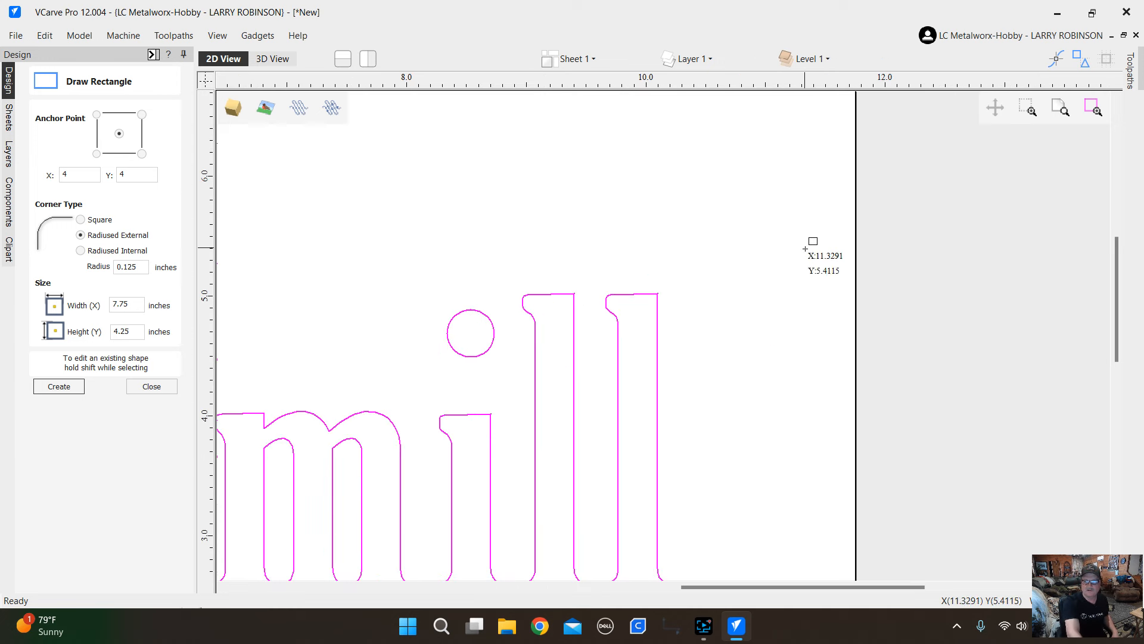
scroll(845, 130, up, 7)
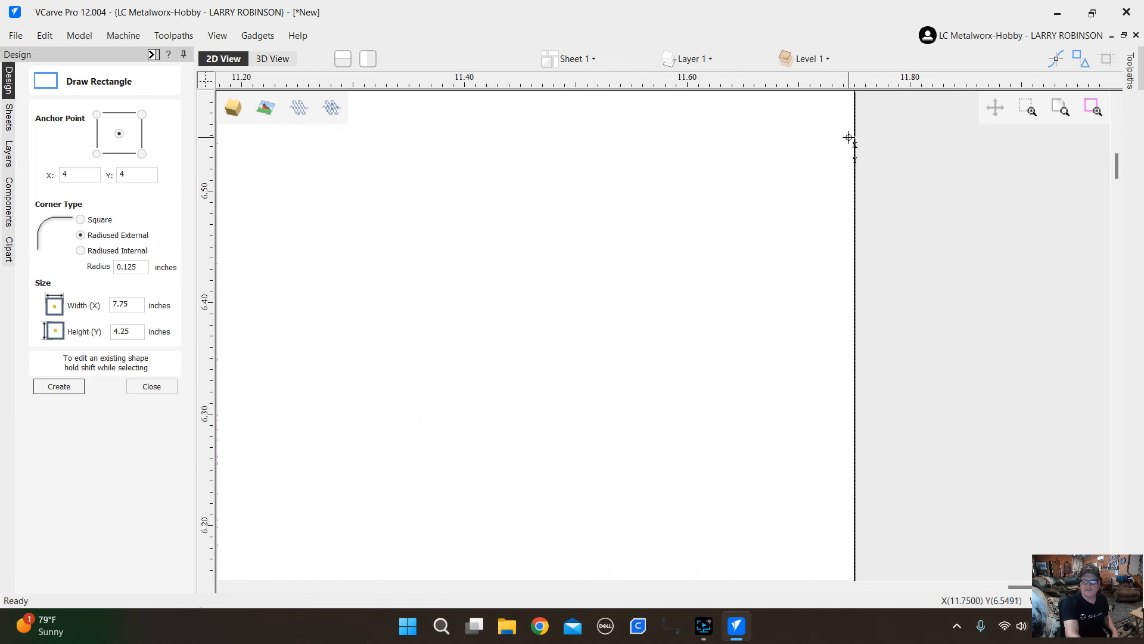
scroll(838, 194, down, 5)
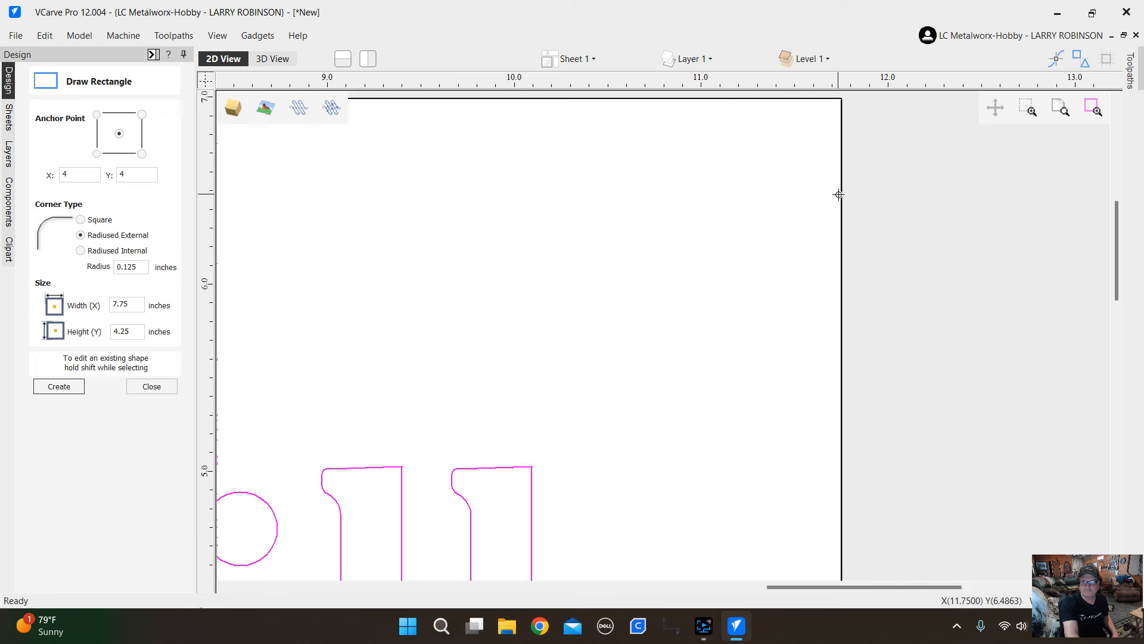
scroll(837, 193, down, 3)
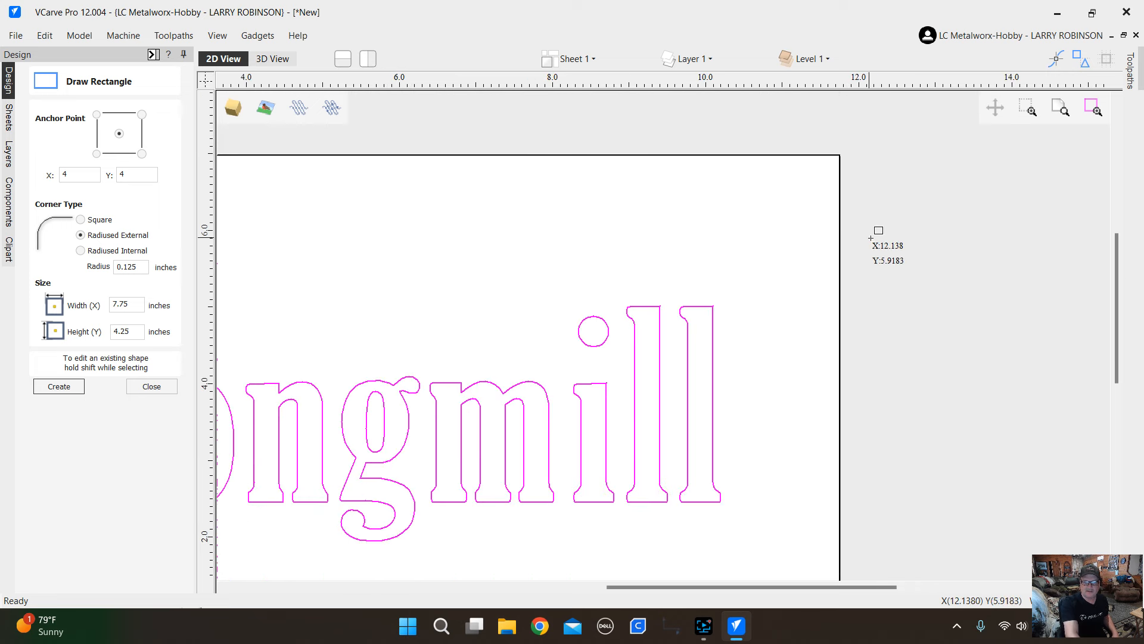
scroll(870, 238, down, 2)
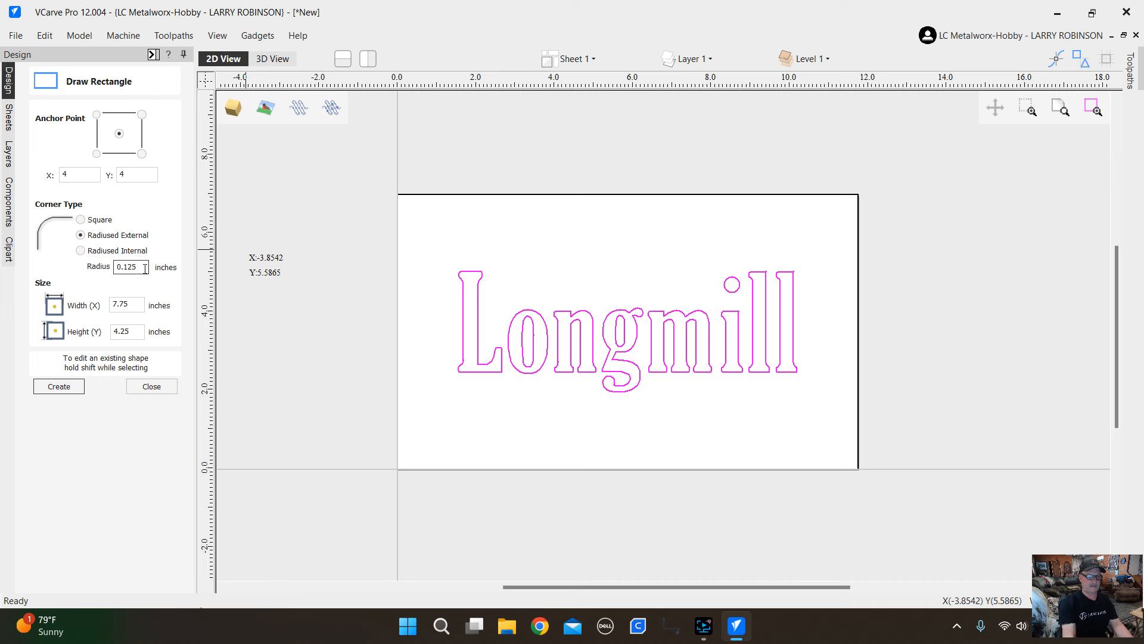
Try creating an 11 x 6 inch rectangle with 0.25 inch external corner radii around the center anchor at X 4, Y 4, and undo it.
click(117, 267)
double_click(127, 269)
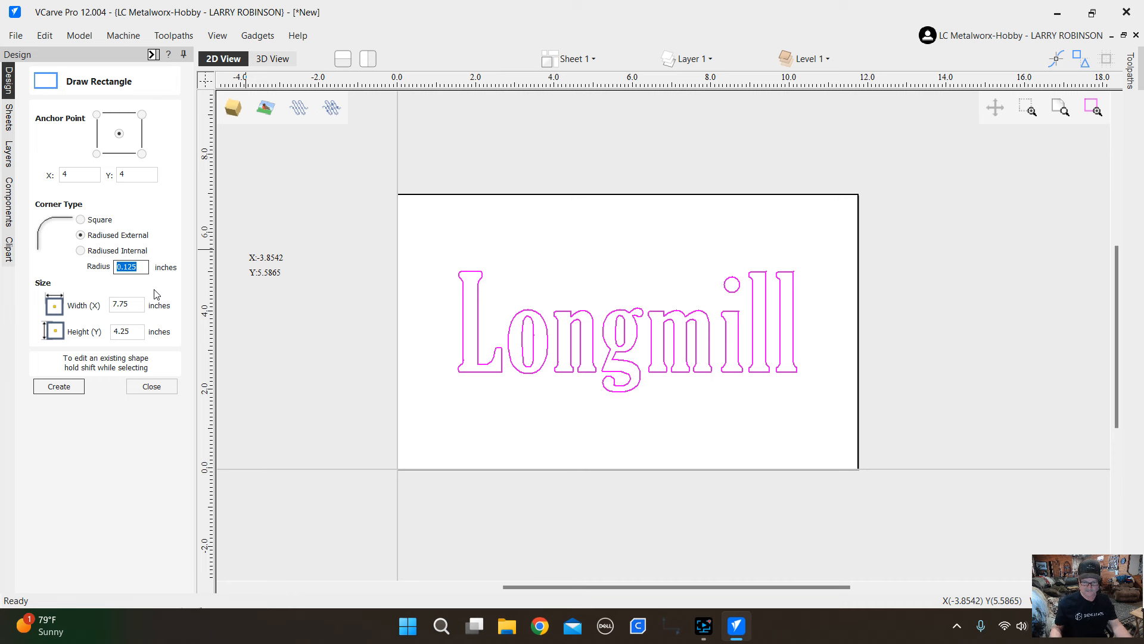
text(.)
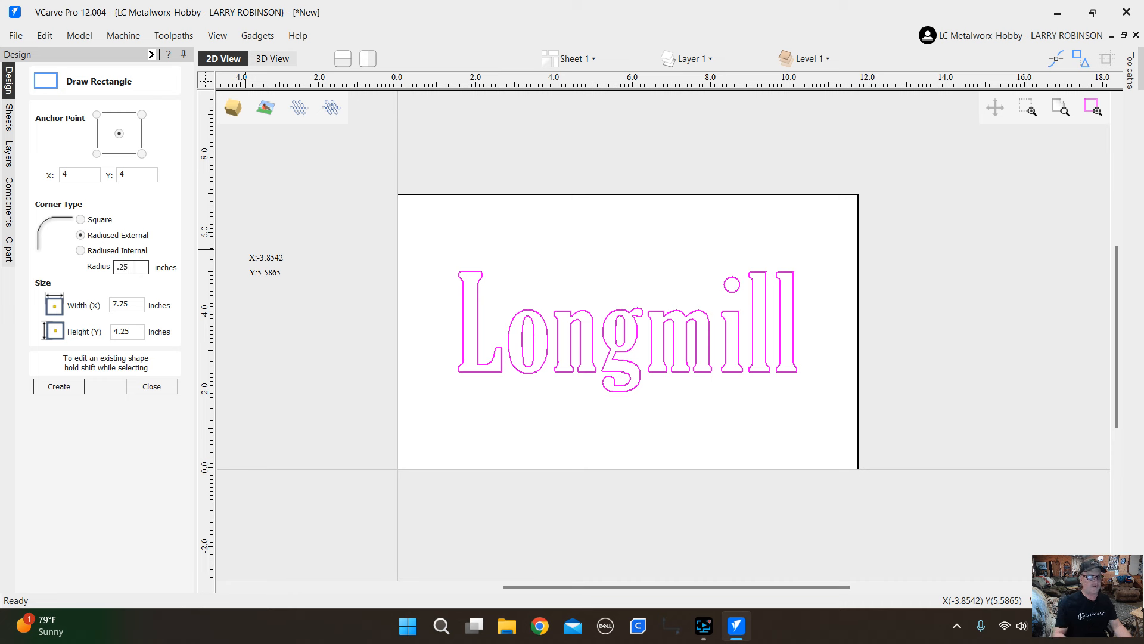
double_click(133, 304)
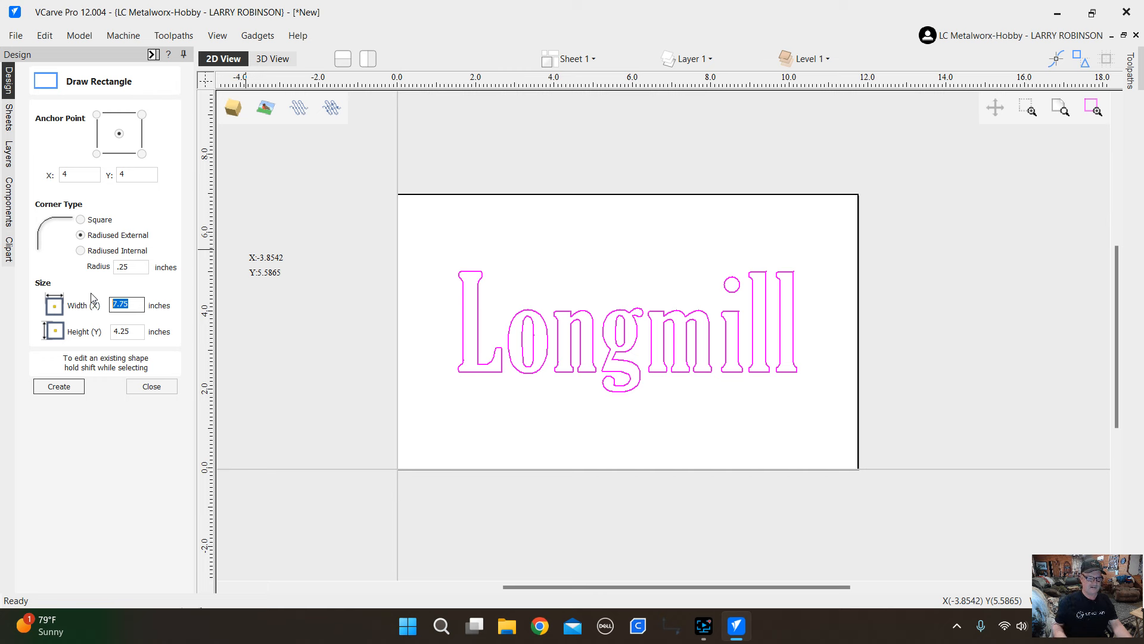
text(11)
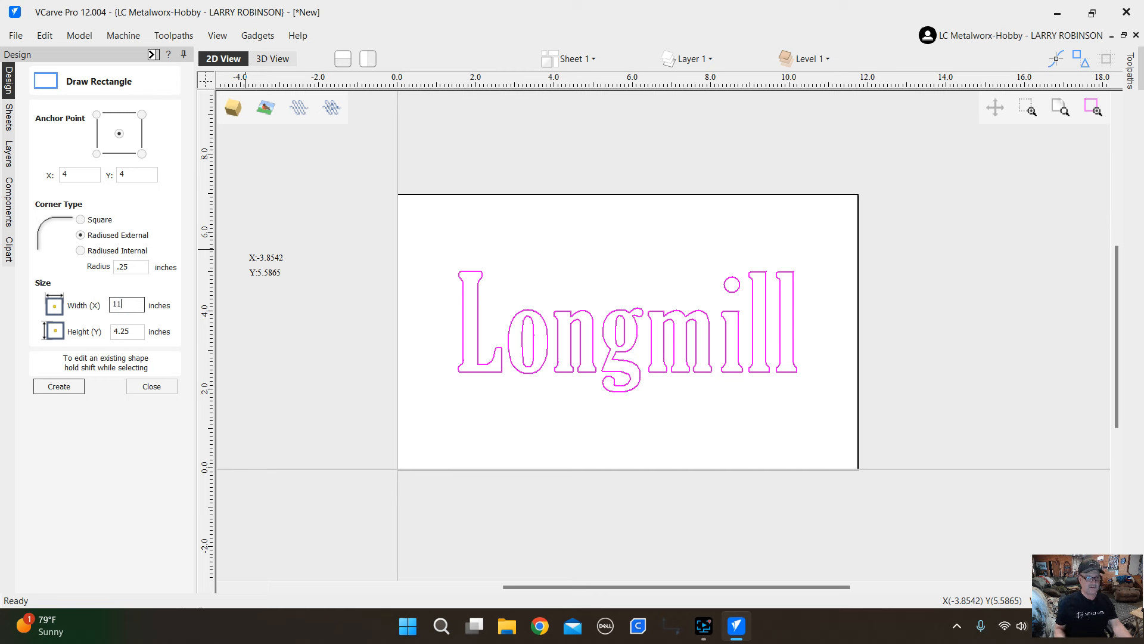
double_click(136, 332)
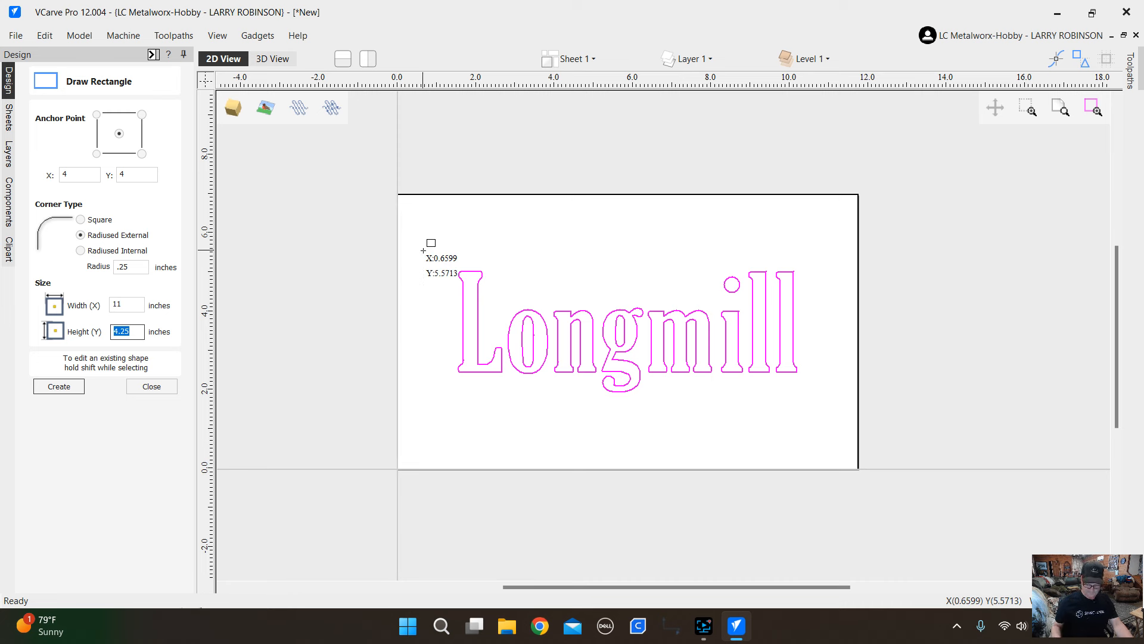
text(6)
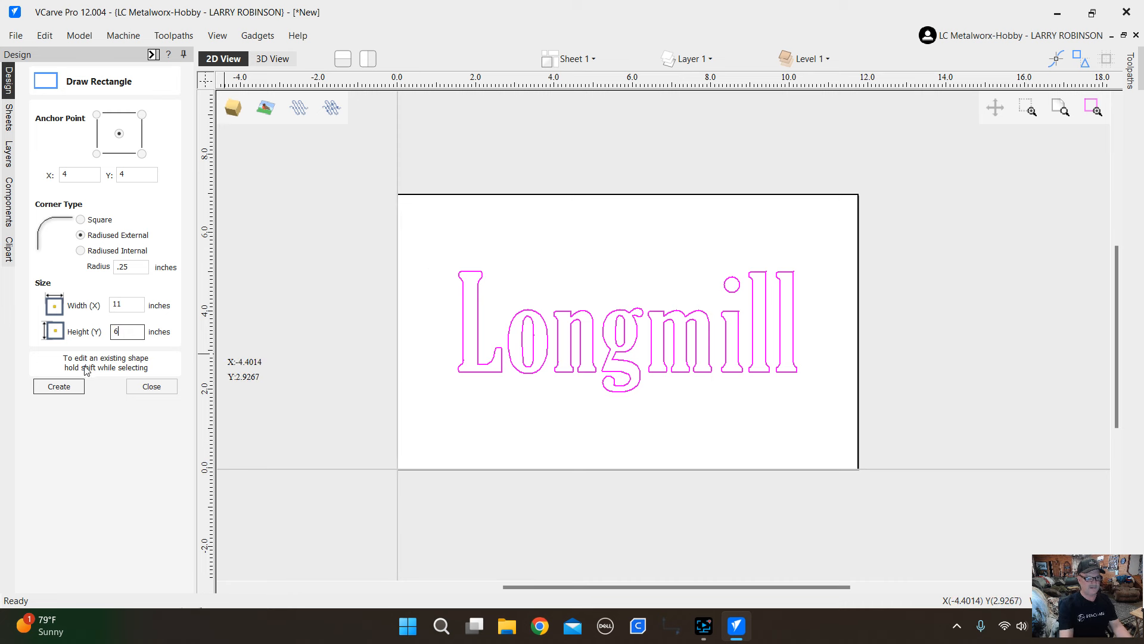
click(65, 388)
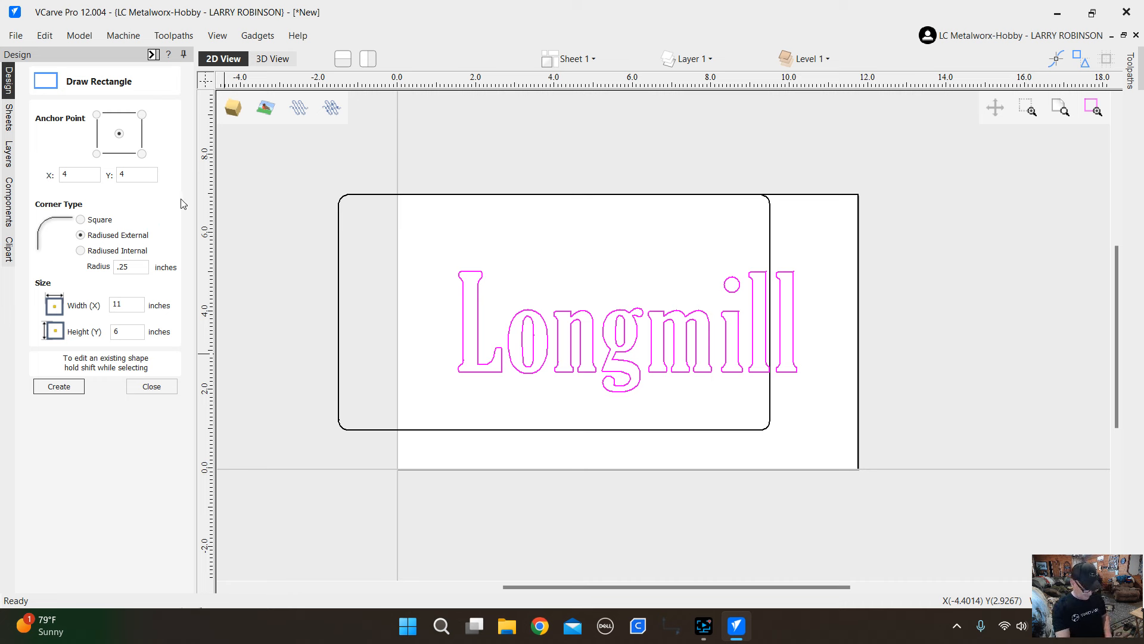
key(ctrl+z)
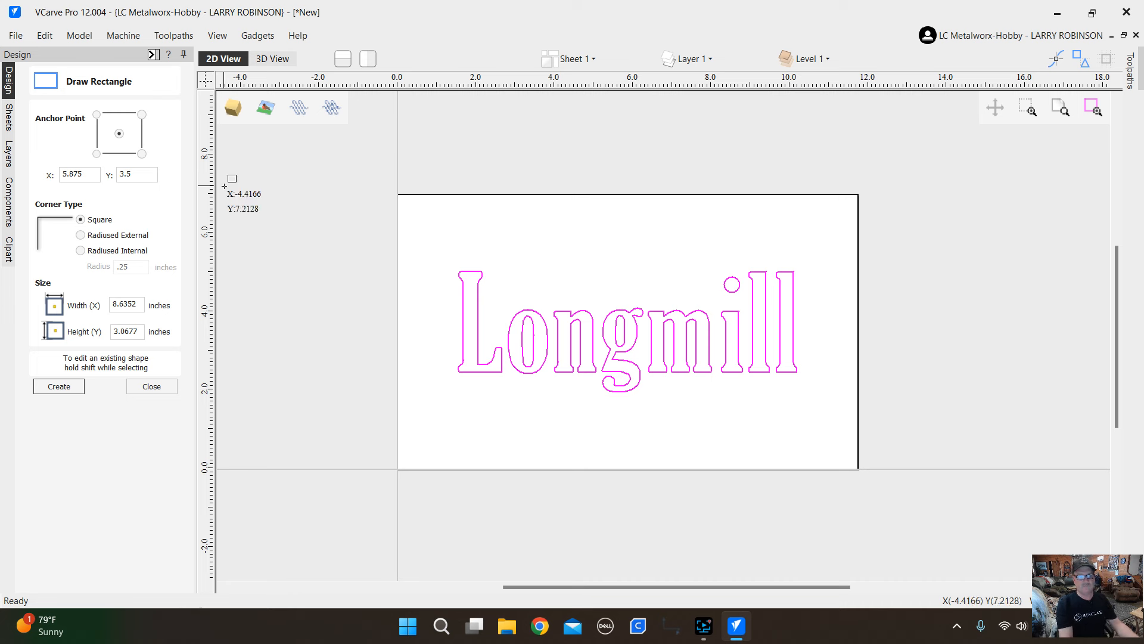
Create an 11 x 6 inch square-cornered rectangle anchored by its lower-left corner at X 0, Y 0.
click(77, 174)
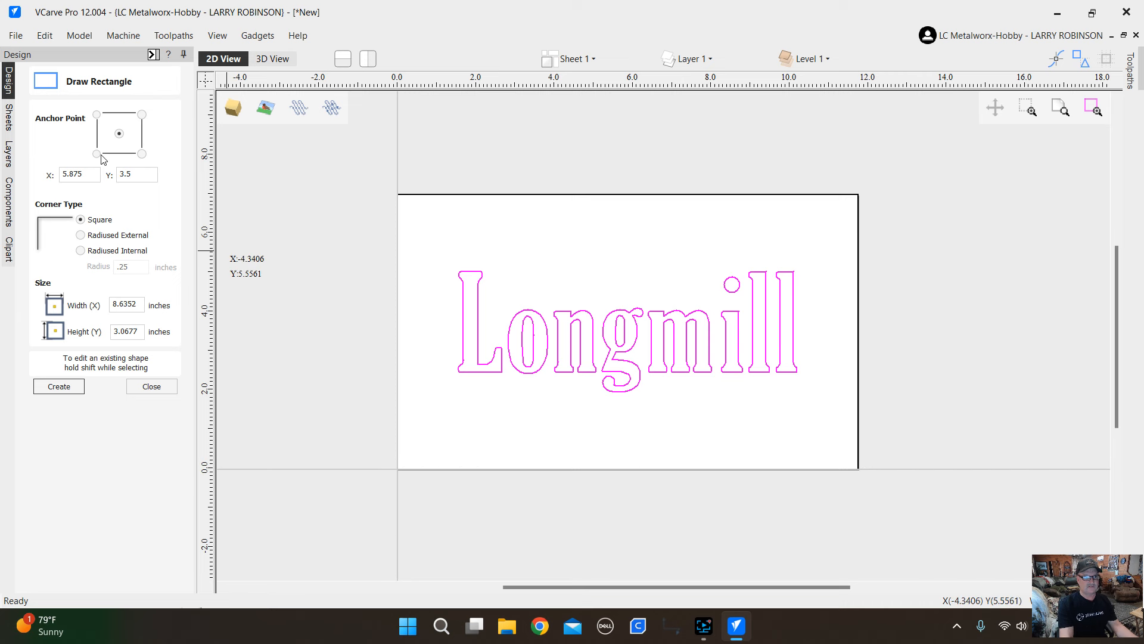
click(97, 154)
click(399, 471)
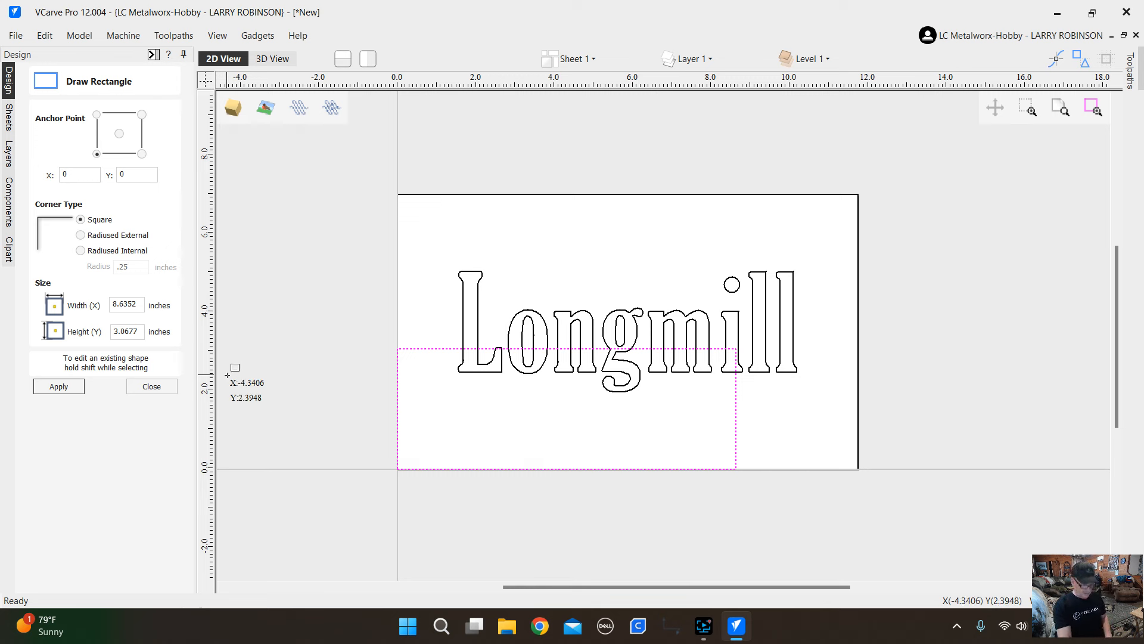
double_click(142, 305)
text(11)
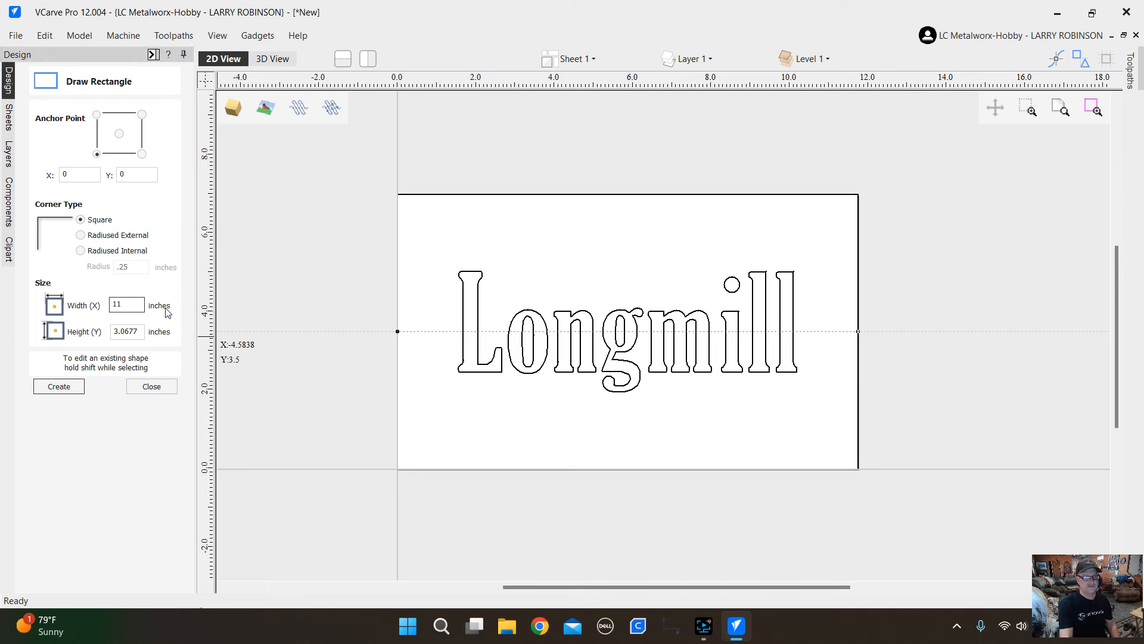
double_click(127, 332)
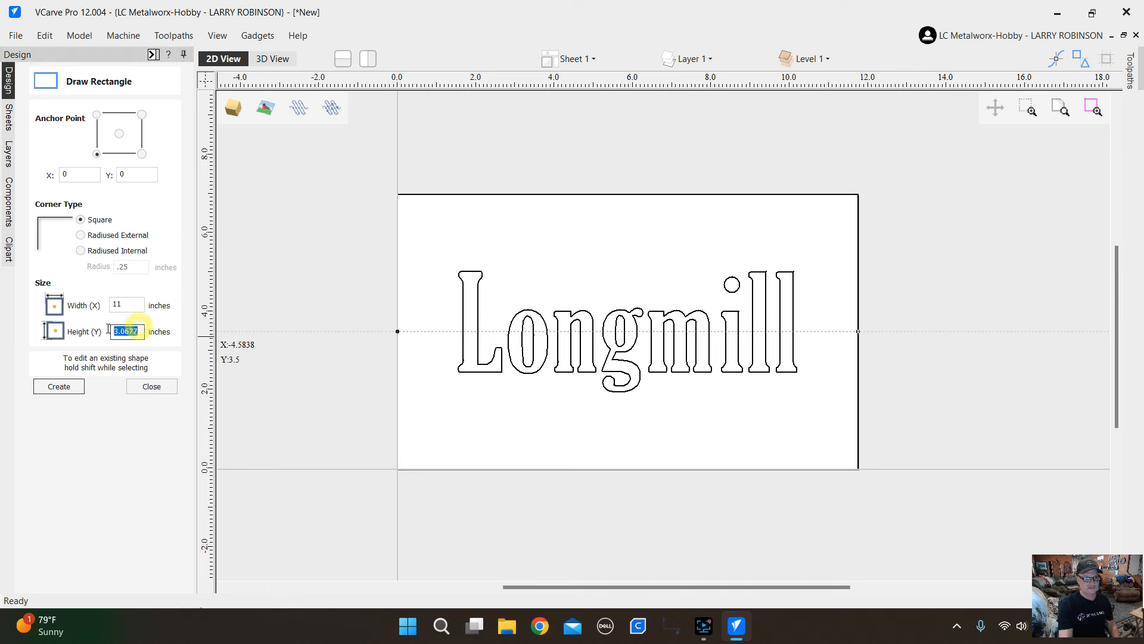
text(6)
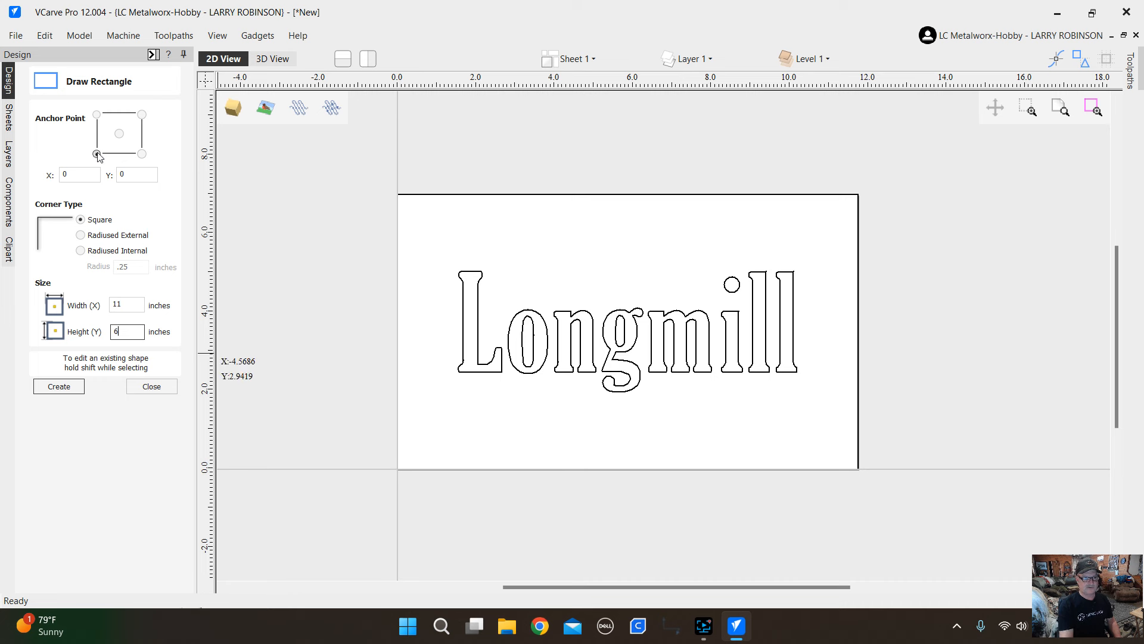
click(59, 387)
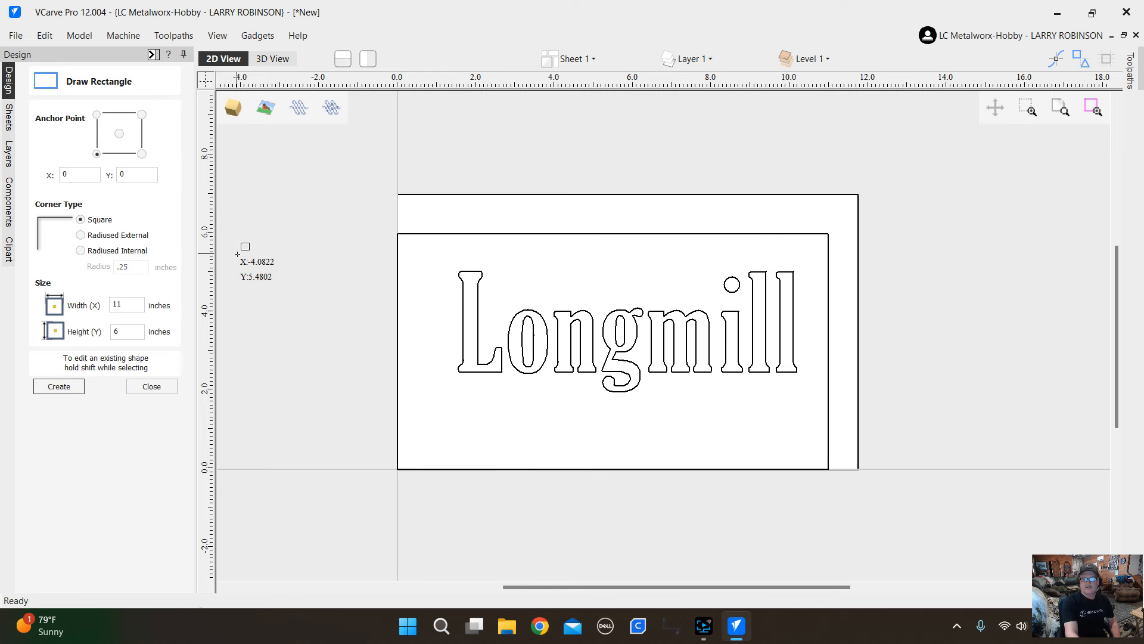
click(154, 391)
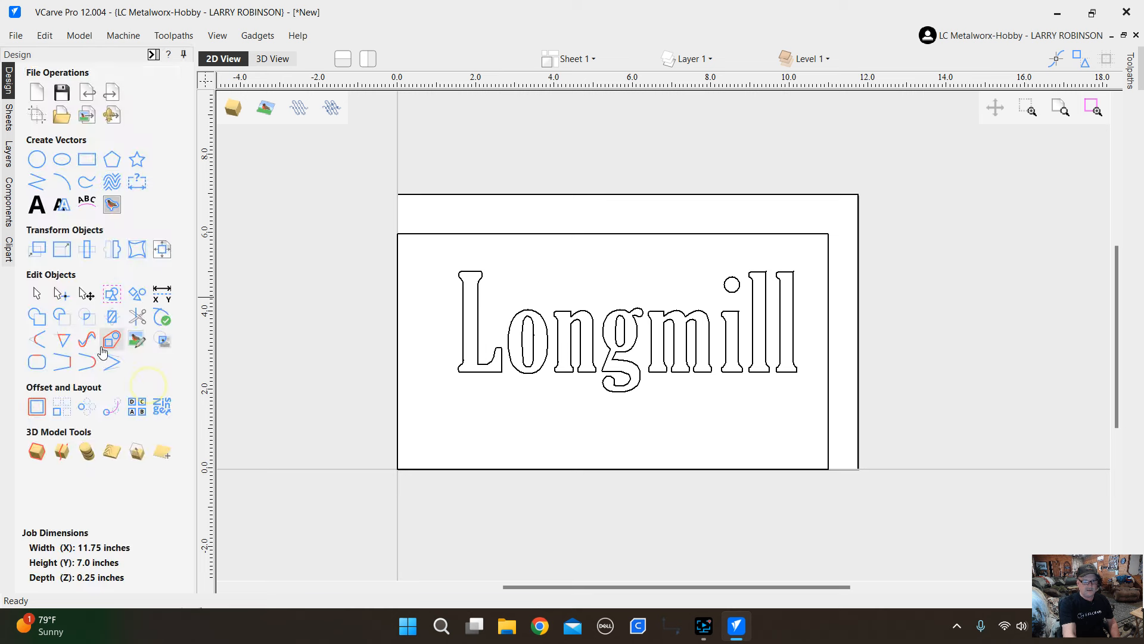
Select the rectangle and the "Longmill" lettering together and center the selection in the material both horizontally and vertically.
drag(844, 212, 360, 478)
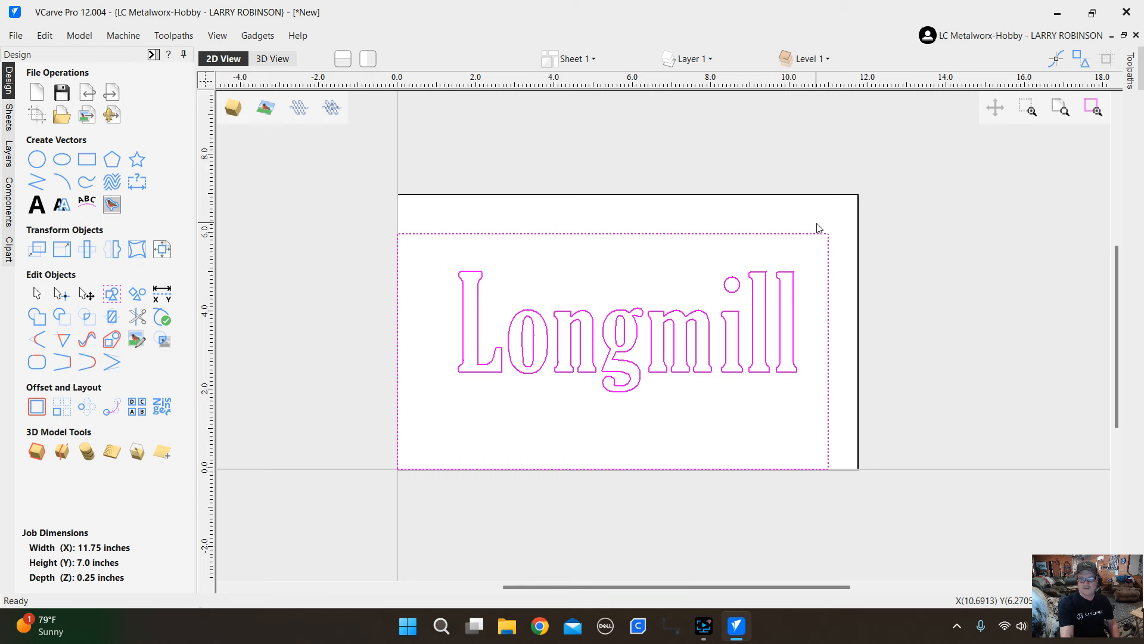
click(161, 250)
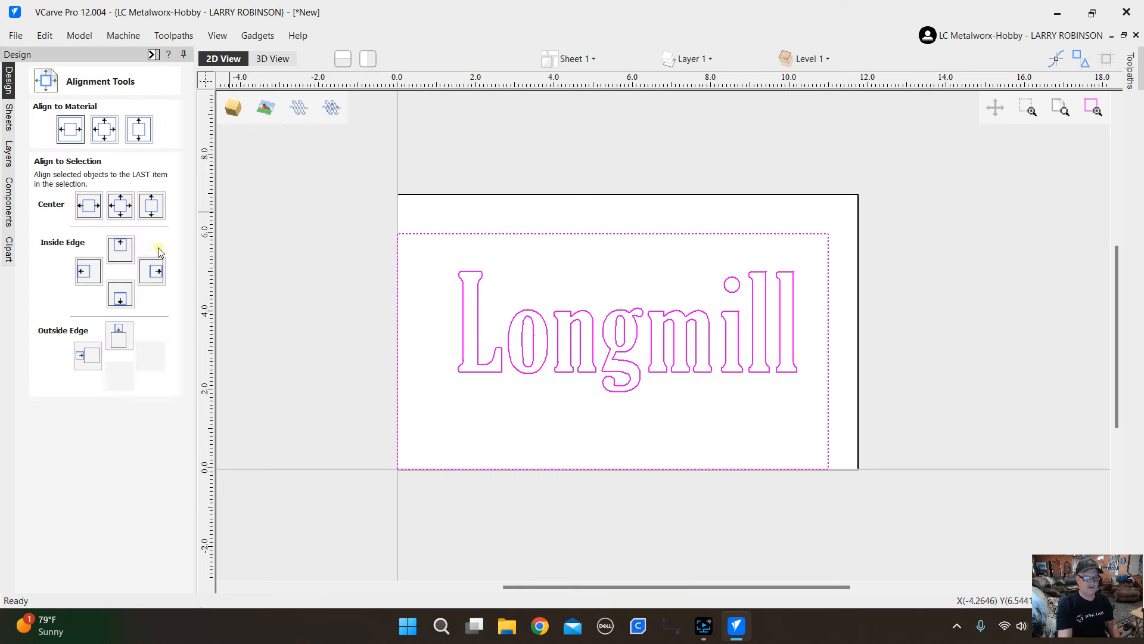
click(105, 129)
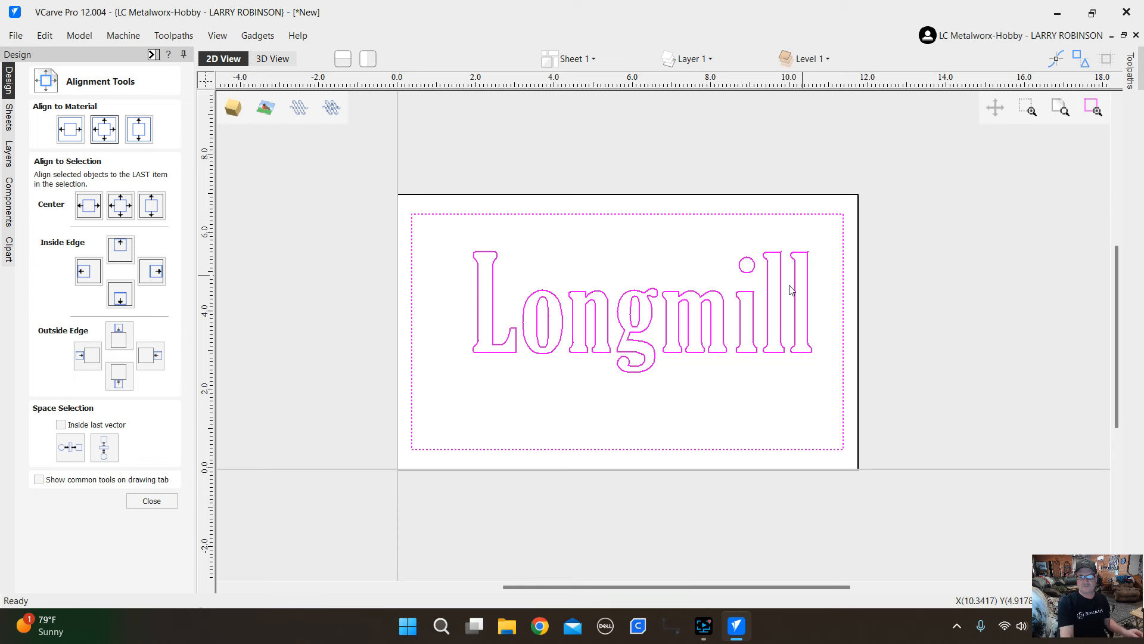
Center the rectangle and the "Longmill" lettering individually in the material, and close the alignment tools.
click(670, 256)
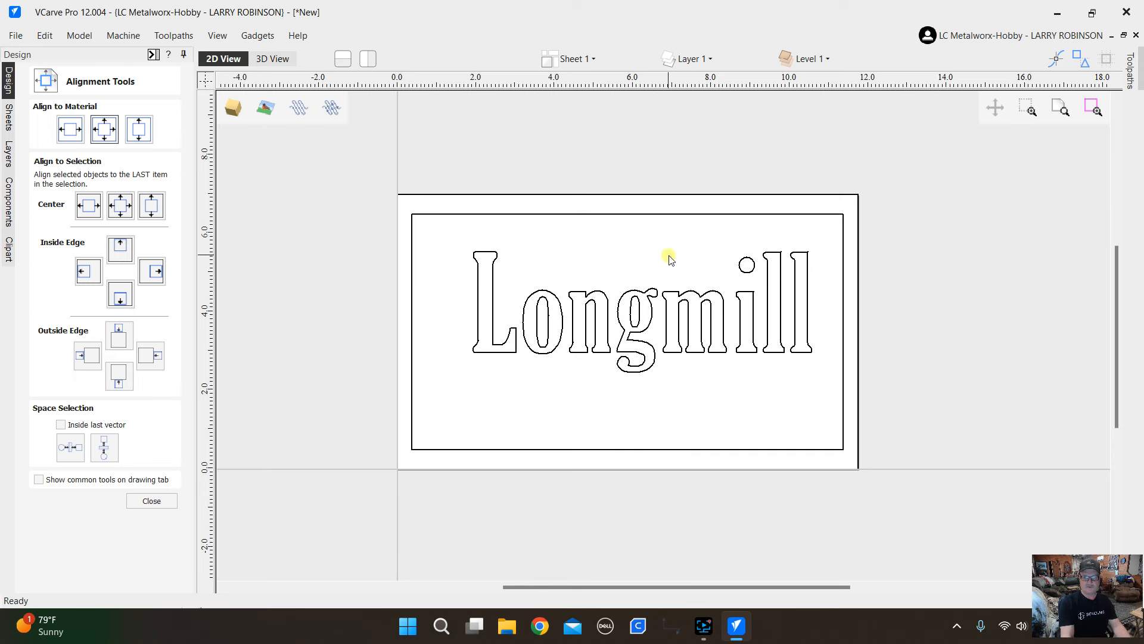
click(676, 215)
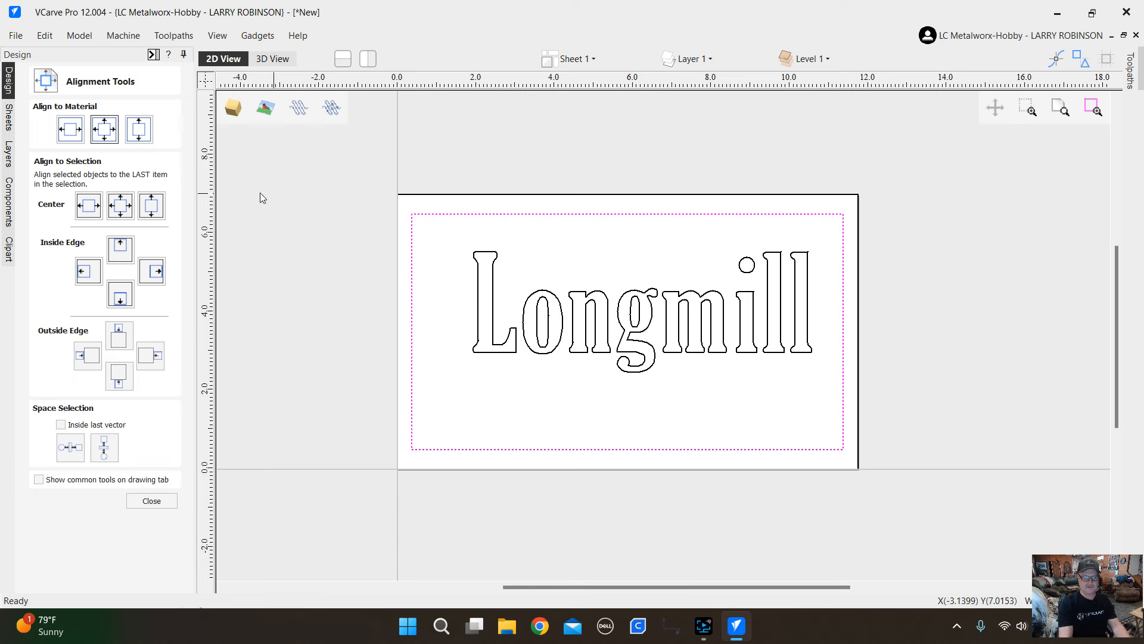
click(105, 138)
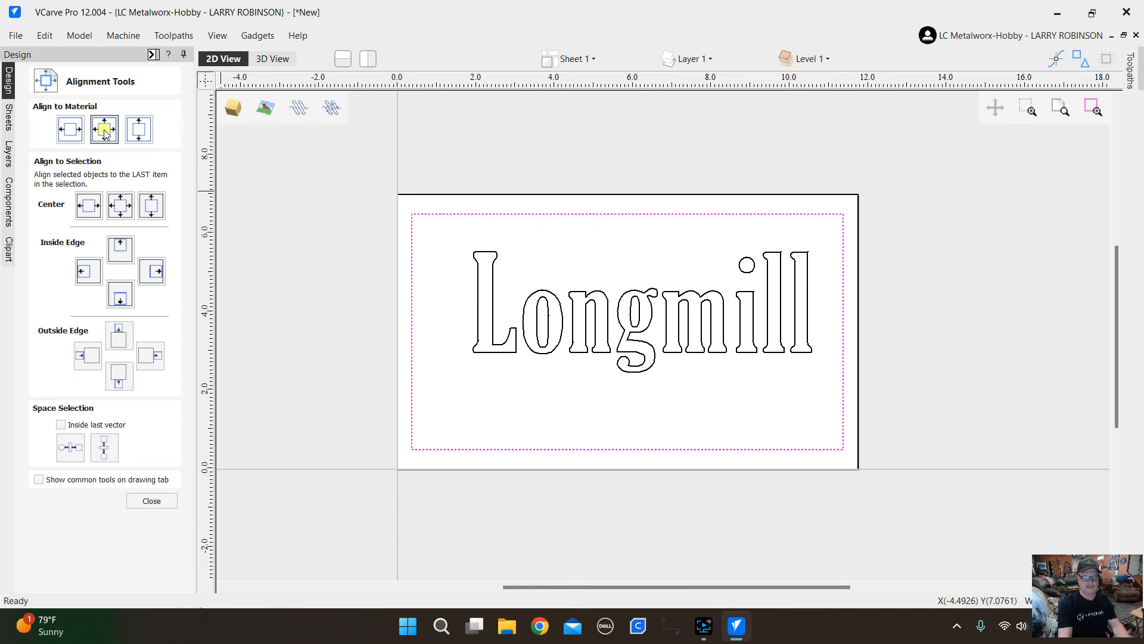
click(808, 256)
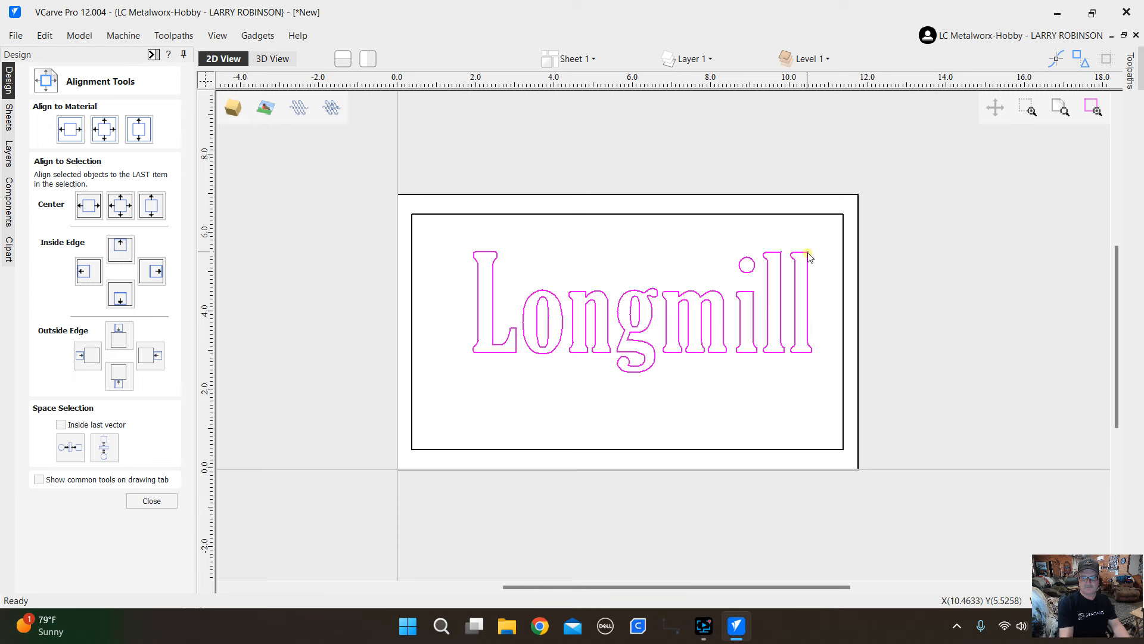
click(109, 136)
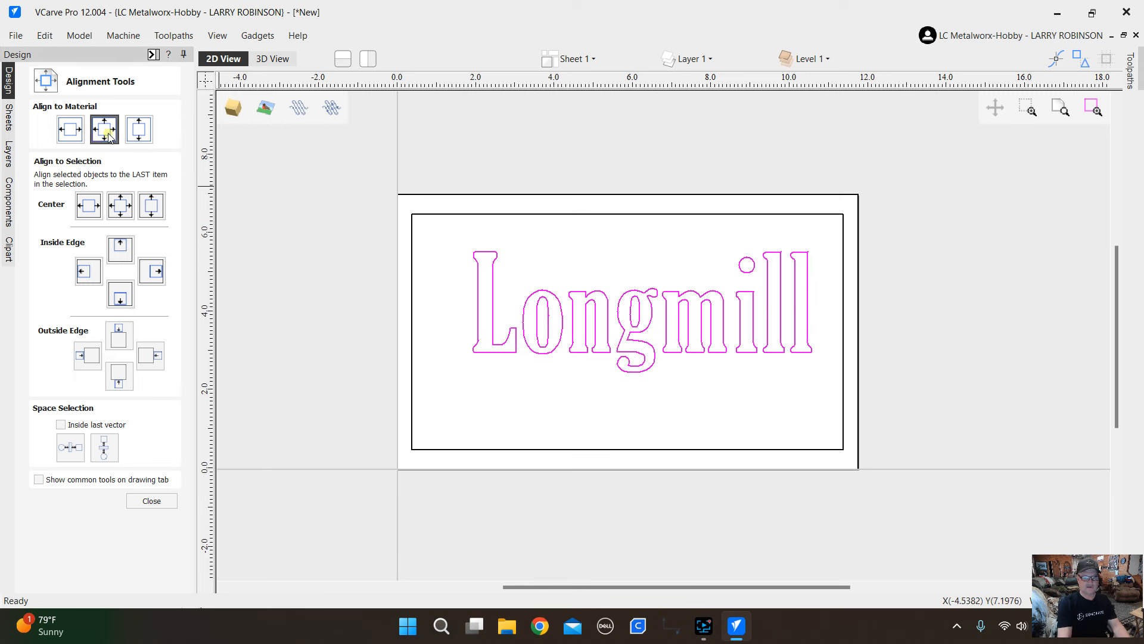
click(143, 499)
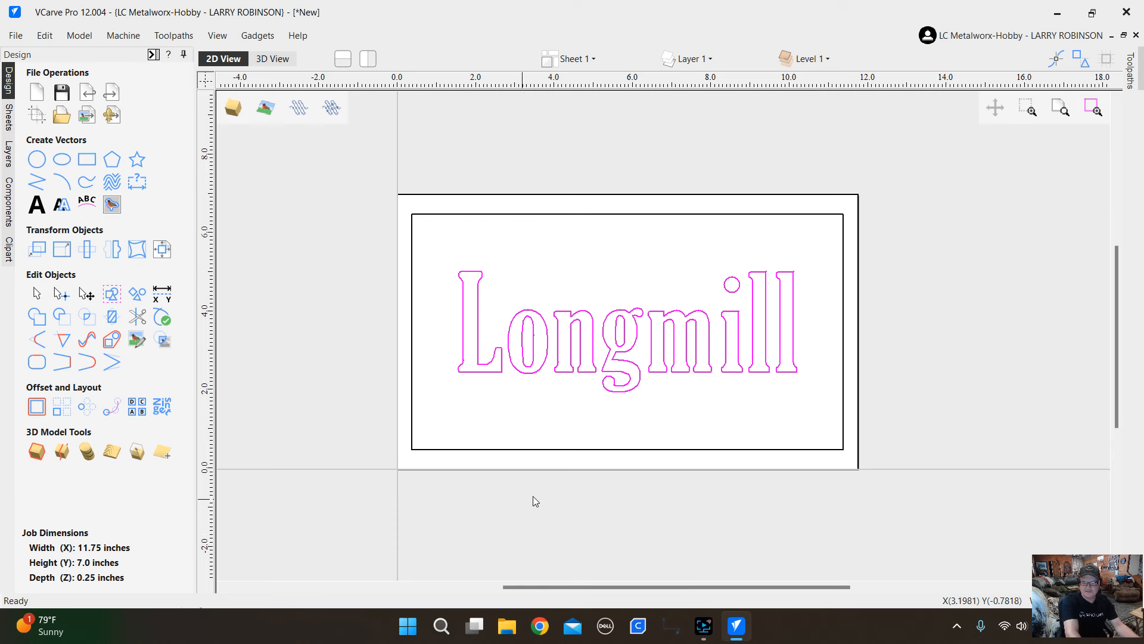
Reselect the "Longmill" lettering, apply grouping to it, and clear the selection.
click(689, 423)
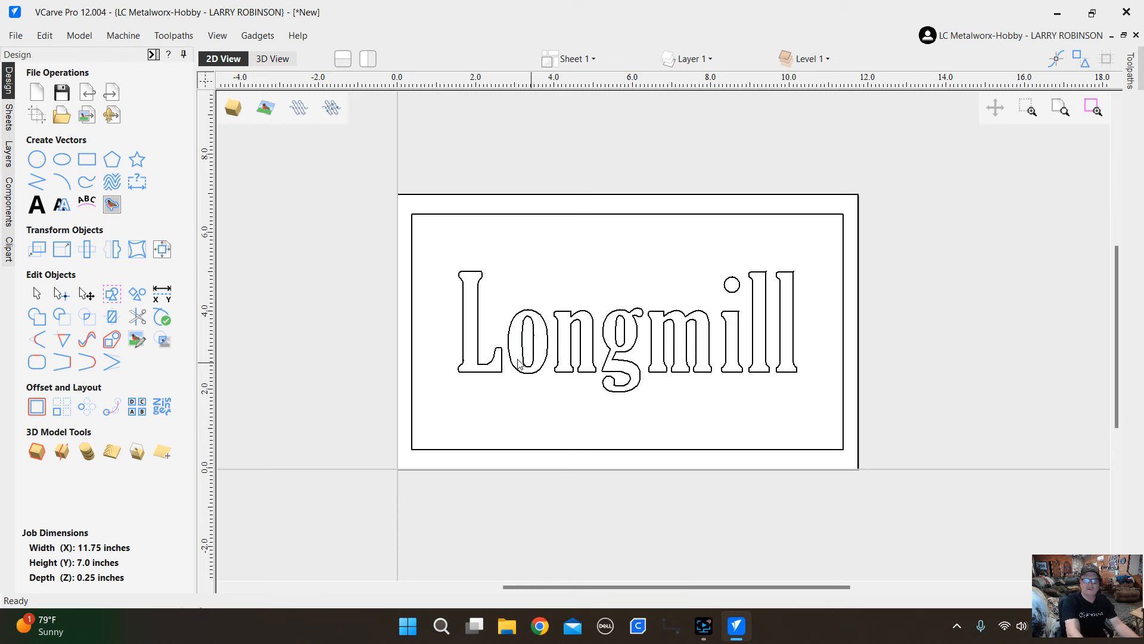
click(794, 279)
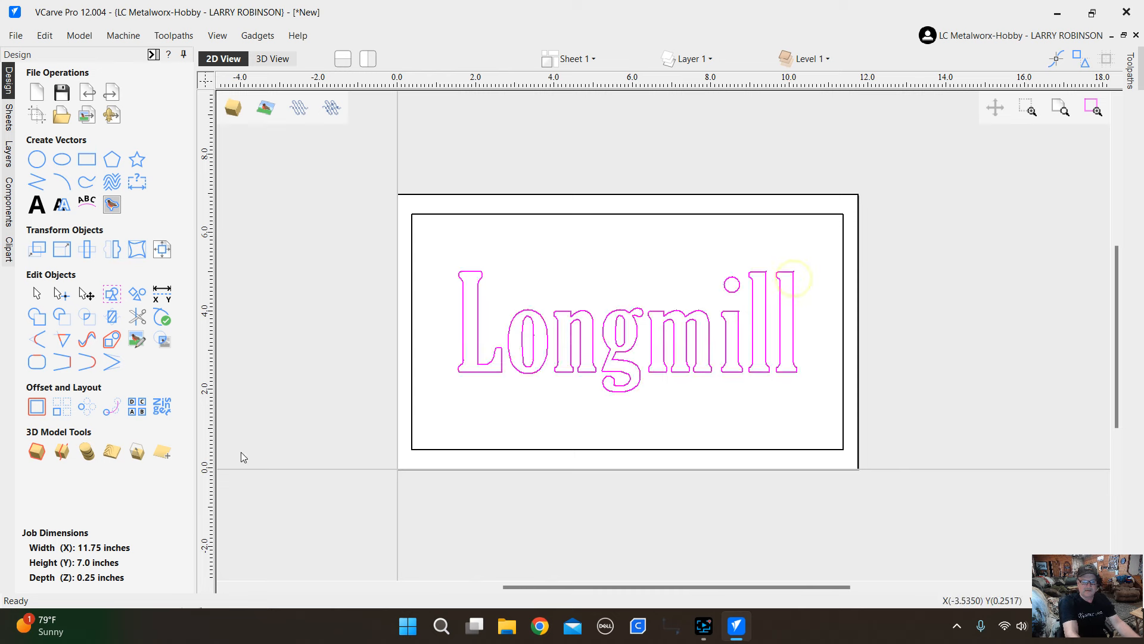
click(117, 296)
click(553, 265)
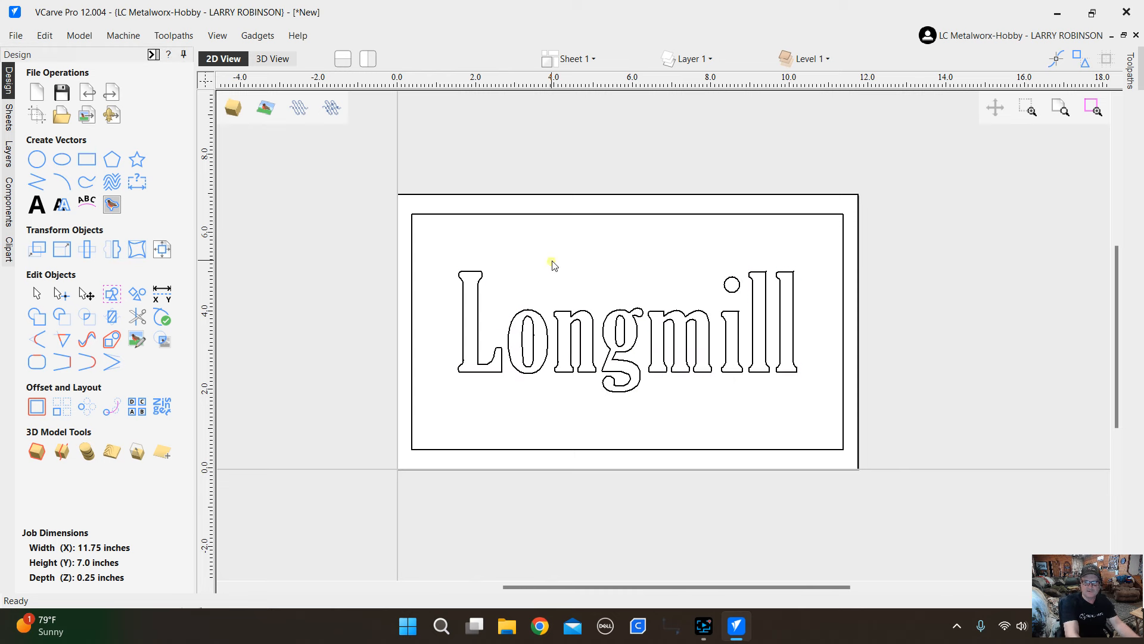
Examine the rectangle's nodes at its lower-left corner and its upper-left corner, leaving the rectangle selected.
click(412, 224)
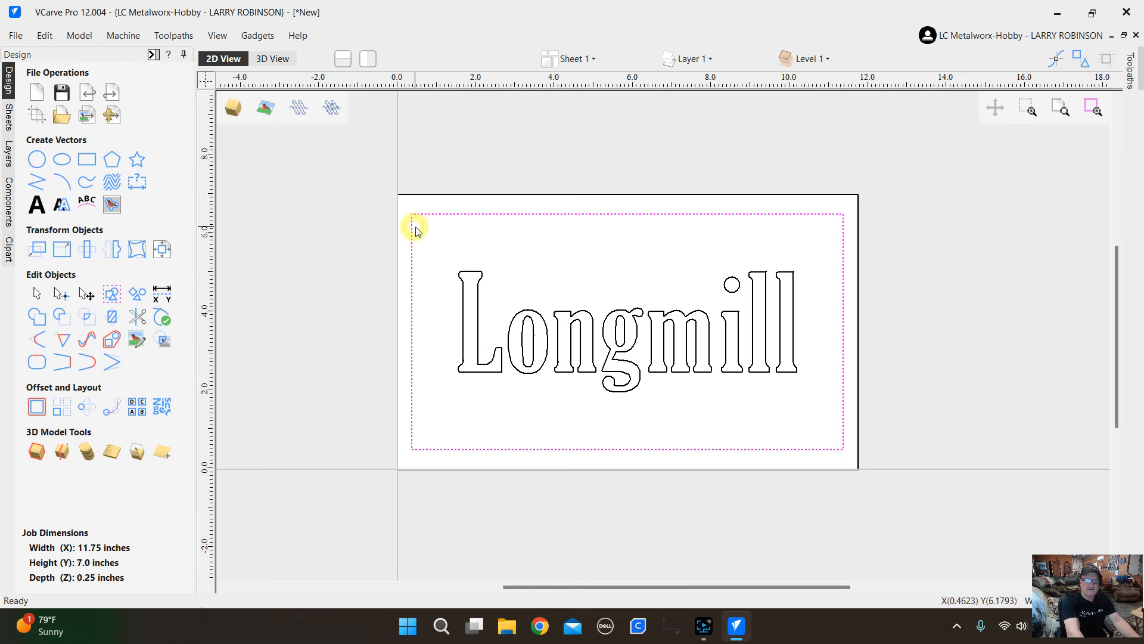
click(658, 256)
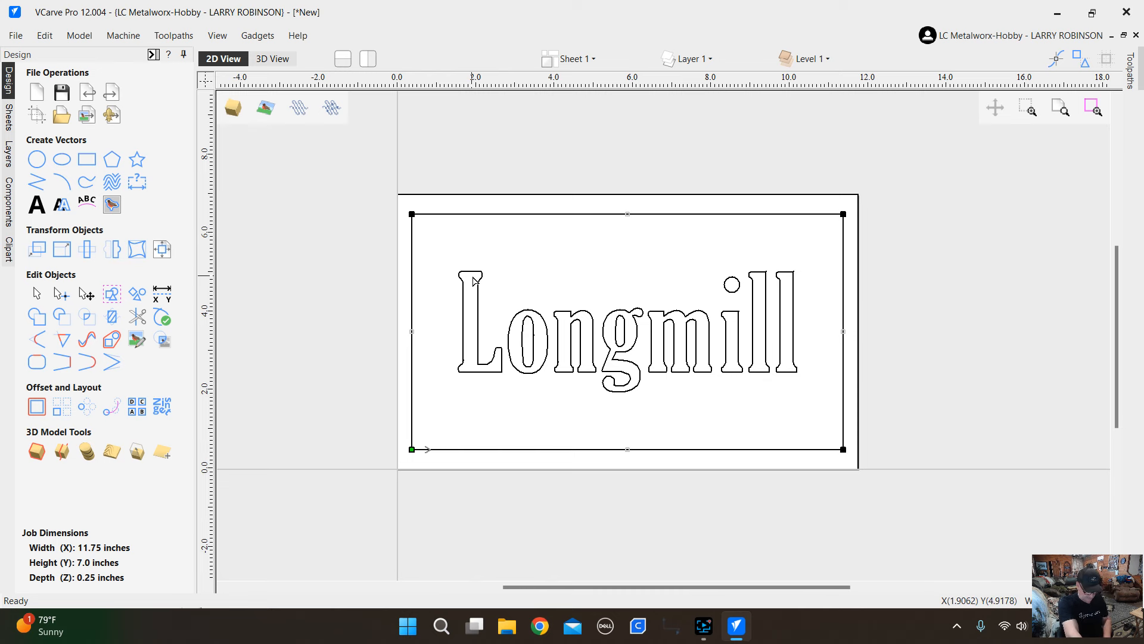
scroll(410, 449, up, 2)
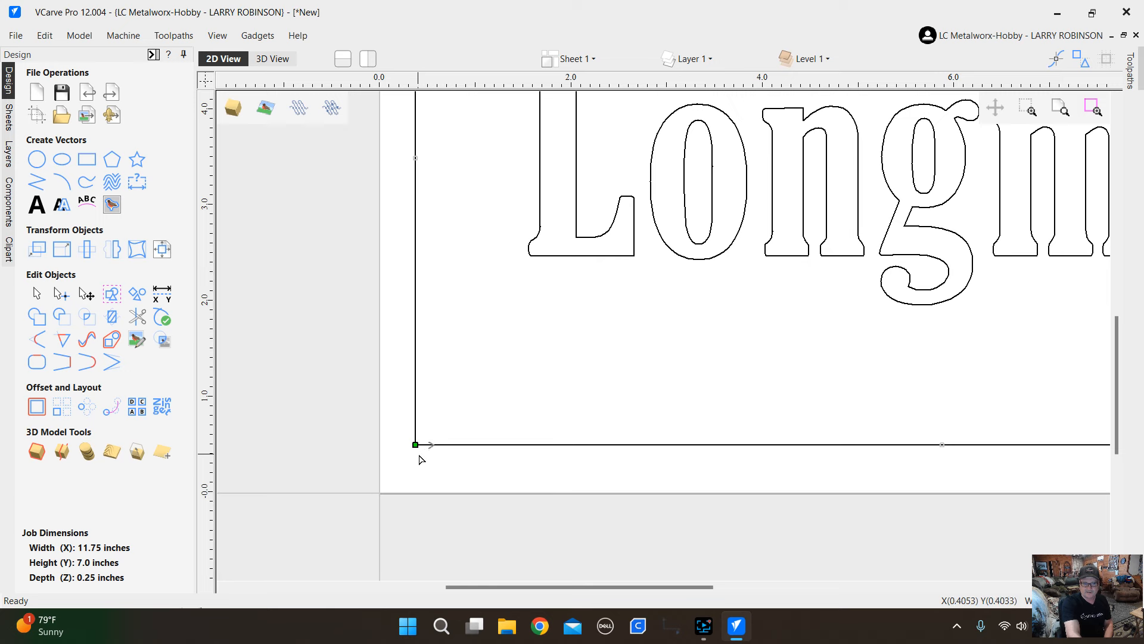
click(420, 459)
scroll(416, 460, down, 2)
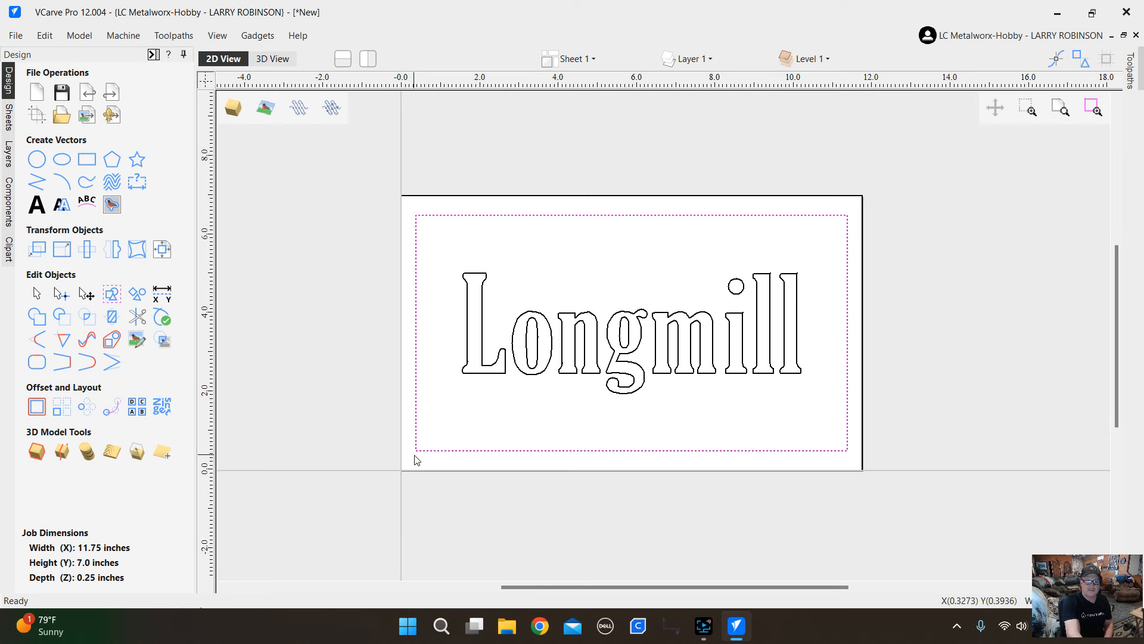
scroll(422, 225, up, 2)
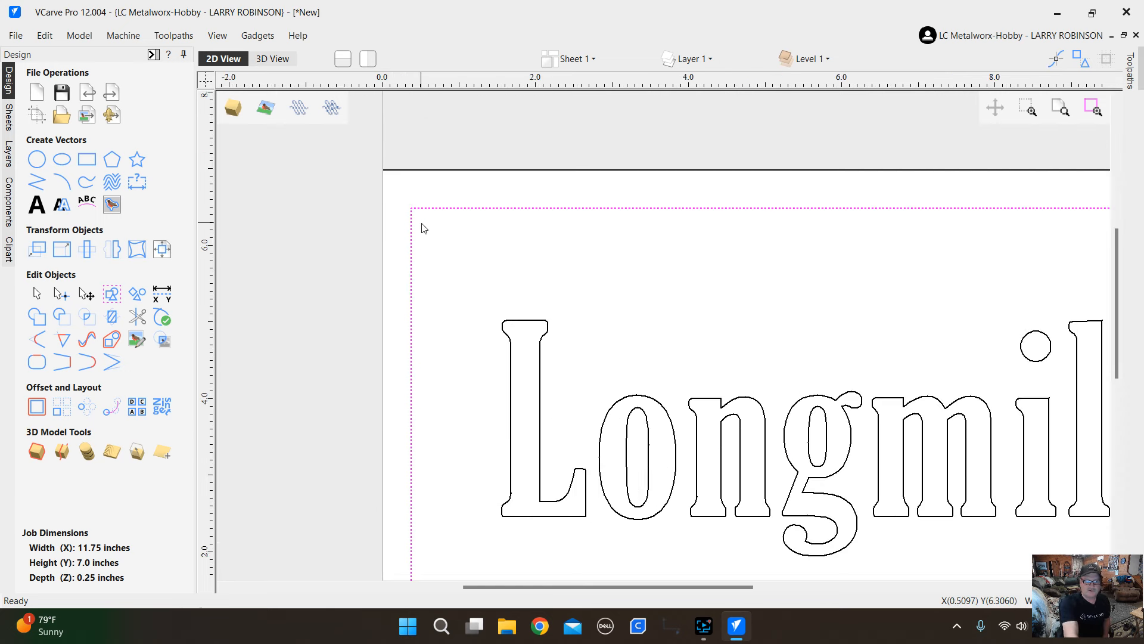
scroll(415, 216, down, 1)
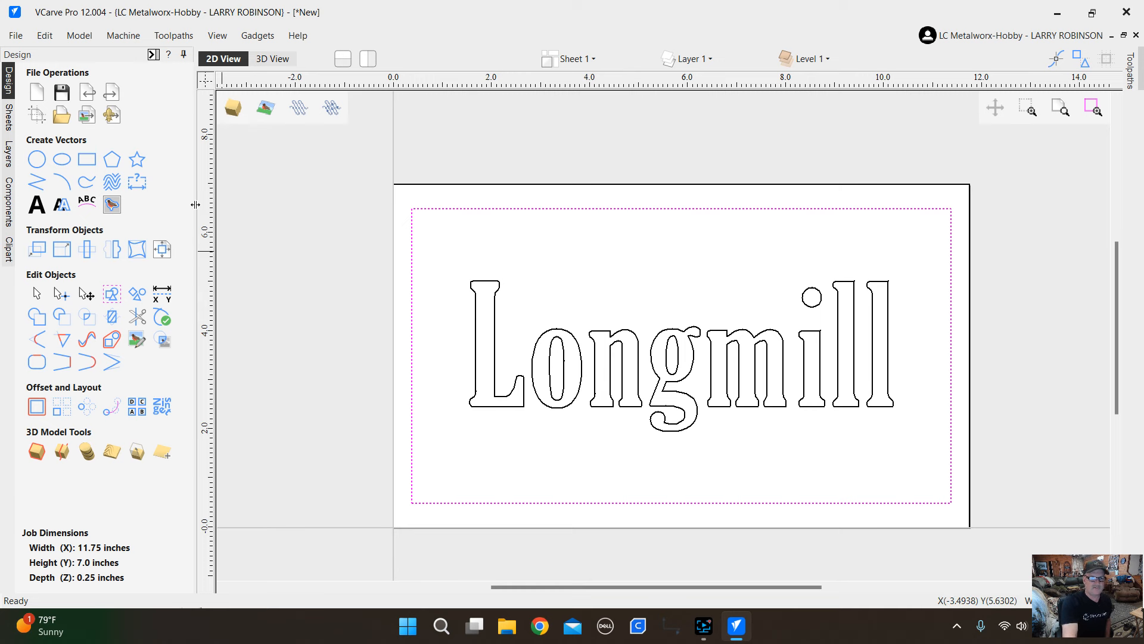
scroll(429, 263, down, 2)
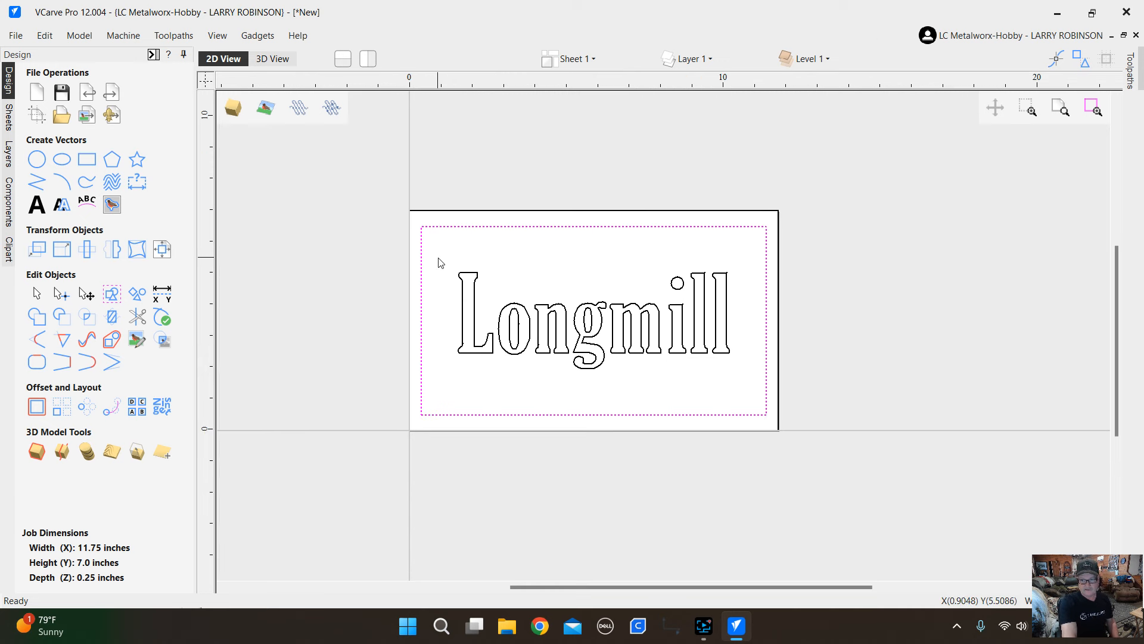
scroll(433, 295, up, 2)
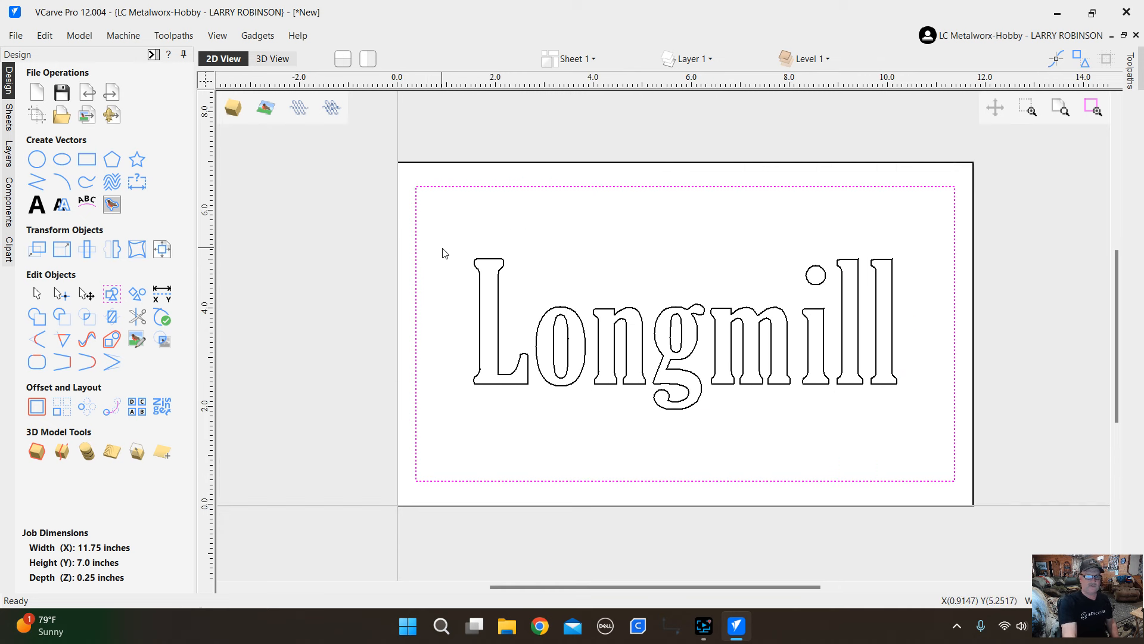
Round all four corners of the 11 x 6 inch rectangle with 0.25 inch normal fillets, and close the fillet tool.
click(436, 214)
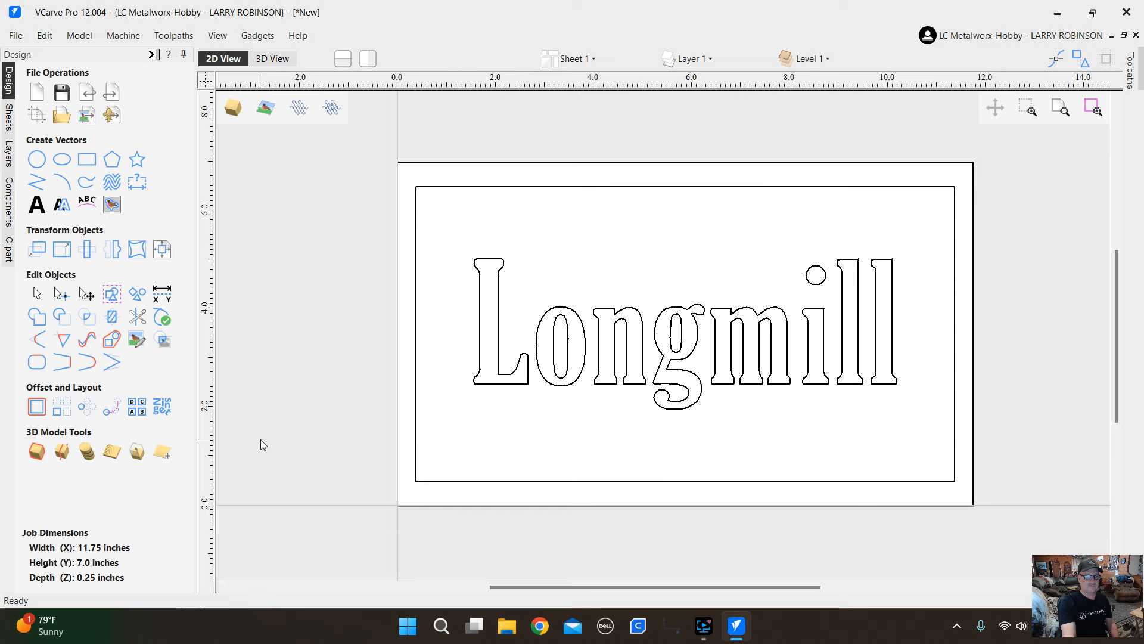
click(35, 341)
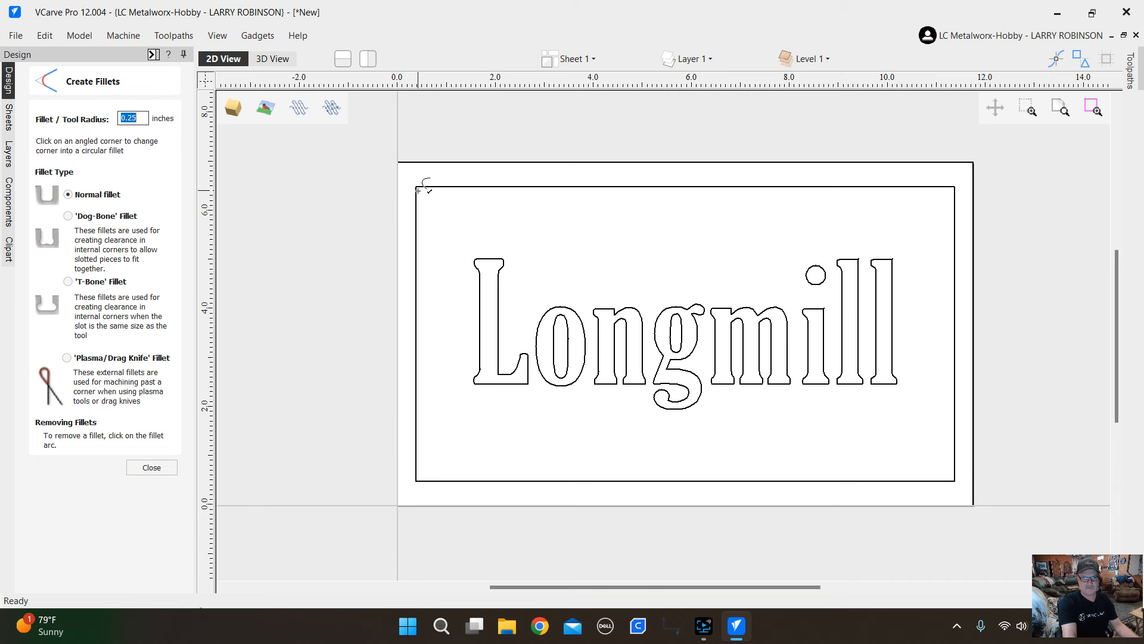
scroll(418, 190, up, 3)
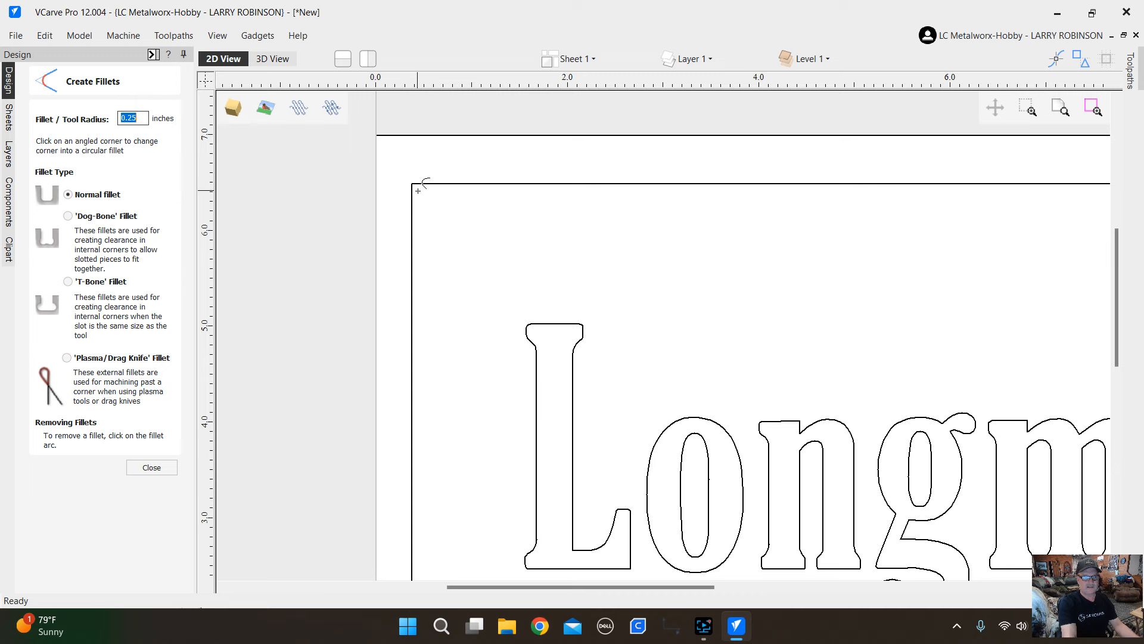
click(416, 188)
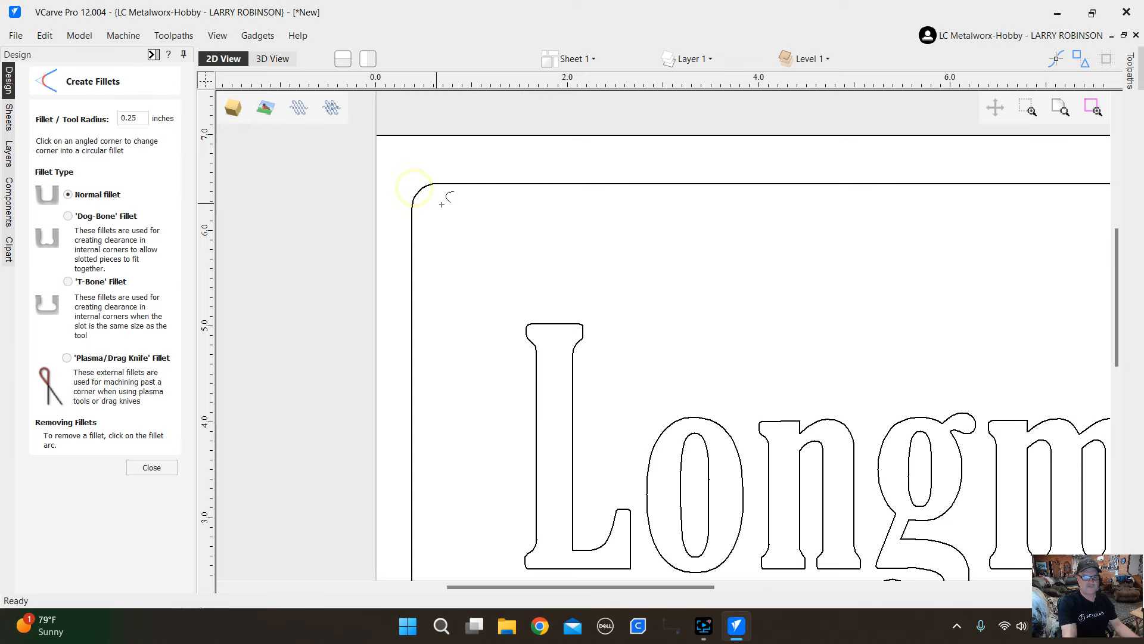
scroll(349, 186, down, 3)
scroll(735, 230, up, 1)
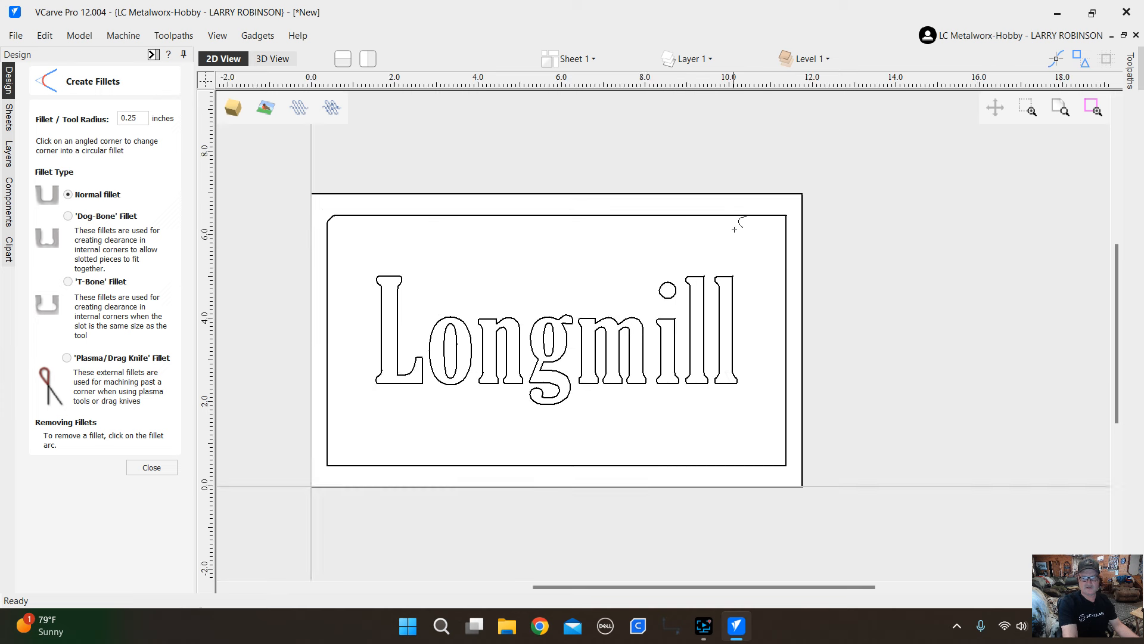
click(787, 216)
click(785, 464)
click(328, 464)
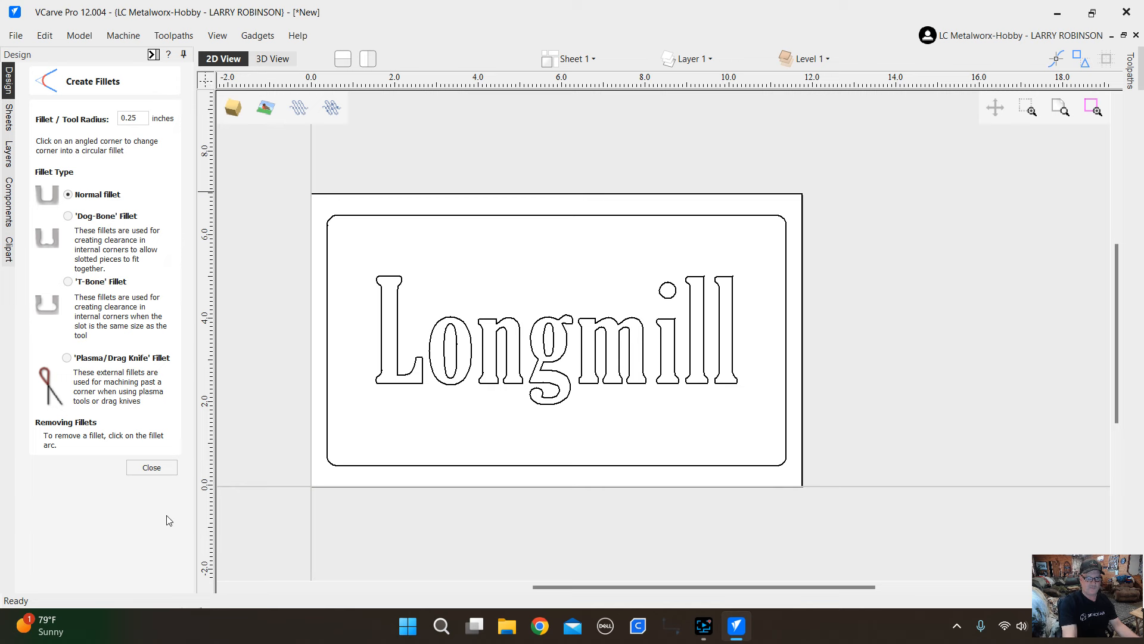
click(152, 468)
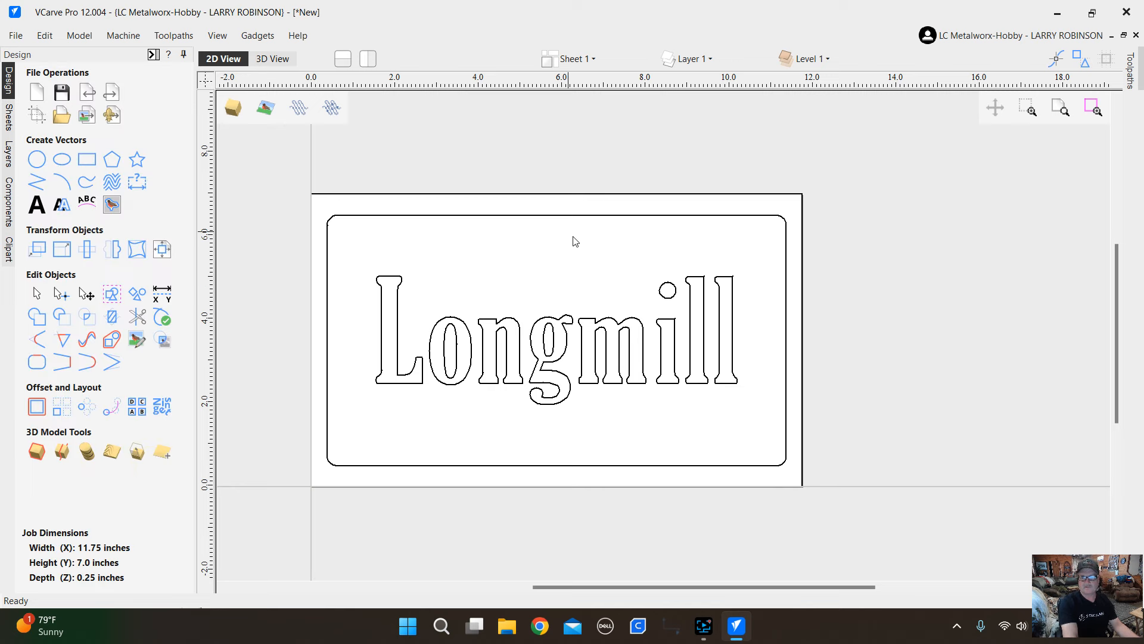
Examine the "Longmill" lettering and its spacing inside the filleted rectangle.
scroll(741, 275, up, 3)
scroll(734, 280, up, 4)
scroll(736, 280, down, 2)
scroll(709, 342, down, 5)
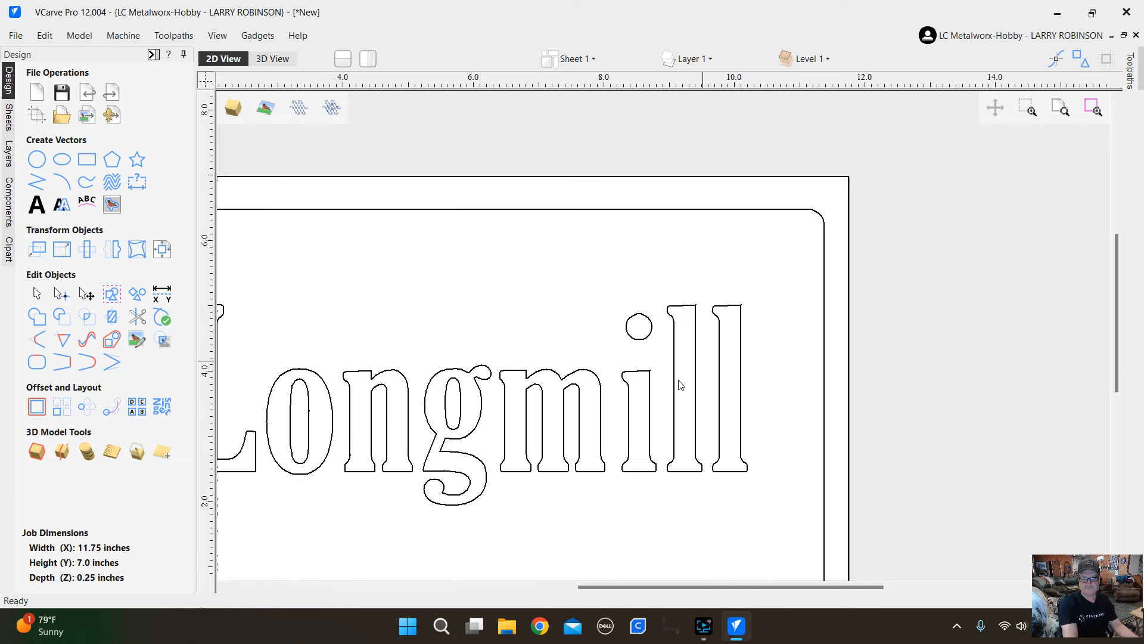
scroll(743, 352, down, 3)
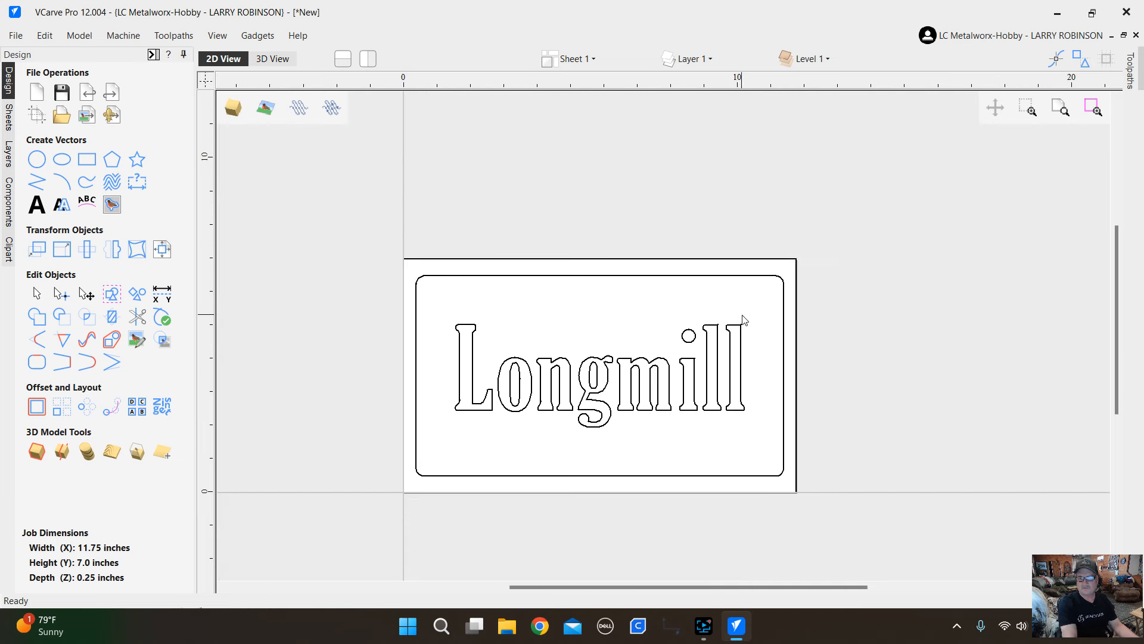
scroll(458, 349, up, 3)
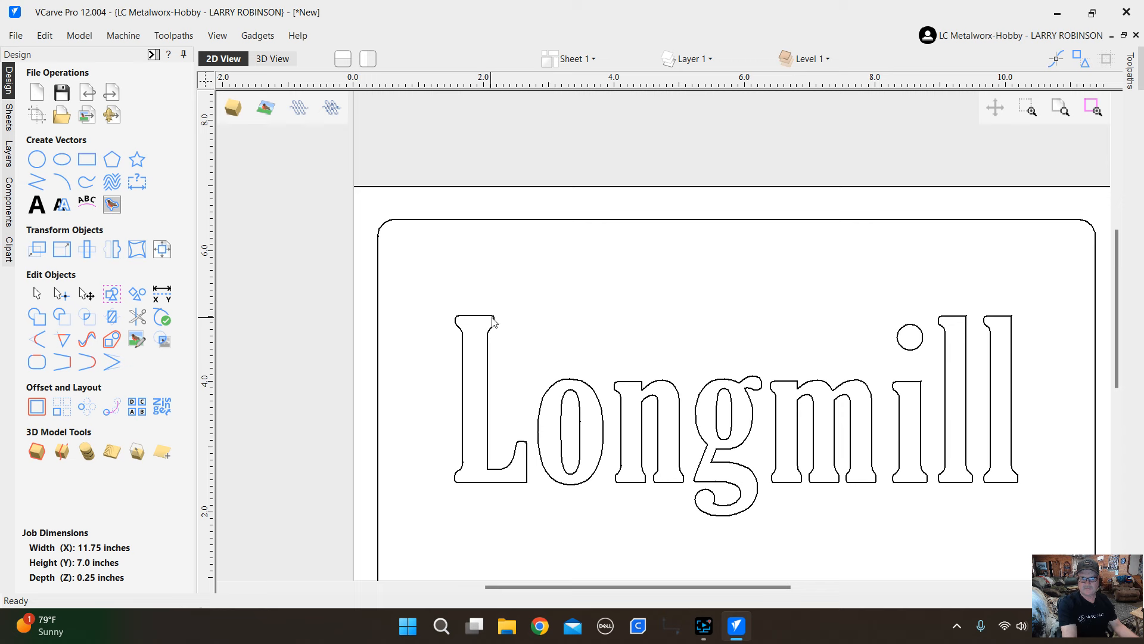
scroll(450, 323, down, 3)
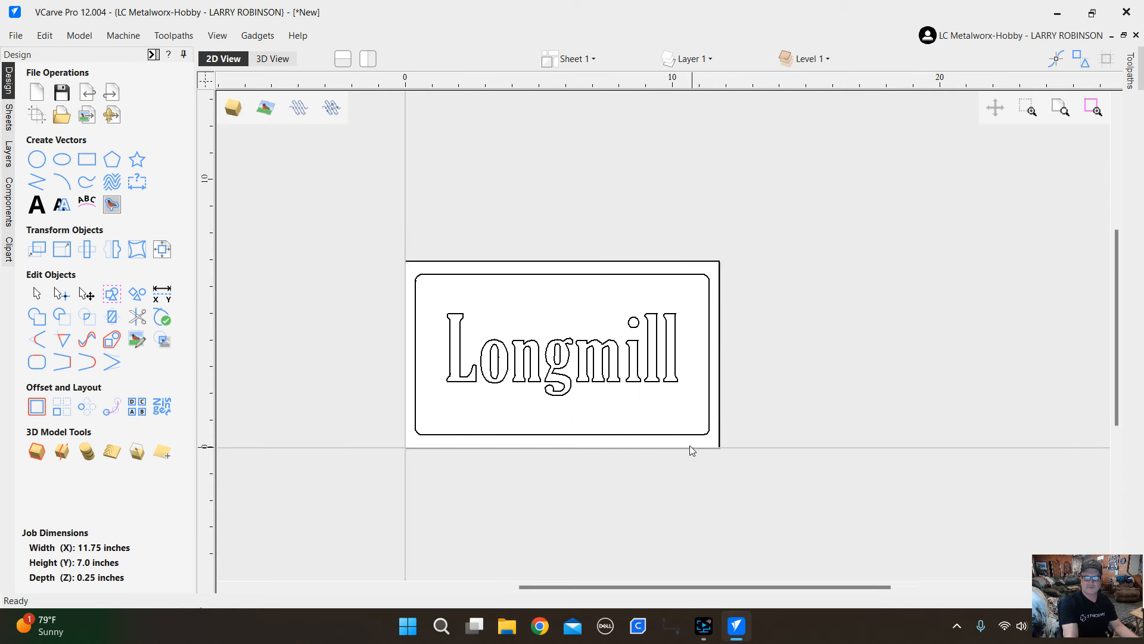
scroll(708, 433, up, 2)
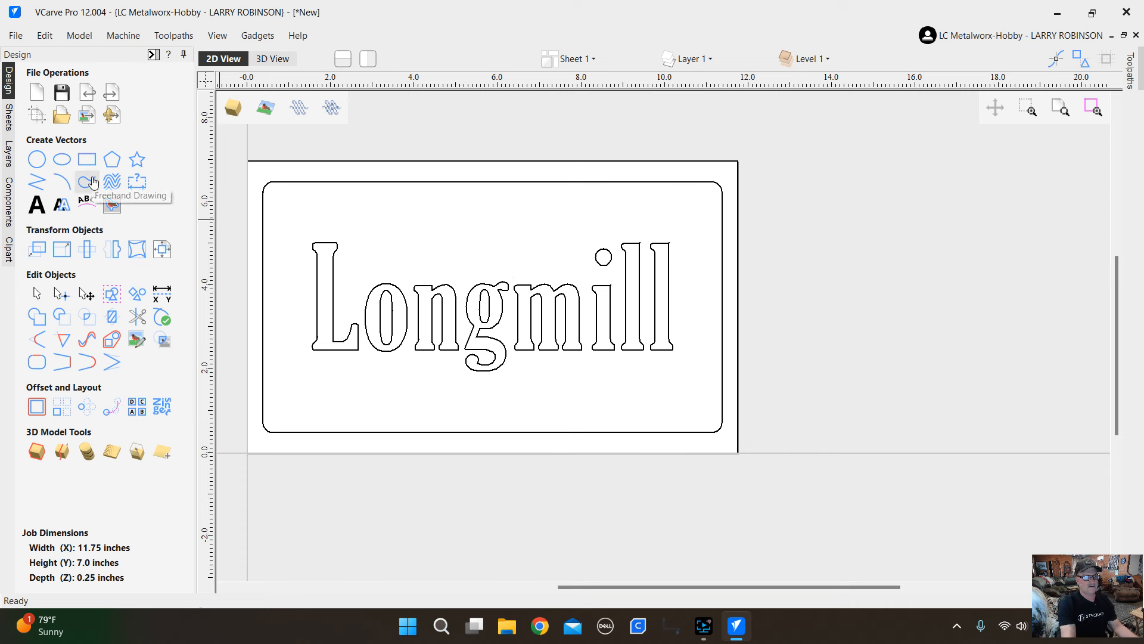
click(87, 159)
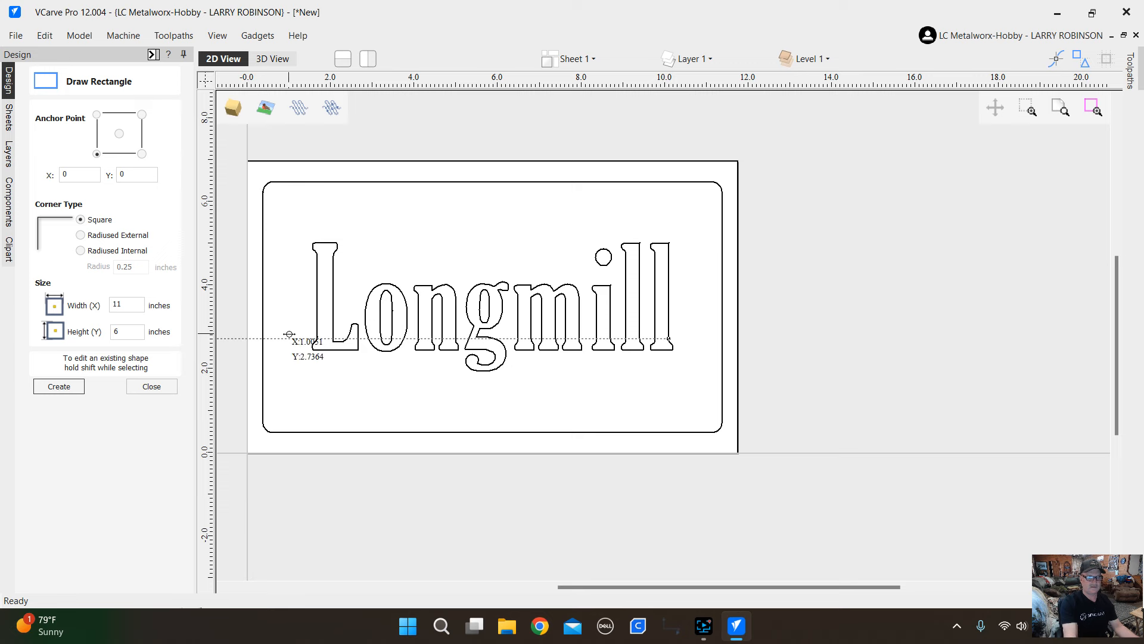
click(151, 386)
scroll(371, 344, up, 1)
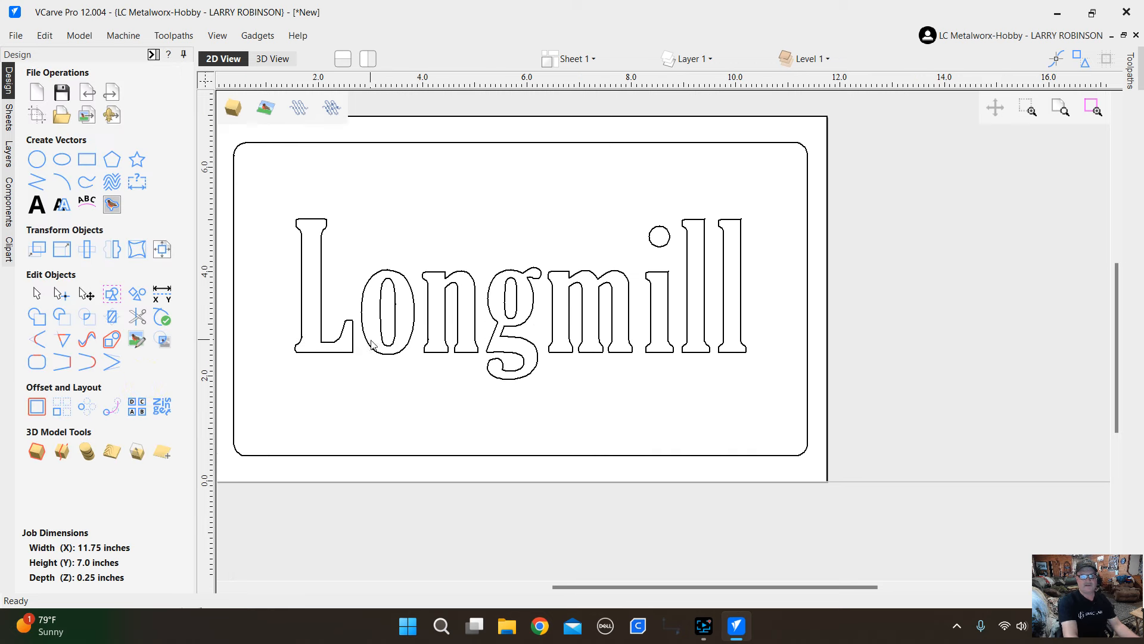
scroll(825, 323, down, 2)
scroll(657, 356, up, 1)
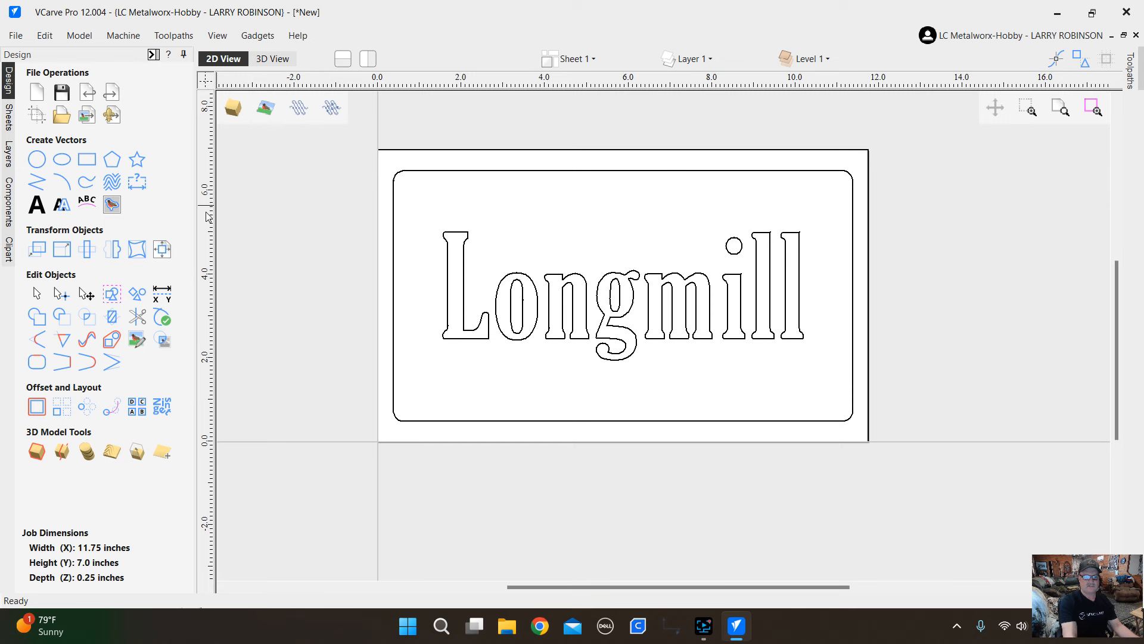
Place a vertical guide at about X 1.6 inches by the left edge of the letter "L", and delete it.
drag(208, 216, 446, 269)
scroll(446, 269, up, 3)
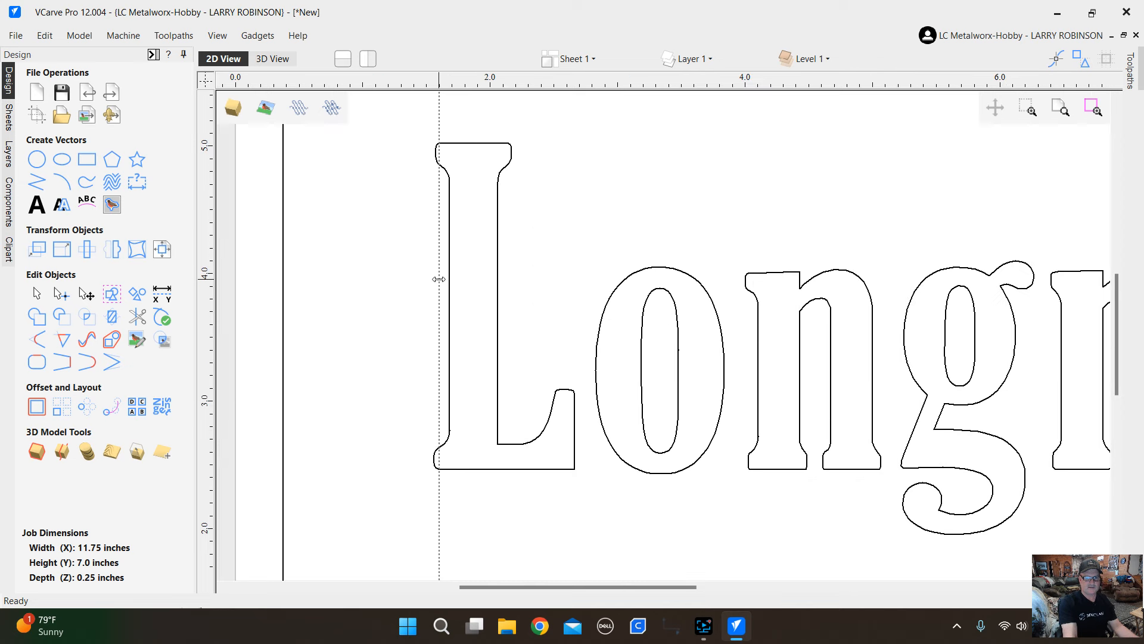
double_click(440, 112)
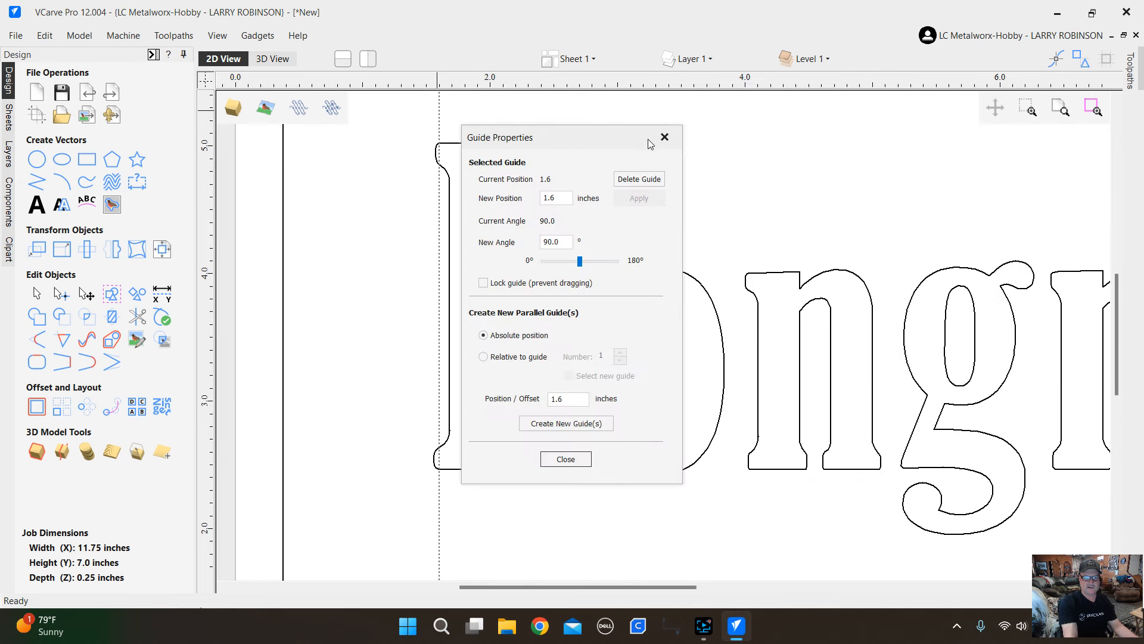
click(639, 179)
scroll(317, 391, down, 5)
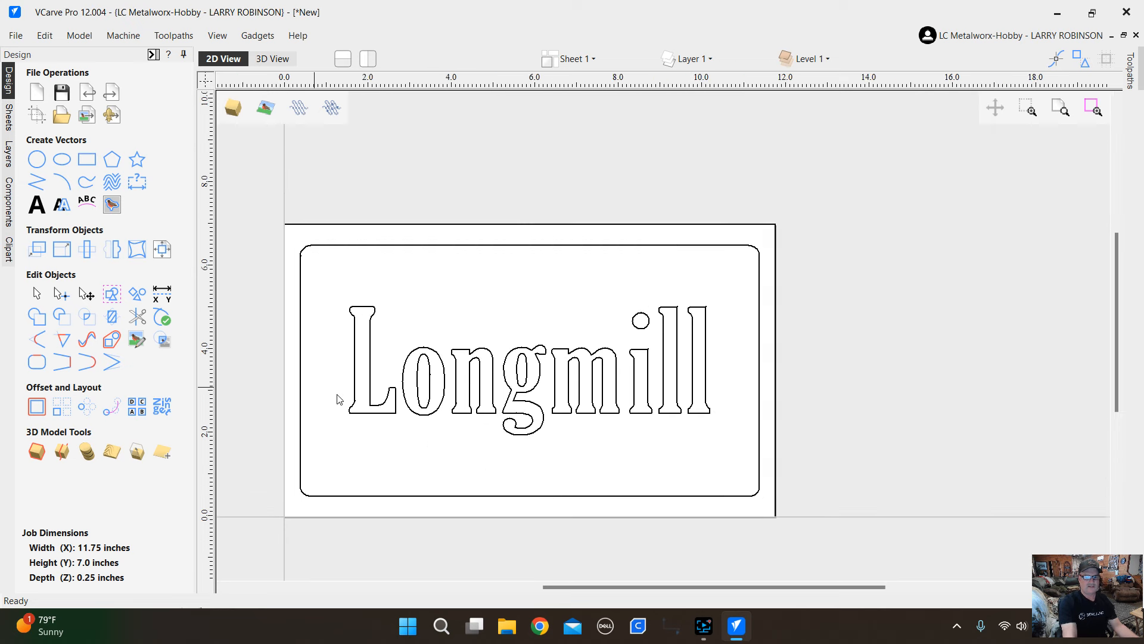
Measure the overall width of the "Longmill" lettering from the bottom-left corner of the "L" to the bottom-right corner of the last "l".
scroll(755, 373, up, 1)
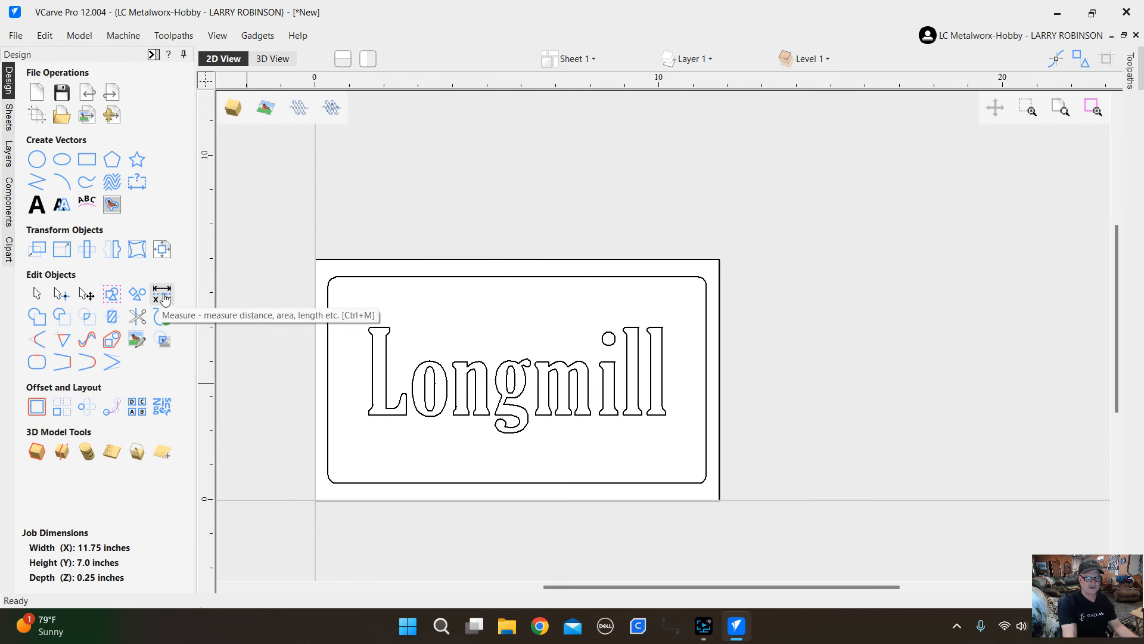
click(162, 294)
scroll(376, 453, up, 4)
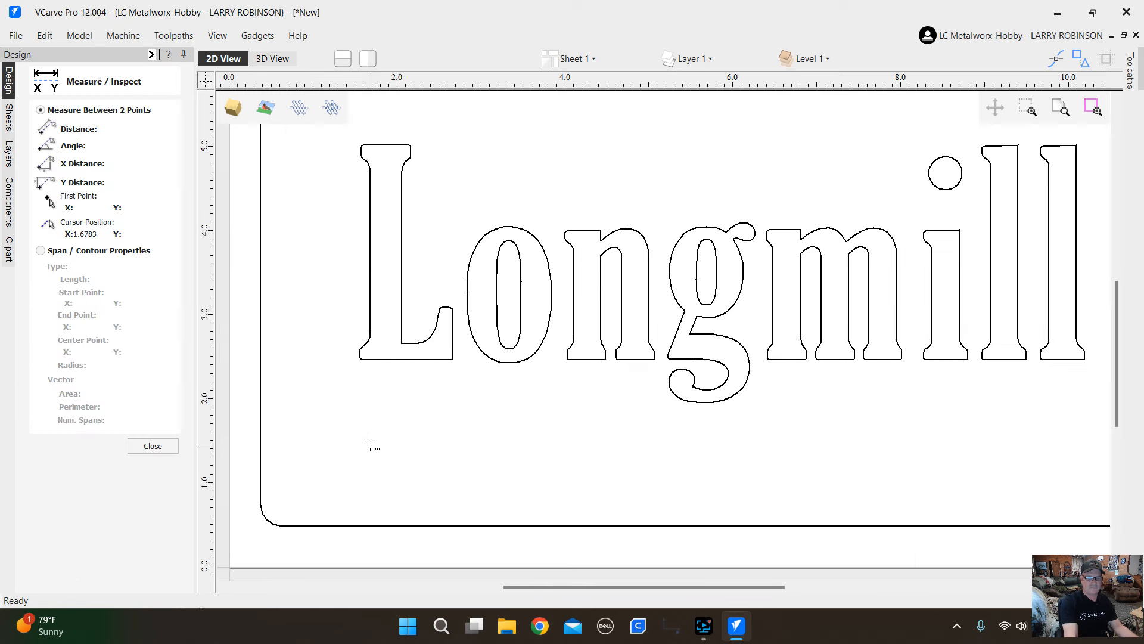
click(359, 361)
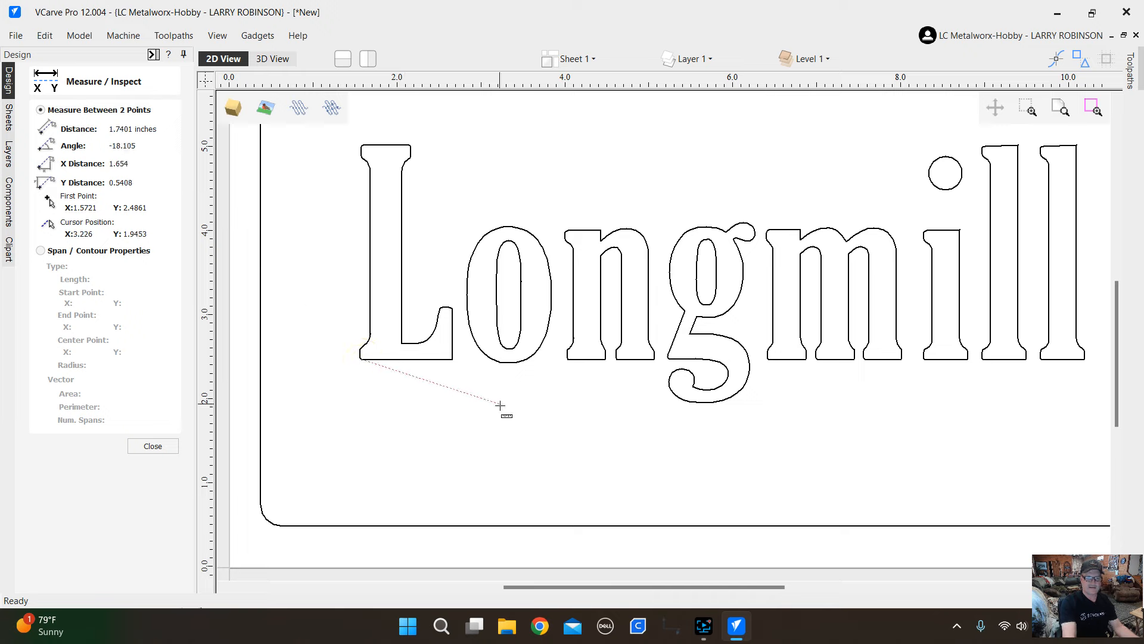
scroll(503, 404, down, 5)
scroll(698, 379, up, 4)
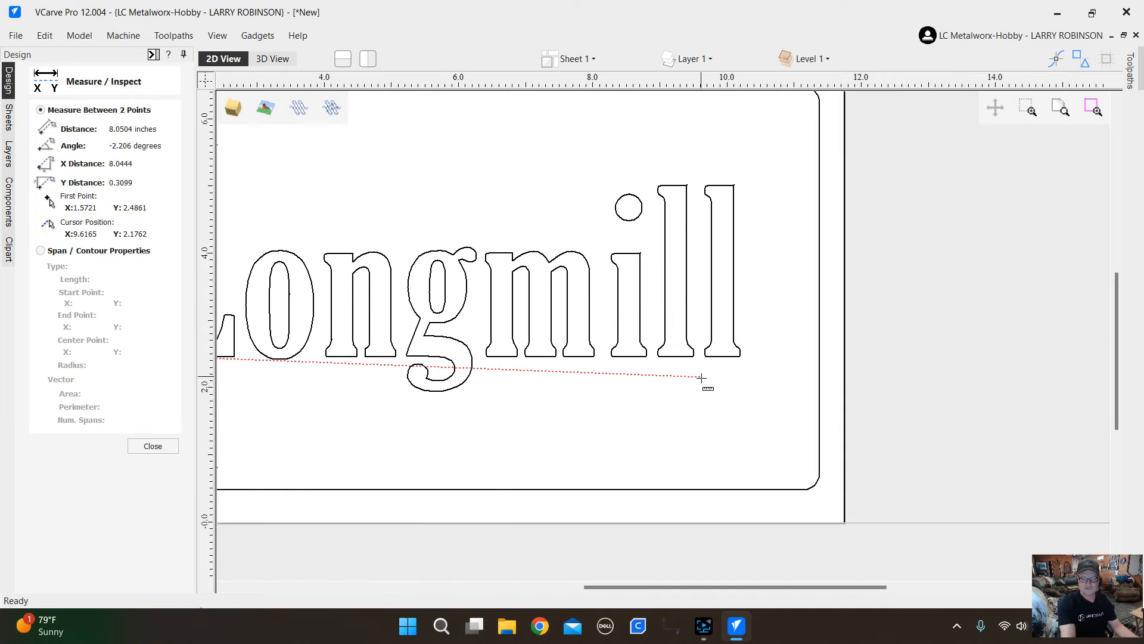
scroll(742, 360, up, 3)
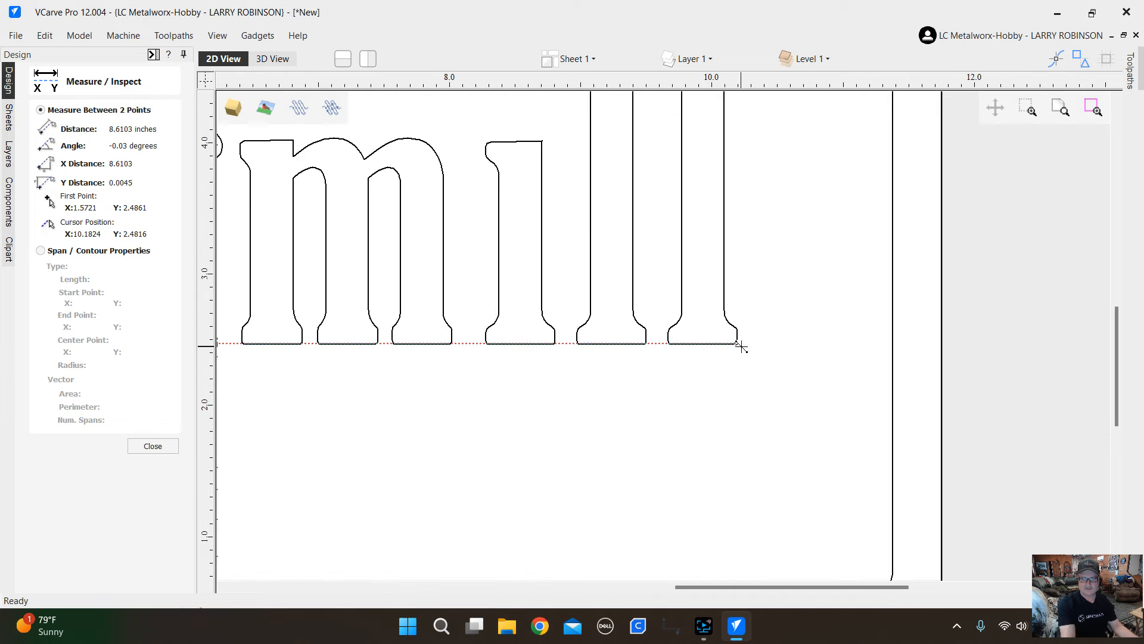
click(741, 344)
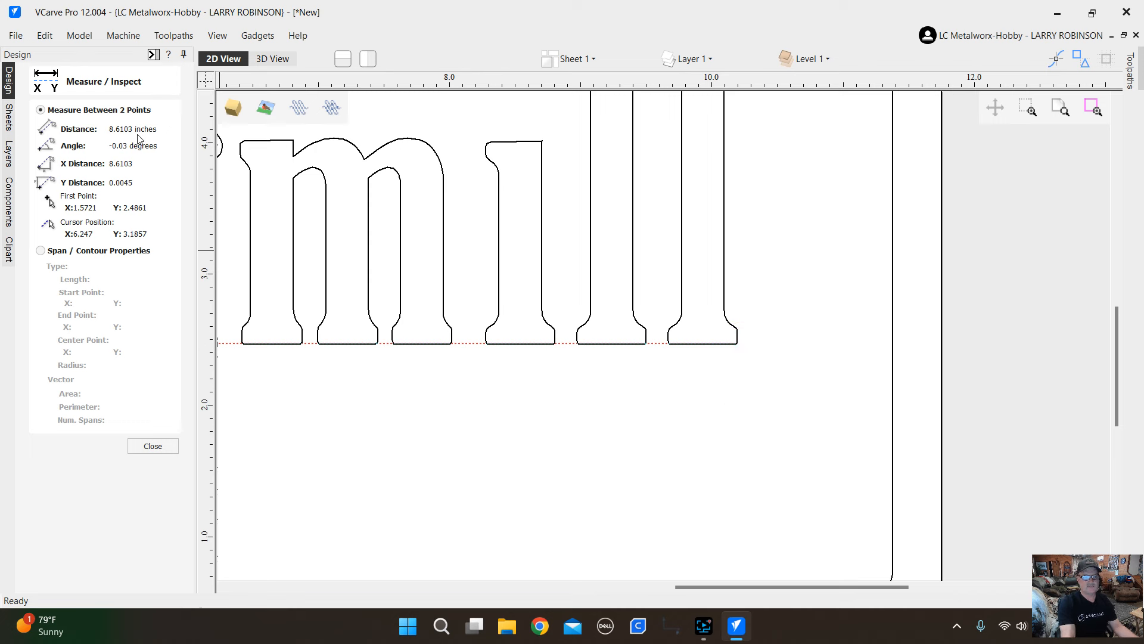
Measure the height of the last "l" from its base to its top, and leave the measuring tool.
scroll(664, 398, down, 3)
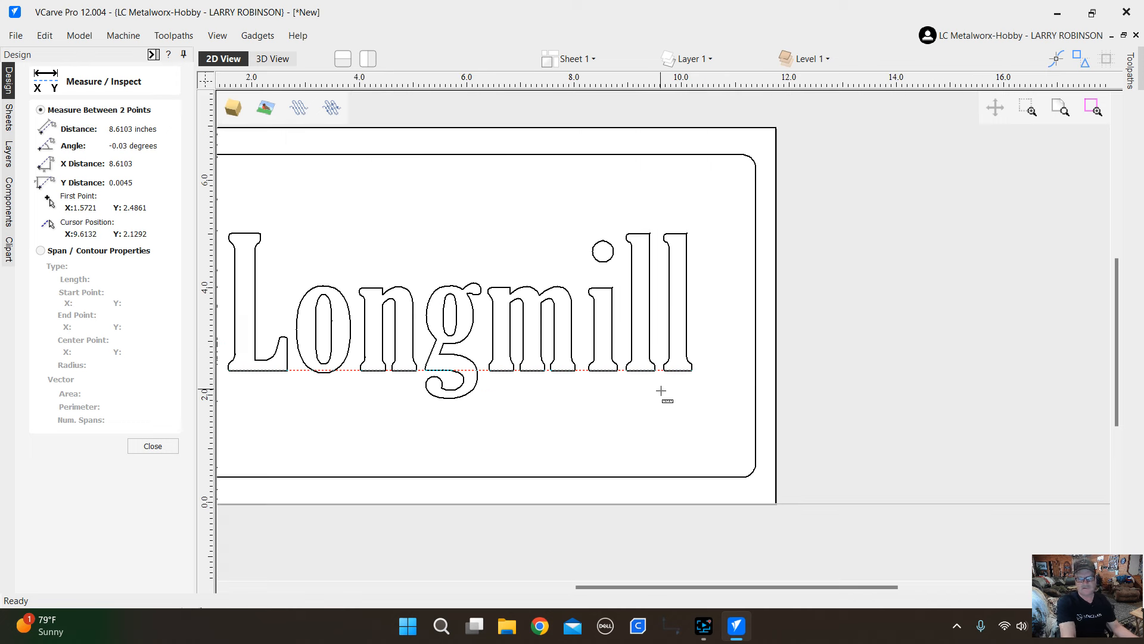
scroll(686, 372, up, 3)
click(684, 355)
scroll(703, 404, down, 3)
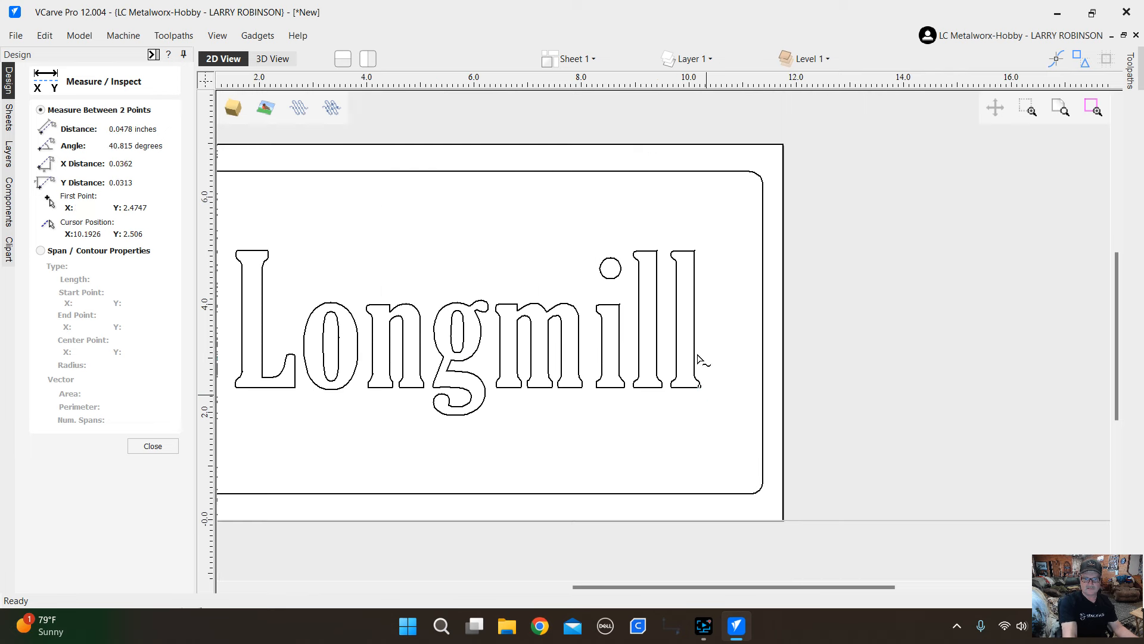
scroll(685, 244, up, 2)
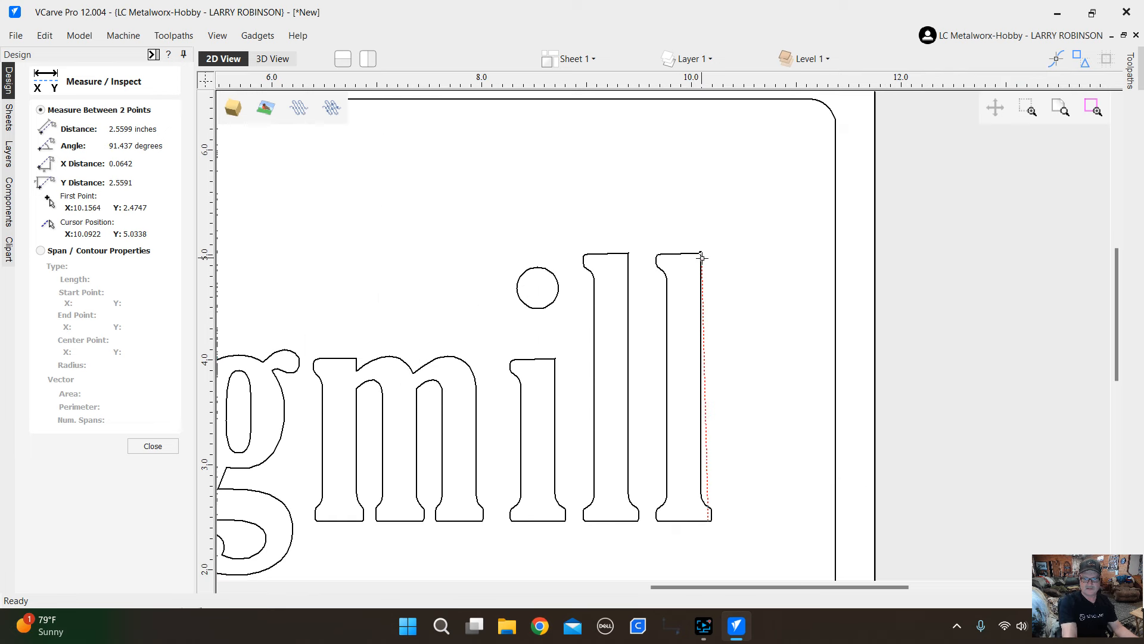
click(700, 256)
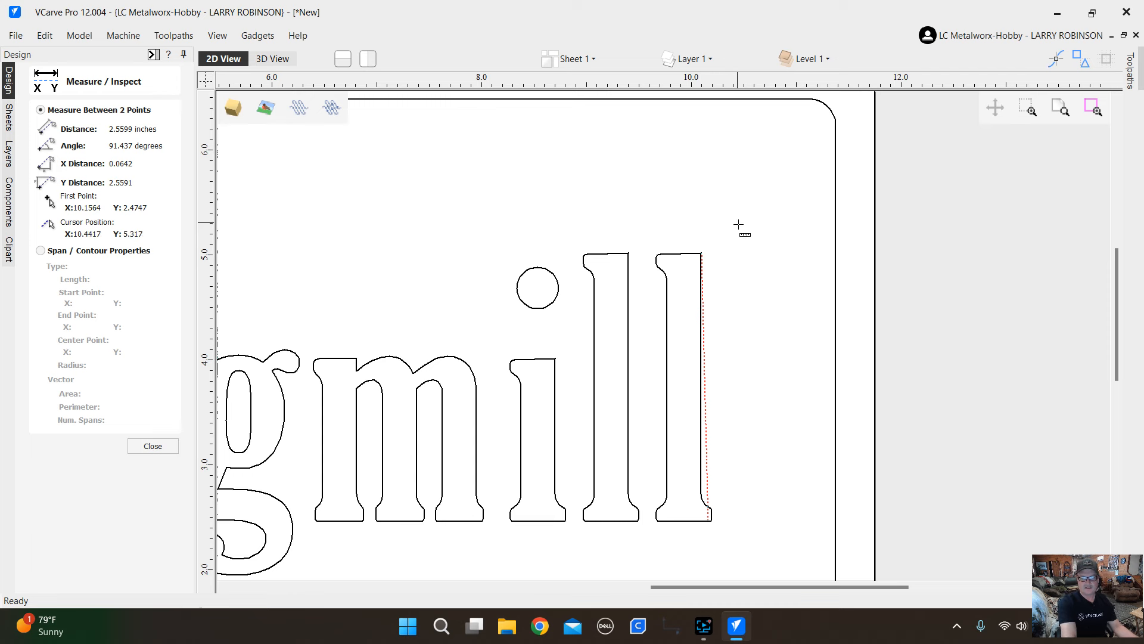
key(Escape)
scroll(795, 348, down, 4)
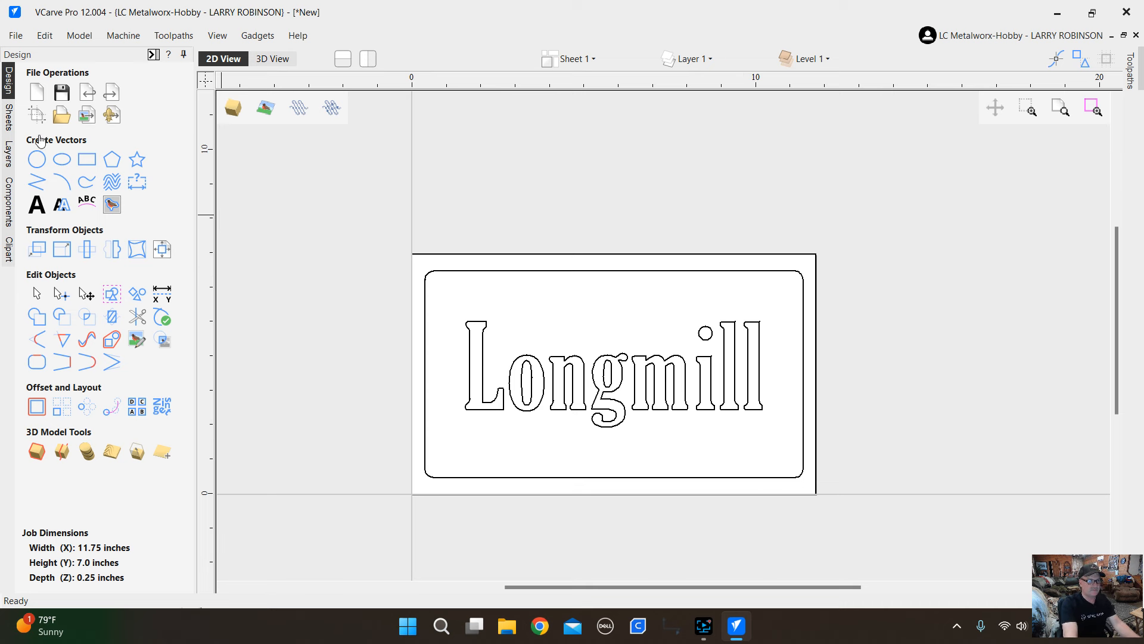
Draw a 9 x 4.5 inch square-cornered rectangle anchored at its center, placed at about X 1.04, Y 1.158.
click(87, 159)
double_click(125, 304)
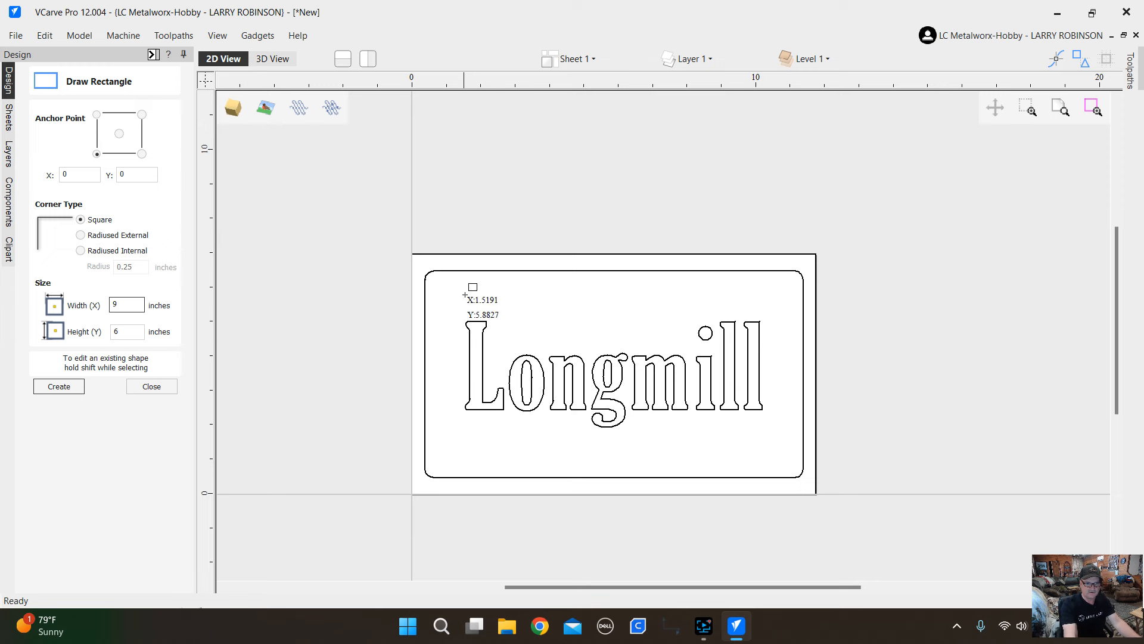
double_click(123, 333)
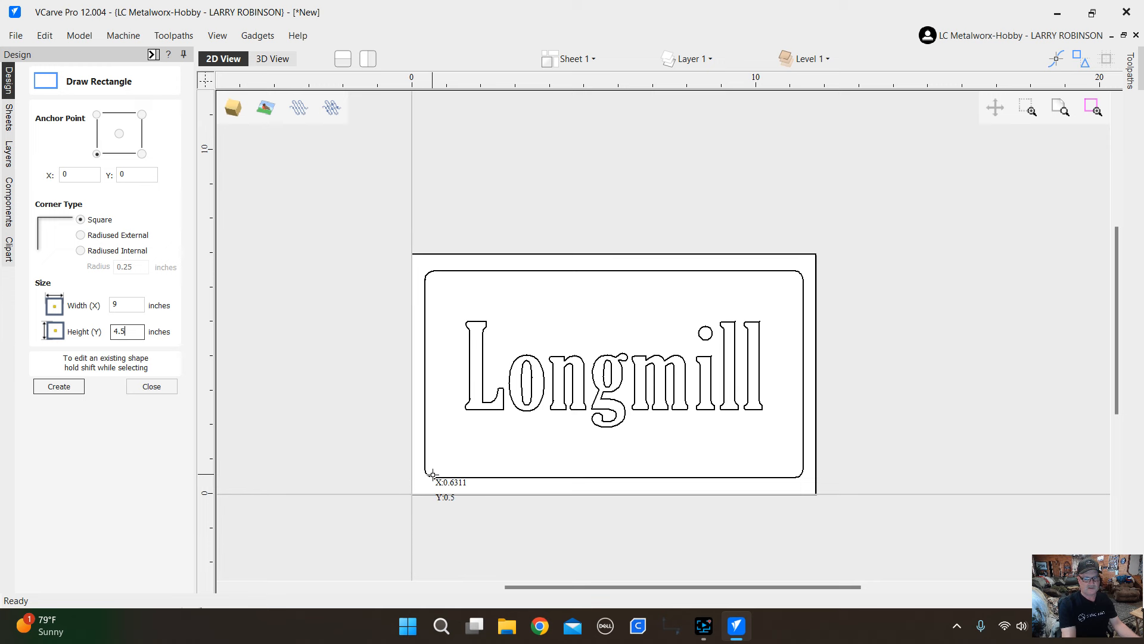
click(120, 135)
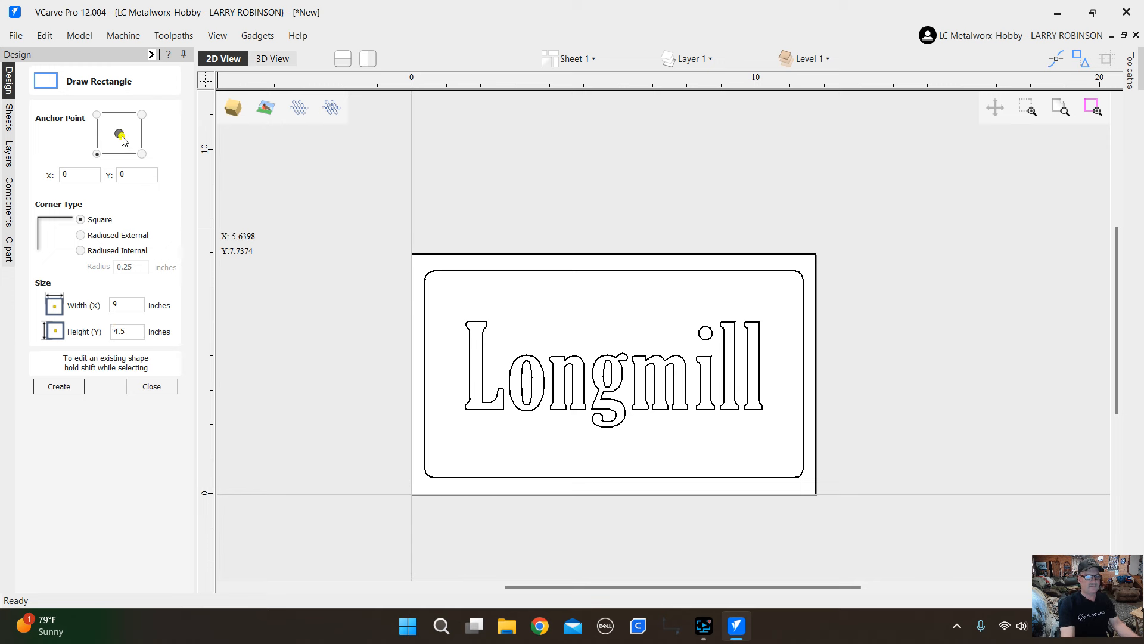
click(111, 306)
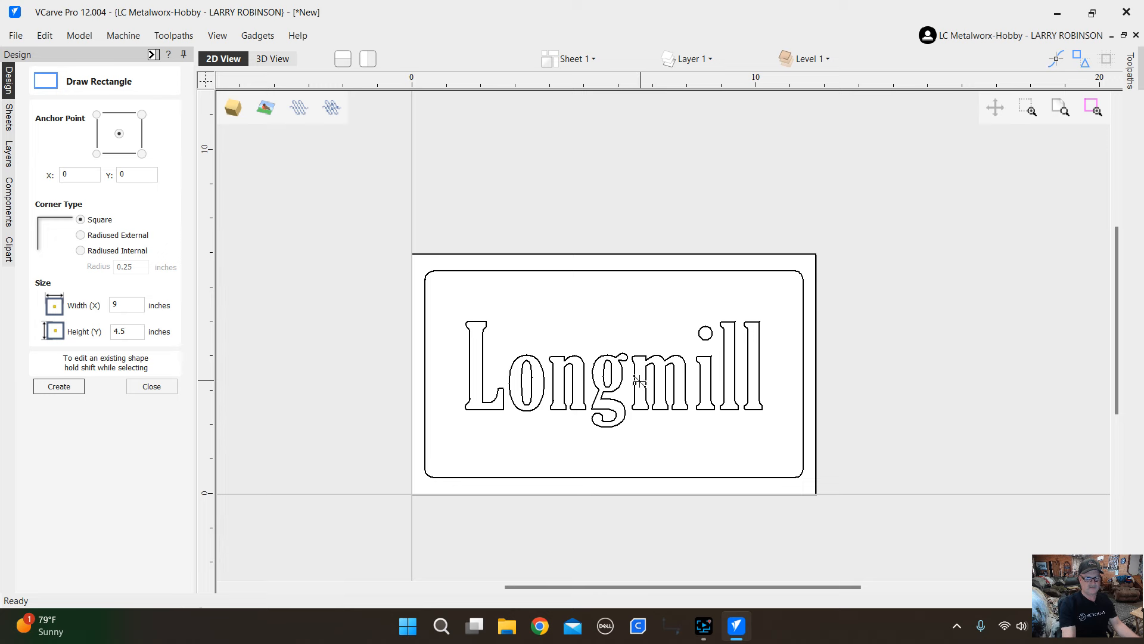
scroll(664, 386, up, 3)
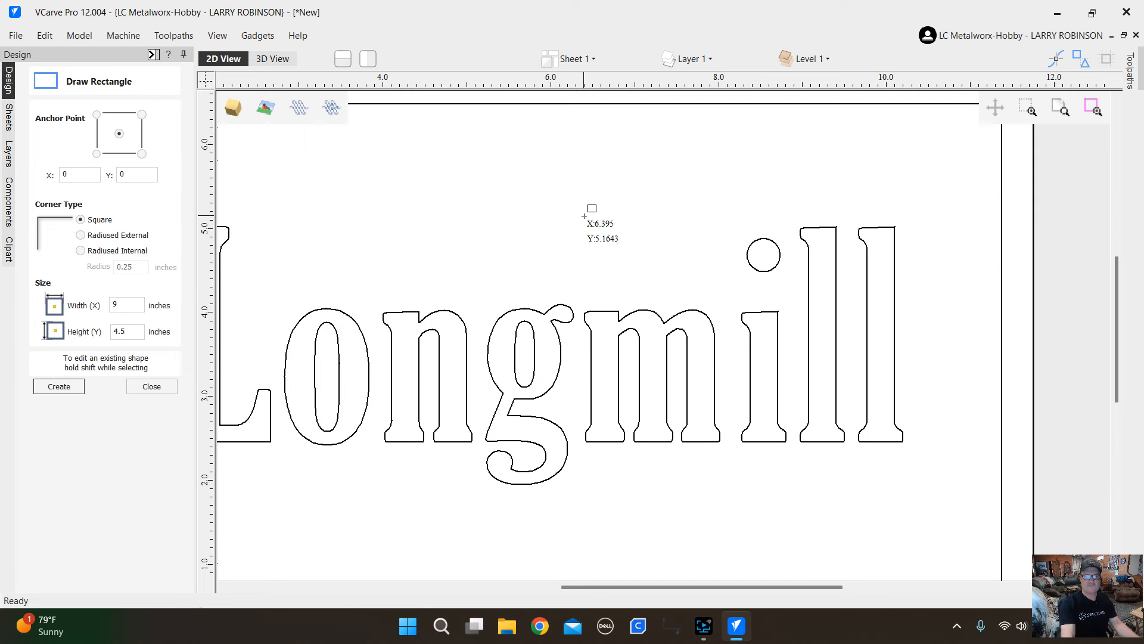
scroll(840, 263, down, 2)
scroll(841, 263, down, 1)
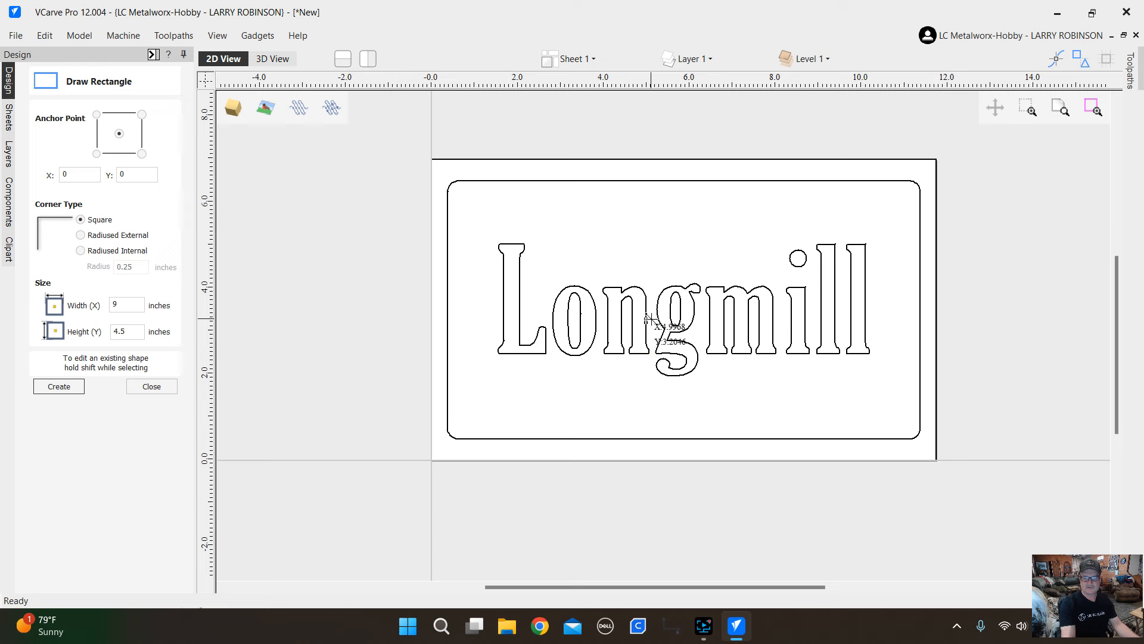
scroll(665, 321, up, 3)
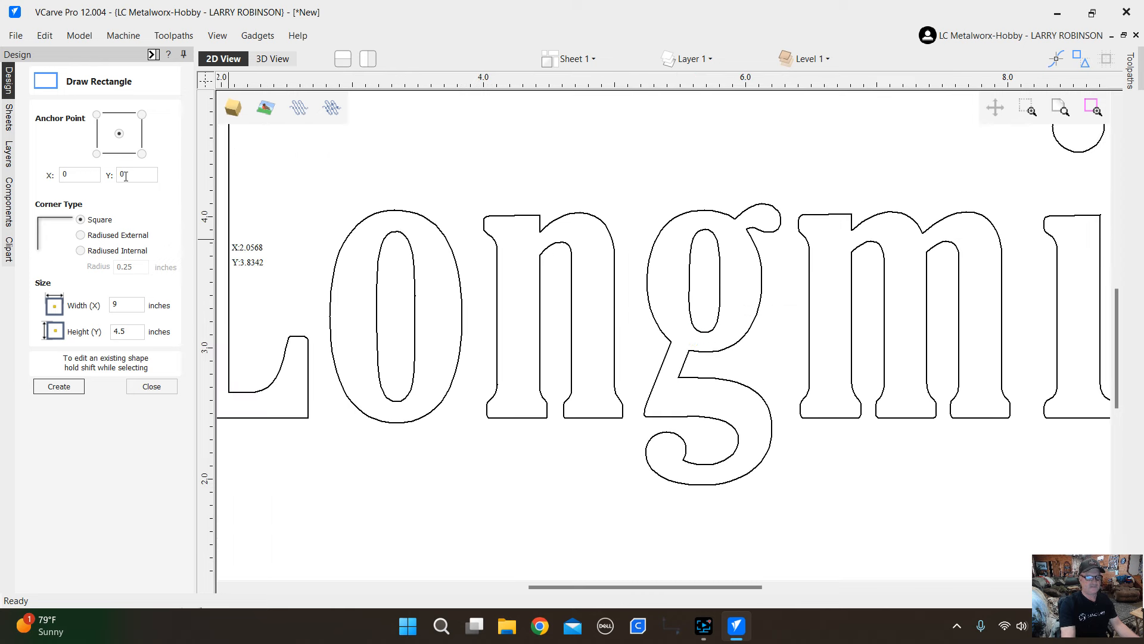
scroll(227, 241, down, 4)
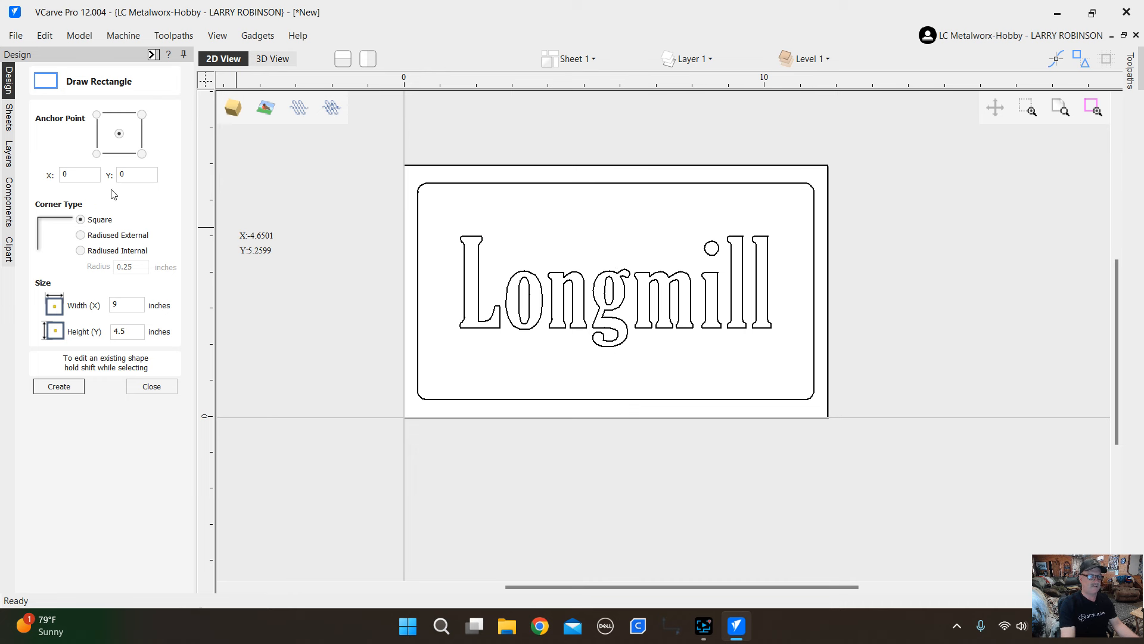
click(441, 375)
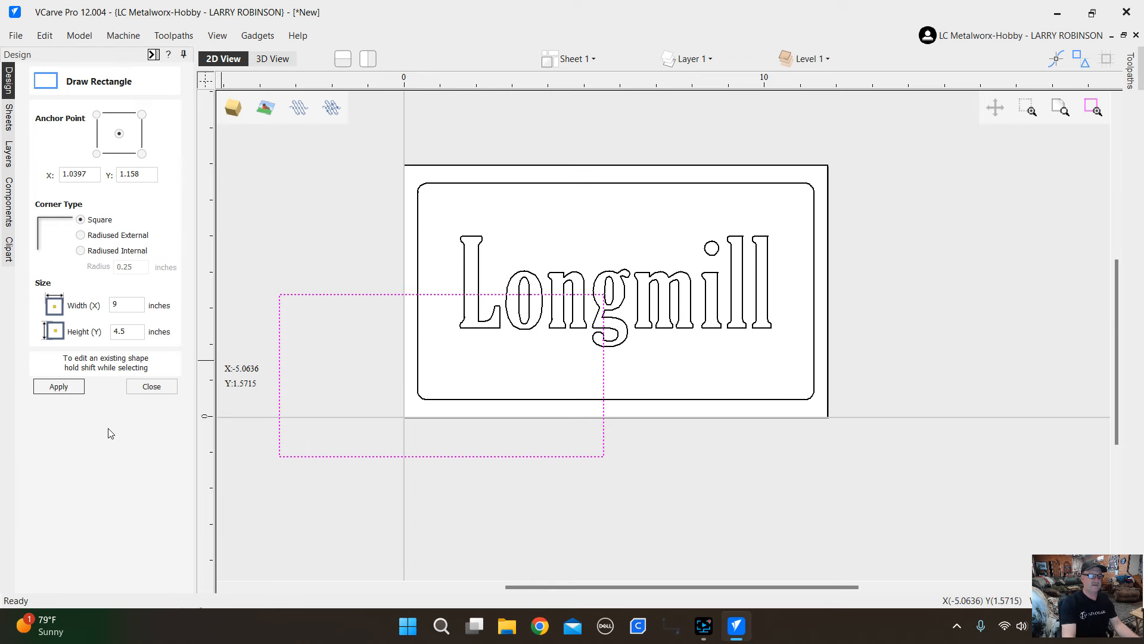
click(150, 387)
Center the 9 x 4.5 inch rectangle horizontally and vertically in the material, and delete it.
scroll(435, 470, down, 2)
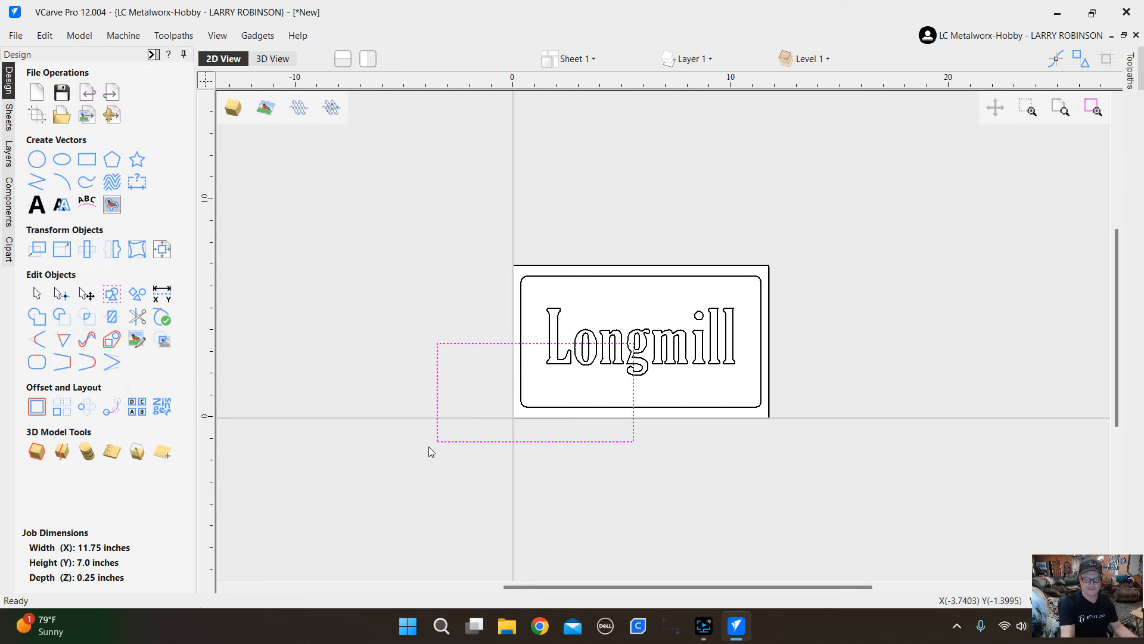
click(161, 251)
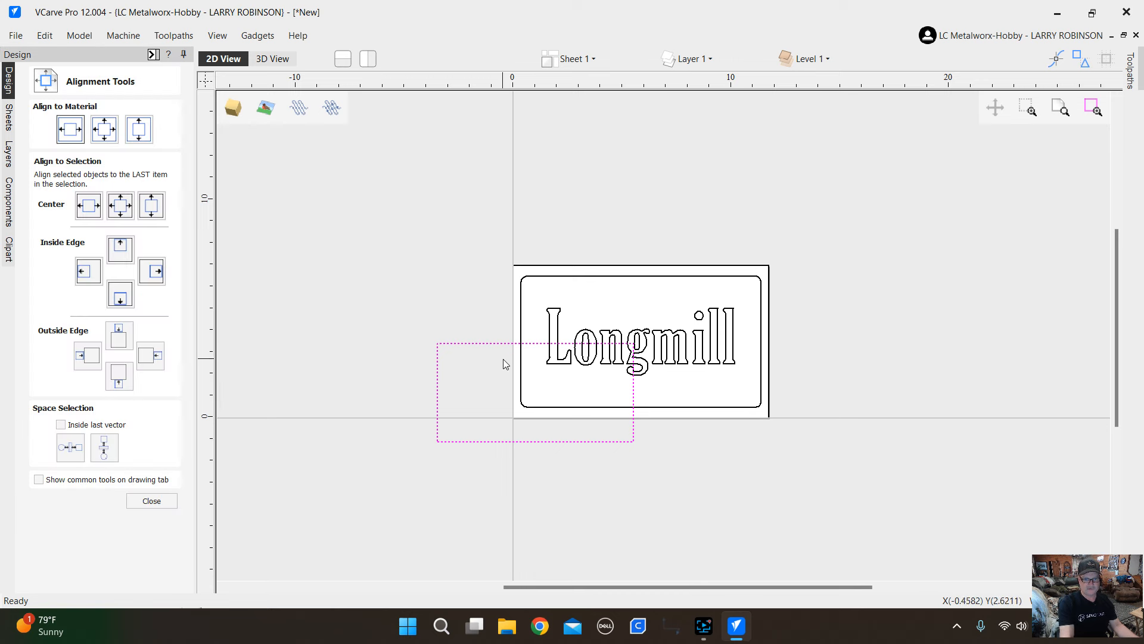
click(107, 134)
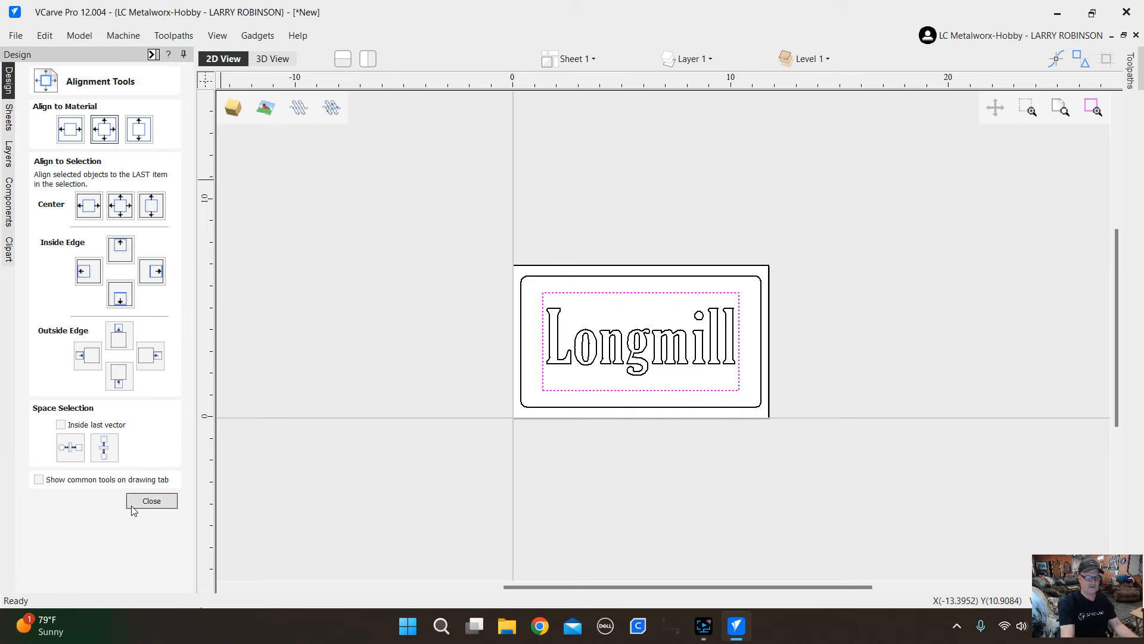
click(150, 502)
scroll(712, 382, up, 3)
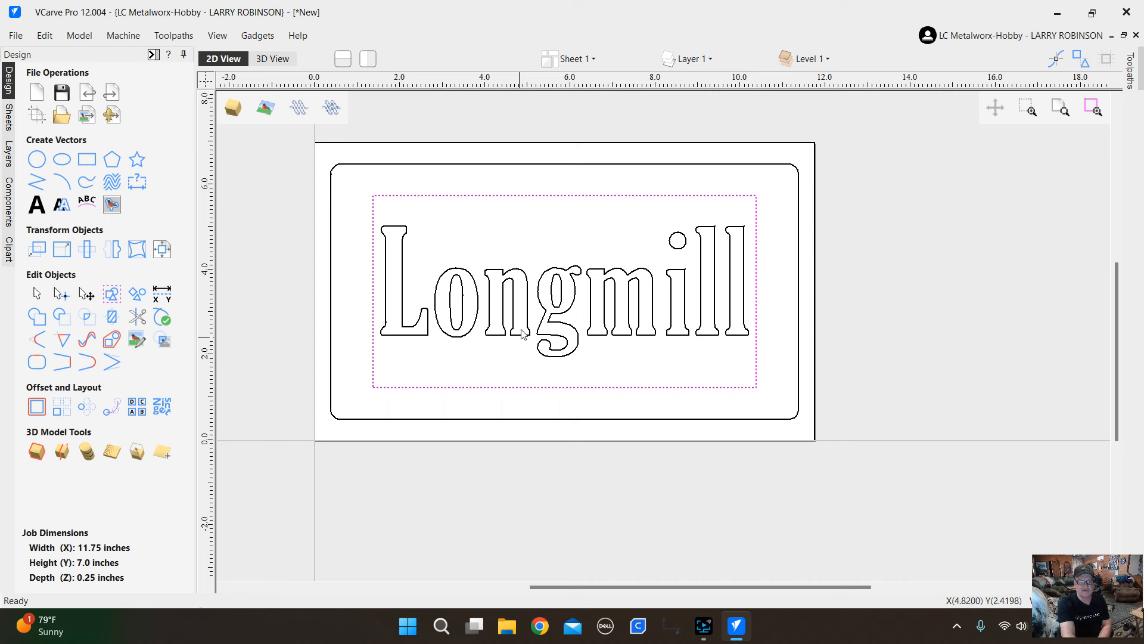
click(509, 208)
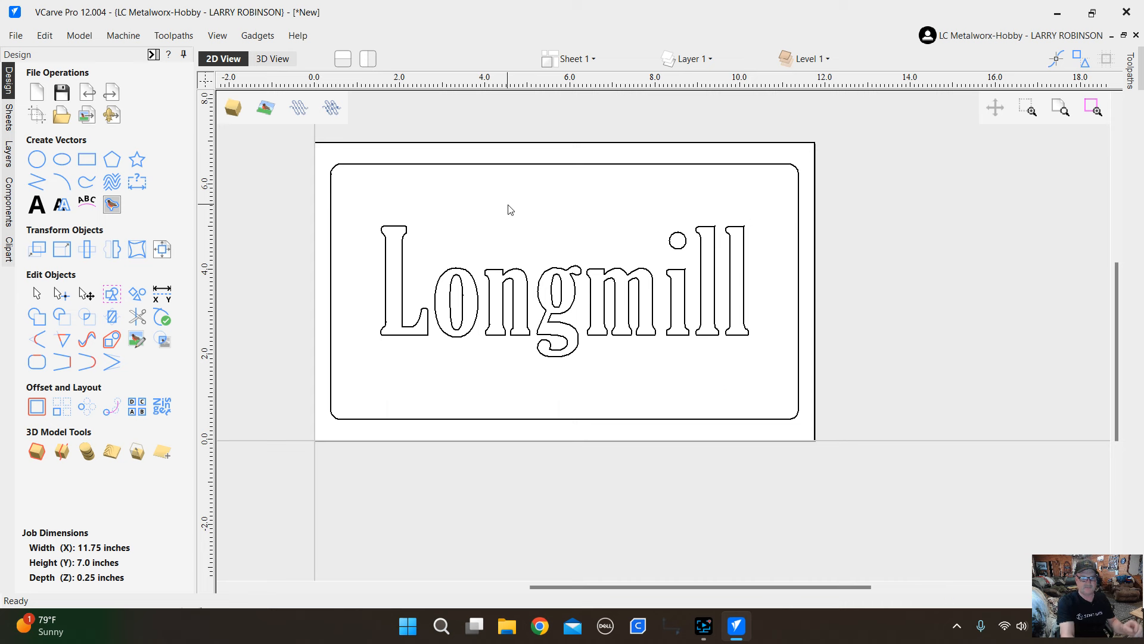
Check the width and height of the filleted outer rectangle with Set Size, leaving its dimensions as they are.
click(355, 164)
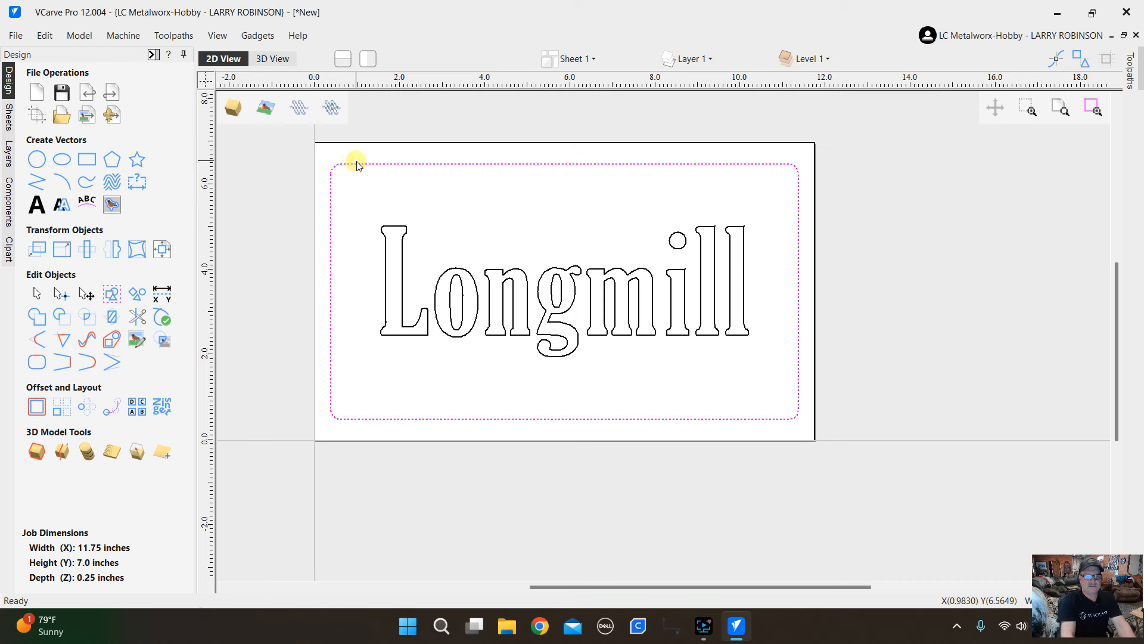
click(59, 250)
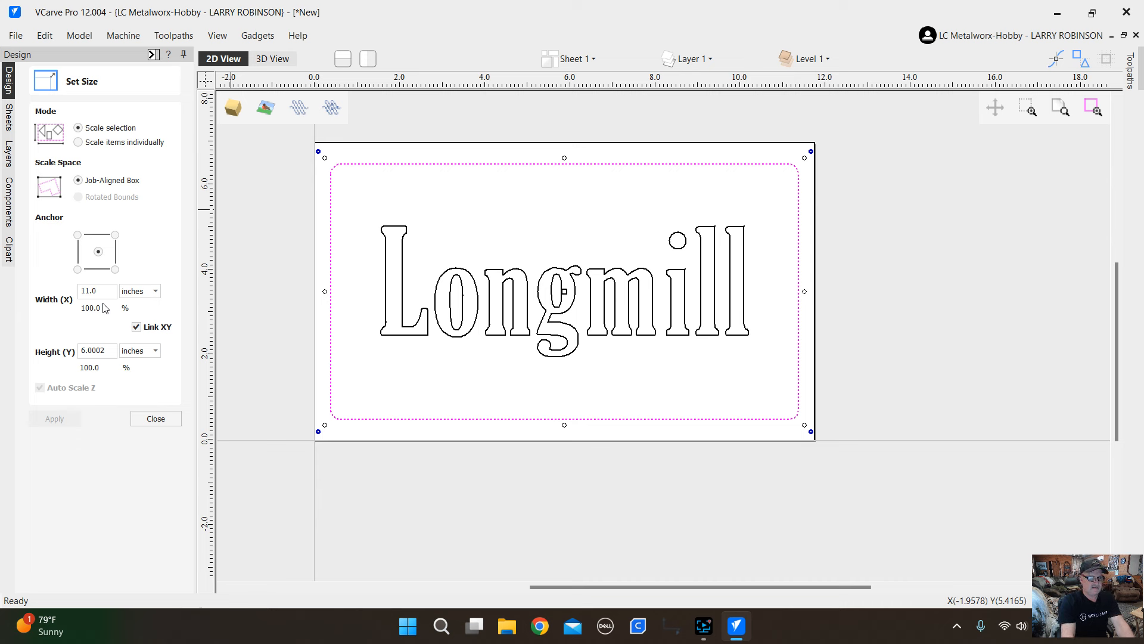
click(104, 357)
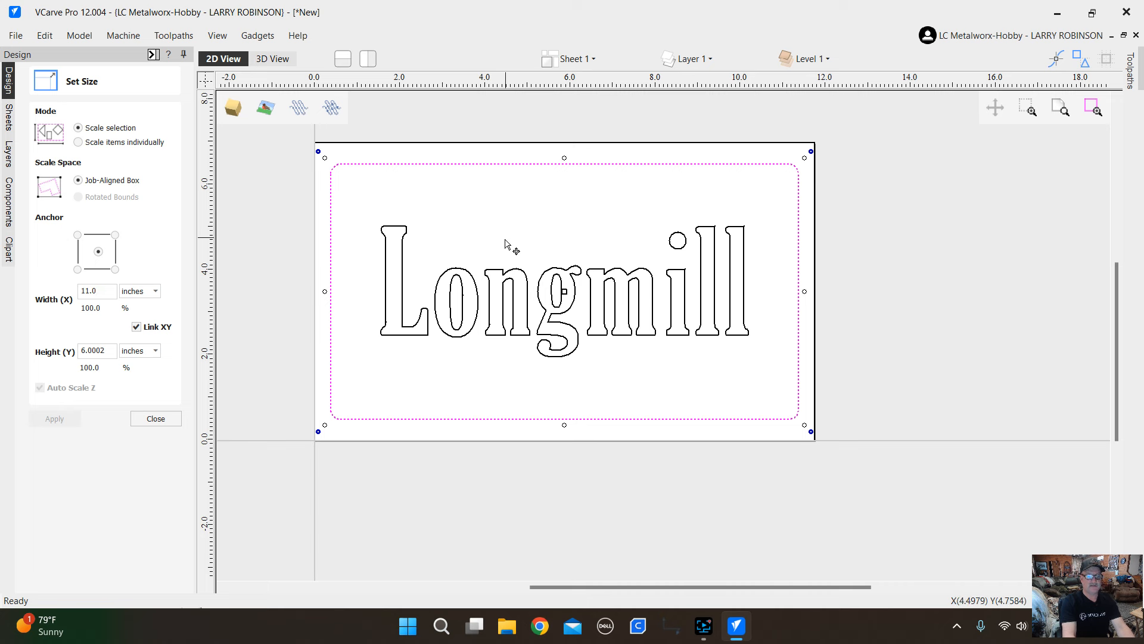
click(165, 417)
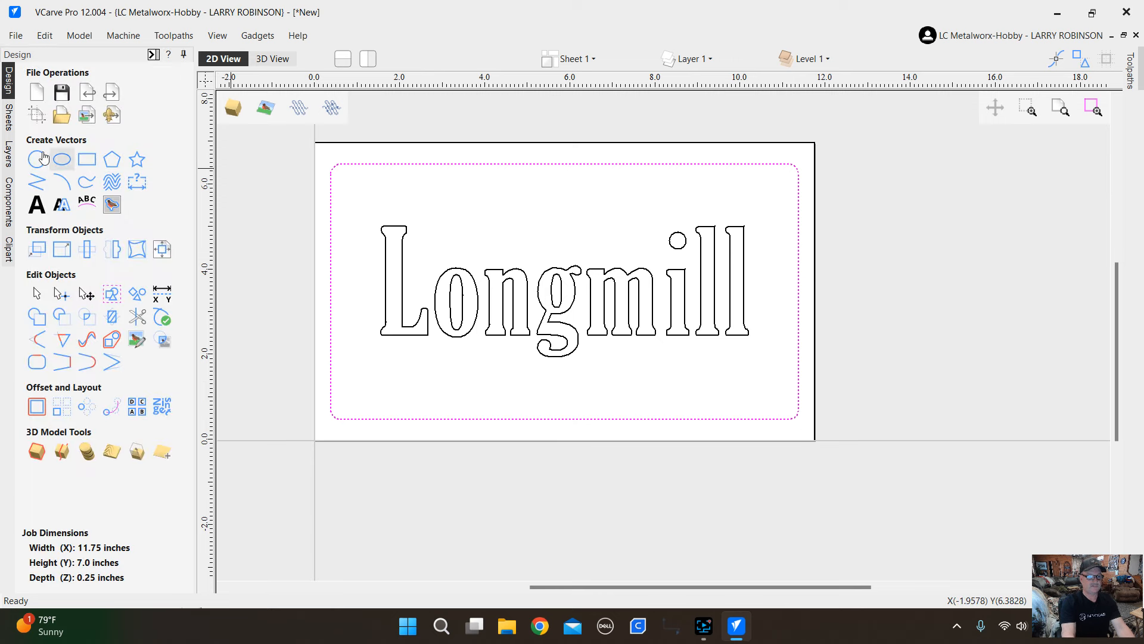
Draw a 10 x 5 inch square-cornered rectangle anchored at its center on the job's midpoint, X 5.875, Y 3.5.
click(88, 159)
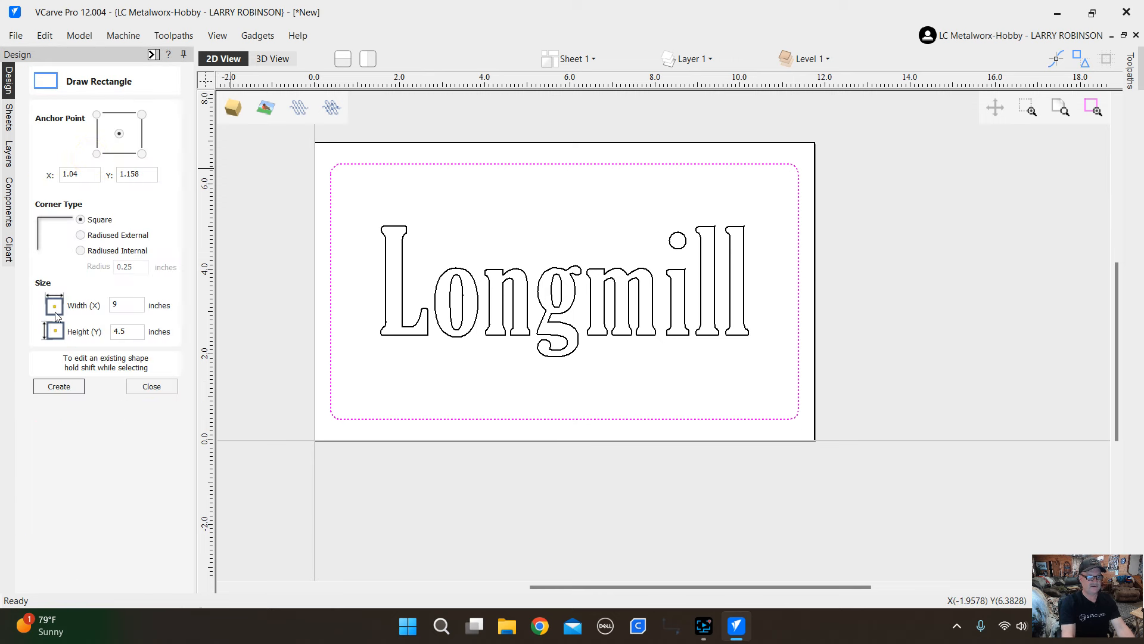
double_click(126, 305)
text(10)
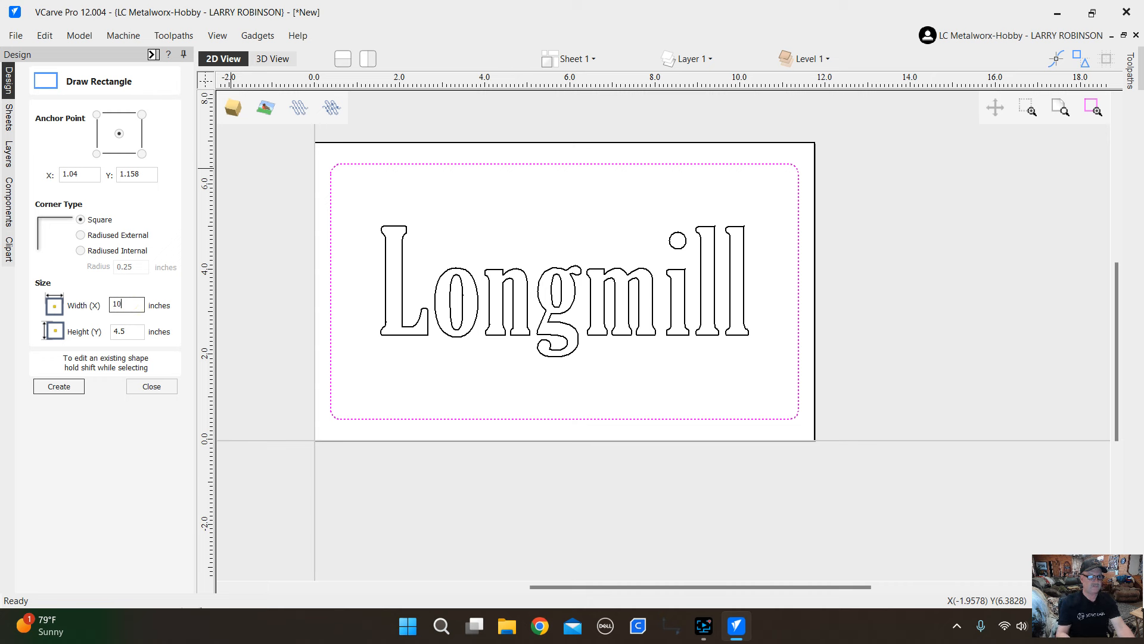
click(131, 332)
double_click(131, 331)
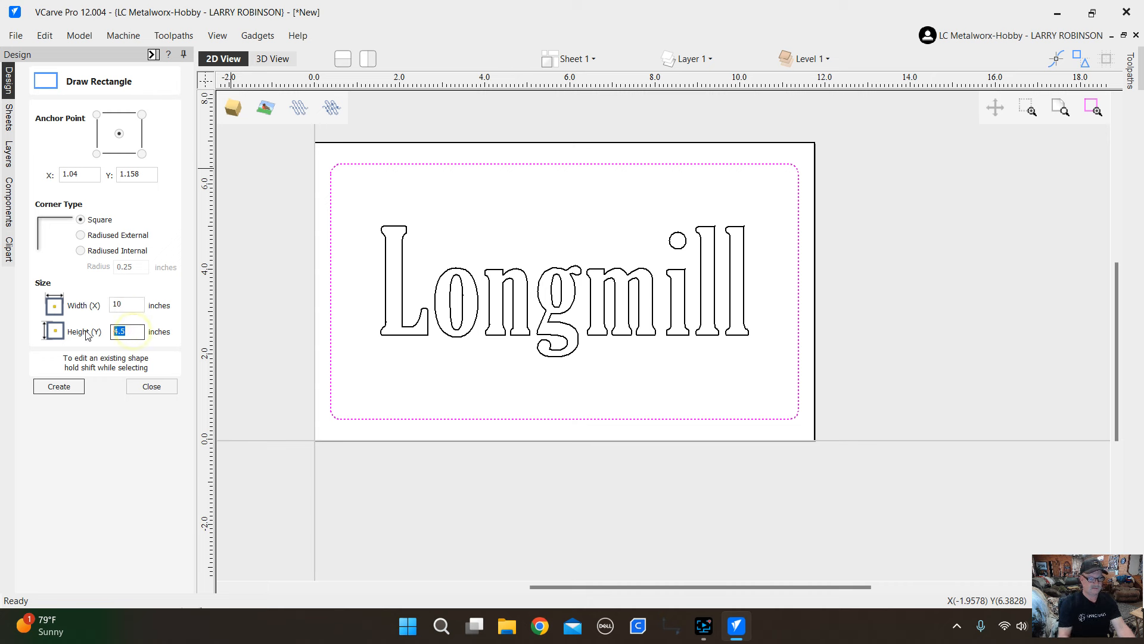
text(5)
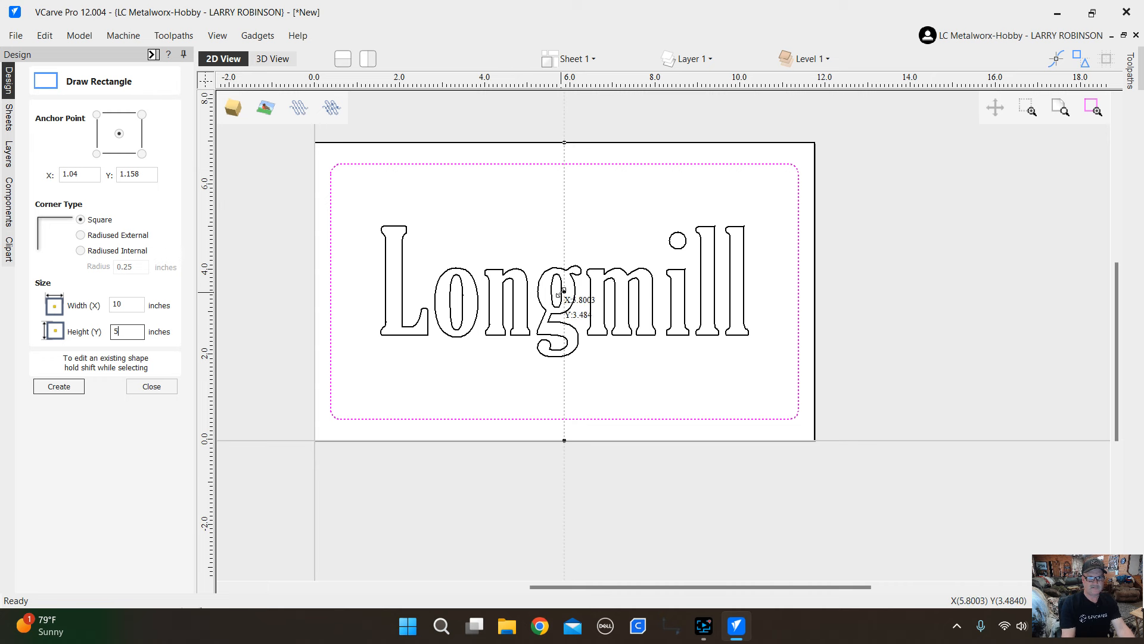
click(561, 305)
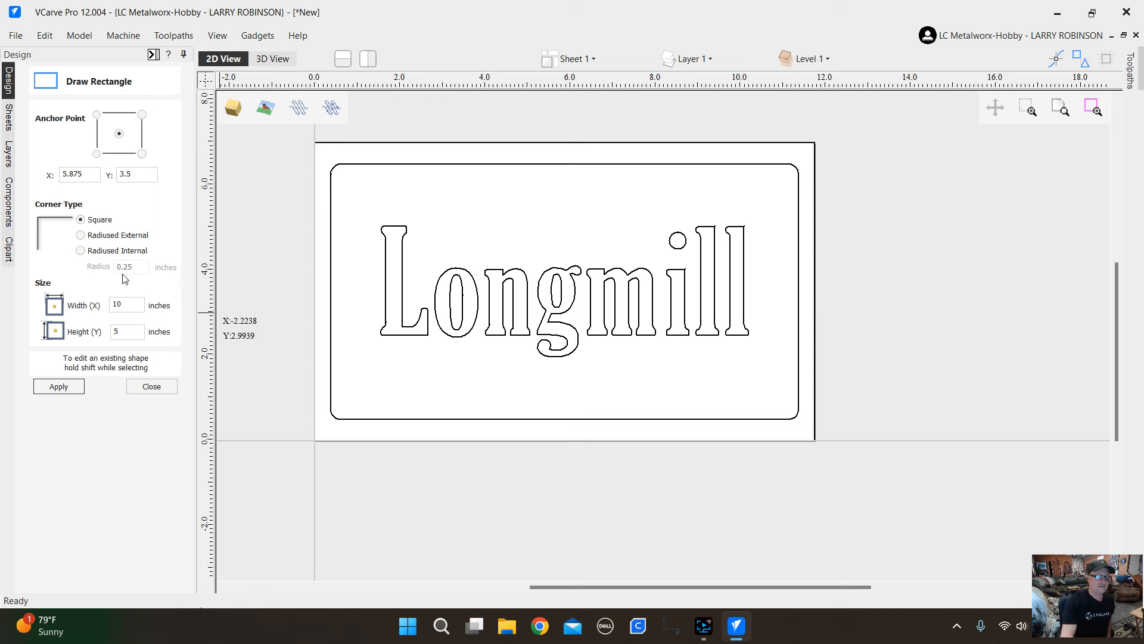
Create the centered 10 x 5 inch rectangle with radiused internal corners of 0.5 inch radius.
click(80, 251)
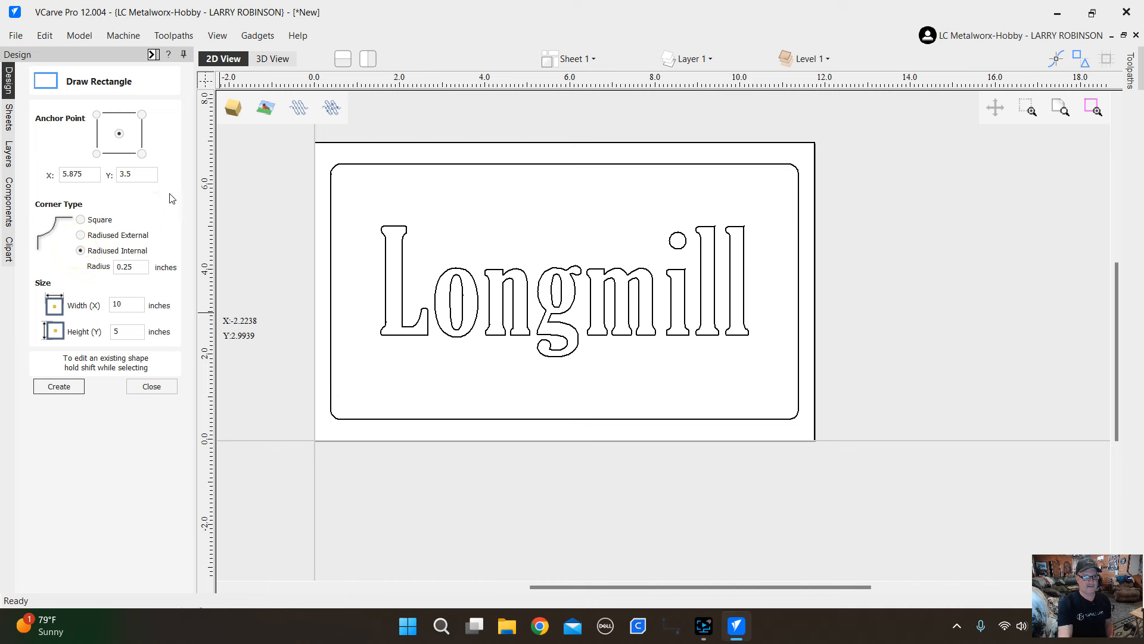
double_click(131, 266)
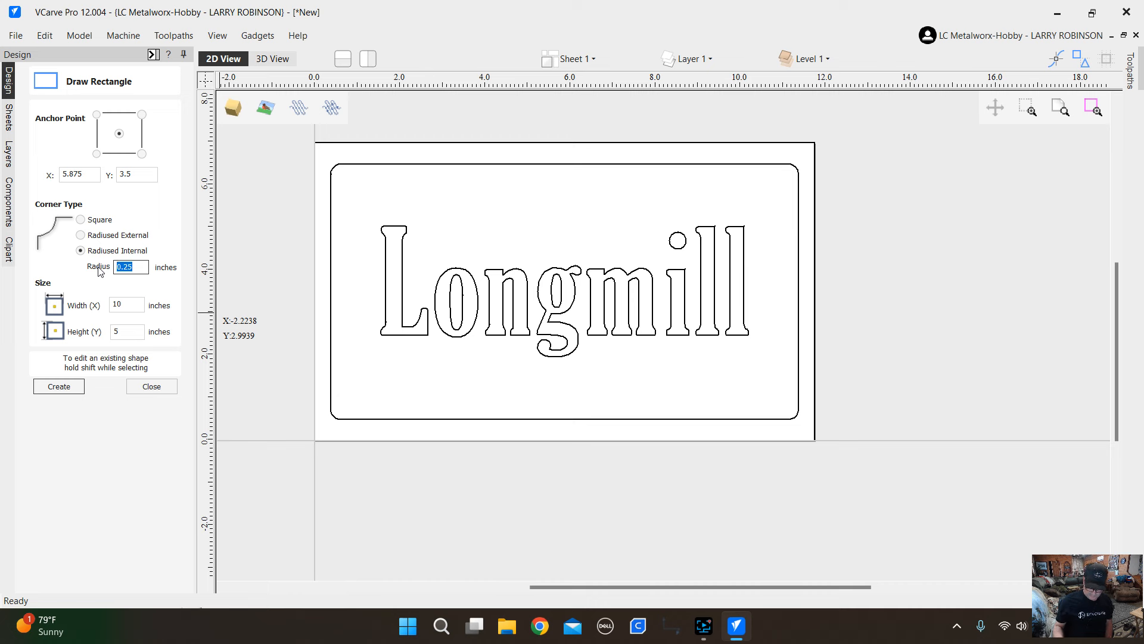
text(.)
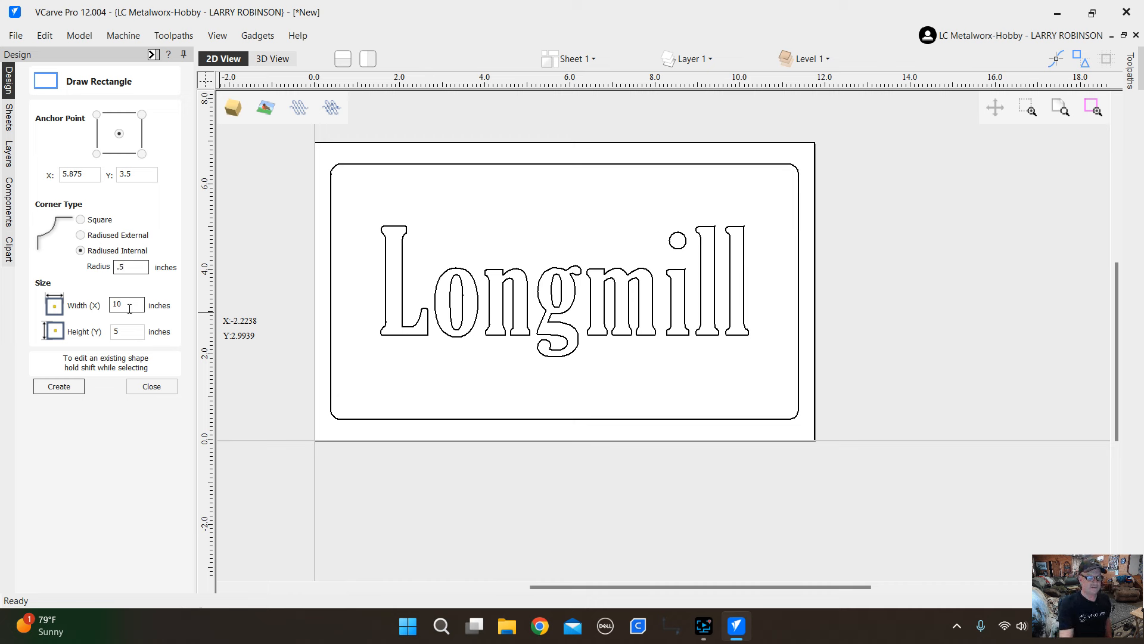
click(59, 387)
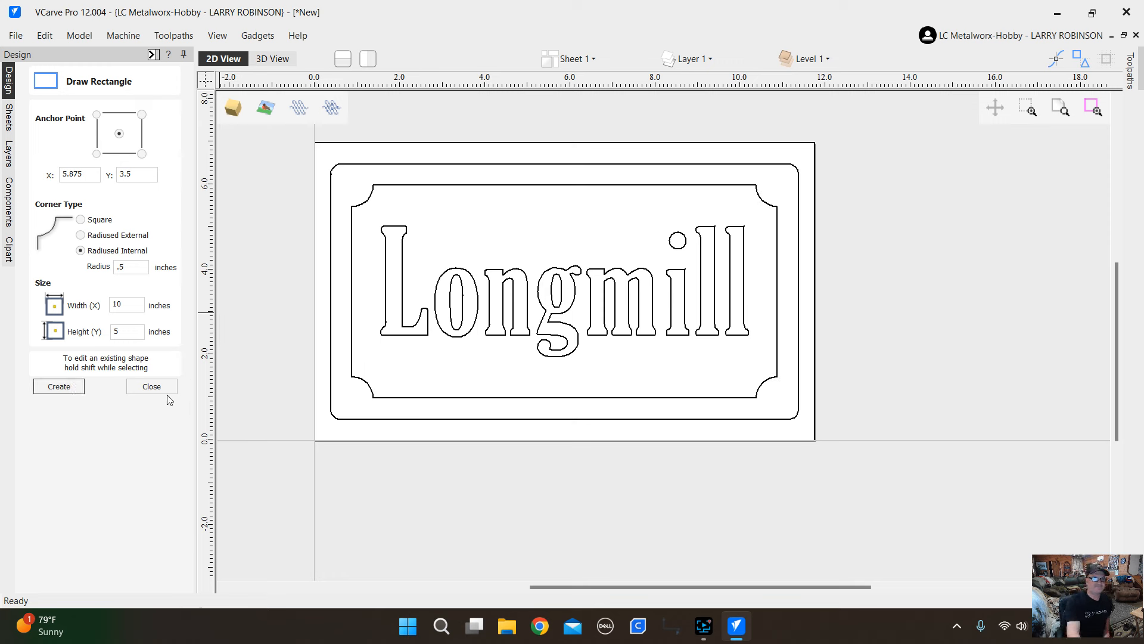
click(152, 386)
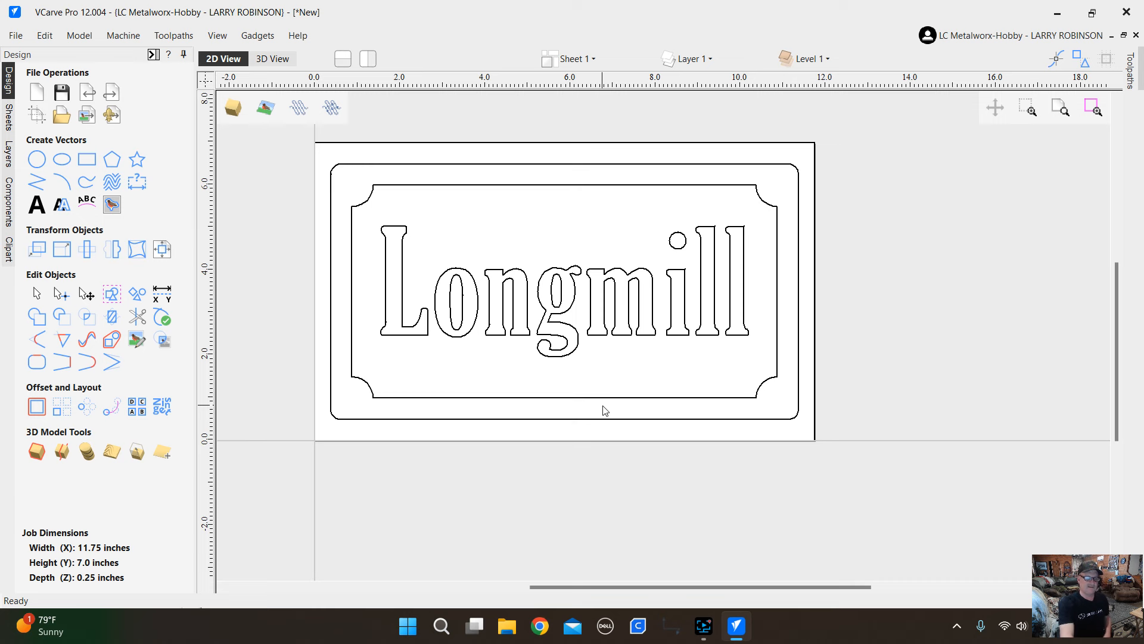
Undo the rectangle with 0.5 inch corners and recreate it centered at 10 x 5 inches with 0.75 inch radiused internal corners.
key(ctrl+z)
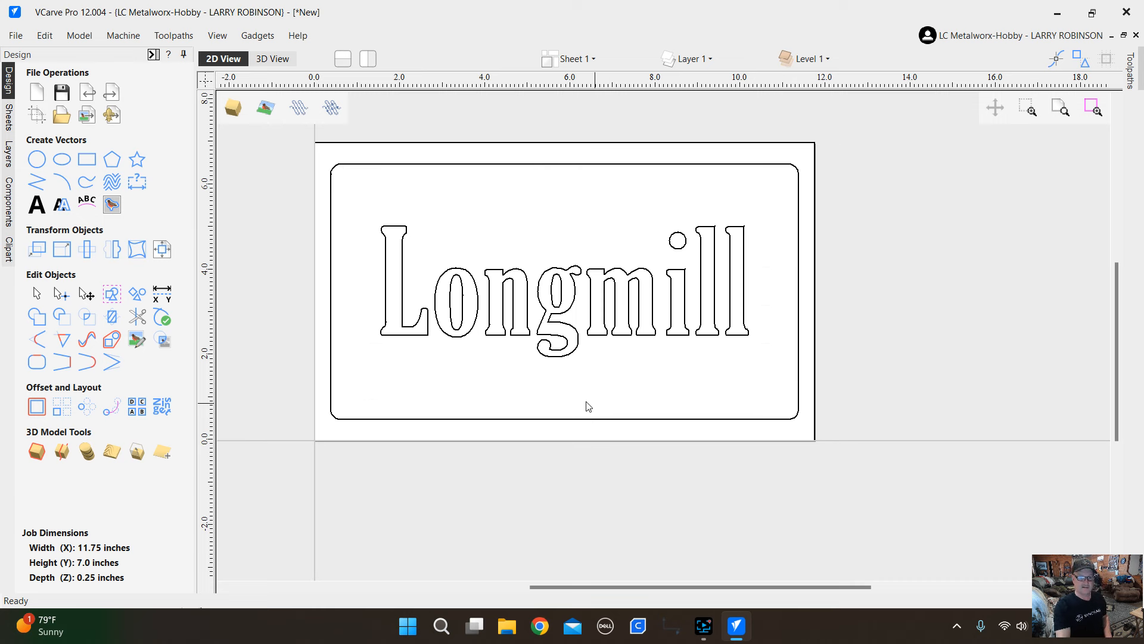
click(87, 159)
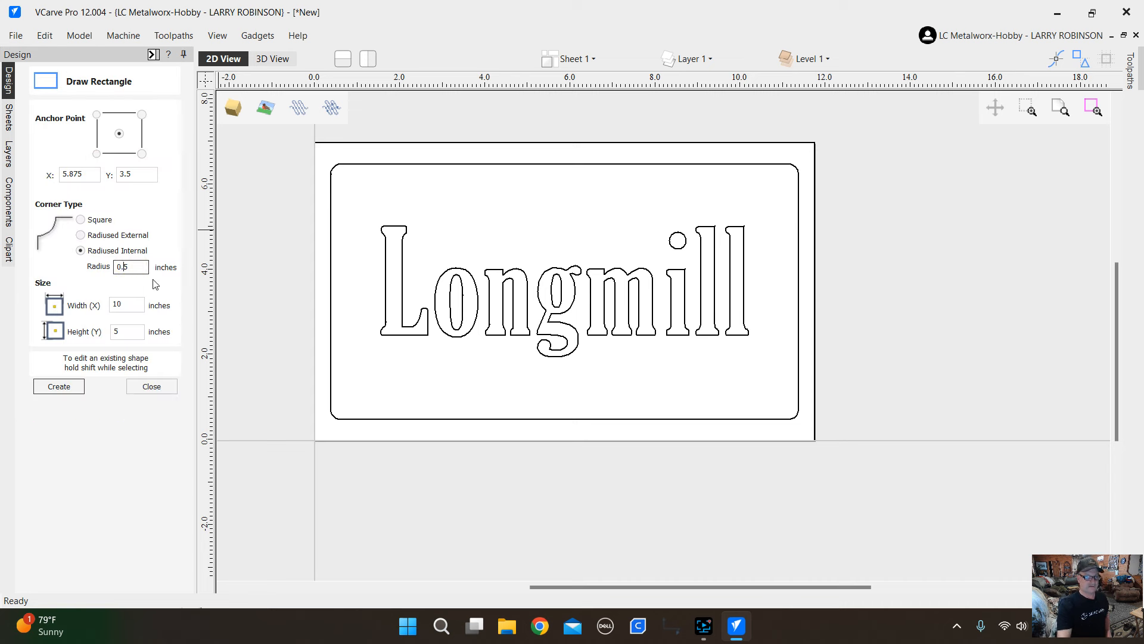
text(7)
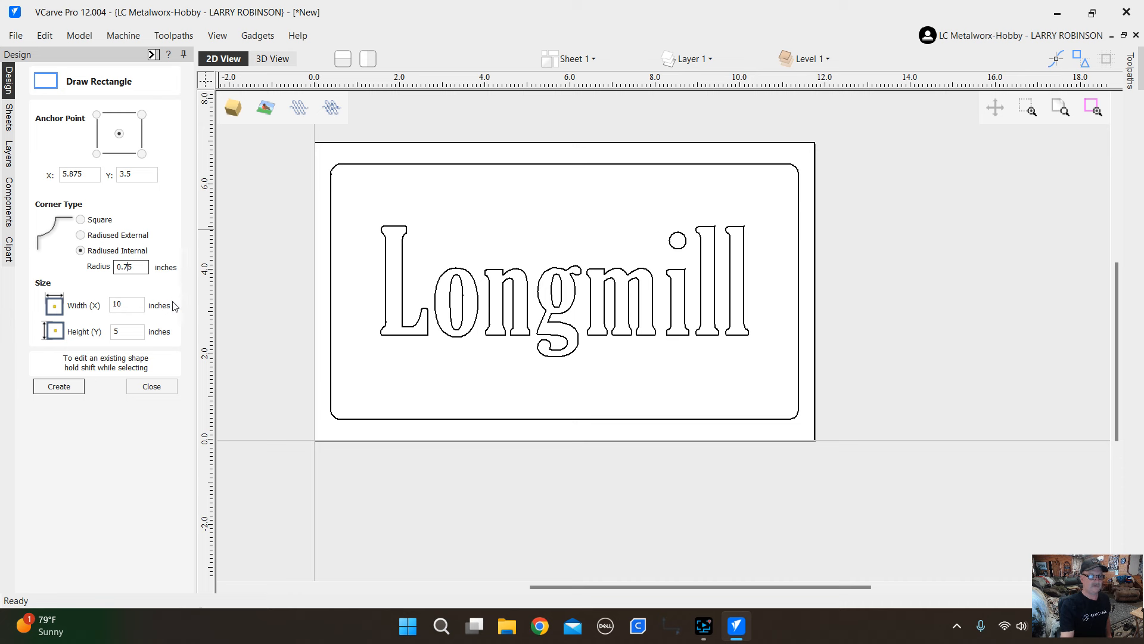
click(65, 388)
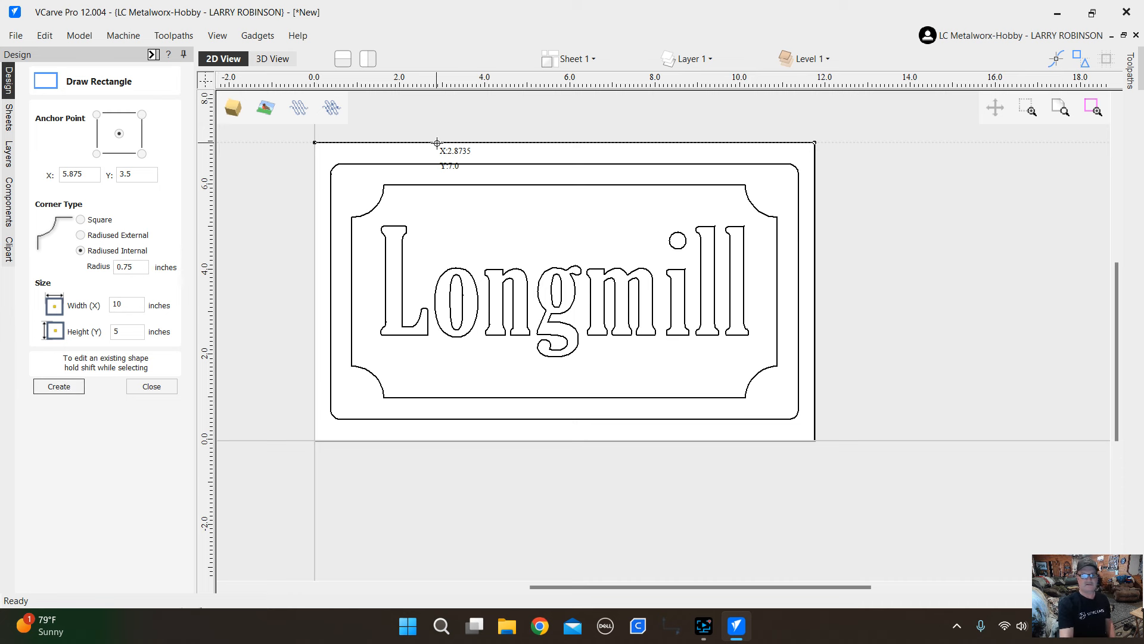
click(152, 386)
Draw four 0.2 inch diameter circles in the inner rectangle's corner notches, centered at X 0.875 and 10.875, Y 1 and 6.
scroll(819, 266, down, 2)
scroll(766, 233, up, 1)
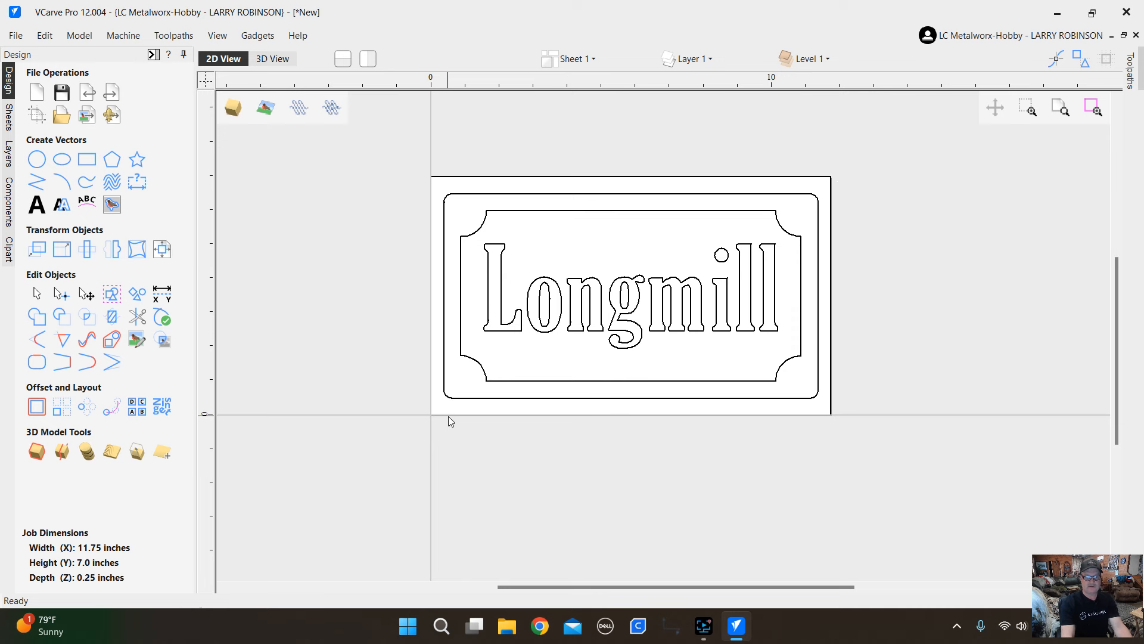
scroll(444, 411, up, 3)
scroll(424, 407, down, 5)
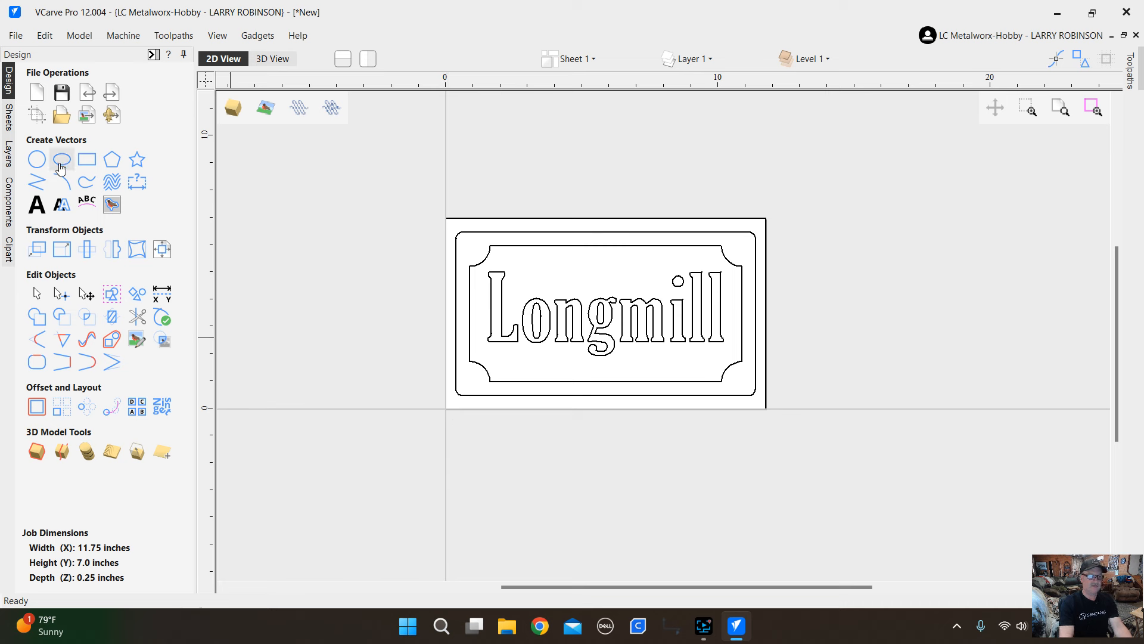
click(34, 162)
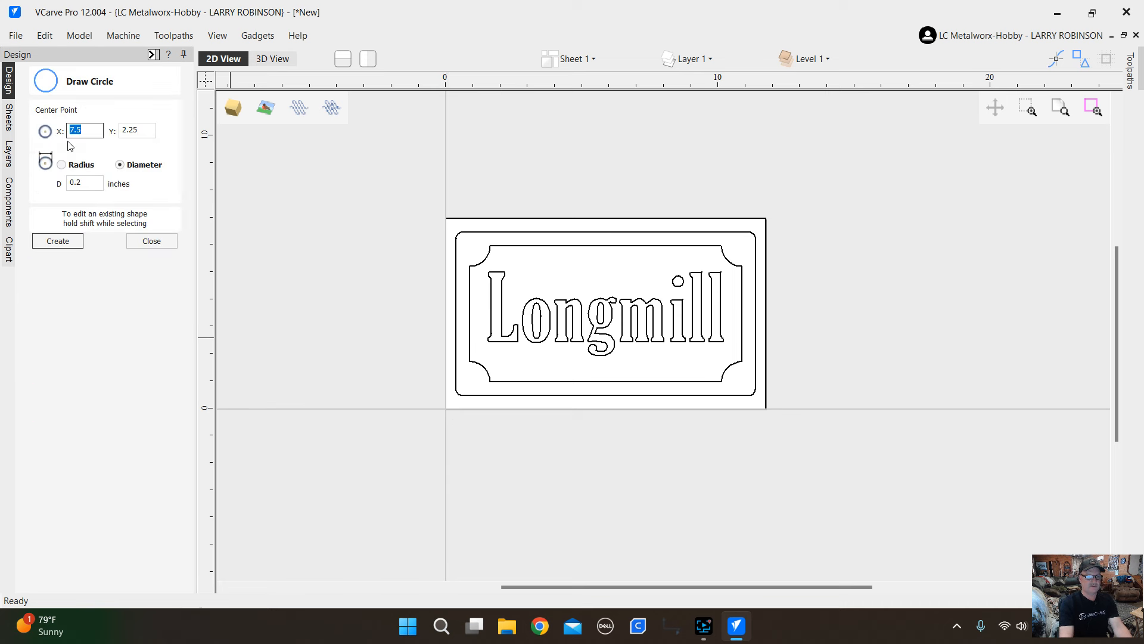
click(81, 184)
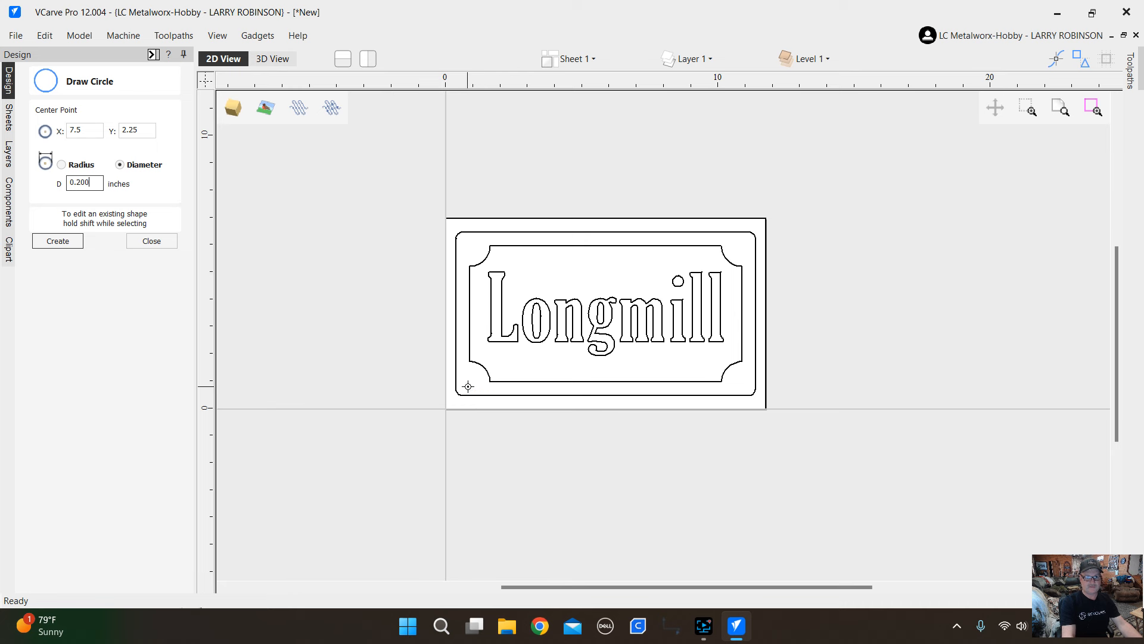
click(471, 384)
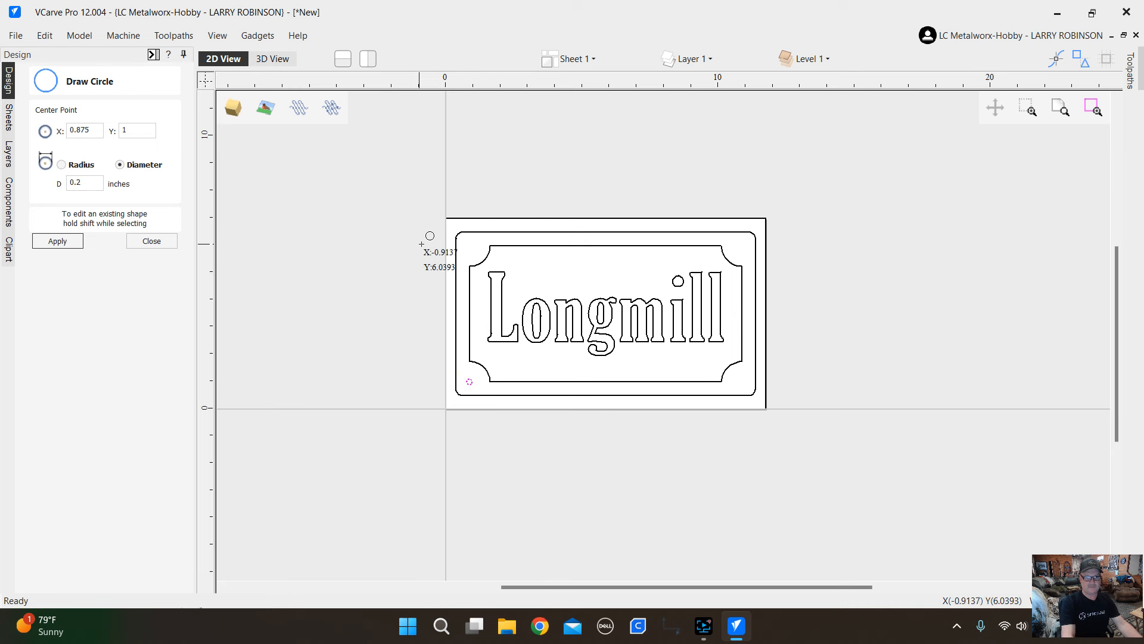
click(468, 247)
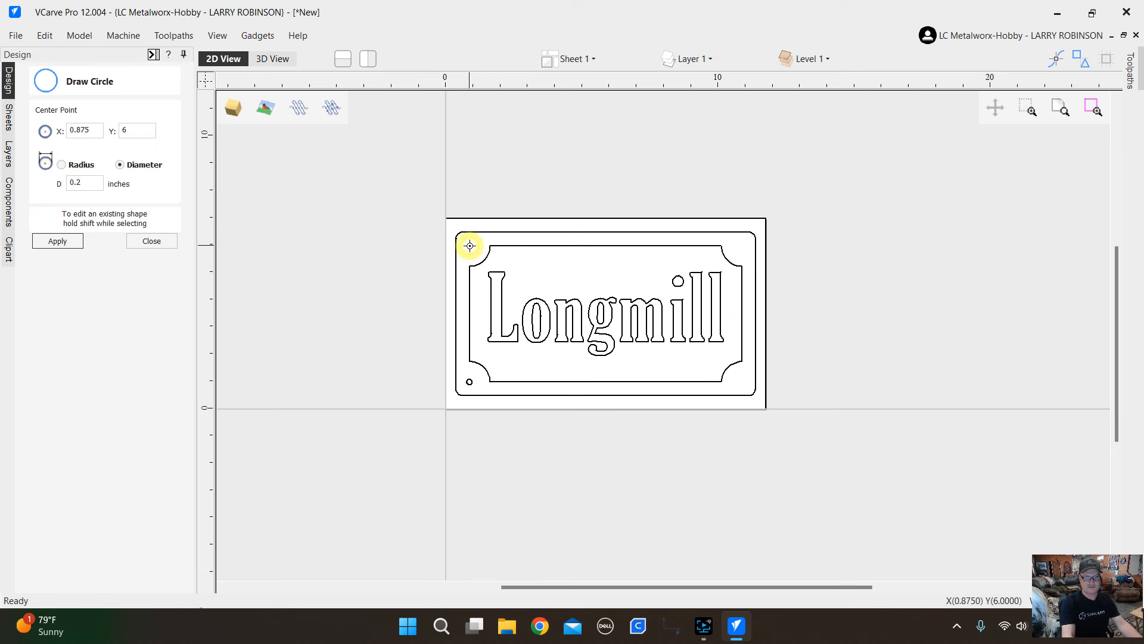
click(744, 246)
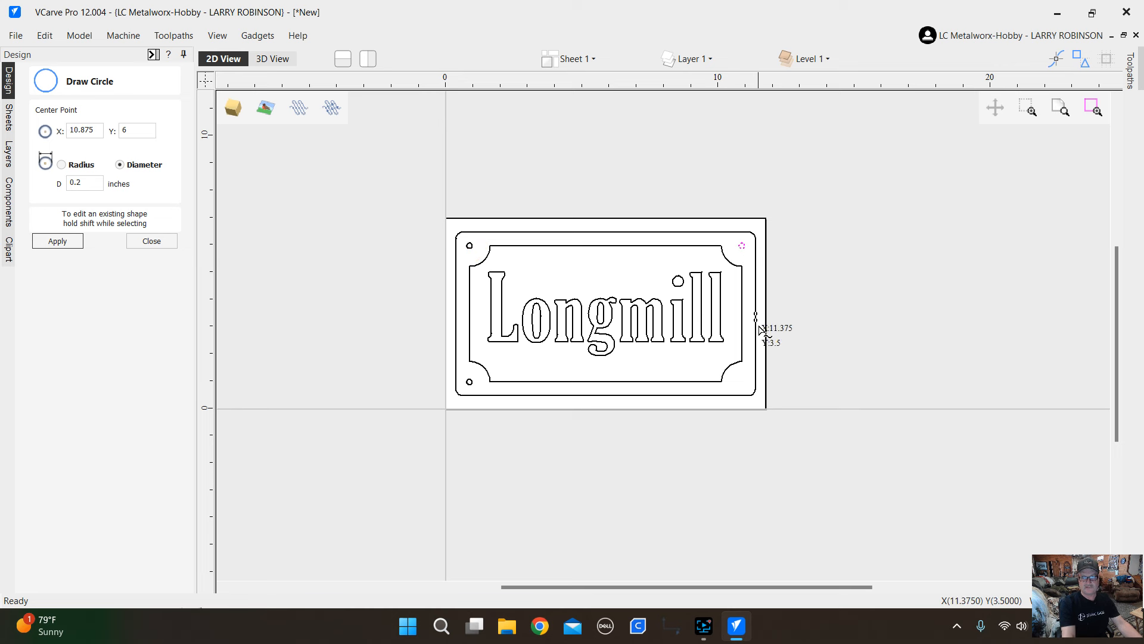
click(741, 381)
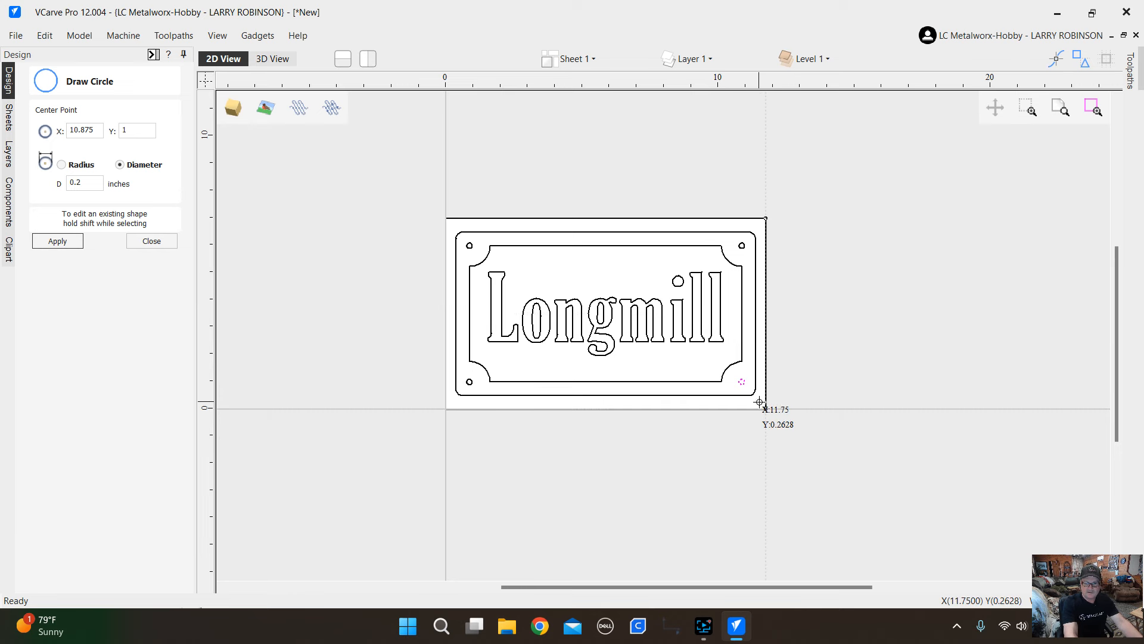
Try moving the selected lower-right 0.2 inch circle to a center point of X 0.5, Y 0.5.
scroll(760, 402, up, 3)
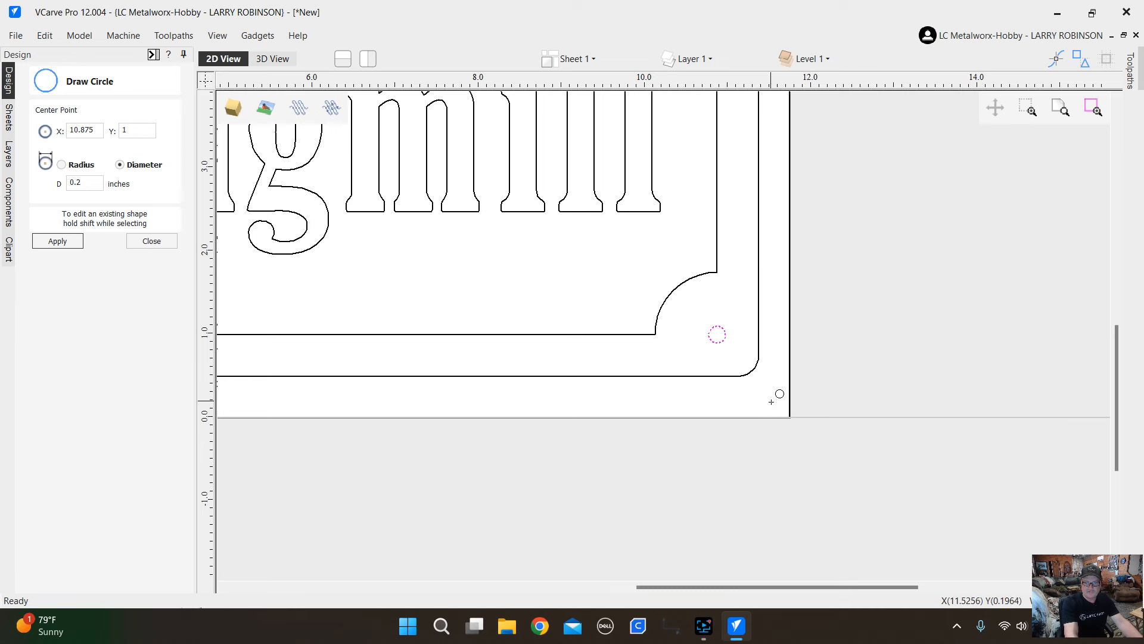
scroll(786, 393, down, 4)
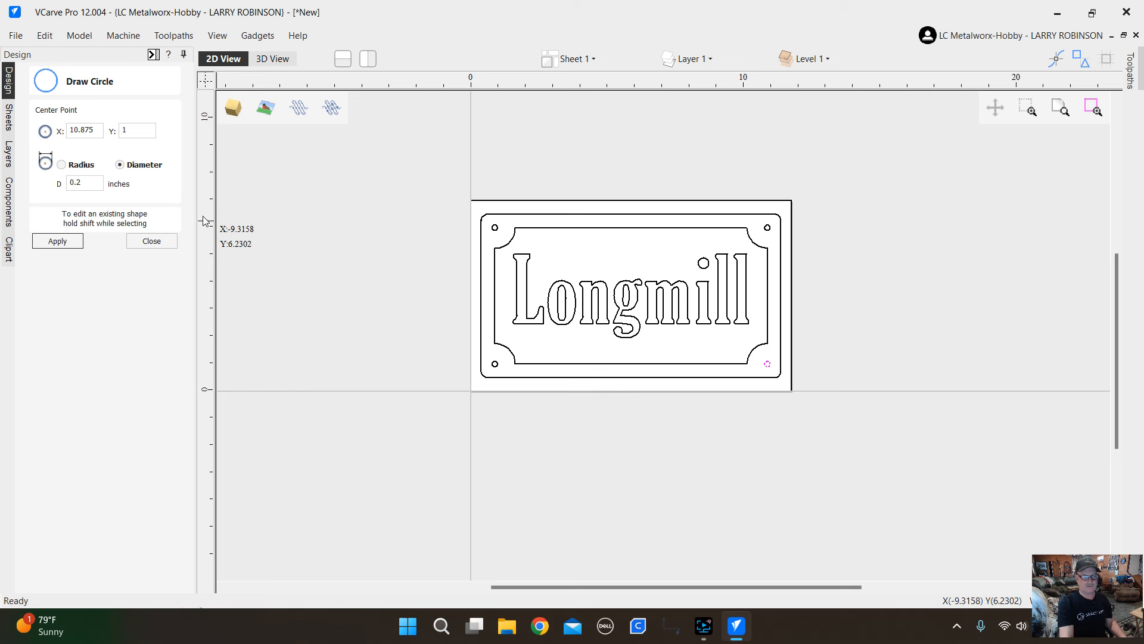
click(99, 130)
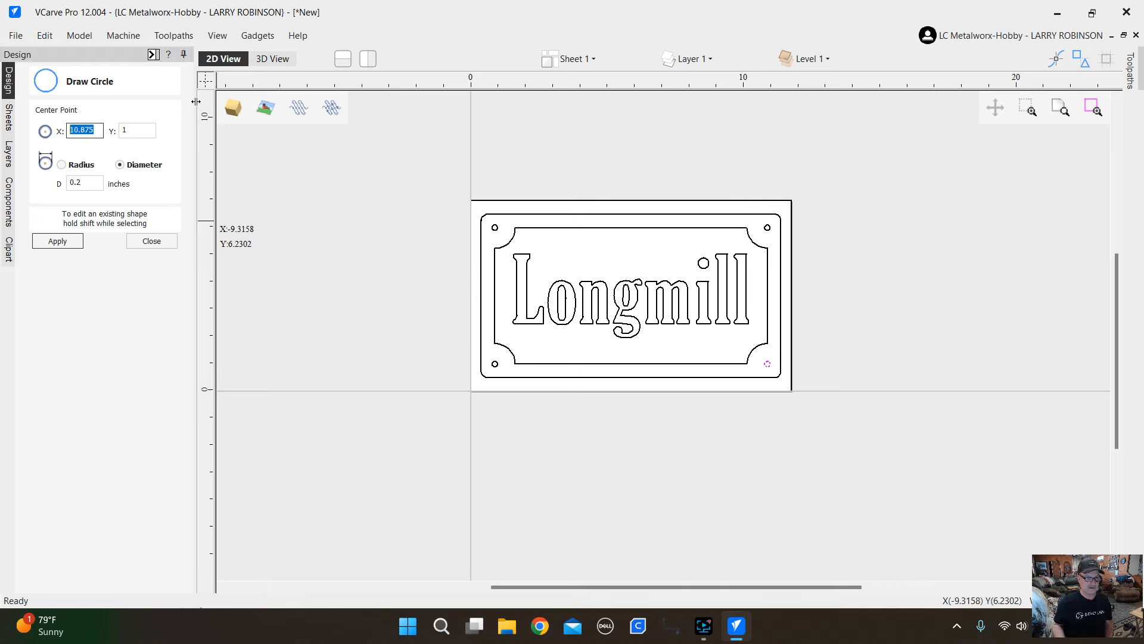
text(.5)
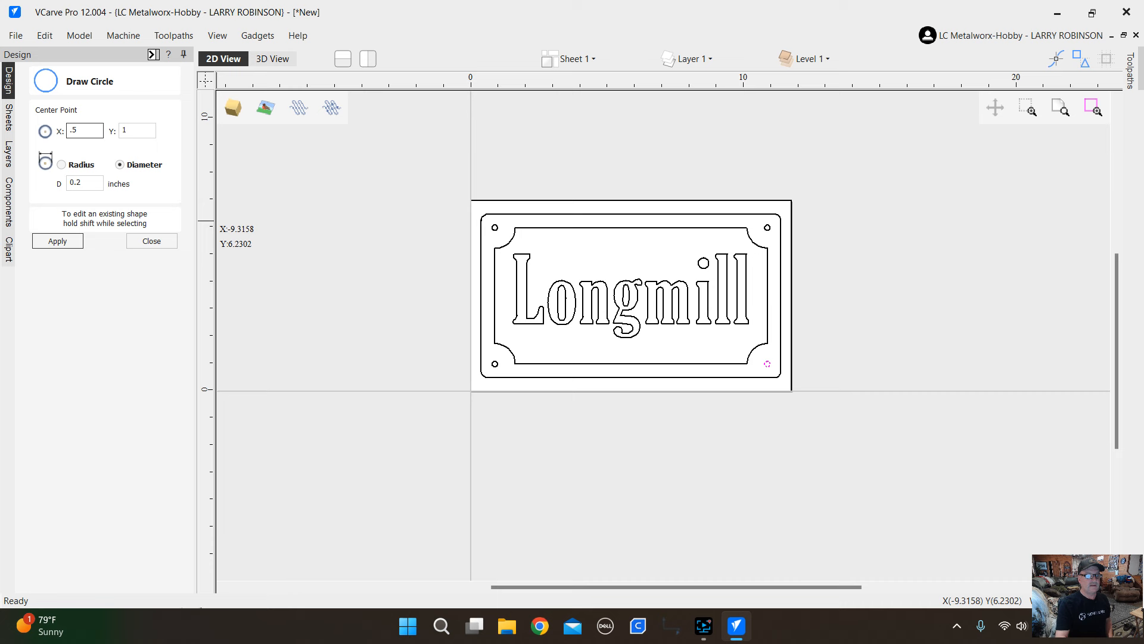
click(142, 131)
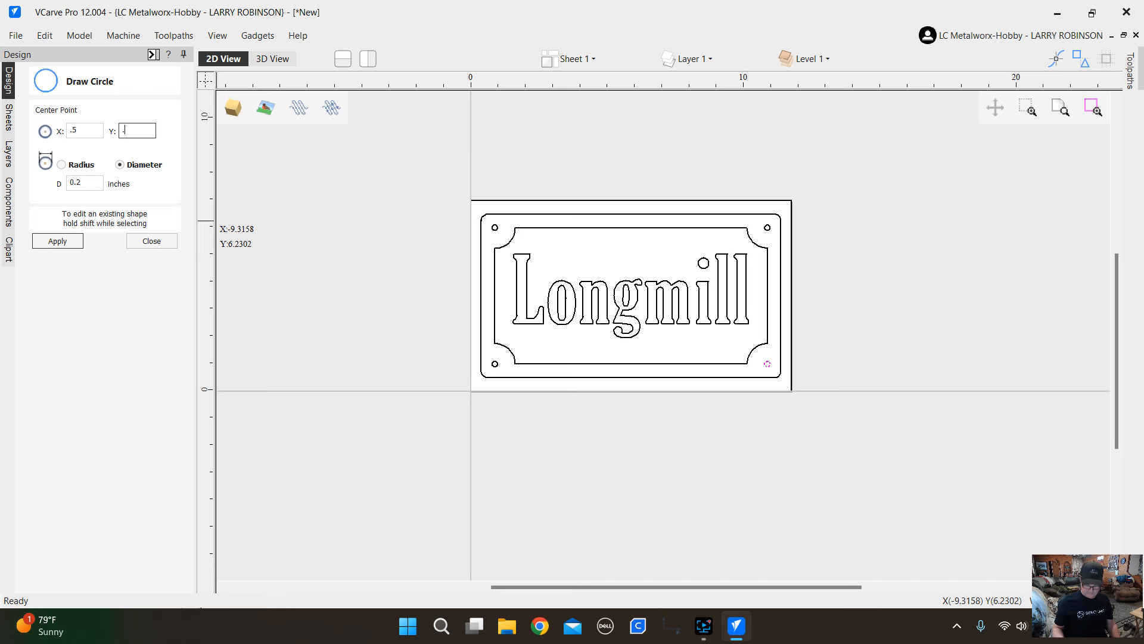
text(.5)
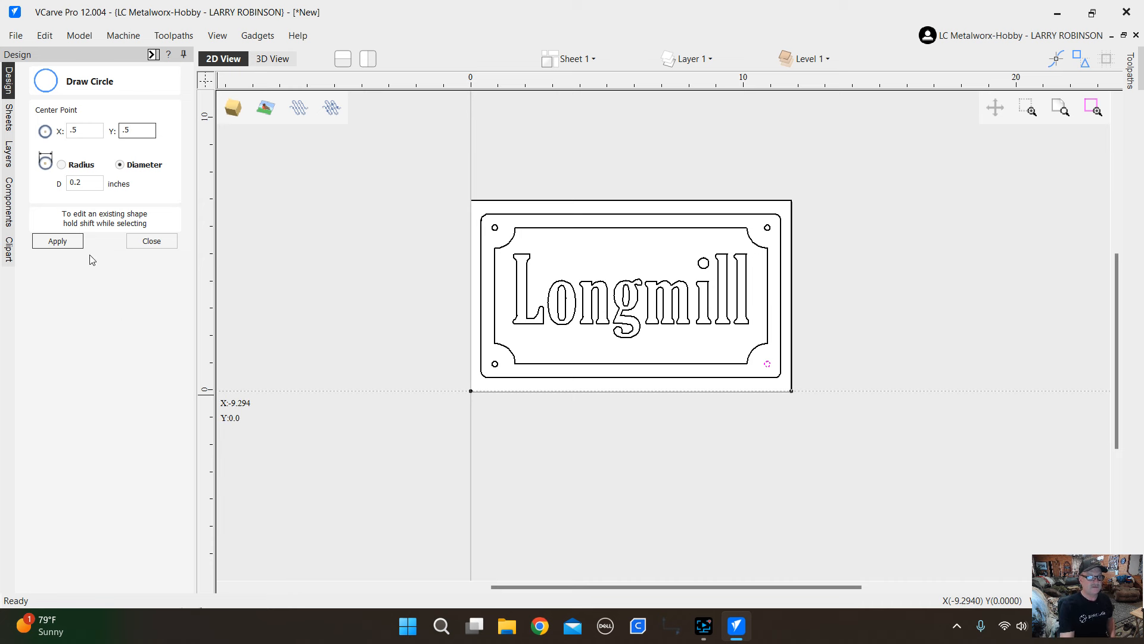
click(64, 240)
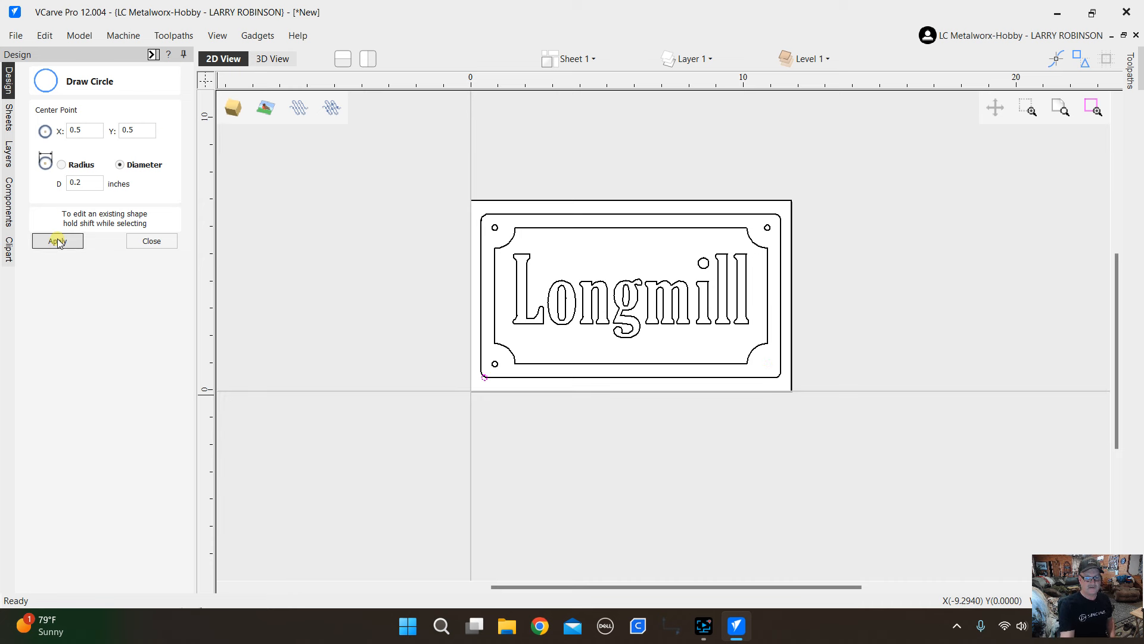
scroll(441, 398, up, 3)
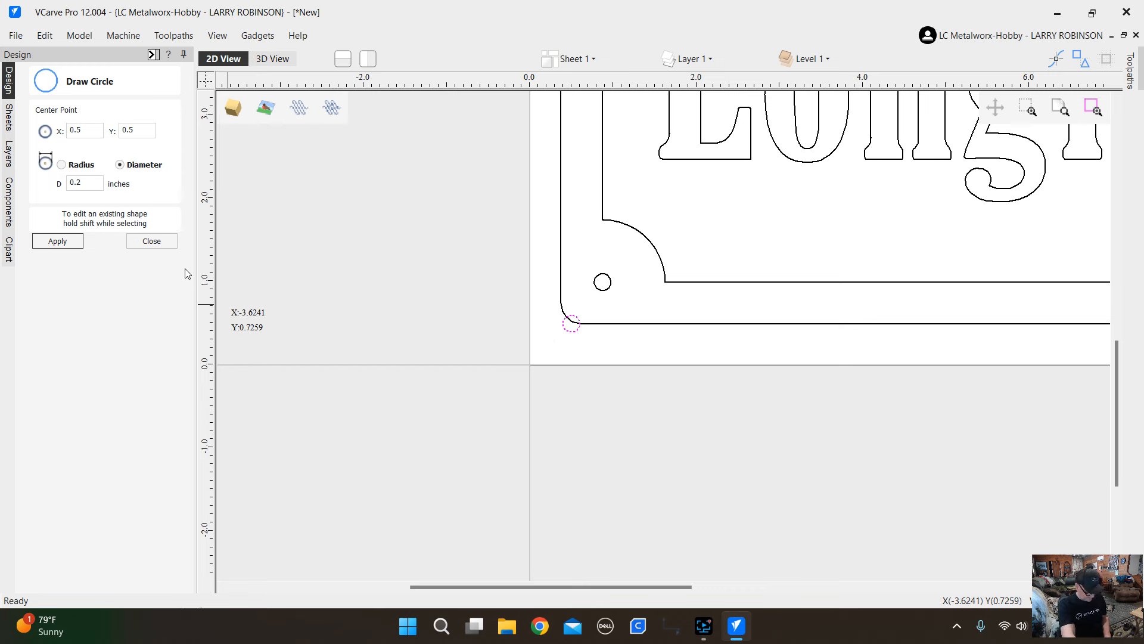
Undo the last circle move and recenter the lower-right 0.2 inch circle at X 0.3, Y 0.3, outside the border.
click(81, 182)
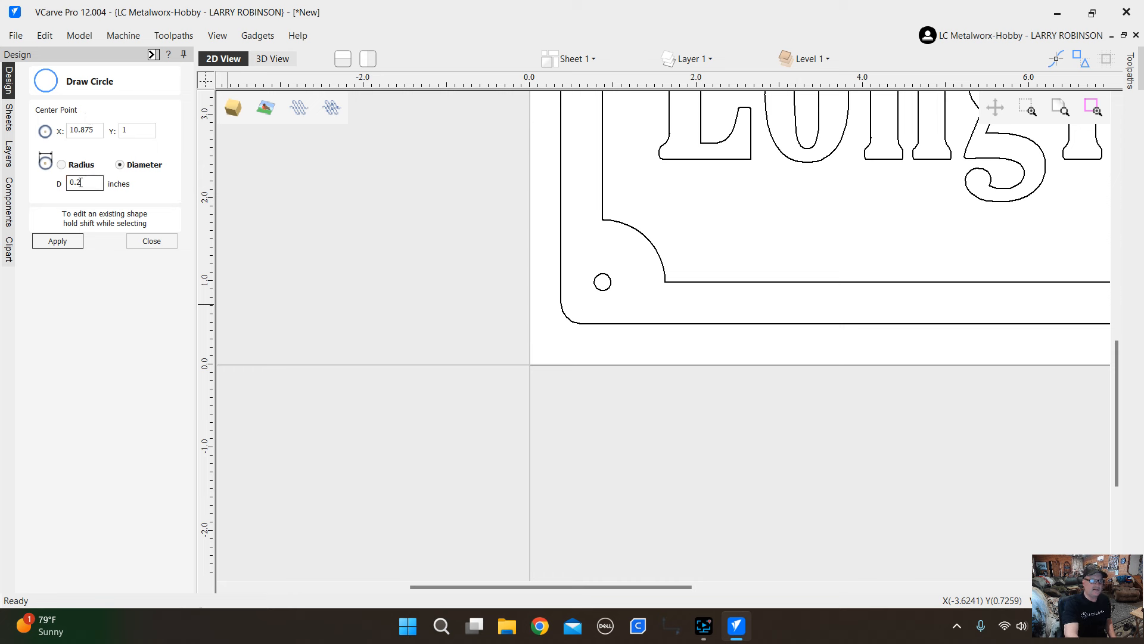
drag(95, 130, 54, 133)
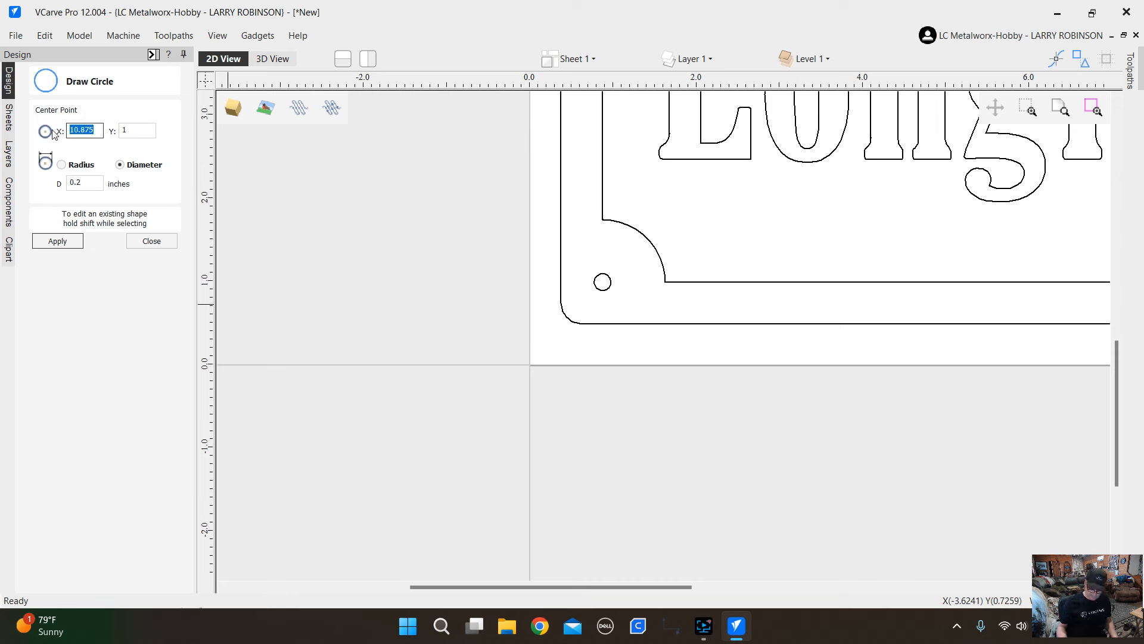
text(.3)
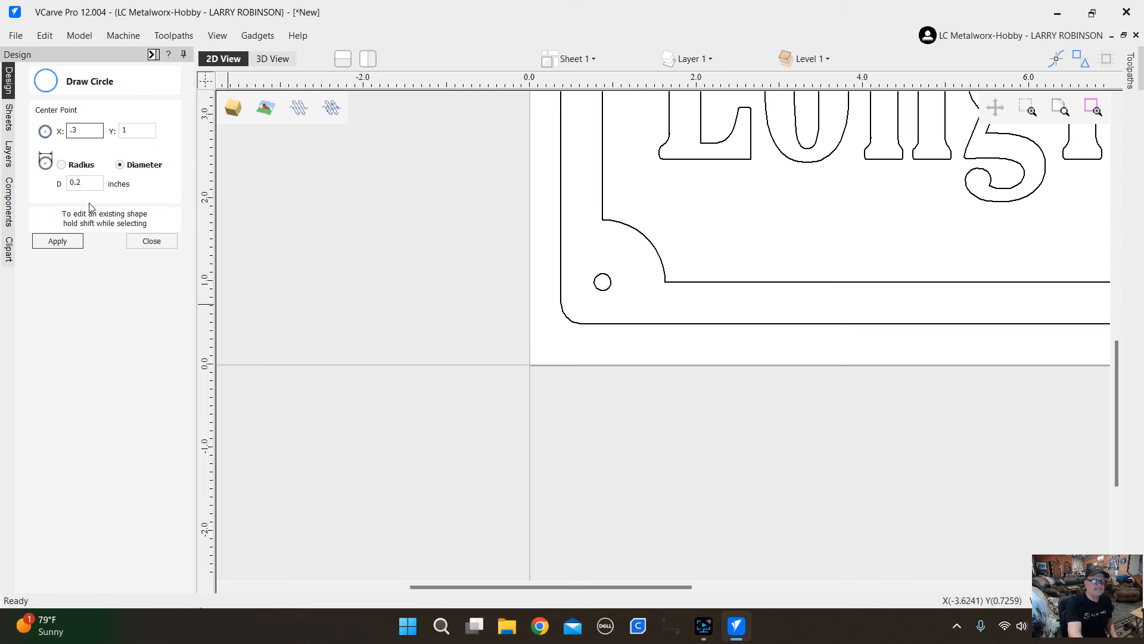
click(135, 131)
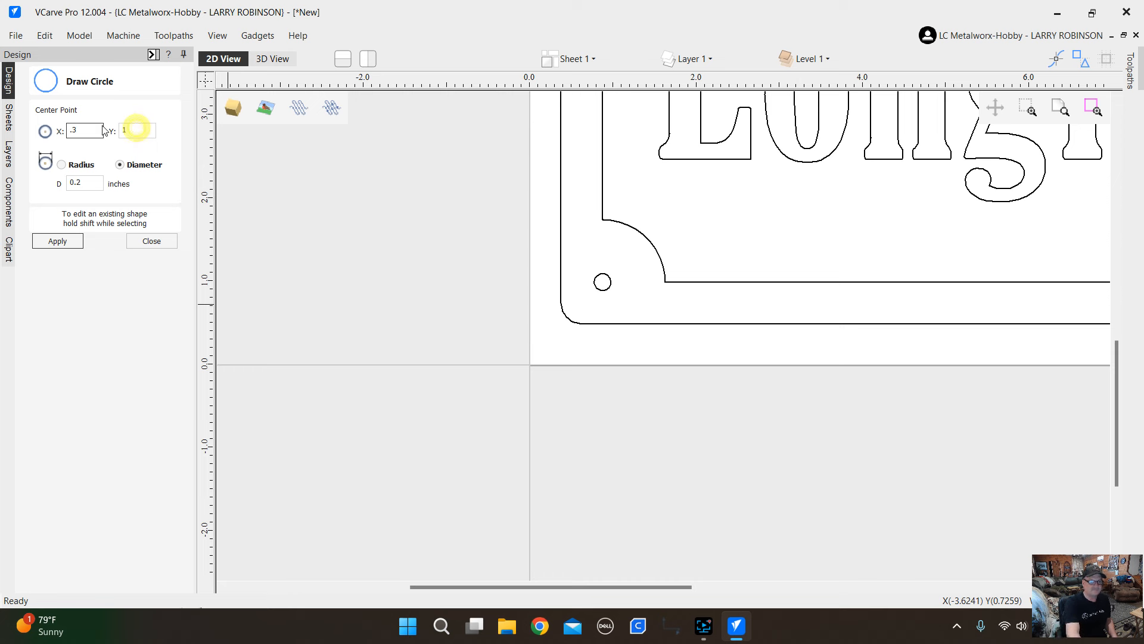
click(130, 134)
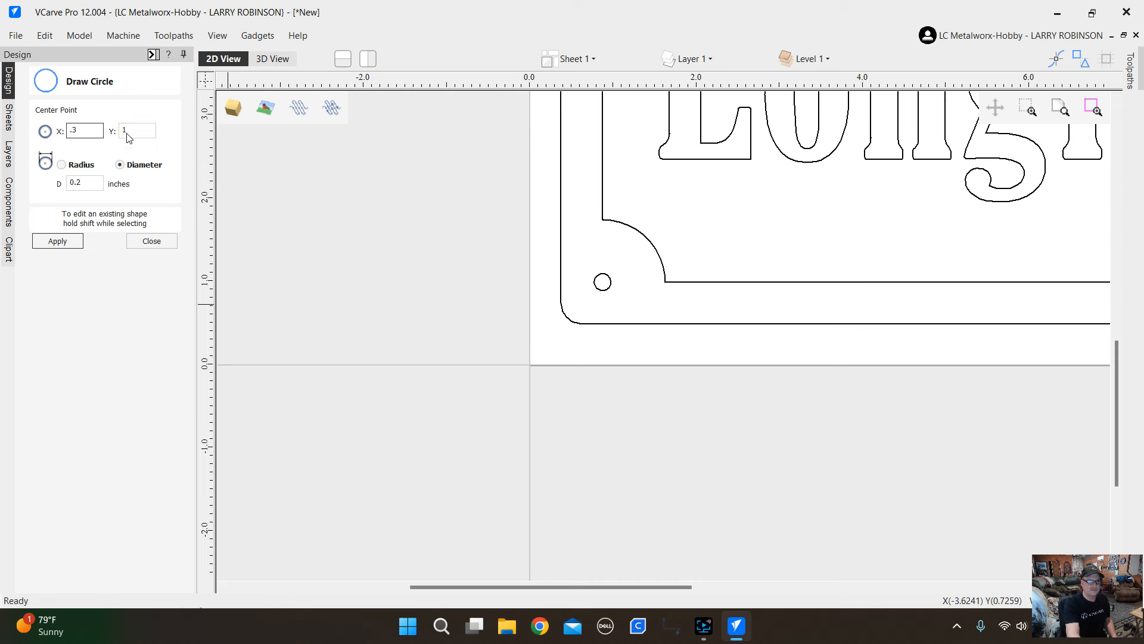
click(130, 134)
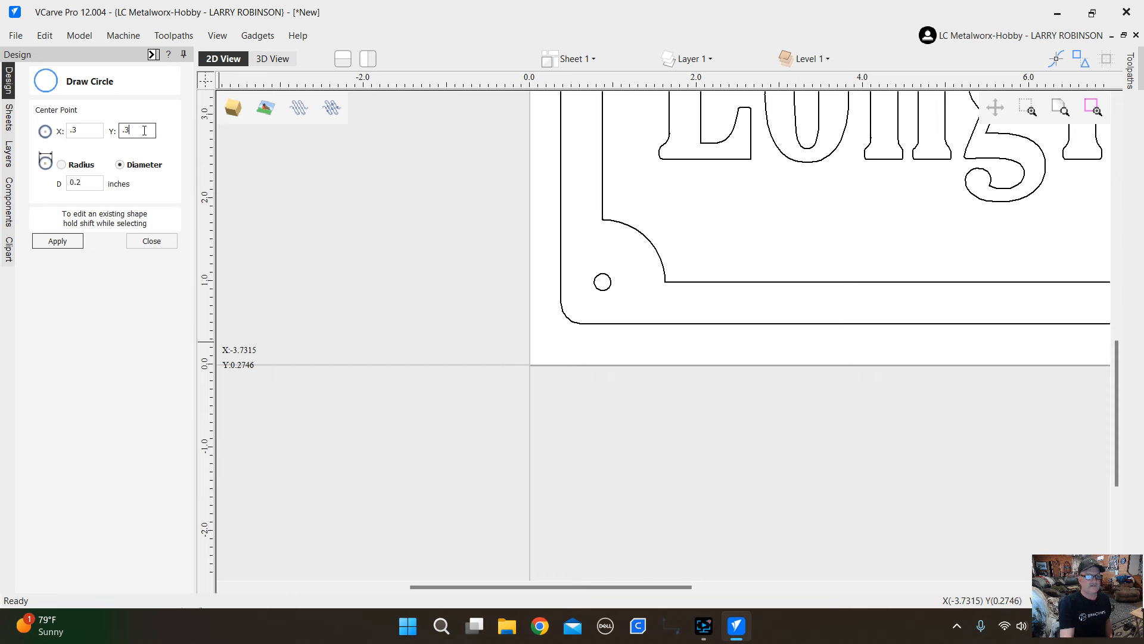
click(58, 242)
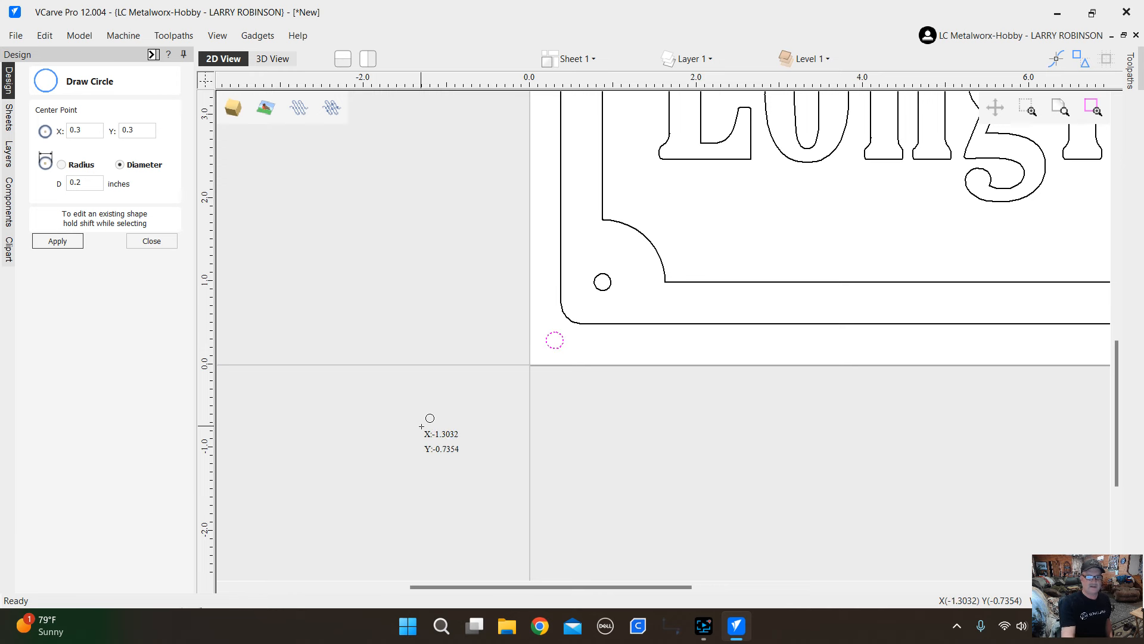
Try moving the selected circle up to the job's upper-left corner with its center at Y 6.7.
scroll(421, 426, down, 3)
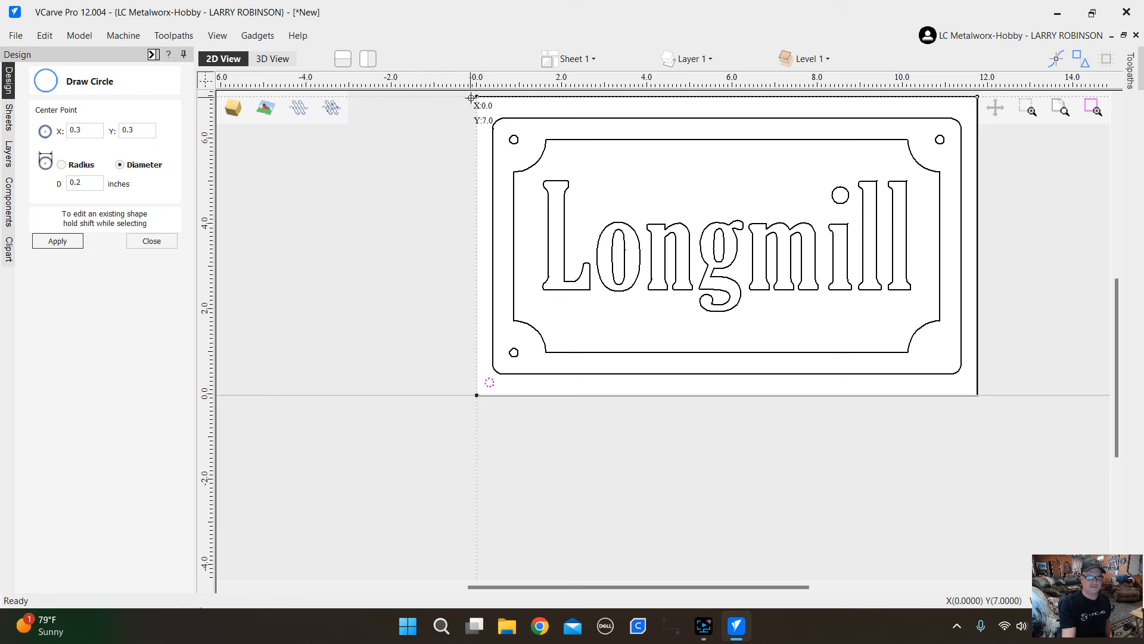
click(141, 130)
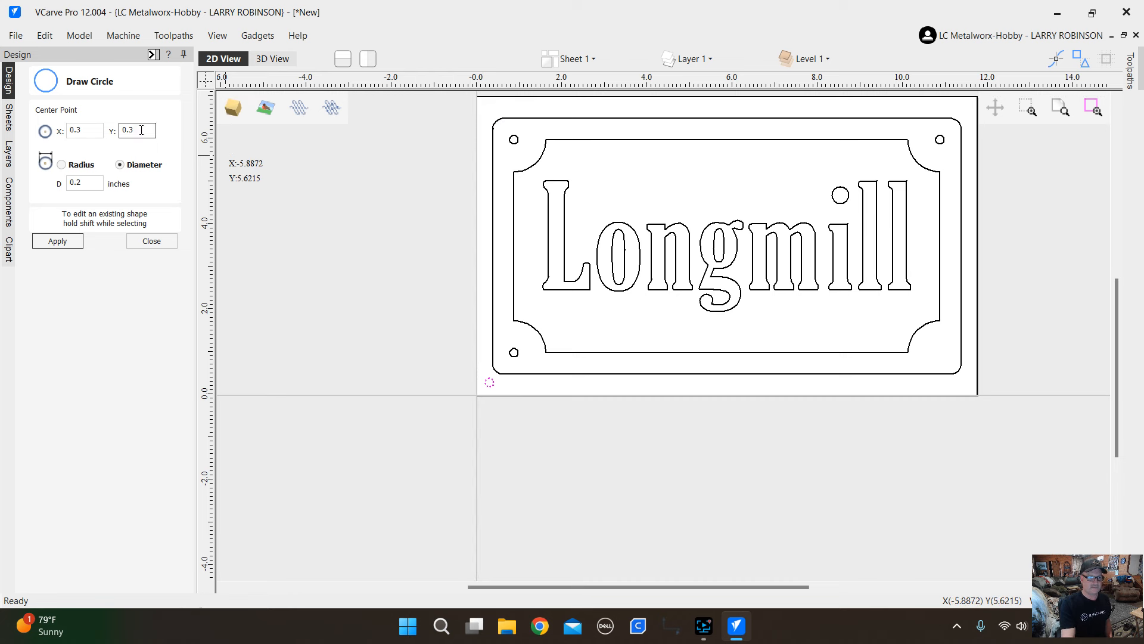
double_click(139, 130)
text(6.7)
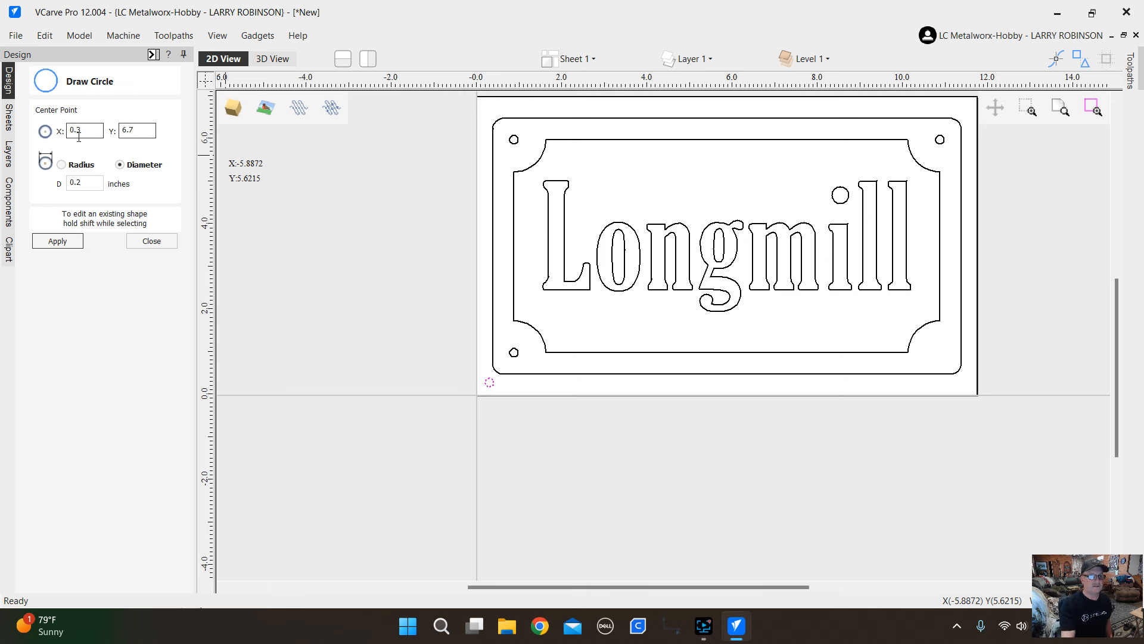
click(64, 243)
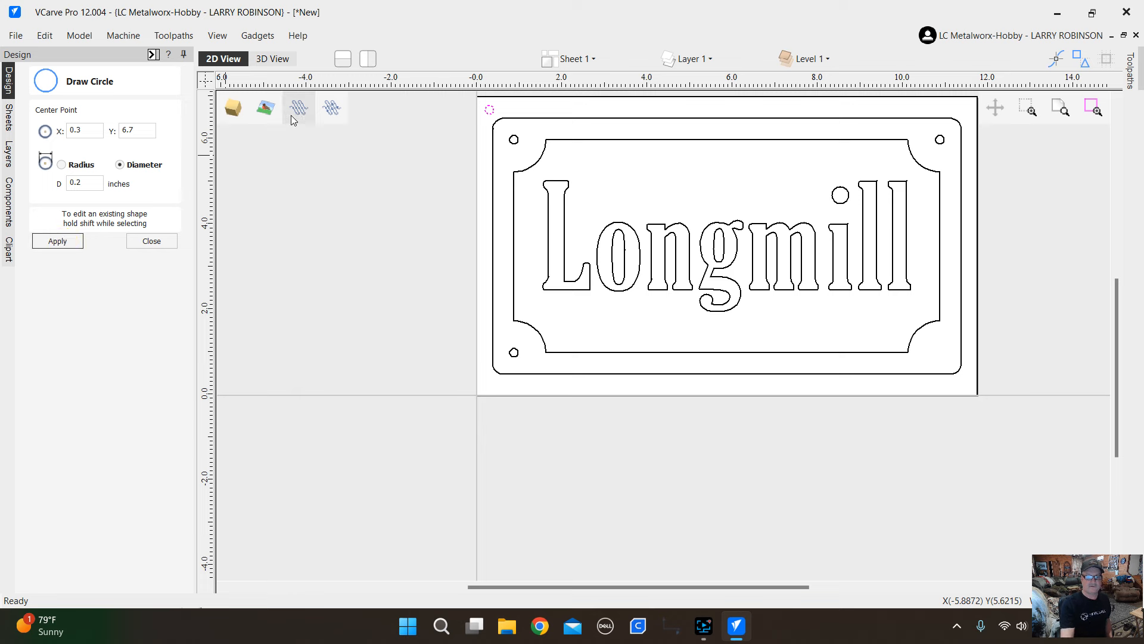
scroll(537, 320, down, 2)
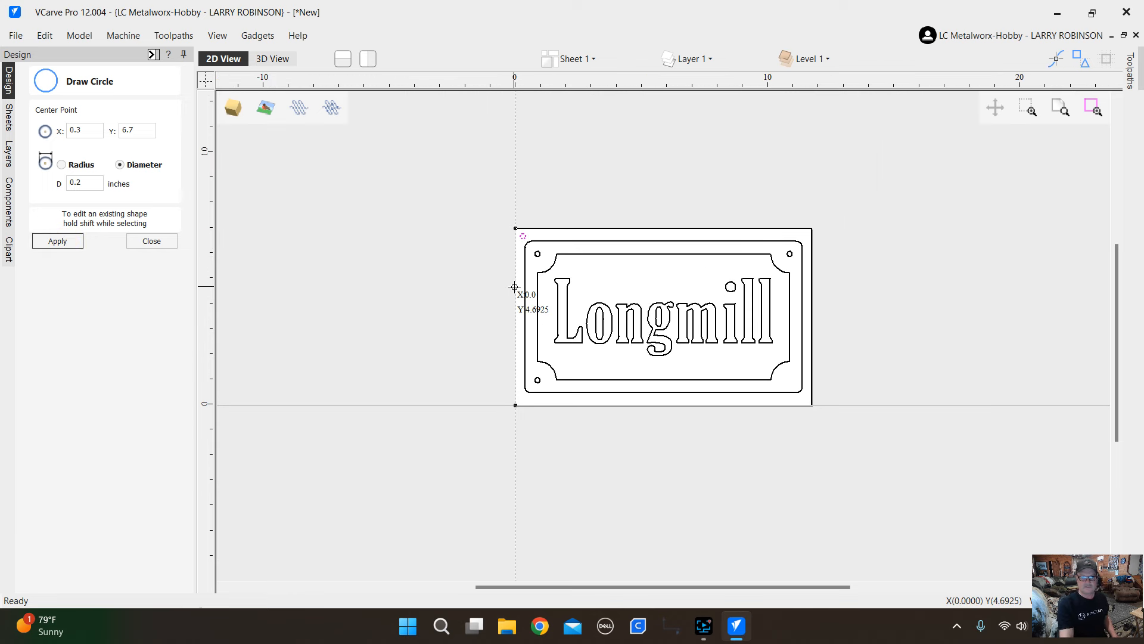
scroll(511, 288, up, 1)
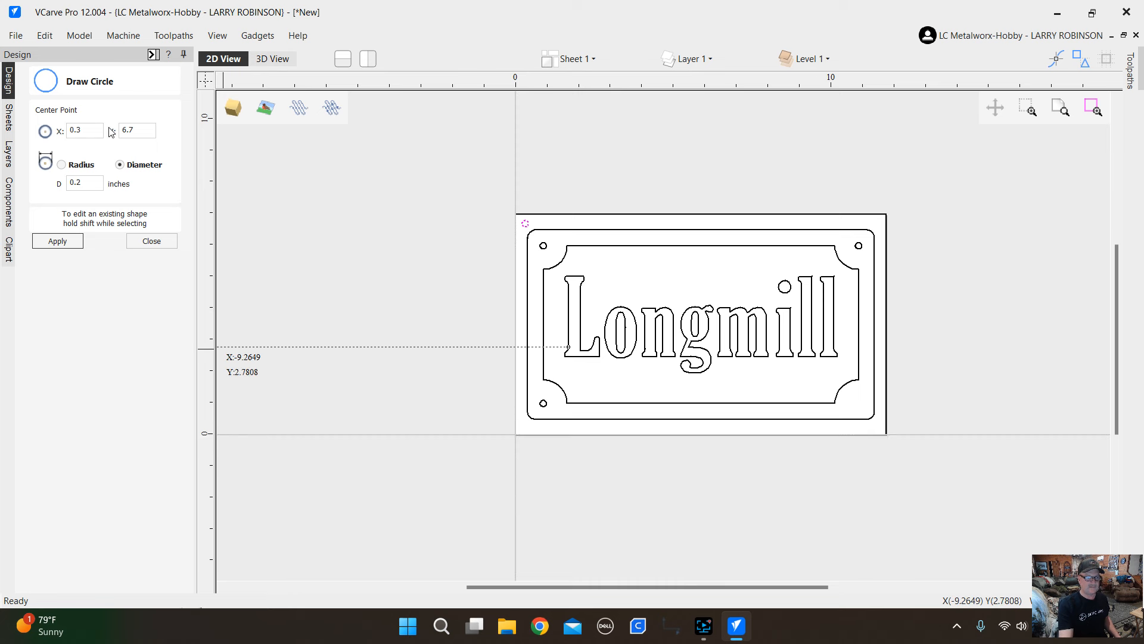
Return the selected circle to a center Y of 0.3 and finish drawing circles.
click(128, 130)
key(BackSpace)
key(BackSpace)
key(BackSpace)
text(0.3)
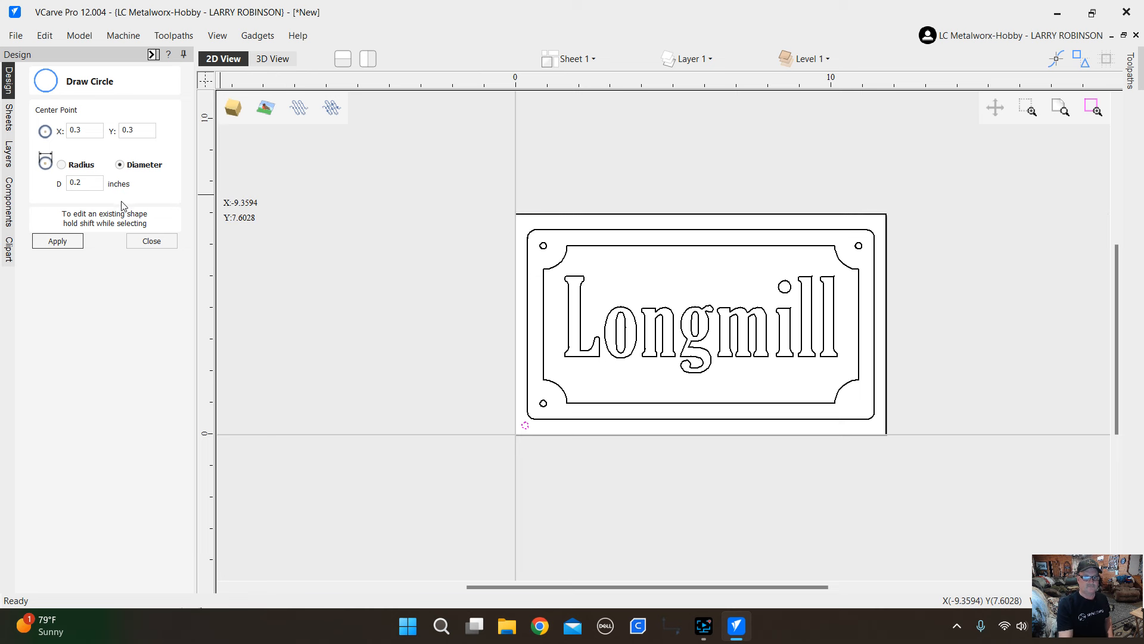
click(151, 240)
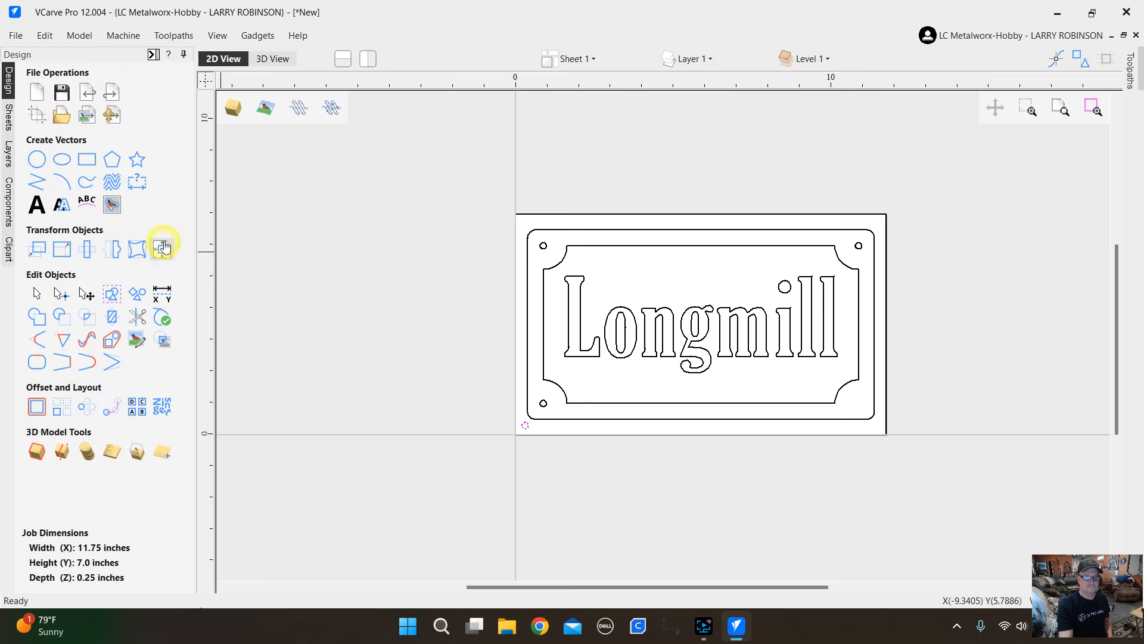
Create a horizontally flipped mirrored copy, in place, of the 0.2 inch circle outside the border at the job's lower-left corner.
click(441, 361)
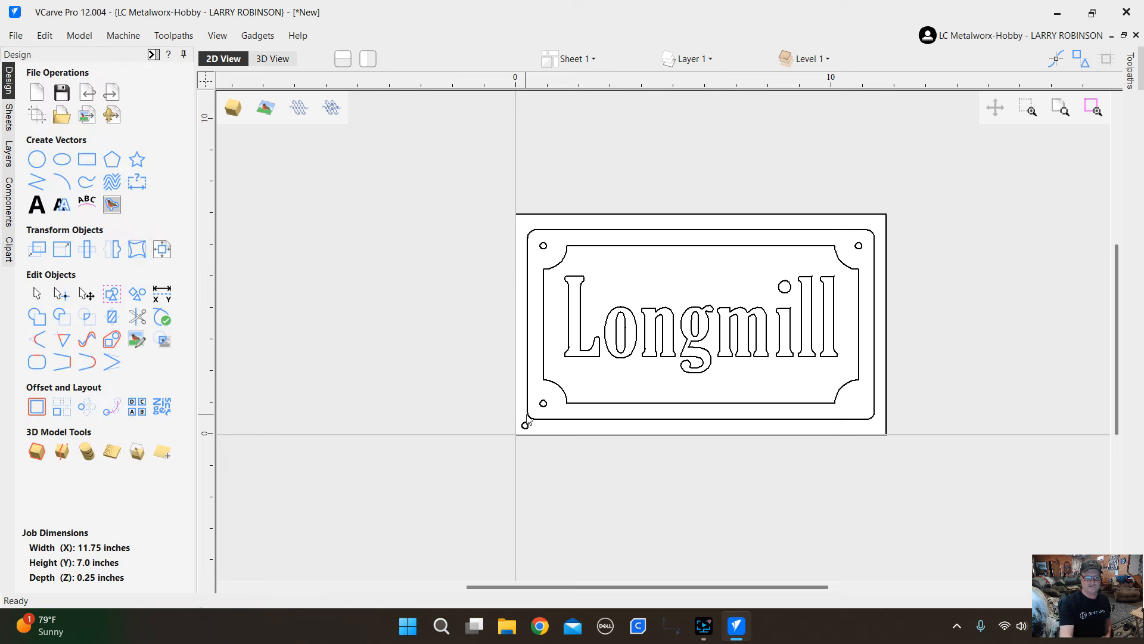
click(524, 423)
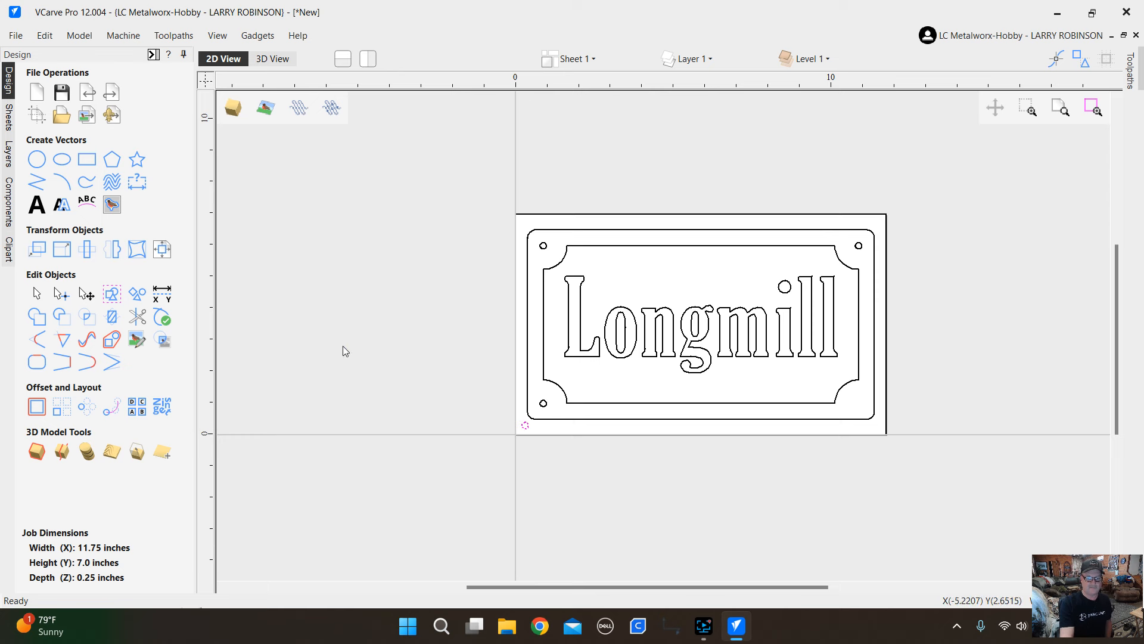
click(114, 249)
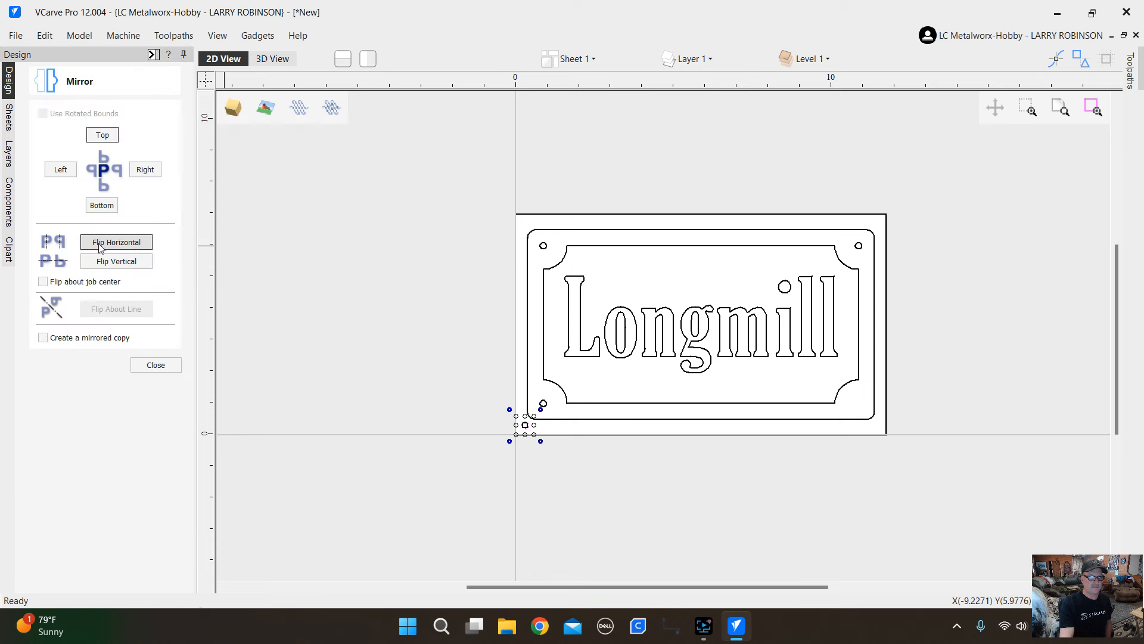
click(43, 338)
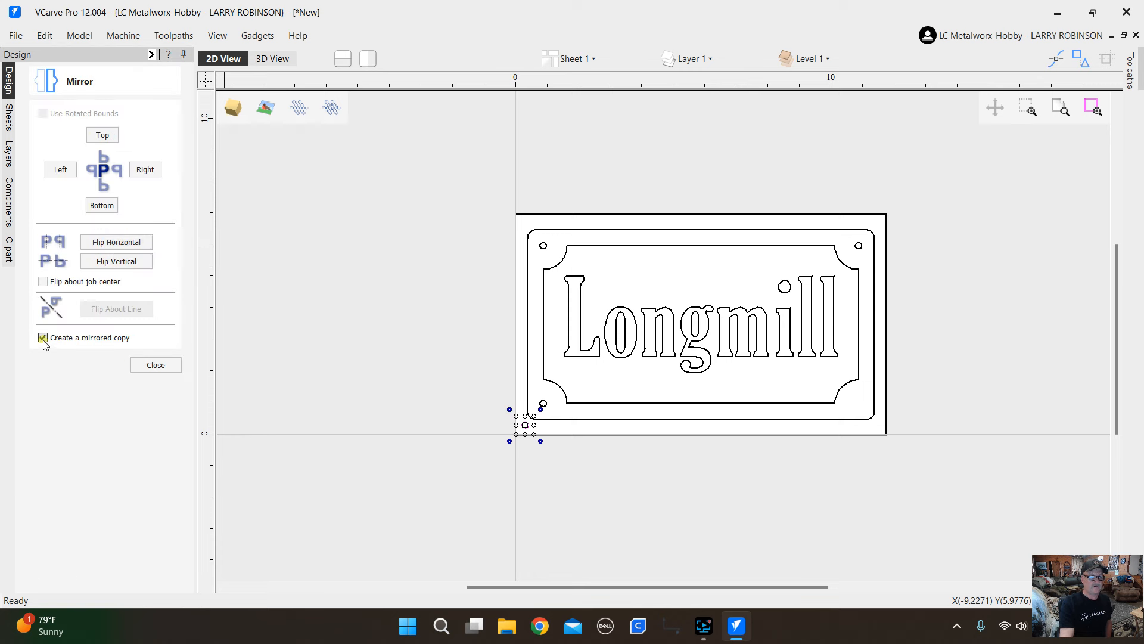
click(132, 243)
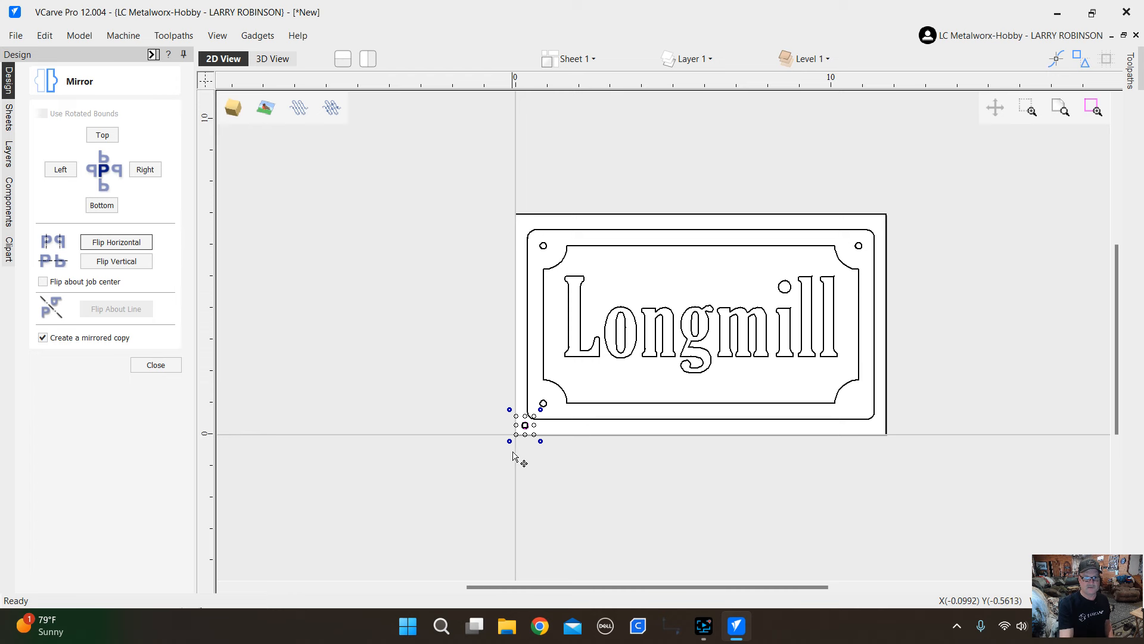
scroll(522, 448, up, 3)
scroll(542, 401, up, 2)
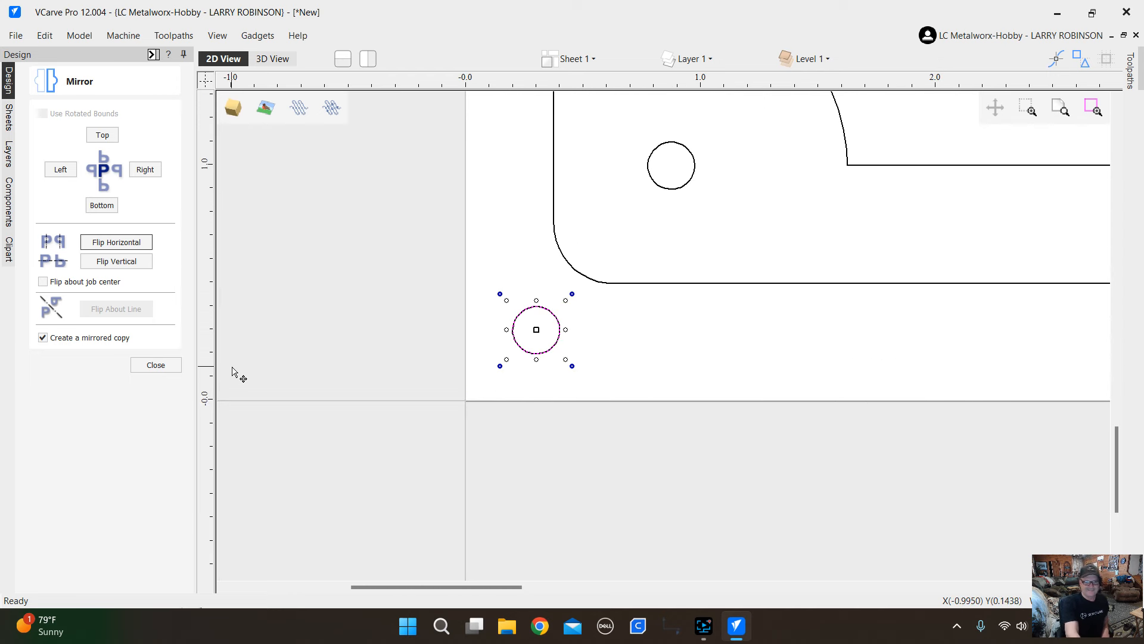
scroll(227, 372, down, 2)
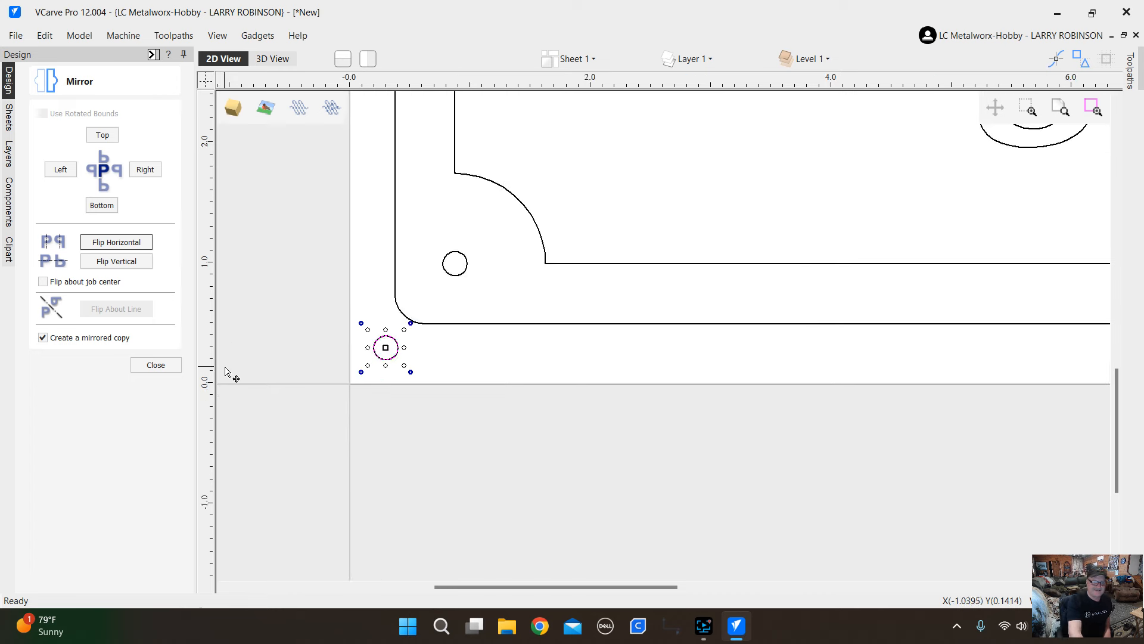
click(156, 366)
Move the copied circle to the job's upper-left corner with its center at absolute X 0.3, Y 6.7.
scroll(385, 344, up, 3)
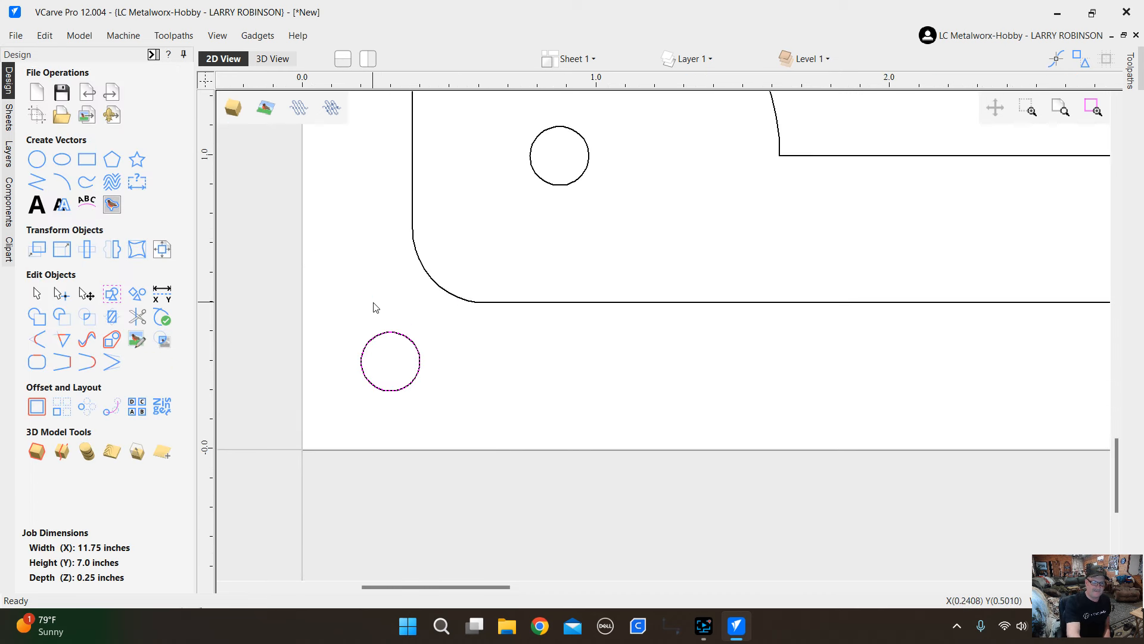
scroll(412, 359, up, 1)
scroll(408, 364, down, 2)
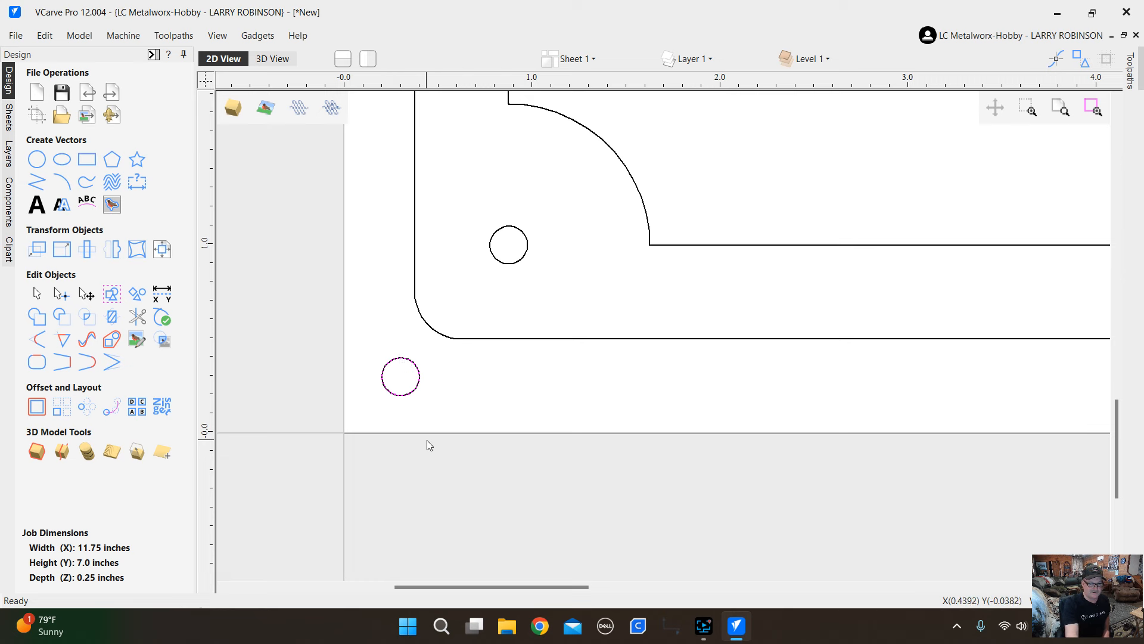
scroll(427, 446, down, 3)
scroll(477, 352, down, 2)
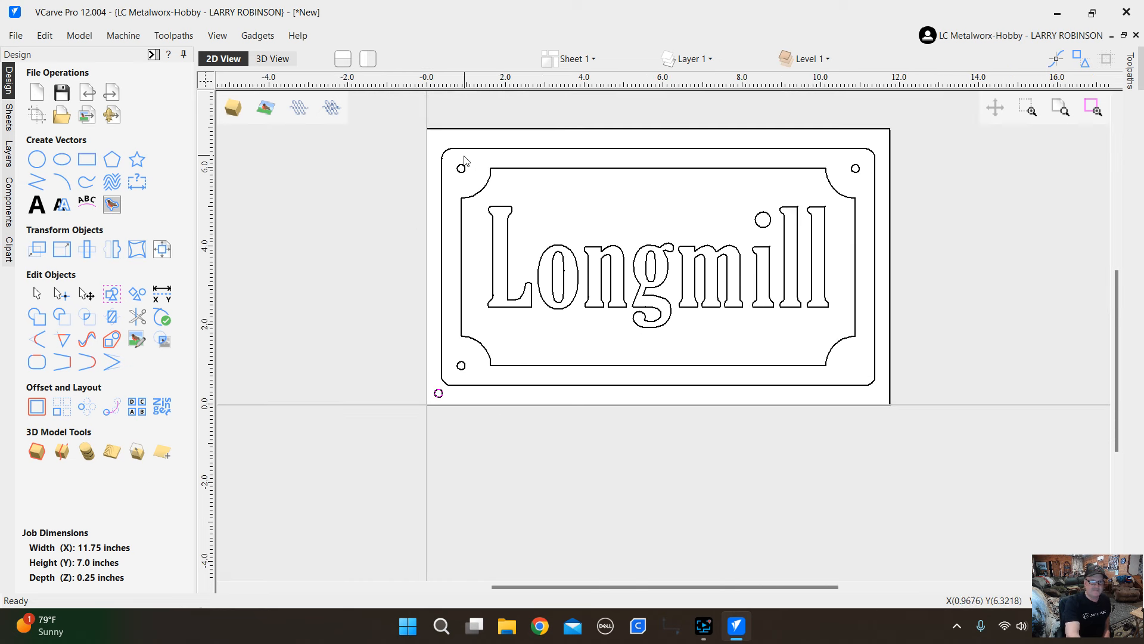
scroll(474, 160, up, 2)
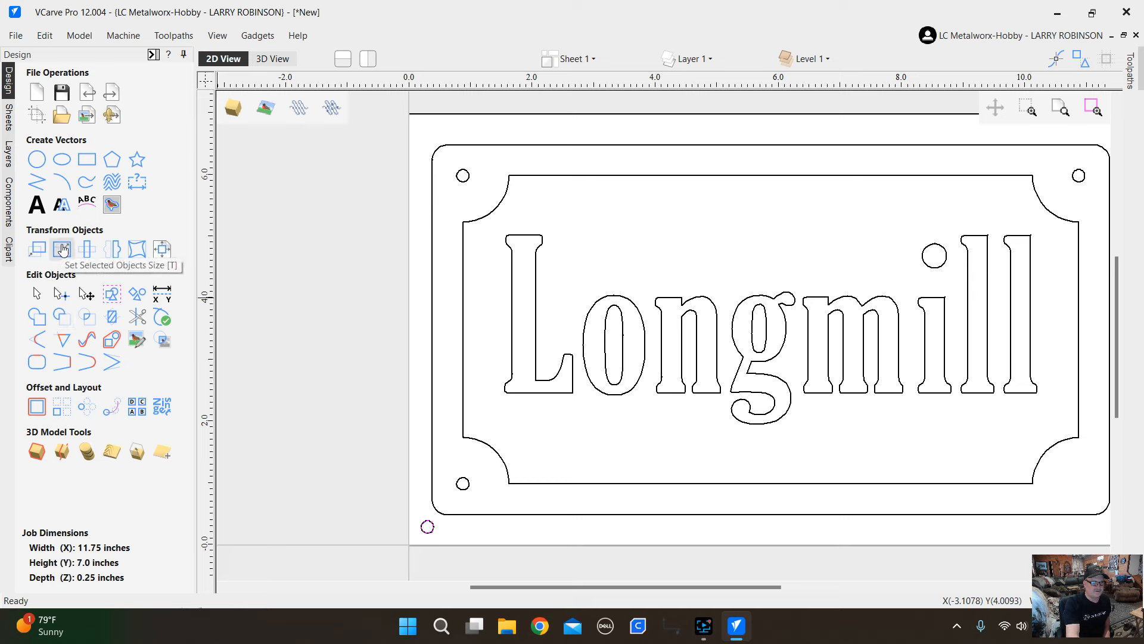
click(37, 249)
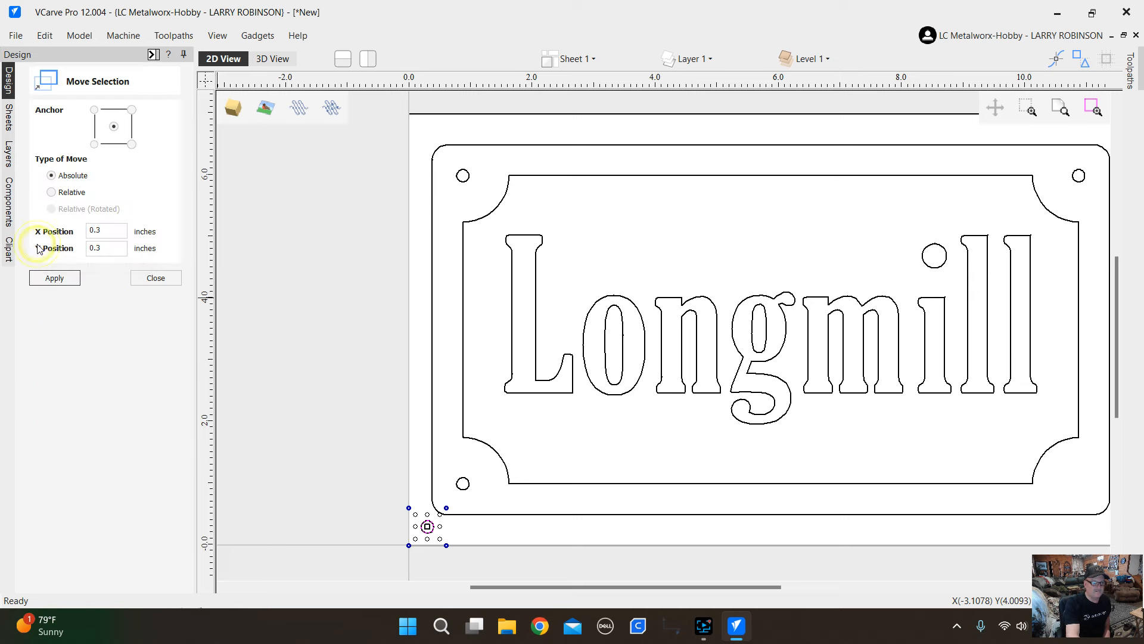
click(110, 248)
double_click(111, 248)
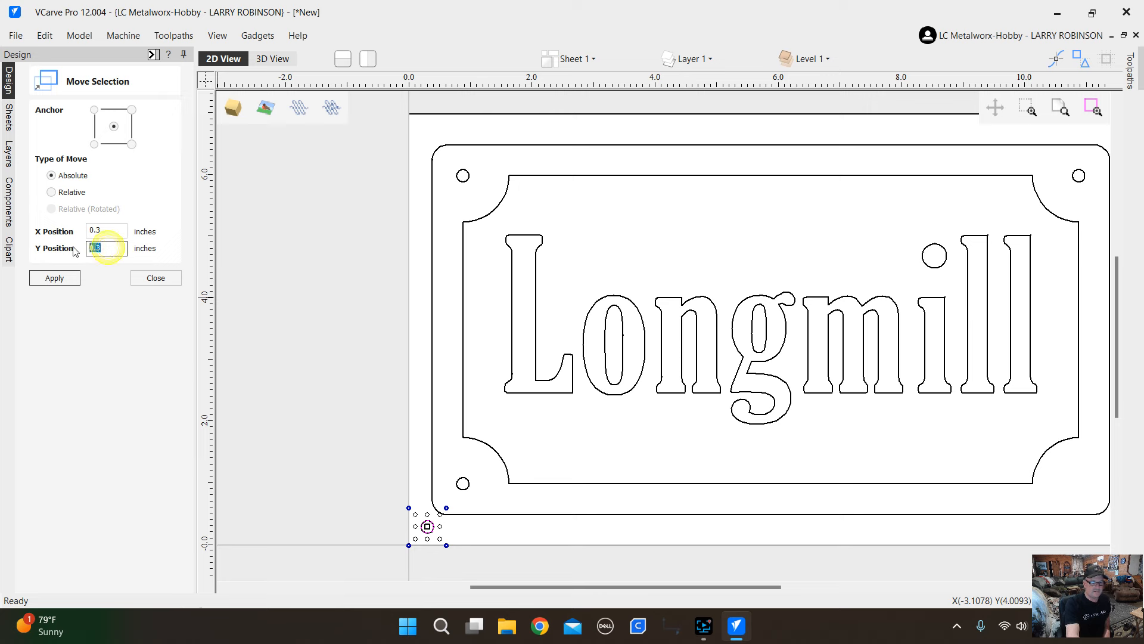
text(6.7)
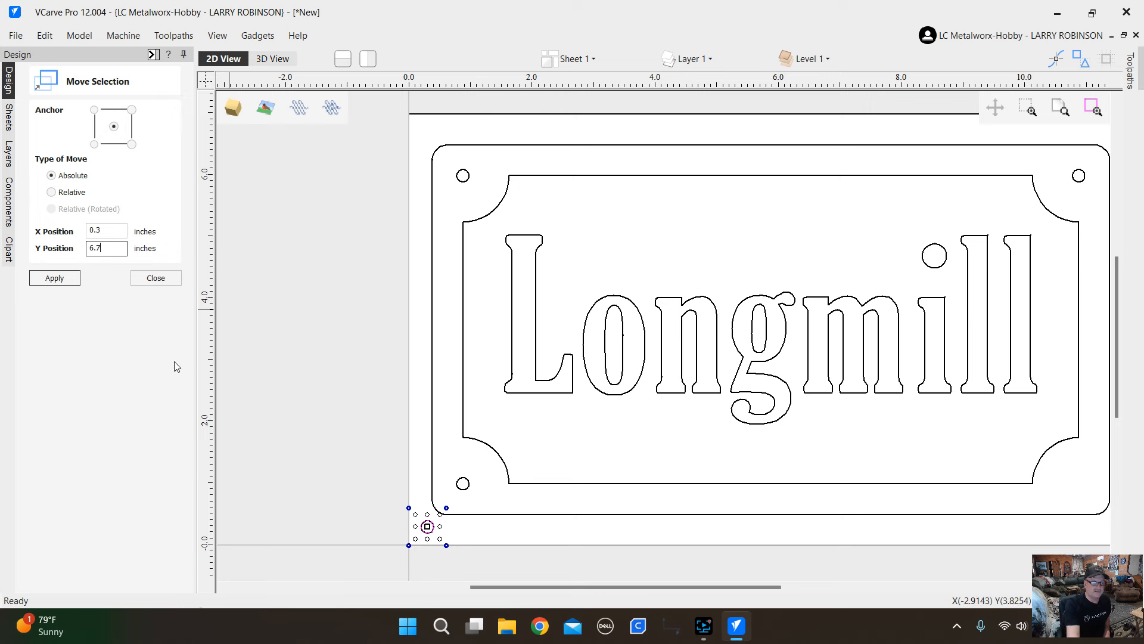
click(54, 277)
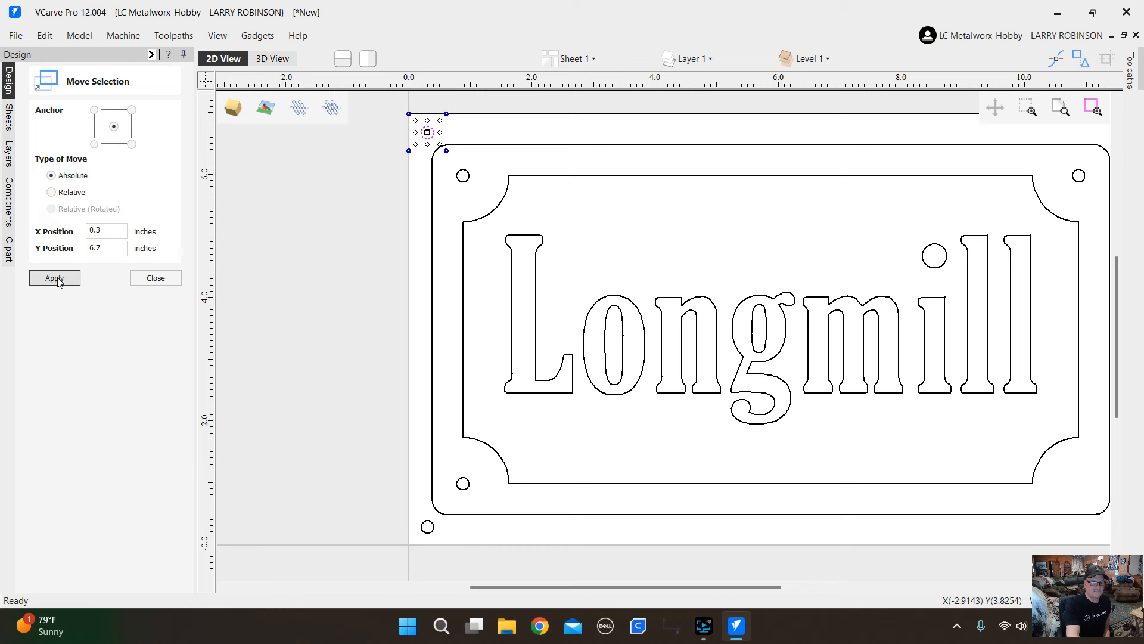
Try moving the upper-left circle toward the job's upper-right corner by entering 11.75-.3 as its X position.
scroll(325, 333, down, 2)
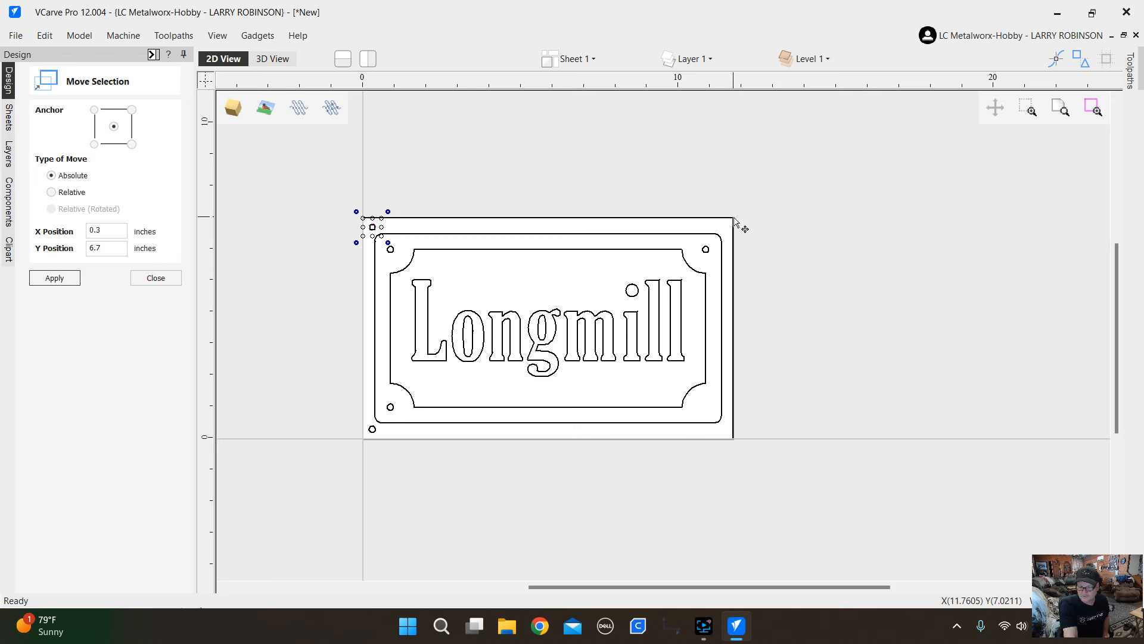
scroll(736, 231, up, 2)
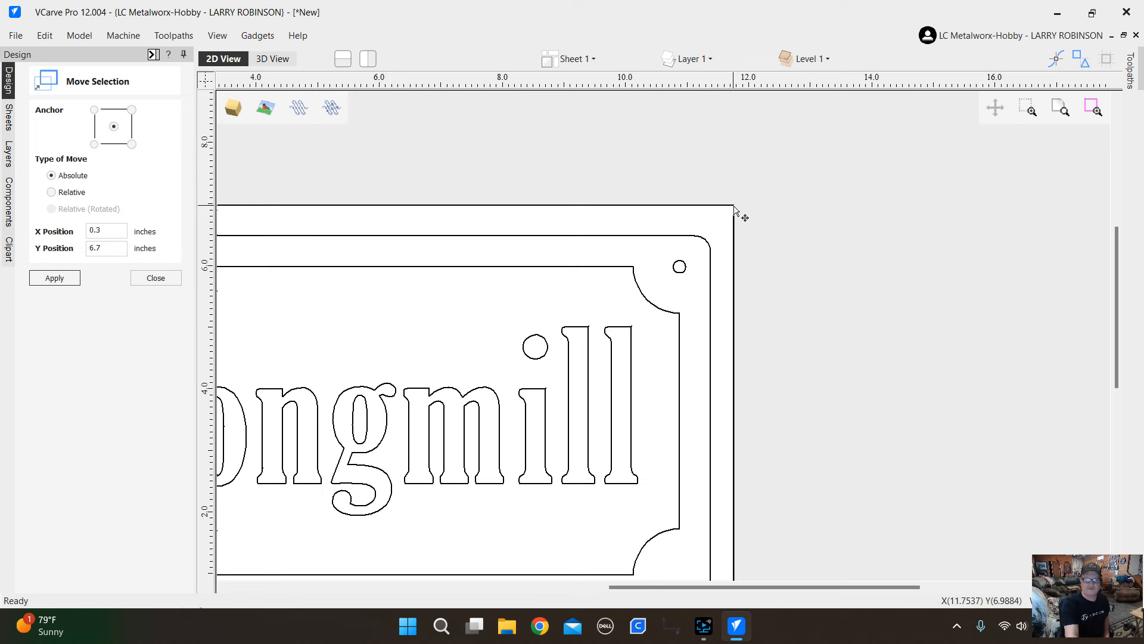
scroll(741, 213, down, 4)
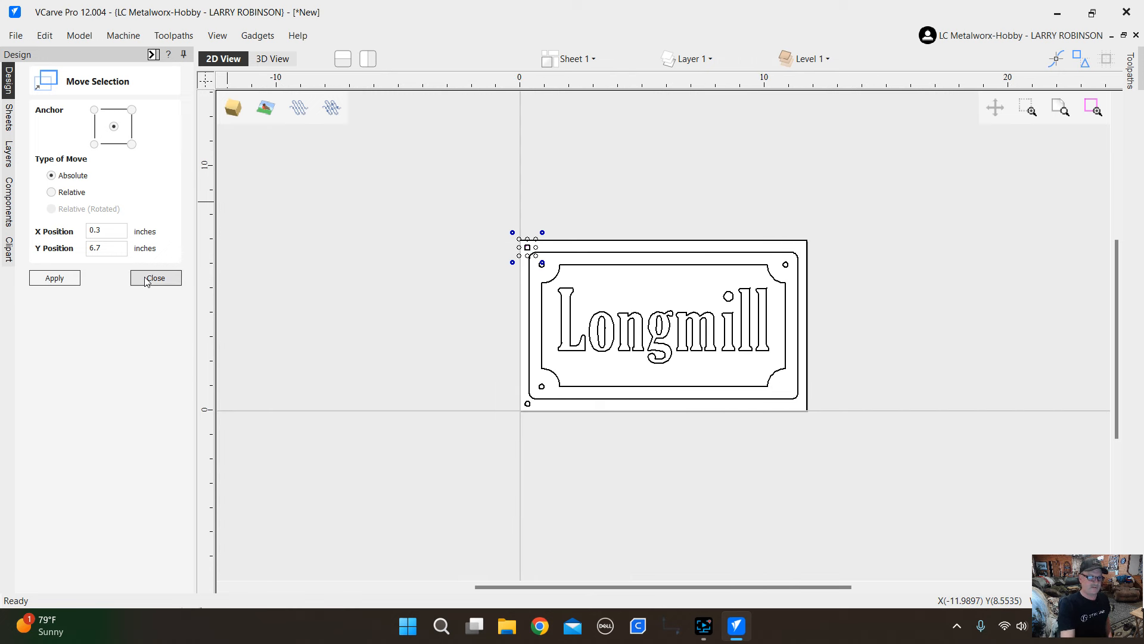
click(102, 247)
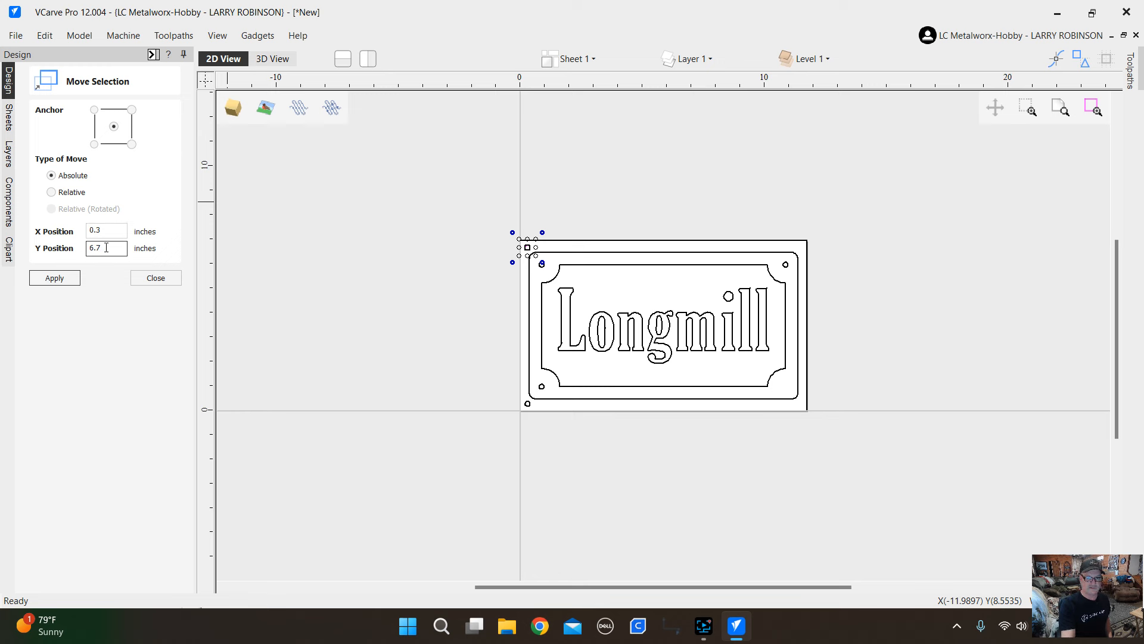
click(96, 232)
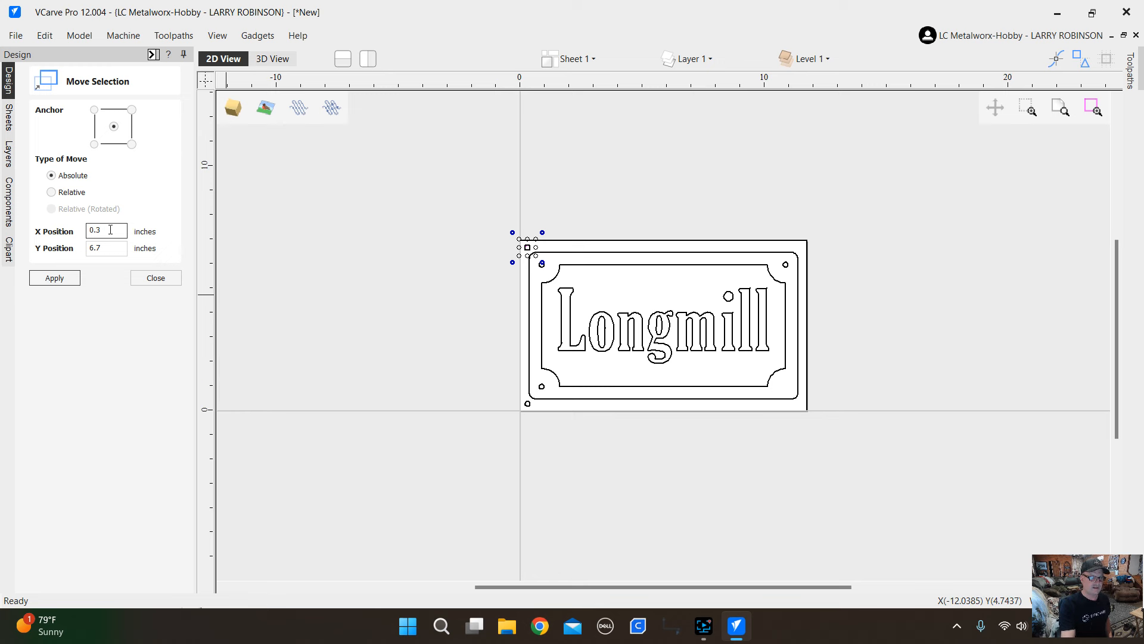
click(99, 233)
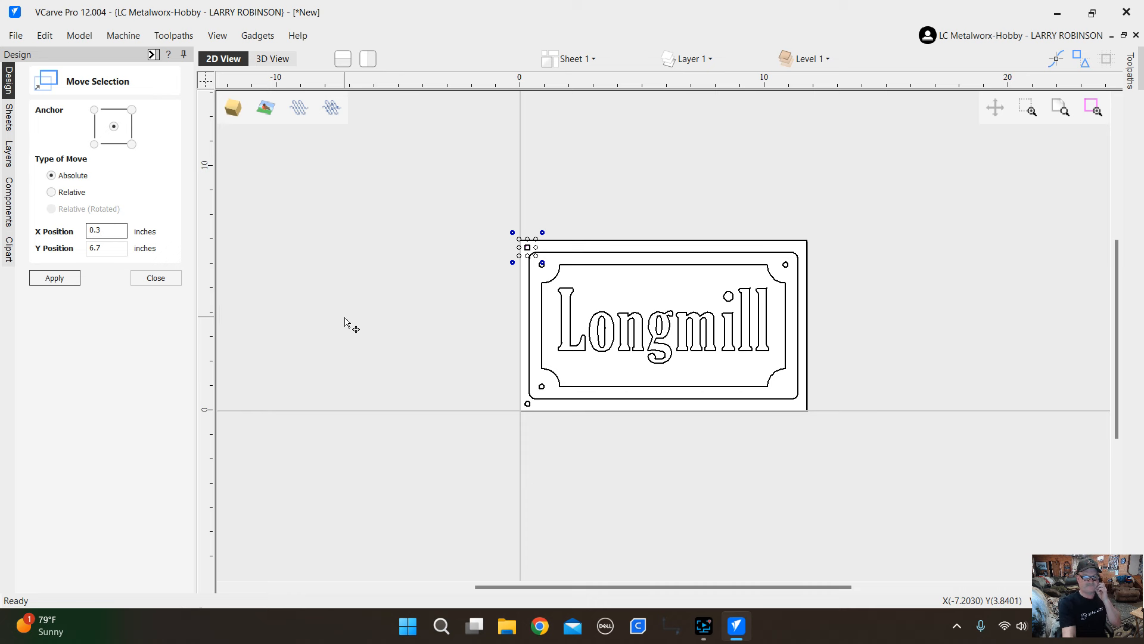
drag(104, 228, 76, 230)
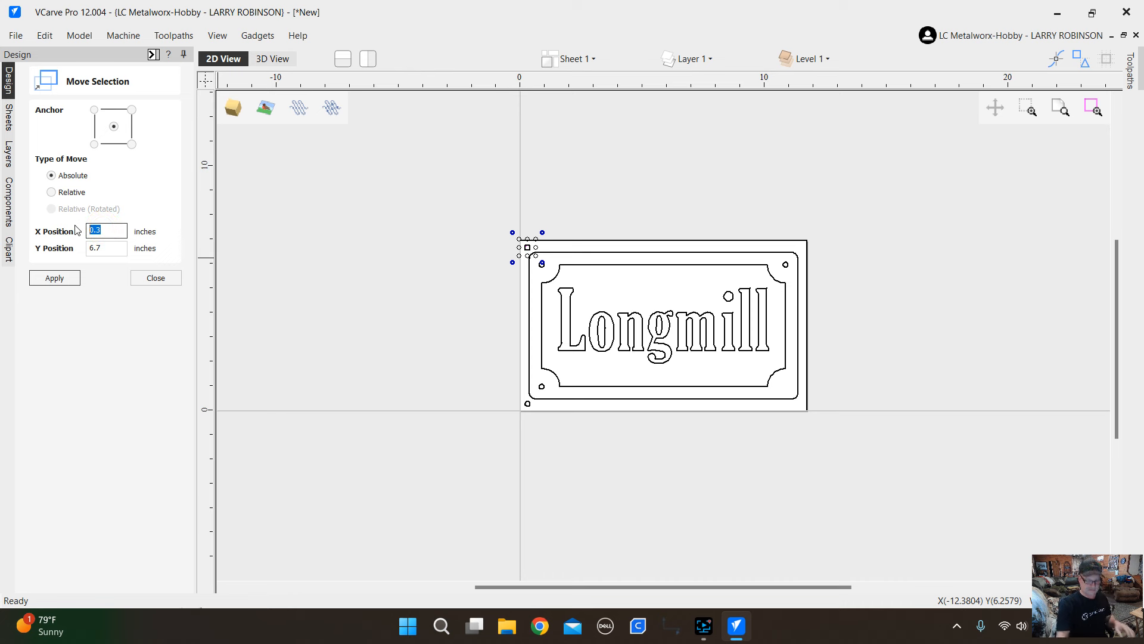
text(11.7)
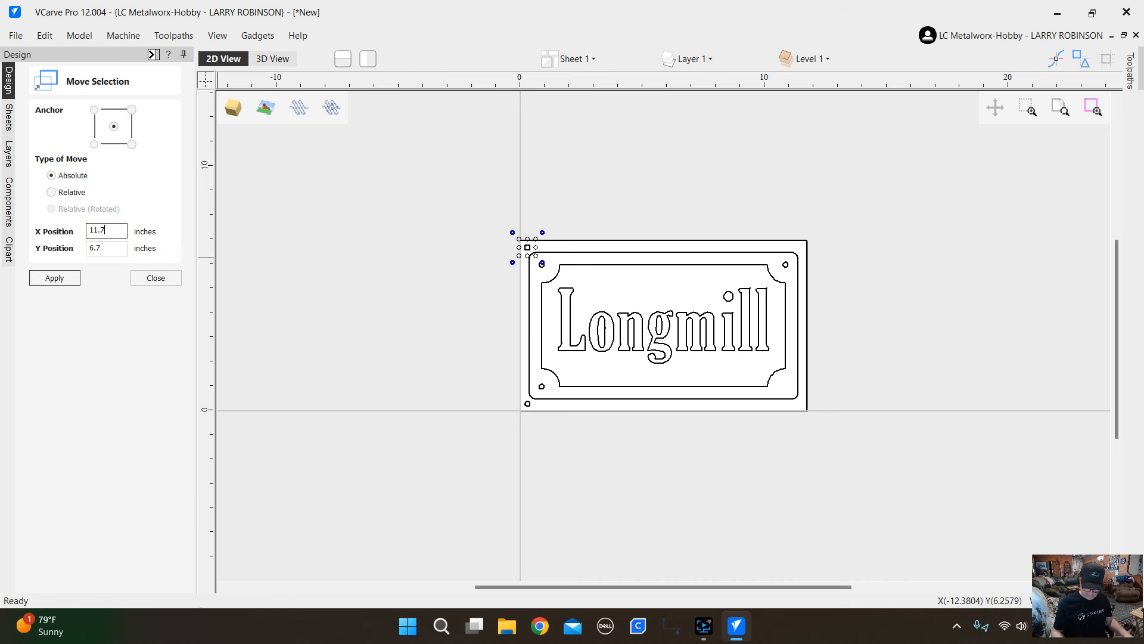
text(5-.3)
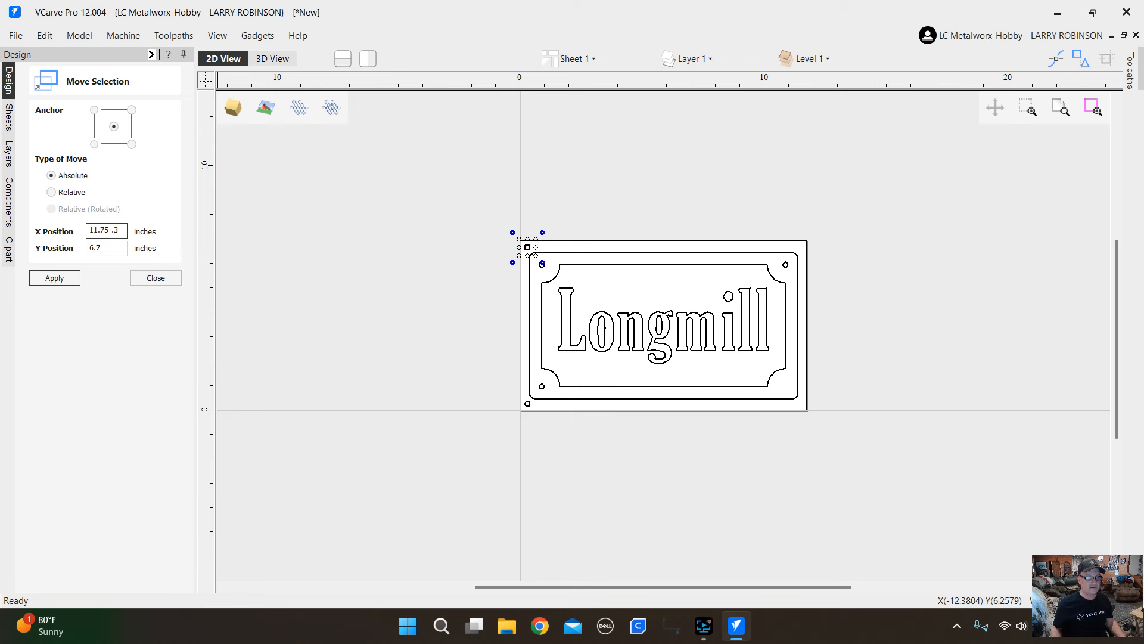
key(Return)
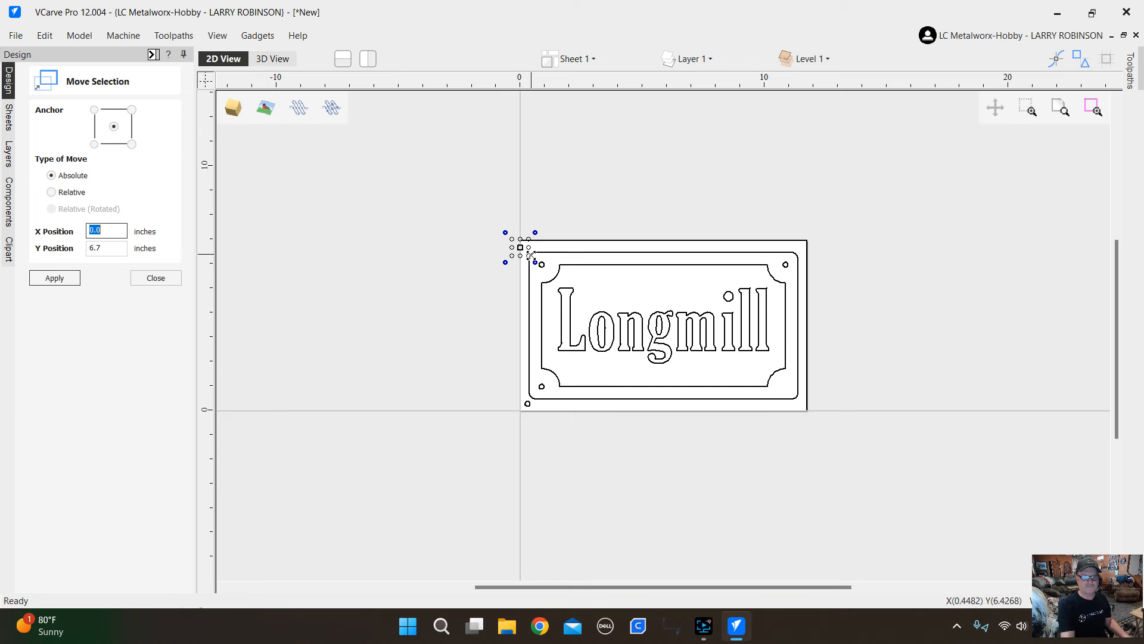
Return the selected upper-left circle to an X position of 0.3 inches.
scroll(520, 245, up, 6)
text(.3)
key(Return)
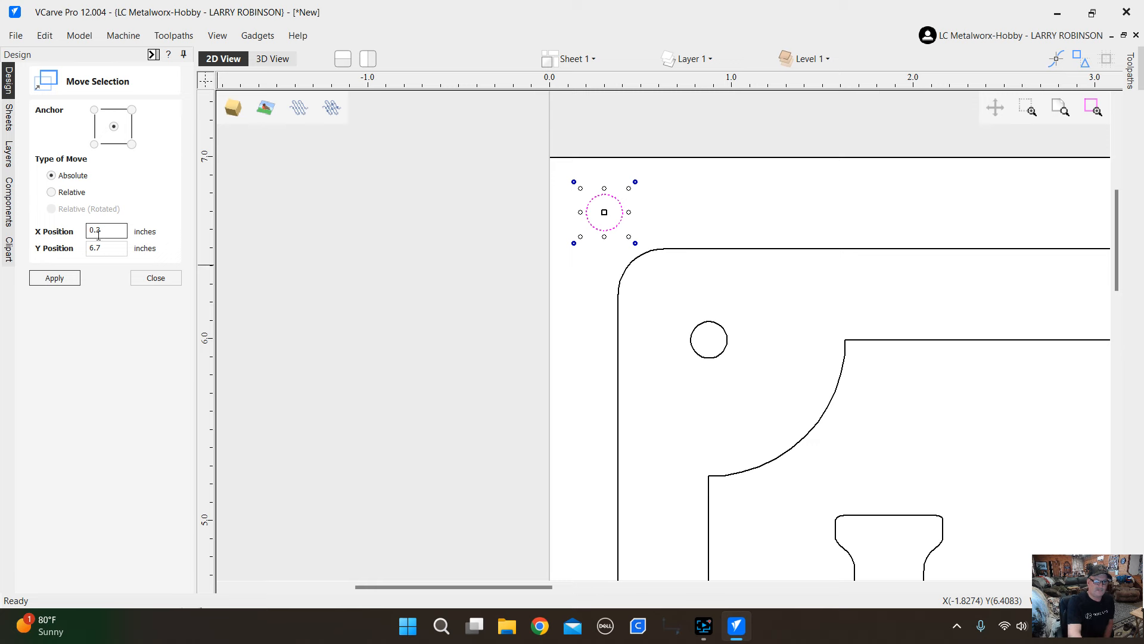
Calculate 11.75 minus 0.3 in Calculator for the upper-right circle's X position, and return to the VCarve Pro drawing.
scroll(314, 316, down, 5)
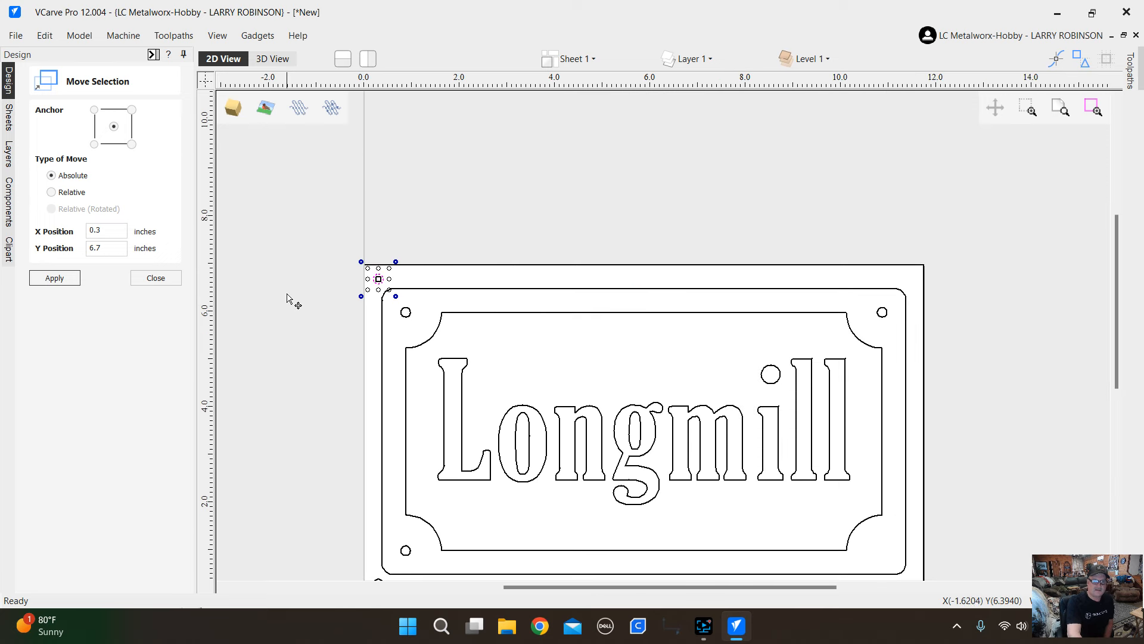
scroll(470, 447, down, 2)
scroll(471, 475, up, 1)
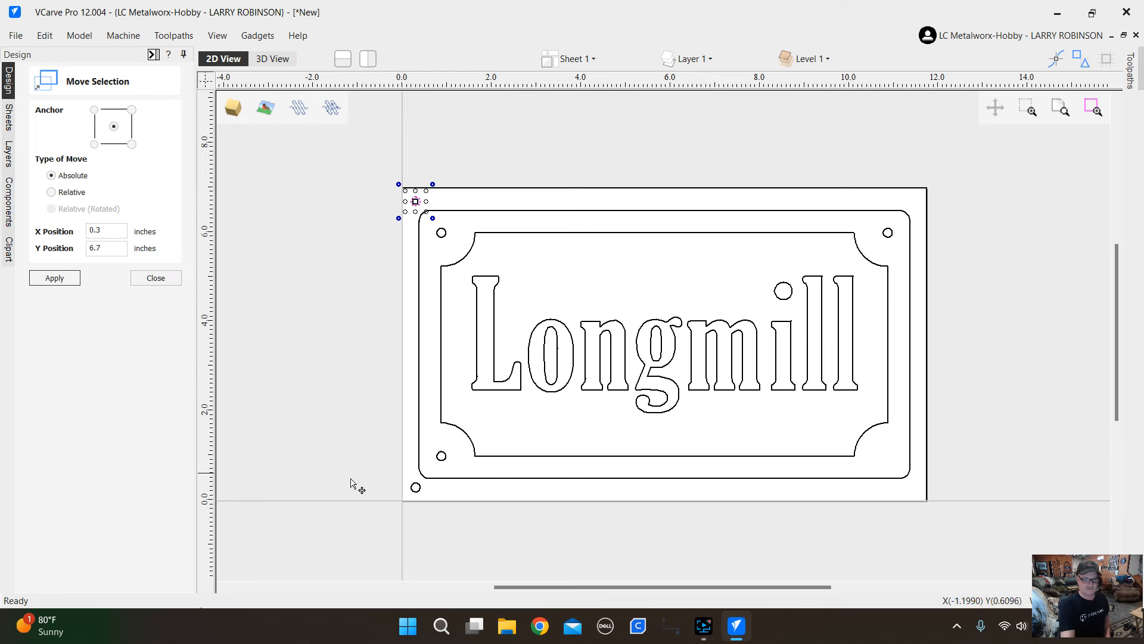
click(441, 626)
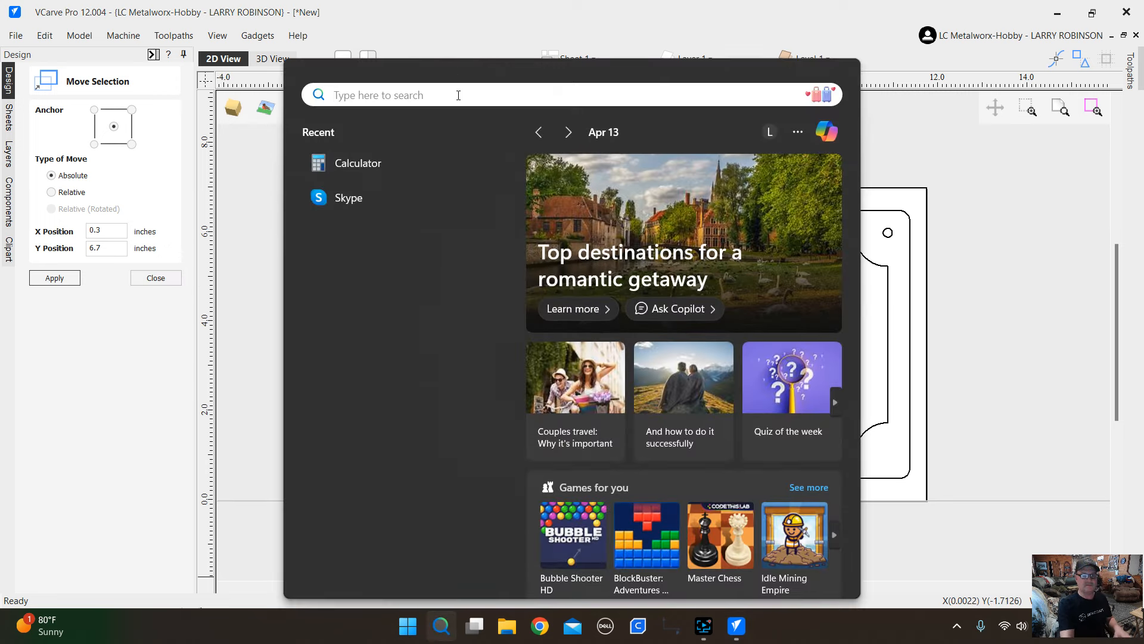
click(369, 170)
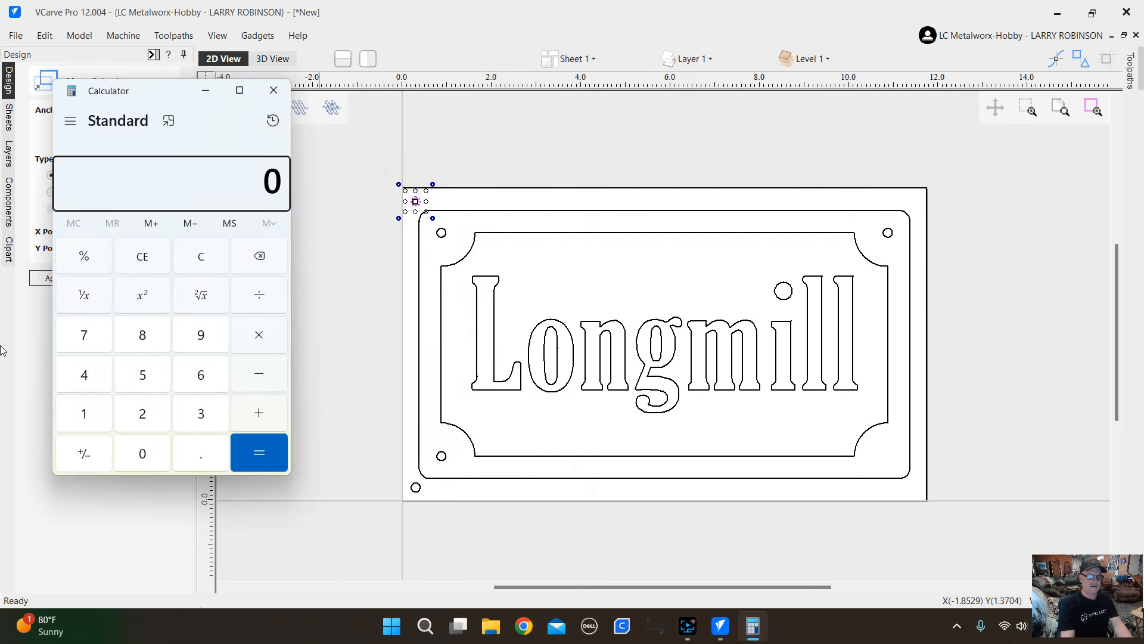
click(88, 410)
click(85, 410)
click(200, 457)
click(90, 332)
click(143, 376)
click(262, 375)
click(202, 454)
click(206, 415)
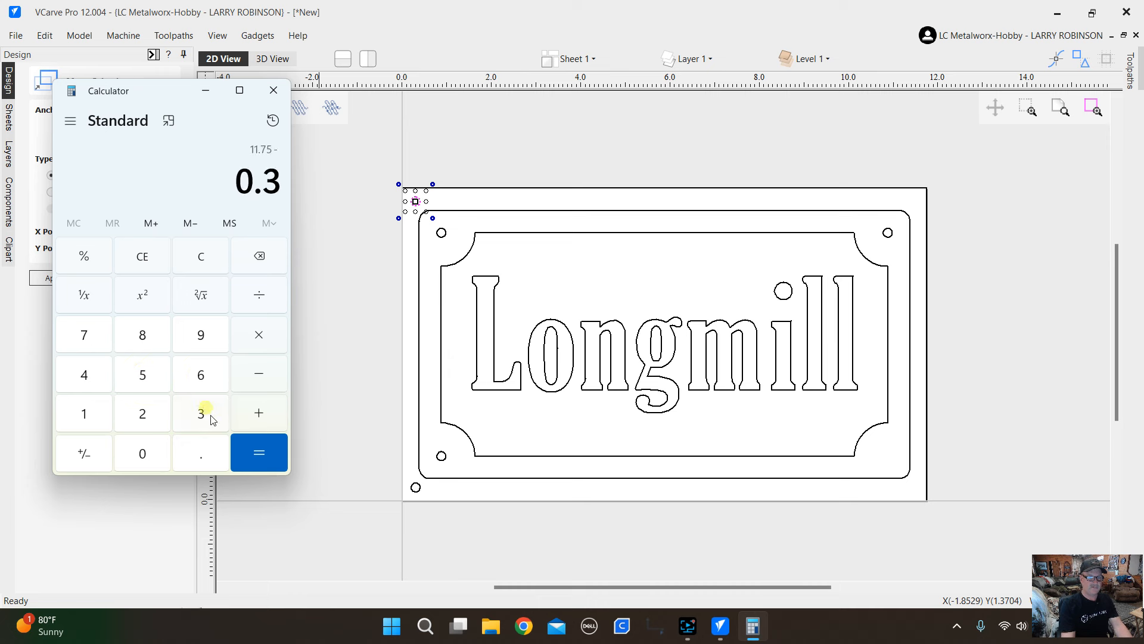
click(243, 457)
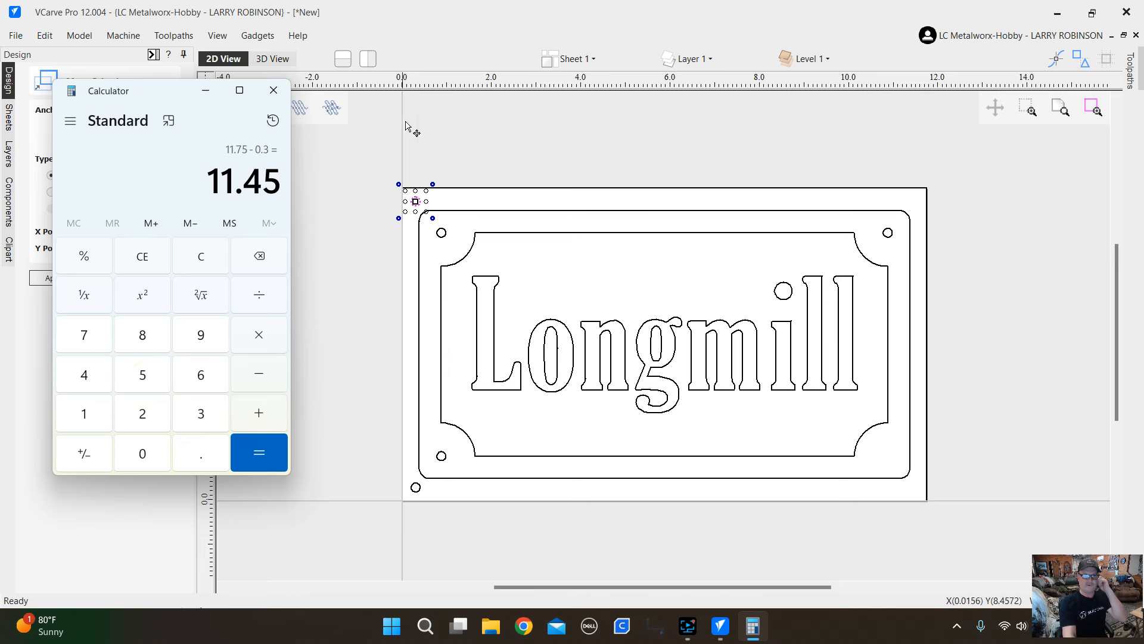
click(206, 90)
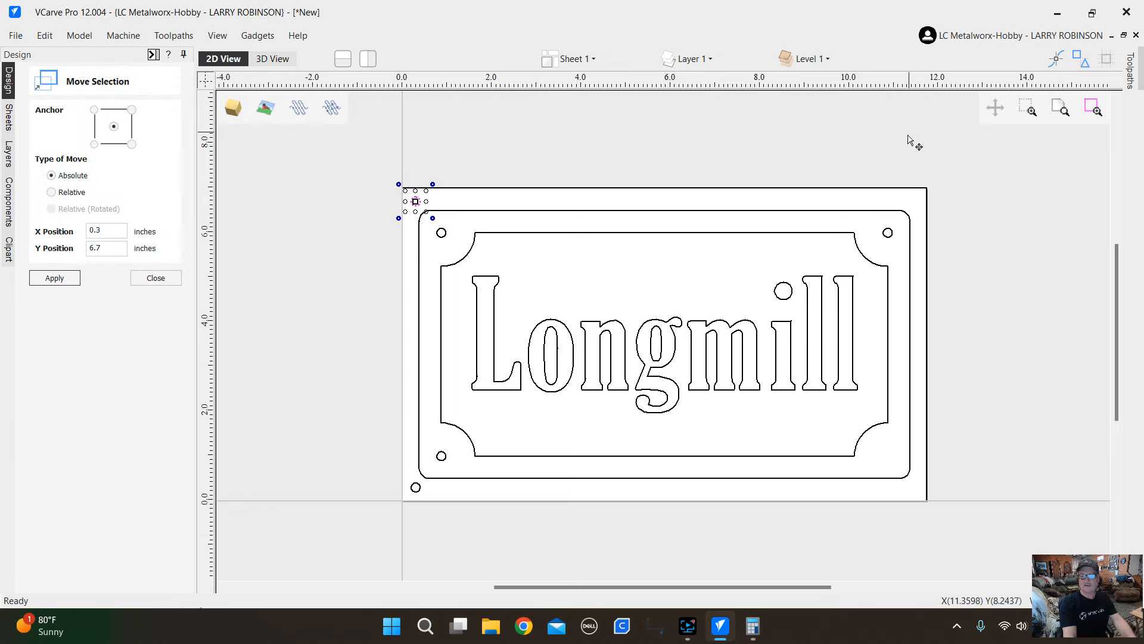
Try moving the selected upper-left circle to an X position of 11.45 at Y 6.7, and close the move settings.
double_click(98, 230)
text(11.45)
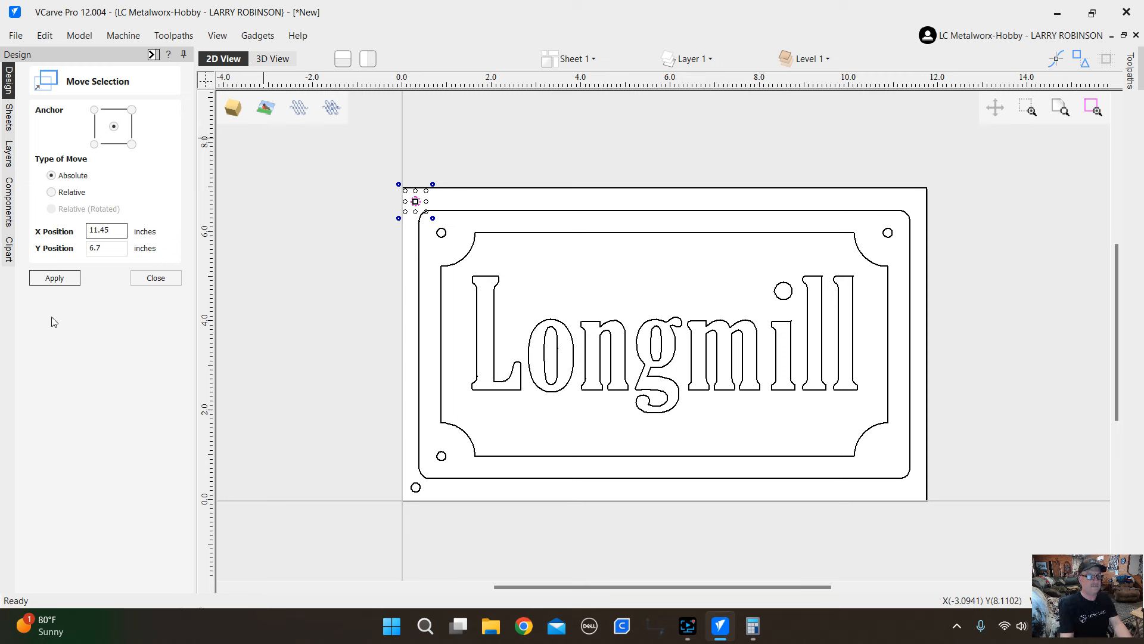
click(155, 278)
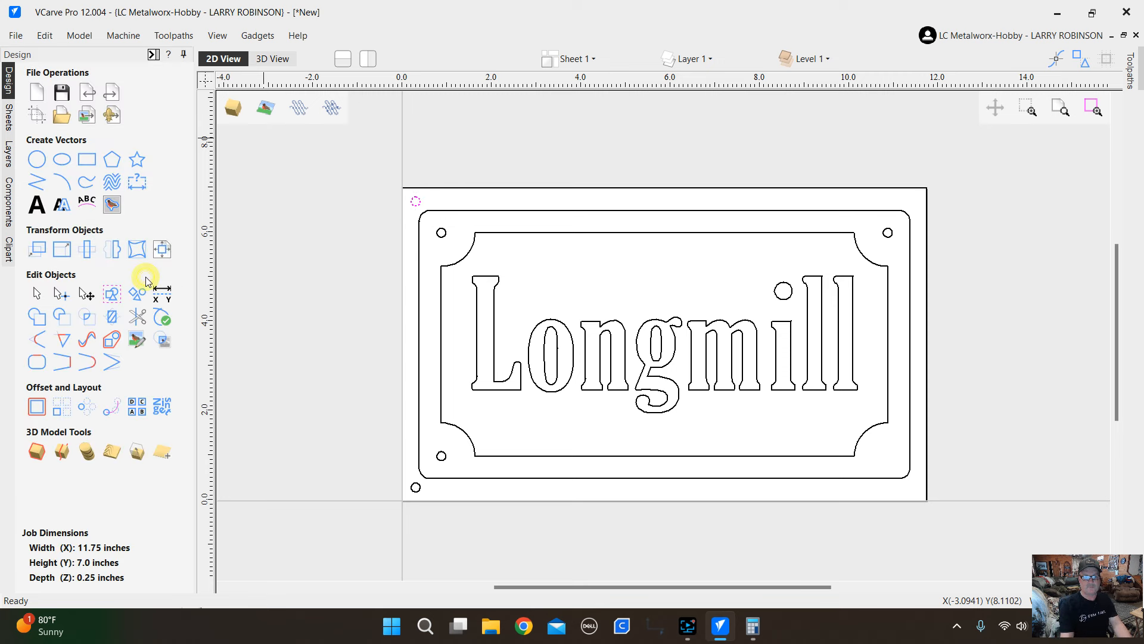
Try changing the selected upper-left circle's center Y to 11.45, restore it to 6.7, and close the circle settings.
click(37, 159)
key(Tab)
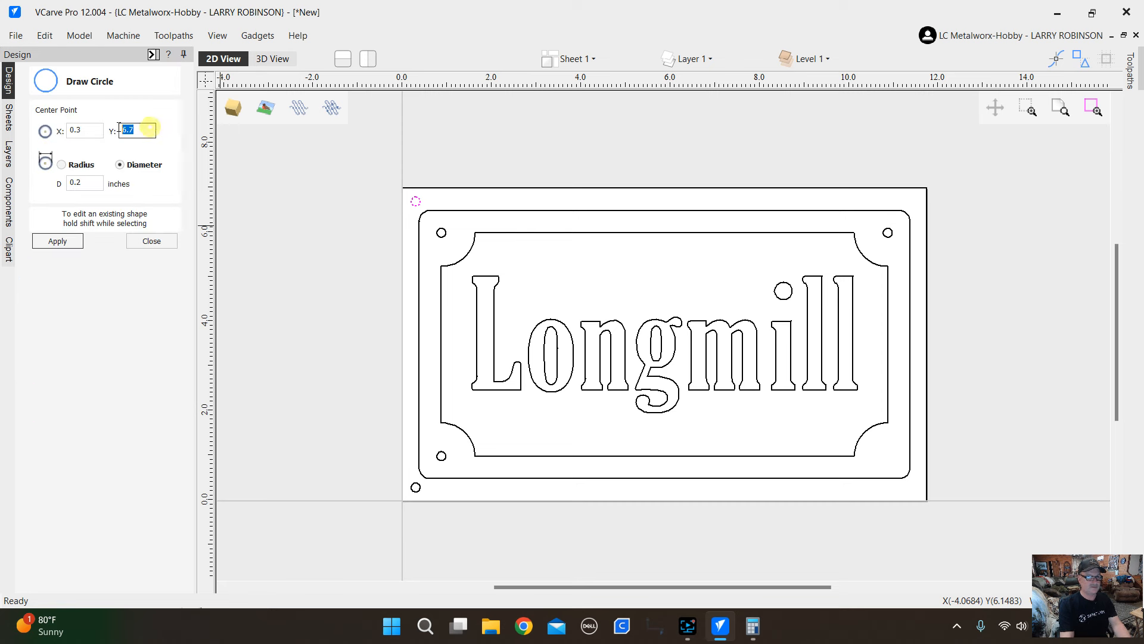
text(11.45)
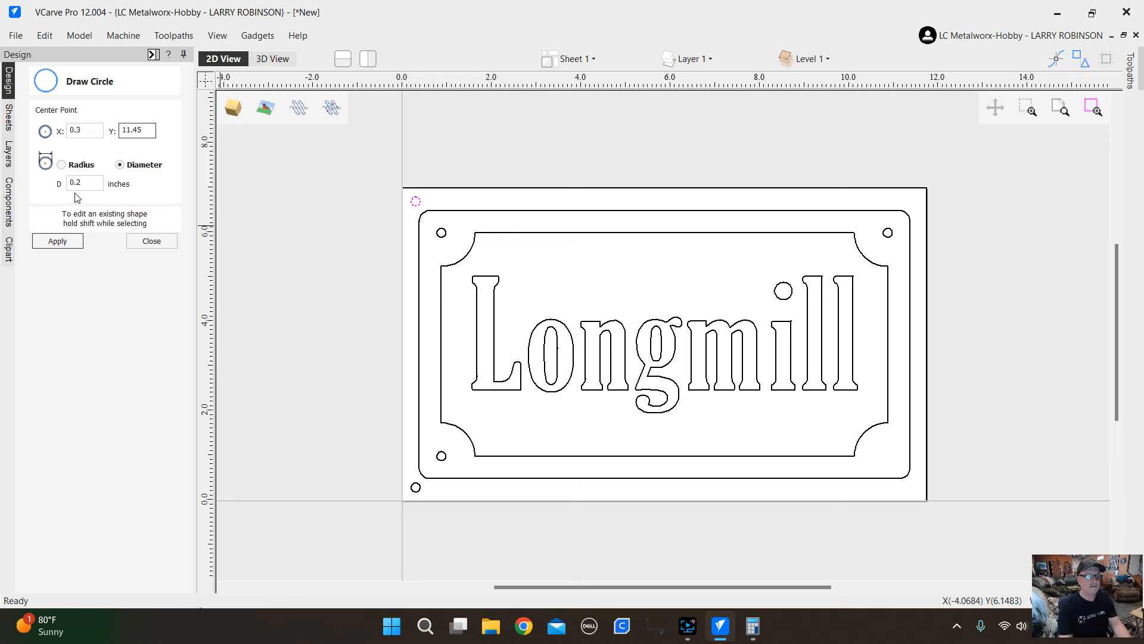
click(58, 242)
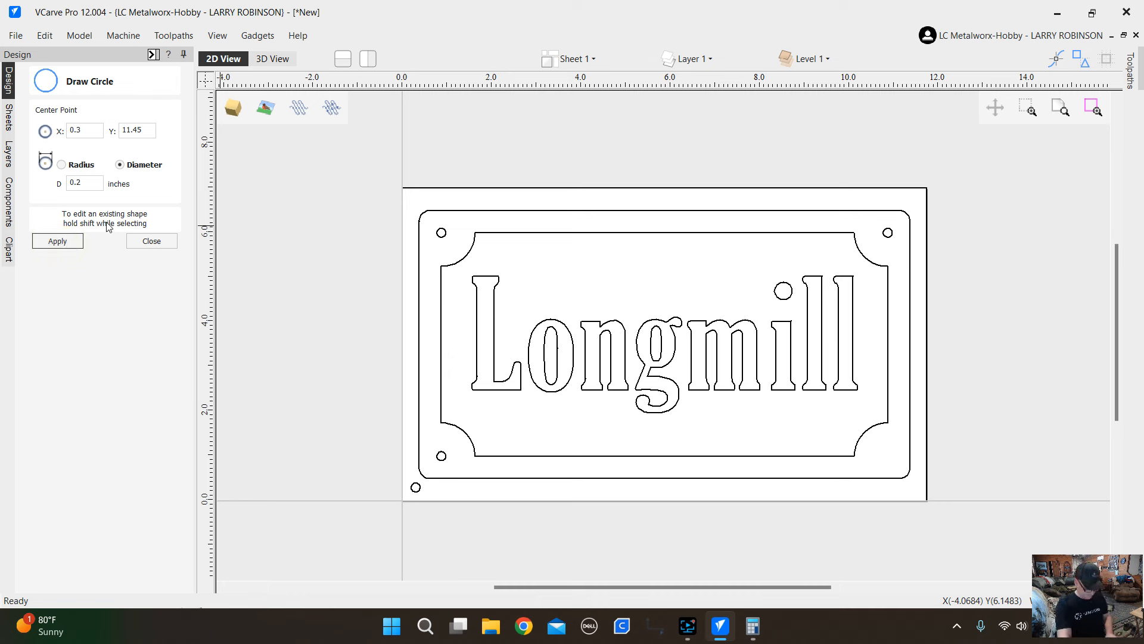
text(6.7)
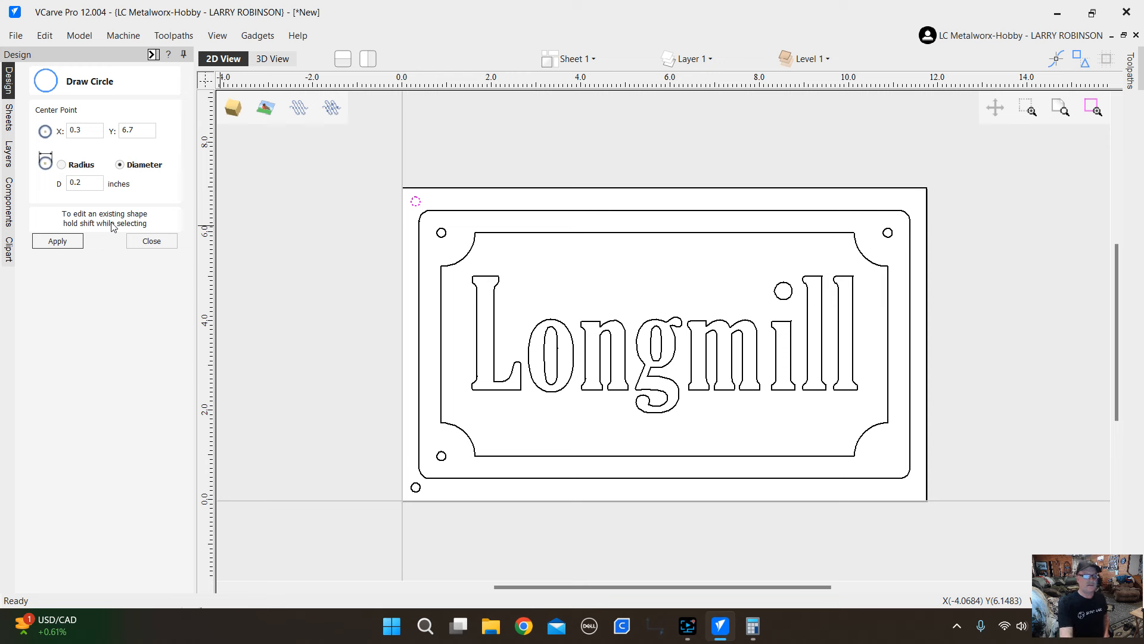
click(141, 243)
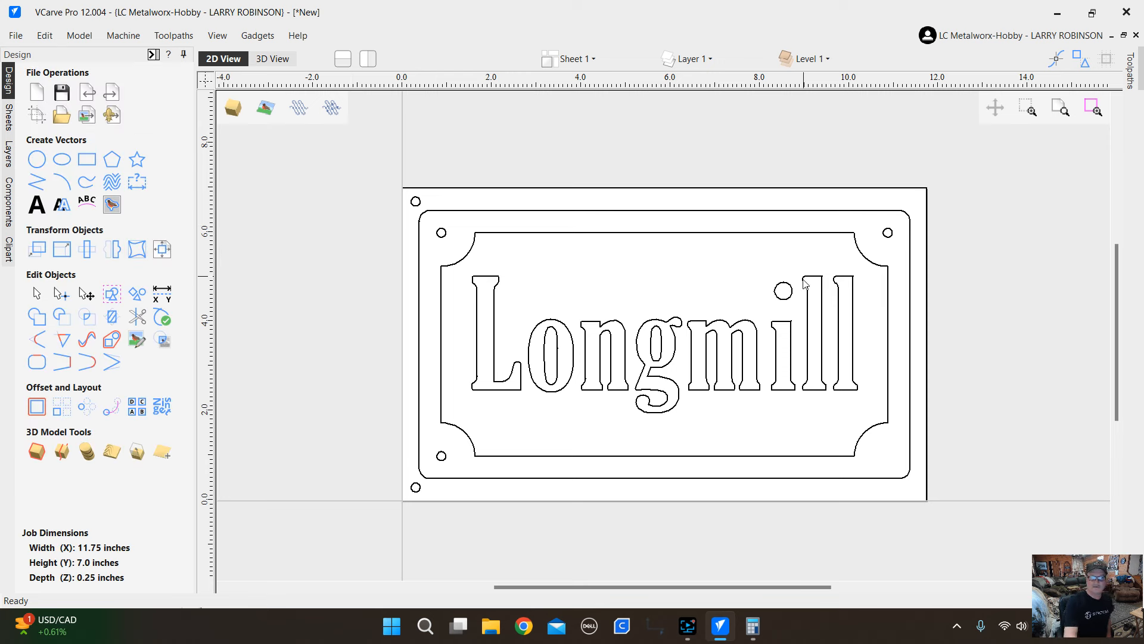
Try creating a 0.2 inch diameter circle centered at X 0.3, Y 11.45.
click(36, 159)
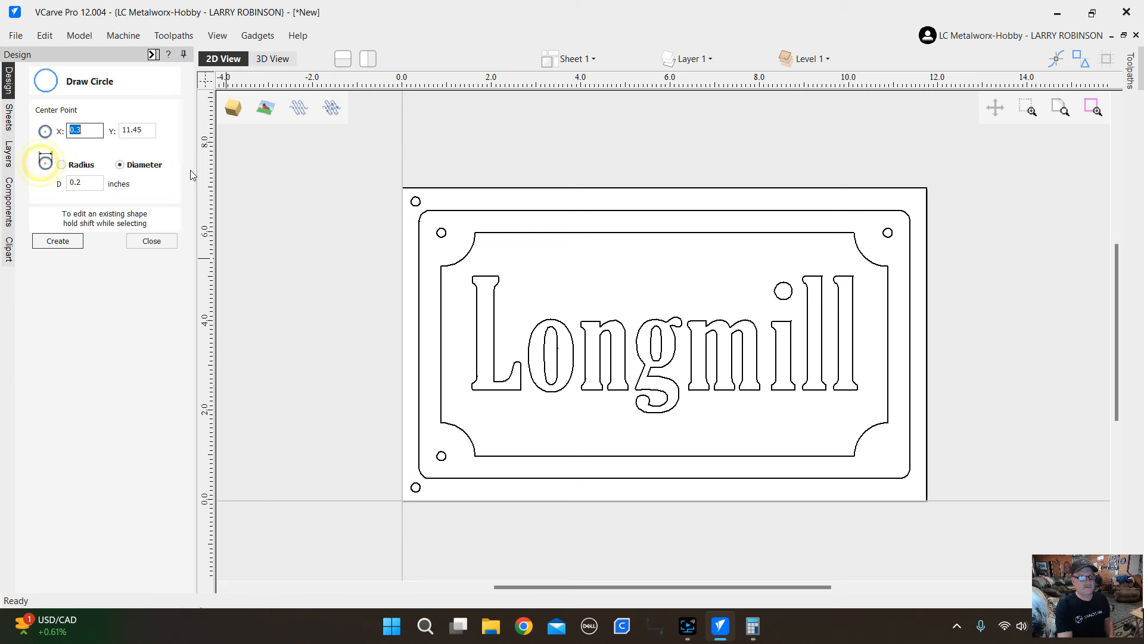
click(69, 242)
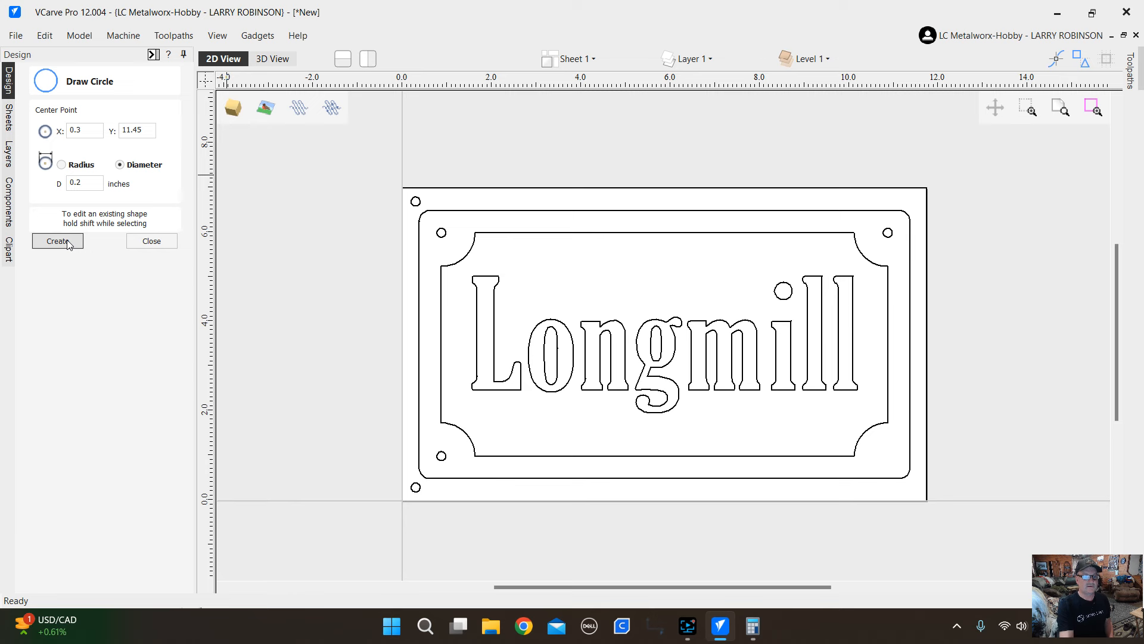
click(58, 240)
scroll(278, 302, down, 2)
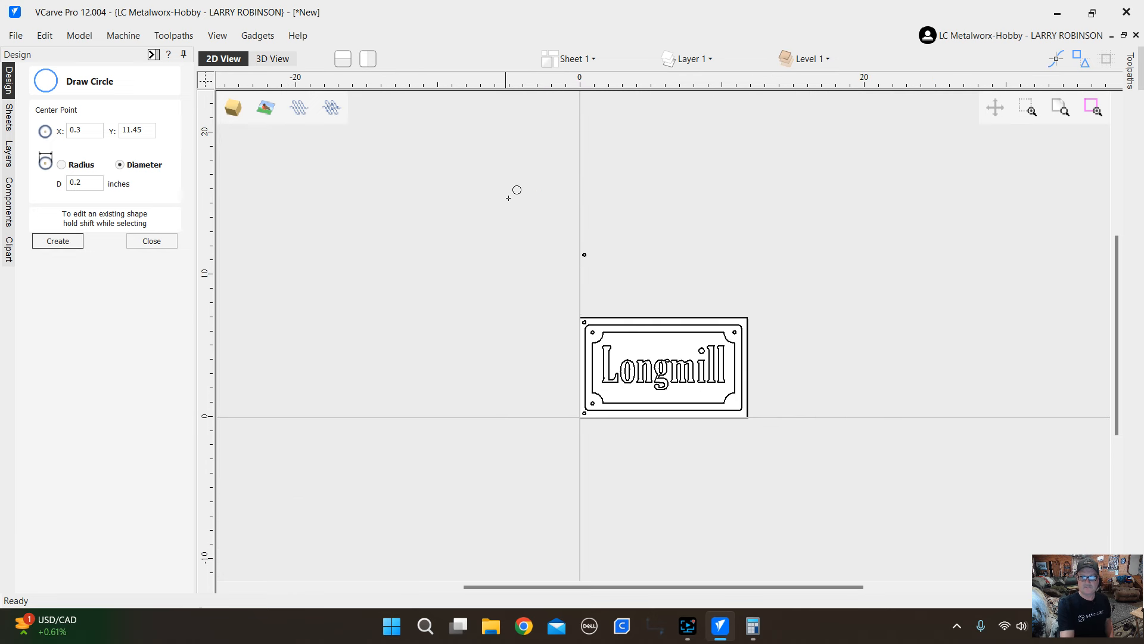
Create a 0.2 inch diameter circle at the job's upper-right corner, centered at X 11.45, Y 6.7.
scroll(594, 267, up, 2)
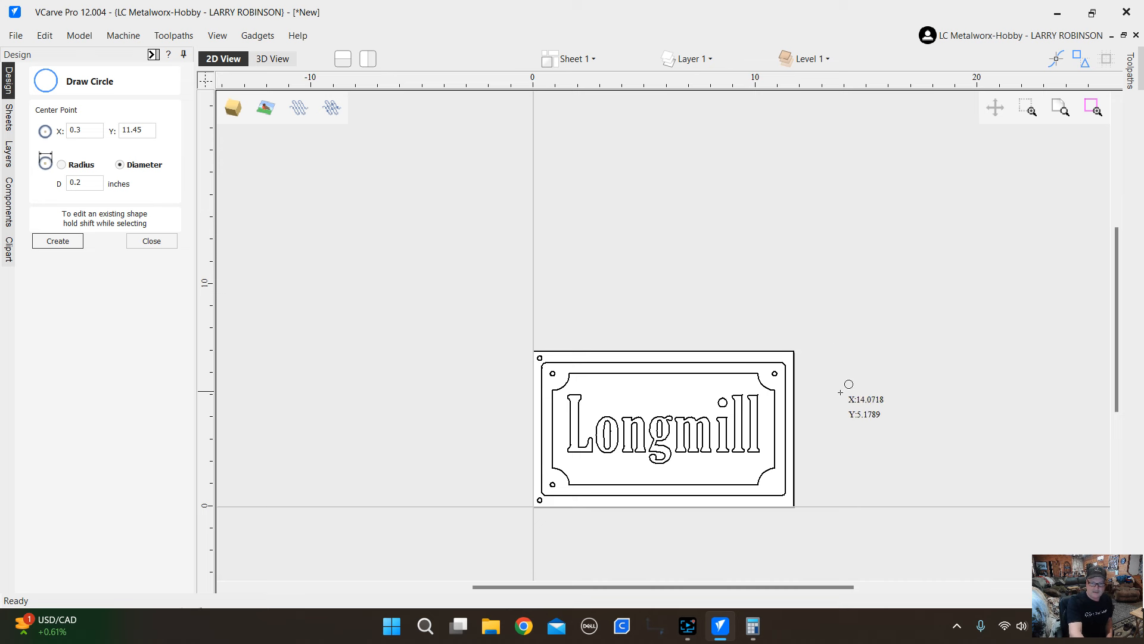
scroll(791, 380, up, 2)
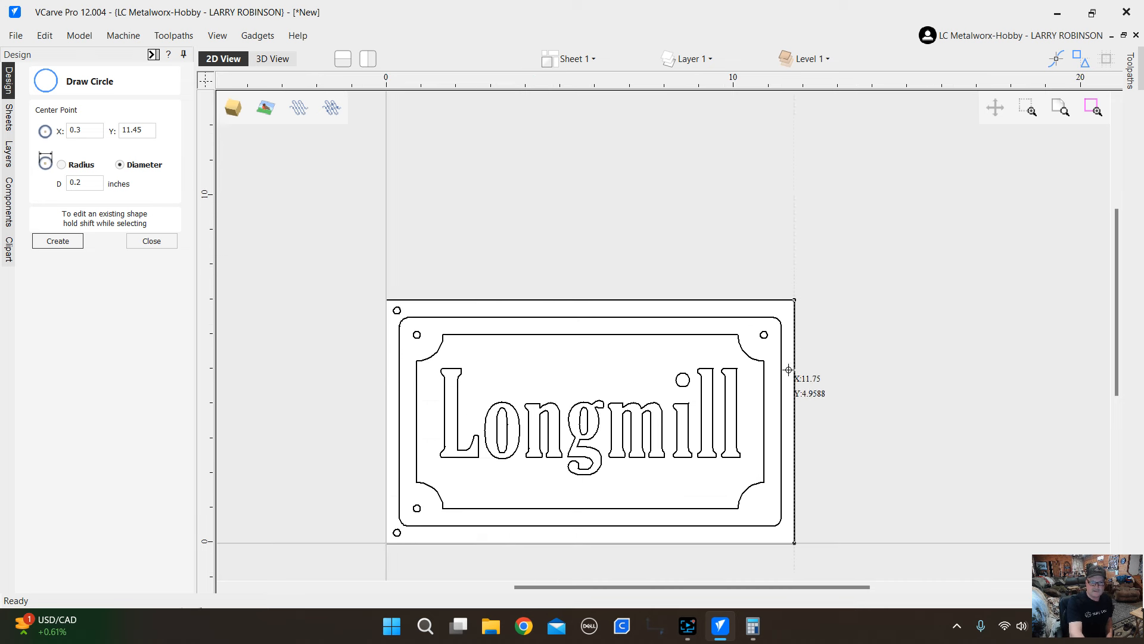
double_click(84, 130)
text(11.45)
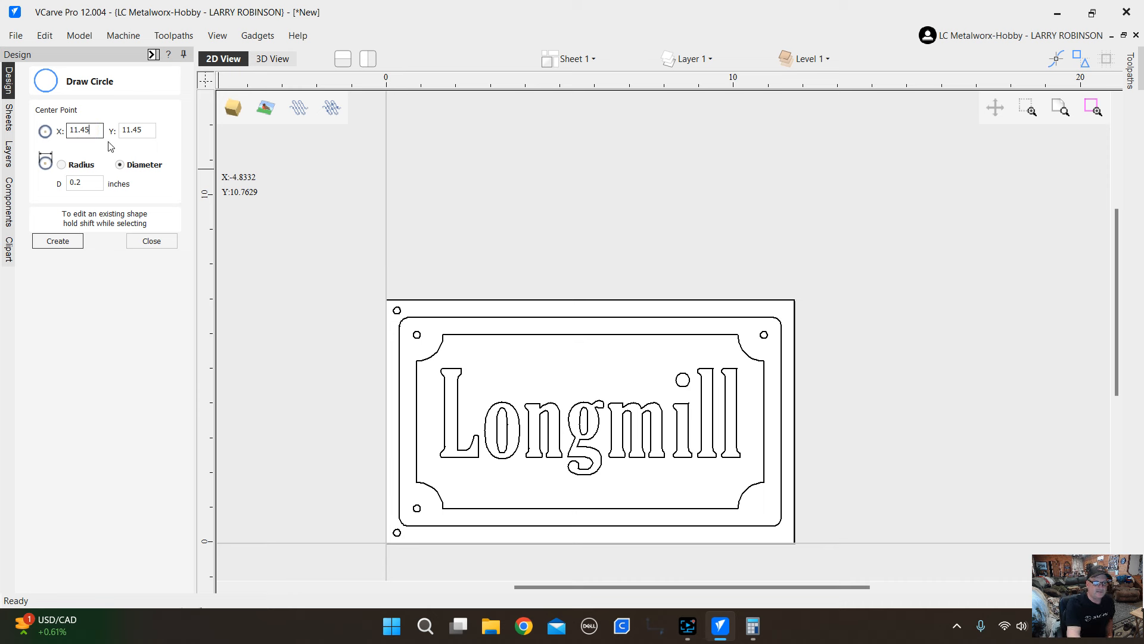
double_click(149, 131)
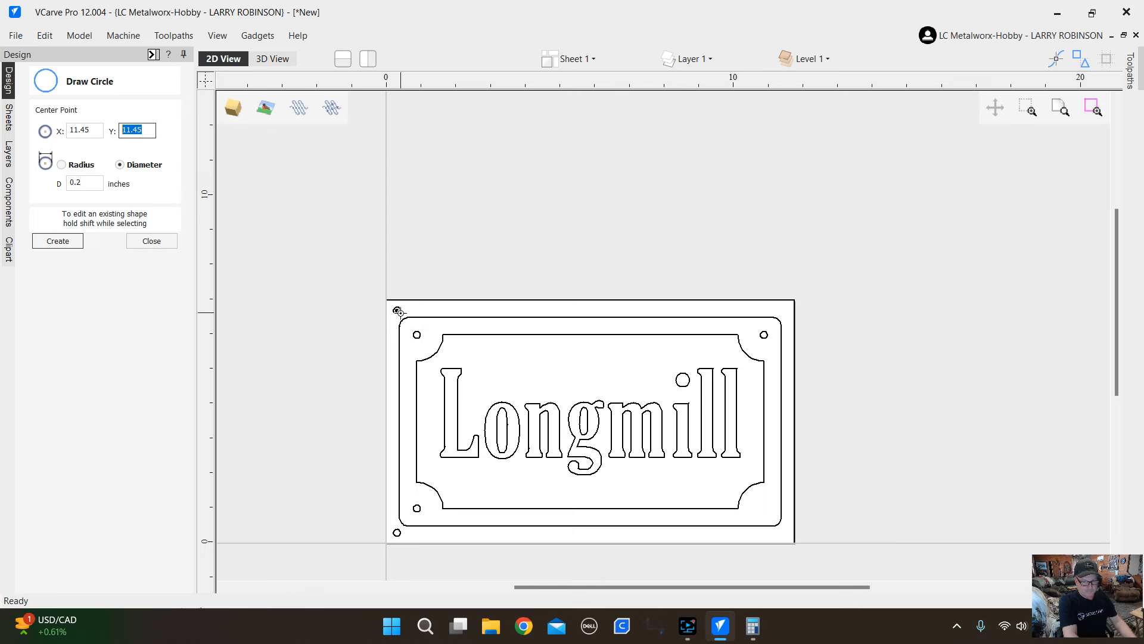
scroll(398, 312, up, 5)
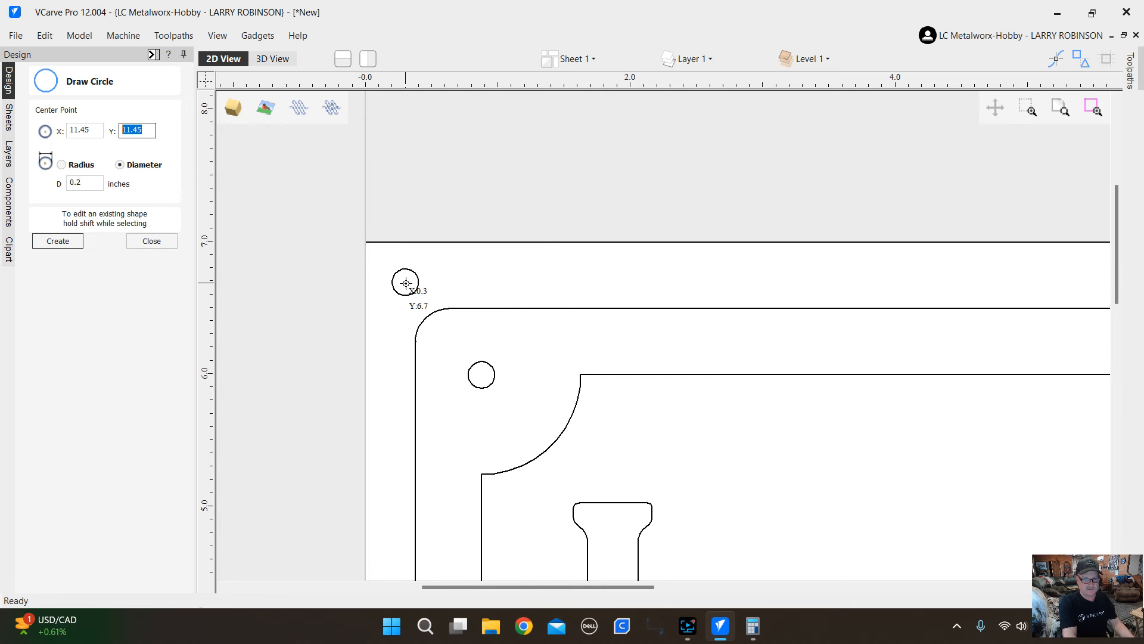
text(6.7)
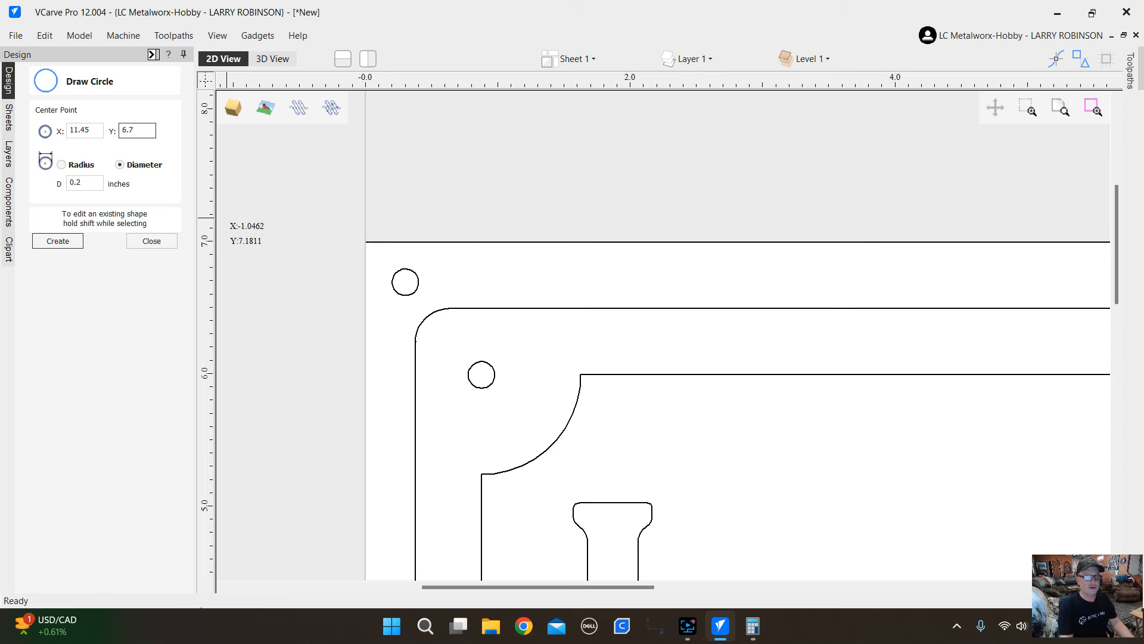
click(58, 241)
scroll(340, 239, down, 6)
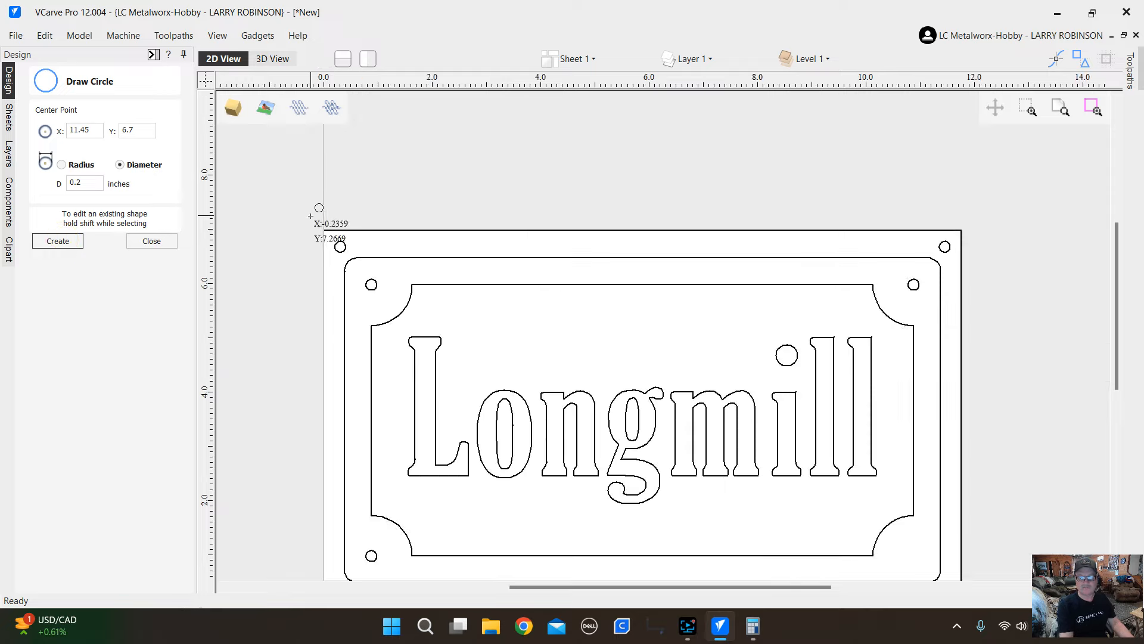
Create a 0.2 inch diameter circle at the job's lower-right corner, centered at X 11.45, Y 0.3, and finish drawing circles.
scroll(714, 470, up, 2)
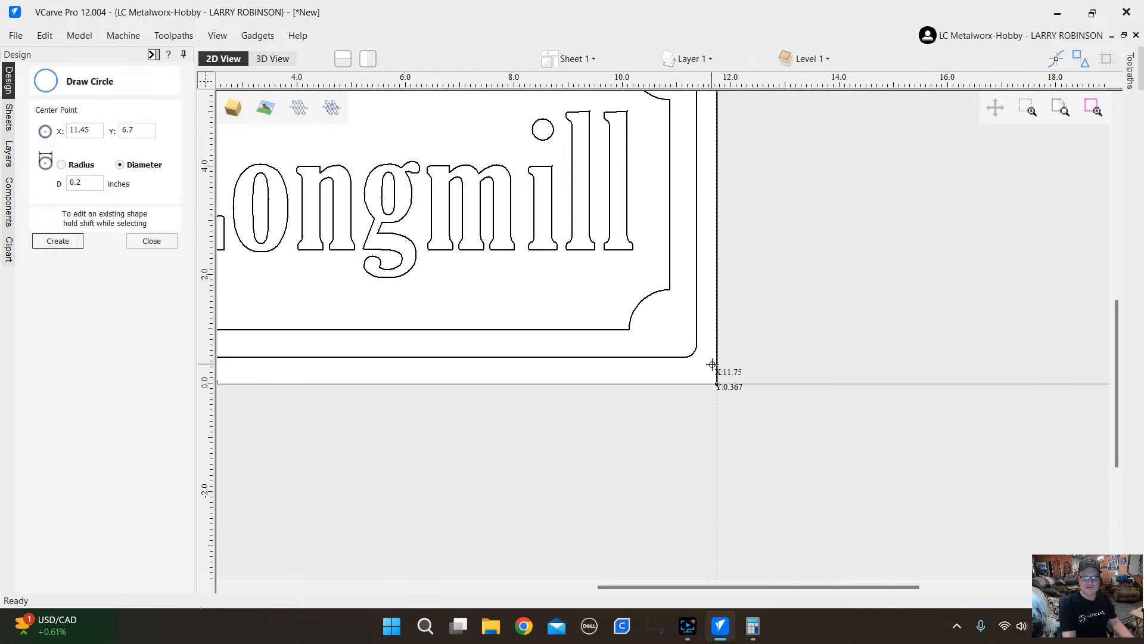
scroll(815, 399, down, 3)
scroll(467, 391, up, 3)
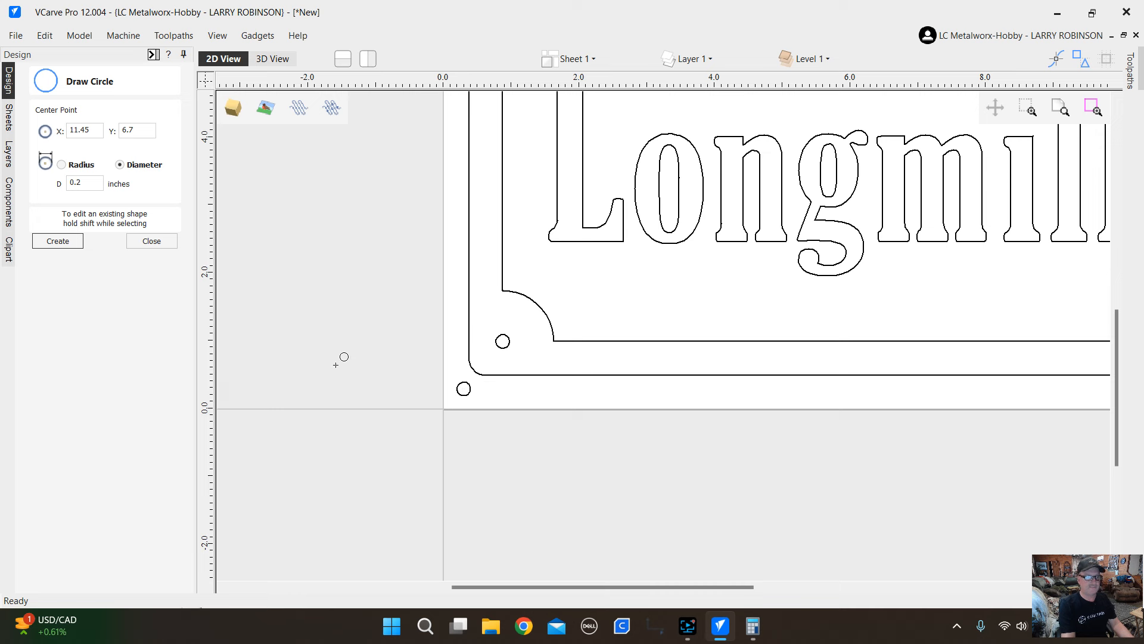
double_click(127, 129)
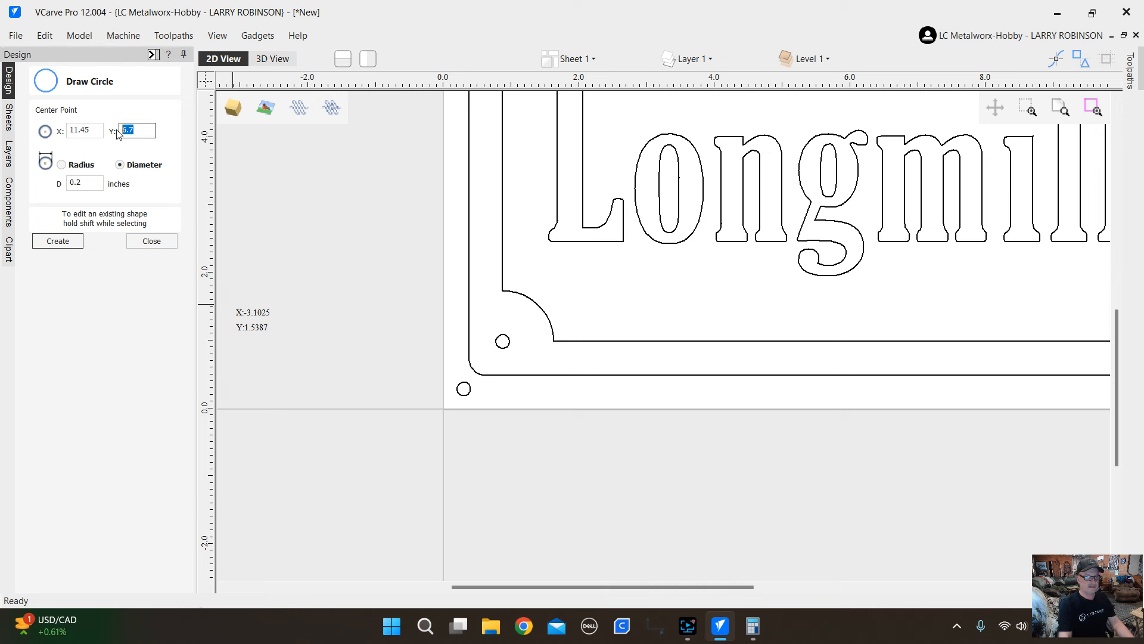
text(.3)
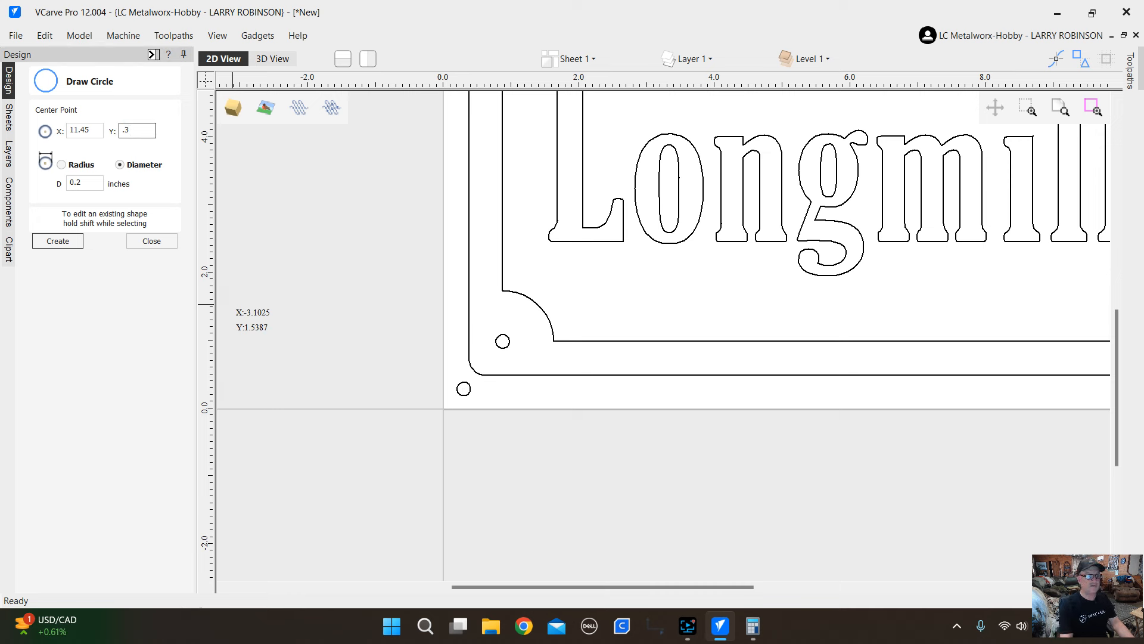
scroll(347, 336, down, 4)
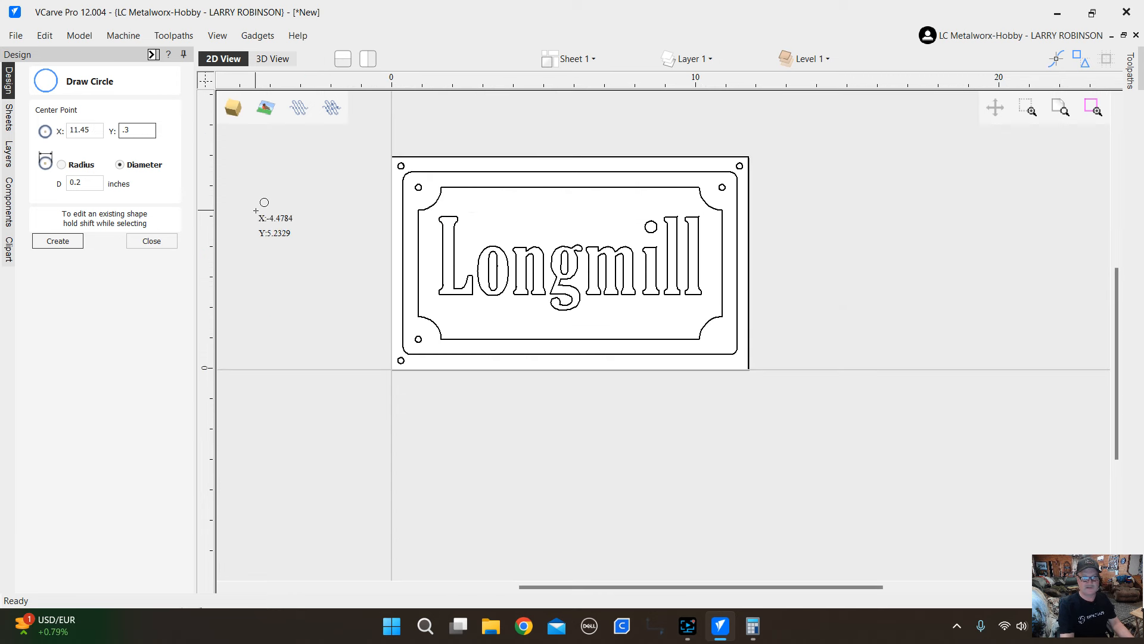
click(58, 241)
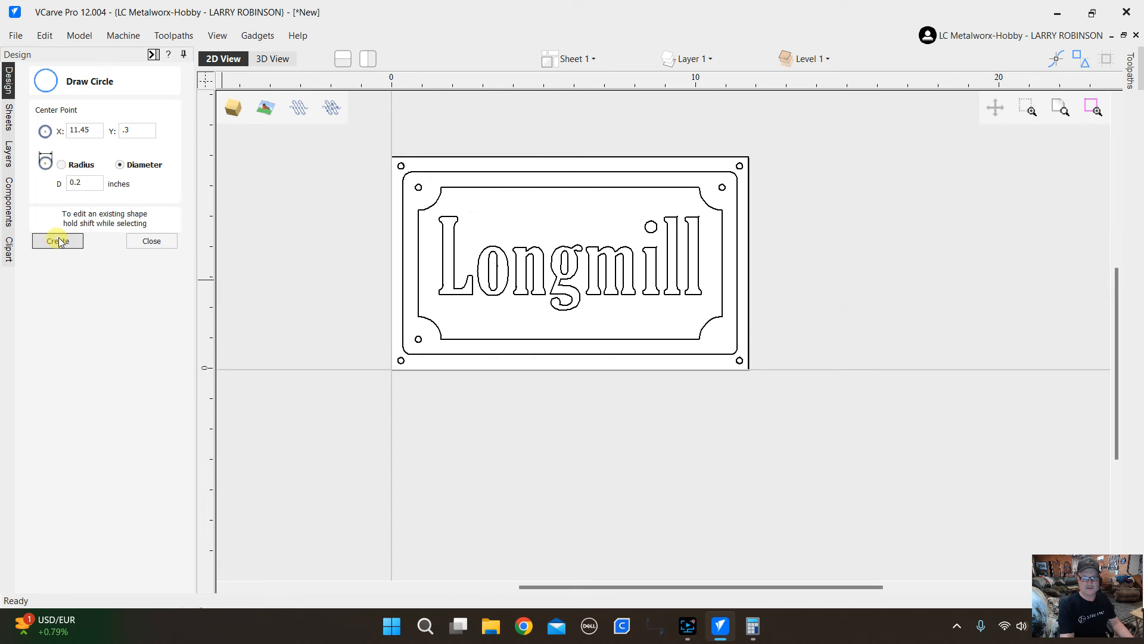
click(151, 241)
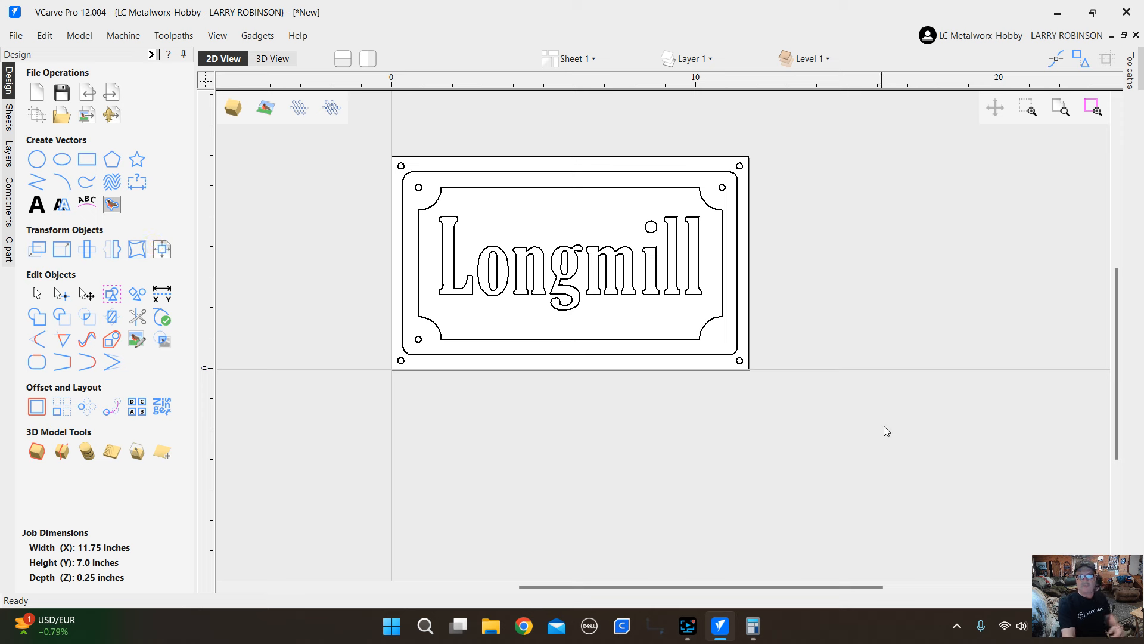
scroll(911, 414, down, 1)
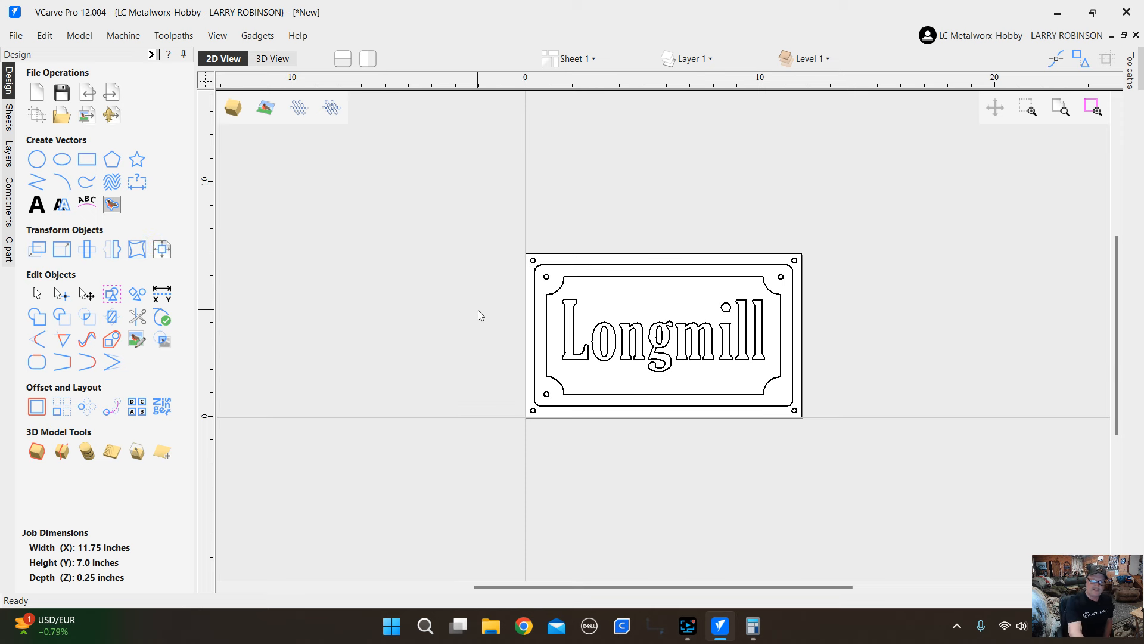
scroll(481, 316, up, 1)
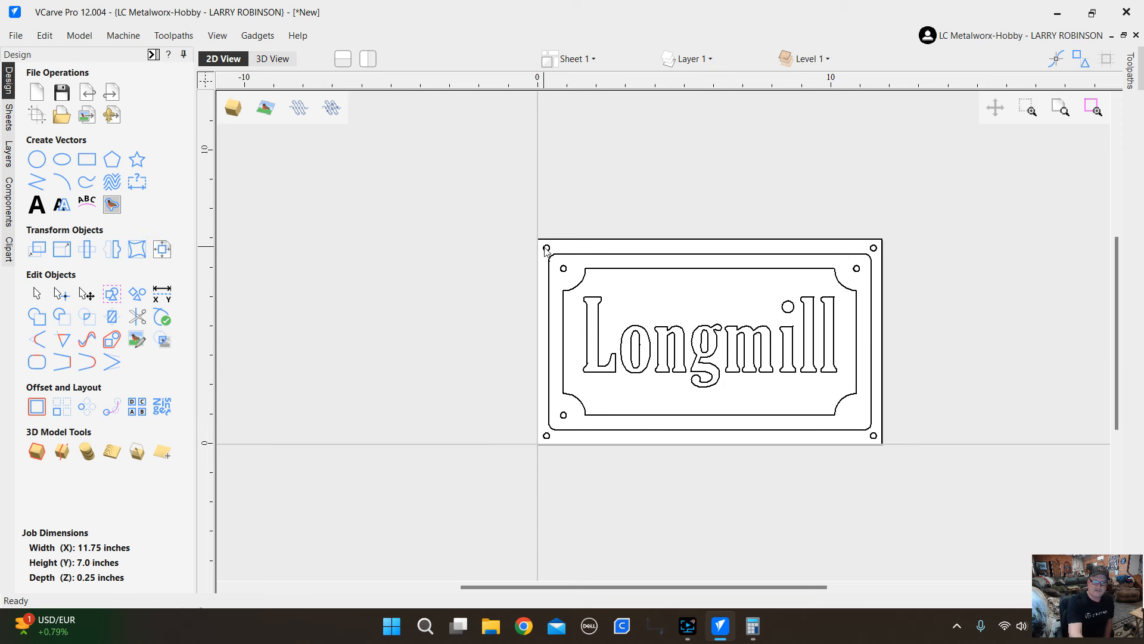
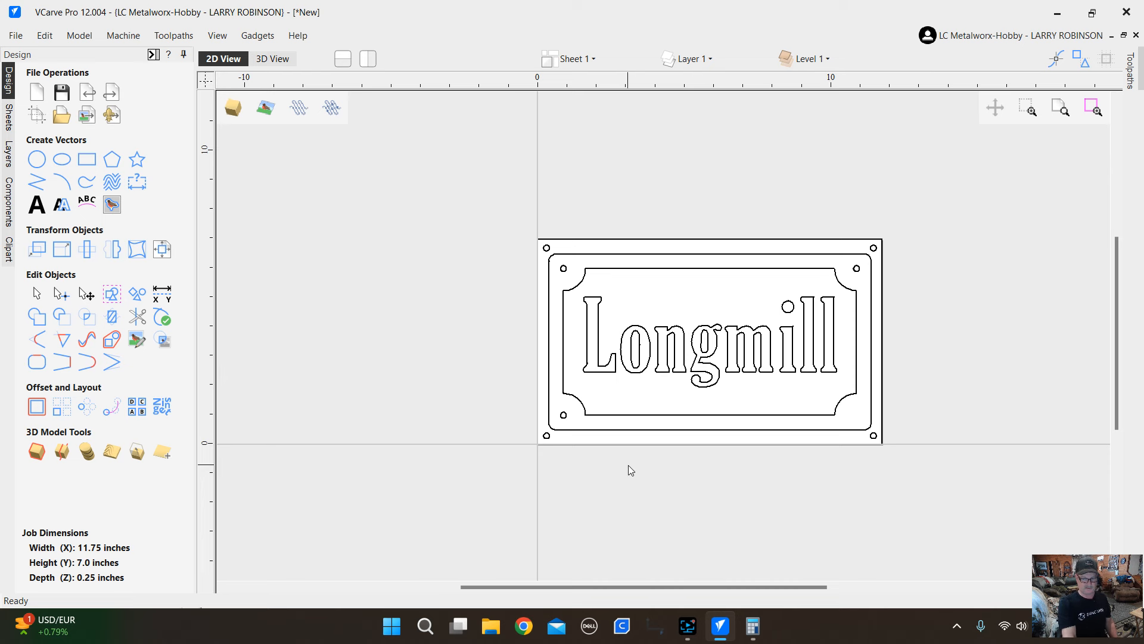
scroll(358, 281, down, 1)
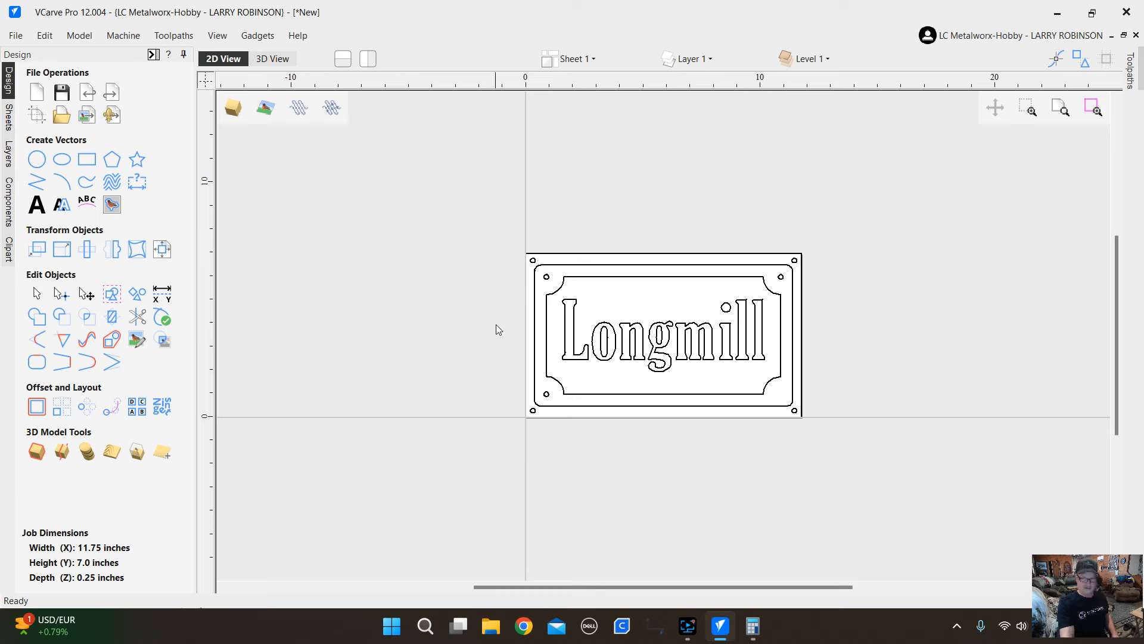
scroll(496, 320, up, 3)
scroll(361, 182, down, 2)
scroll(709, 310, up, 1)
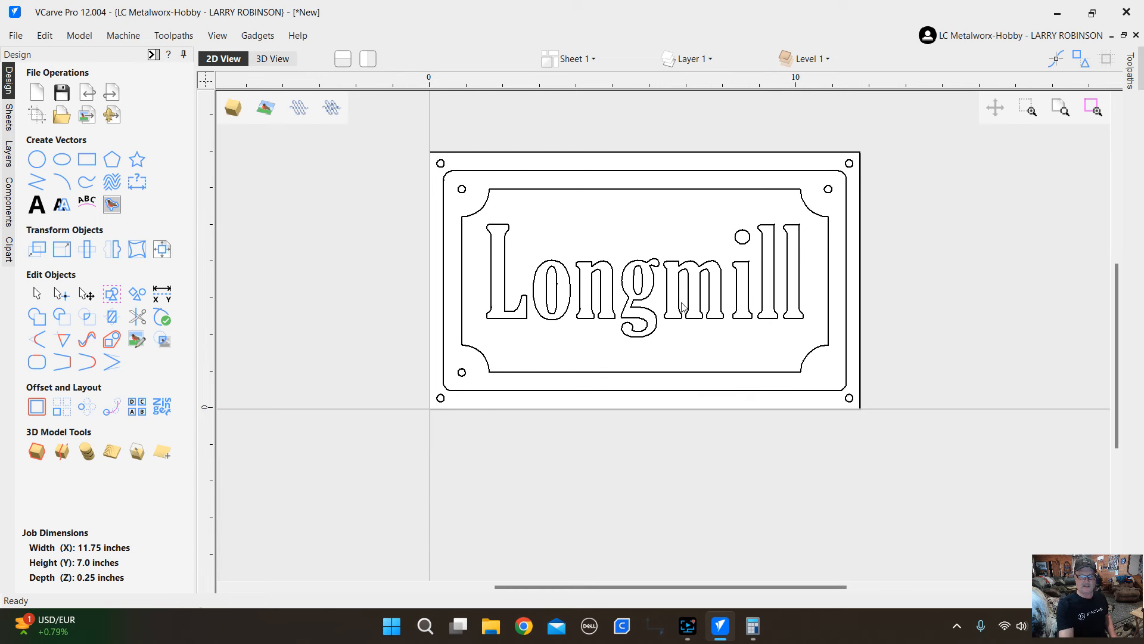
Select the four outer corner circles together with the three inner corner circles, and clear the selection.
scroll(484, 165, up, 1)
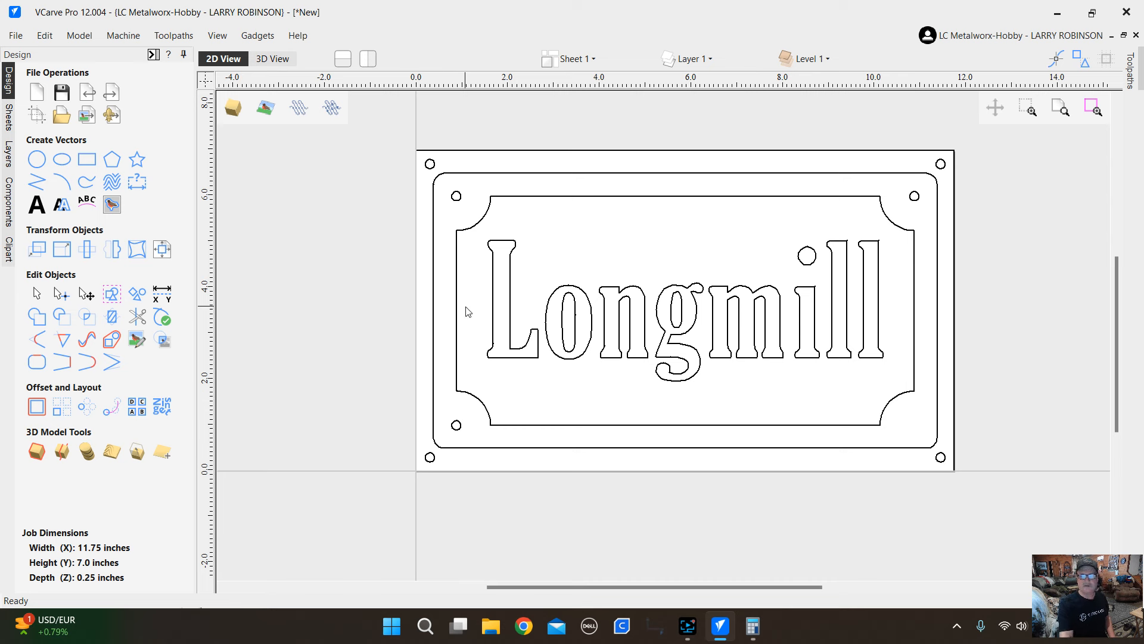
click(430, 165)
scroll(432, 167, up, 2)
scroll(432, 167, down, 1)
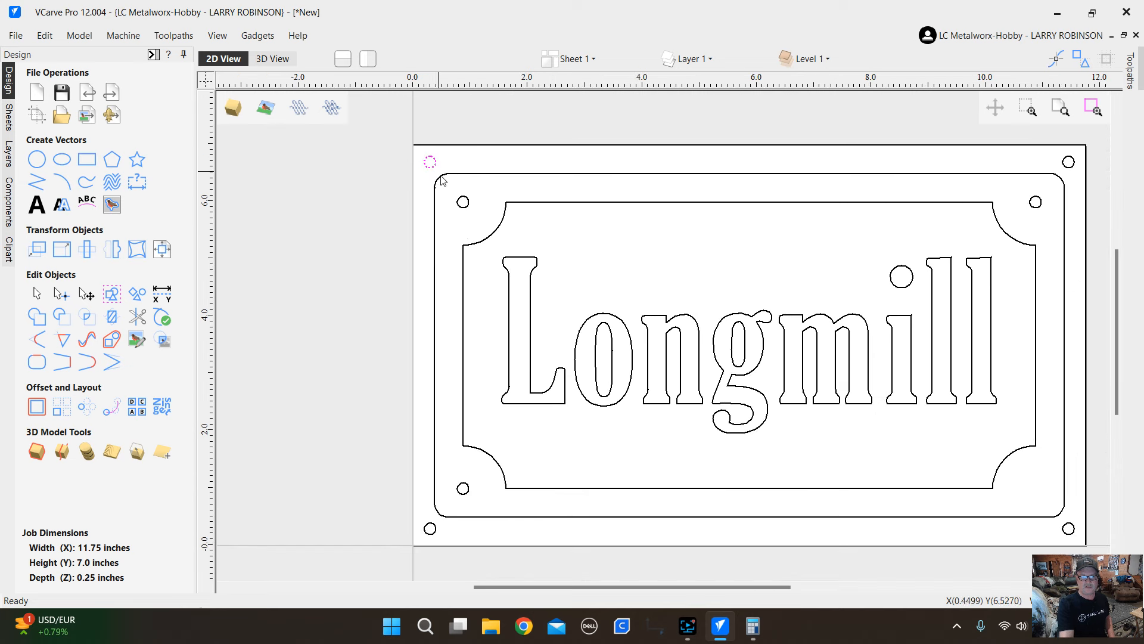
shift+click(465, 203)
shift+click(463, 487)
shift+click(430, 528)
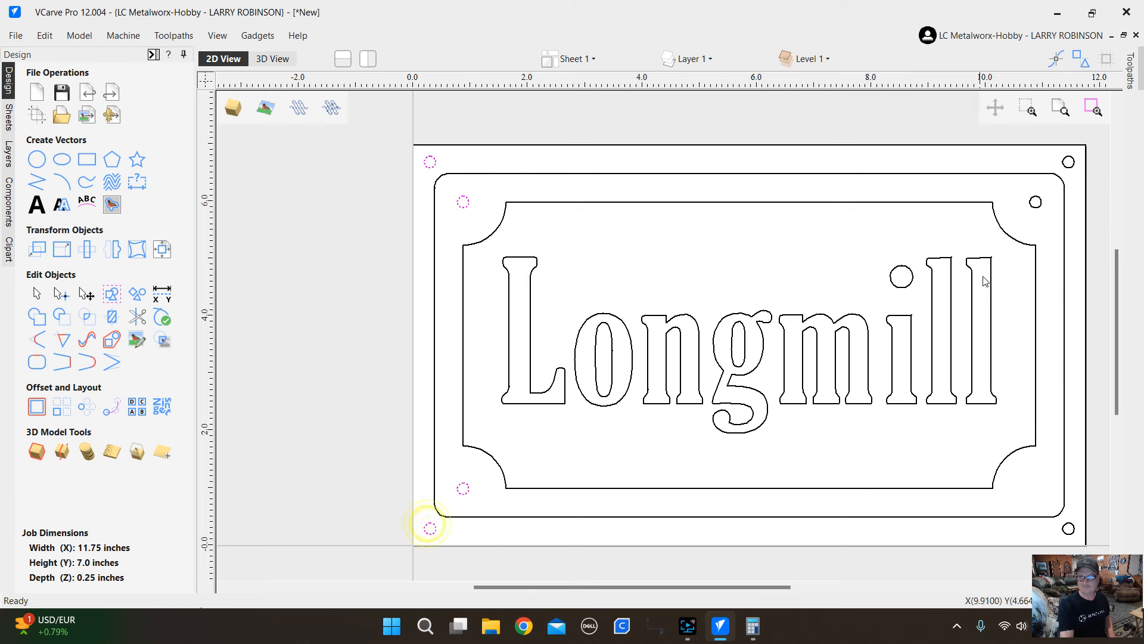
shift+click(1069, 161)
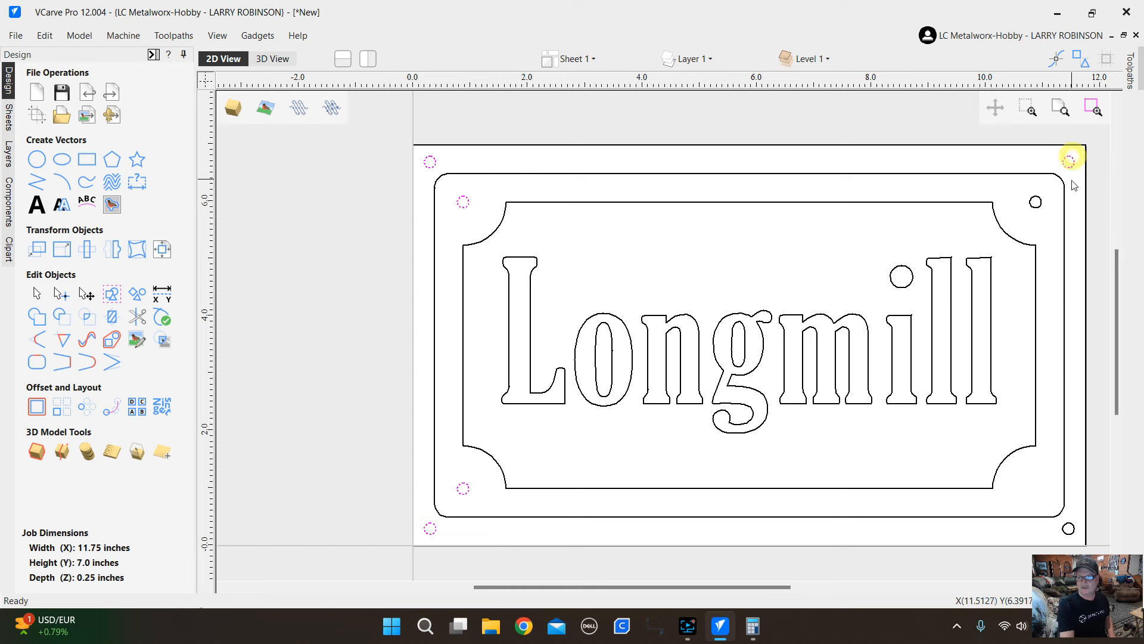
shift+click(1036, 202)
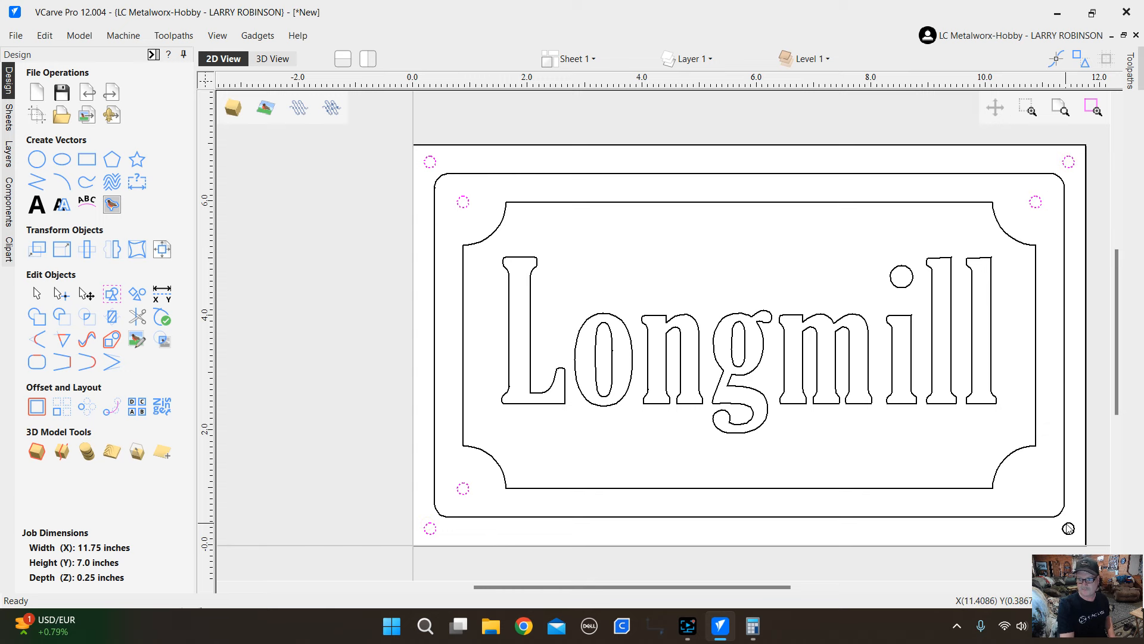
scroll(970, 345, down, 4)
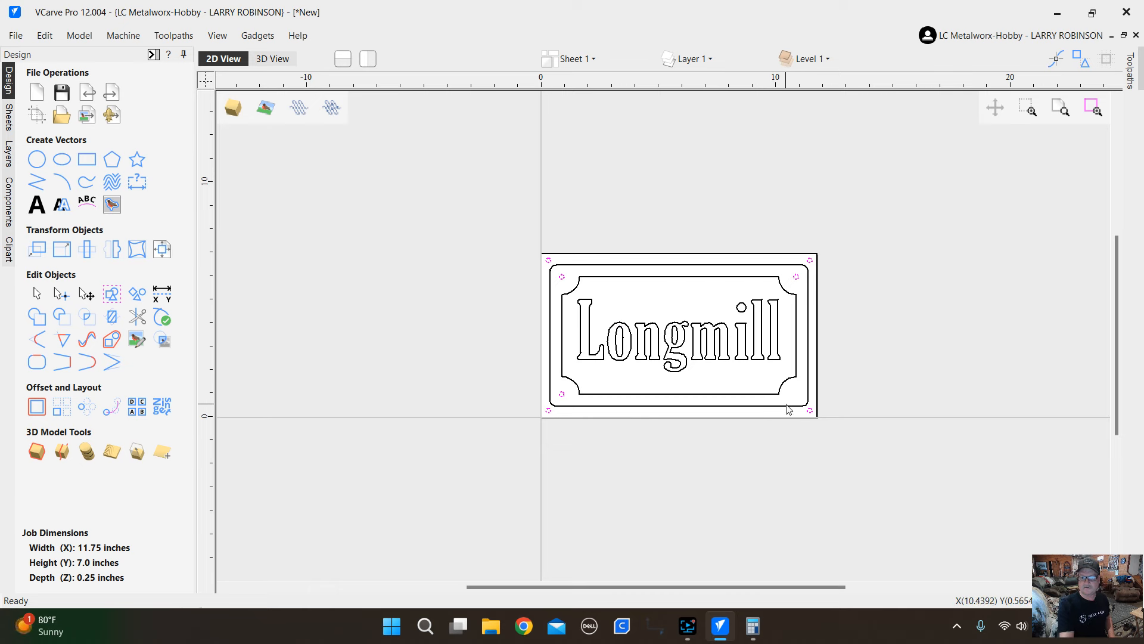
scroll(796, 424, up, 3)
scroll(893, 358, down, 4)
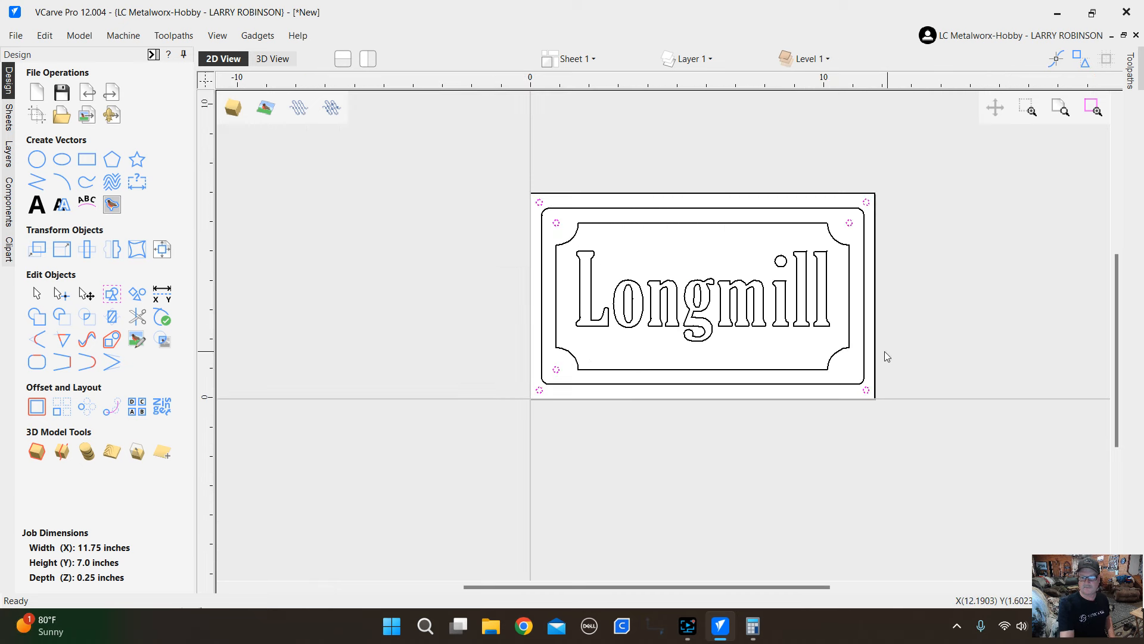
click(656, 239)
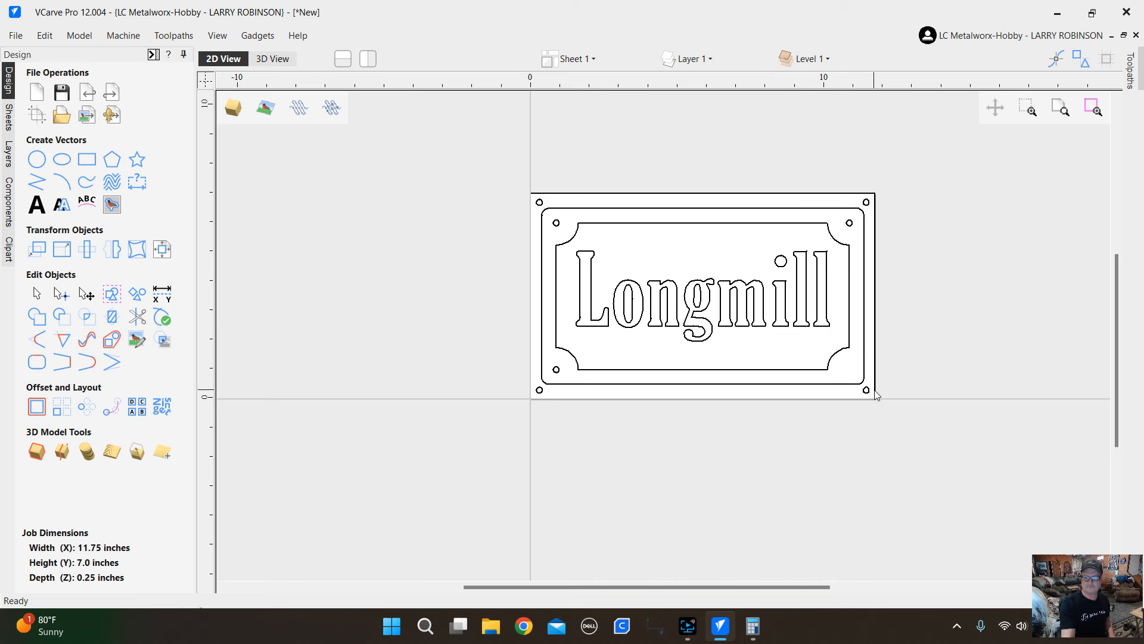
Place a 0.2 inch diameter circle on the inner rectangle's lower-right corner and finish drawing circles.
scroll(869, 361, down, 1)
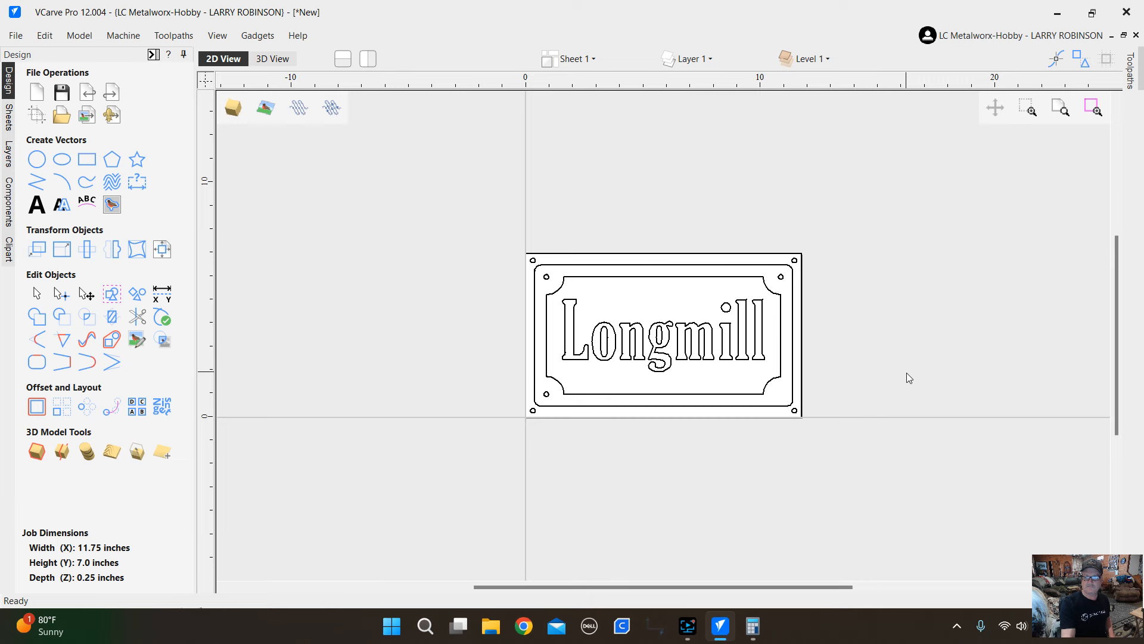
scroll(810, 395, up, 6)
scroll(778, 398, down, 3)
scroll(874, 395, up, 2)
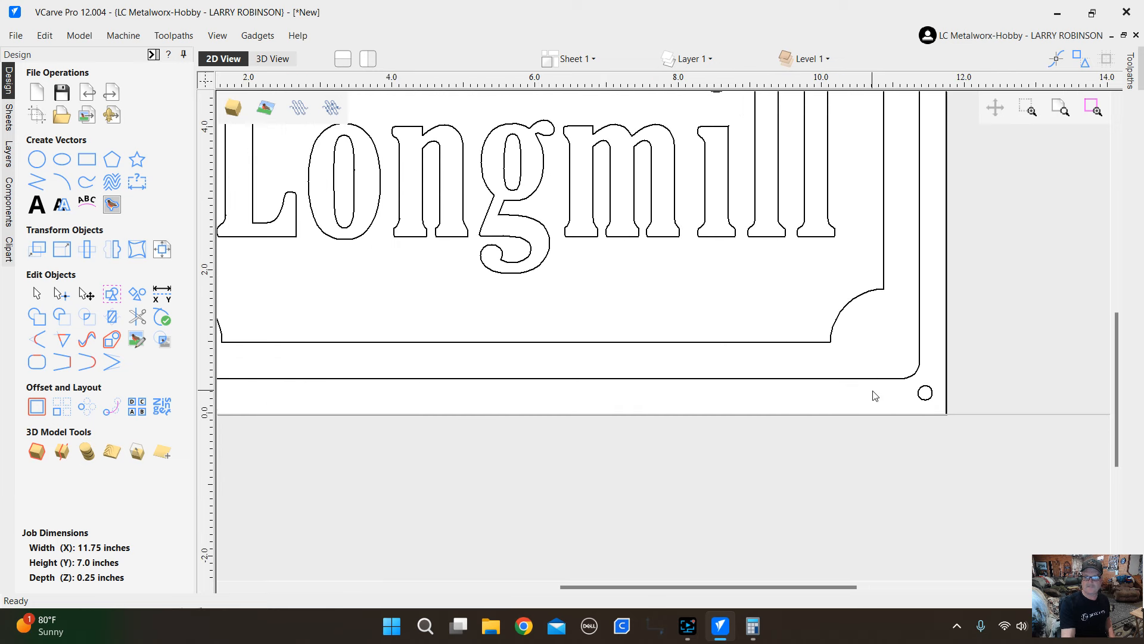
click(36, 160)
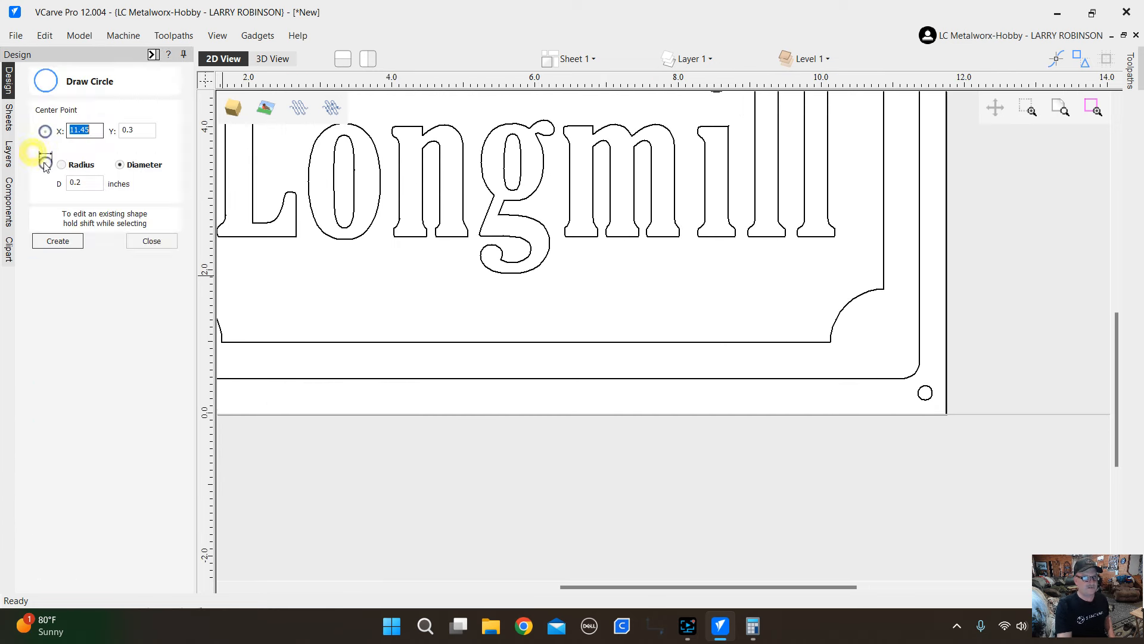
click(882, 344)
scroll(805, 292, down, 3)
click(868, 287)
scroll(767, 451, up, 3)
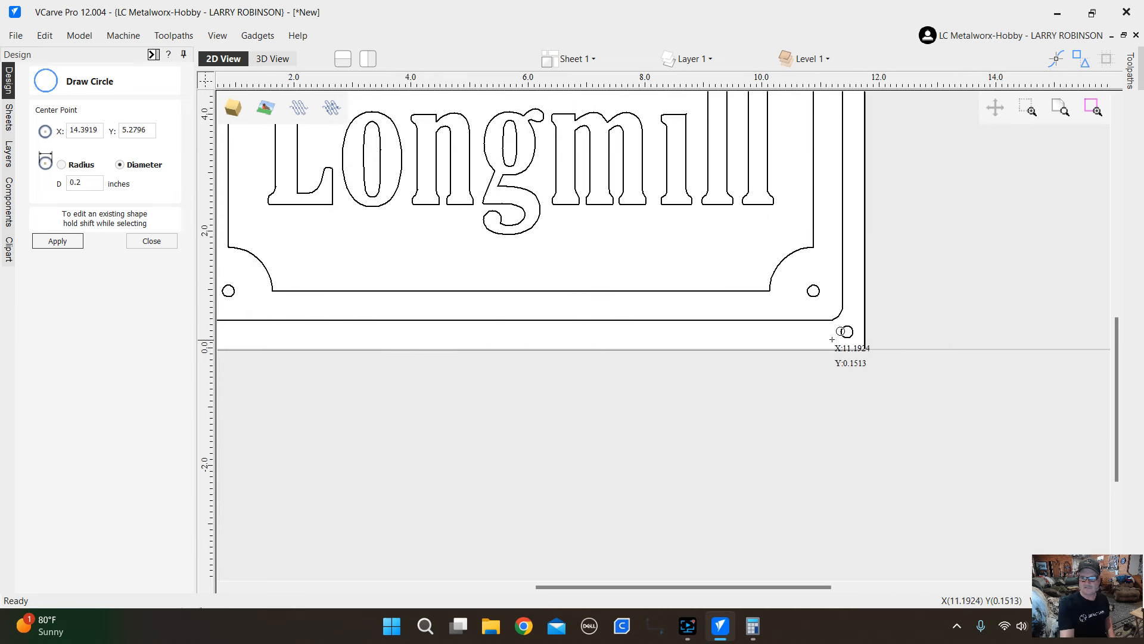
click(843, 332)
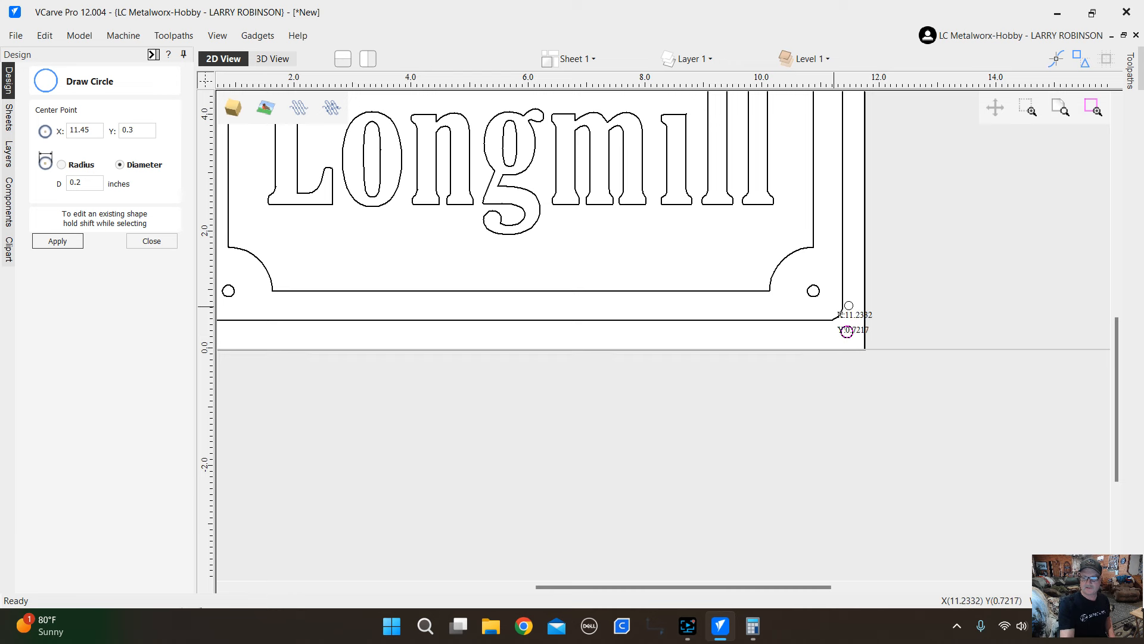
scroll(845, 335, up, 2)
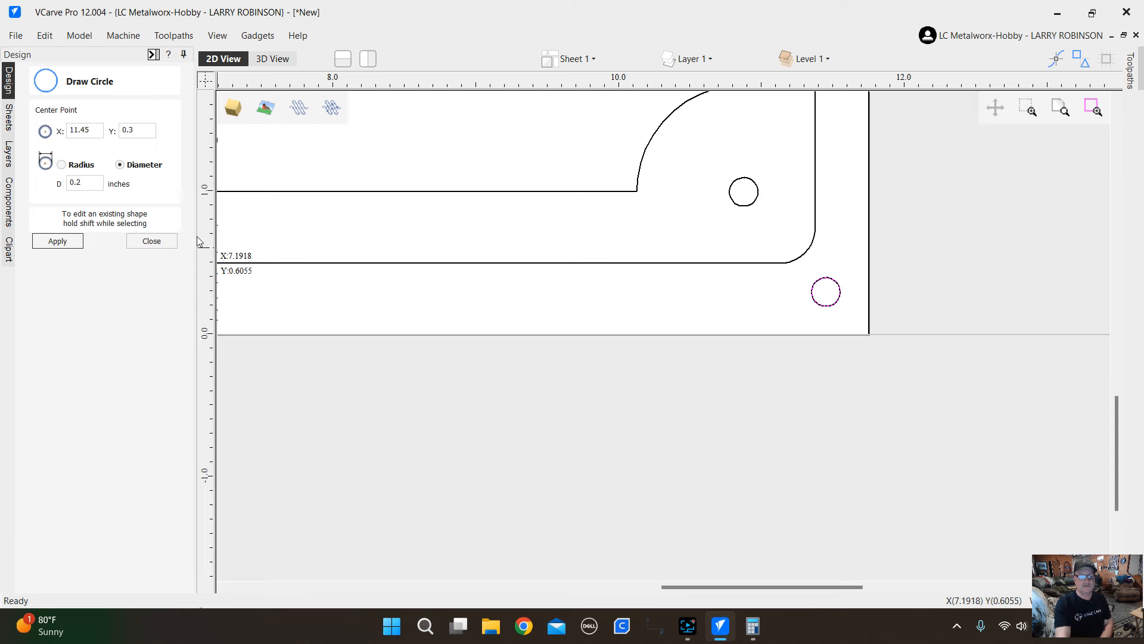
click(154, 241)
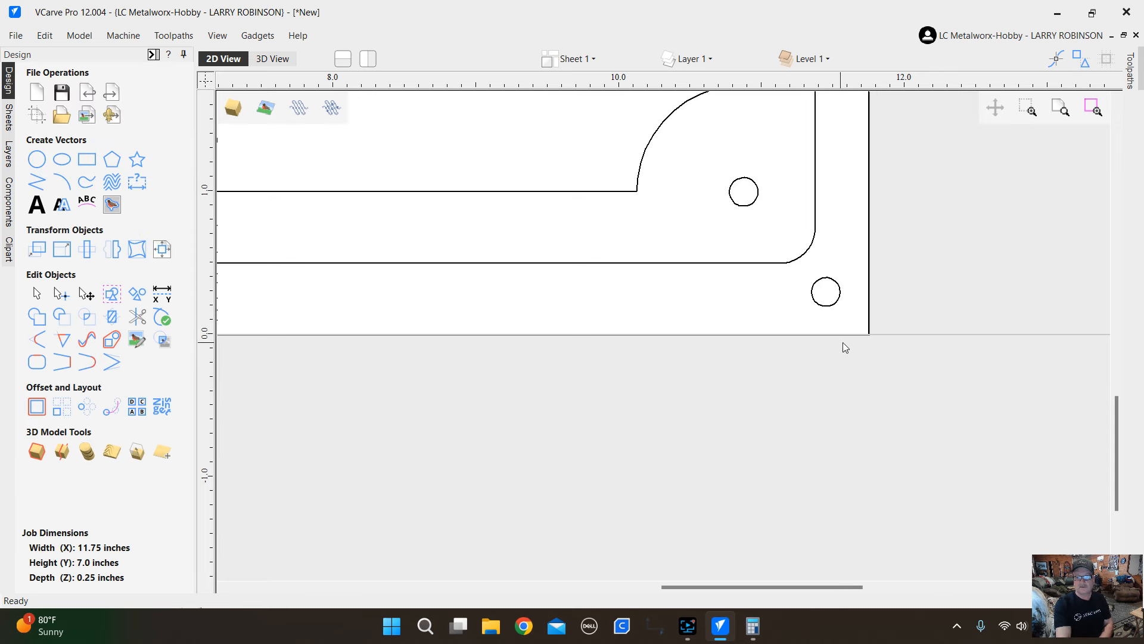
Select the outer and inner lower-right circles, clear that selection, and remove the stray circle beside the job.
scroll(890, 365, down, 2)
click(864, 335)
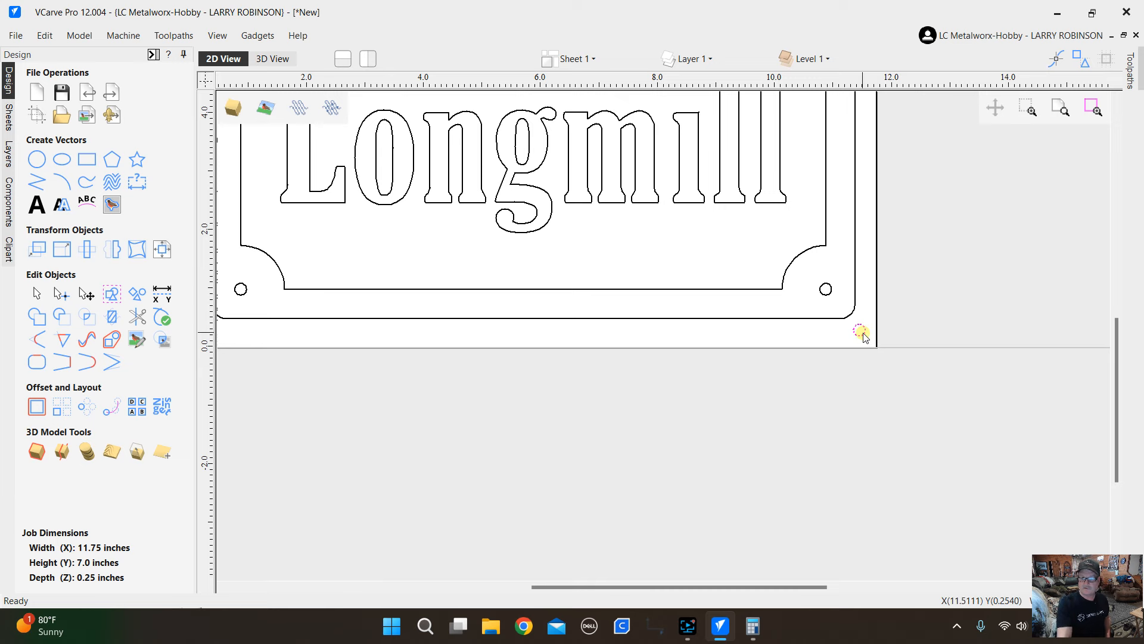
scroll(870, 342, up, 2)
scroll(894, 346, down, 2)
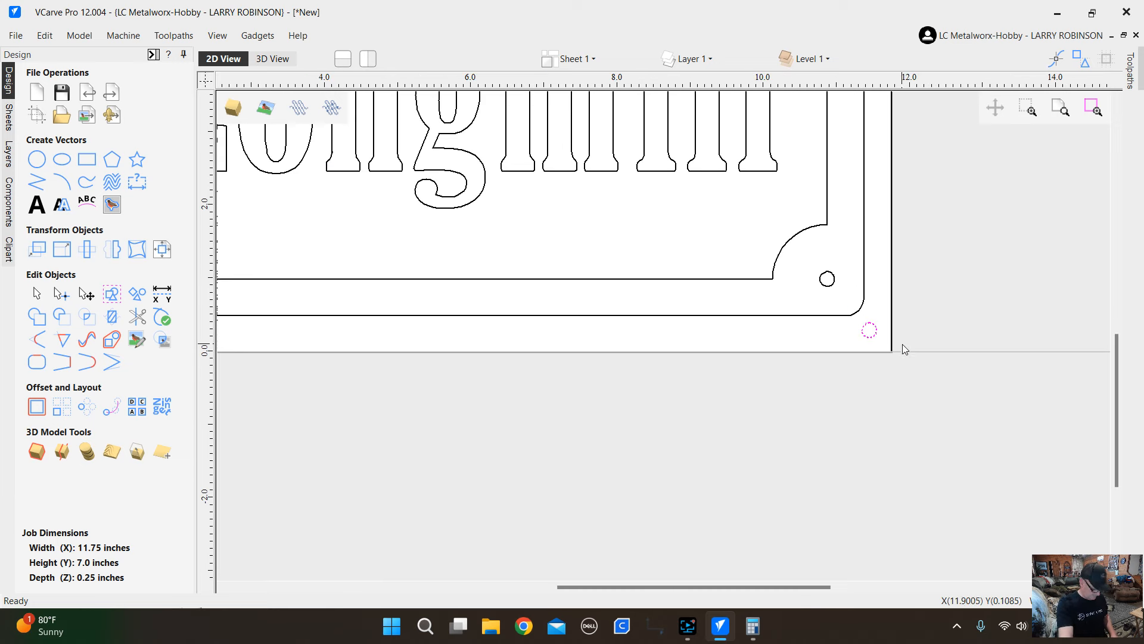
shift+click(827, 280)
scroll(889, 356, down, 3)
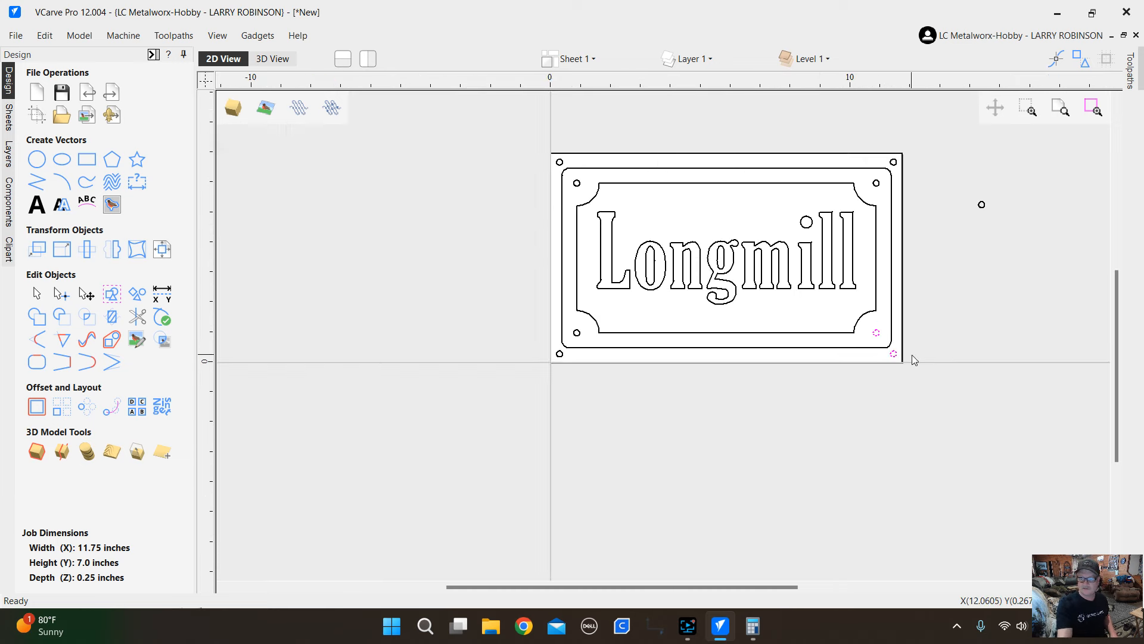
click(958, 257)
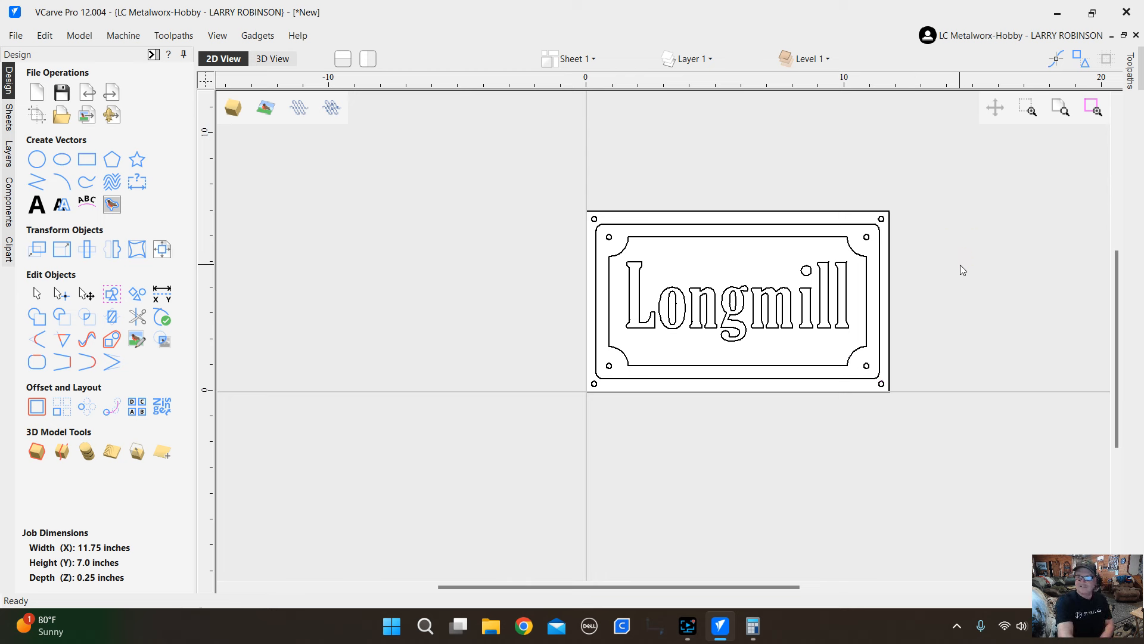
Group the eight circles at the outer and inner corners, and test selecting the group as one object.
click(882, 220)
click(867, 238)
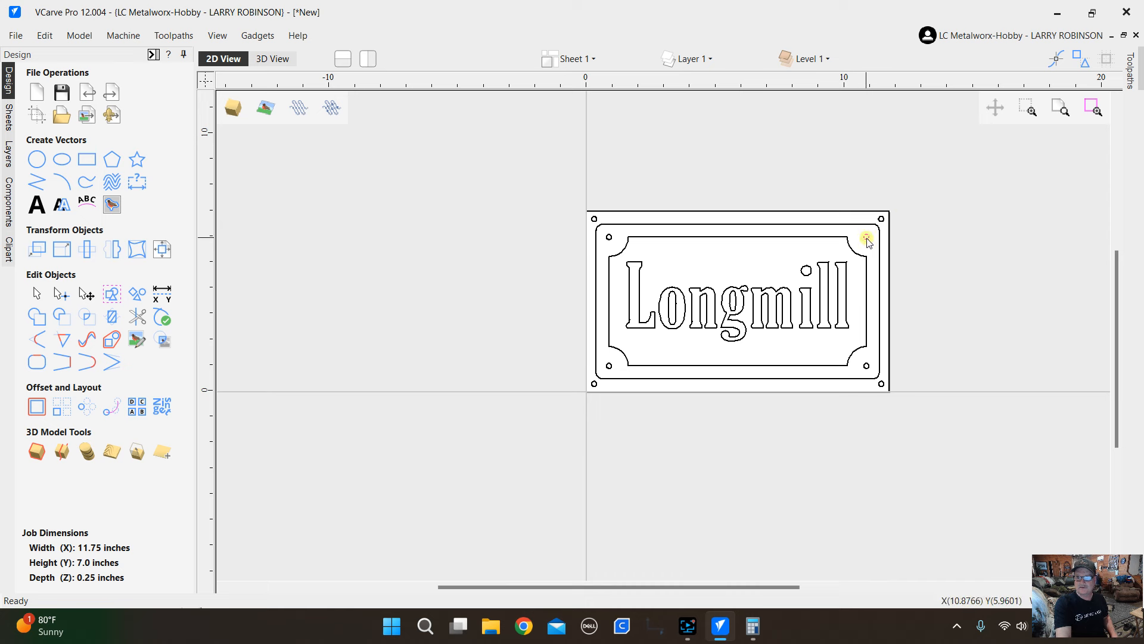
click(608, 237)
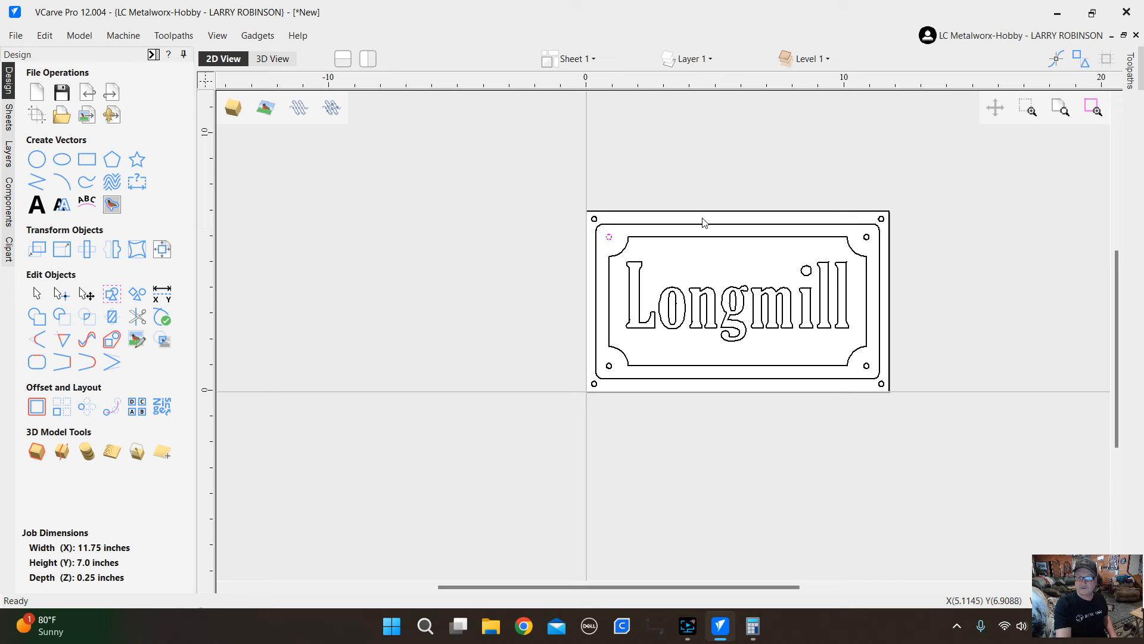
shift+click(595, 219)
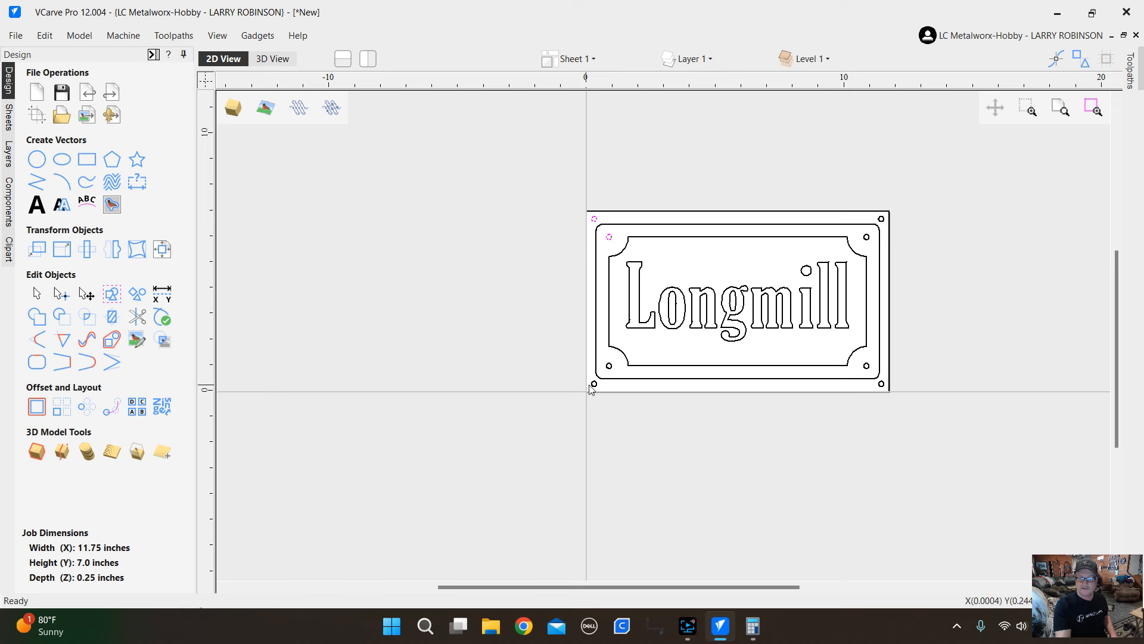
shift+click(609, 366)
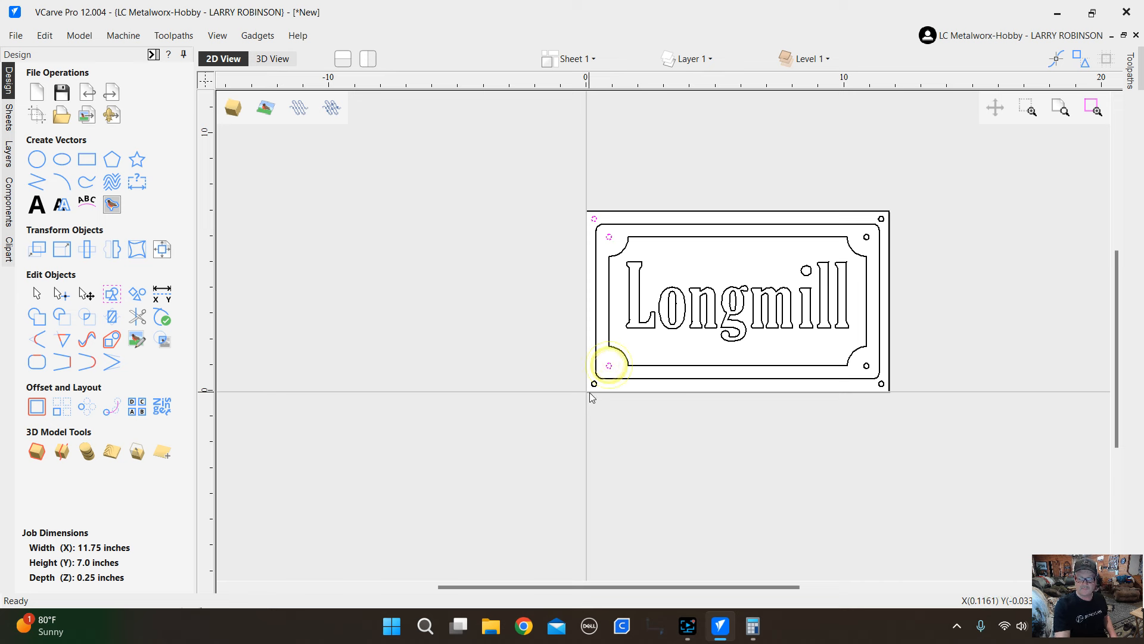
shift+click(594, 385)
shift+click(881, 385)
shift+click(866, 366)
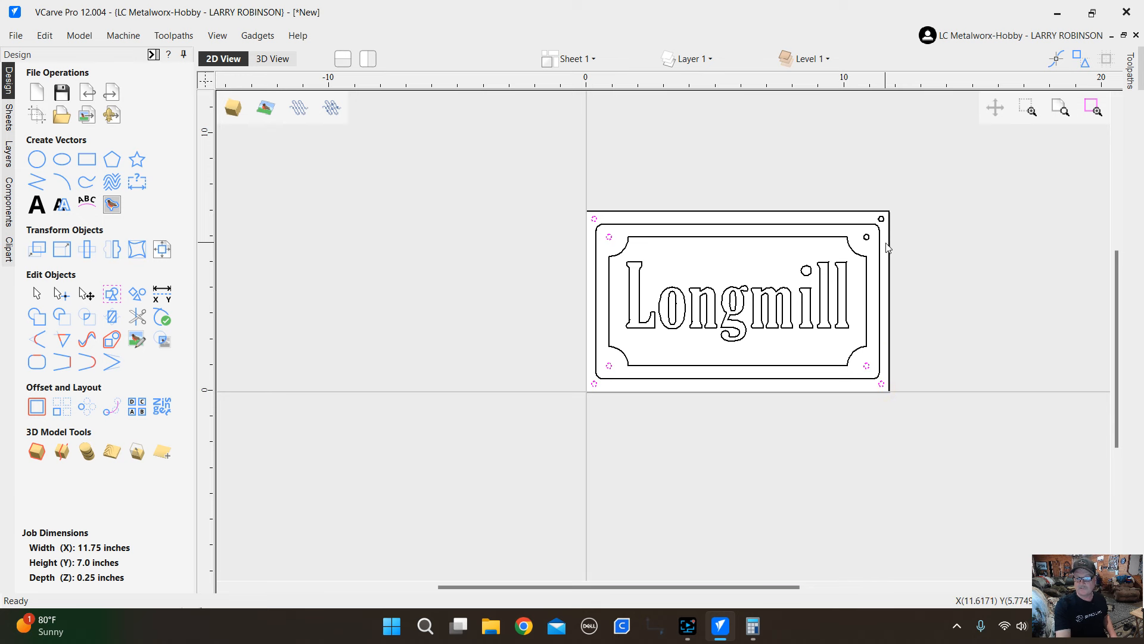
shift+click(881, 219)
shift+click(867, 237)
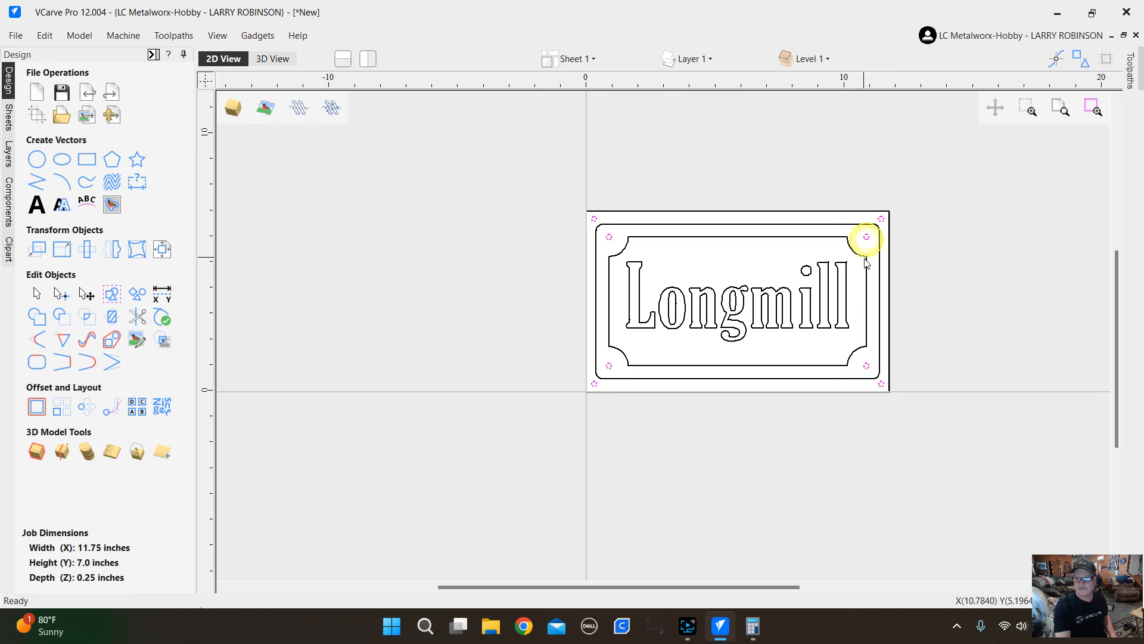
scroll(840, 265, up, 3)
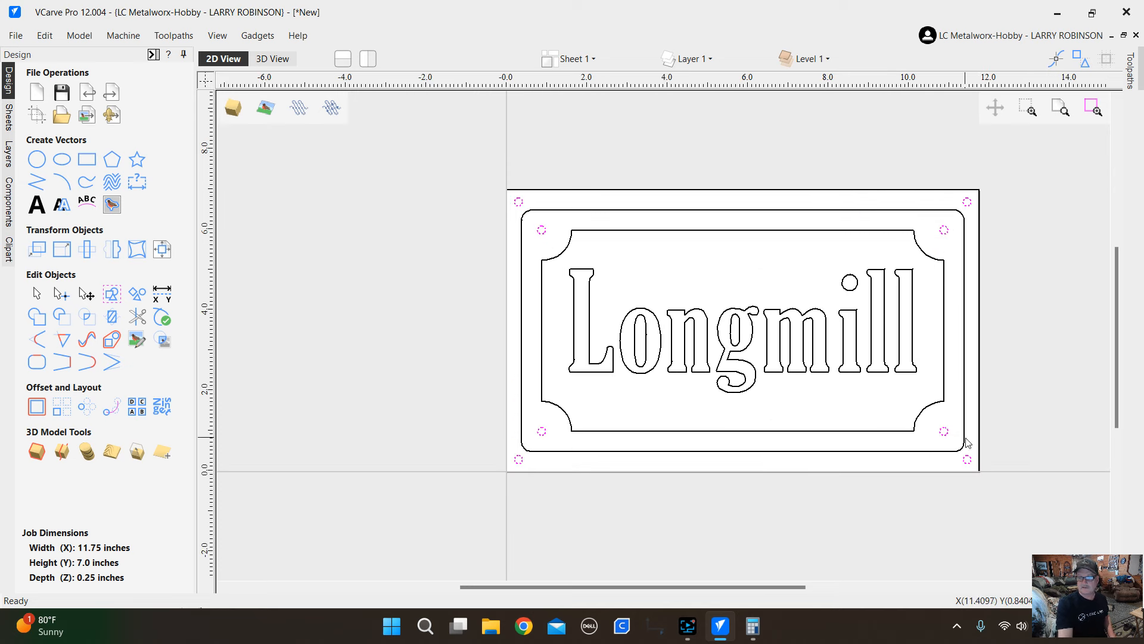
scroll(549, 243, up, 5)
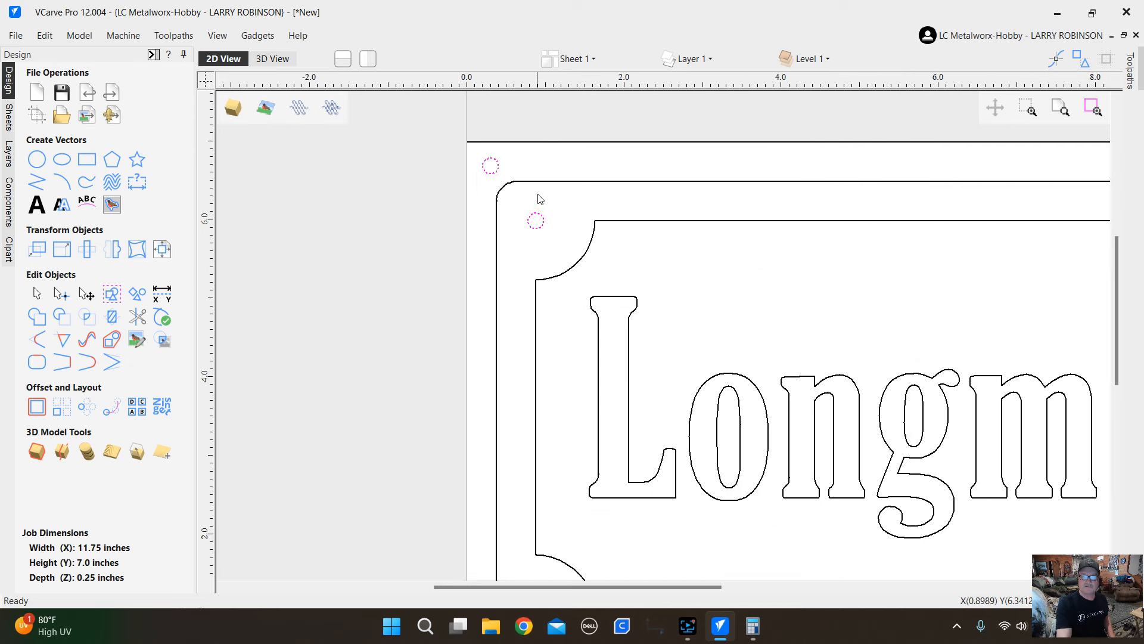
right_click(544, 223)
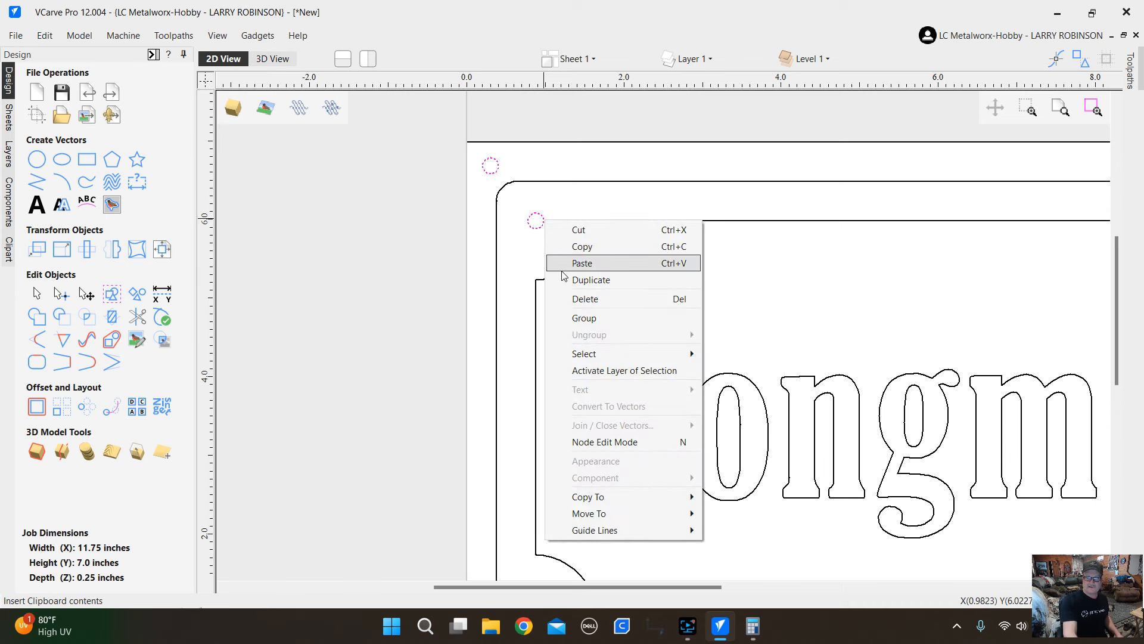
click(596, 318)
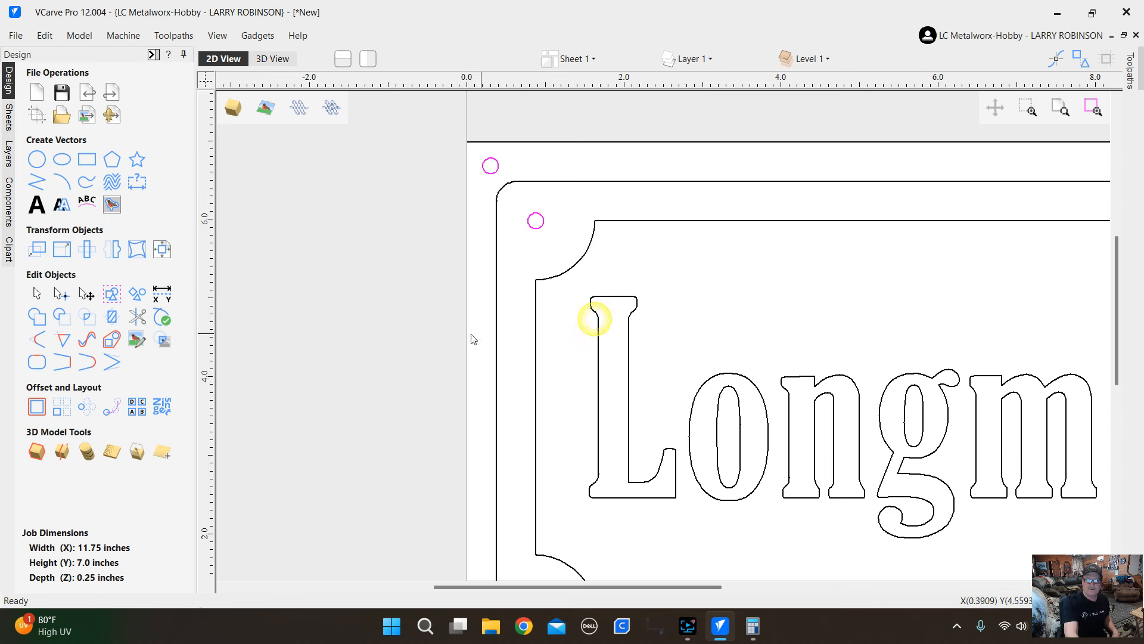
scroll(349, 235, down, 2)
click(975, 323)
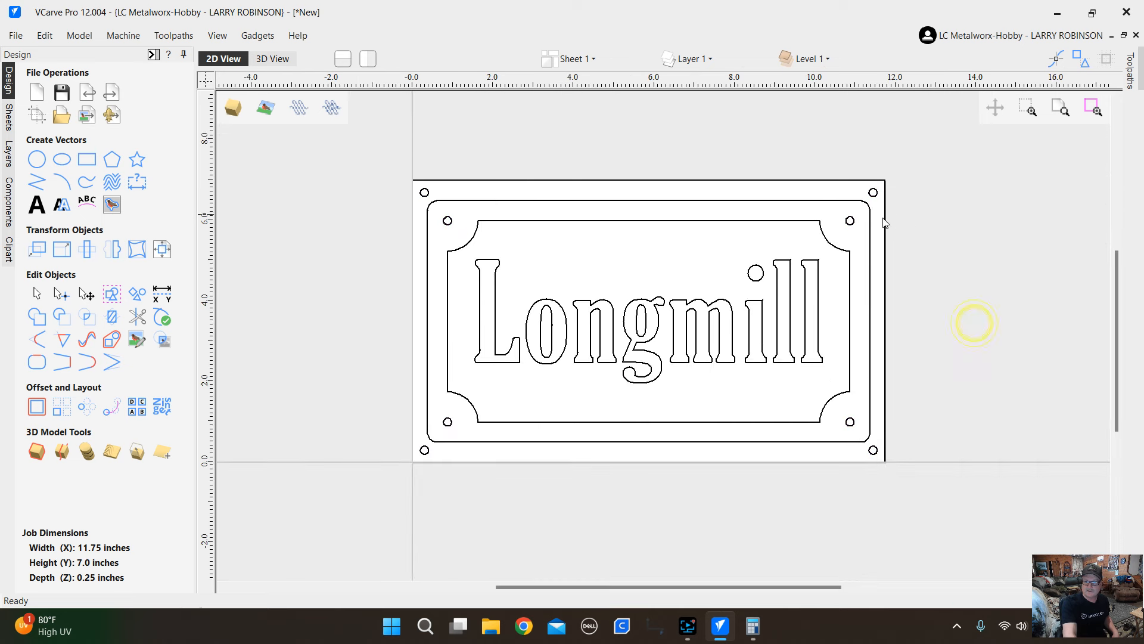
click(853, 221)
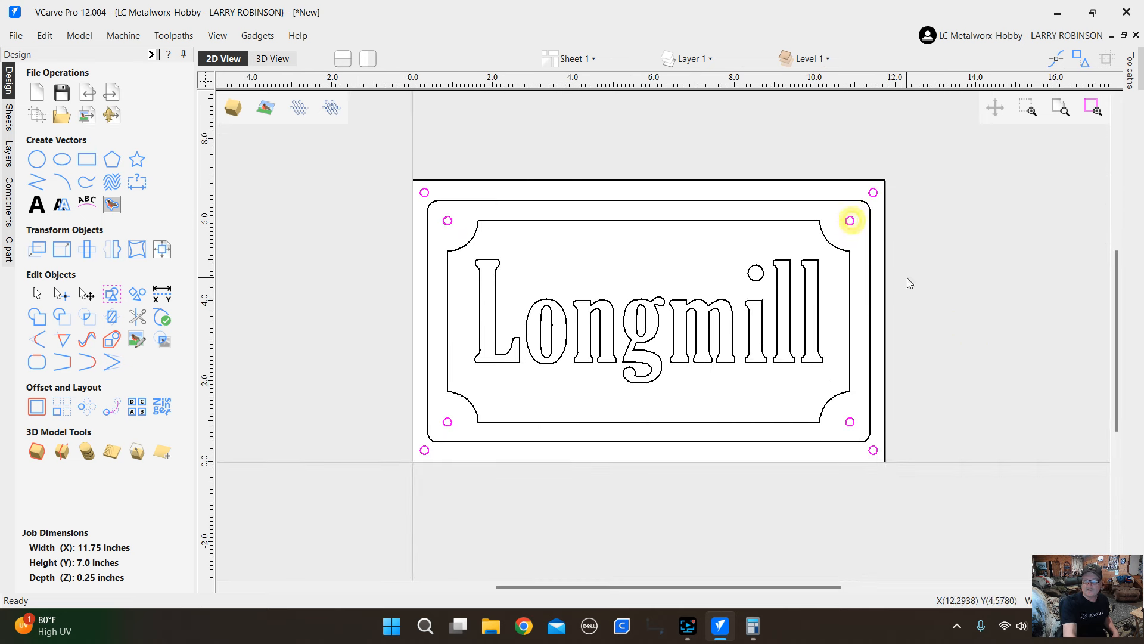
click(969, 267)
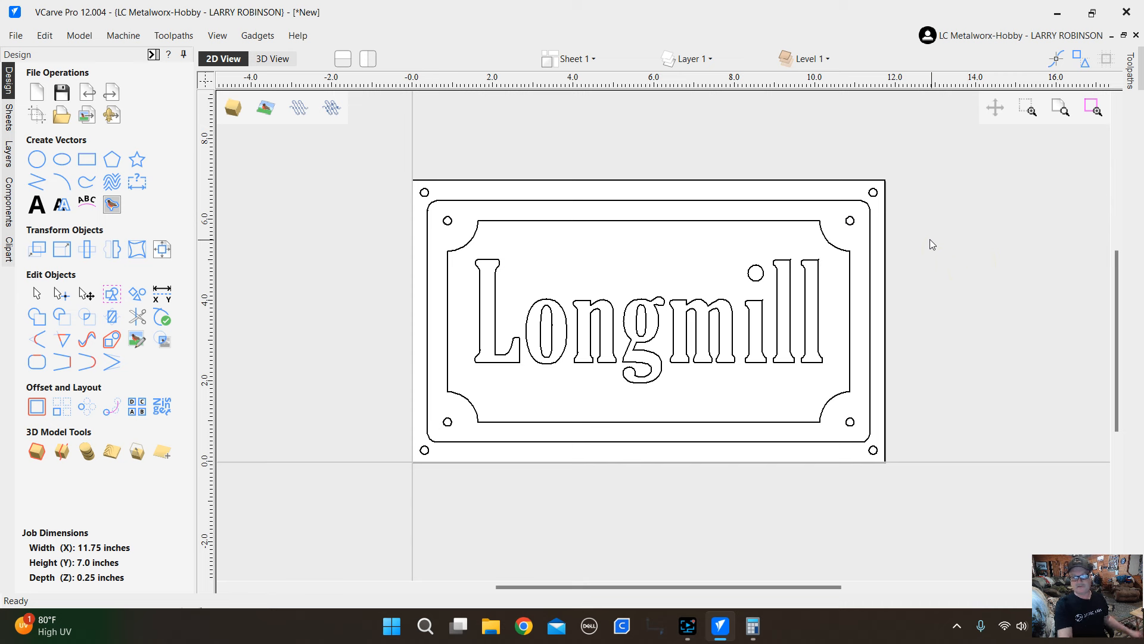
Move the grouped circles to a new visible, active layer named Holes with a blue drawing color.
click(853, 222)
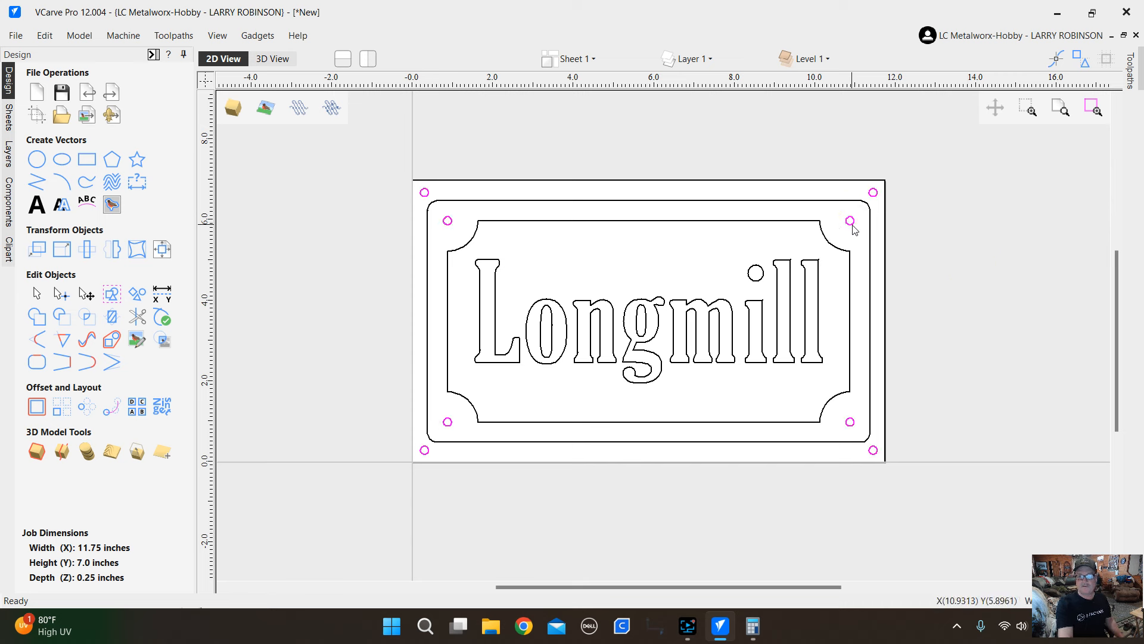
right_click(853, 227)
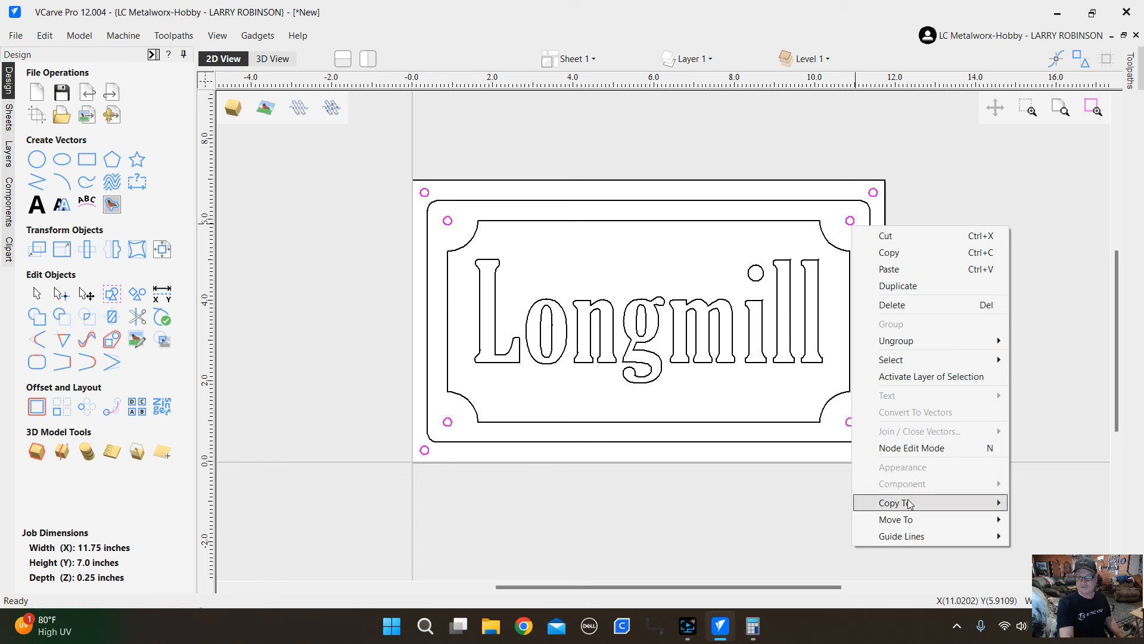
mouse_move(910, 521)
mouse_move(1046, 544)
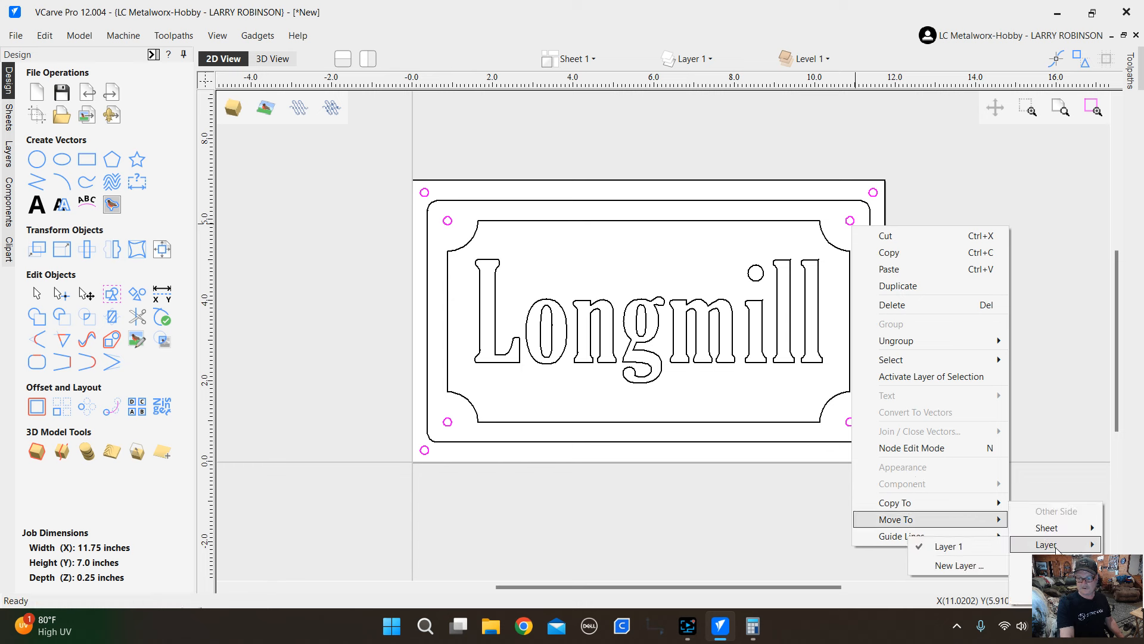
click(952, 565)
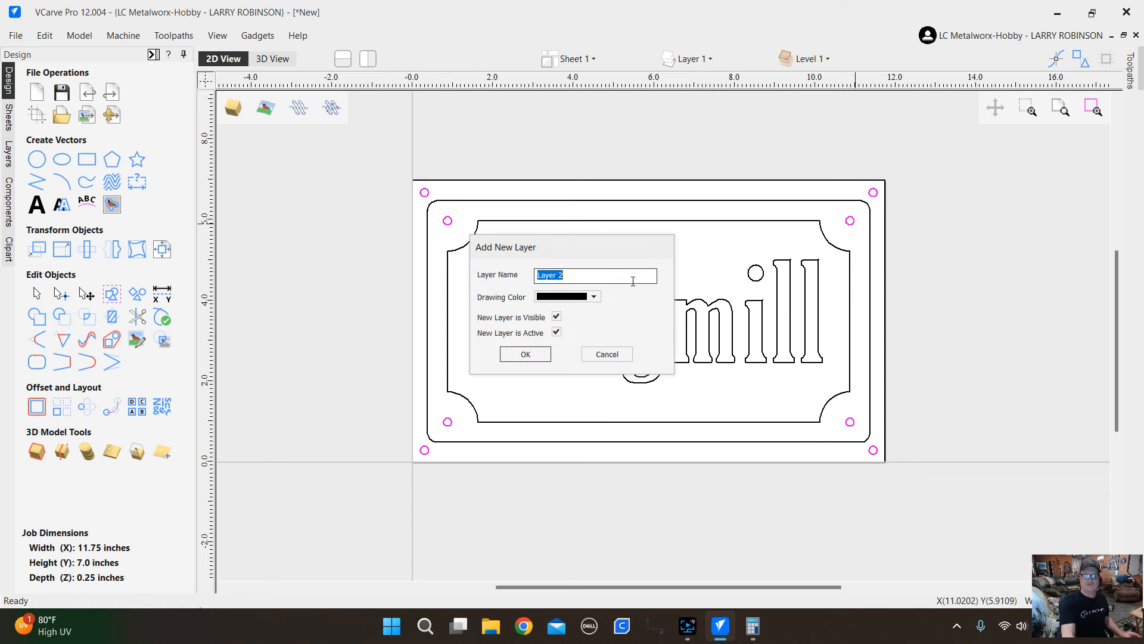
text(Holes)
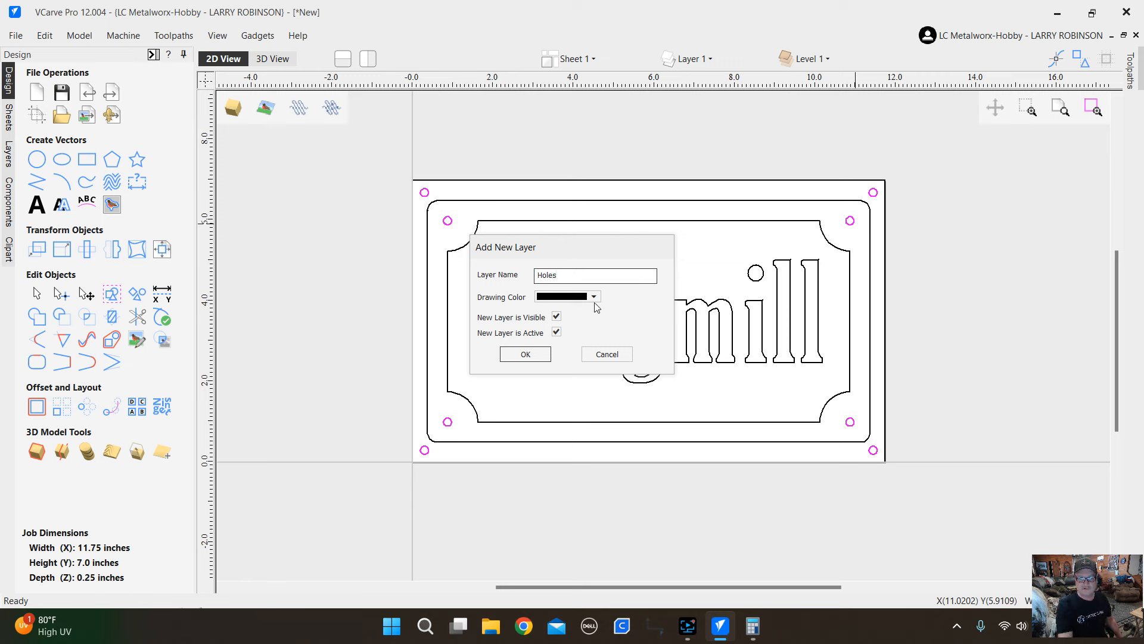
click(595, 297)
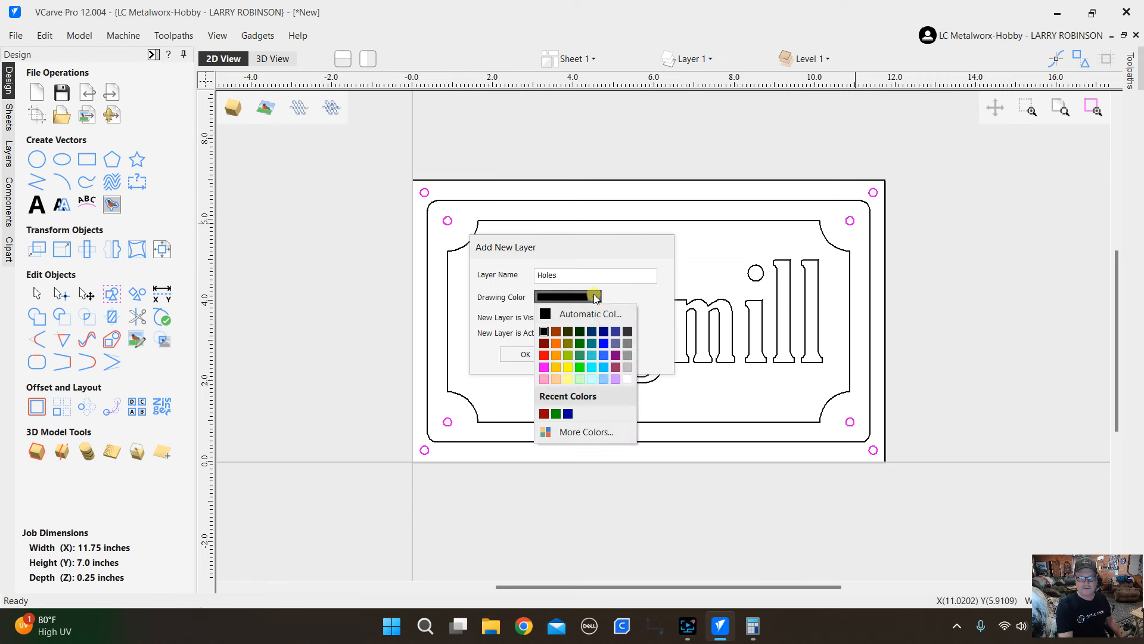
click(601, 346)
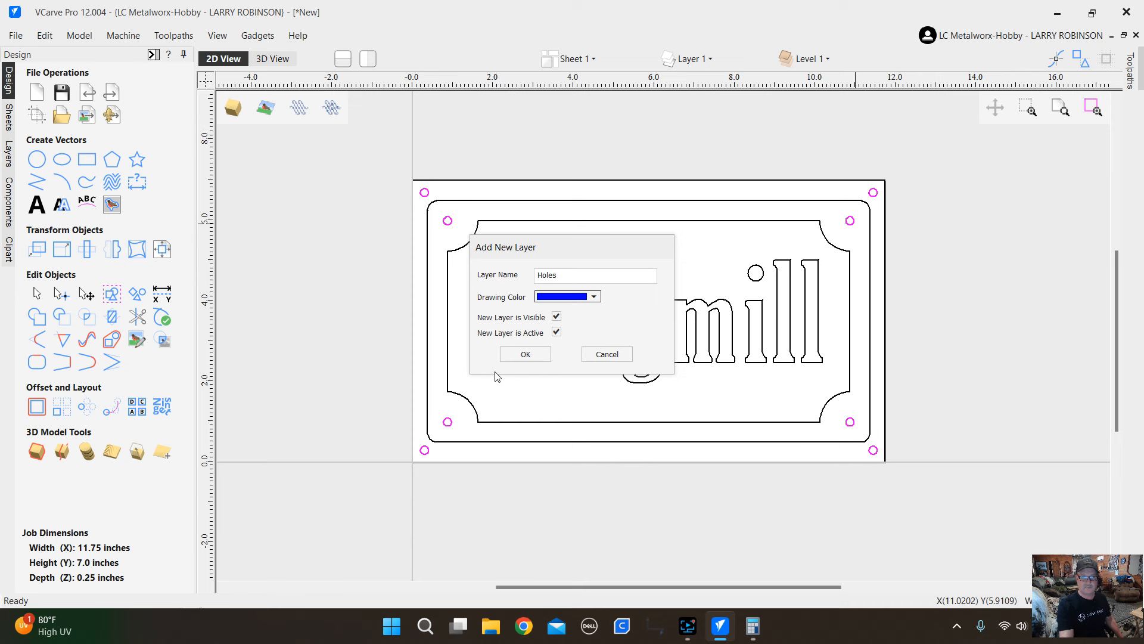
click(523, 354)
click(518, 356)
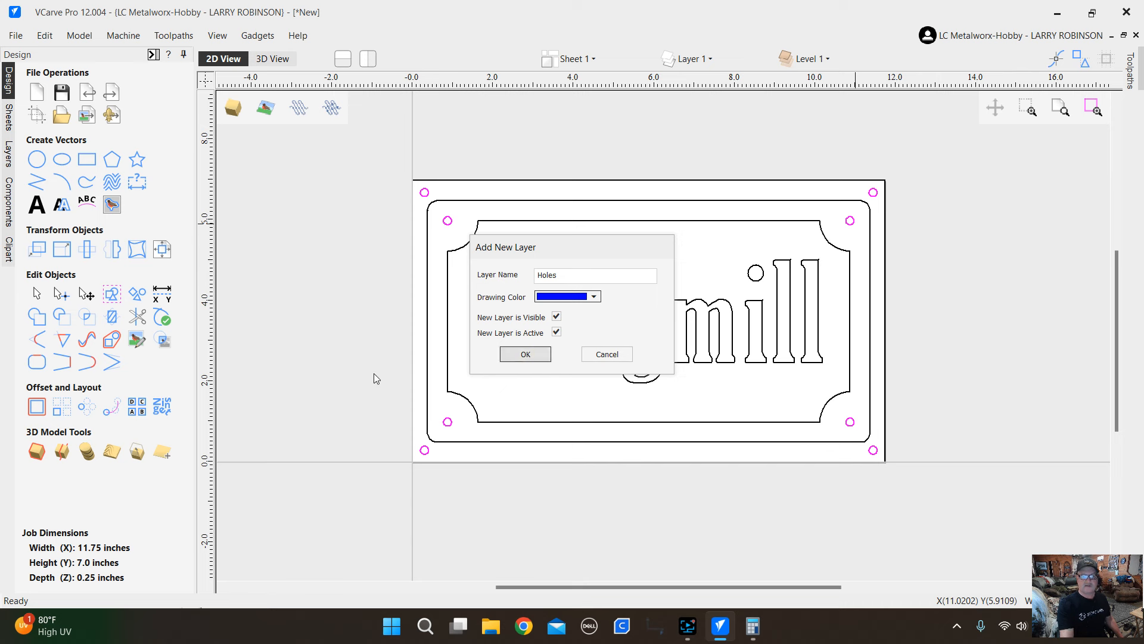
click(524, 355)
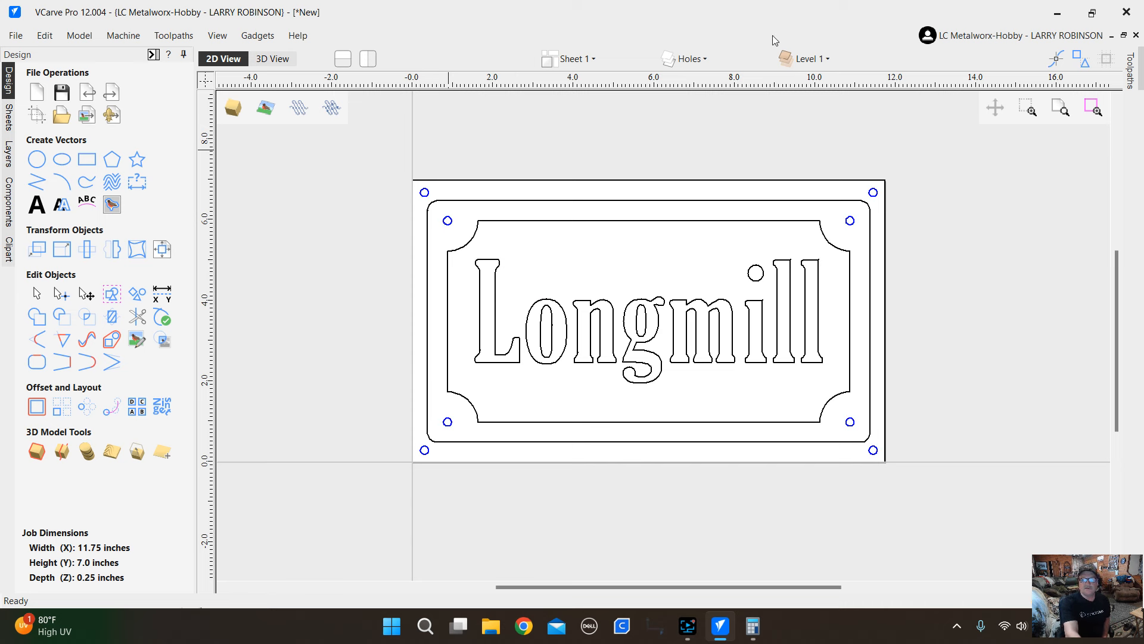
Hide the Holes layer.
click(706, 60)
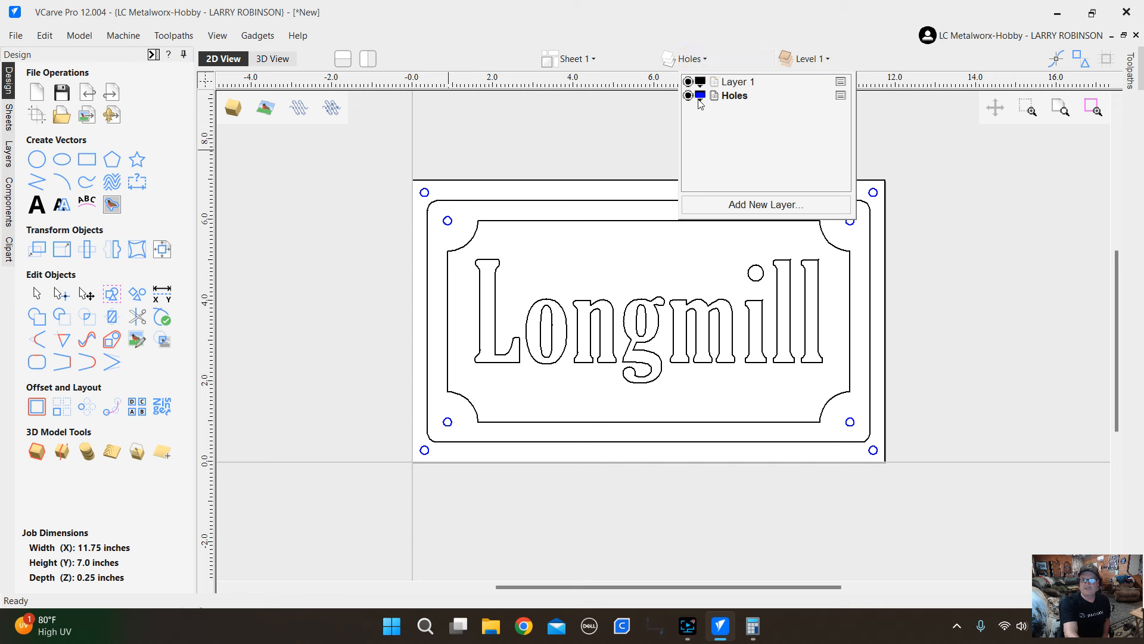
click(688, 96)
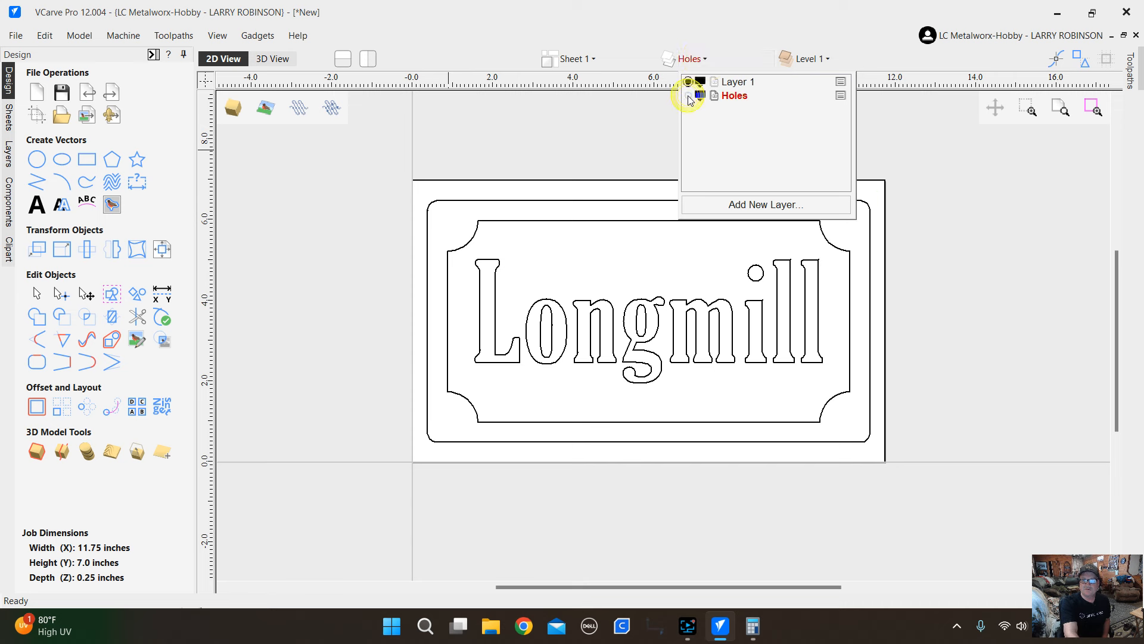
Make the Holes layer visible again, and test toggling Layer 1's visibility off and back on.
click(689, 96)
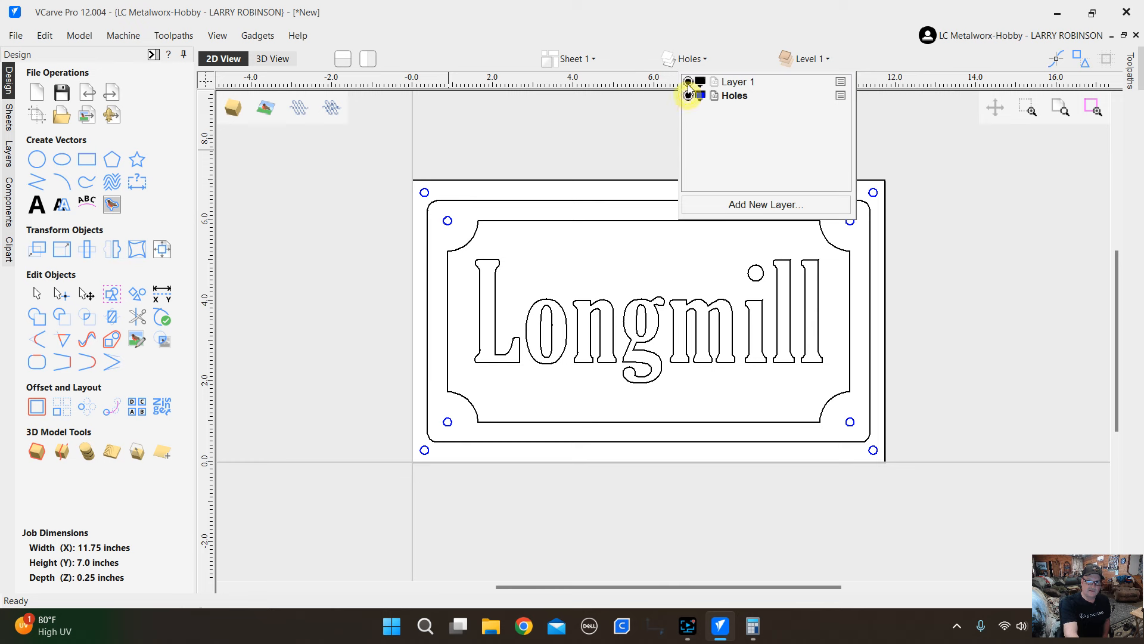
click(688, 82)
click(689, 82)
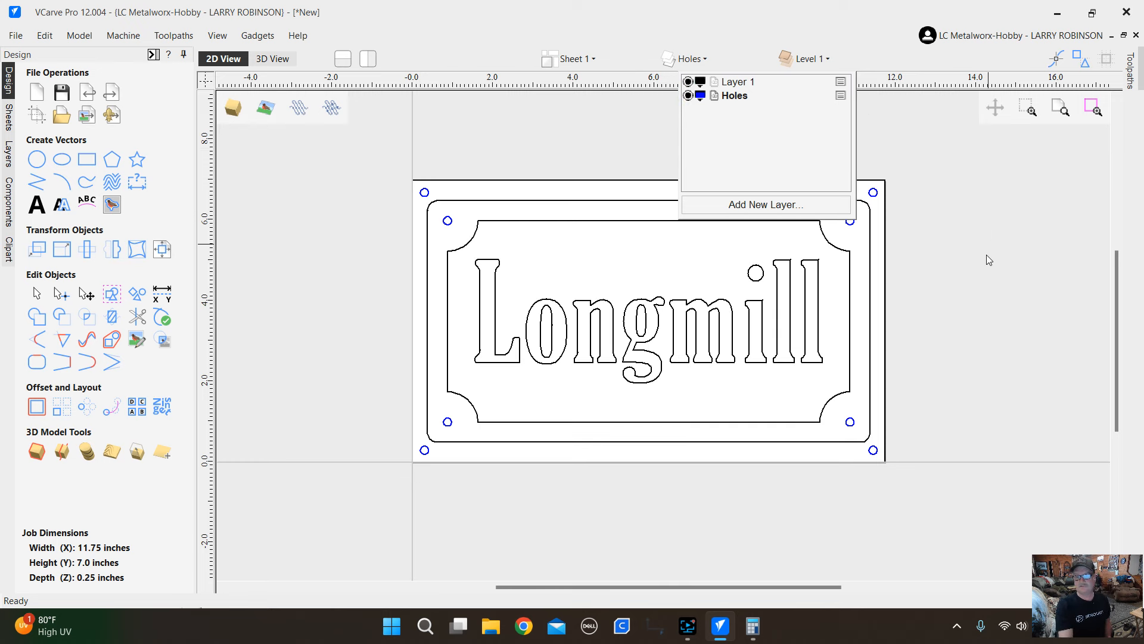
click(987, 279)
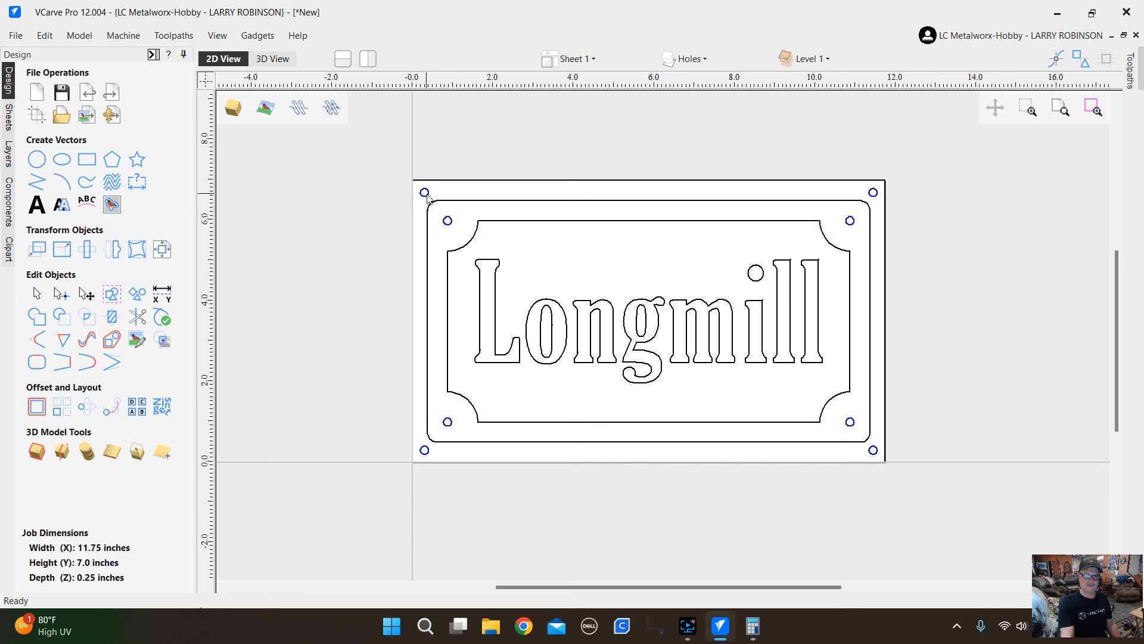
Check that the corner circles select together as one group, and clear the selection.
click(449, 153)
click(425, 192)
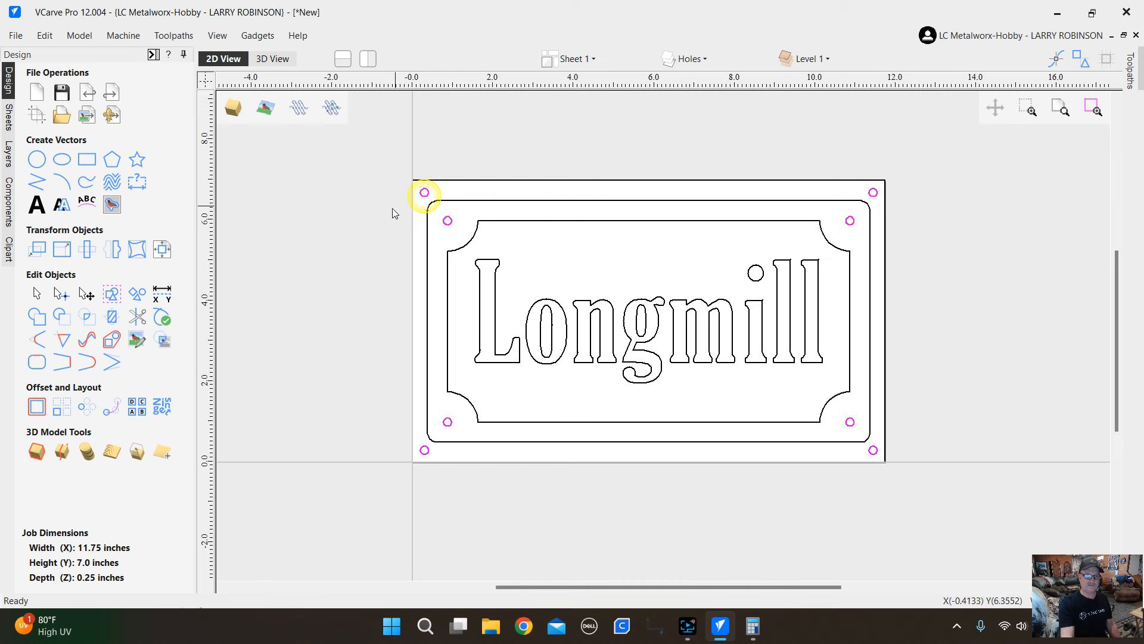
click(352, 216)
scroll(690, 220, down, 2)
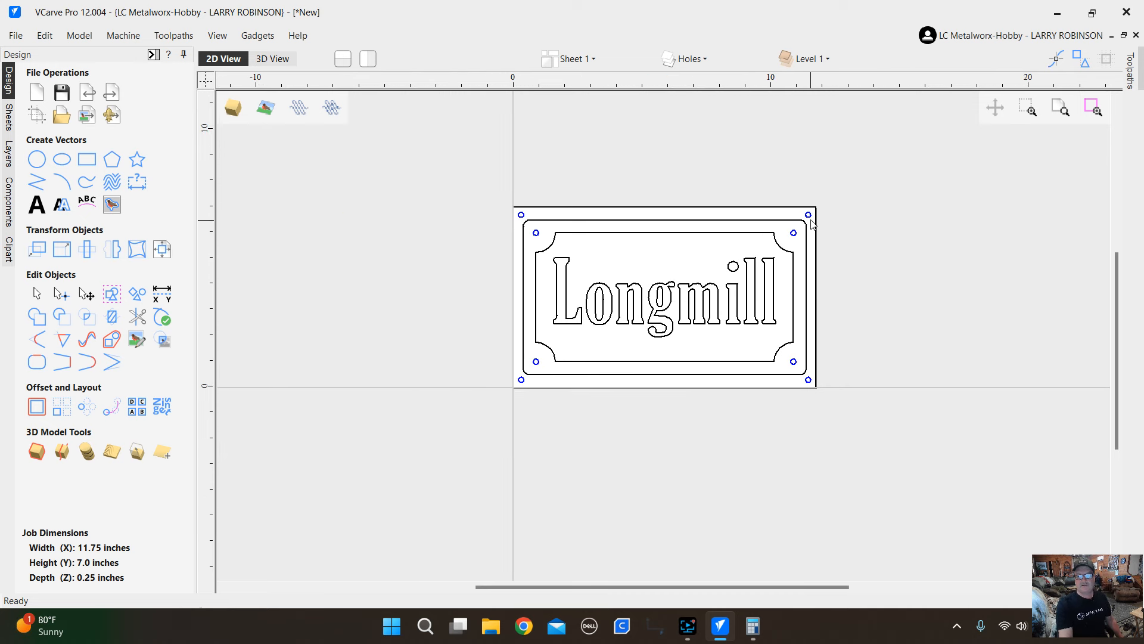
Copy the grouped corner circles and paste a duplicate set into the drawing.
click(522, 217)
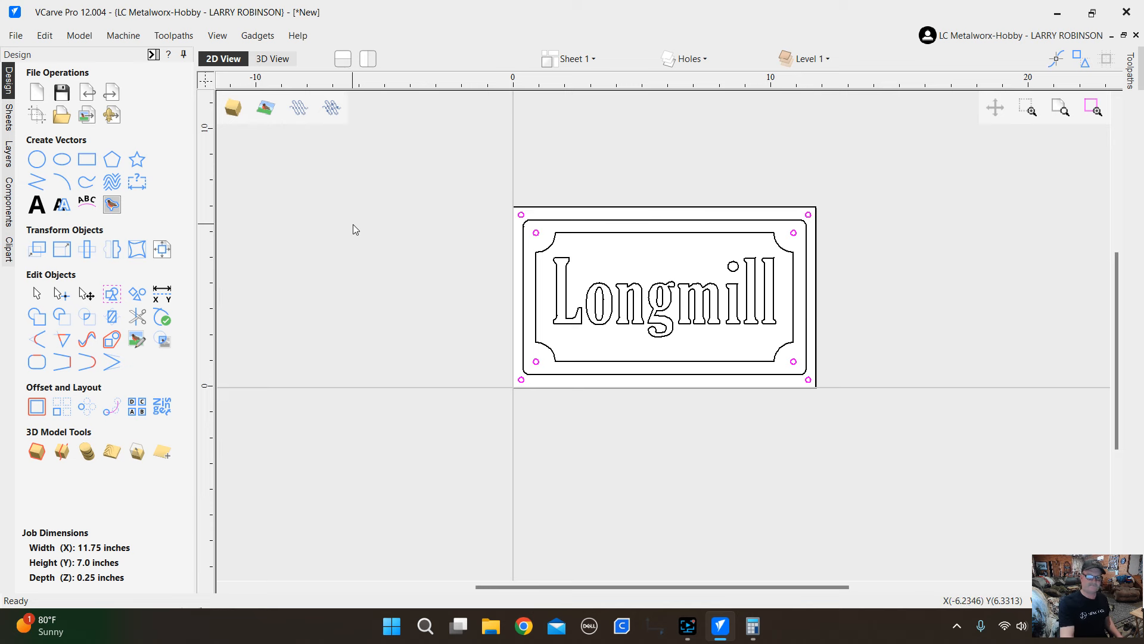
scroll(512, 205, up, 4)
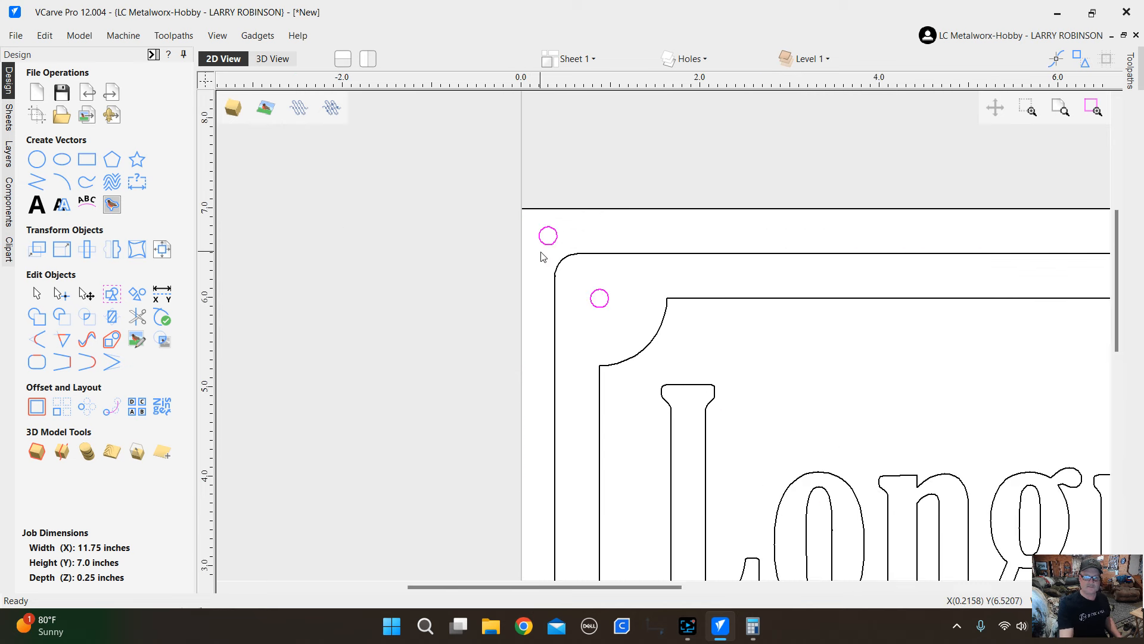
scroll(541, 253, up, 3)
right_click(552, 233)
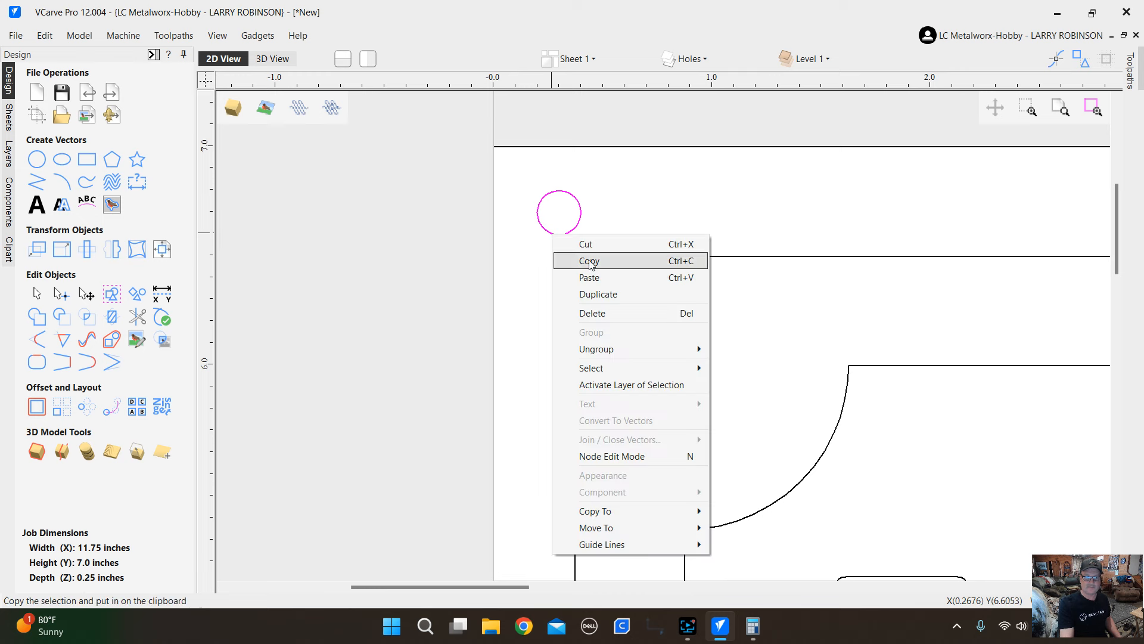
mouse_move(666, 519)
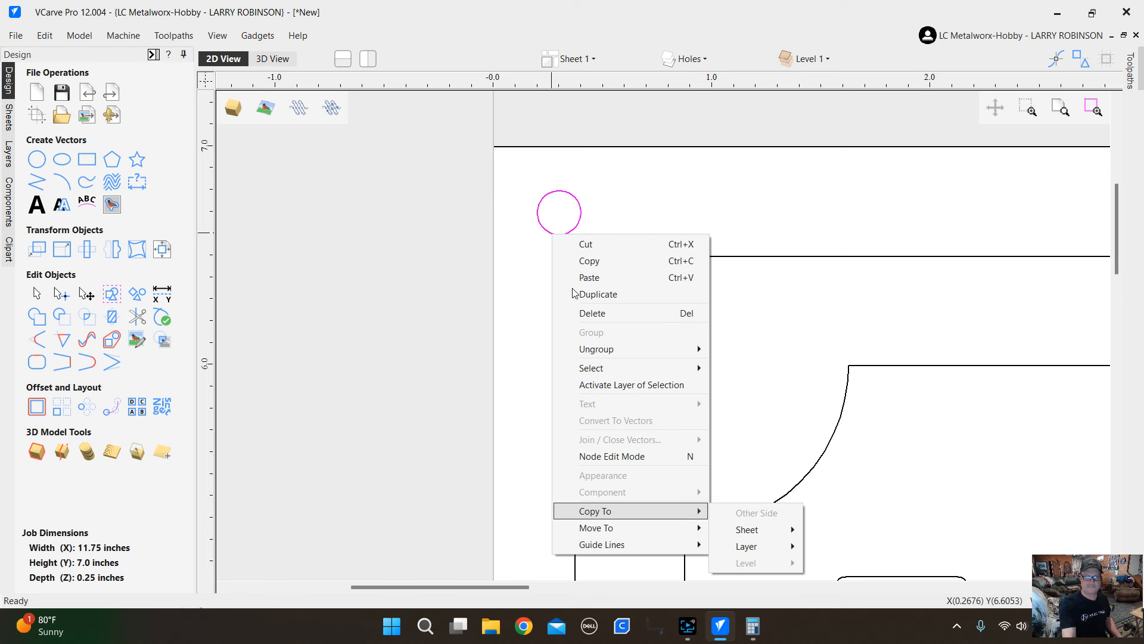
click(592, 262)
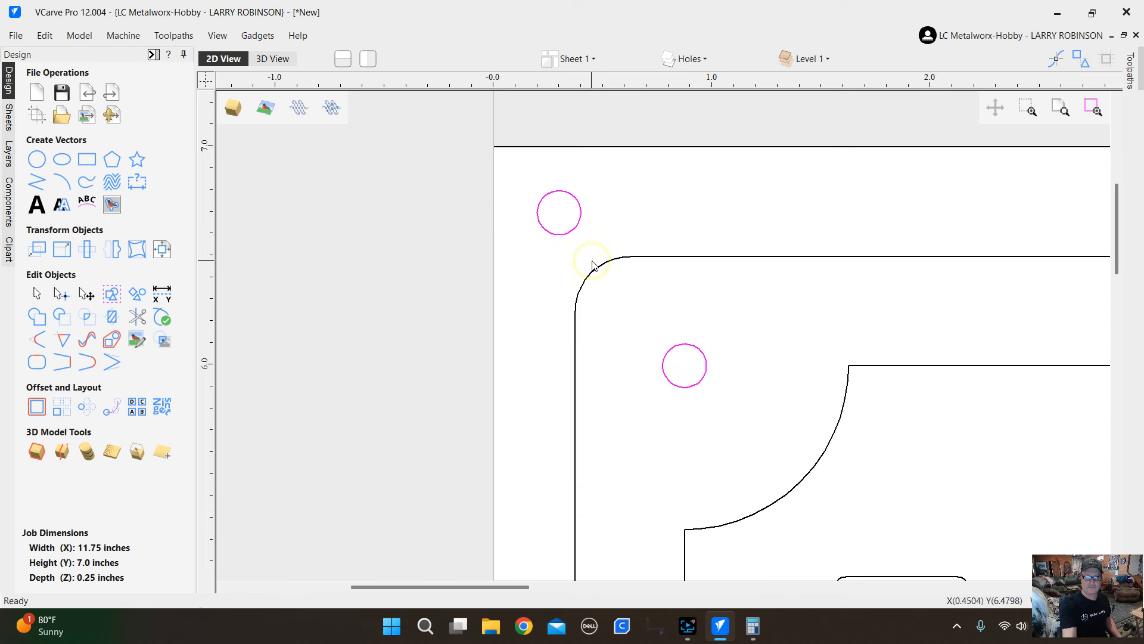
scroll(280, 191, down, 5)
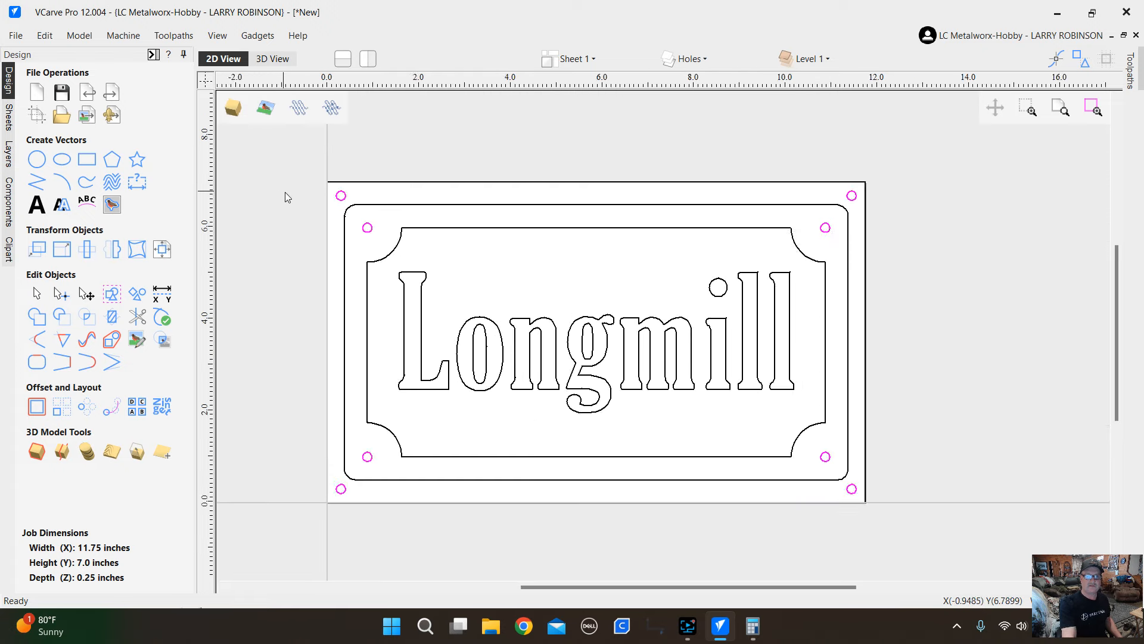
right_click(540, 264)
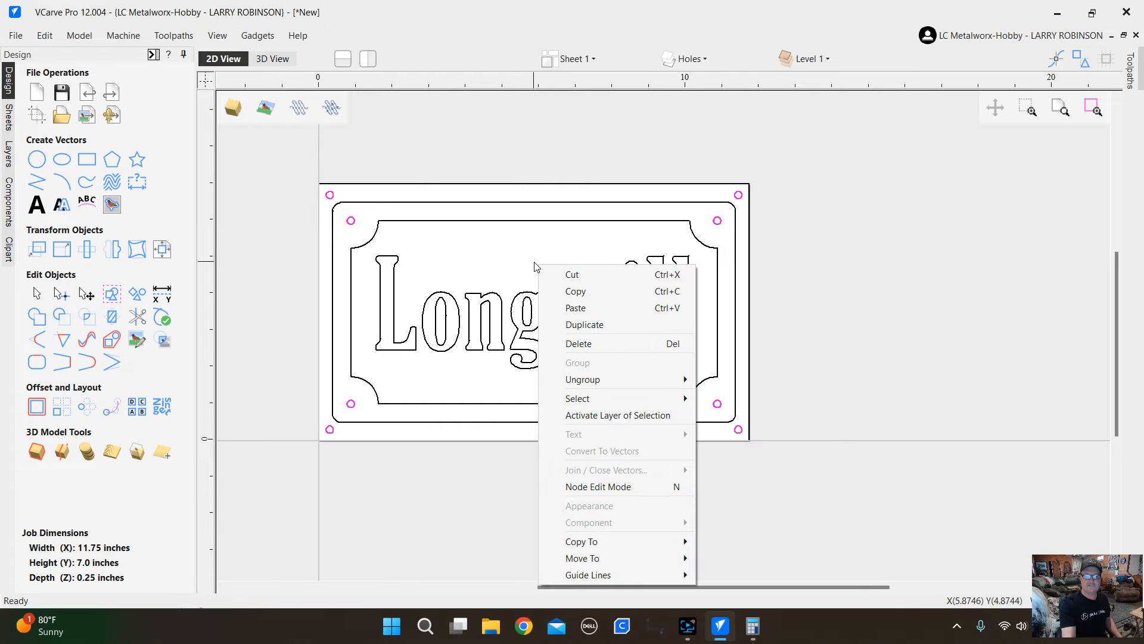
click(595, 308)
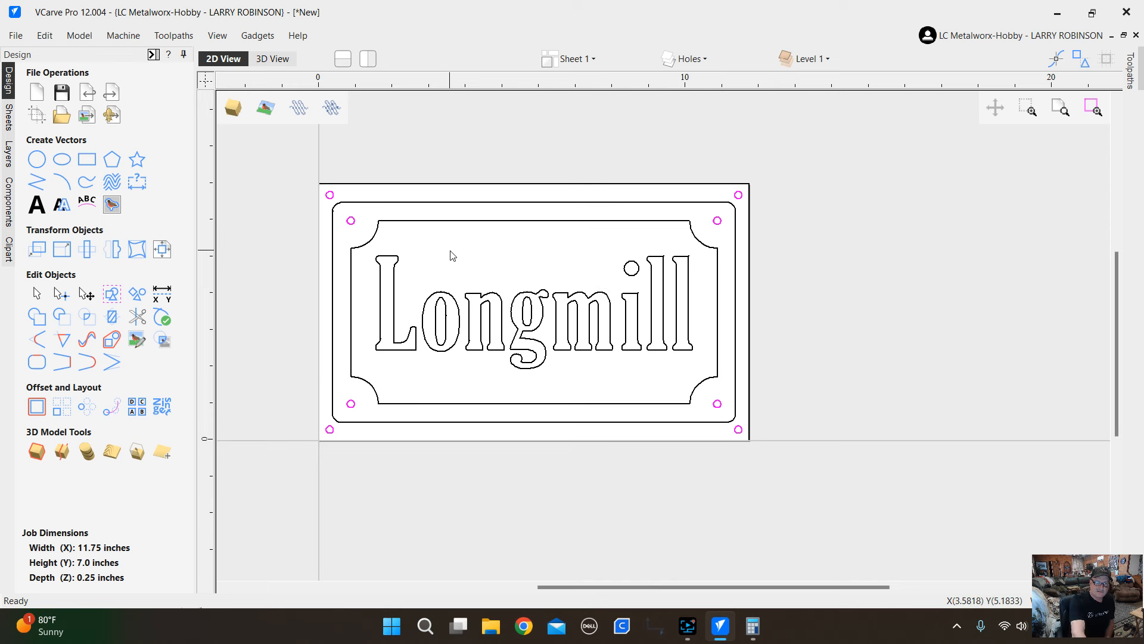
Nudge the pasted circle group horizontally off the sign until it sits about 5 inches beyond the sign's right edge.
key(Right)
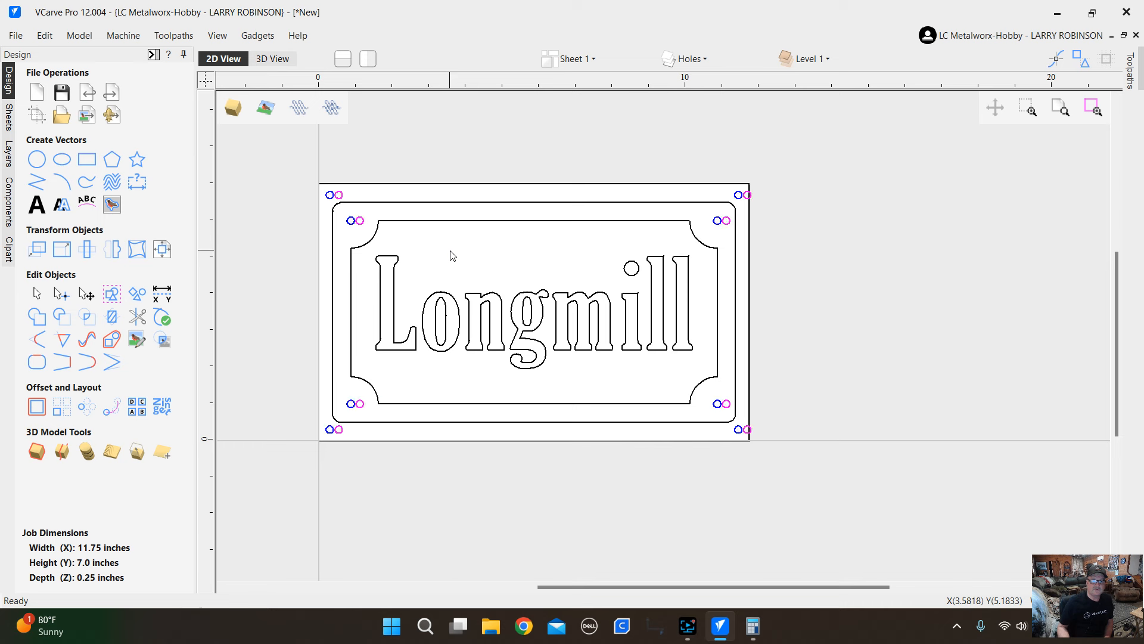
key(Right)
key(Right)
key(Right)
key(Right)
key(Right)
key(Right)
key(Right)
key(Right)
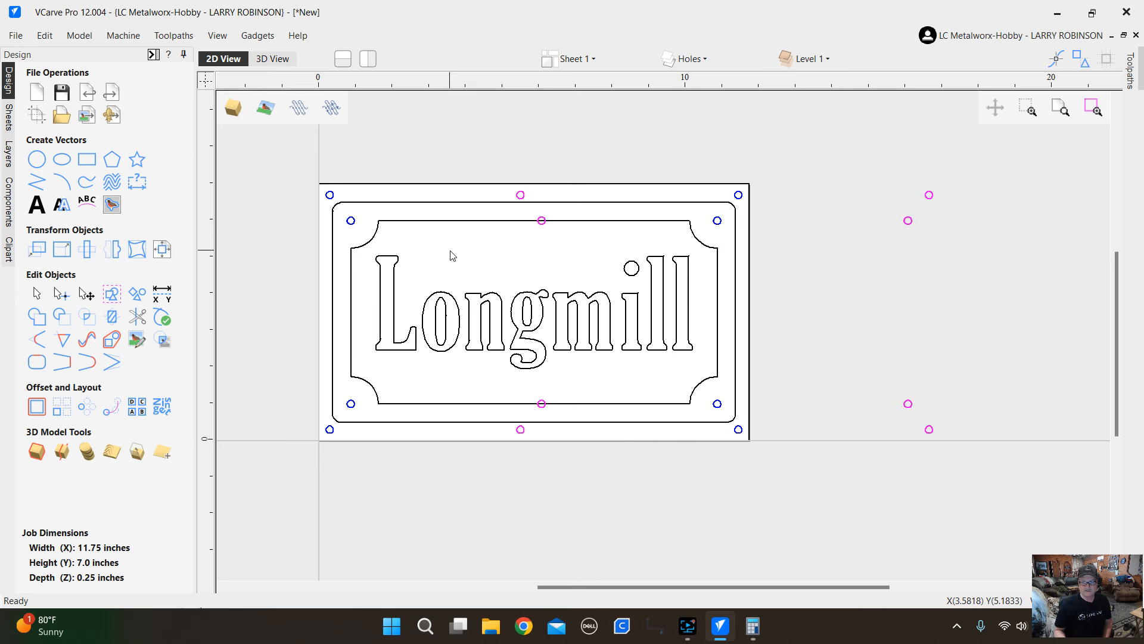
key(Right)
key(Right)
key(Right)
key(Right)
key(Right)
key(Right)
key(Right)
key(Right)
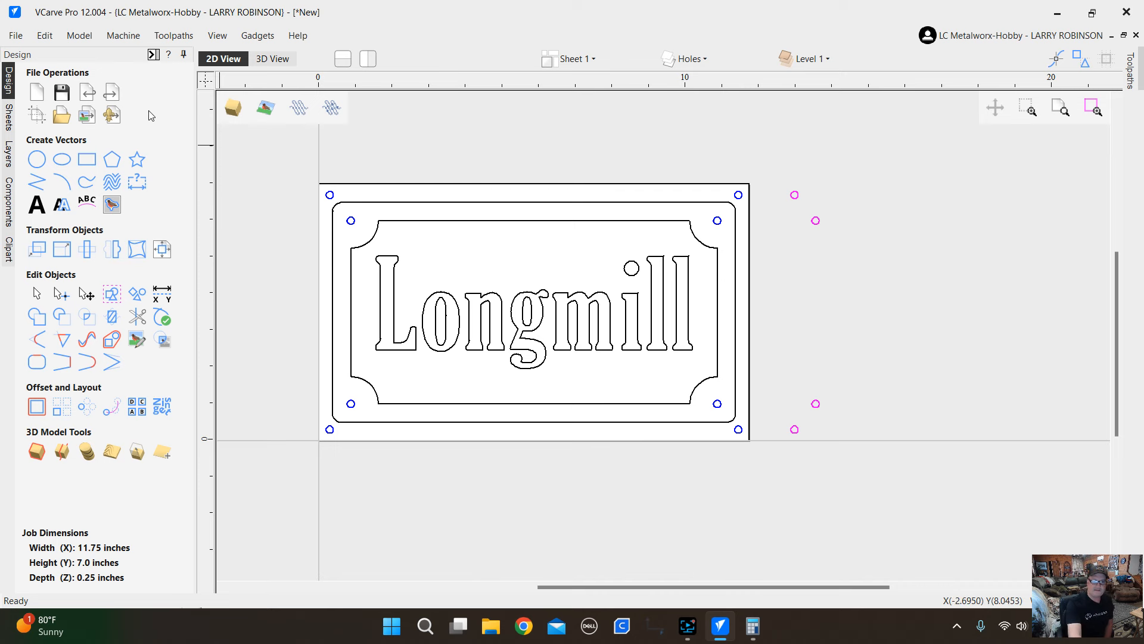
scroll(240, 194, down, 3)
scroll(607, 296, down, 1)
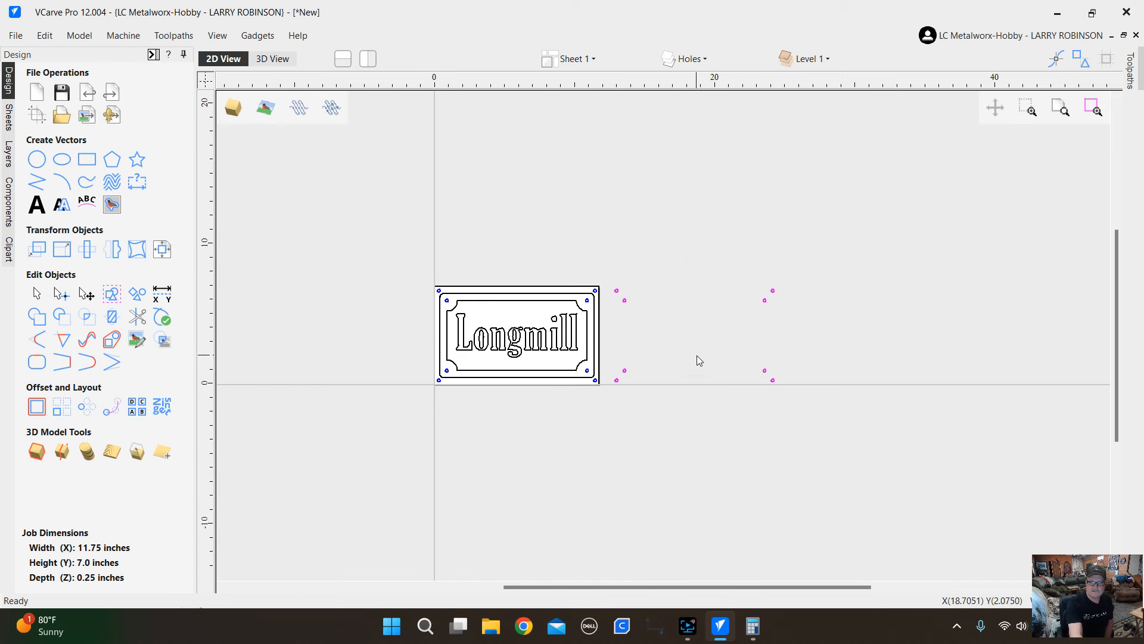
scroll(696, 354, up, 1)
key(Right)
key(Right)
key(Right)
key(Right)
key(Right)
key(Right)
key(Right)
key(Right)
key(Right)
key(Right)
key(Right)
key(Right)
key(Right)
key(Right)
key(Right)
key(Right)
key(Right)
key(Right)
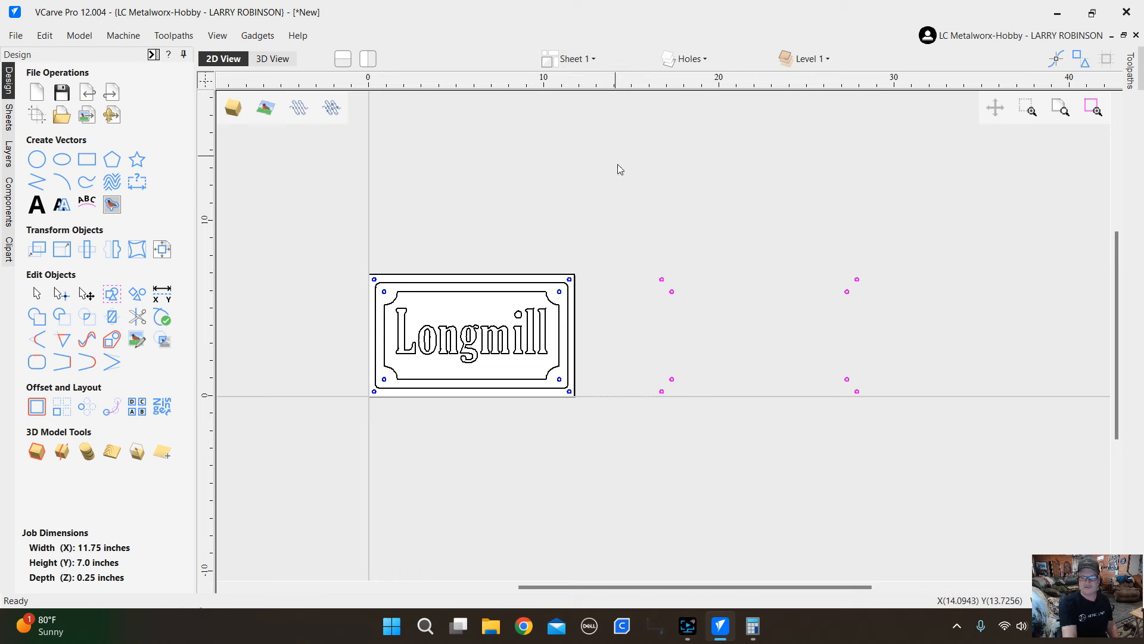
Export the selected duplicate circles as an SVG file named LongHoles in the Fixtures folder.
scroll(792, 386, up, 2)
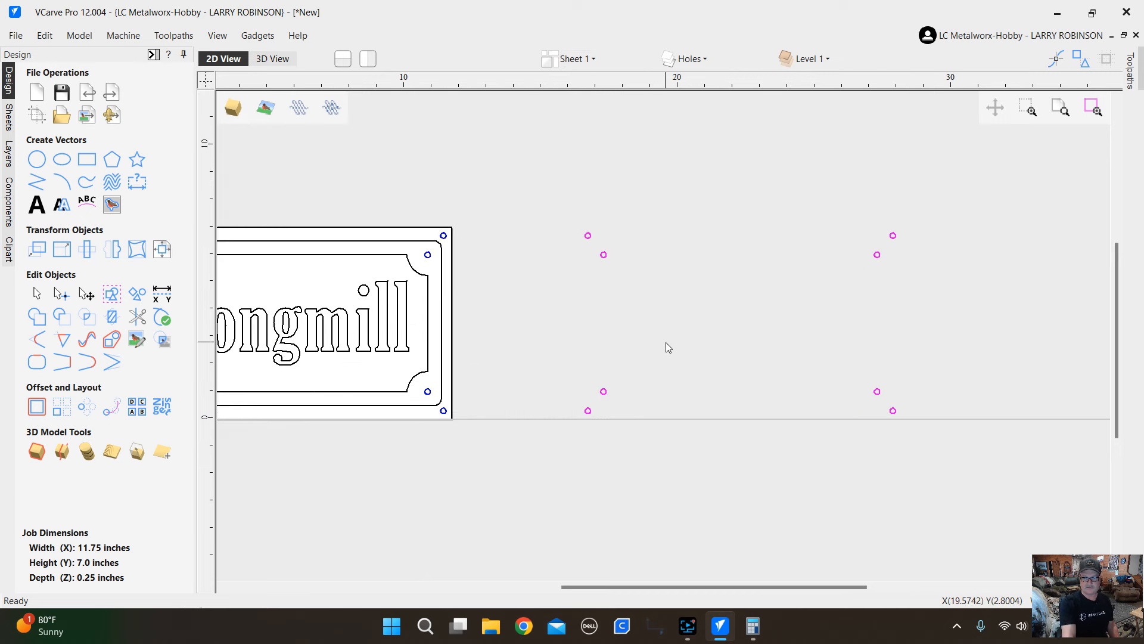
scroll(666, 345, down, 1)
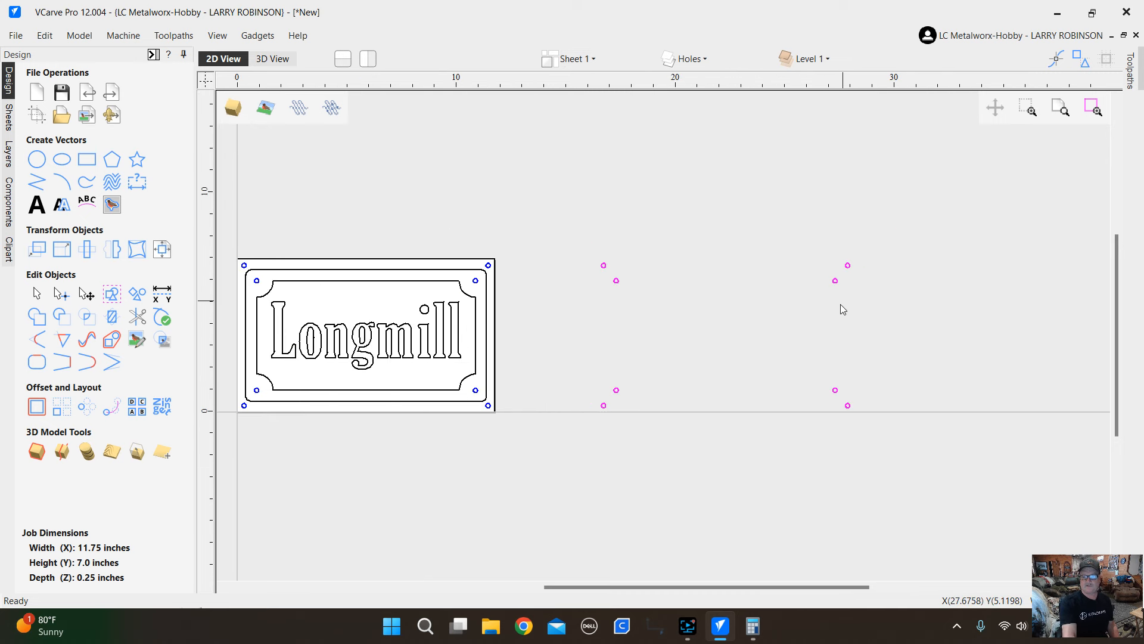
click(777, 310)
drag(881, 242, 588, 445)
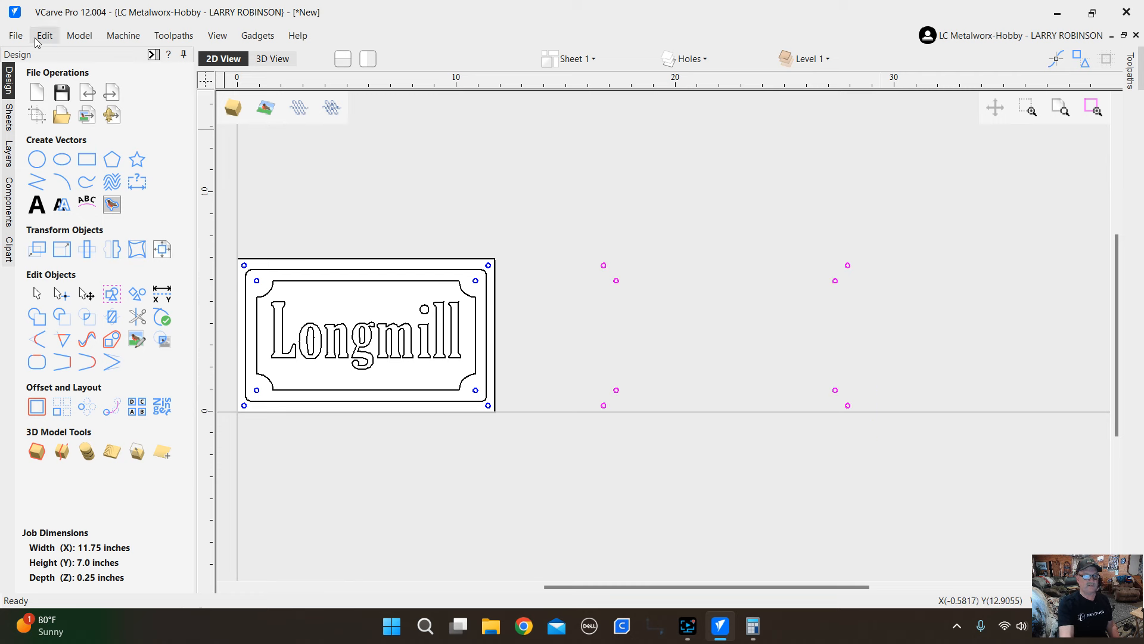
click(15, 35)
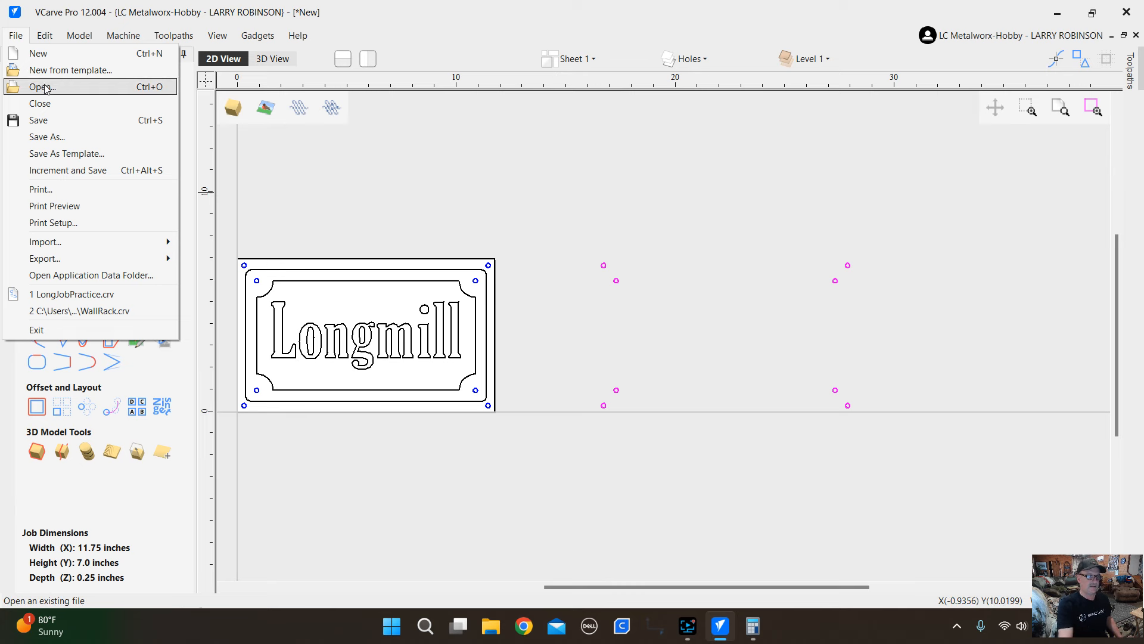
mouse_move(88, 265)
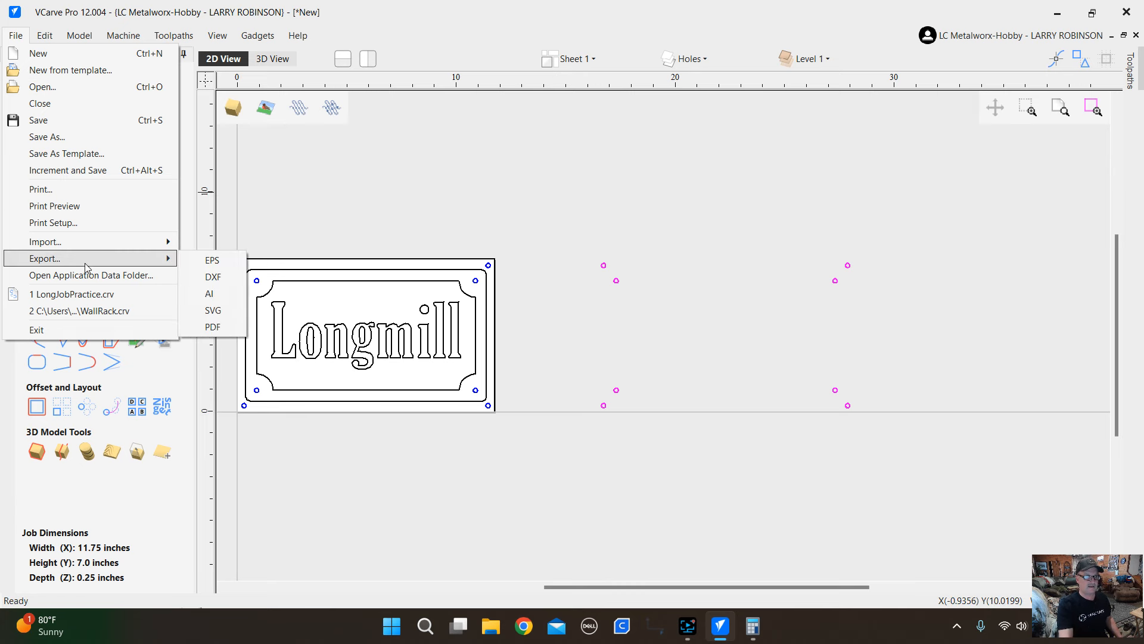
click(212, 310)
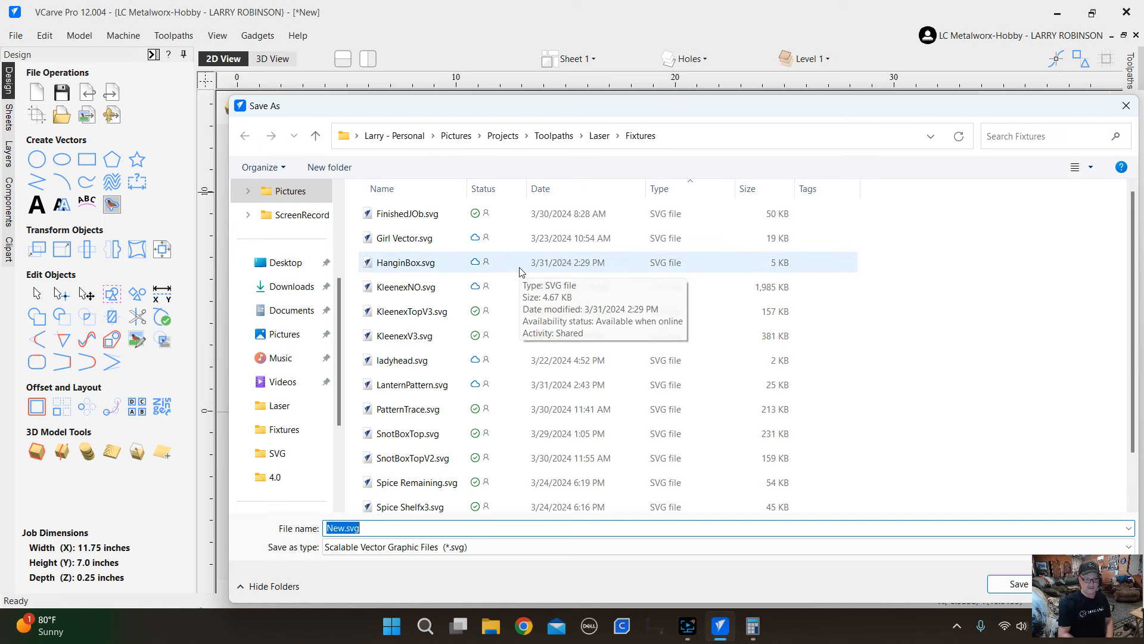
text(LongHoles)
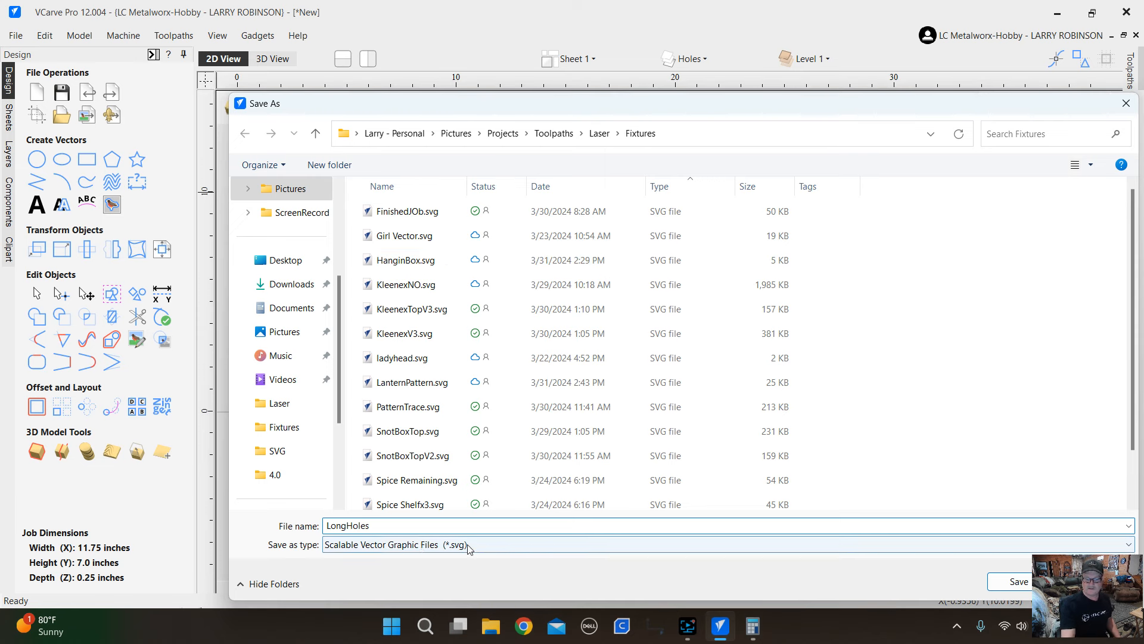
click(1006, 583)
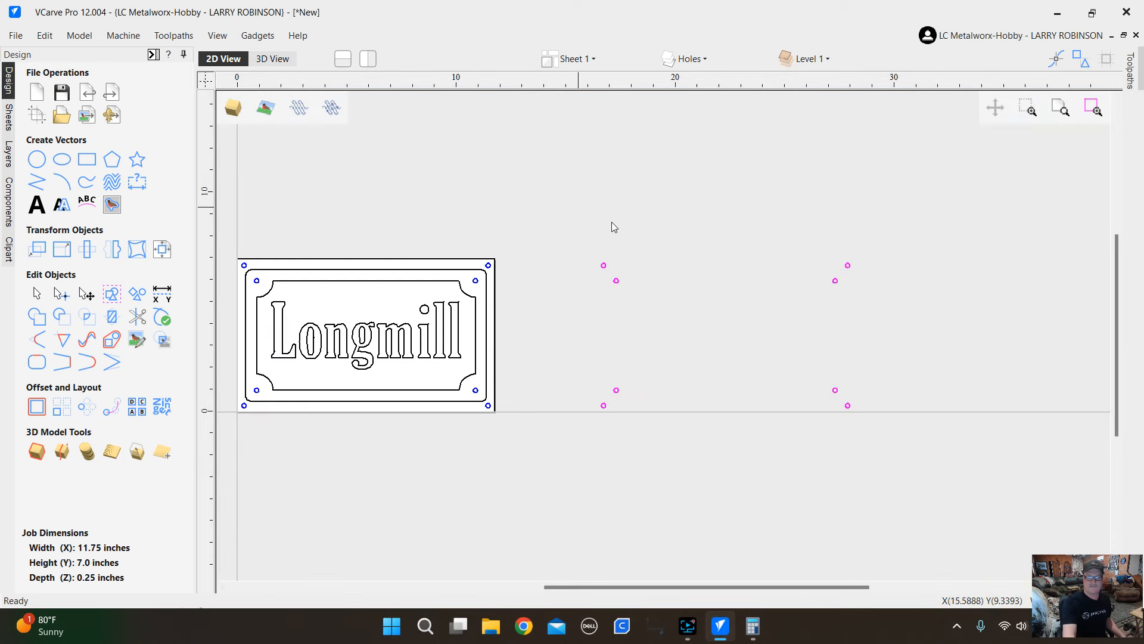
Delete the duplicate circle group beside the sign.
scroll(750, 273, down, 2)
scroll(774, 353, up, 2)
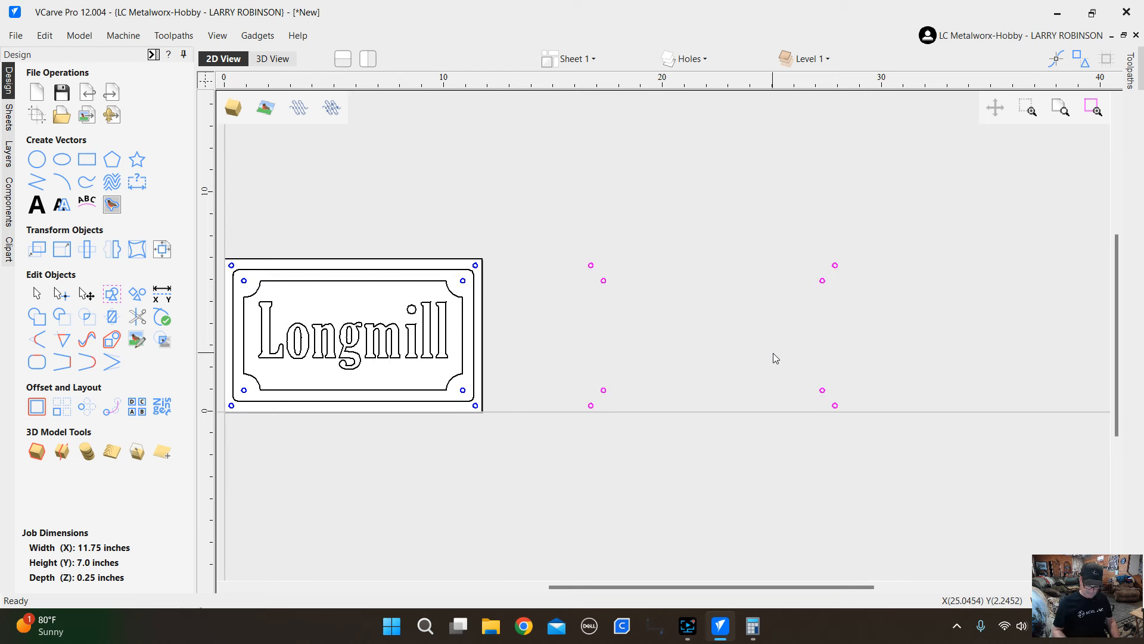
key(Delete)
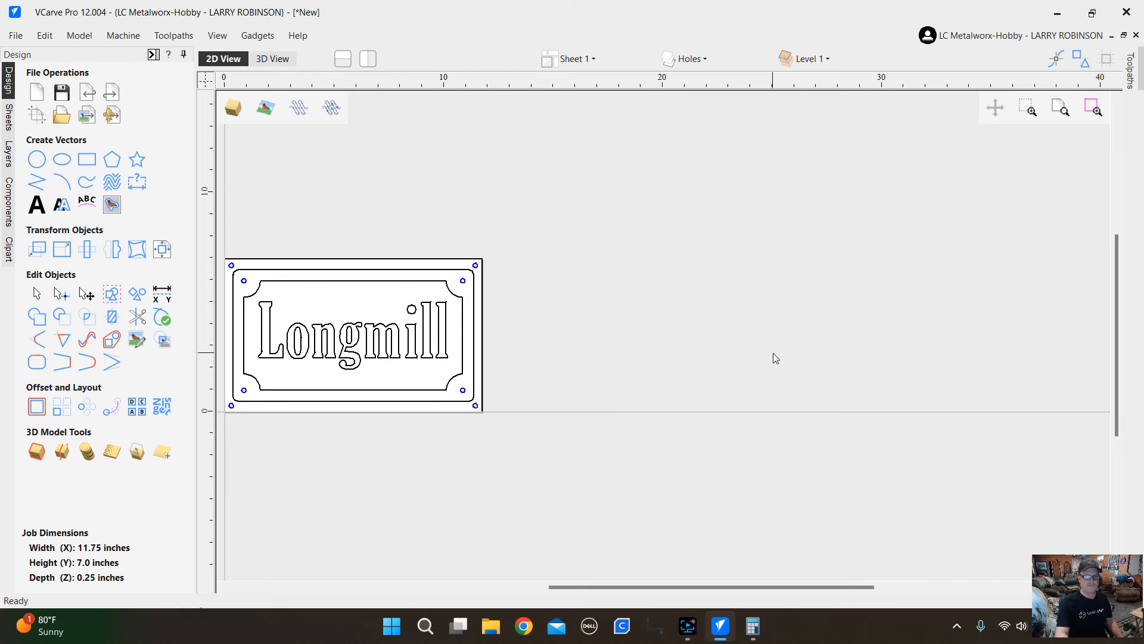
key(F4)
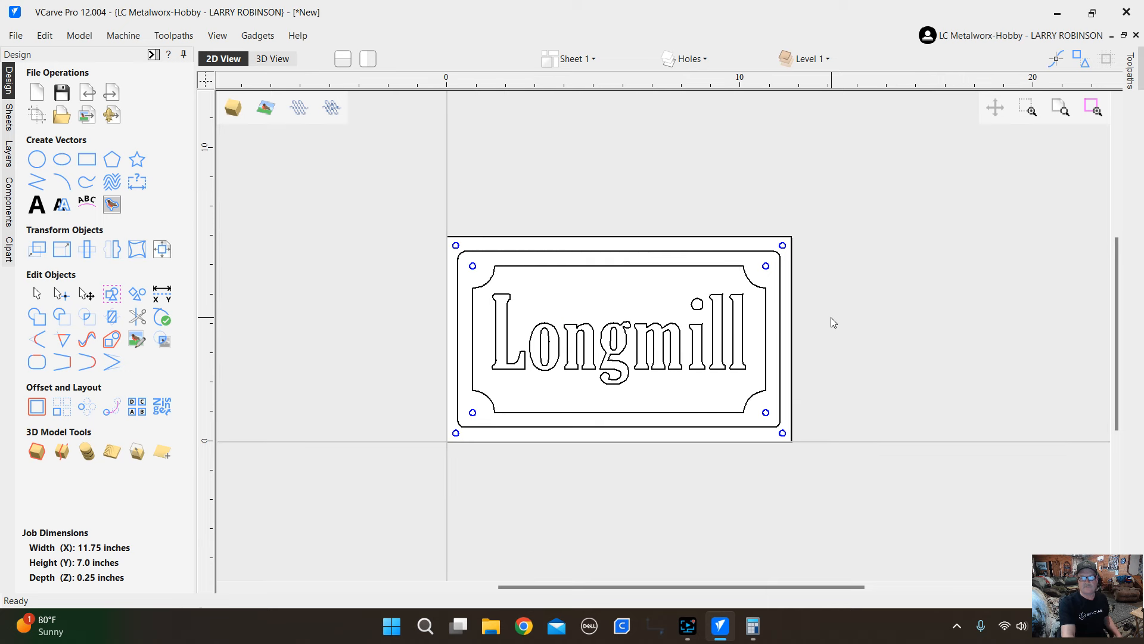
scroll(799, 315, up, 2)
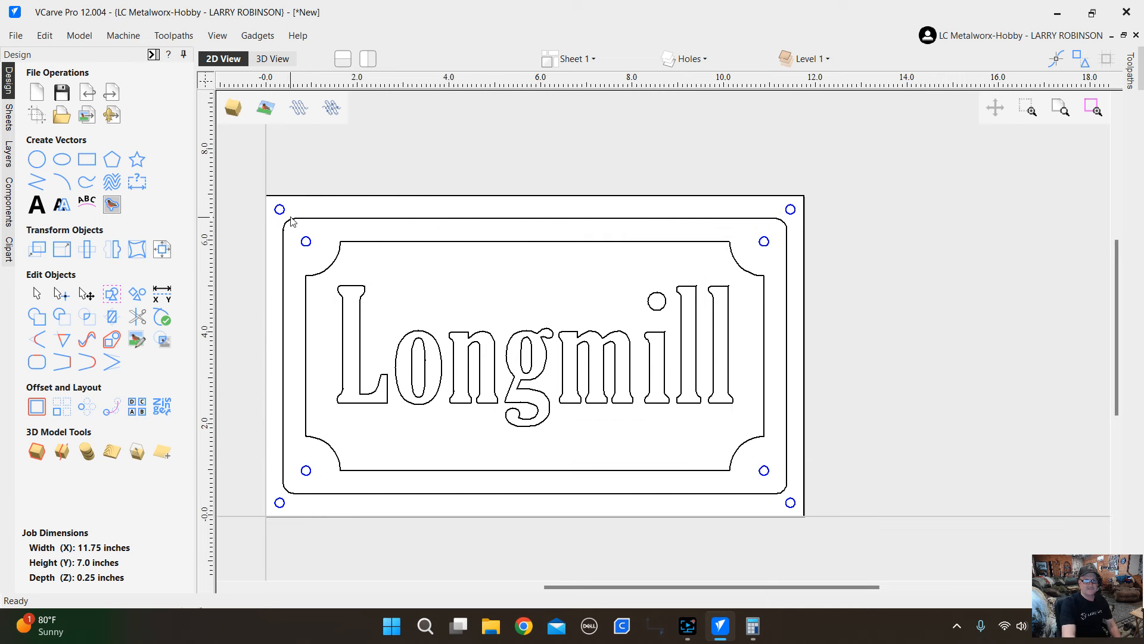
scroll(880, 260, down, 1)
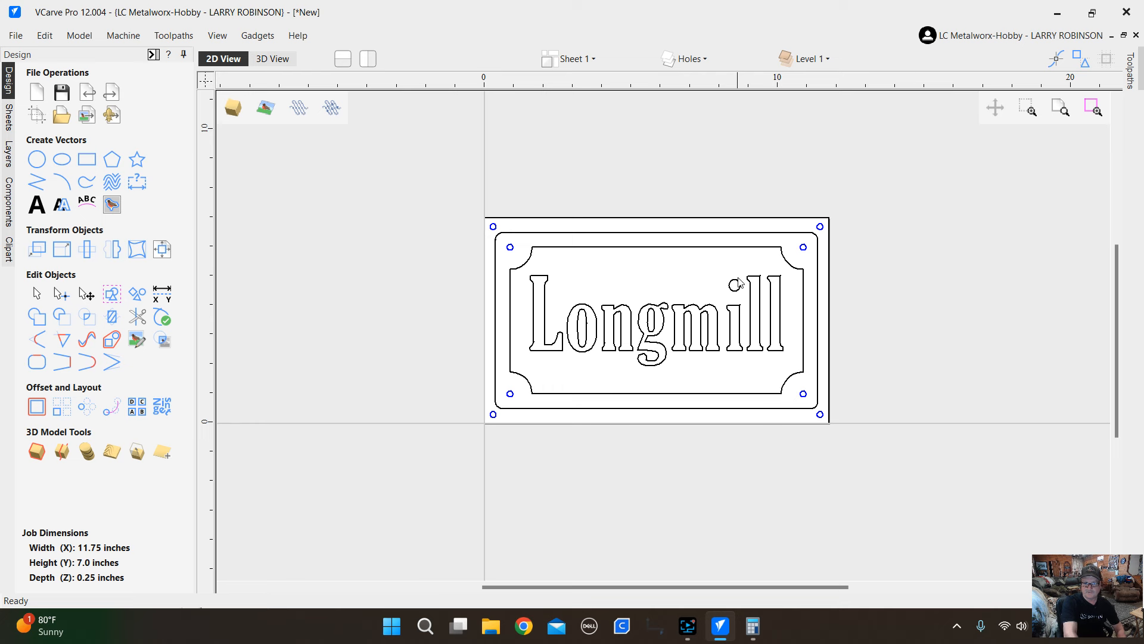
scroll(425, 284, down, 1)
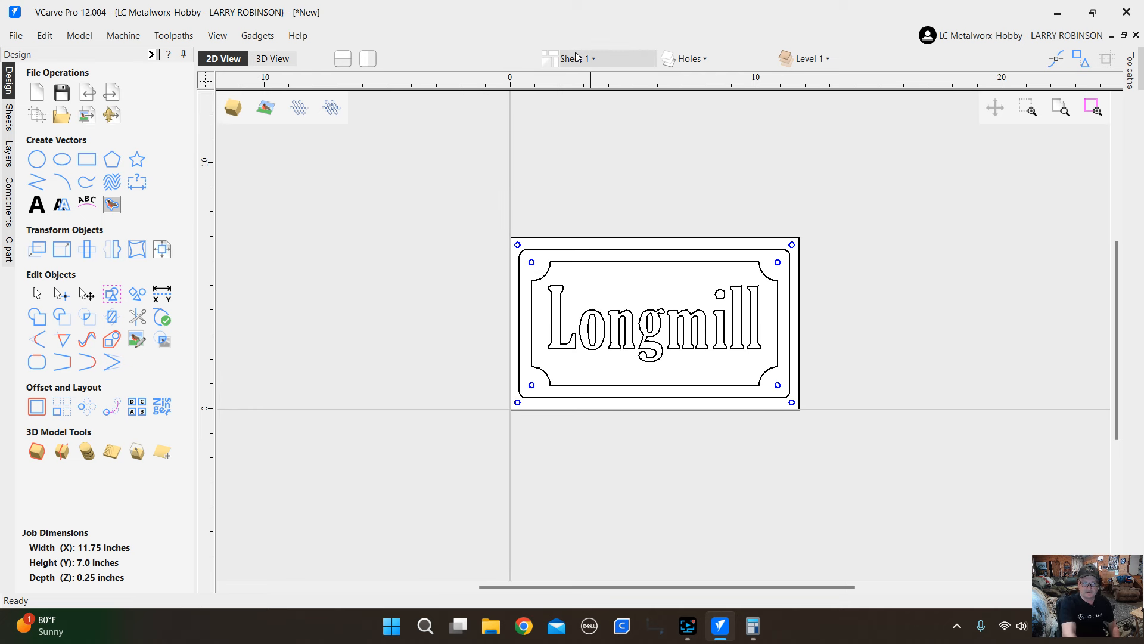
click(599, 60)
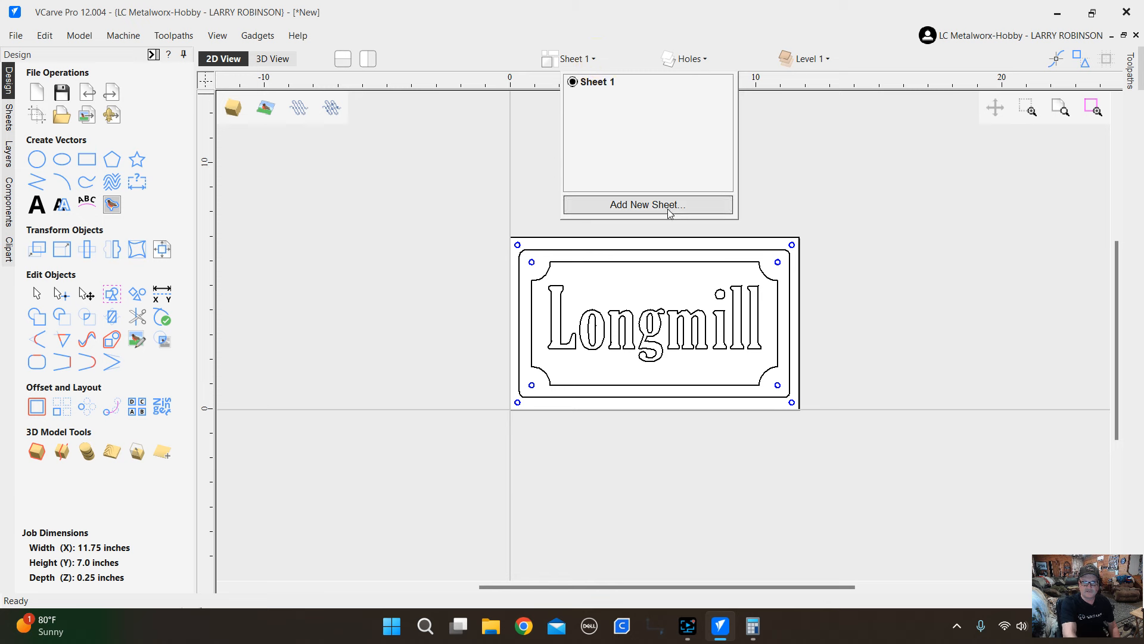
click(800, 156)
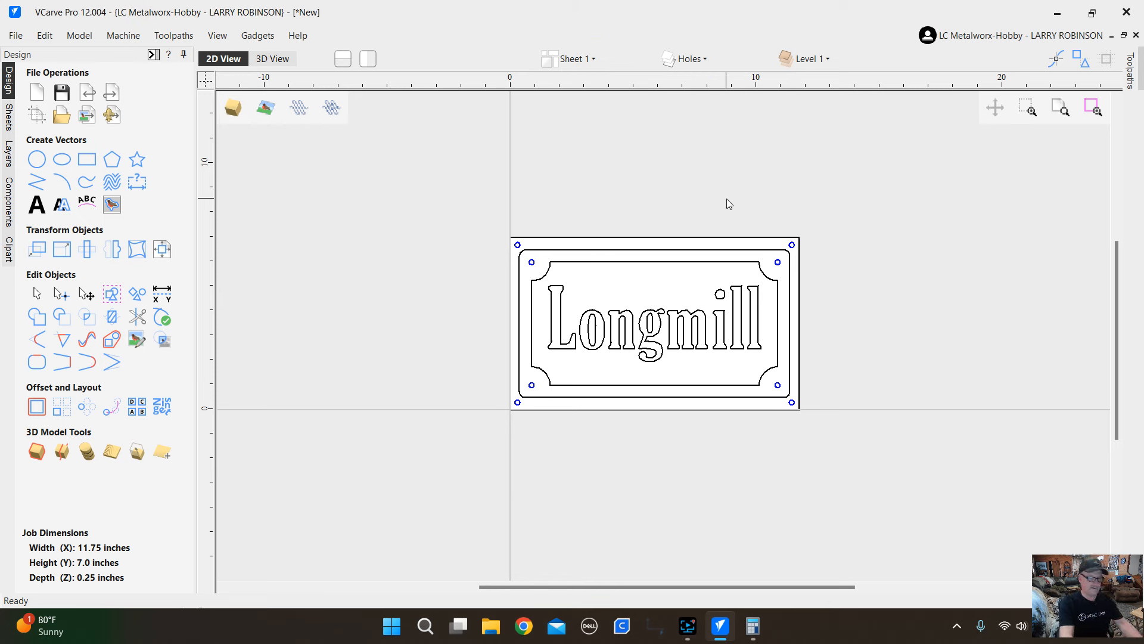
scroll(413, 217, down, 1)
scroll(877, 345, up, 3)
scroll(691, 316, down, 2)
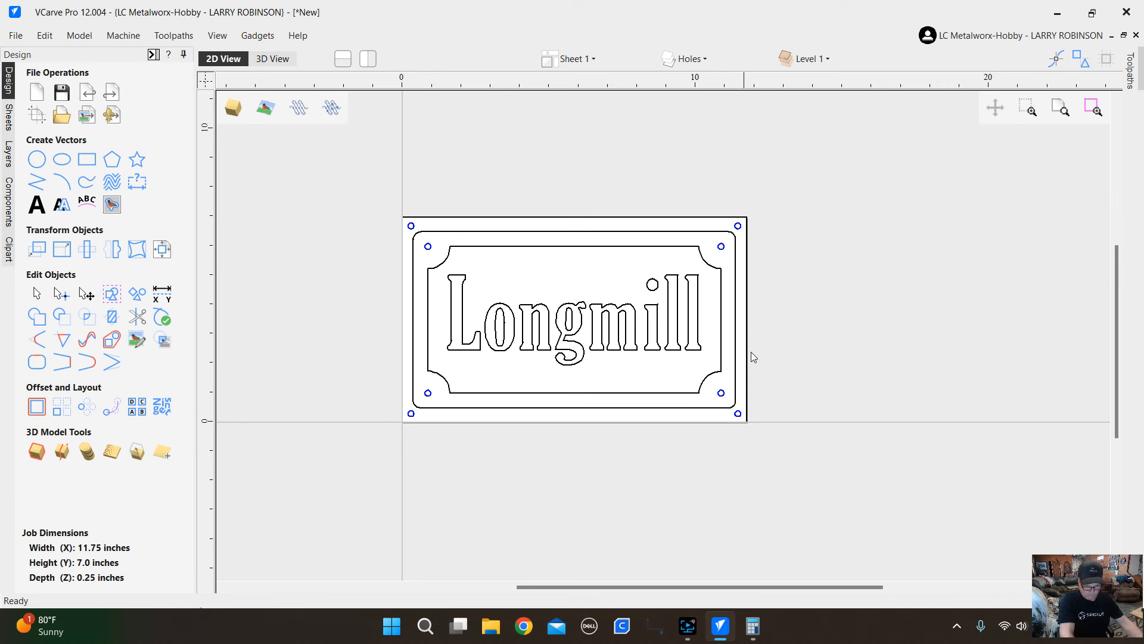
Measure the distance from the sign's lower-left outer hole to the rounded corner of the outer border.
scroll(417, 285, up, 1)
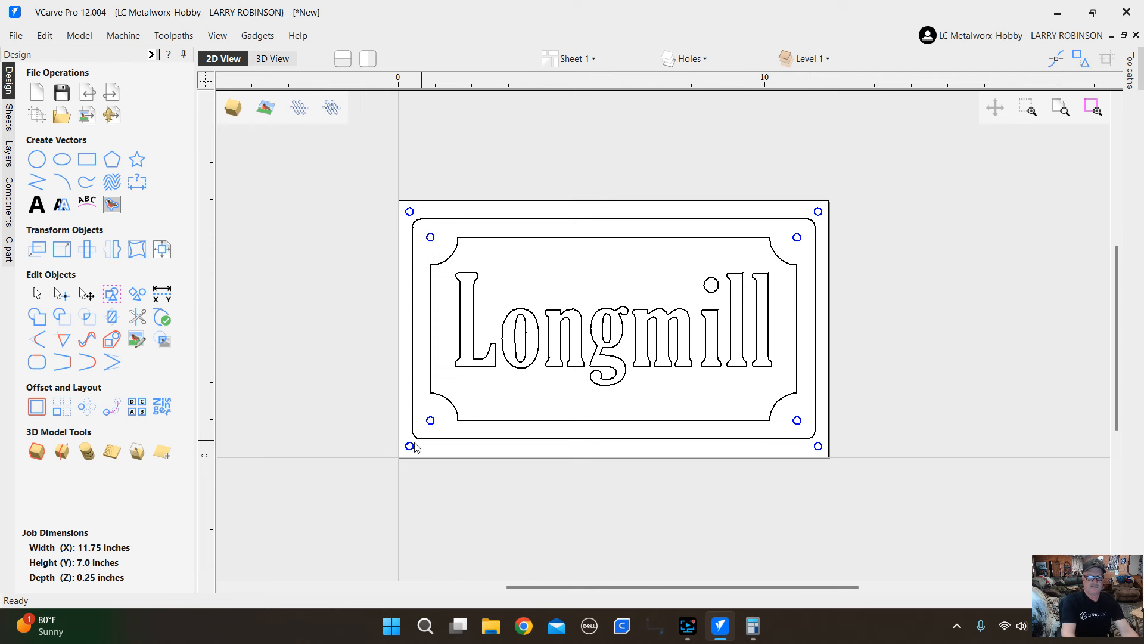
scroll(407, 444, up, 5)
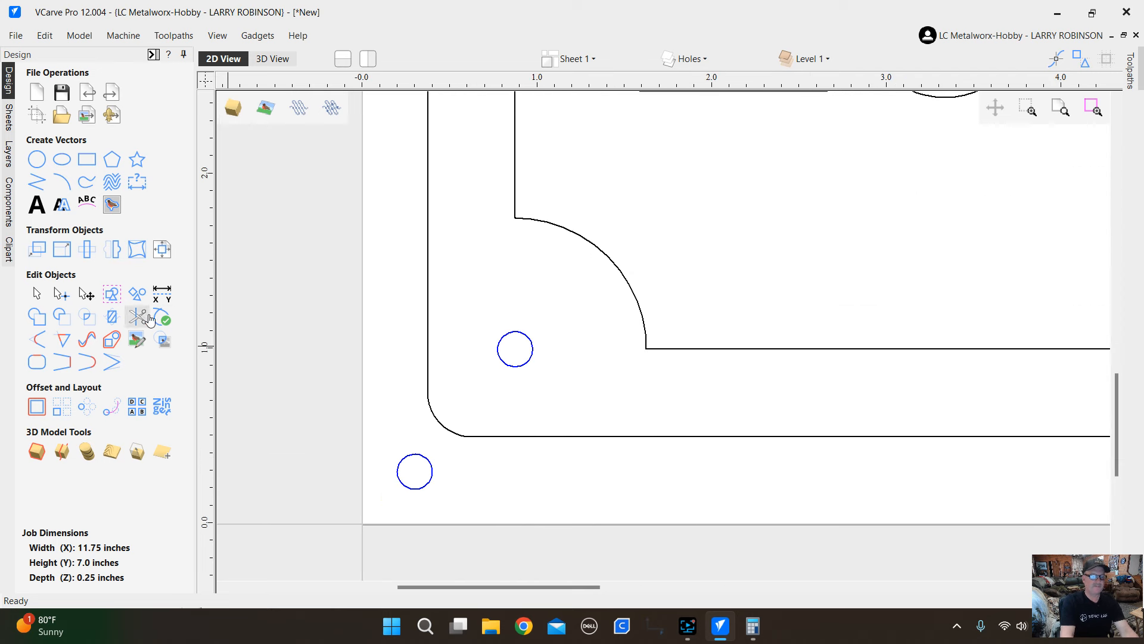
click(161, 298)
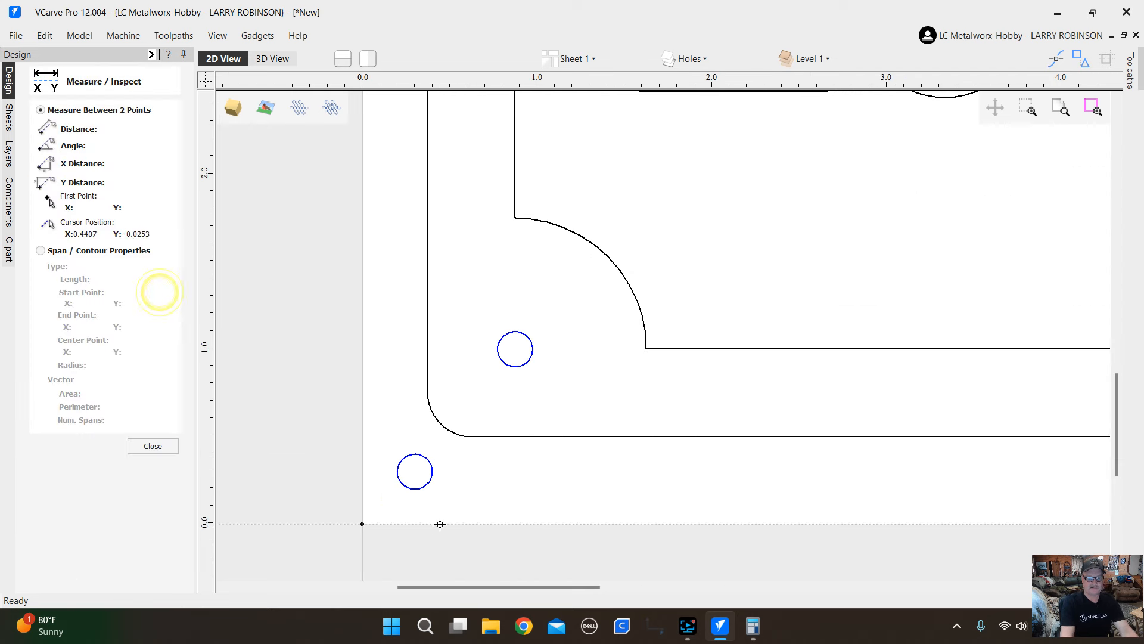
click(427, 458)
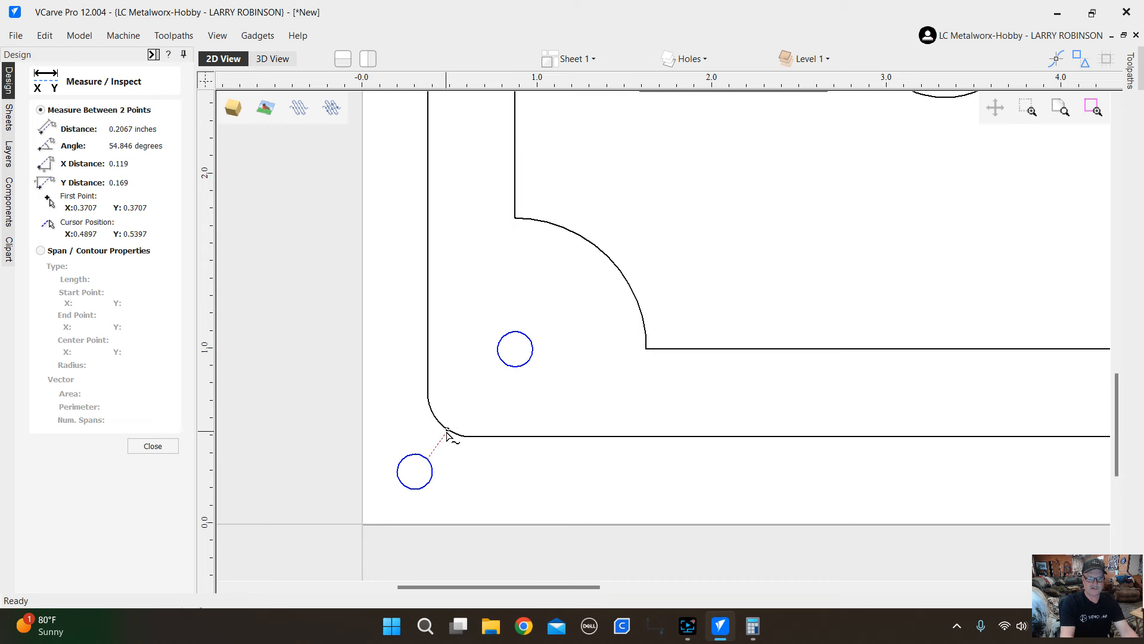
click(447, 432)
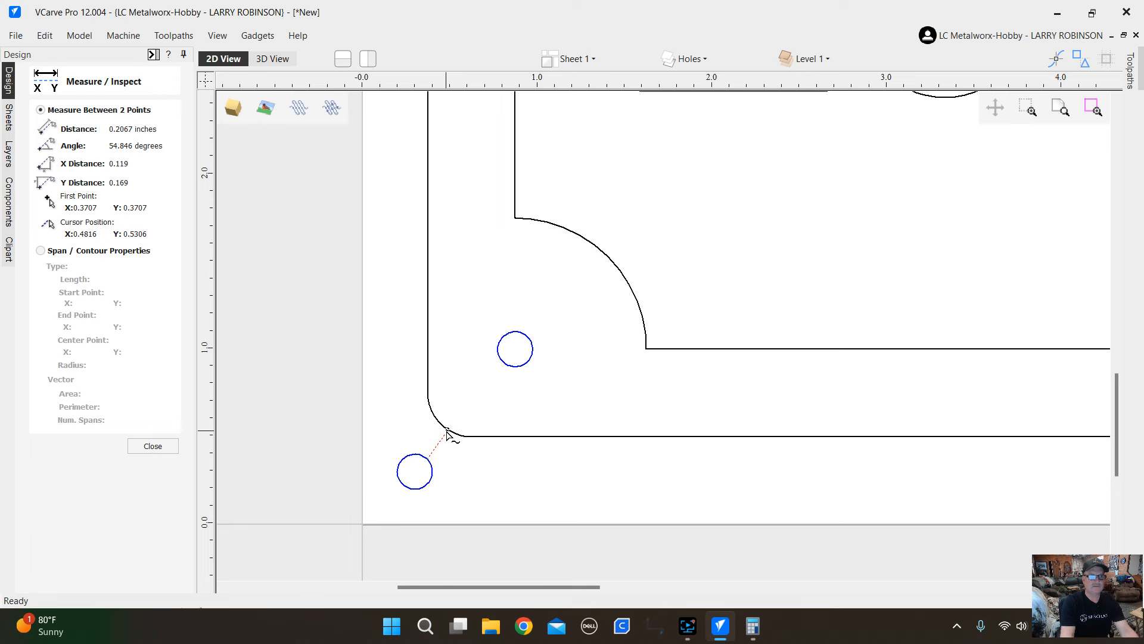
key(Escape)
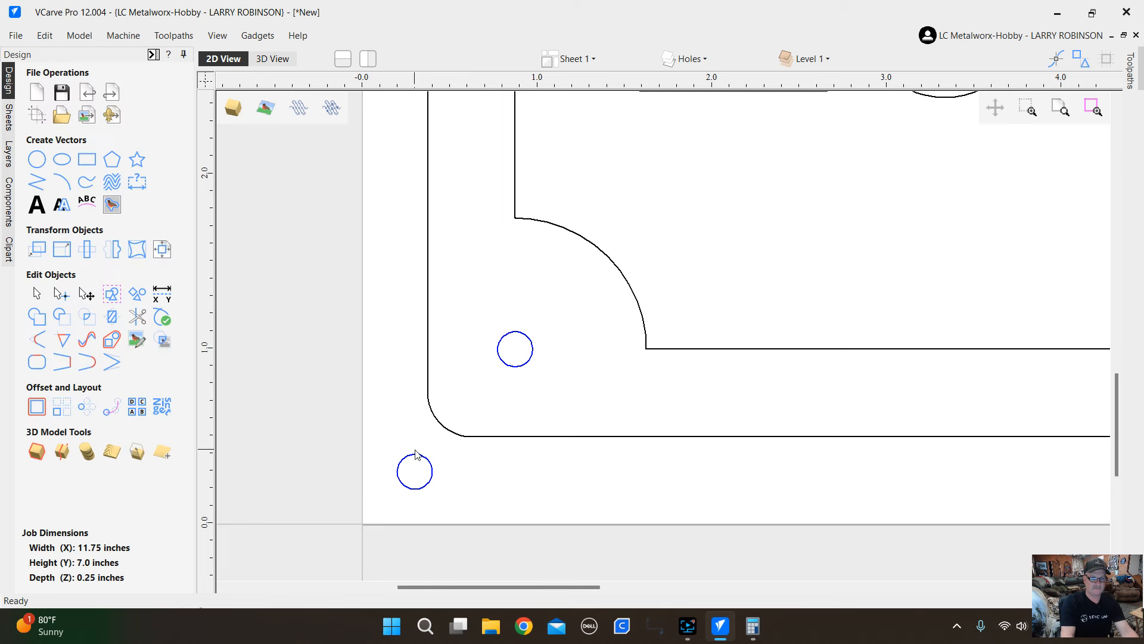
scroll(299, 442, down, 5)
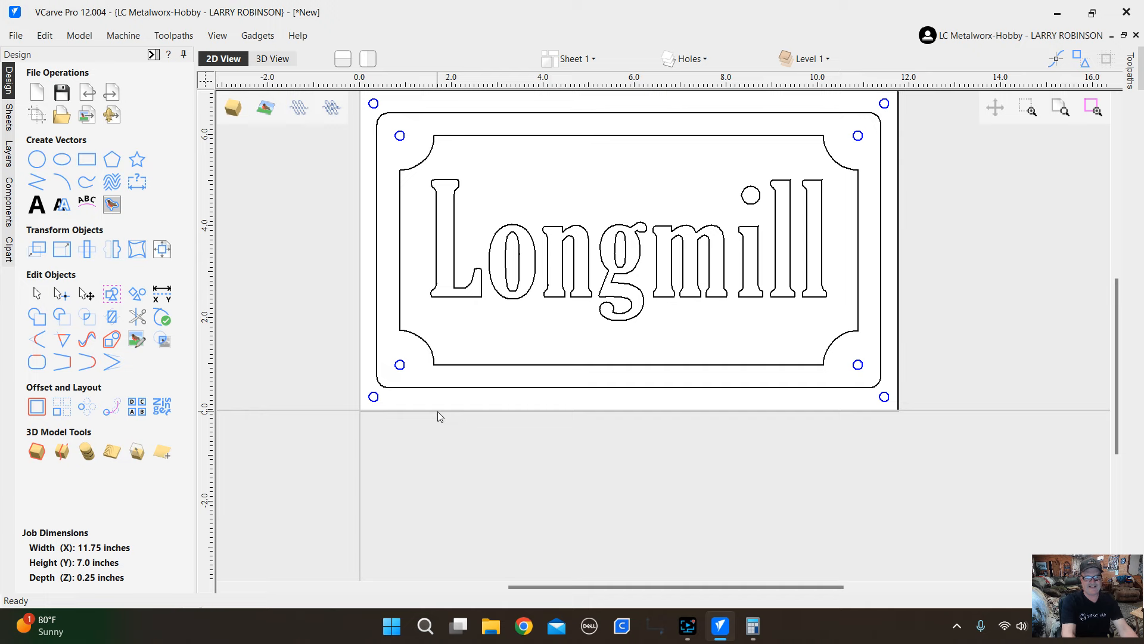
scroll(438, 411, down, 2)
scroll(853, 324, up, 1)
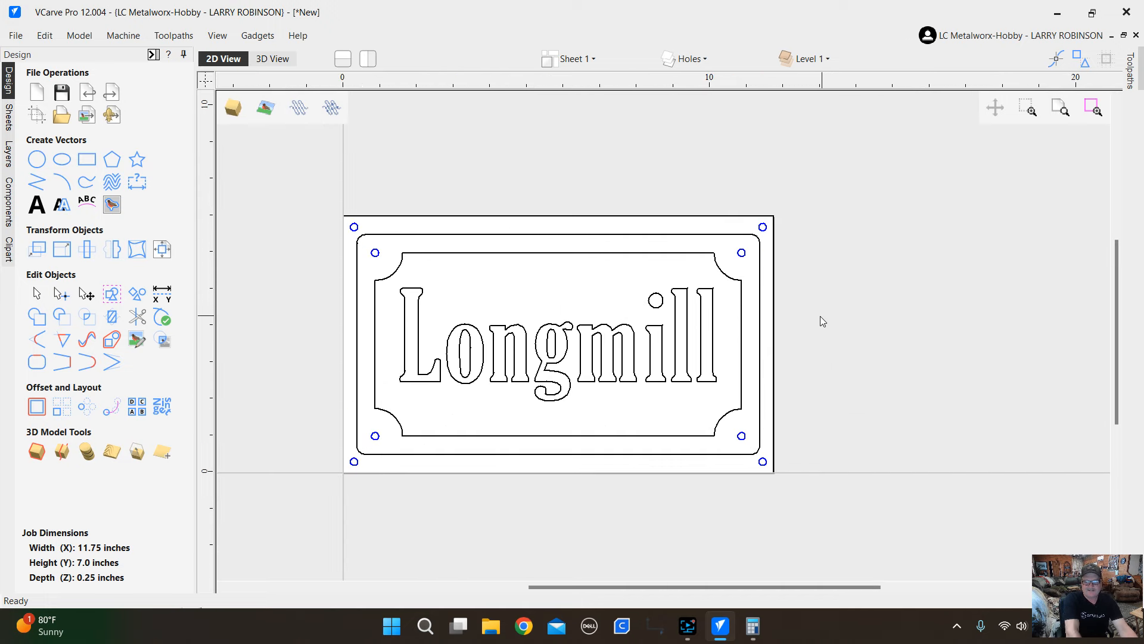
scroll(764, 363, down, 1)
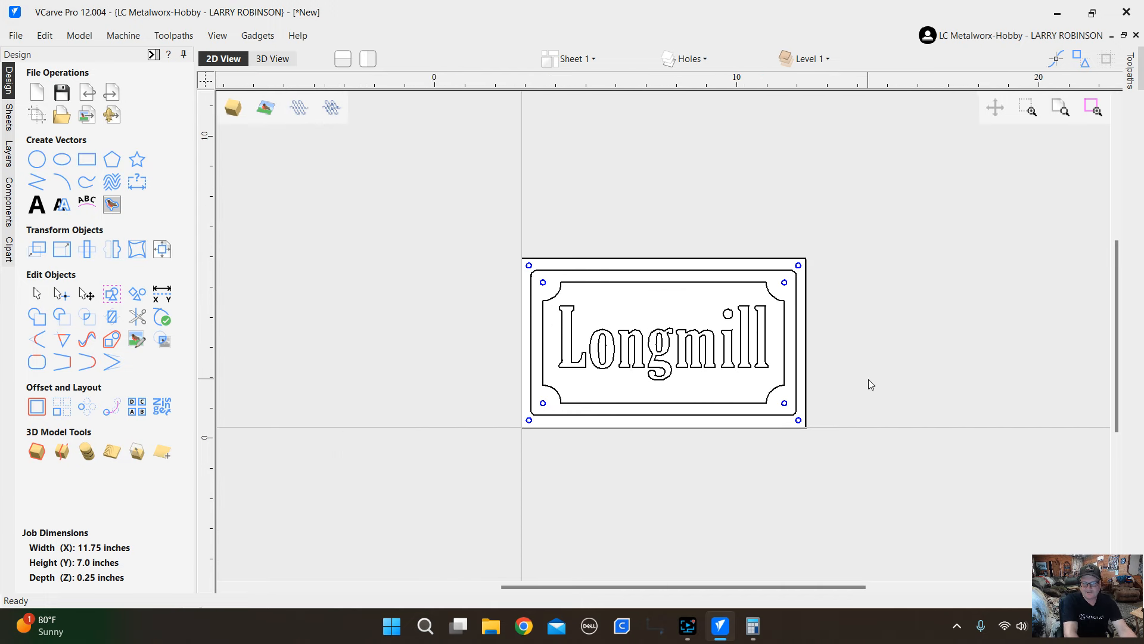
scroll(868, 379, up, 2)
scroll(311, 284, up, 1)
scroll(389, 305, down, 1)
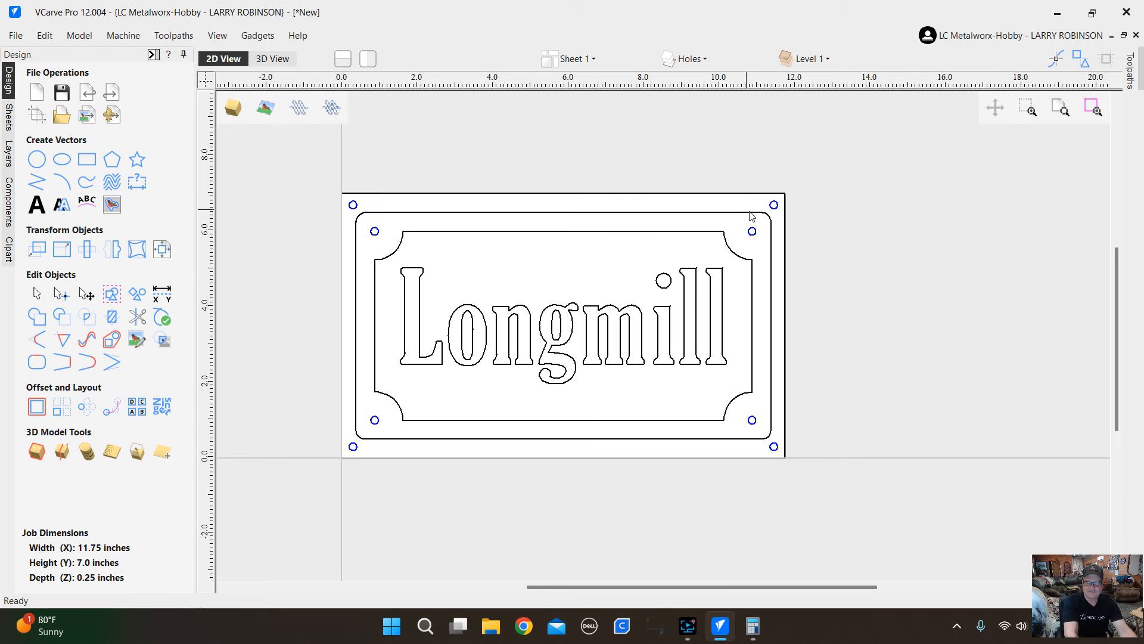
Select the lettering and both borders without the holes and scale them proportionally about their center to 10 inches wide.
drag(774, 216, 353, 449)
scroll(450, 297, up, 1)
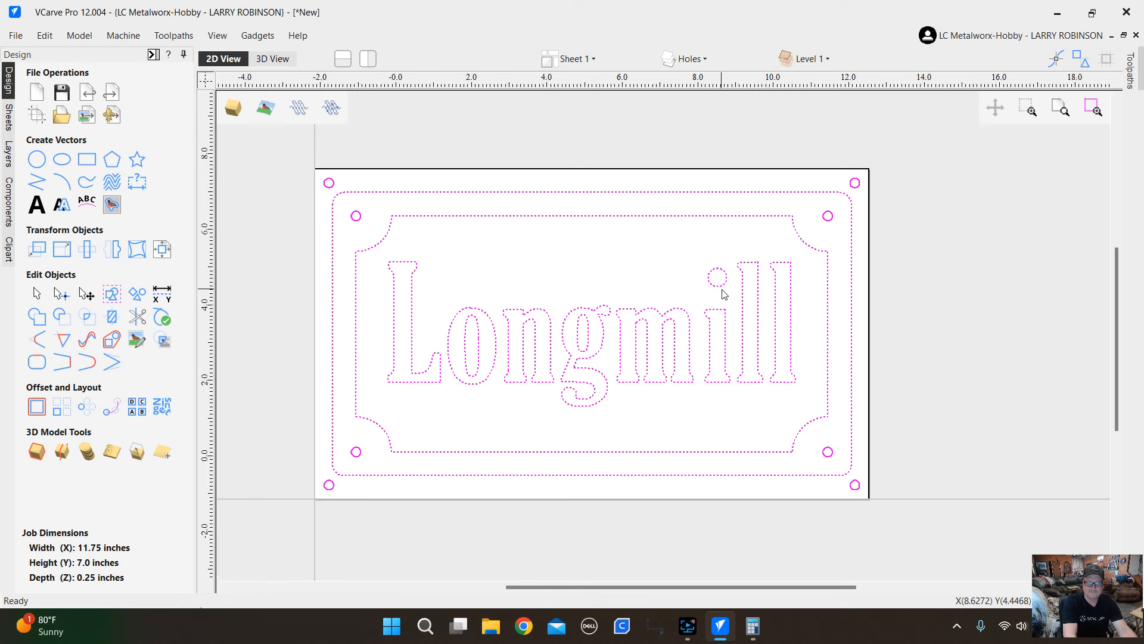
scroll(722, 288, down, 1)
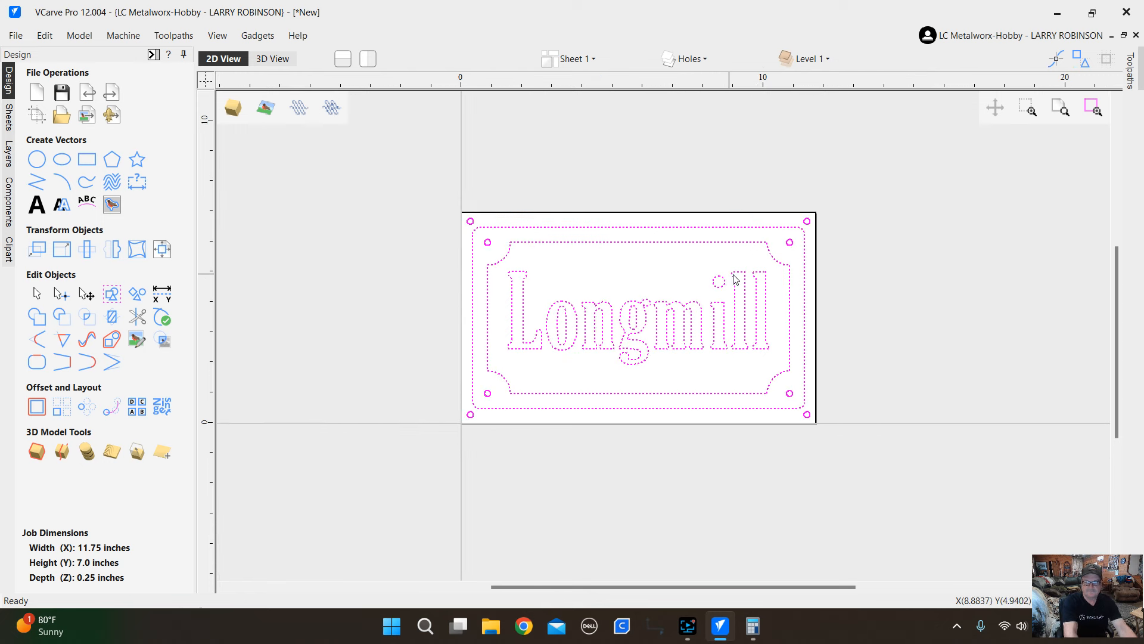
ctrl+click(810, 223)
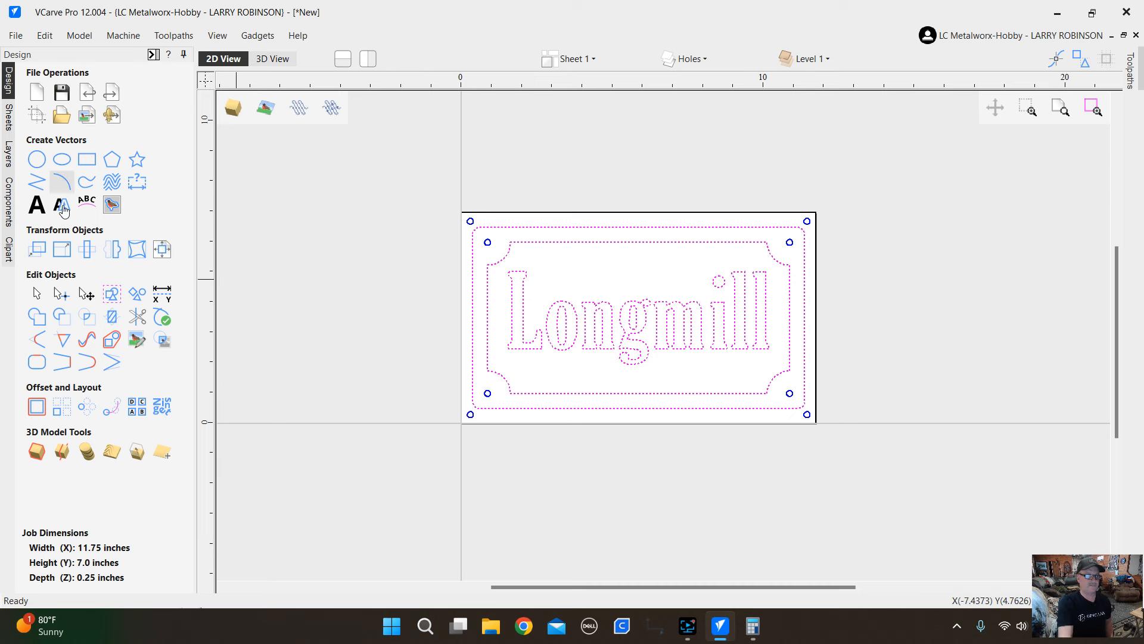
click(62, 249)
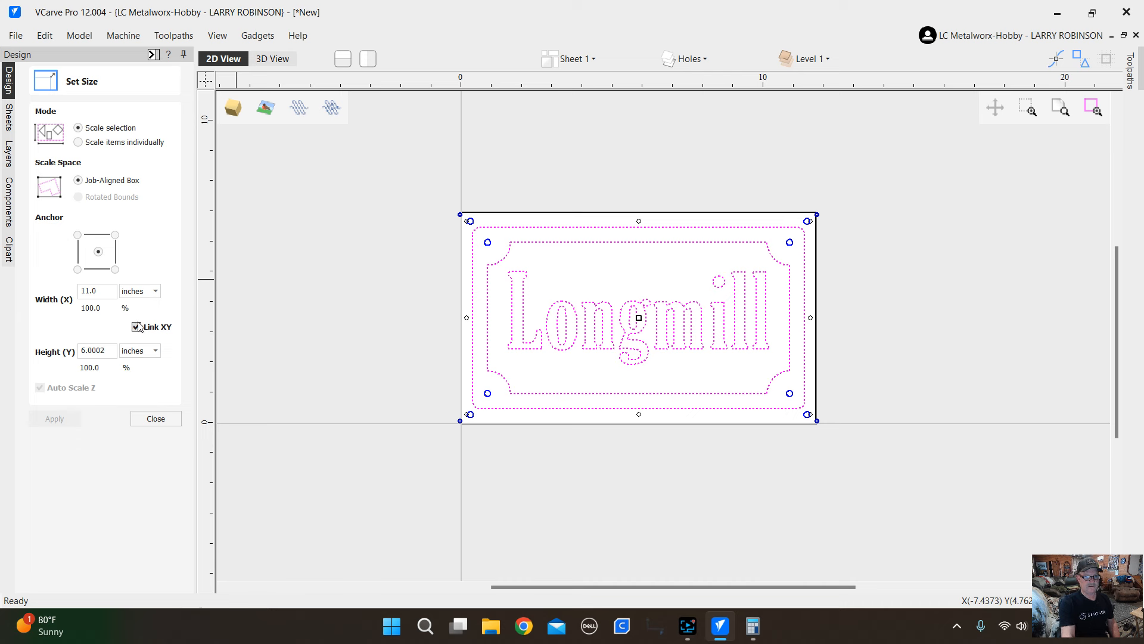
drag(104, 289, 76, 297)
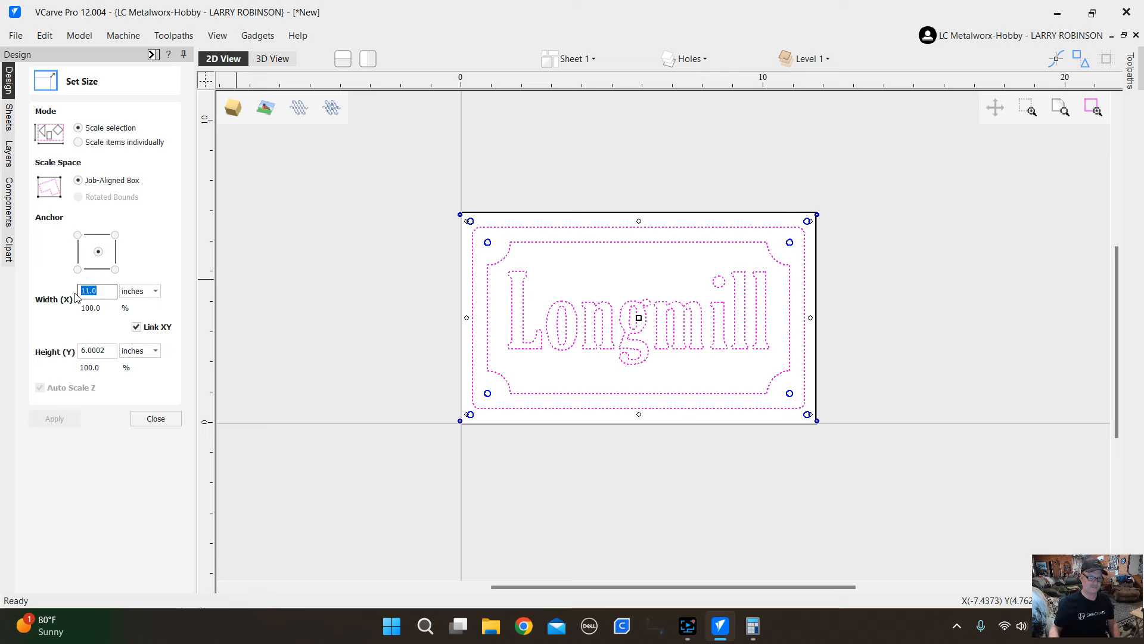
text(1)
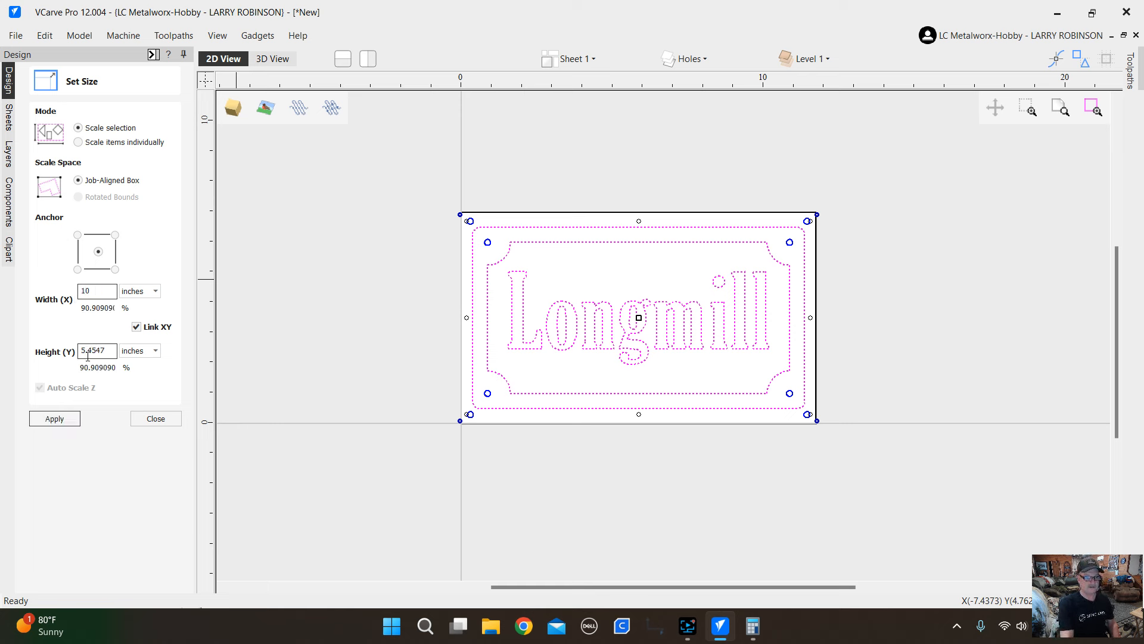
click(65, 418)
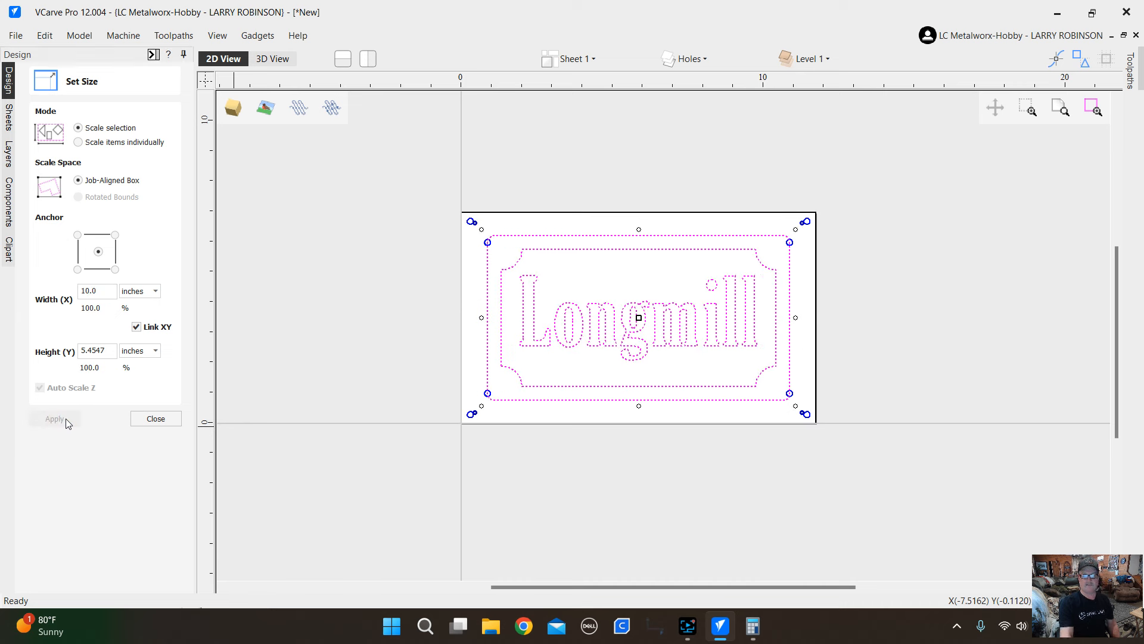
click(153, 419)
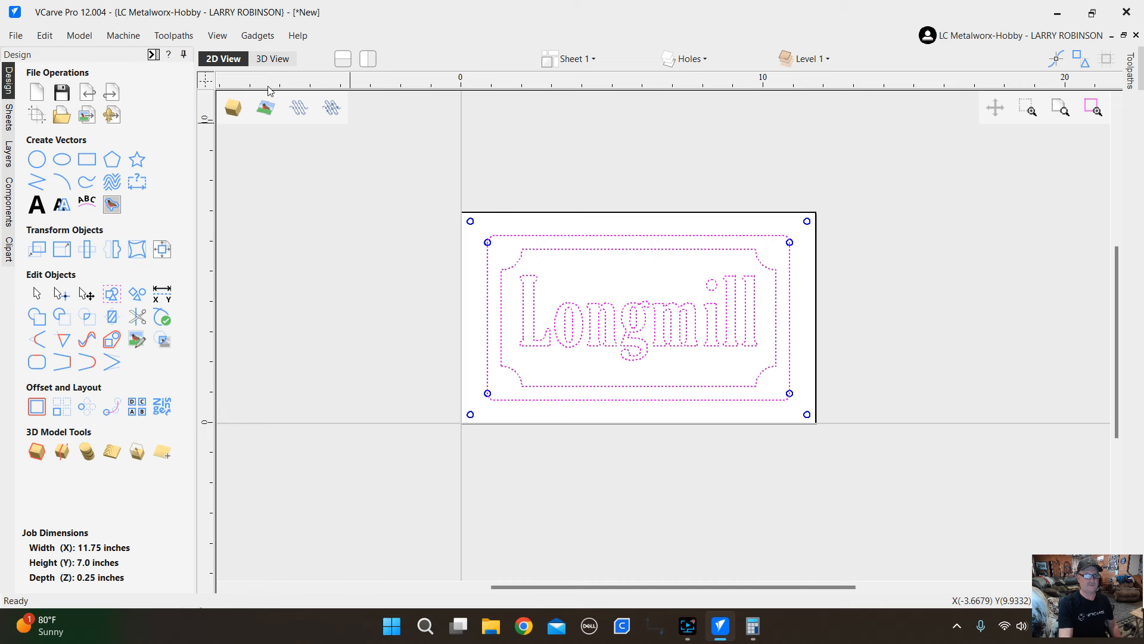
Ungroup the eight corner holes so that each circle can be moved separately.
click(473, 222)
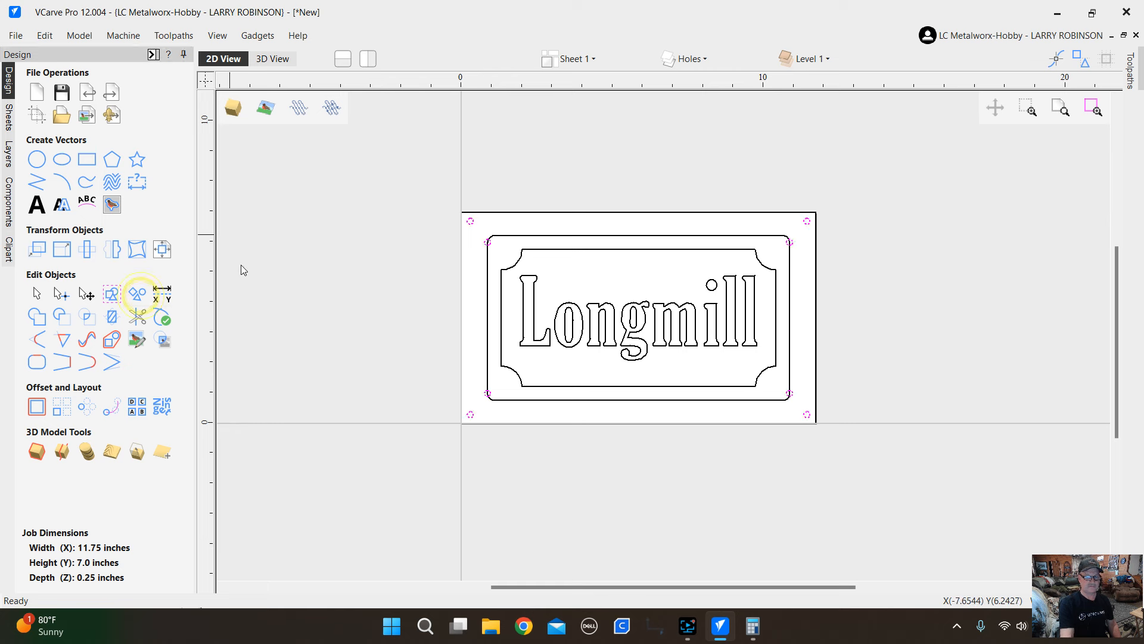
scroll(488, 241, up, 3)
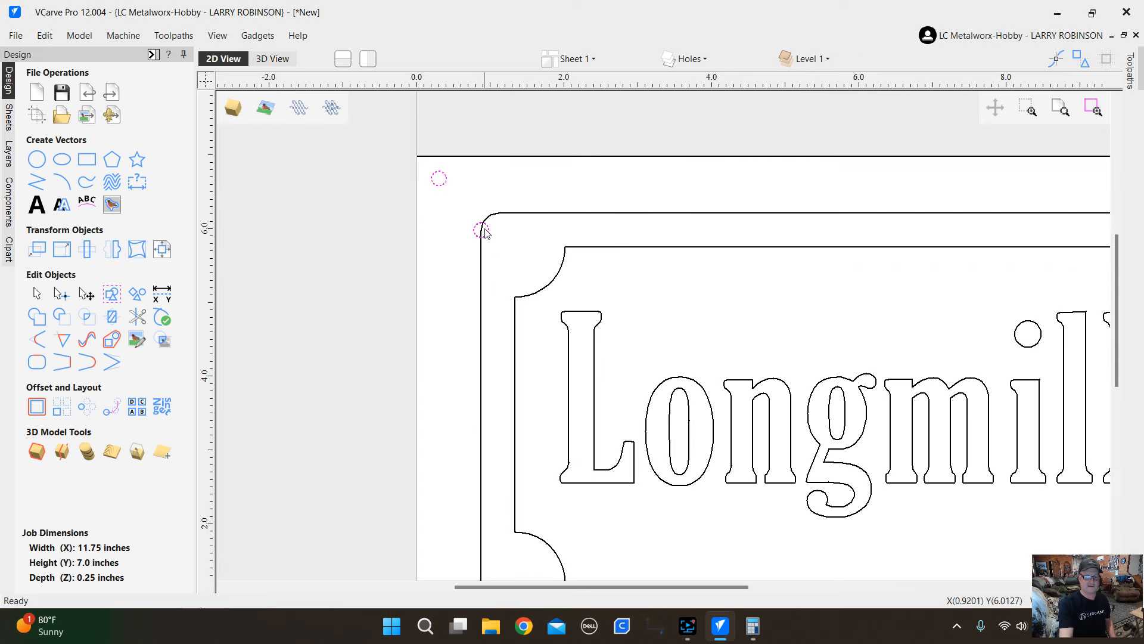
scroll(486, 233, up, 2)
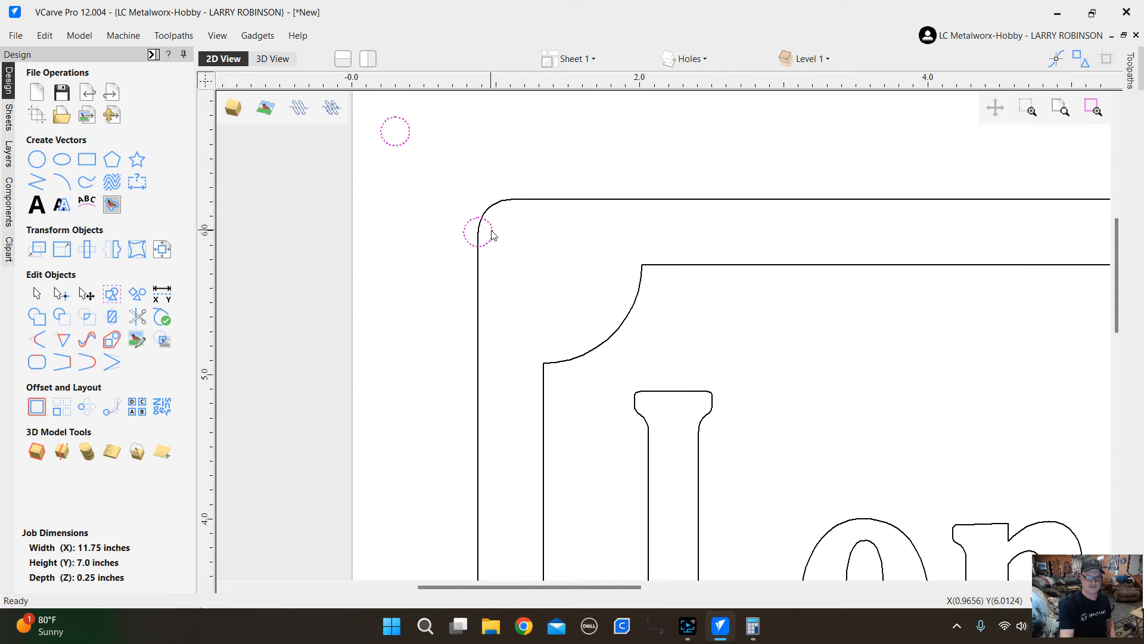
click(529, 239)
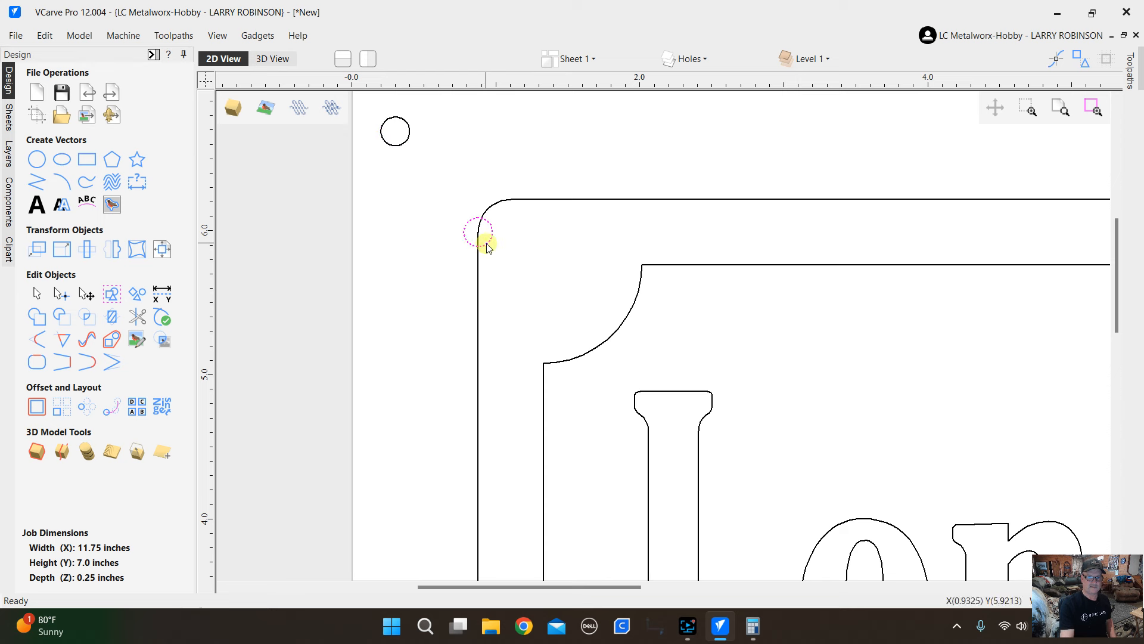
Move the upper-left inner hole to the point where the inner frame's top and left edges would meet.
click(487, 241)
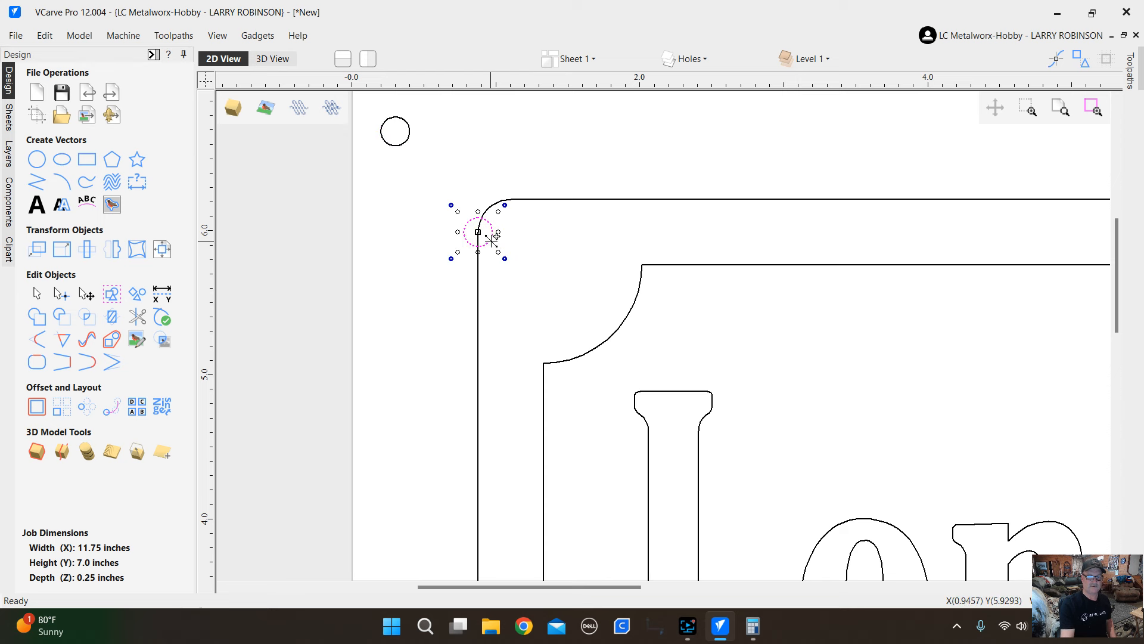
drag(479, 232, 544, 265)
scroll(358, 140, down, 4)
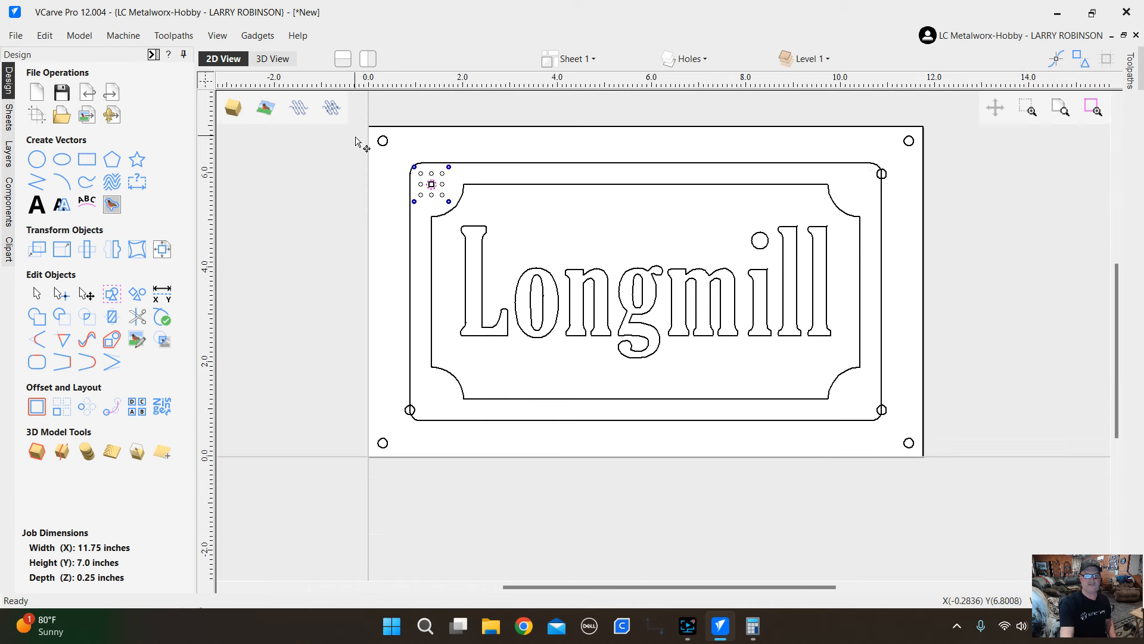
Move the upper-right inner hole to the point where the inner frame's top and right edges would meet.
scroll(715, 173, up, 5)
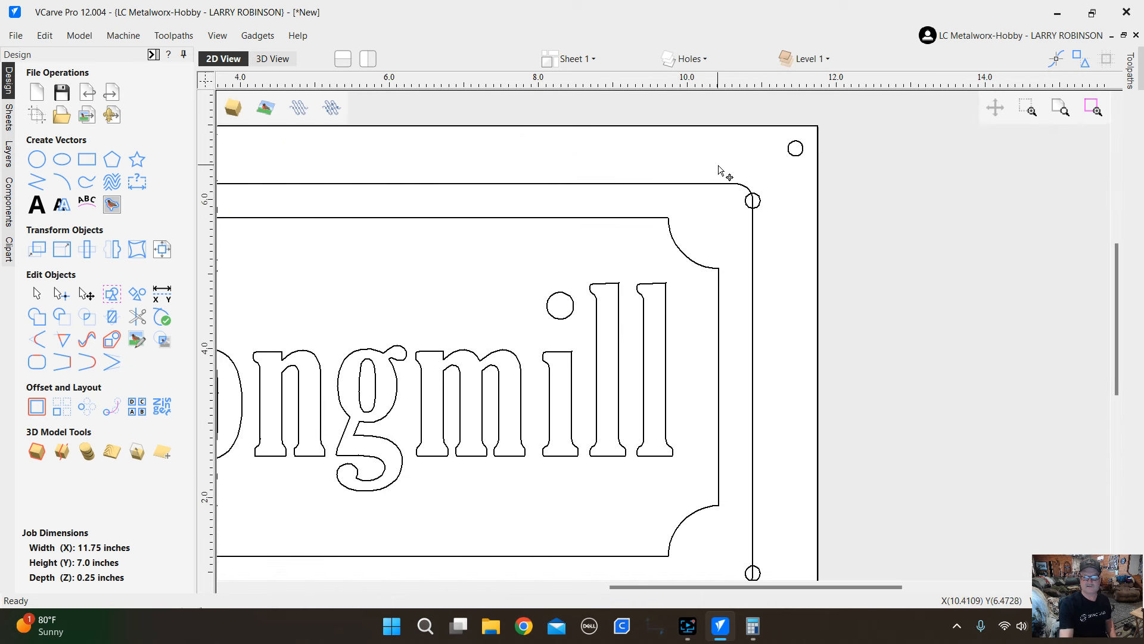
click(758, 194)
drag(761, 191, 695, 225)
scroll(834, 173, down, 6)
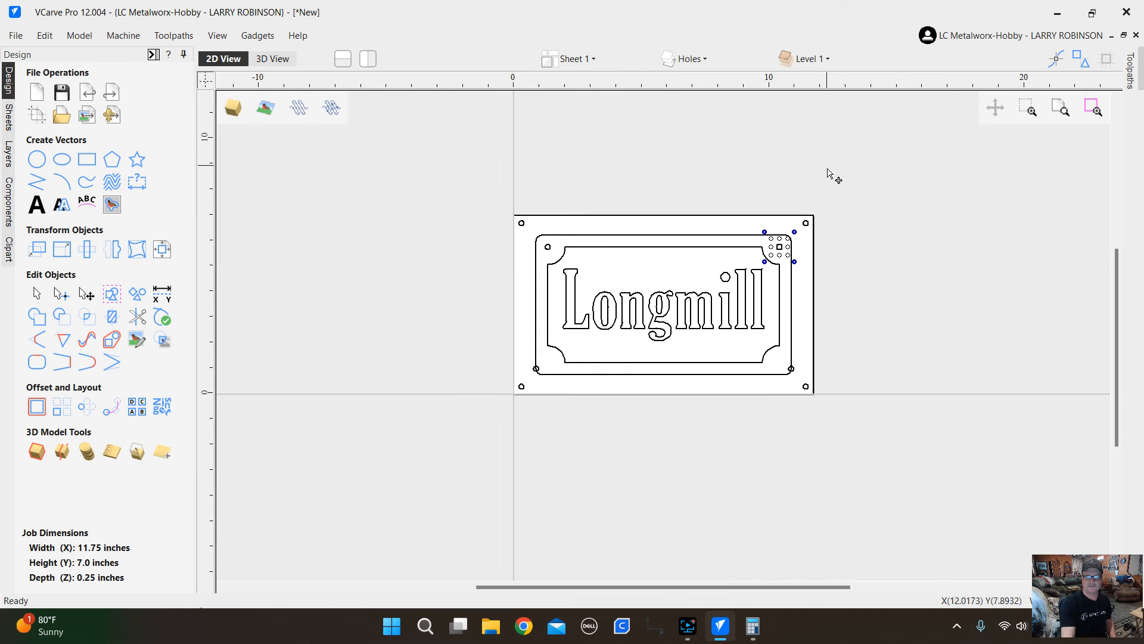
Move the lower-right inner hole to the point where the inner frame's bottom and right edges would meet.
scroll(798, 334, up, 3)
scroll(794, 321, up, 2)
click(798, 315)
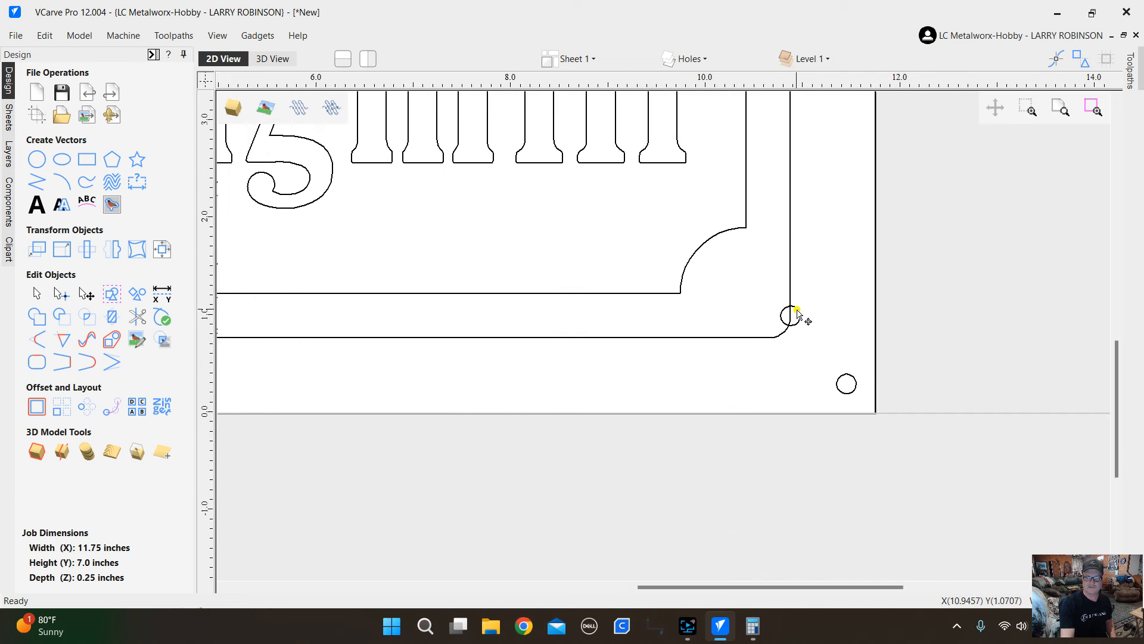
drag(792, 312, 746, 291)
scroll(930, 251, down, 5)
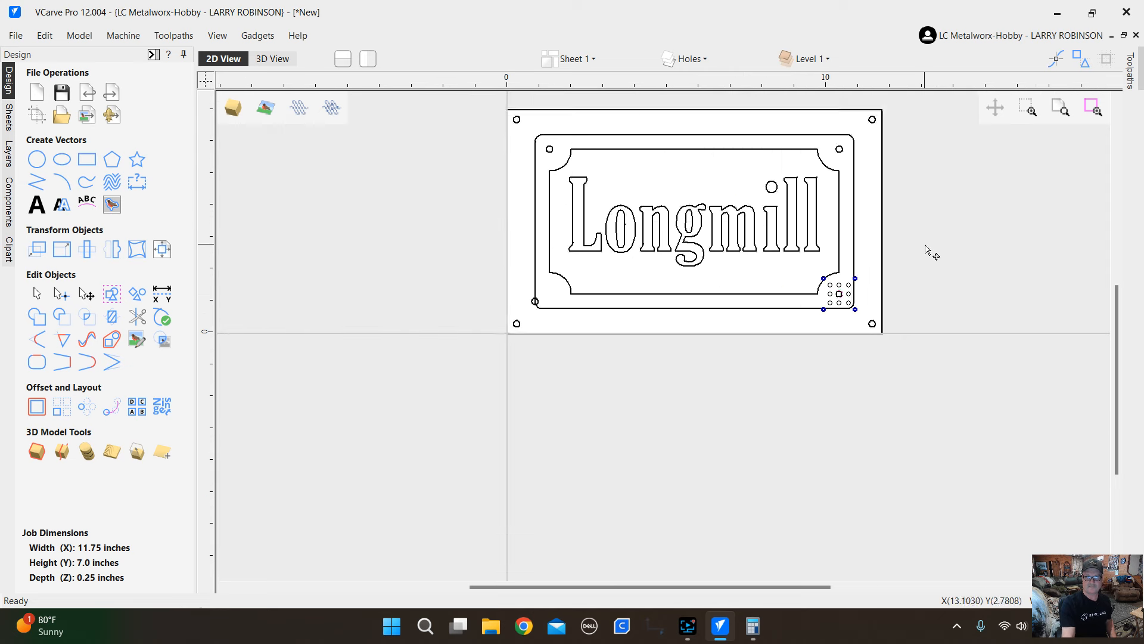
Move the lower-left inner hole to the point where the inner frame's bottom and left edges would meet.
scroll(513, 370, up, 4)
scroll(591, 360, up, 4)
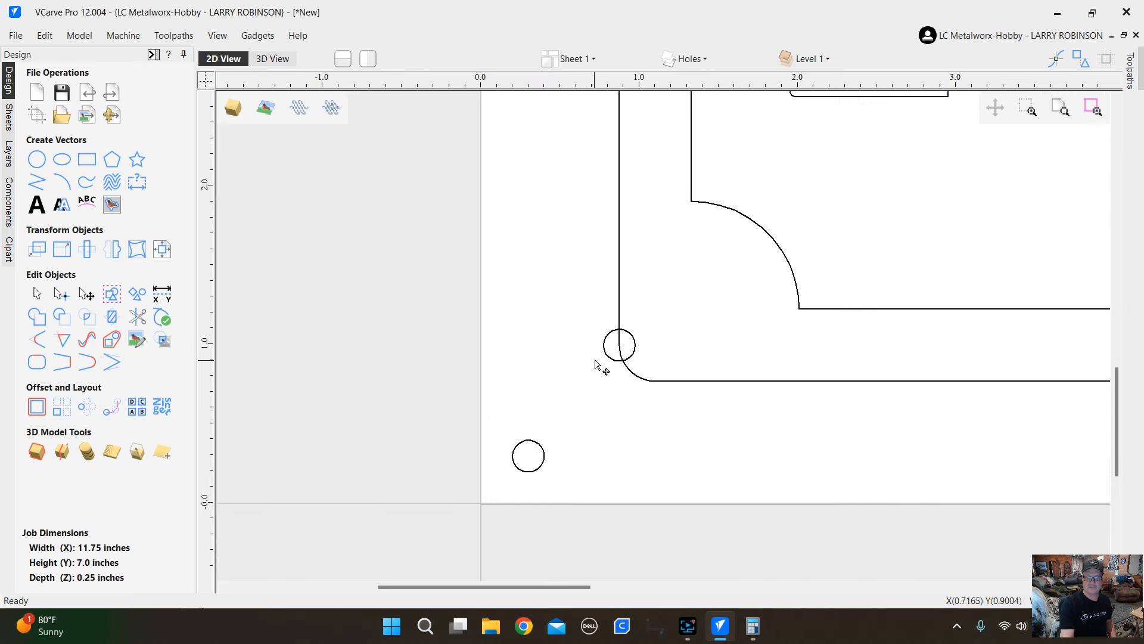
click(631, 338)
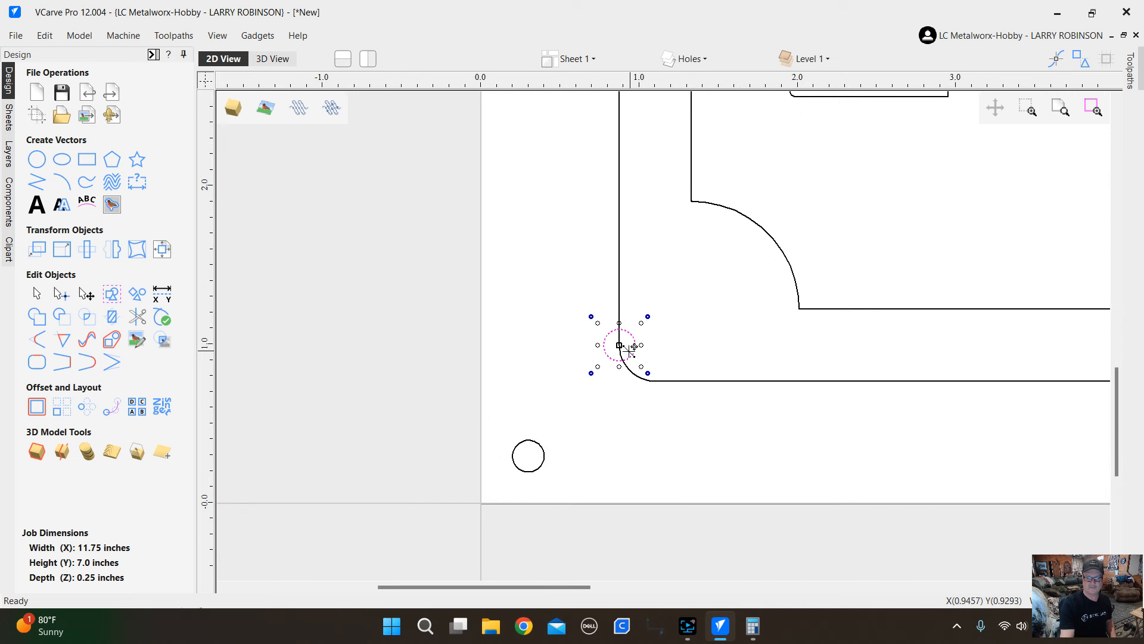
drag(625, 340, 703, 308)
scroll(473, 233, down, 6)
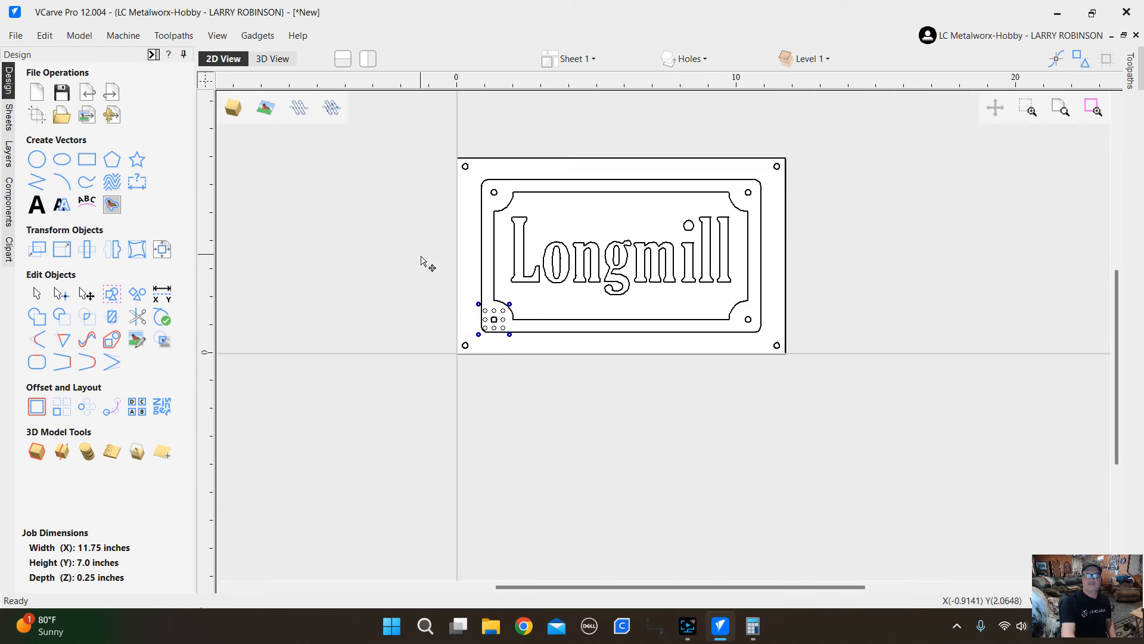
scroll(798, 394, up, 2)
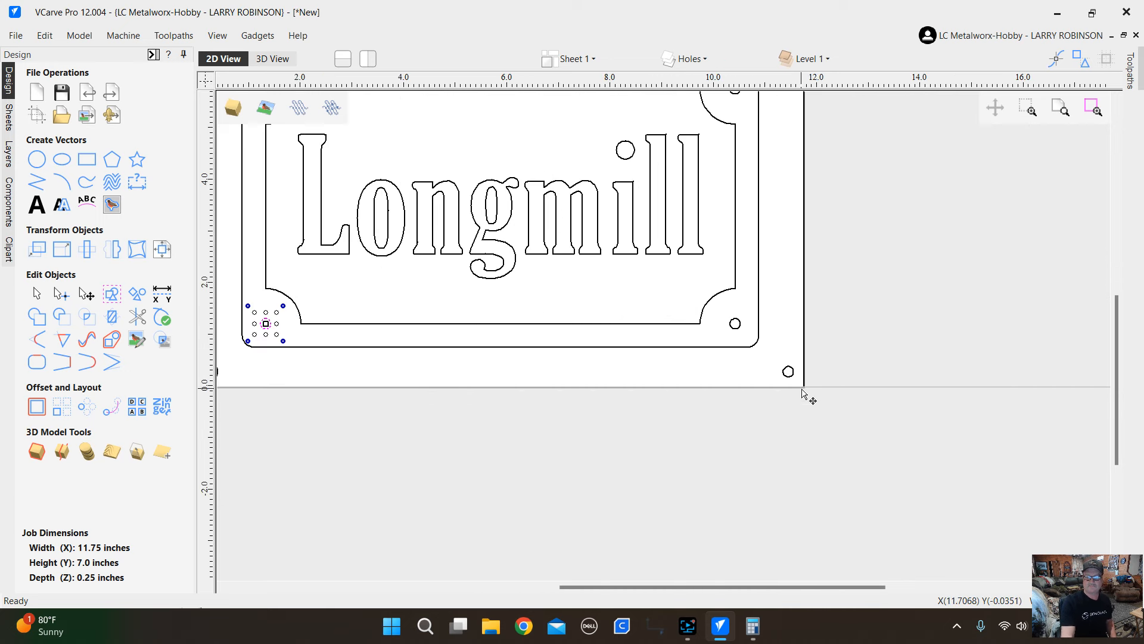
scroll(858, 378, down, 2)
click(843, 338)
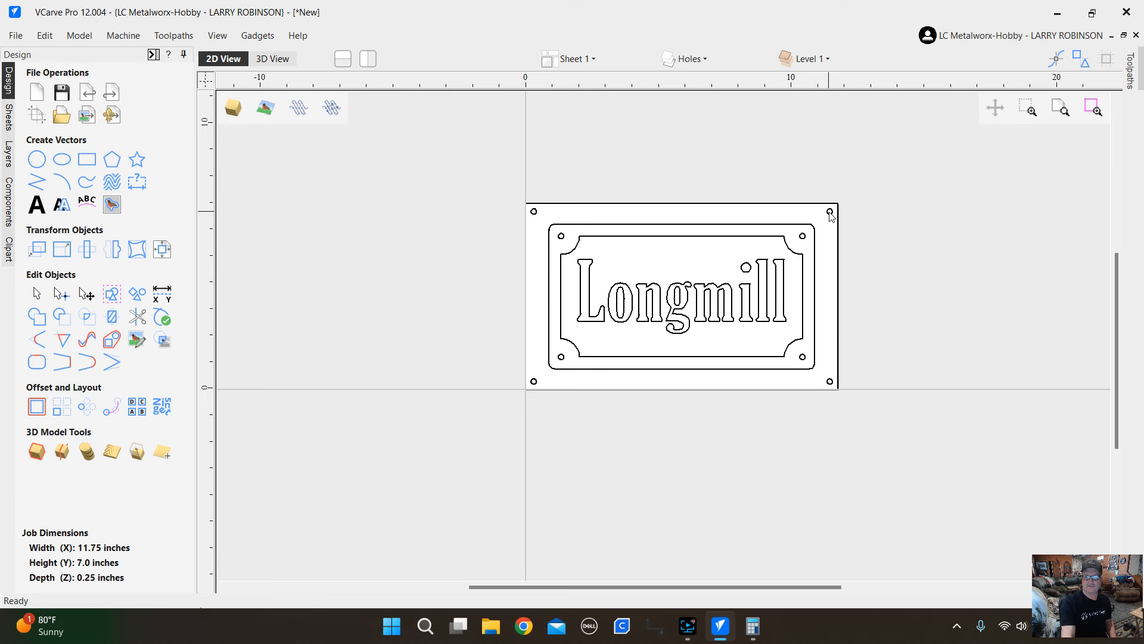
Measure the distance between the outer frame's rounded upper-right corner and the nearby outer corner hole.
scroll(830, 230, up, 4)
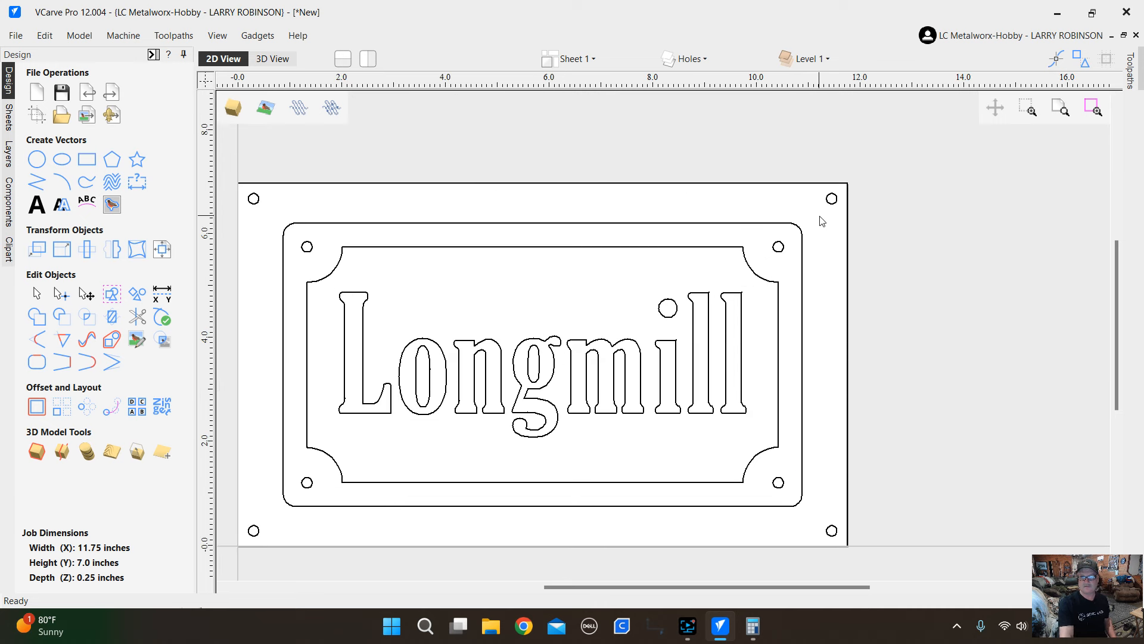
click(161, 294)
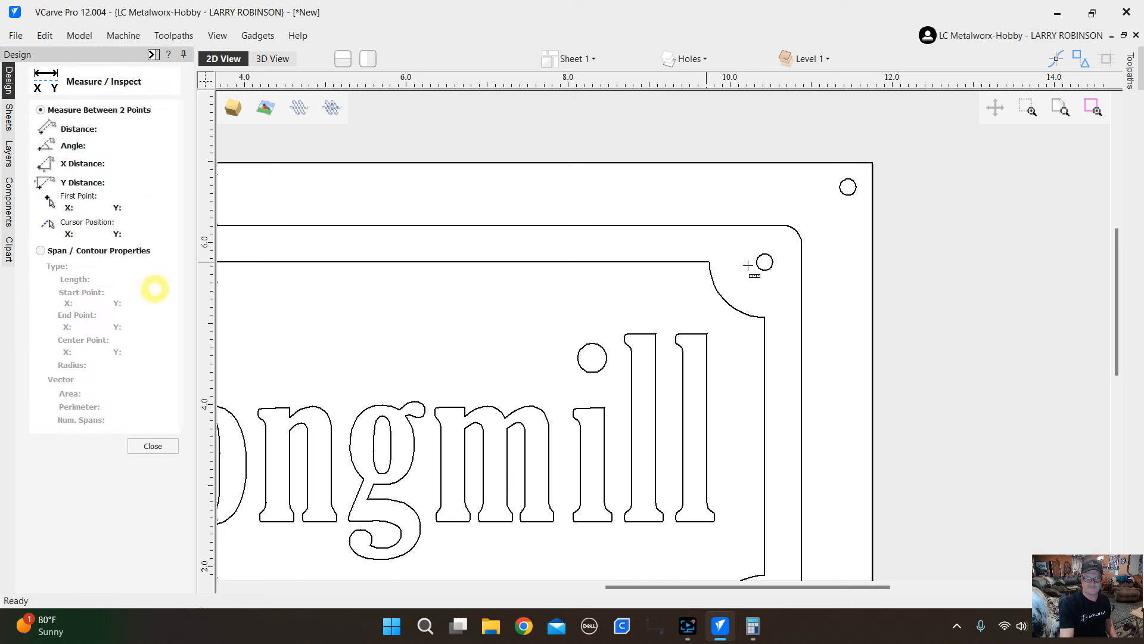
drag(799, 233, 842, 194)
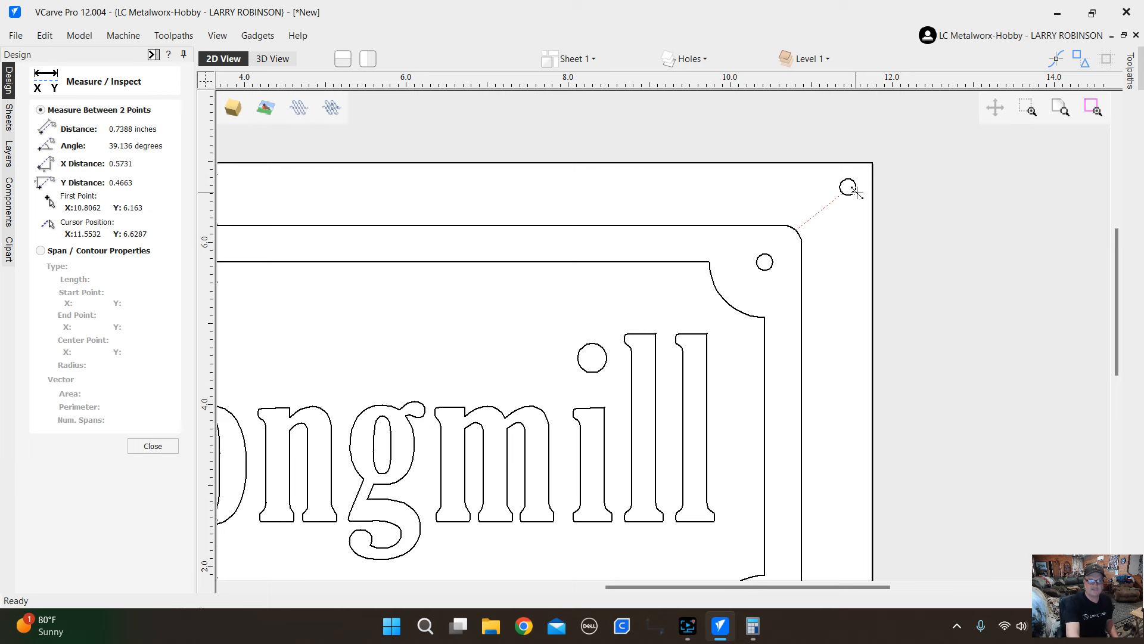
scroll(838, 245, down, 2)
scroll(838, 245, down, 2)
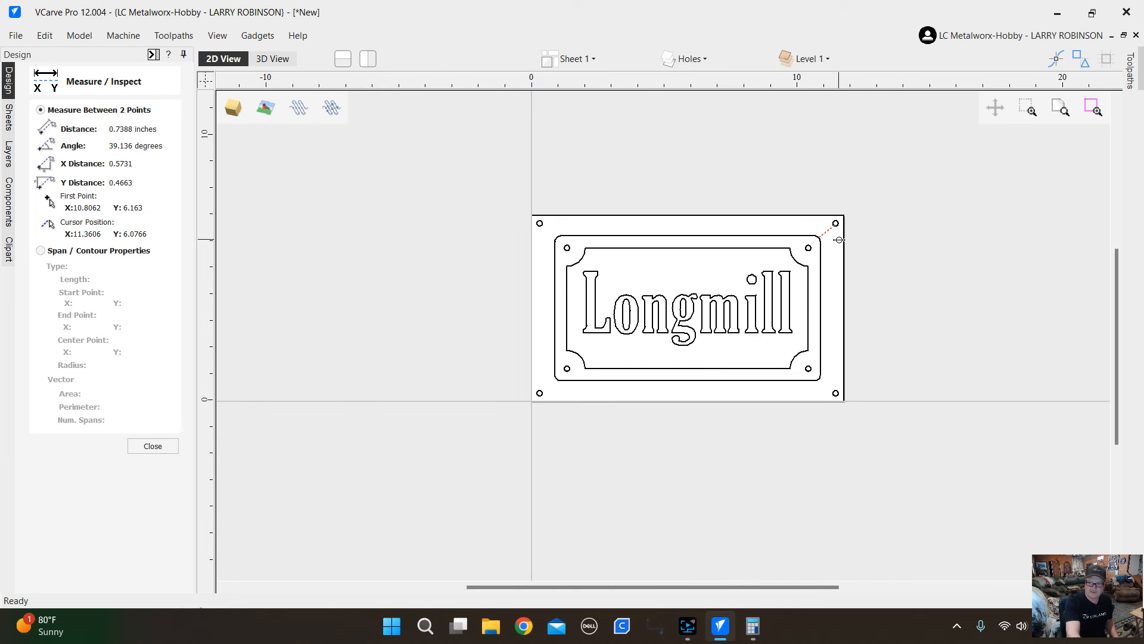
click(891, 230)
key(Escape)
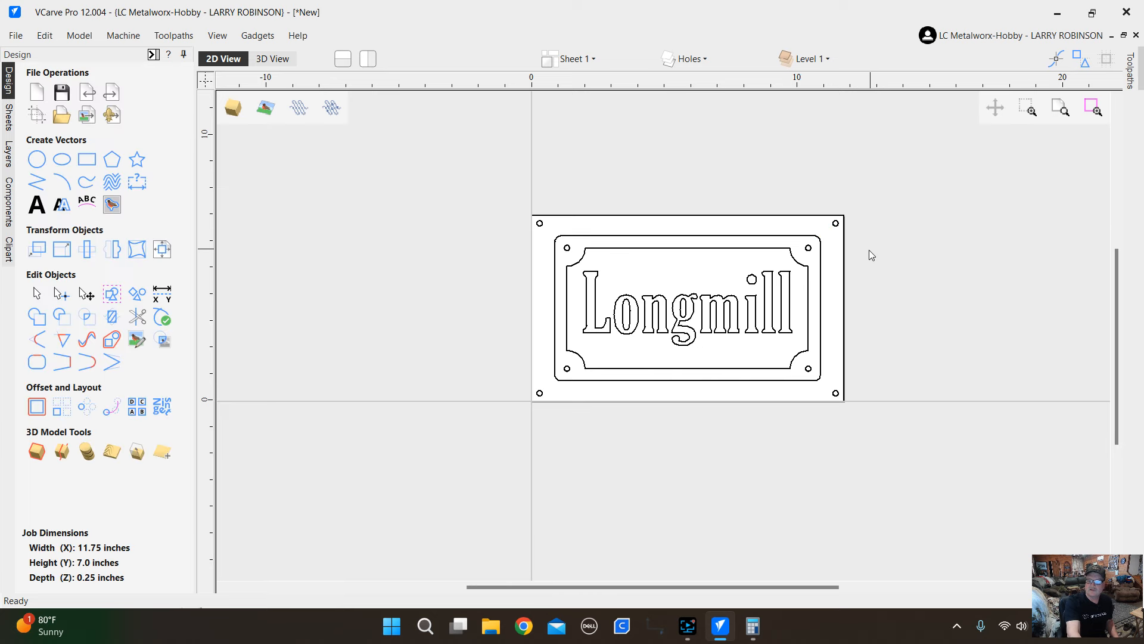
Scale the four outer corner holes together about their center to an overall width of 11 inches, keeping X and Y linked.
scroll(835, 225, up, 3)
scroll(907, 244, down, 2)
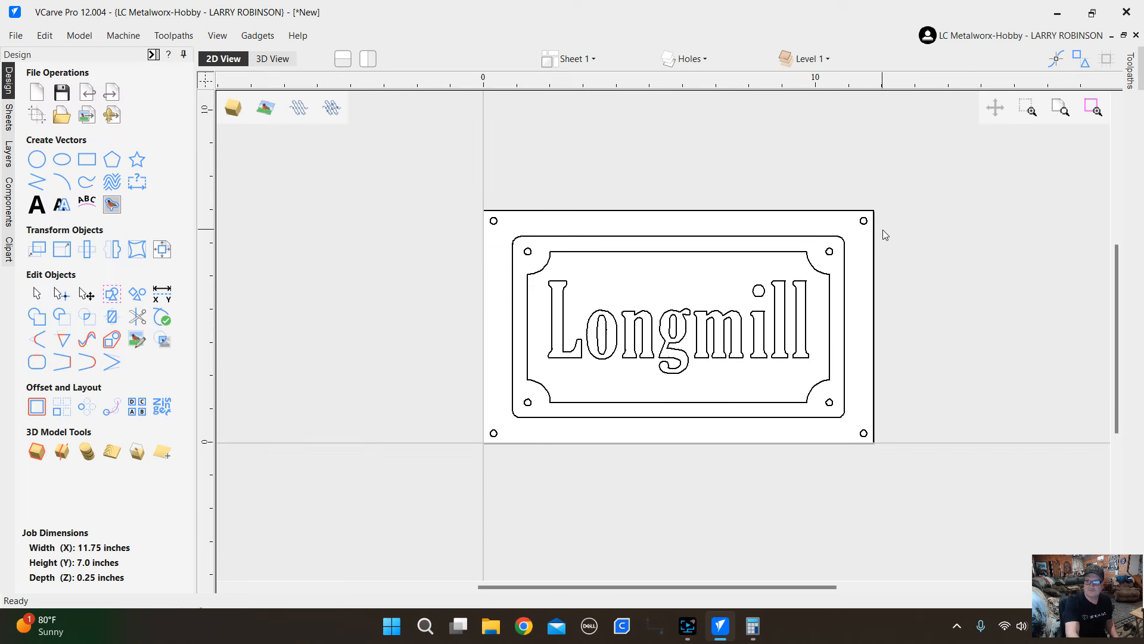
click(864, 222)
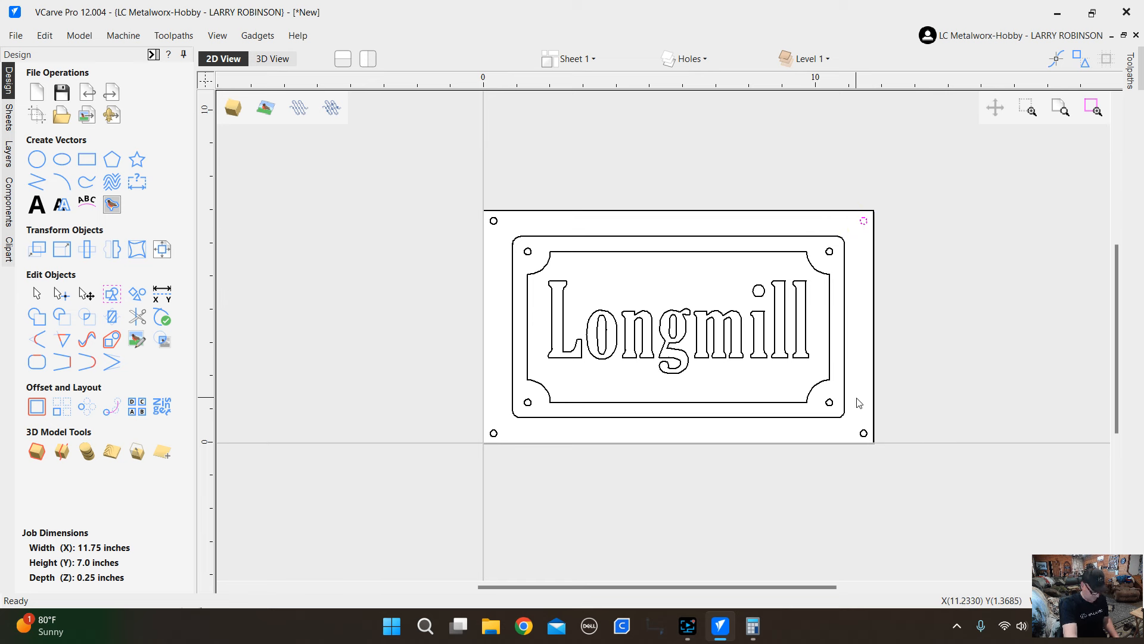
shift+click(864, 434)
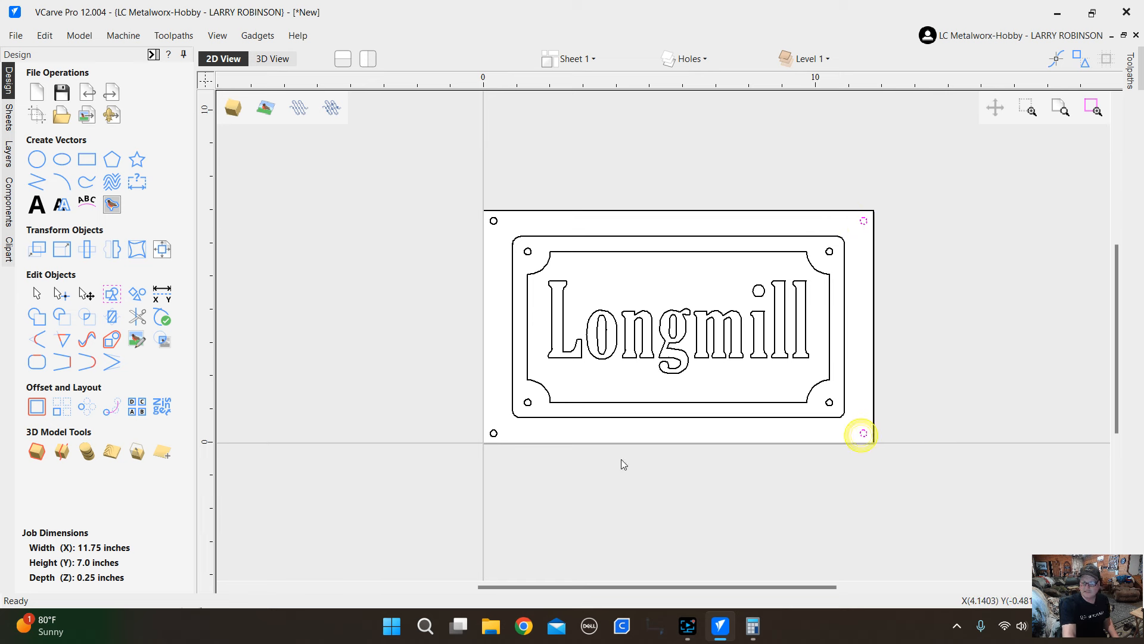
shift+click(494, 434)
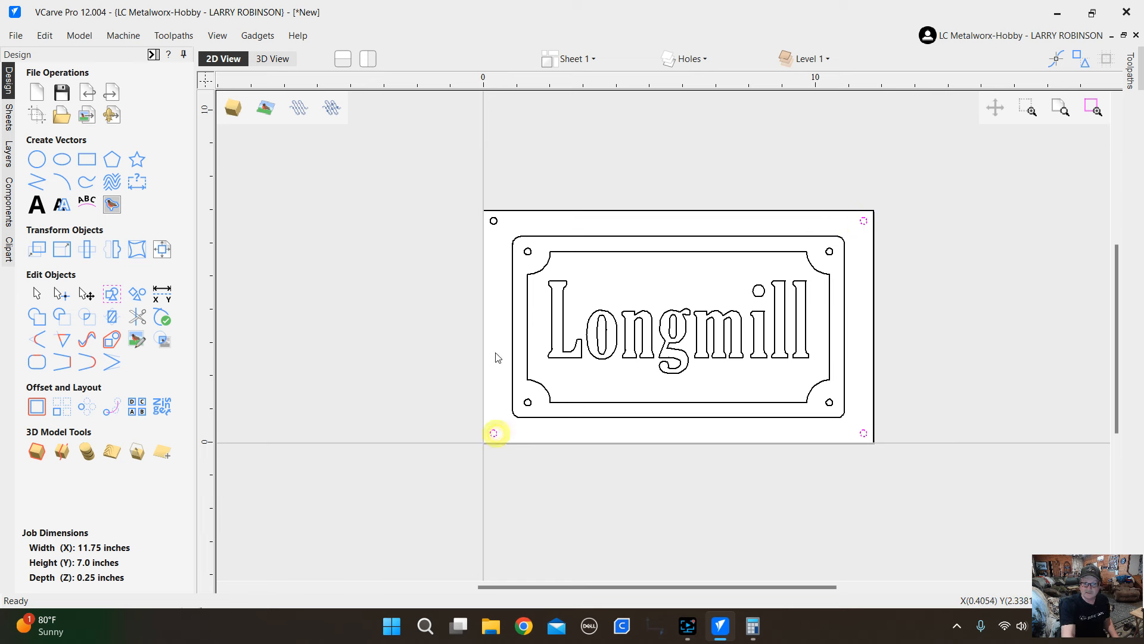
shift+click(494, 222)
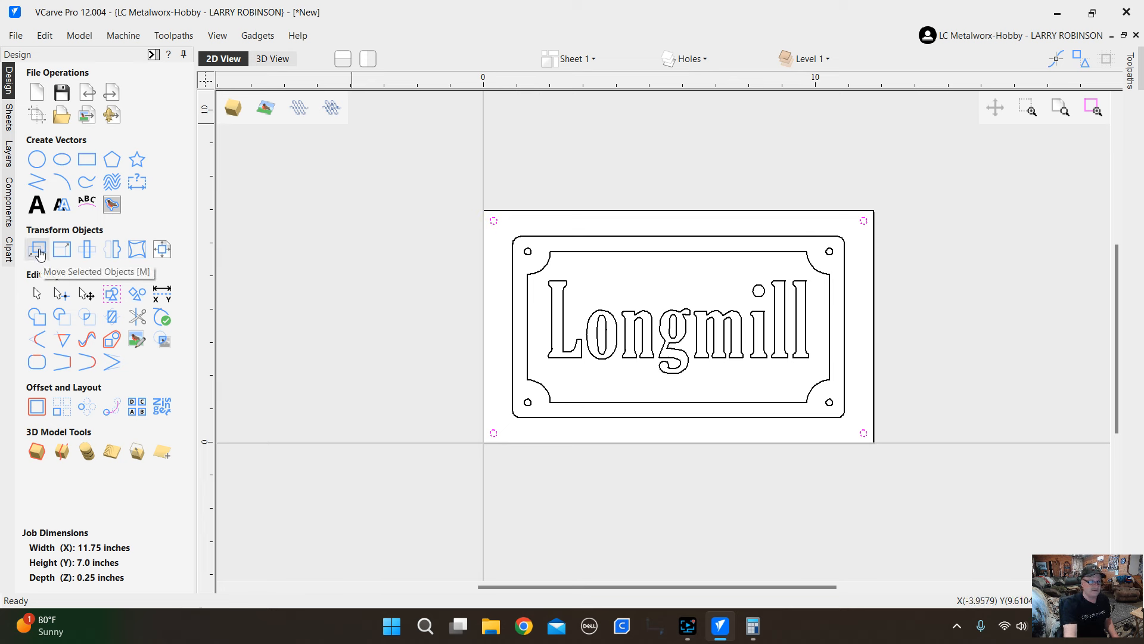
click(62, 249)
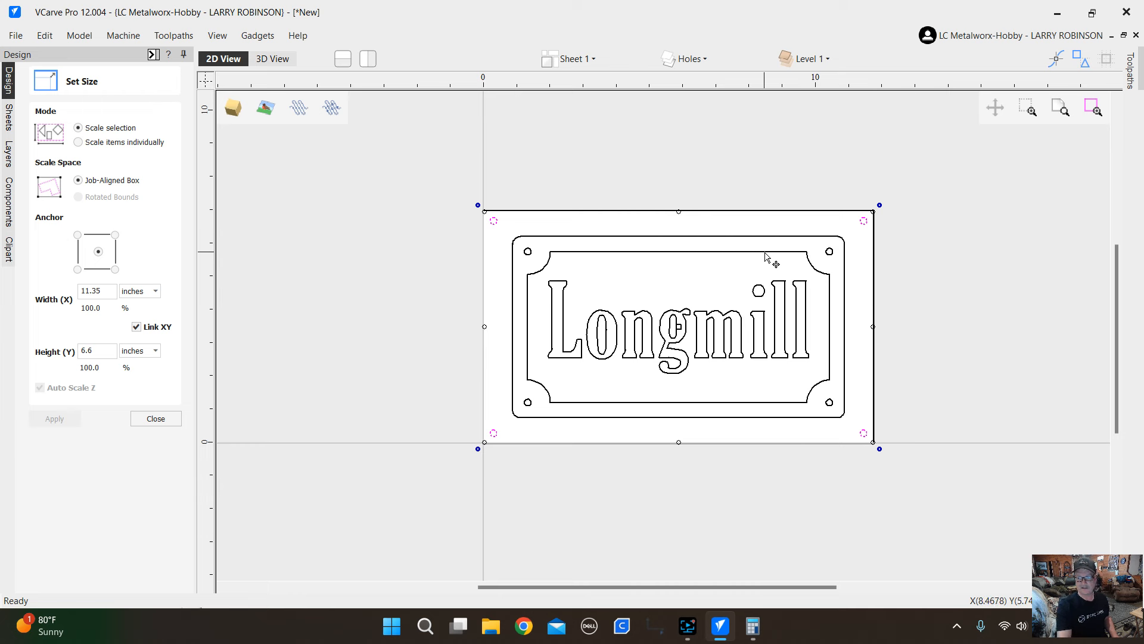
double_click(104, 291)
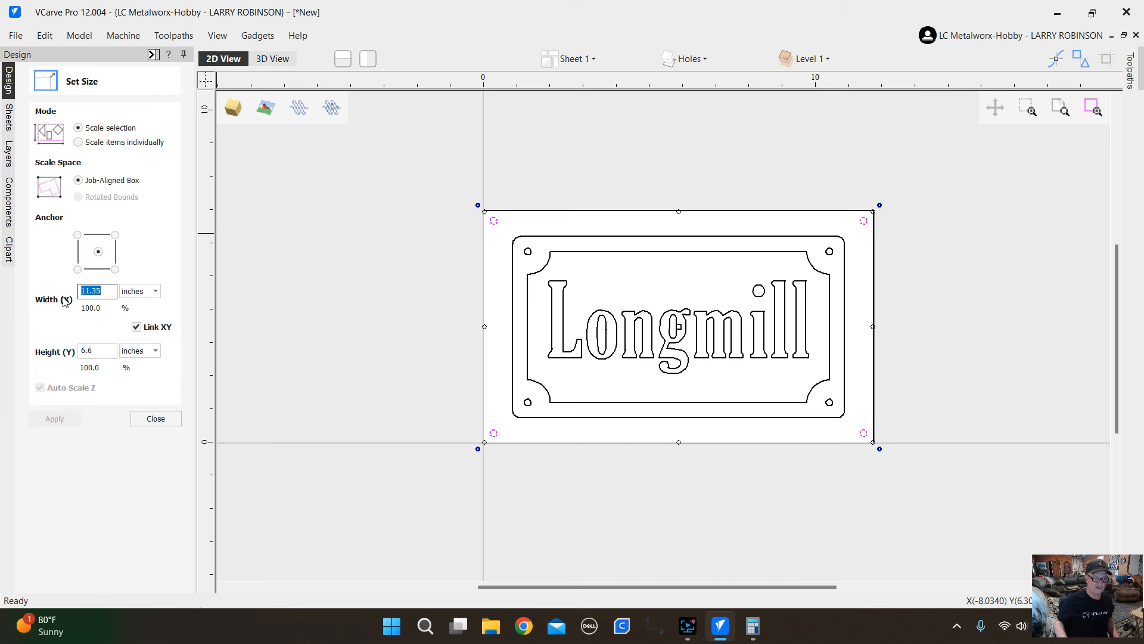
text(11)
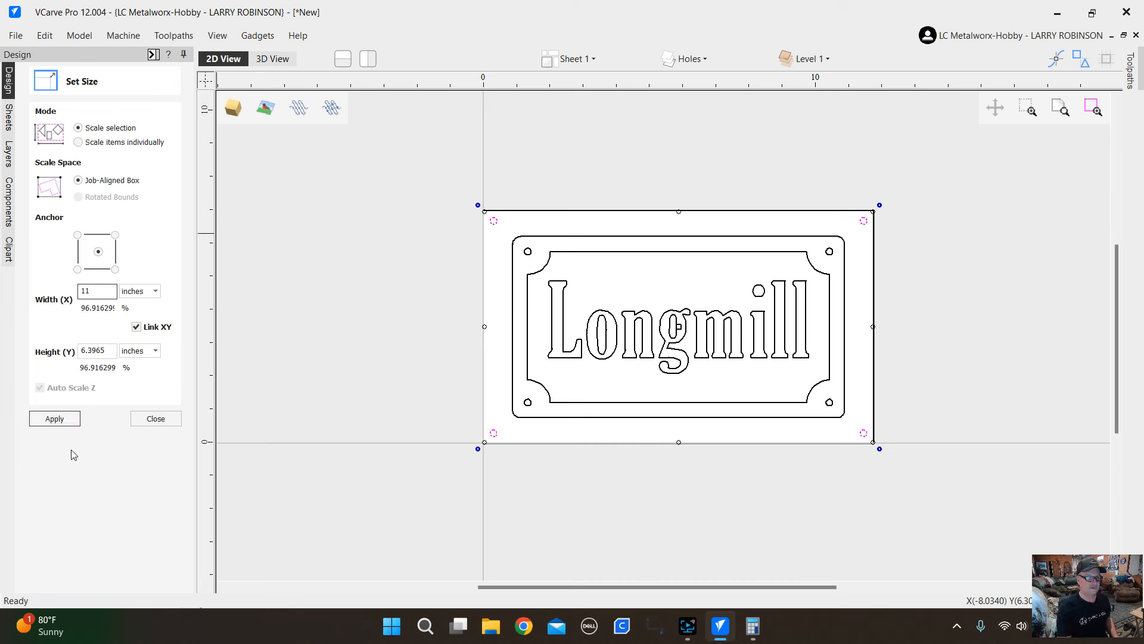
click(58, 417)
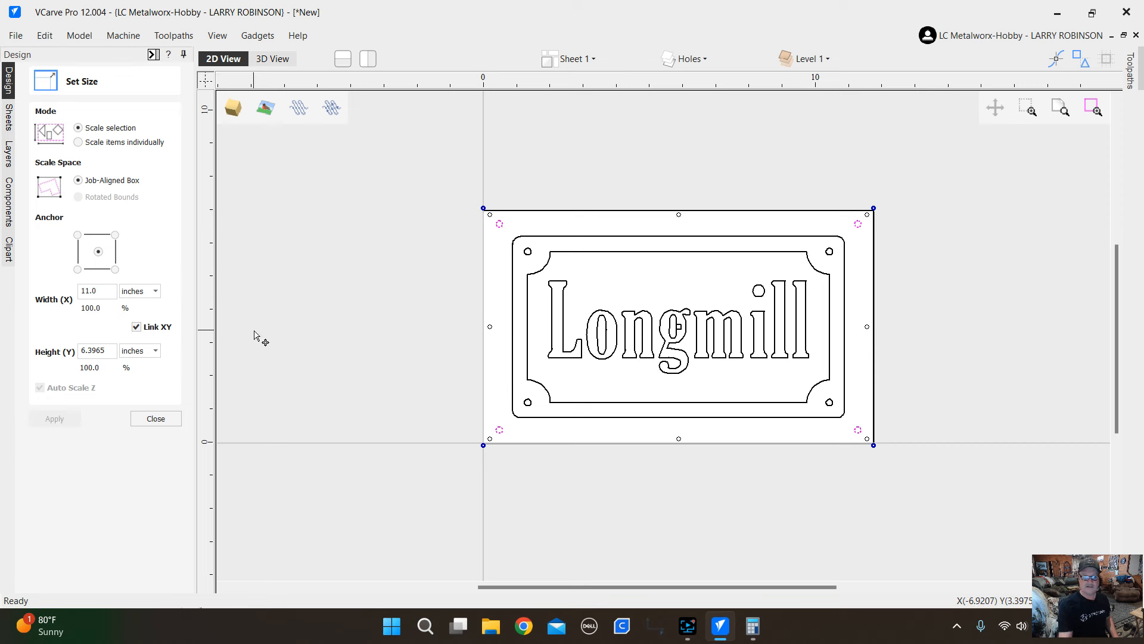
click(154, 418)
click(584, 171)
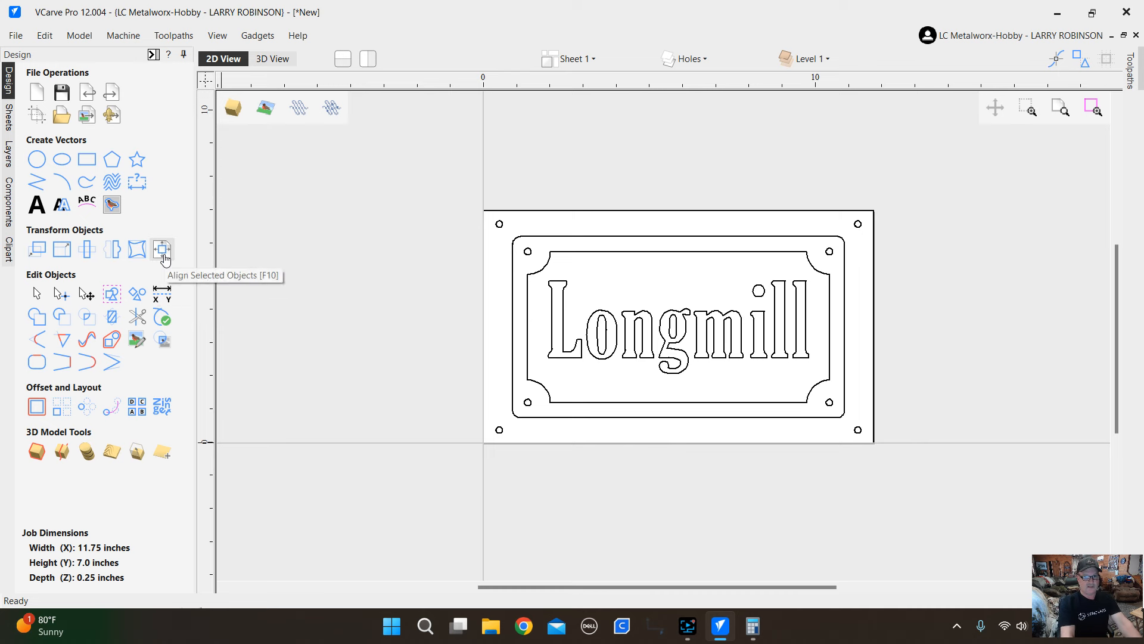
Measure the distance from the upper-left outer hole to the outer frame's rounded corner.
click(162, 292)
scroll(516, 233, up, 3)
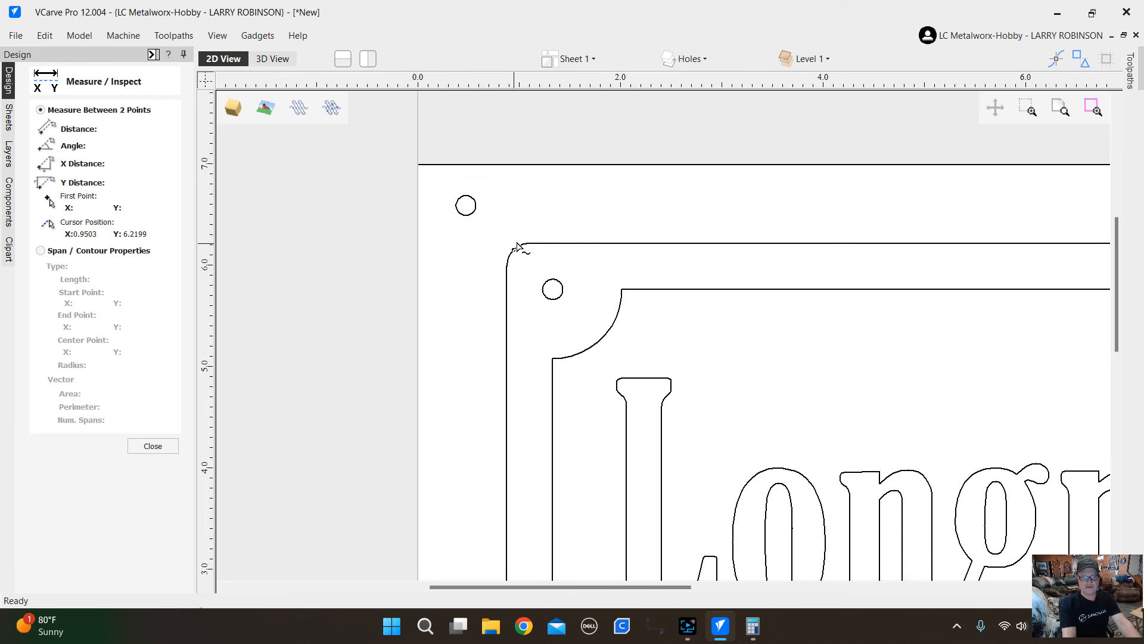
drag(467, 206, 510, 252)
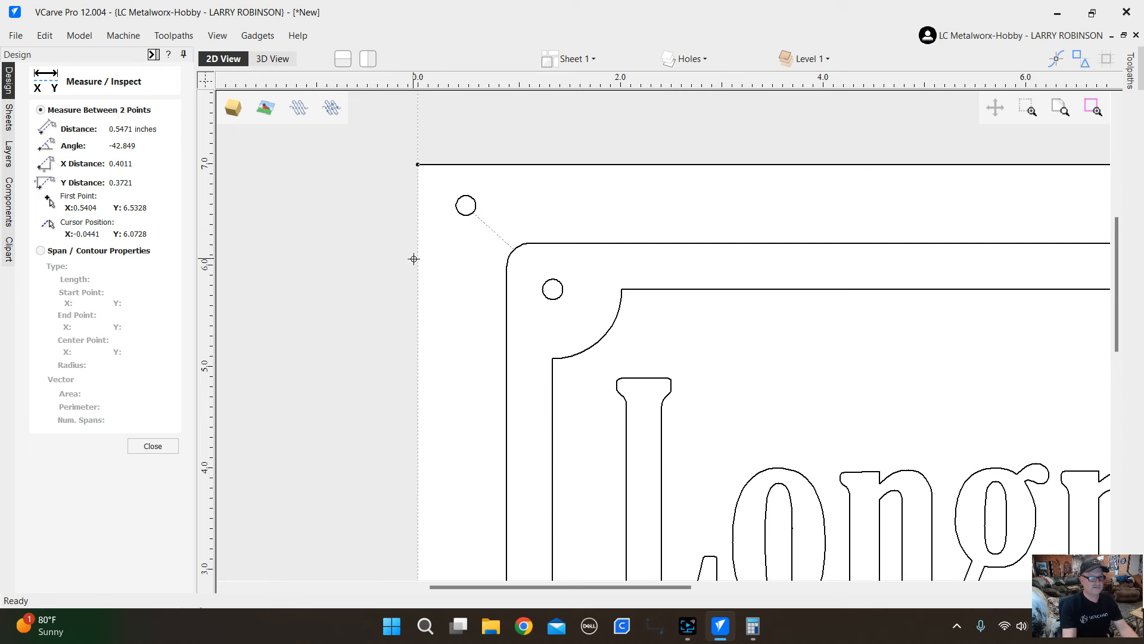
key(Escape)
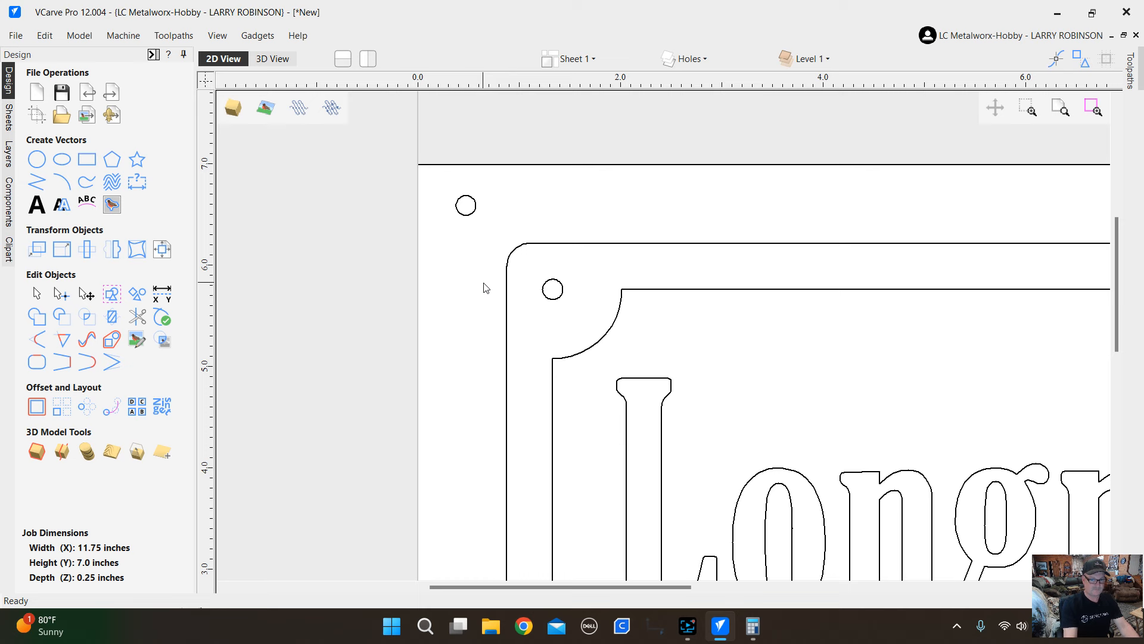
scroll(457, 254, down, 3)
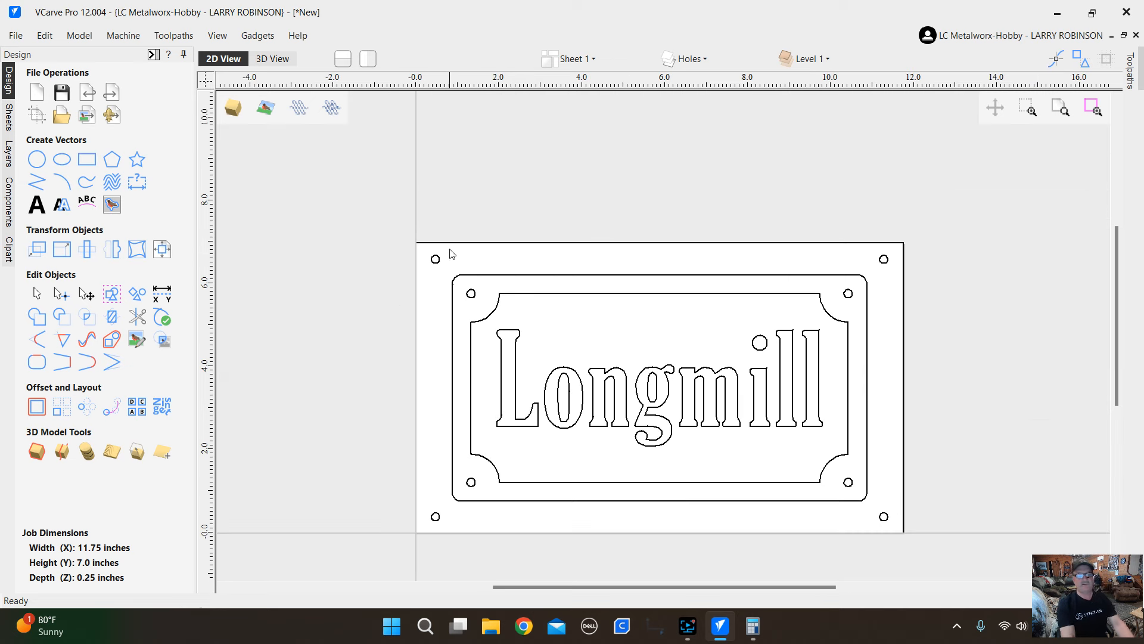
scroll(527, 402, down, 2)
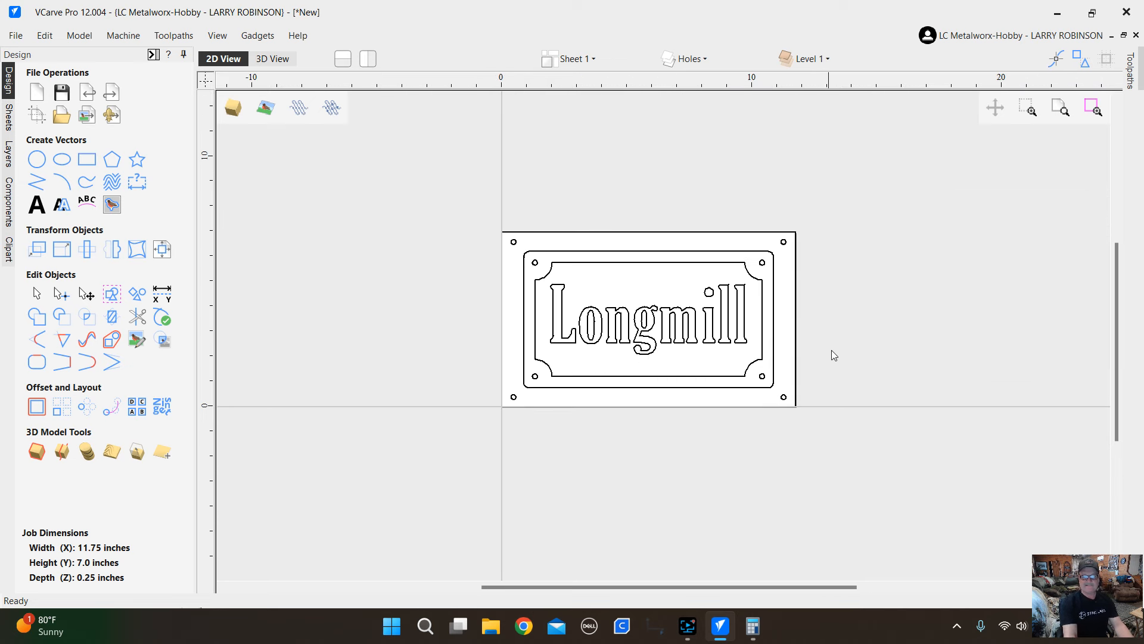
Hide and show Layer 1 and the Holes layer in turn to check which one contains the artwork.
click(695, 59)
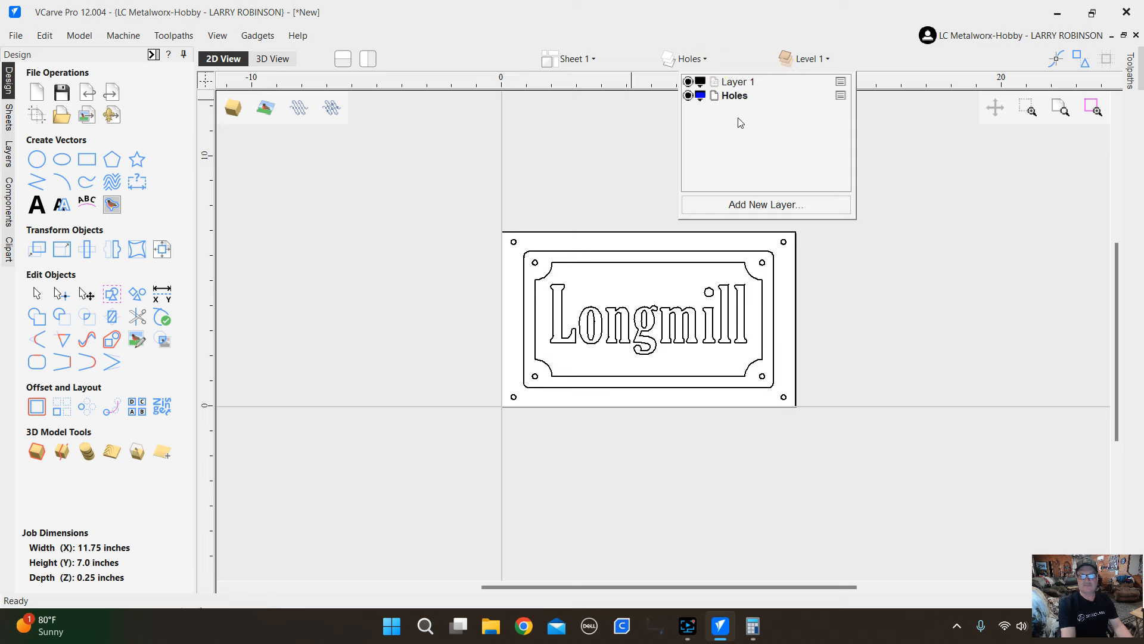
click(688, 82)
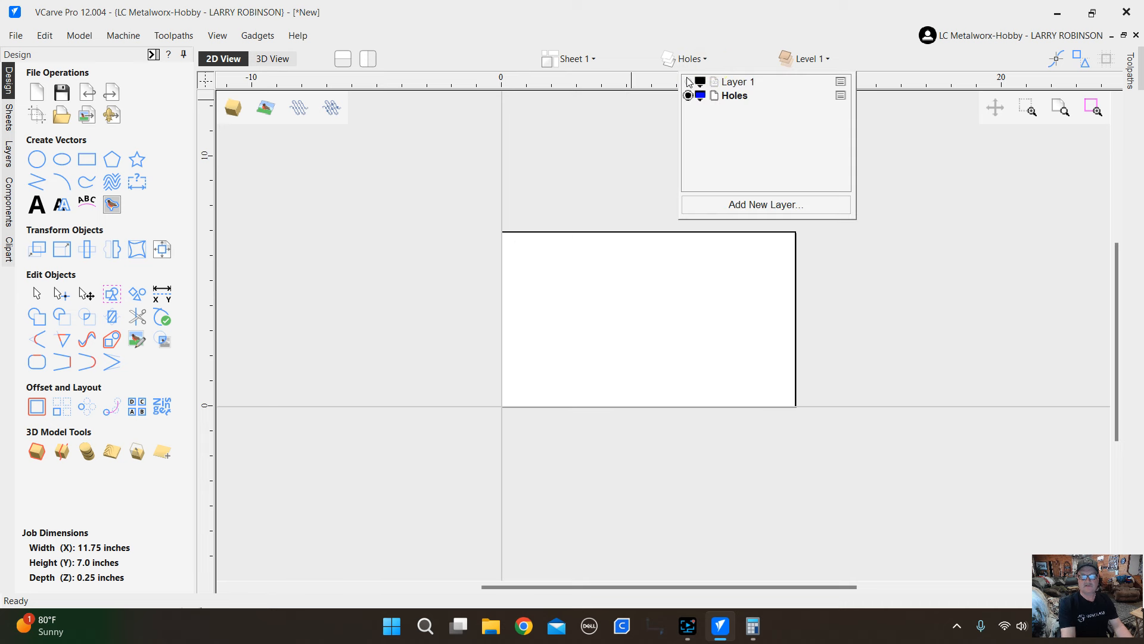
click(689, 82)
click(689, 96)
click(689, 96)
Delete the Holes layer.
right_click(734, 97)
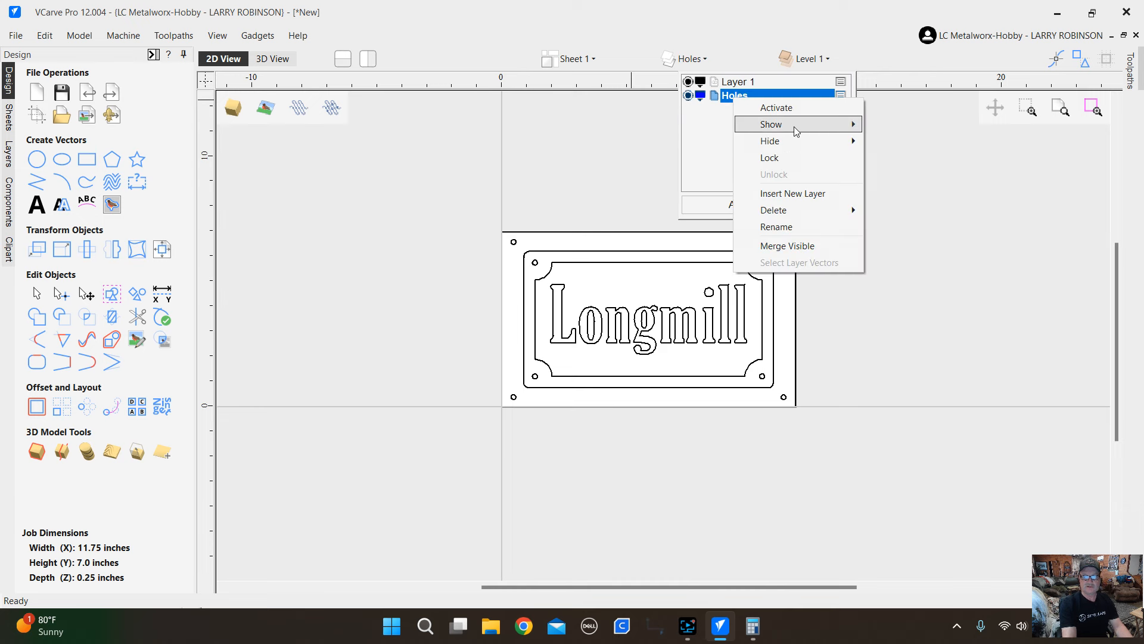
mouse_move(797, 216)
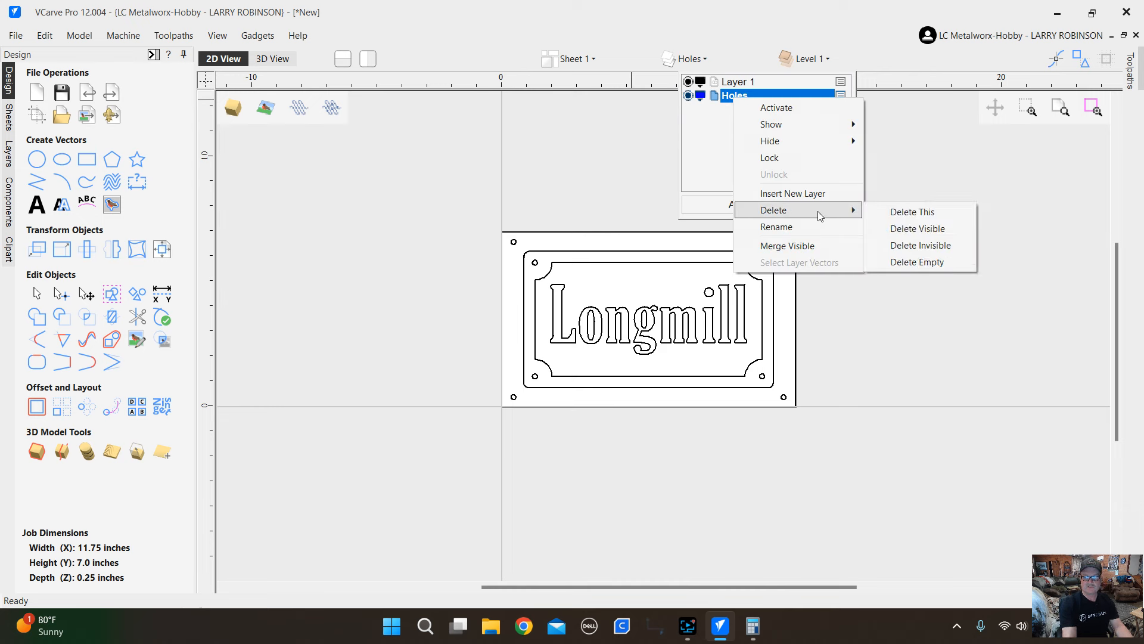
click(912, 212)
click(926, 241)
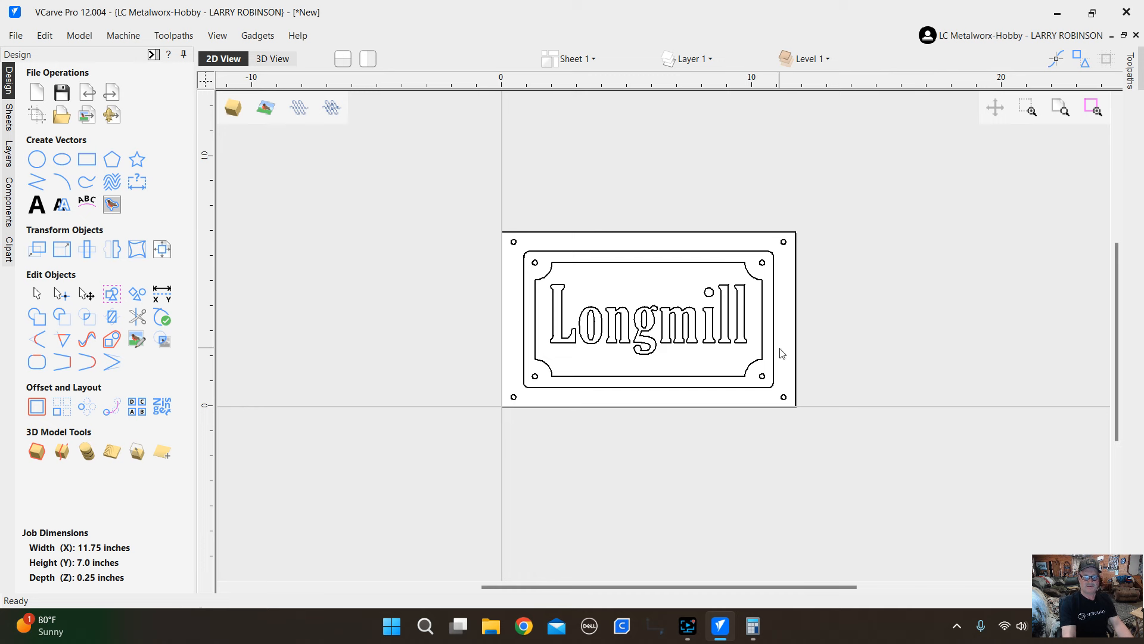
scroll(834, 377, up, 3)
click(754, 406)
click(751, 376)
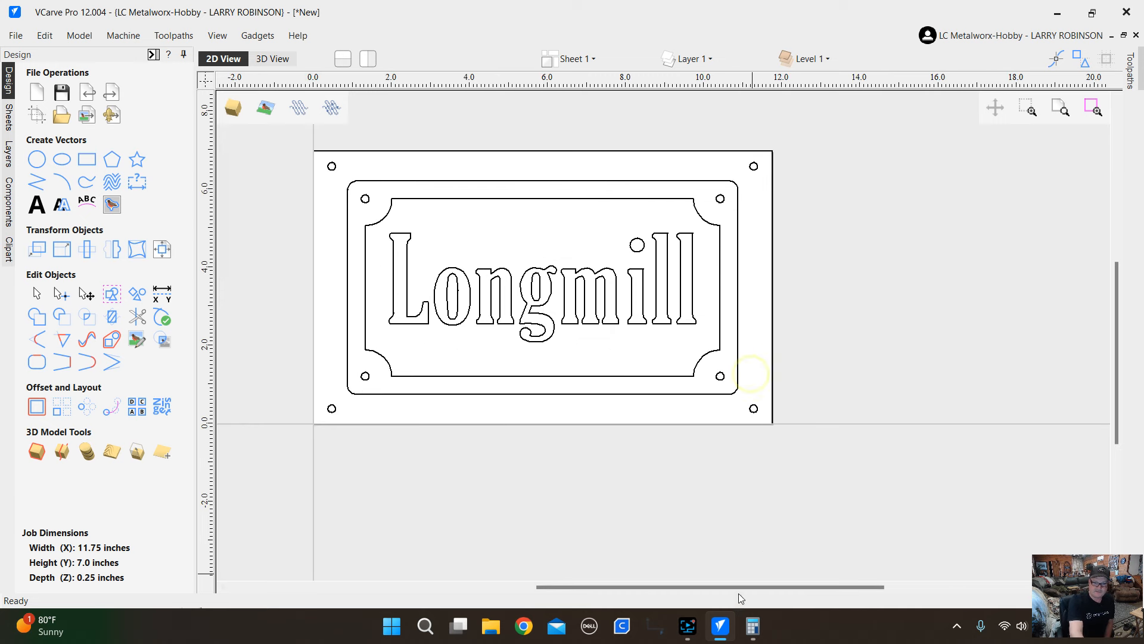
scroll(747, 451, down, 2)
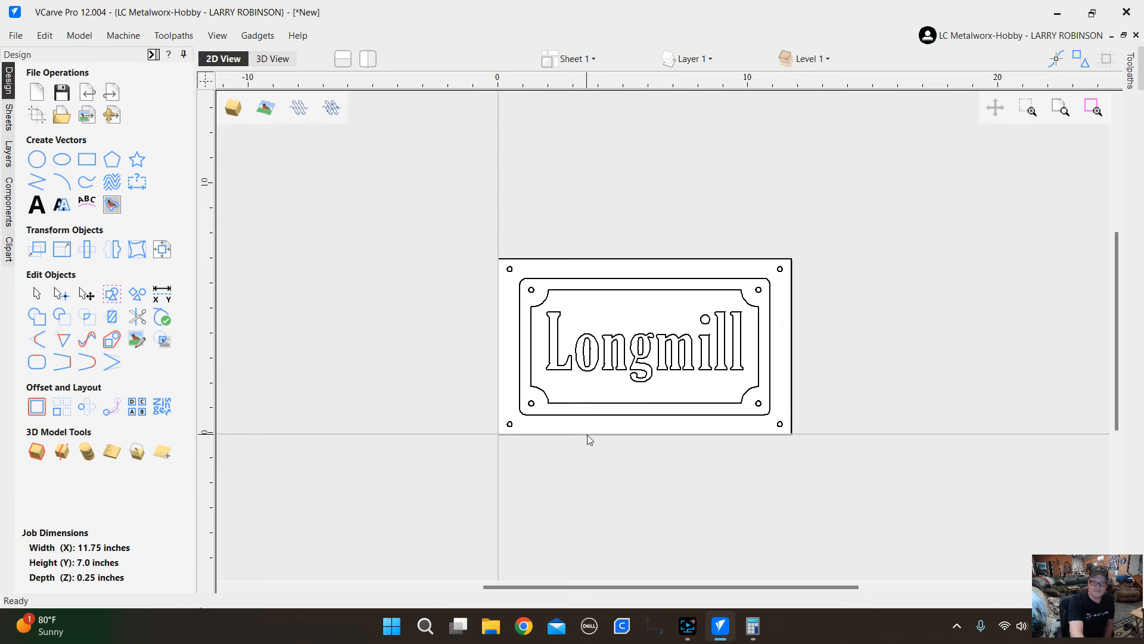
scroll(663, 366, up, 2)
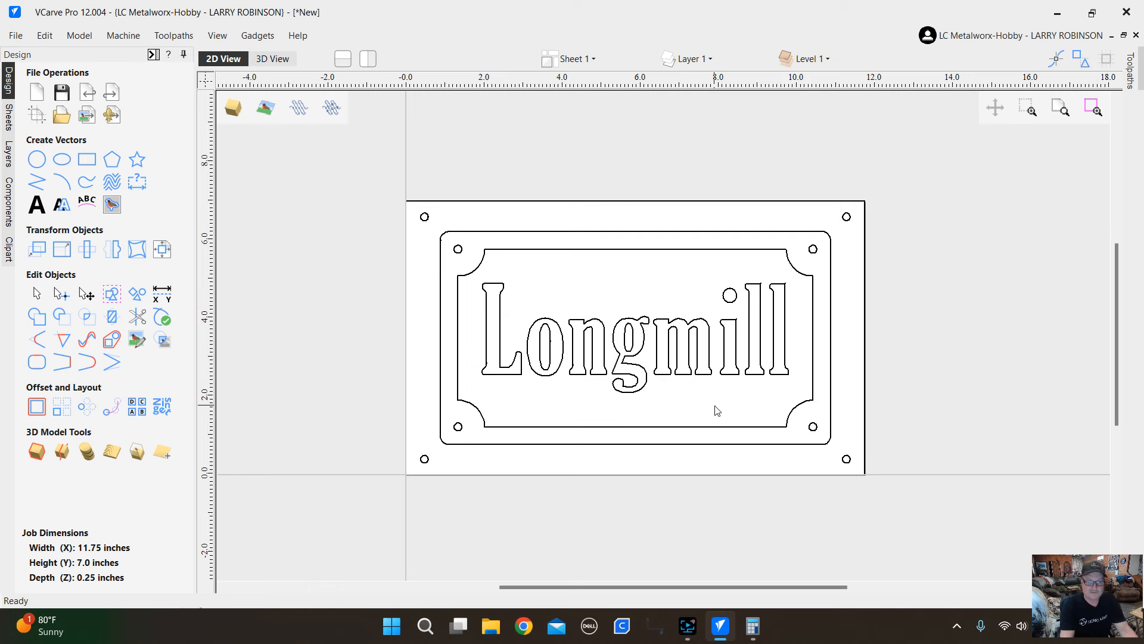
scroll(487, 286, up, 3)
scroll(449, 223, down, 3)
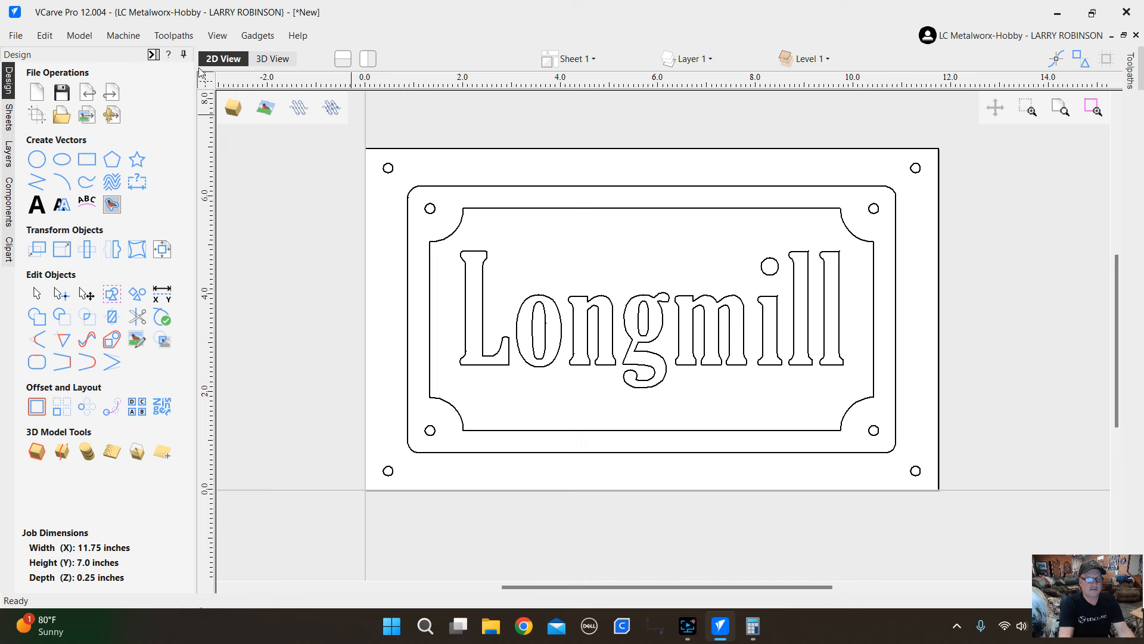
Switch from the design tools to the toolpath operations.
click(153, 55)
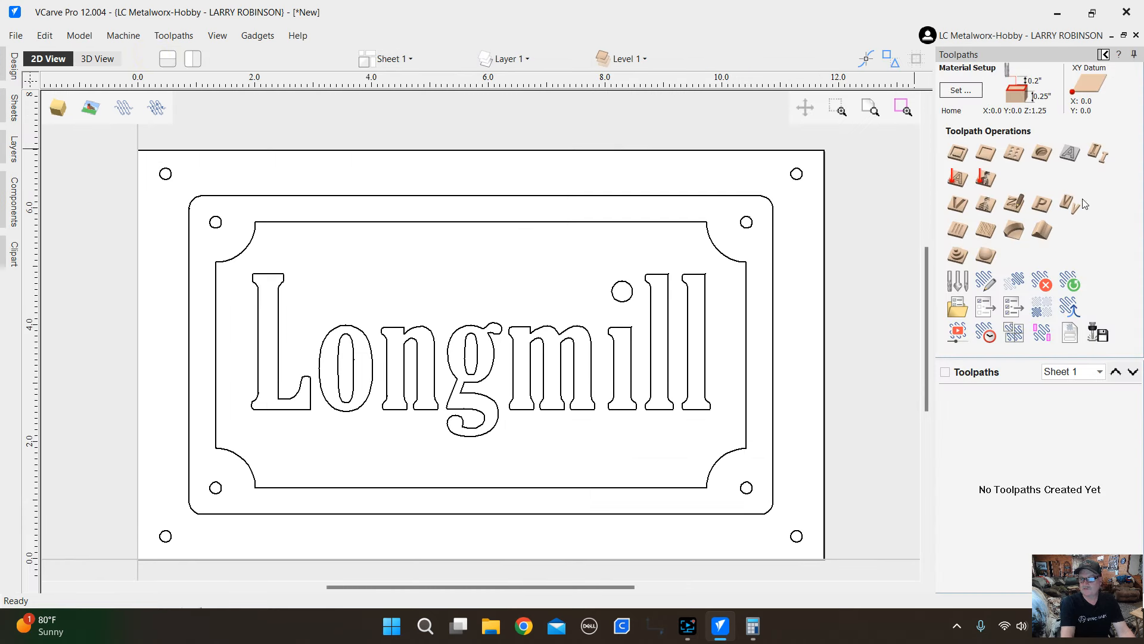
Select all eight corner holes of the inner and outer frames and start a 2D profile toolpath.
scroll(900, 330, down, 2)
scroll(855, 338, up, 2)
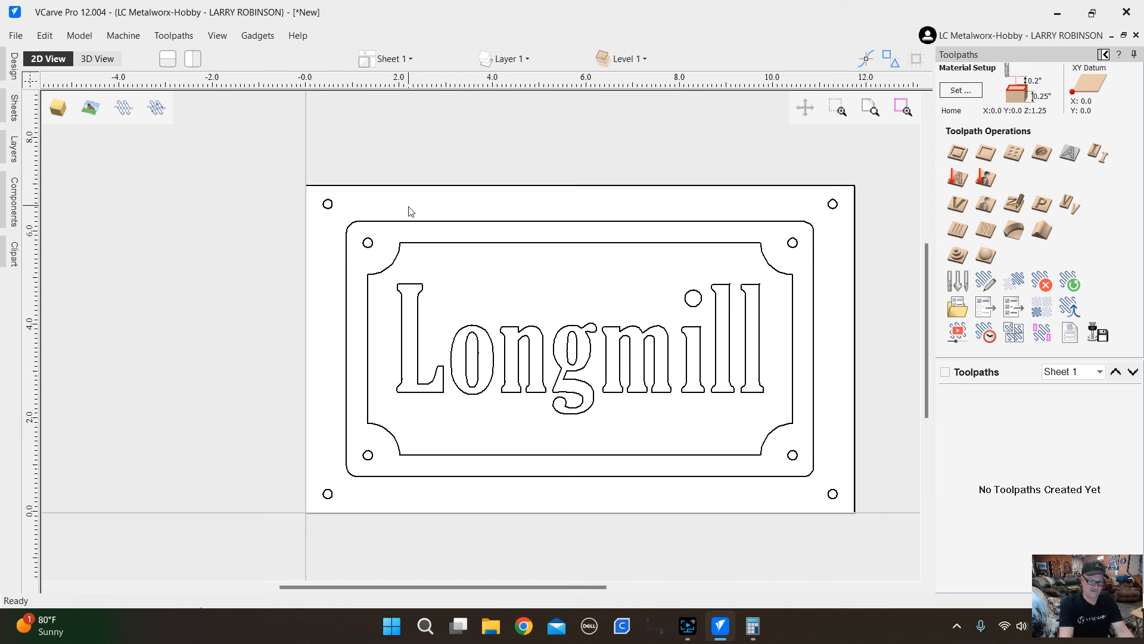
click(329, 204)
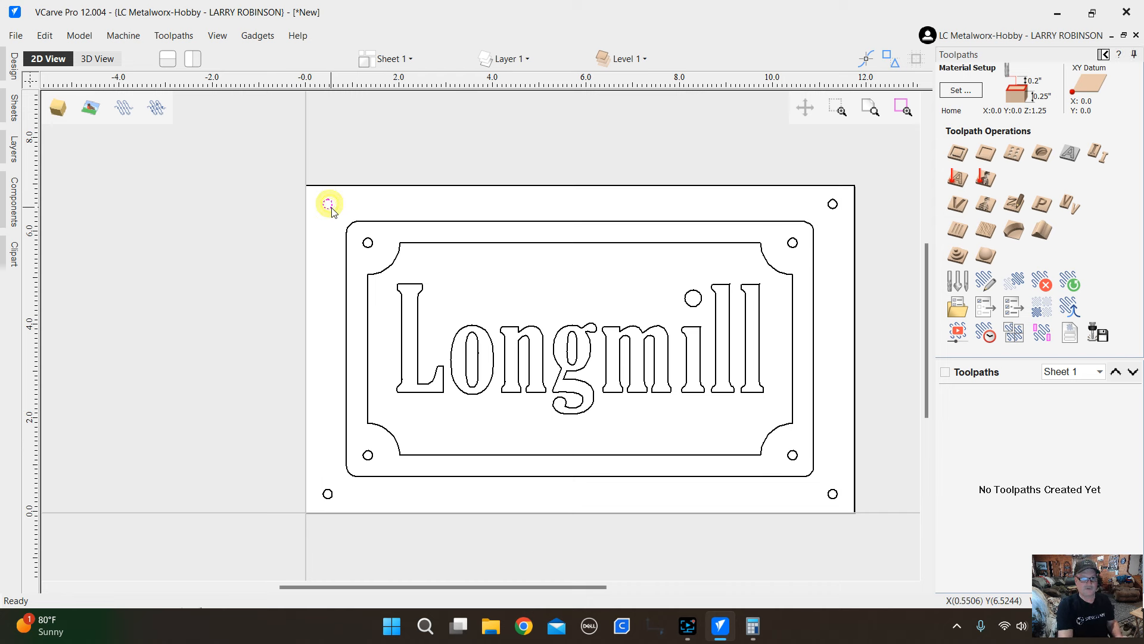
shift+click(369, 245)
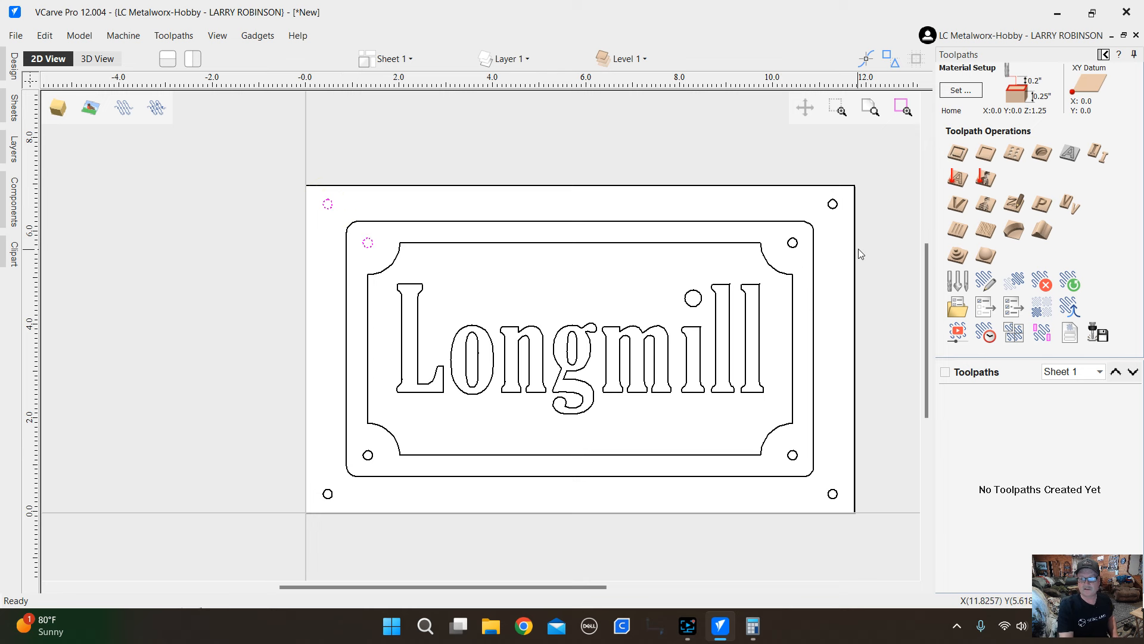
shift+click(834, 204)
shift+click(793, 243)
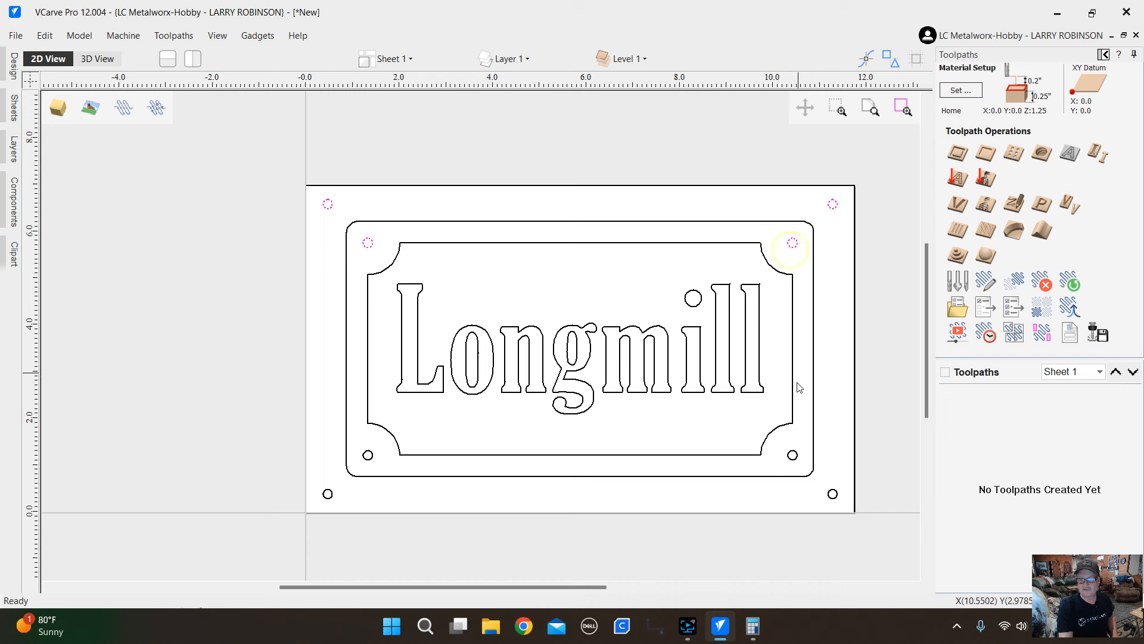
shift+click(793, 454)
shift+click(832, 493)
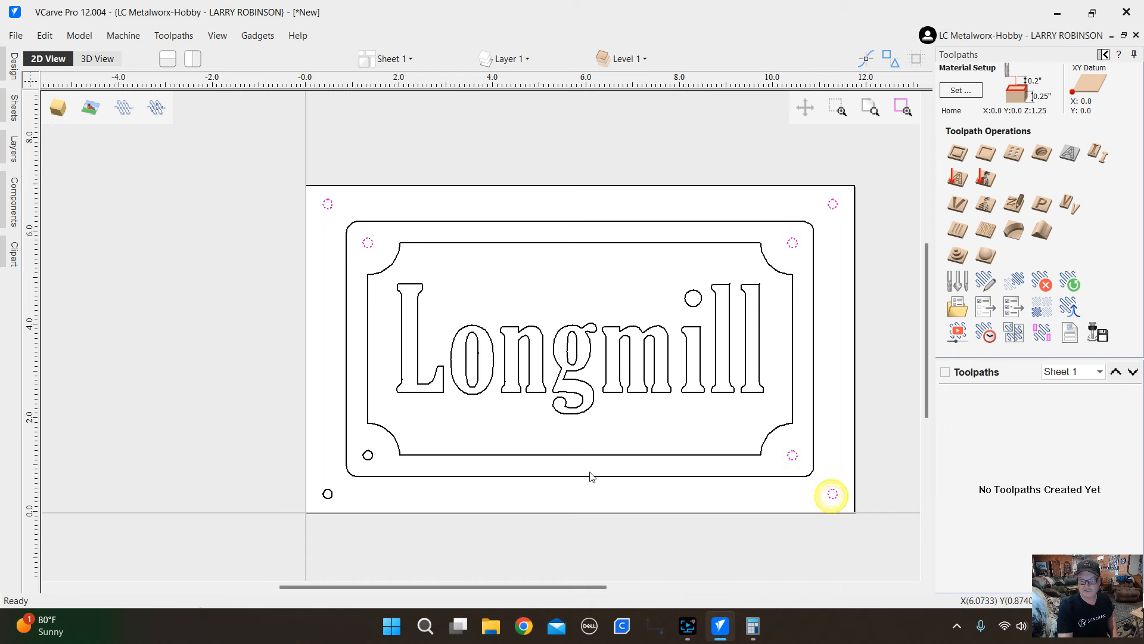
shift+click(368, 455)
shift+click(328, 494)
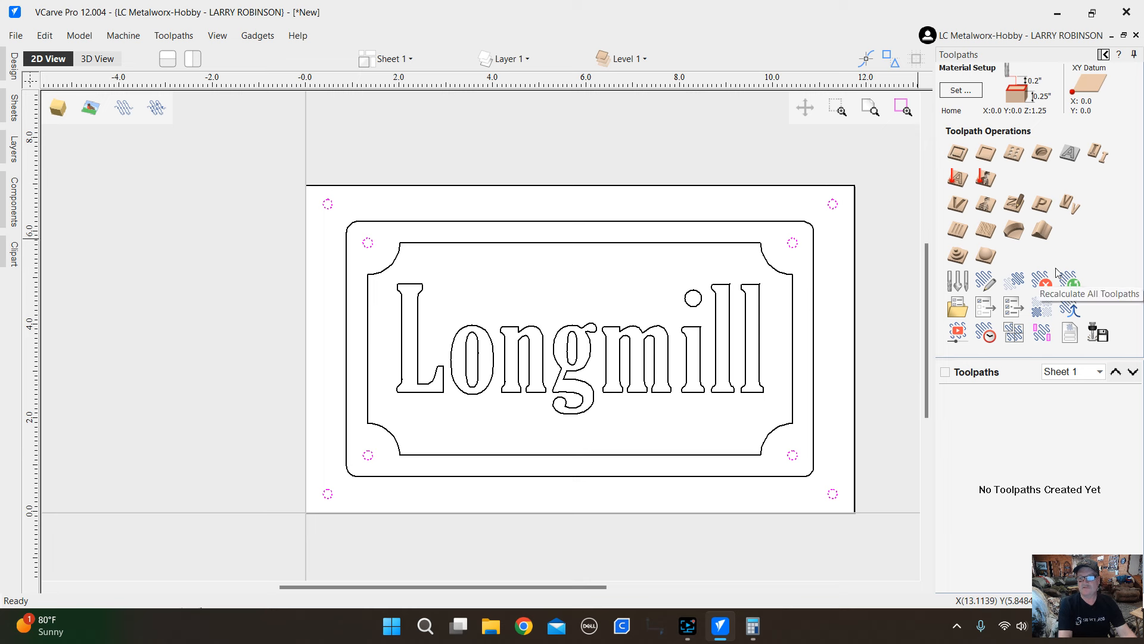
click(957, 155)
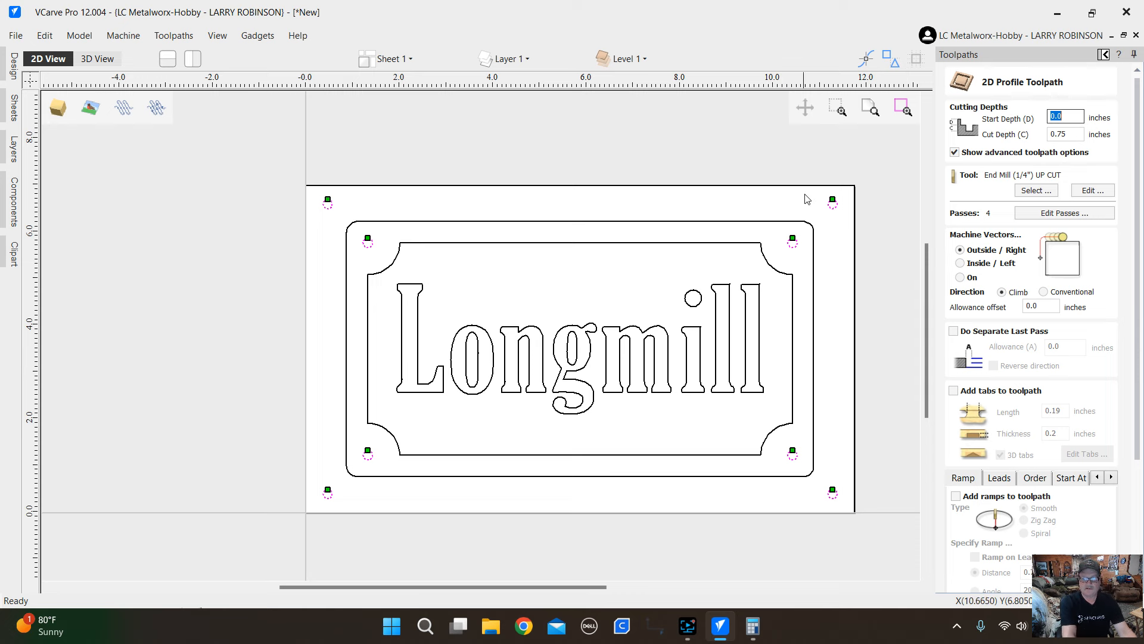
scroll(849, 210, up, 3)
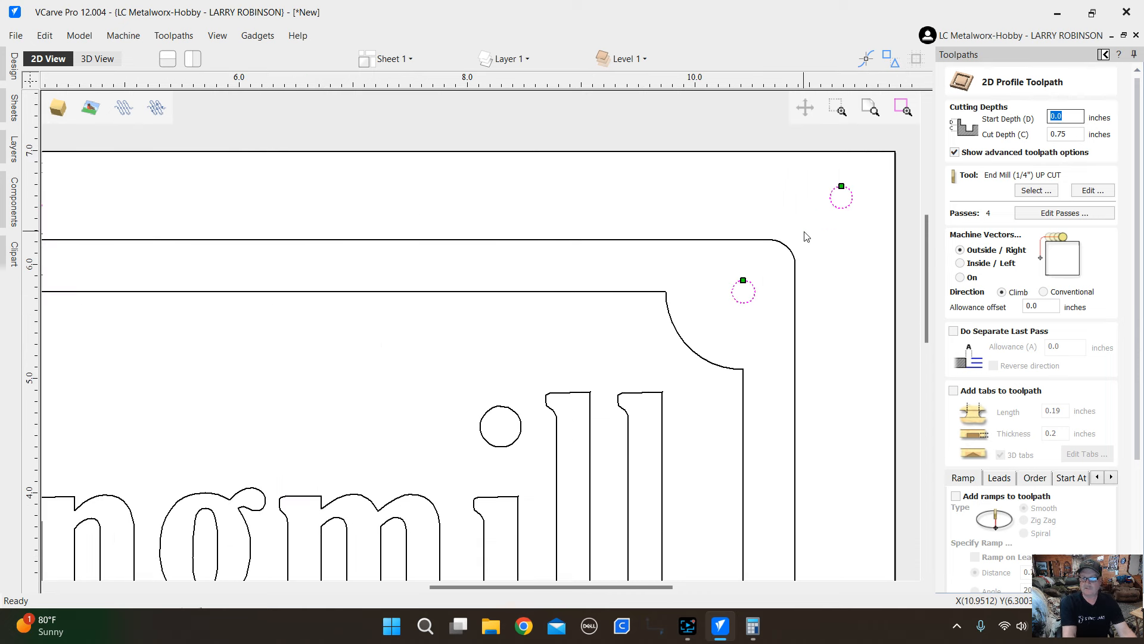
scroll(808, 237, down, 3)
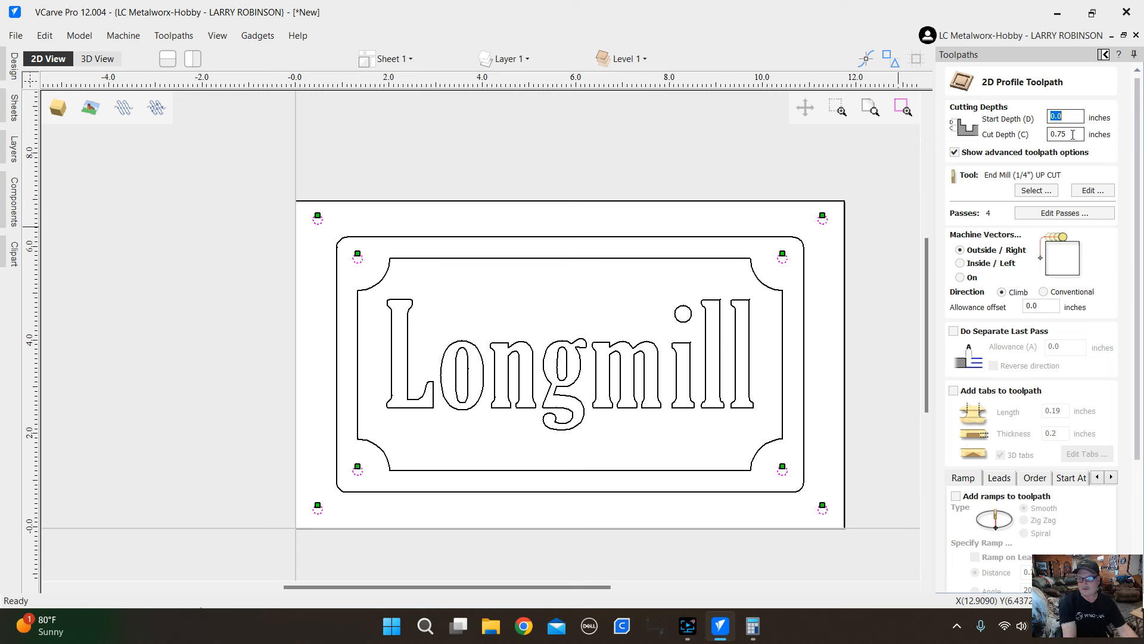
Return to the design tools and set the job's material thickness to .760 inches.
click(1076, 134)
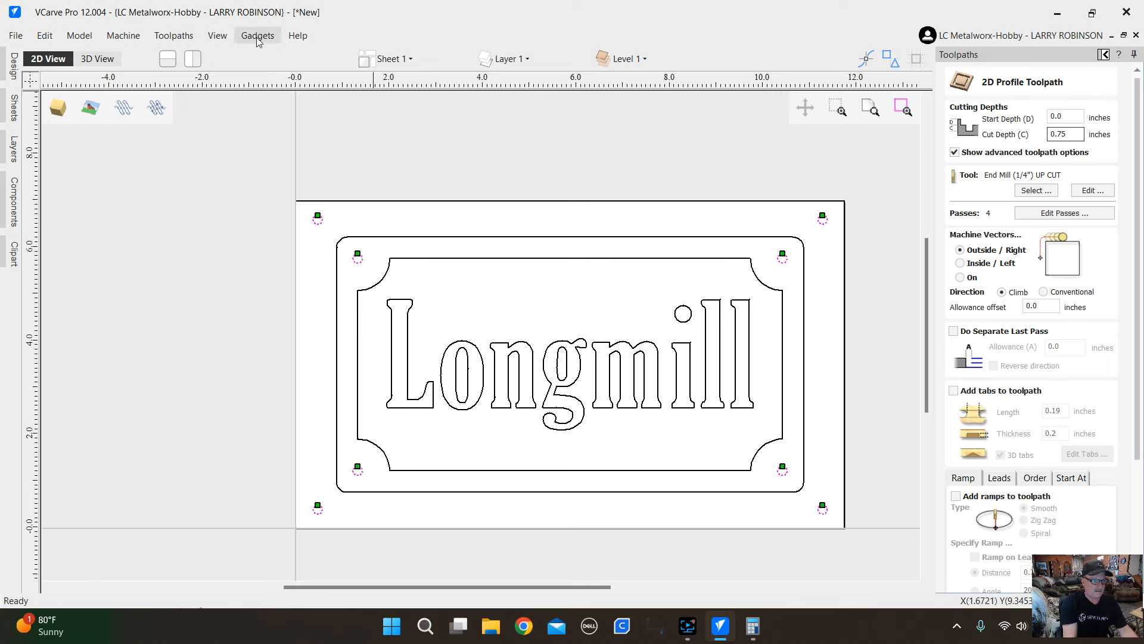
click(1104, 55)
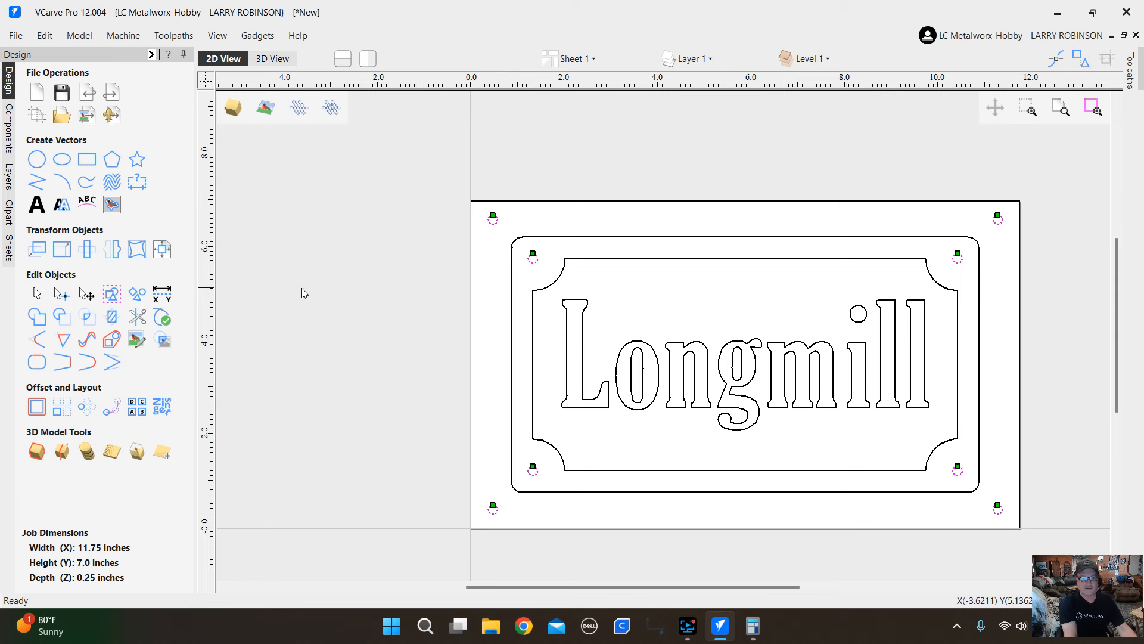
scroll(298, 286, down, 1)
scroll(459, 325, up, 2)
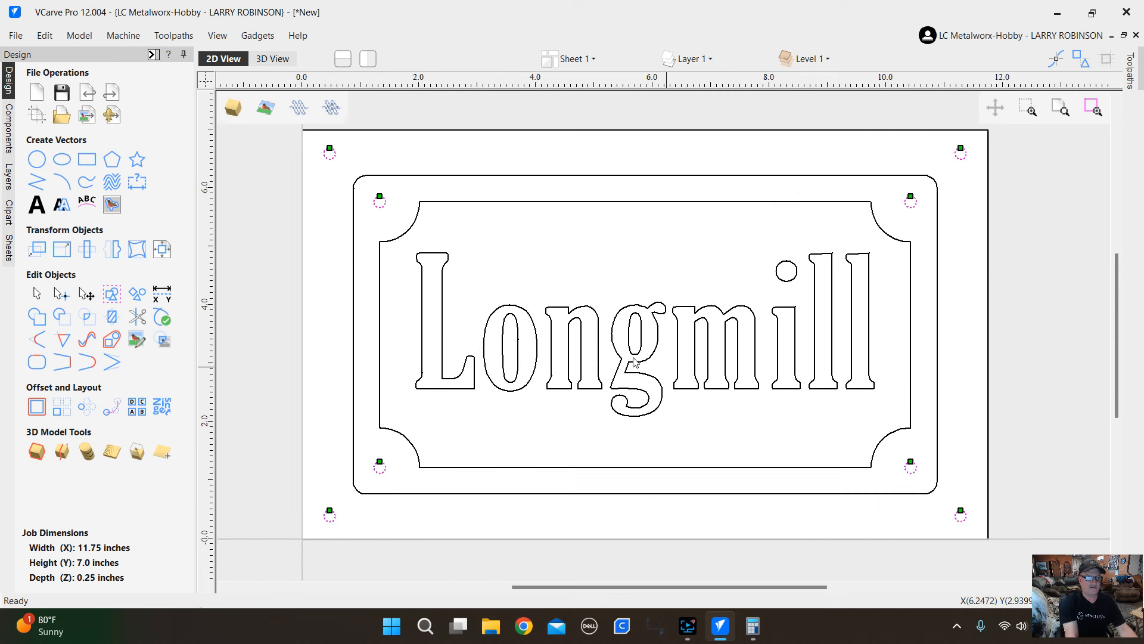
click(37, 118)
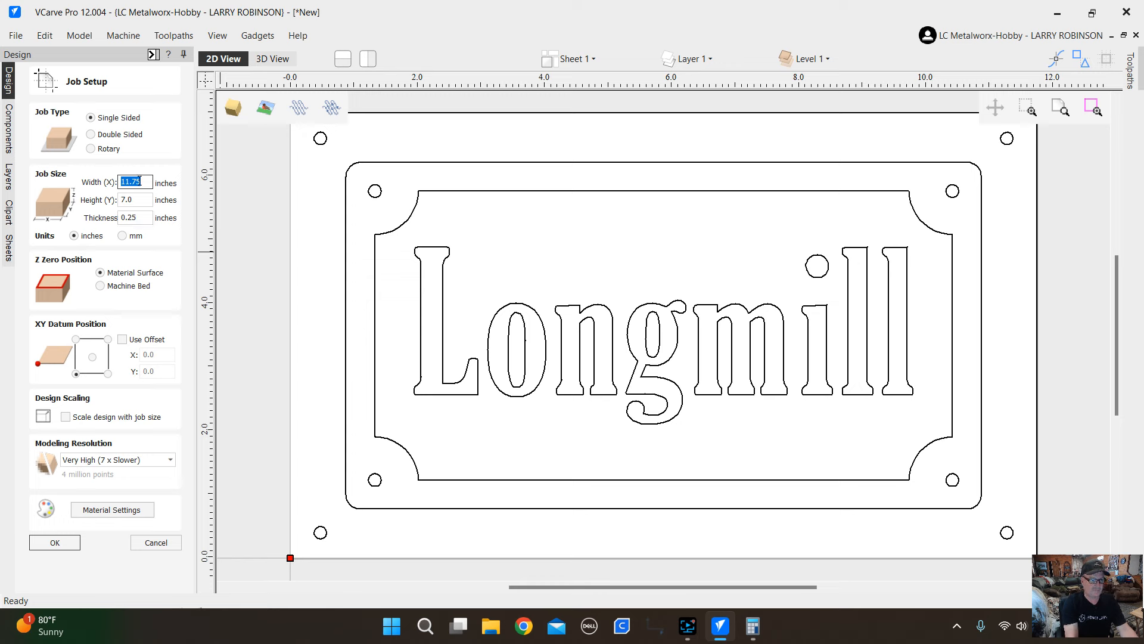
double_click(143, 216)
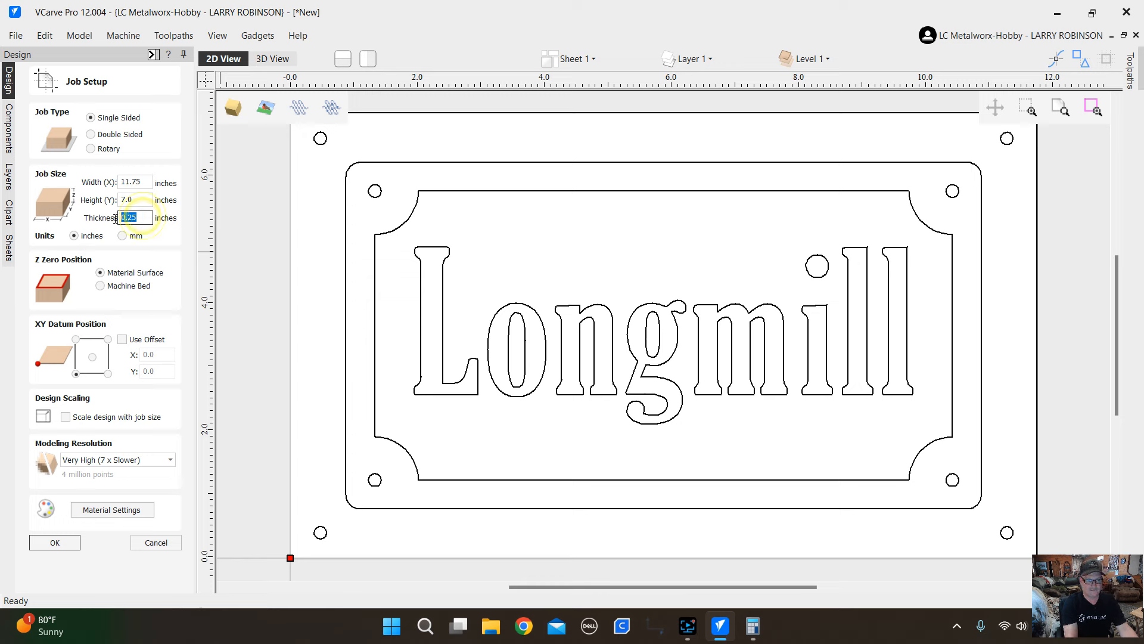
text(.760)
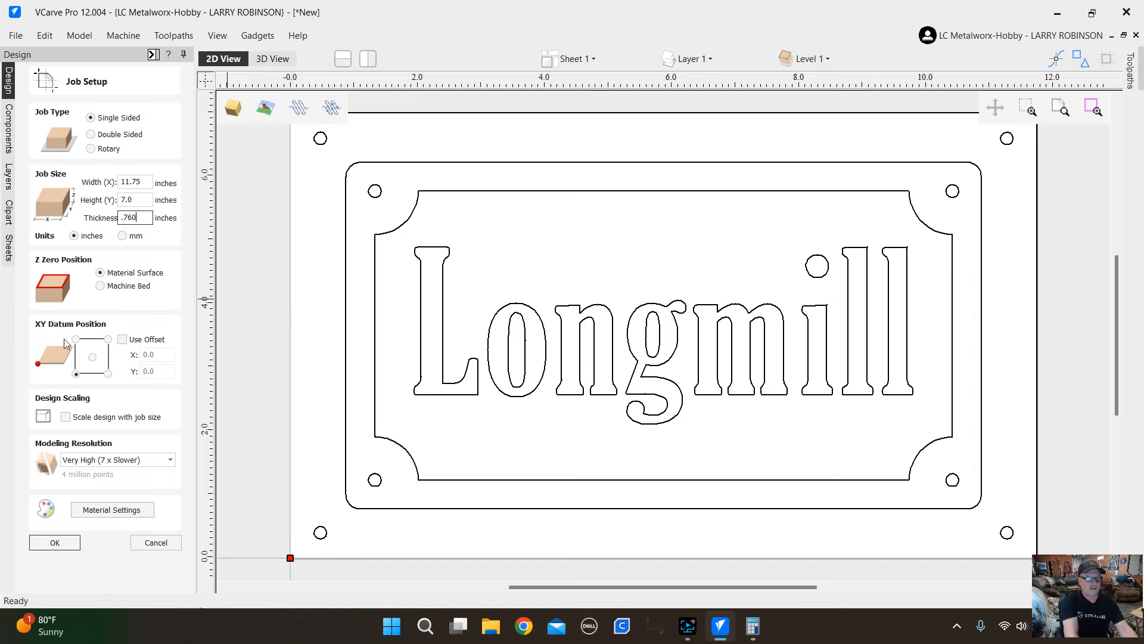
click(54, 542)
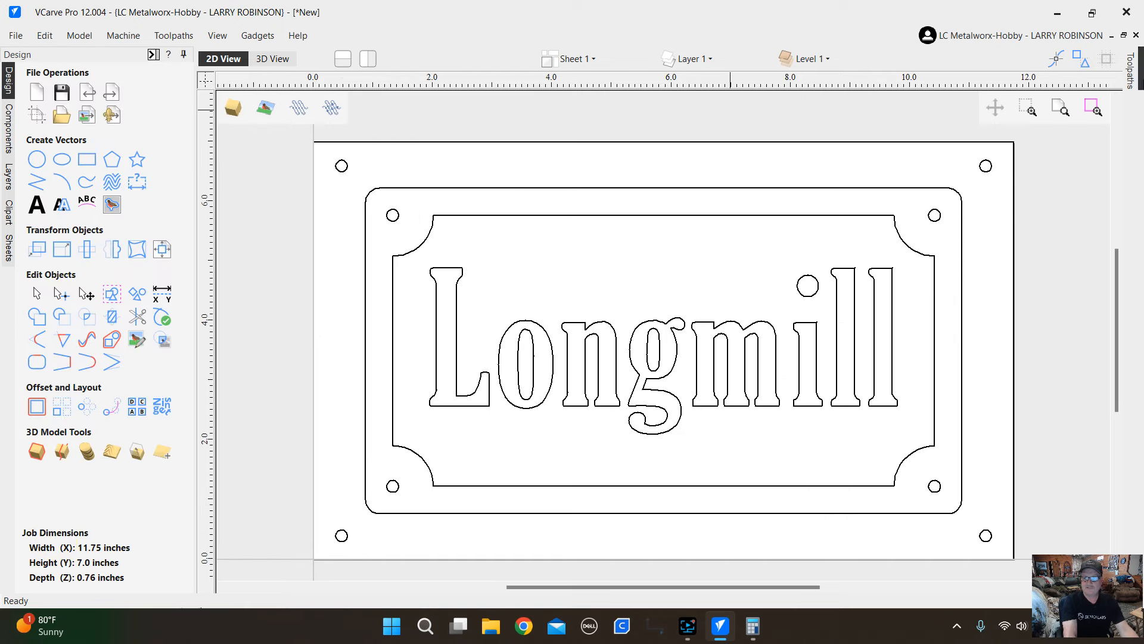
Go back to the profile toolpath, set its cut depth to 0.760 inches, and check the current end mill's settings.
click(152, 54)
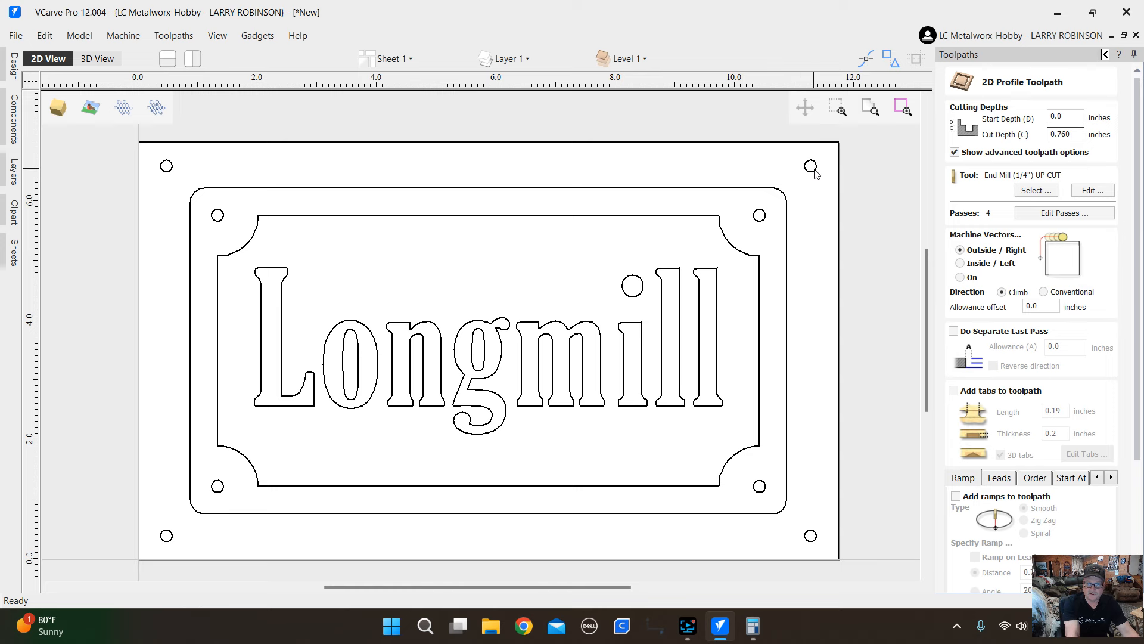
click(1091, 191)
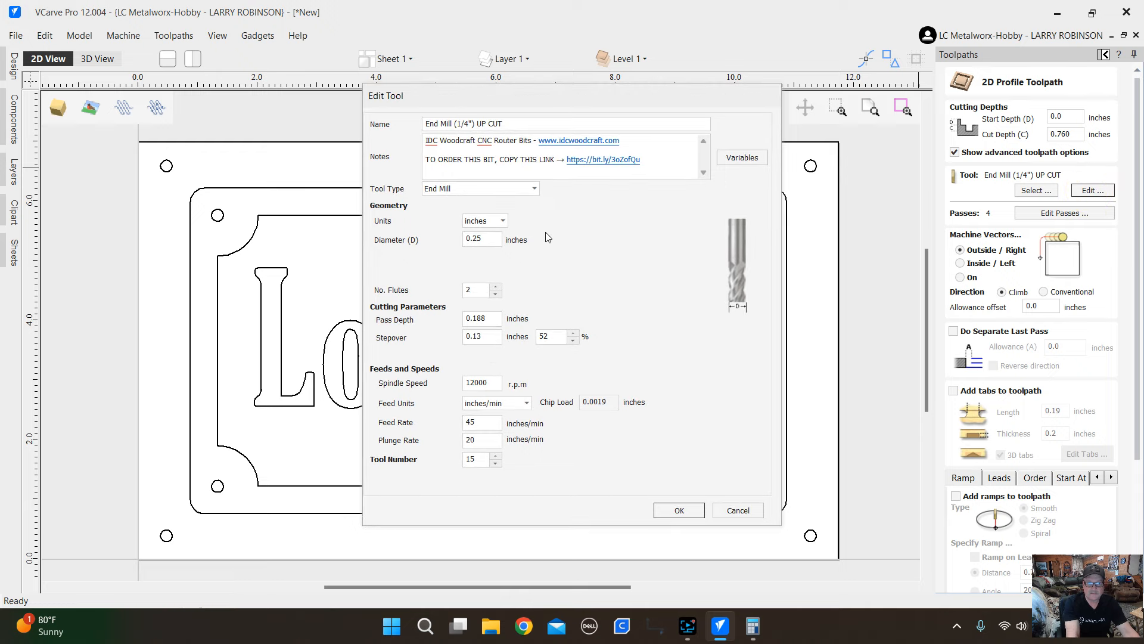
click(739, 505)
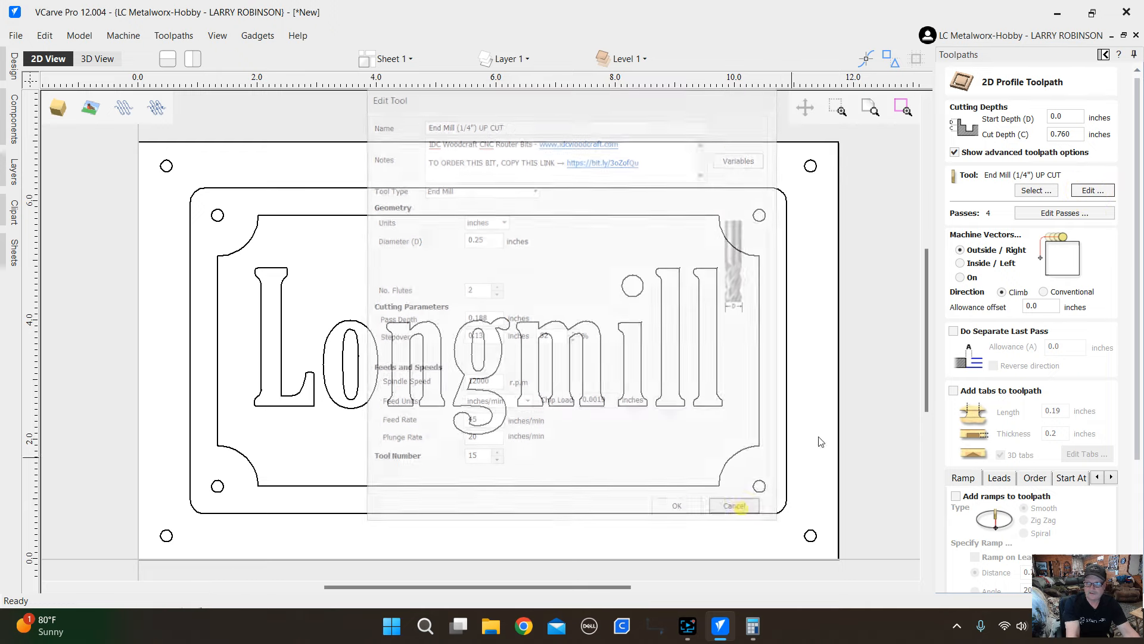
Choose the End Mill (1/8") UP CUT from the tool database and set its pass depth to .020 inches.
click(1036, 191)
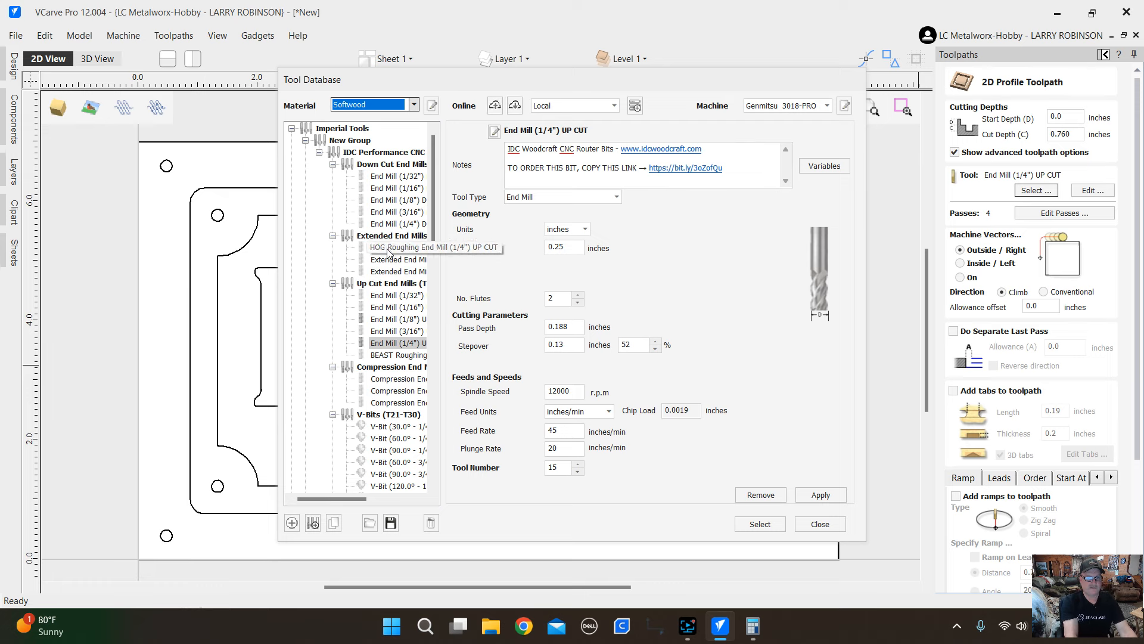
drag(277, 237, 209, 237)
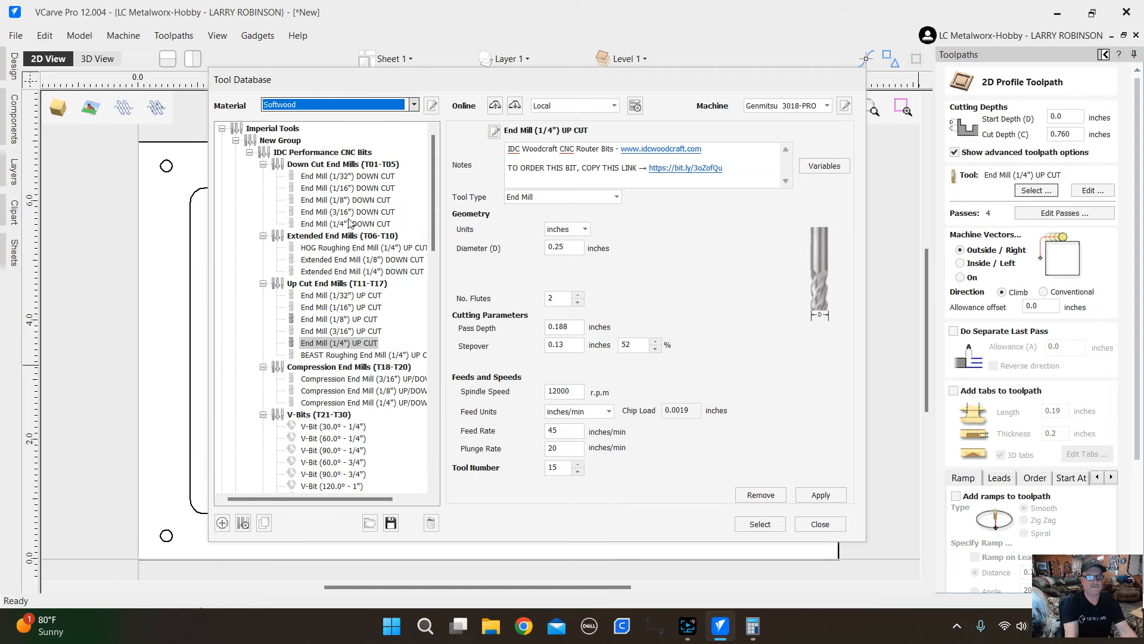
click(332, 319)
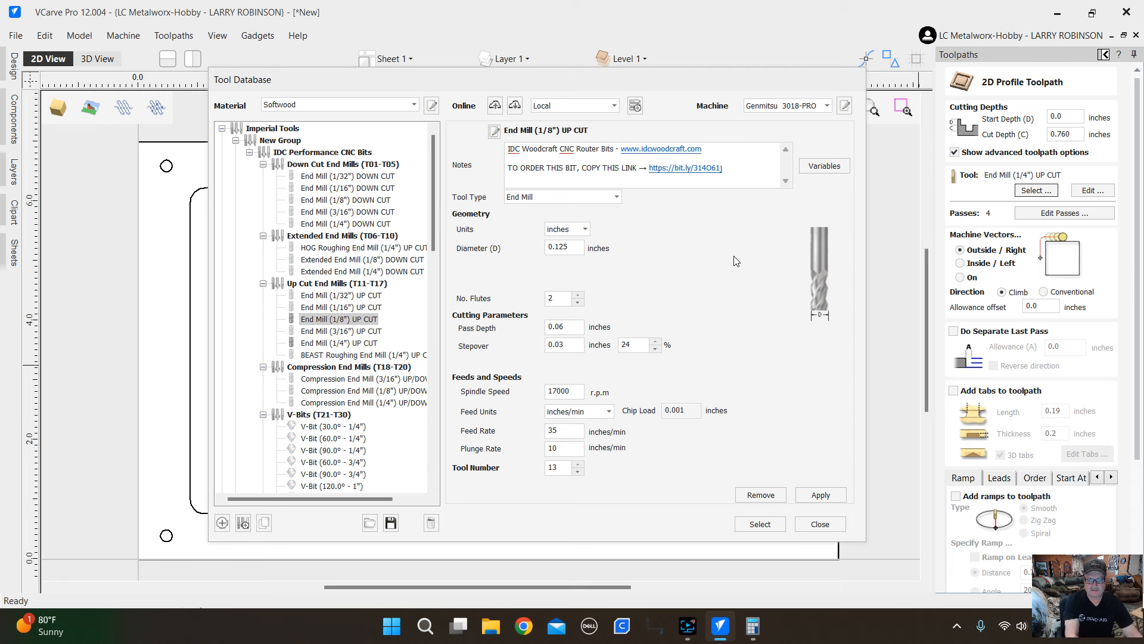
double_click(572, 327)
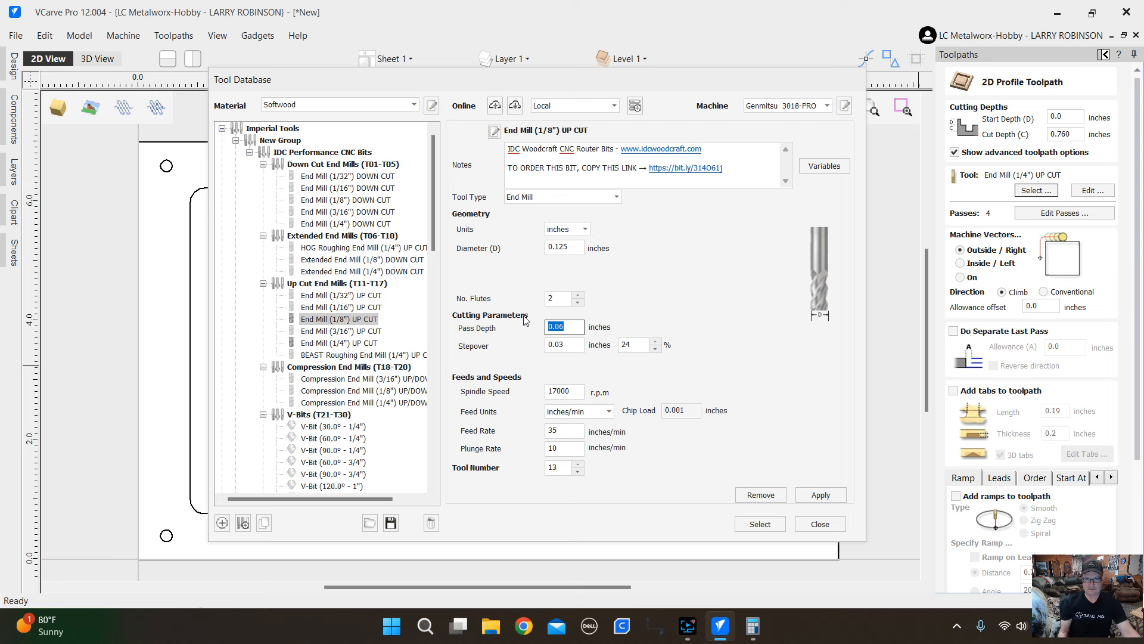
text(.020)
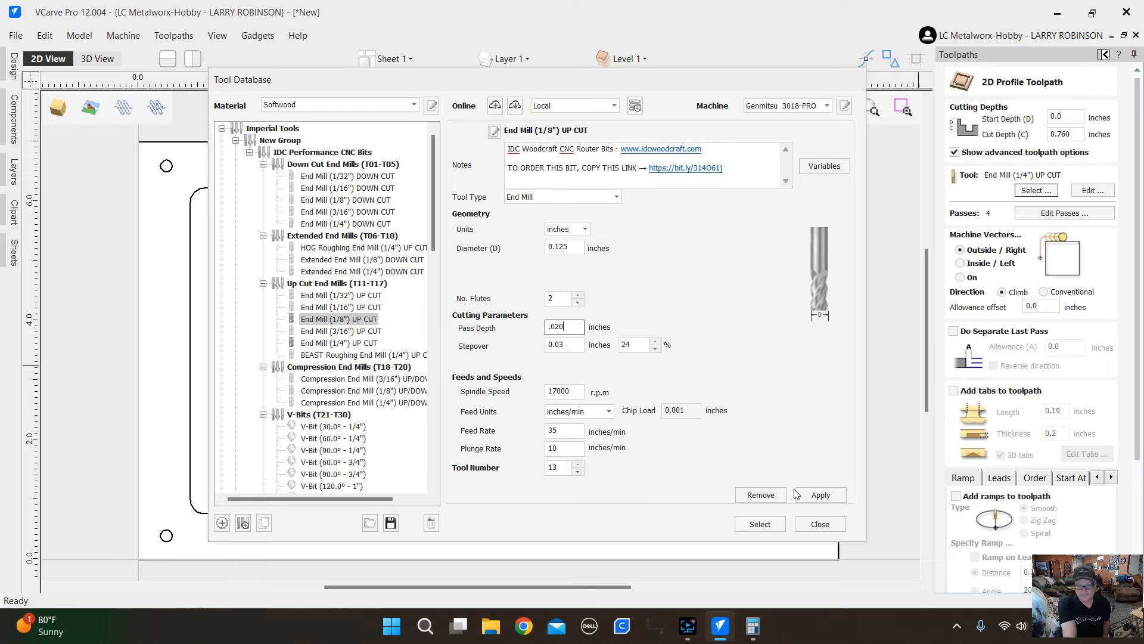
click(835, 496)
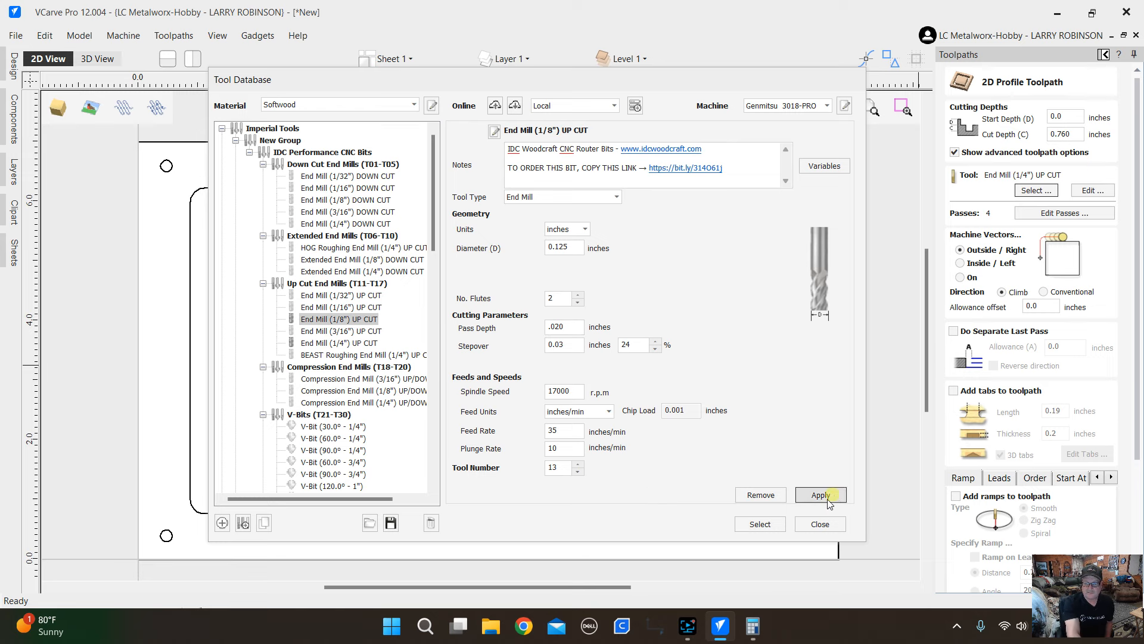
click(768, 525)
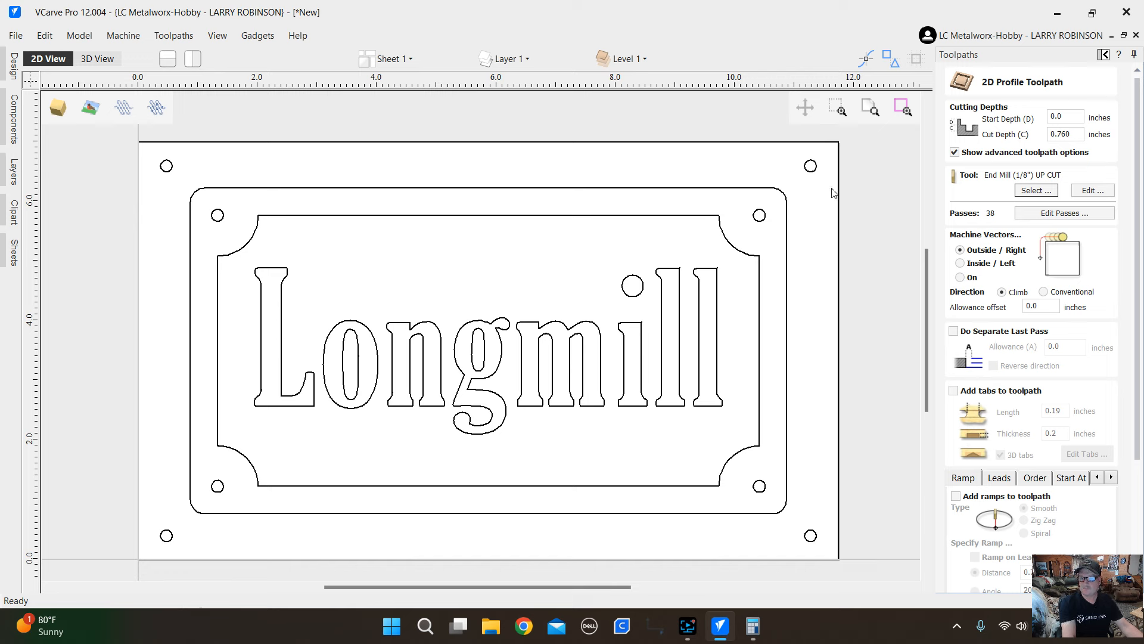
Set the profile to machine Inside / Left of the vectors and add spiral ramps to the toolpath.
click(959, 263)
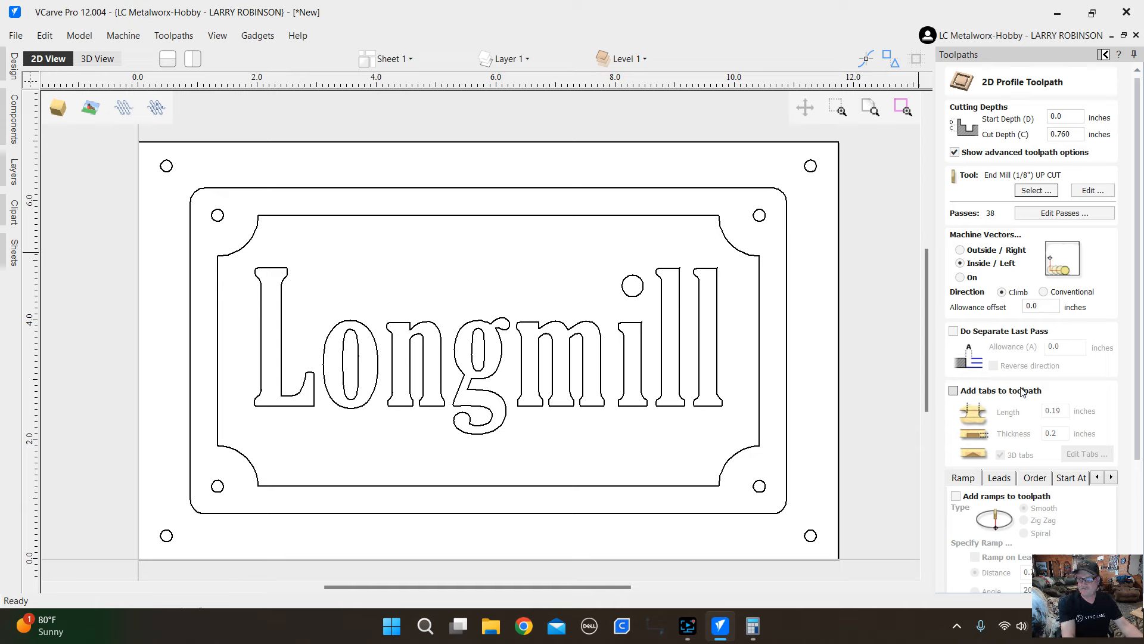
drag(1139, 301, 1138, 417)
click(956, 333)
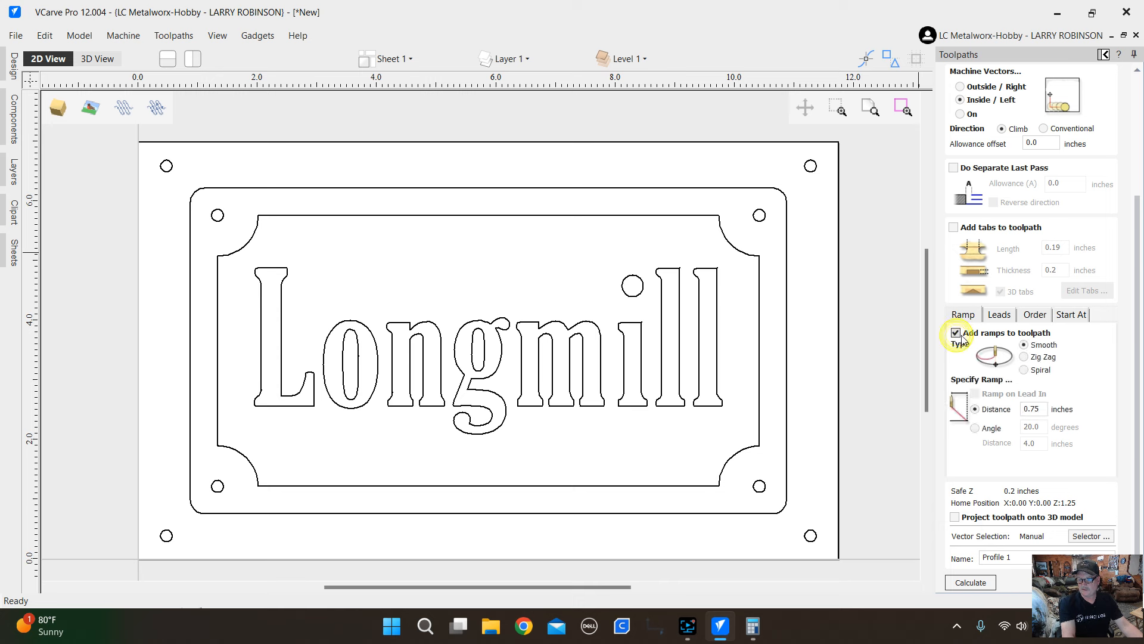
click(1024, 370)
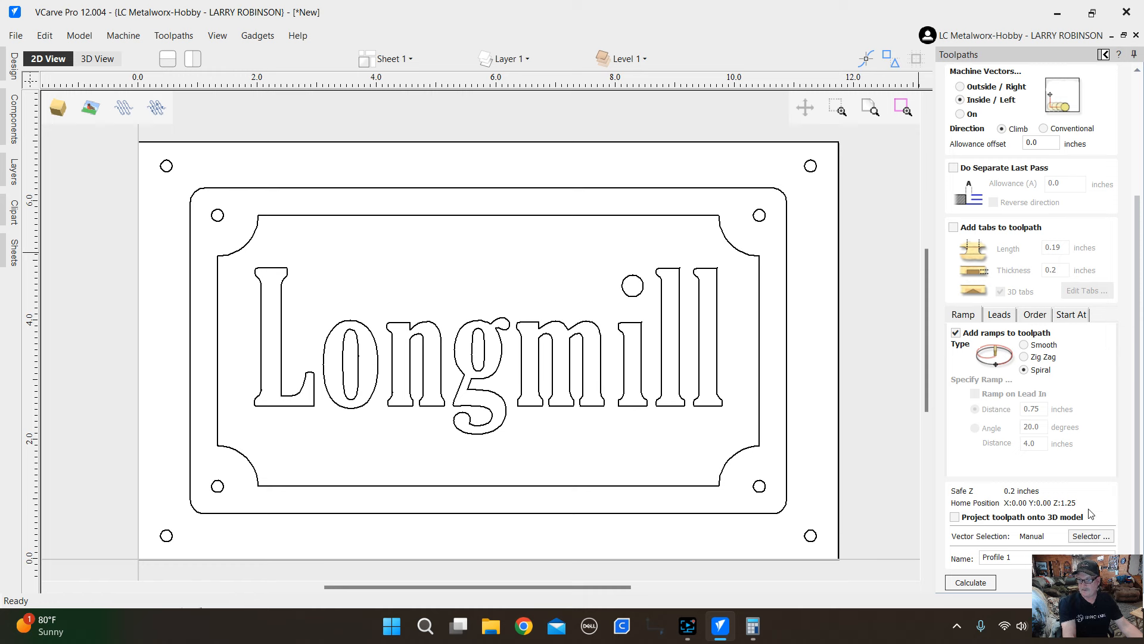
scroll(1064, 301, up, 3)
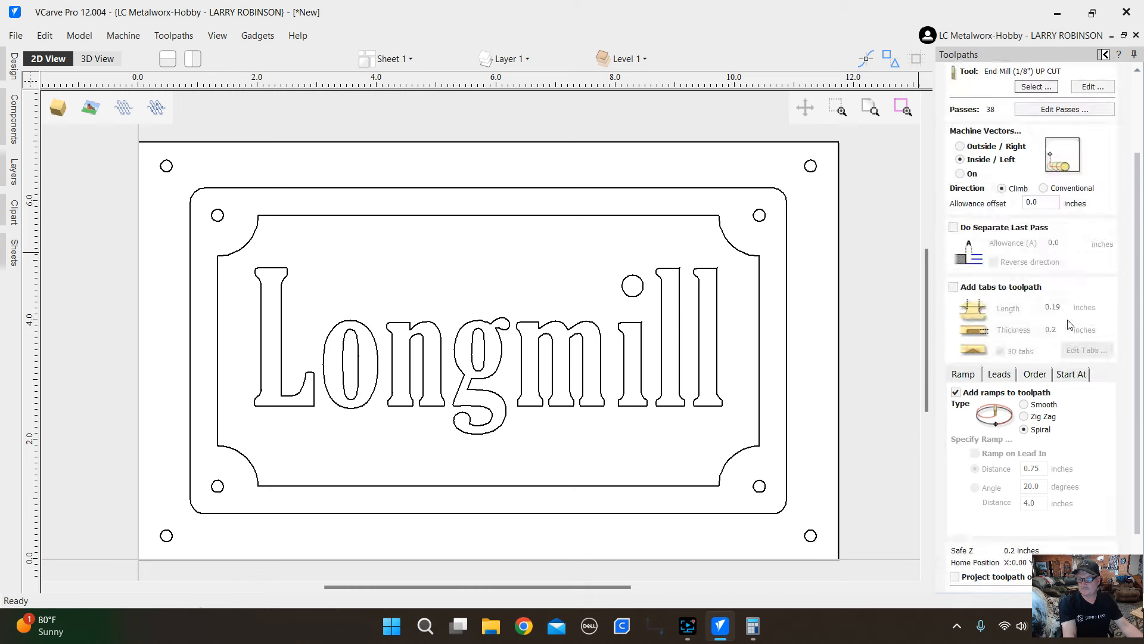
scroll(1069, 325, up, 2)
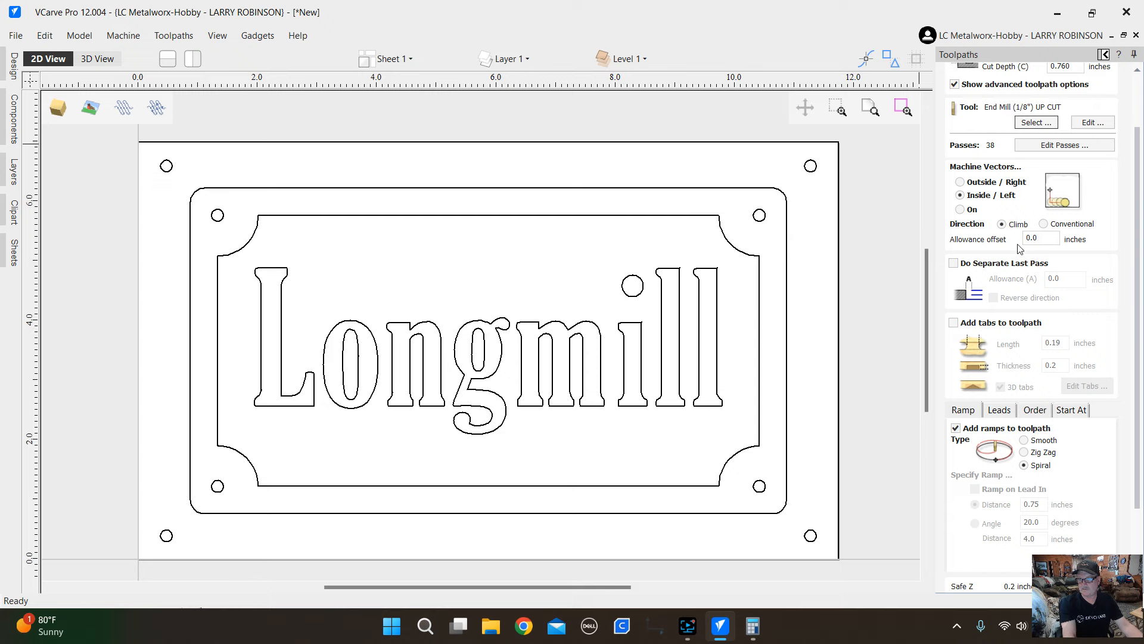
scroll(1120, 388, down, 1)
scroll(1135, 327, down, 4)
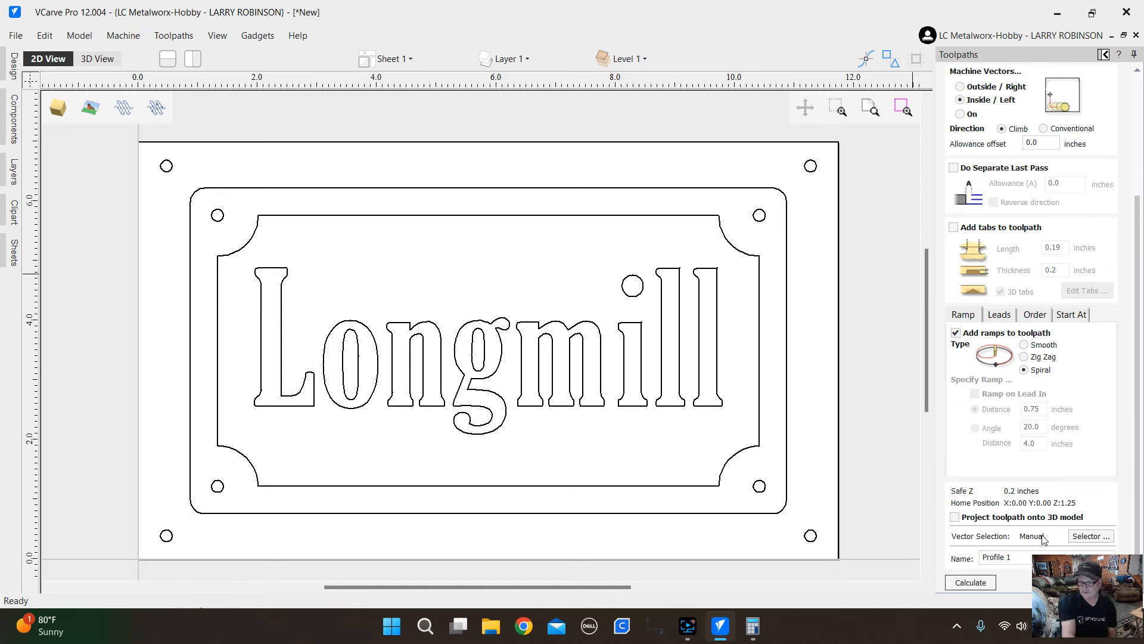
Name the toolpath HolesLong and check the vector selector's filters.
double_click(1007, 558)
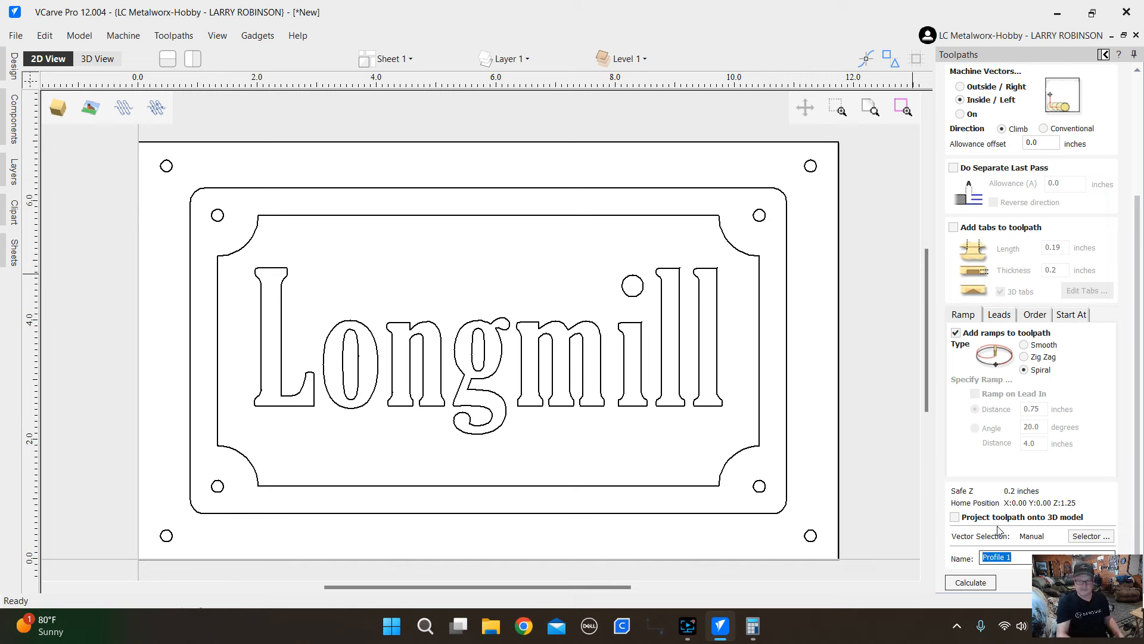
text(HolesLong)
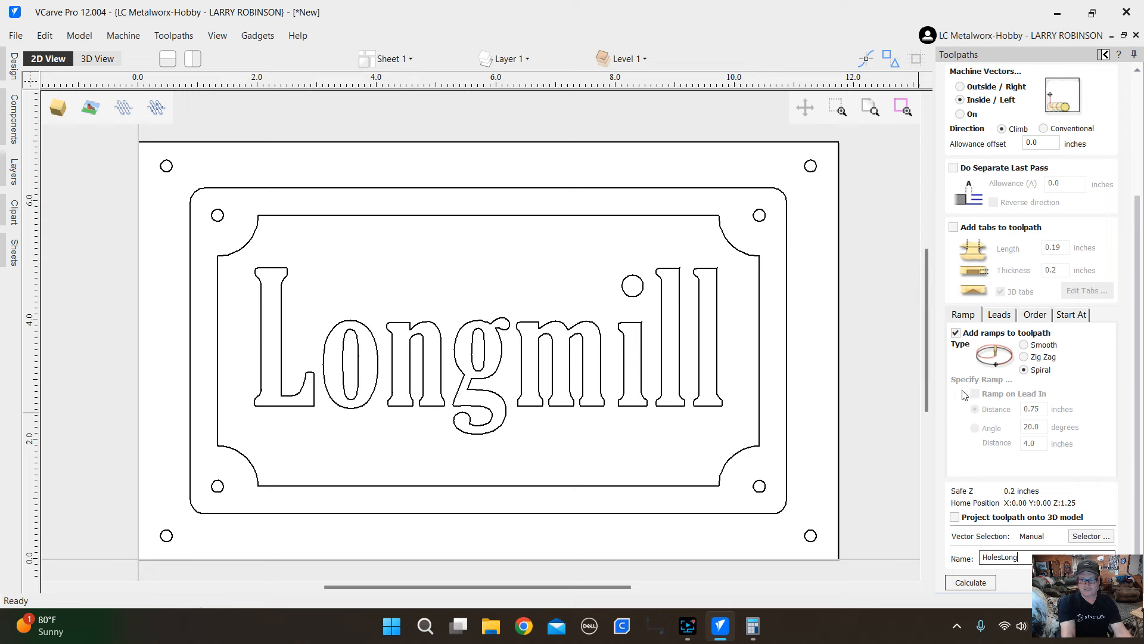
click(1091, 536)
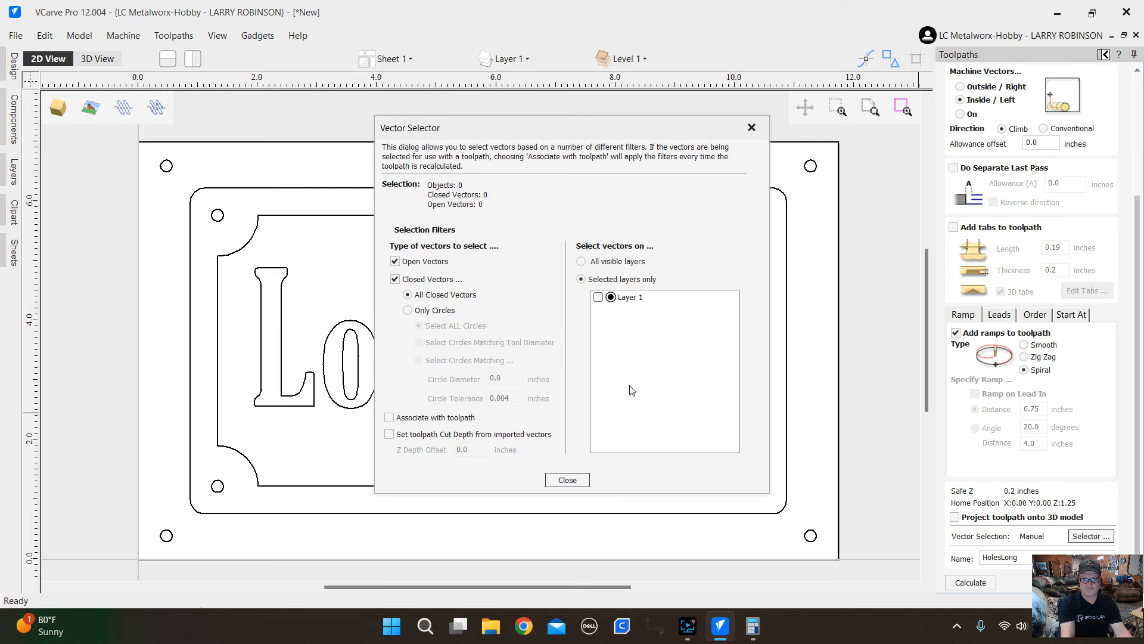
click(569, 479)
Select the eight corner hole circles and calculate the HolesLong profile toolpath for them.
click(814, 170)
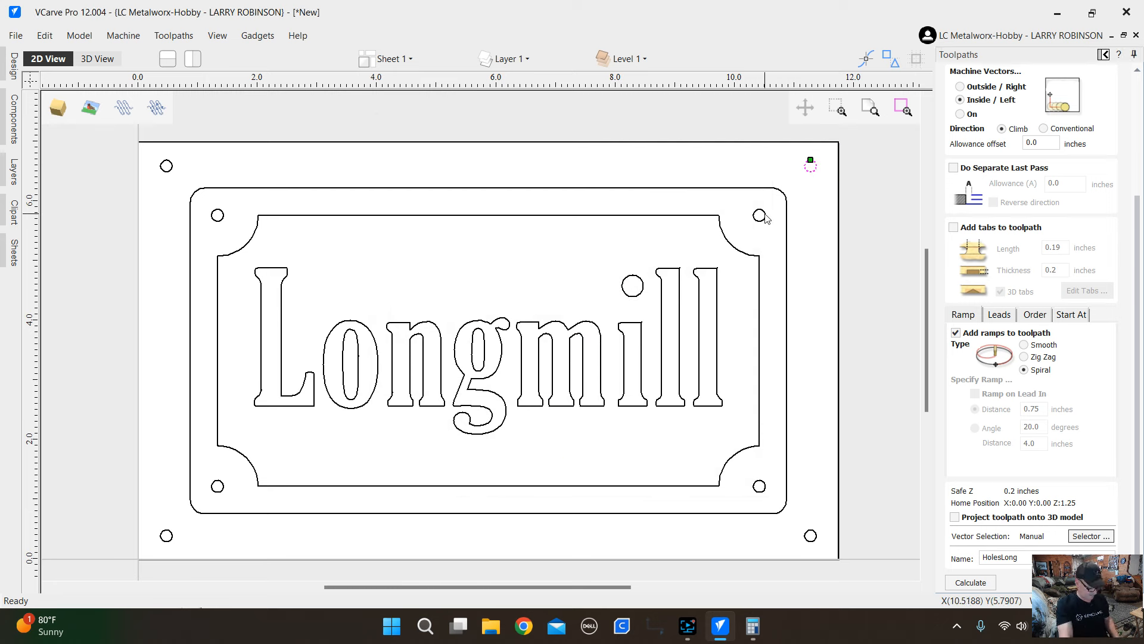
shift+click(761, 216)
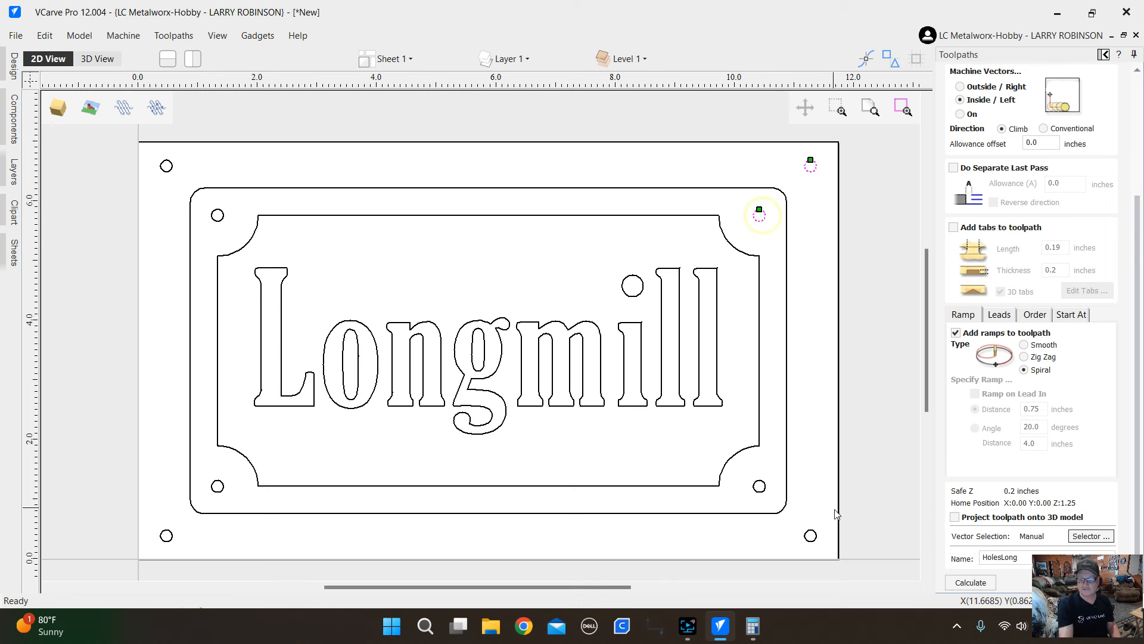
shift+click(761, 488)
shift+click(811, 536)
shift+click(217, 487)
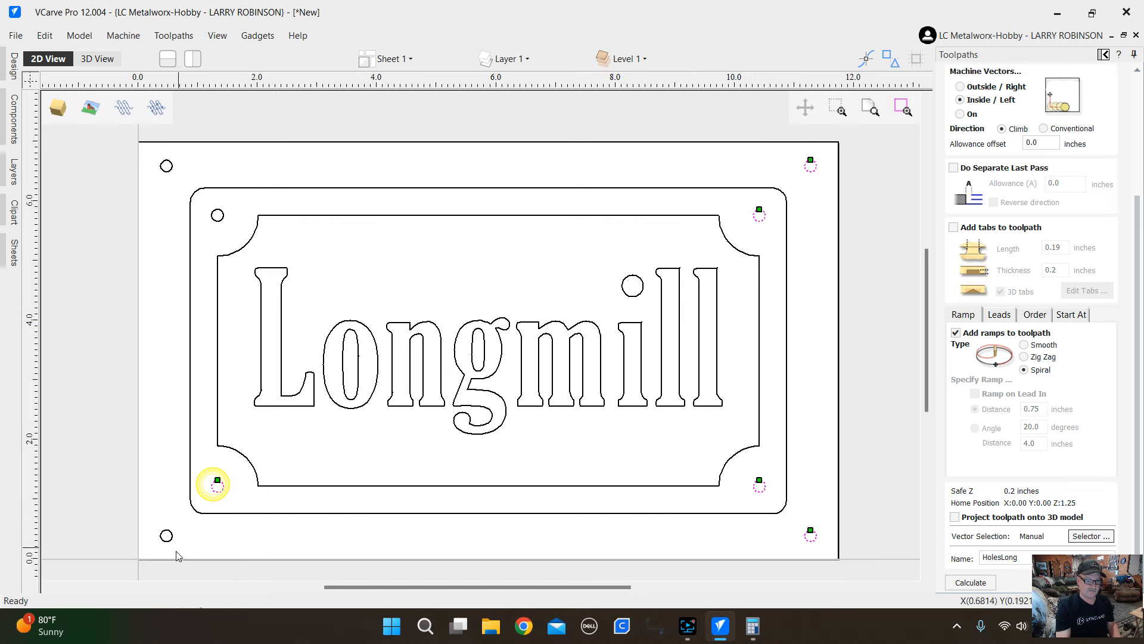
shift+click(167, 536)
shift+click(218, 215)
shift+click(169, 169)
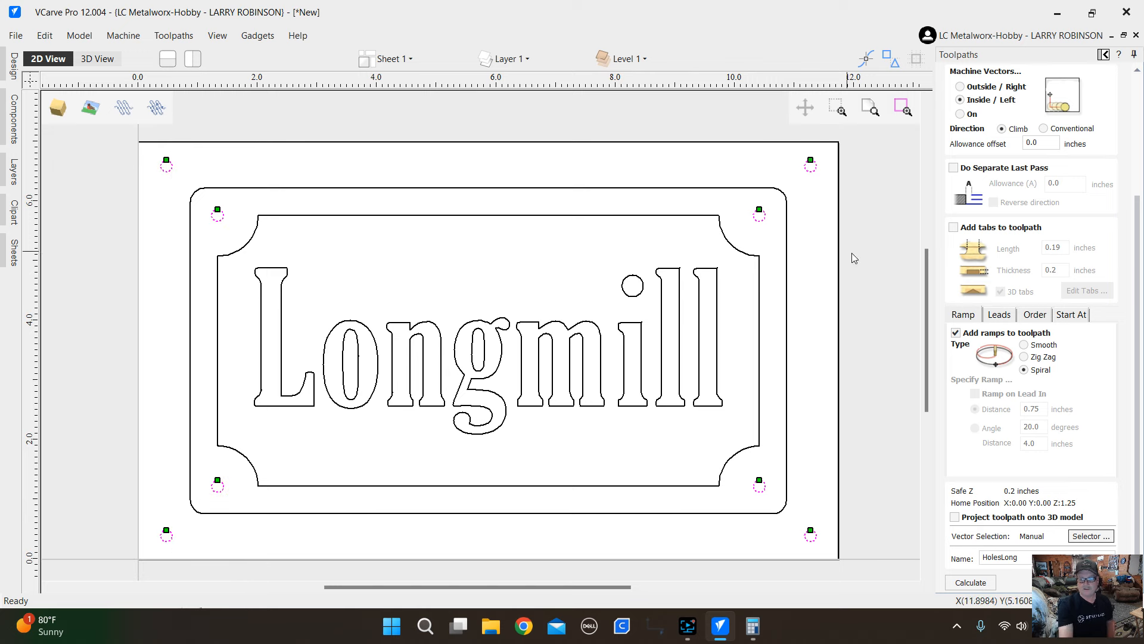
scroll(837, 304, down, 1)
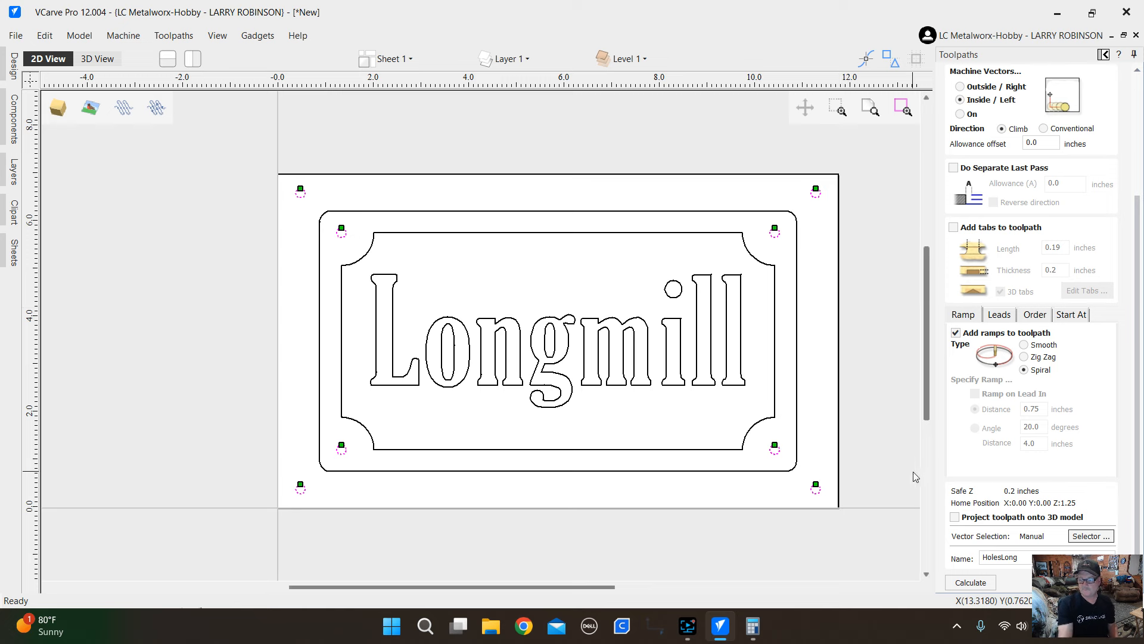
click(979, 586)
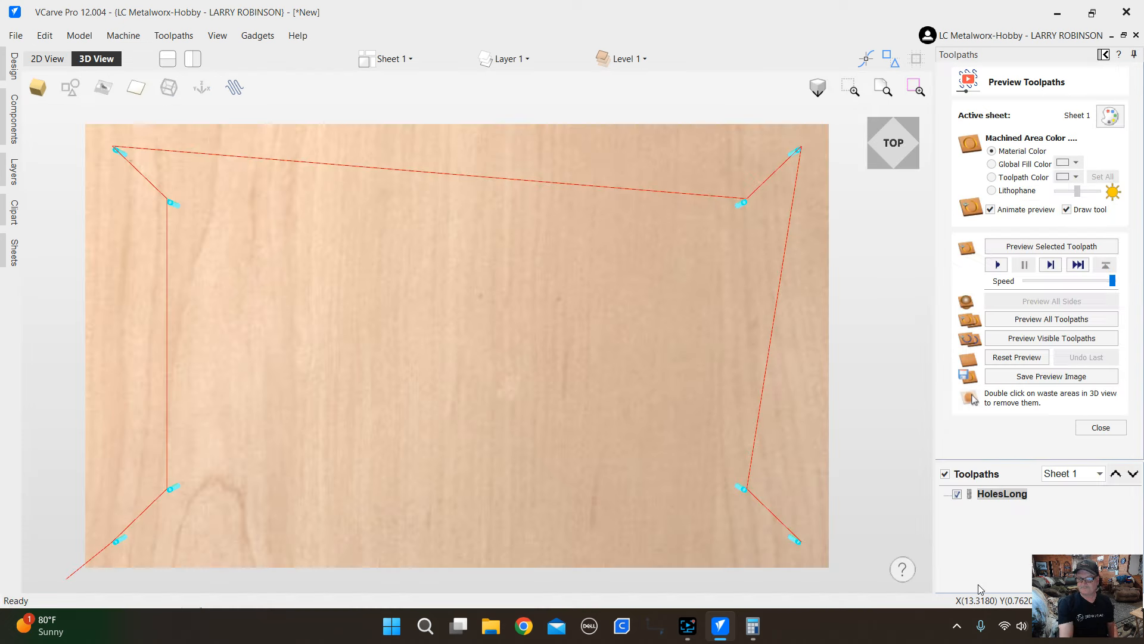
Examine the calculated spiral toolpaths in 3D, checking how deep they run through the board at each corner hole.
drag(645, 434, 513, 272)
drag(785, 263, 874, 219)
drag(887, 128, 939, 132)
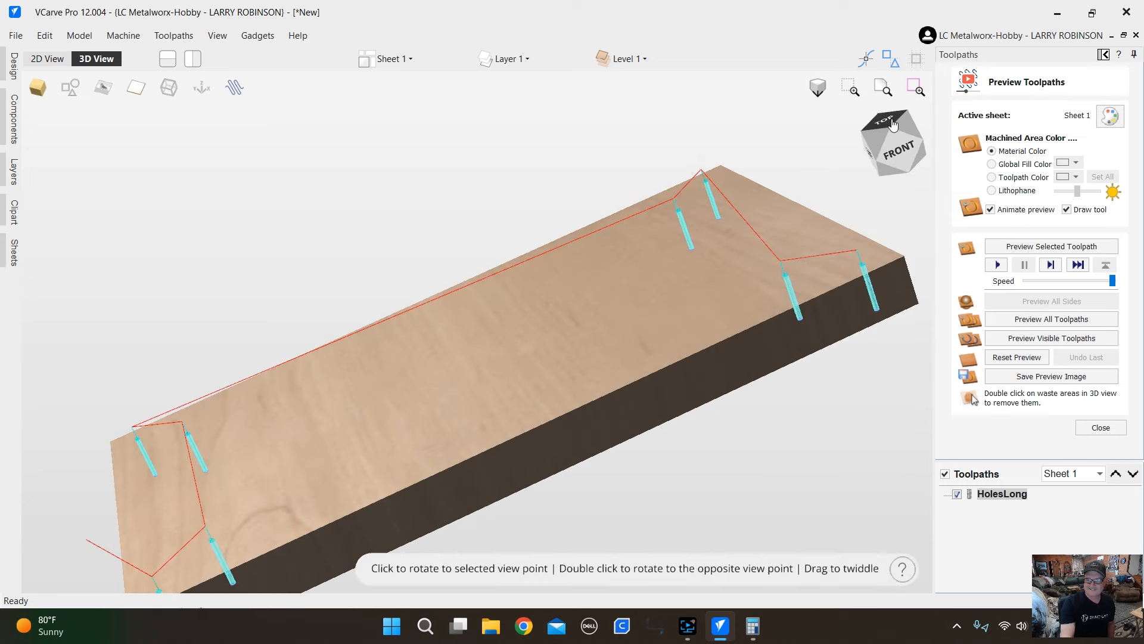
click(865, 129)
scroll(174, 472, up, 5)
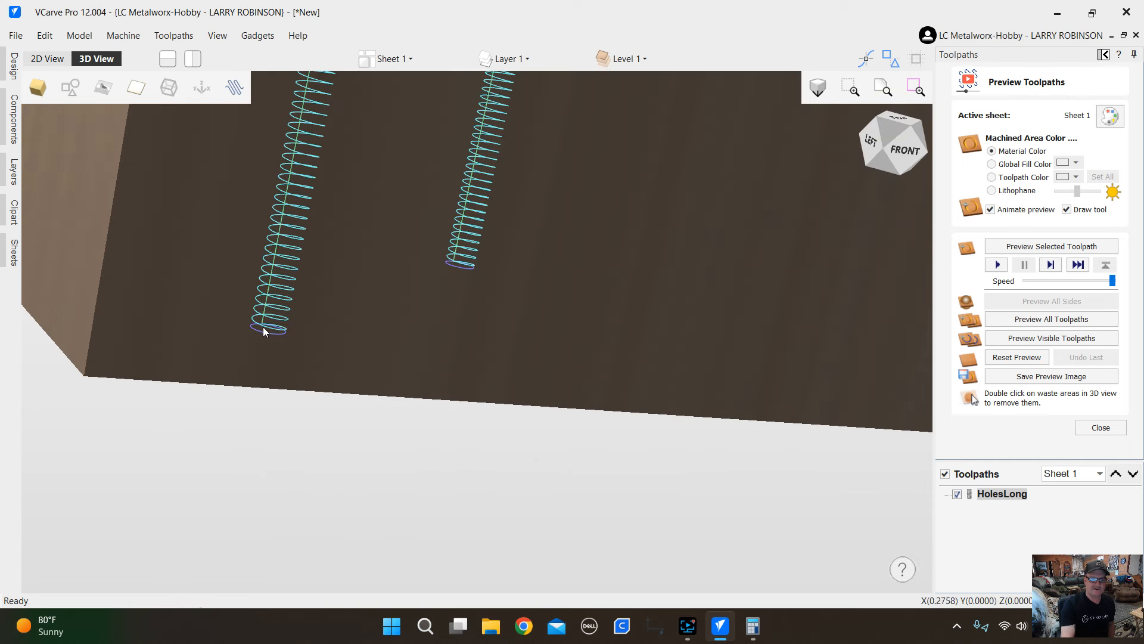
scroll(329, 327, down, 3)
drag(348, 346, 351, 317)
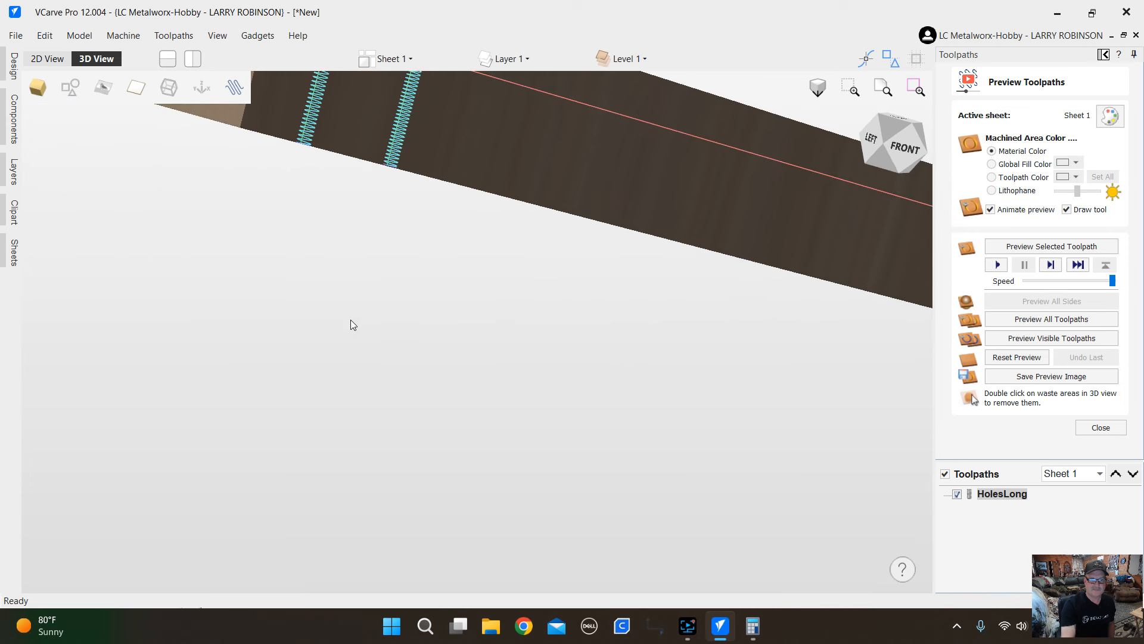
scroll(350, 322, down, 6)
scroll(432, 334, up, 2)
scroll(420, 320, up, 2)
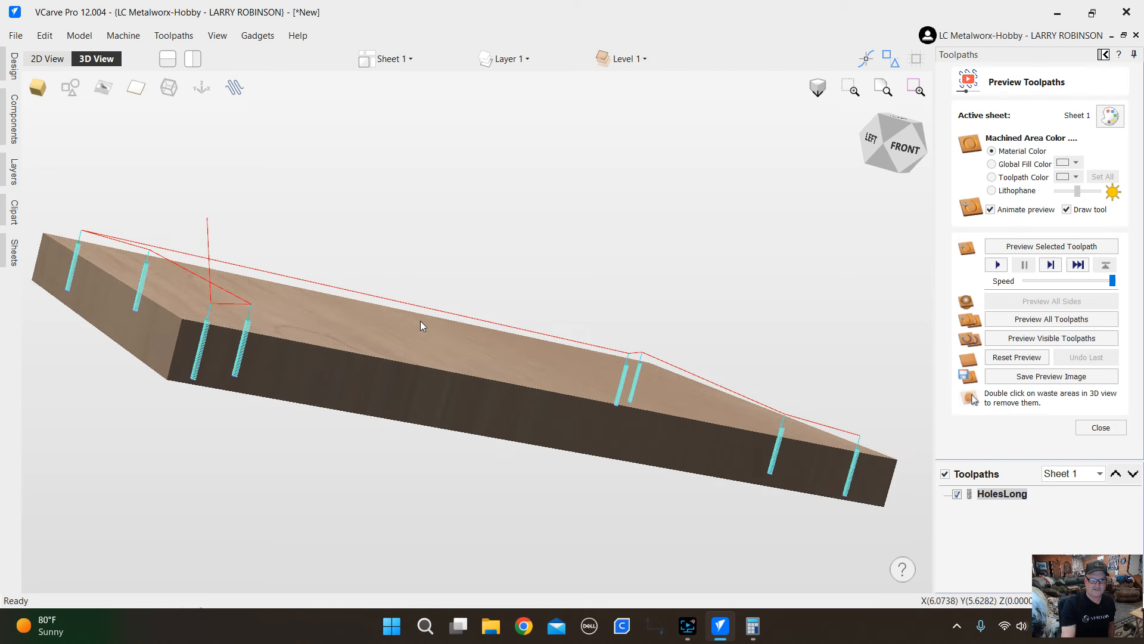
scroll(506, 336, down, 3)
mouse_move(711, 416)
mouse_down()
mouse_move(697, 376)
mouse_move(692, 408)
mouse_up()
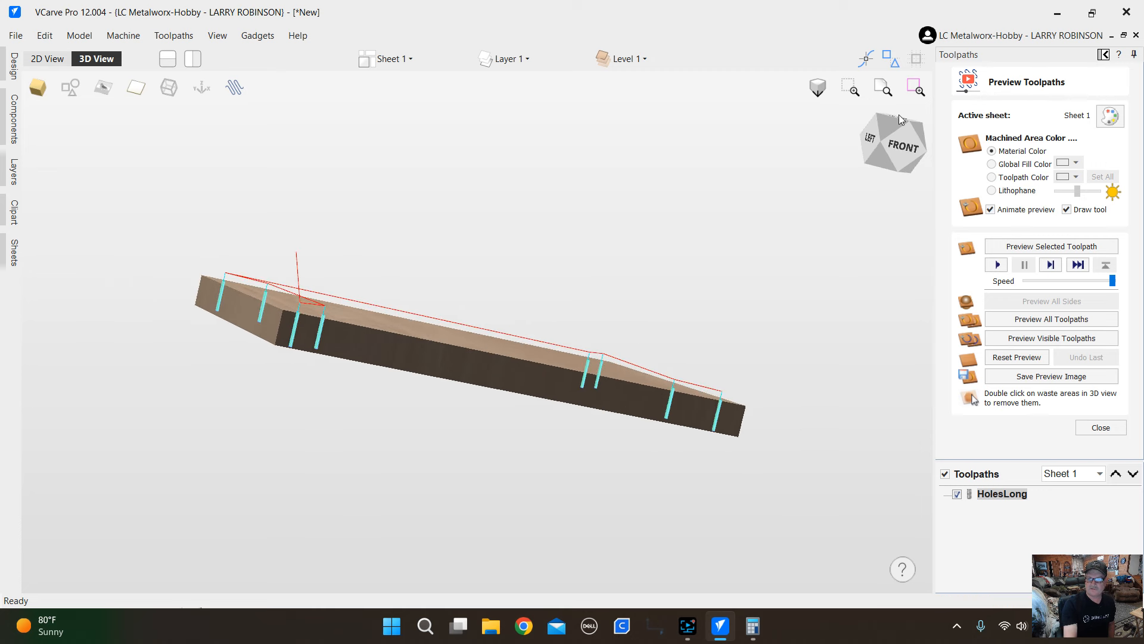
click(894, 157)
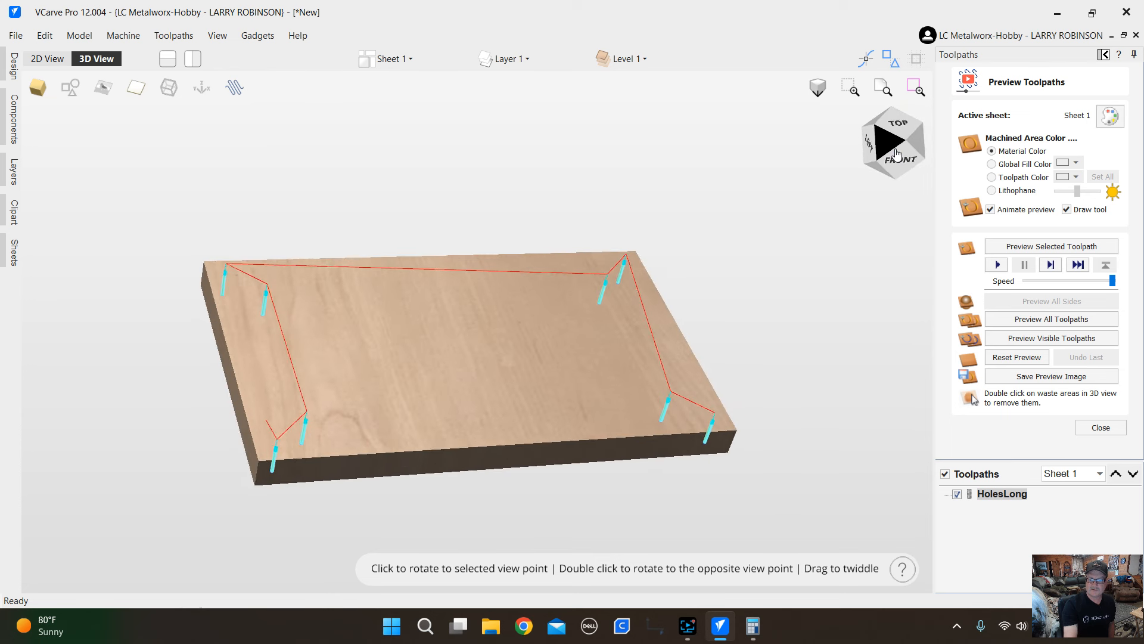
Lower the simulation speed to its minimum and preview the HolesLong toolpath on the board.
scroll(344, 441, up, 2)
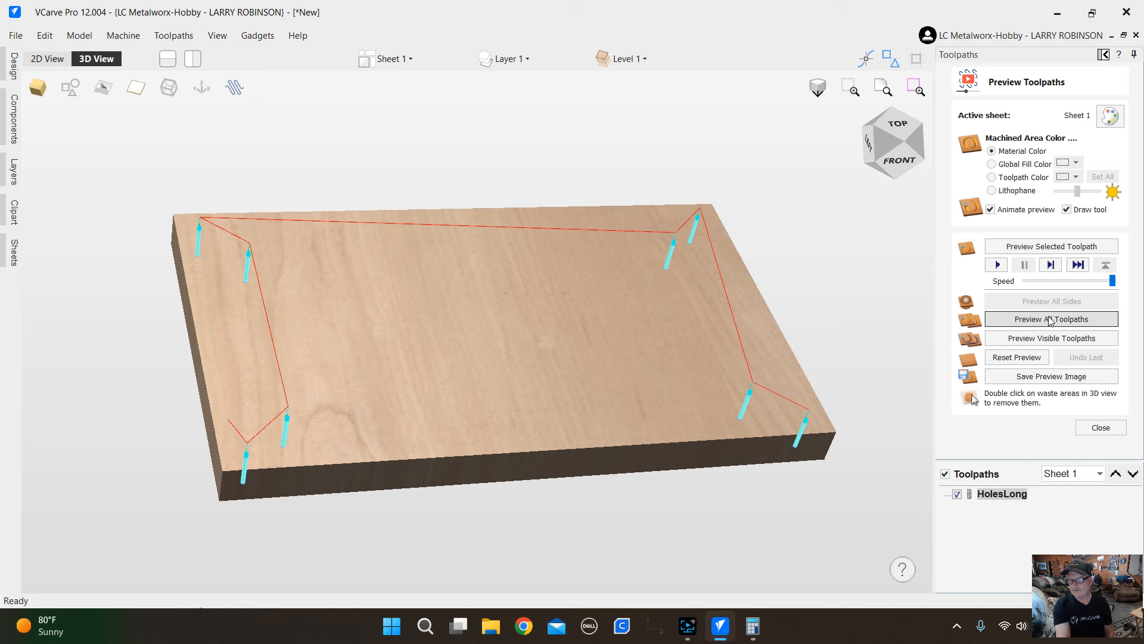
drag(1112, 281, 1022, 289)
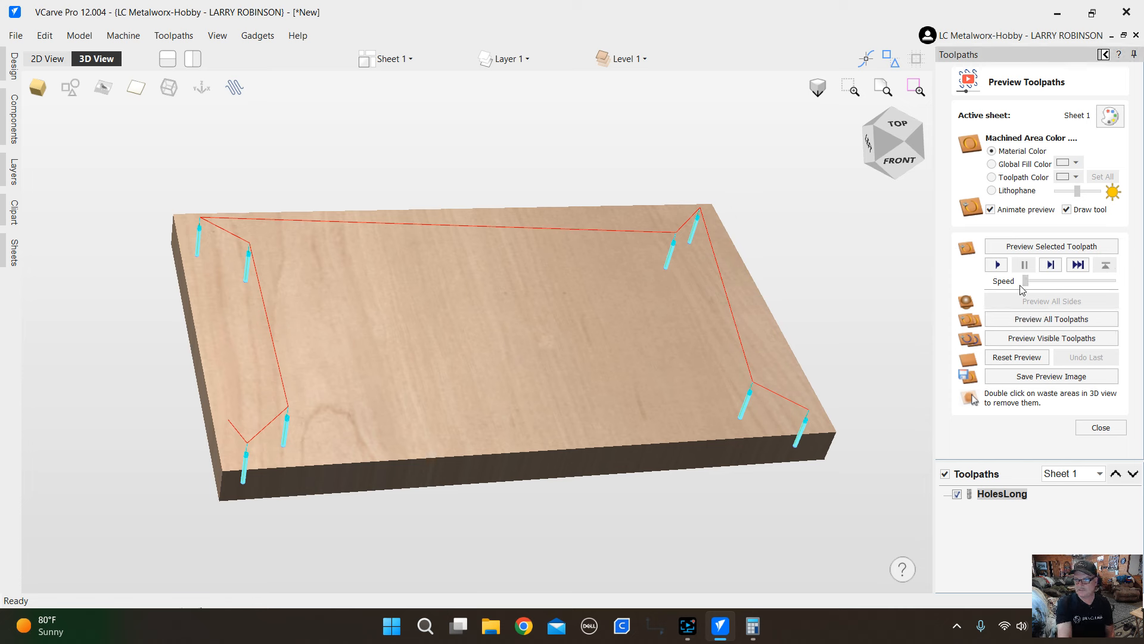
click(1034, 246)
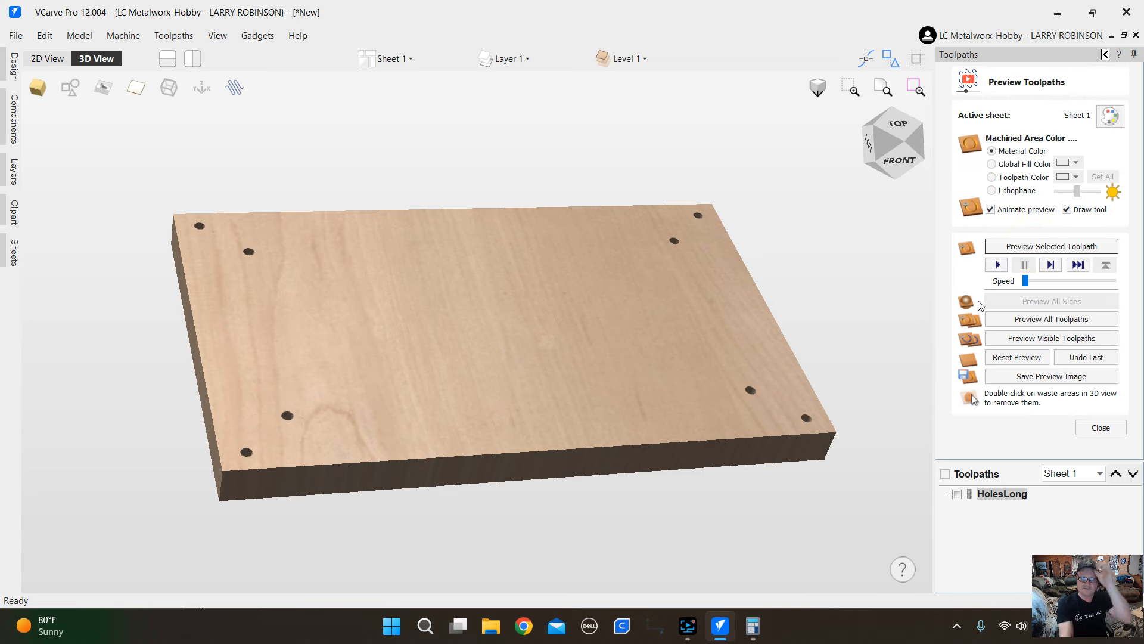
Examine the simulated corner holes from above and at an angle to check that they go through the board.
drag(583, 423, 544, 508)
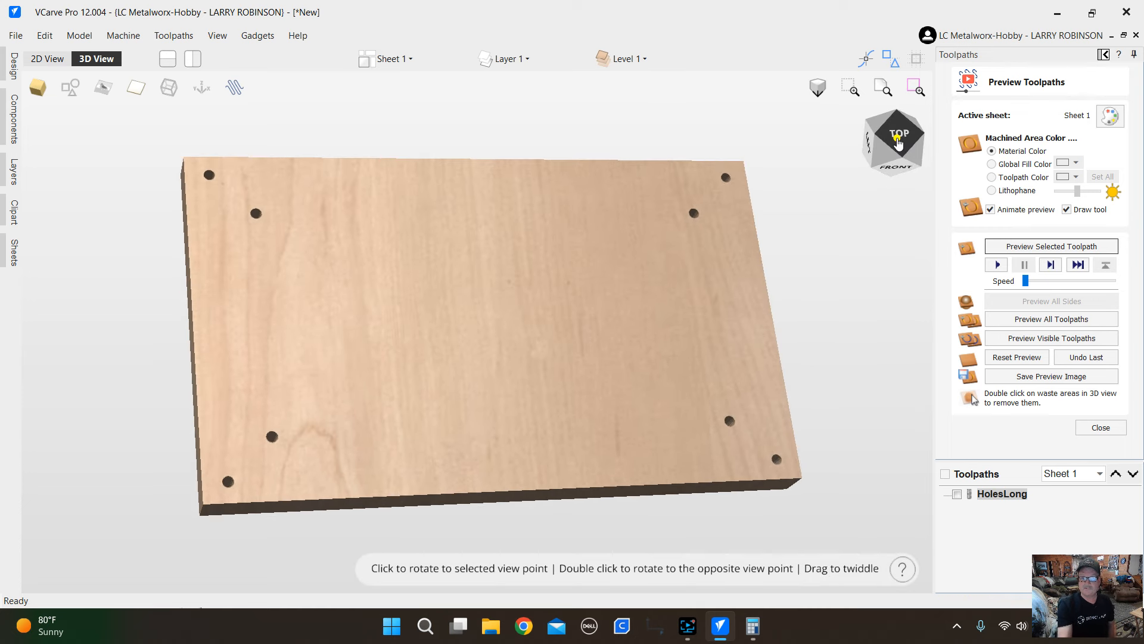
click(894, 128)
drag(795, 274, 761, 335)
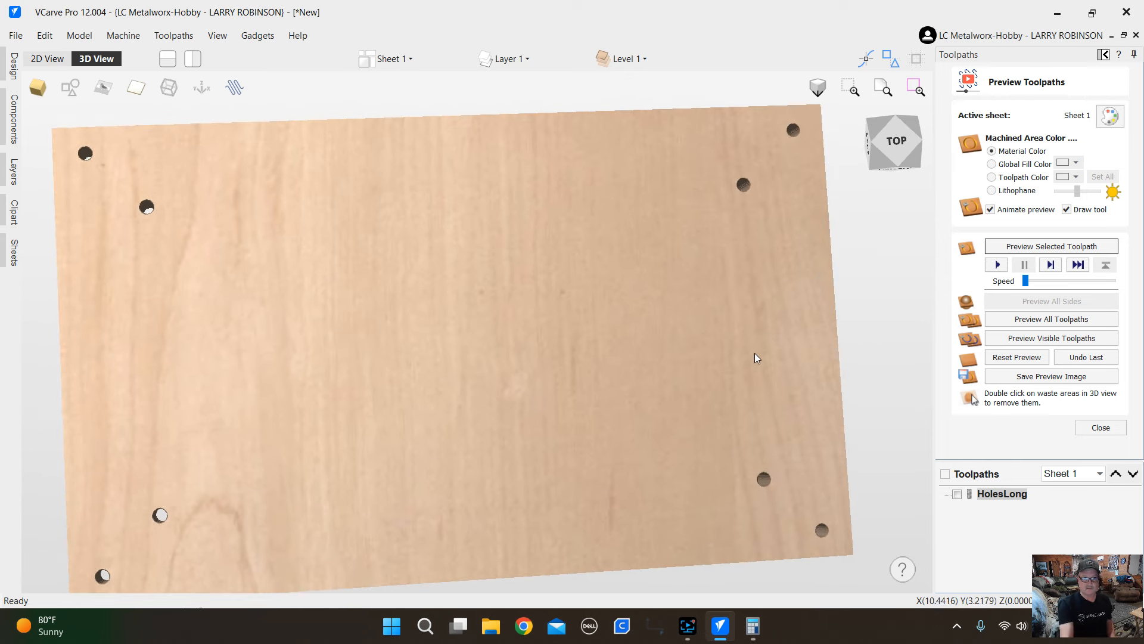
drag(902, 147, 909, 124)
scroll(852, 242, down, 3)
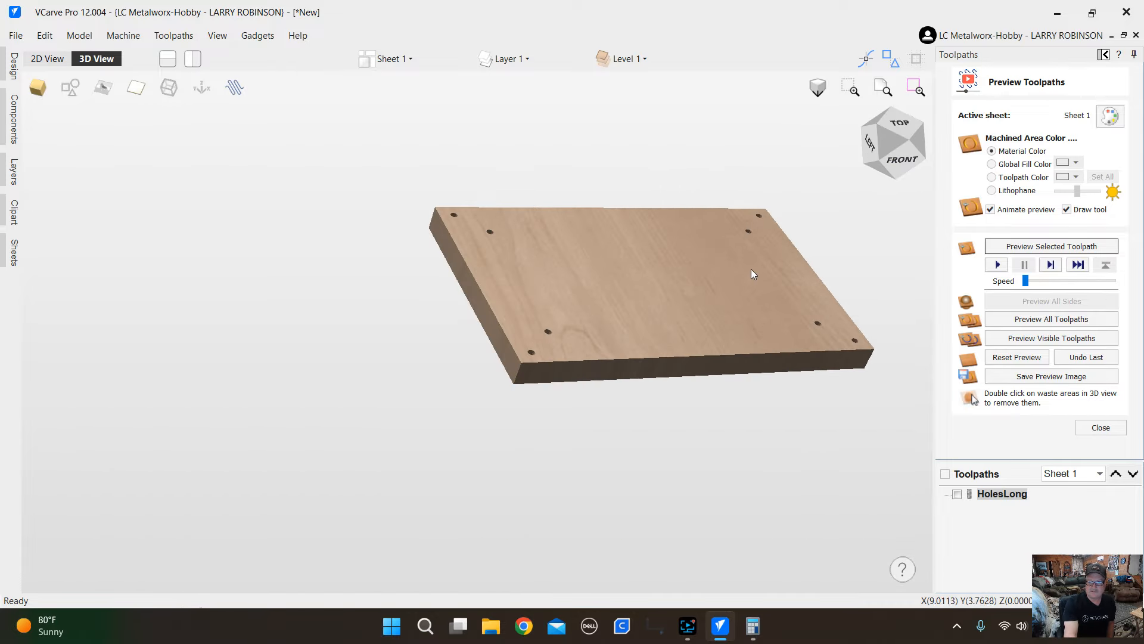
drag(890, 115, 897, 126)
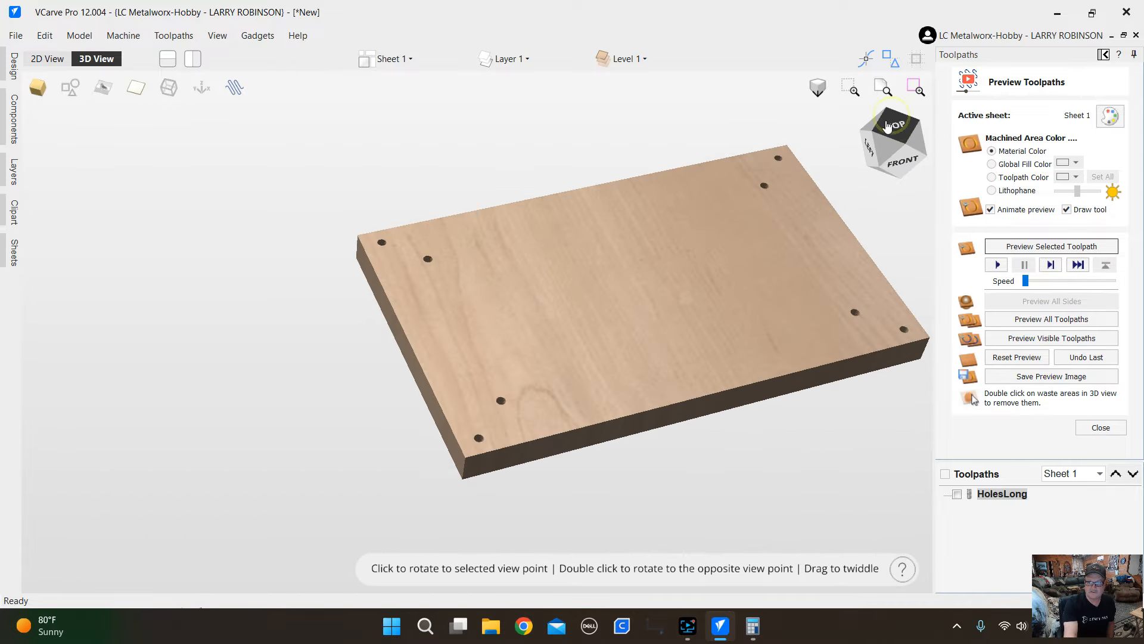
drag(827, 275, 802, 281)
middle_drag(802, 281, 677, 314)
drag(765, 297, 742, 345)
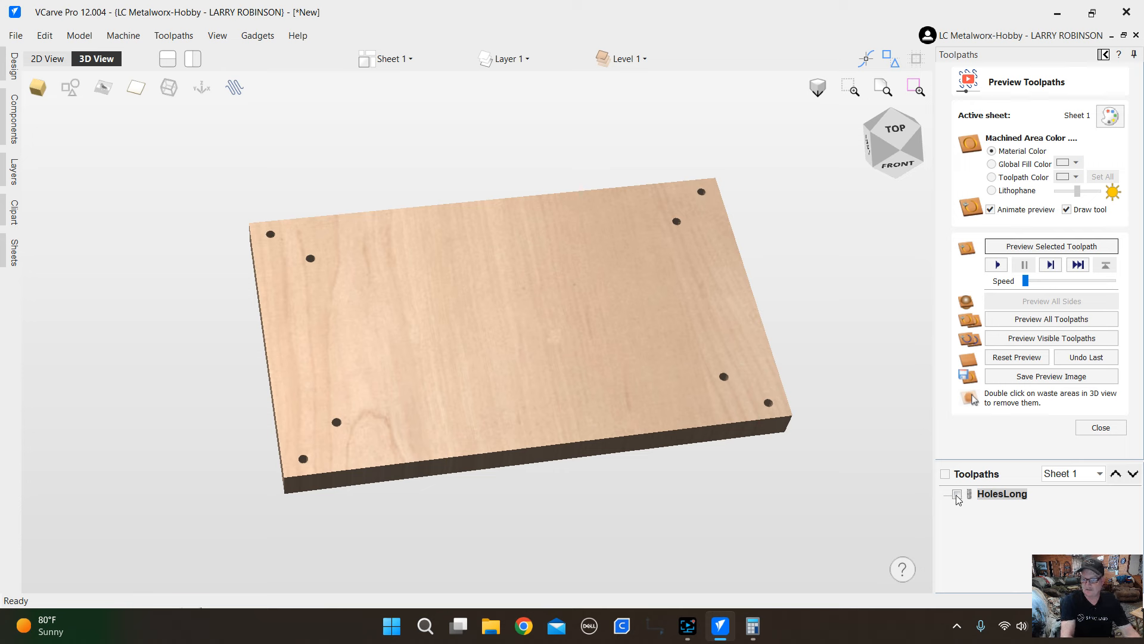
Close the toolpath preview and switch the 2D view's toolpath drawing to solid.
click(1101, 428)
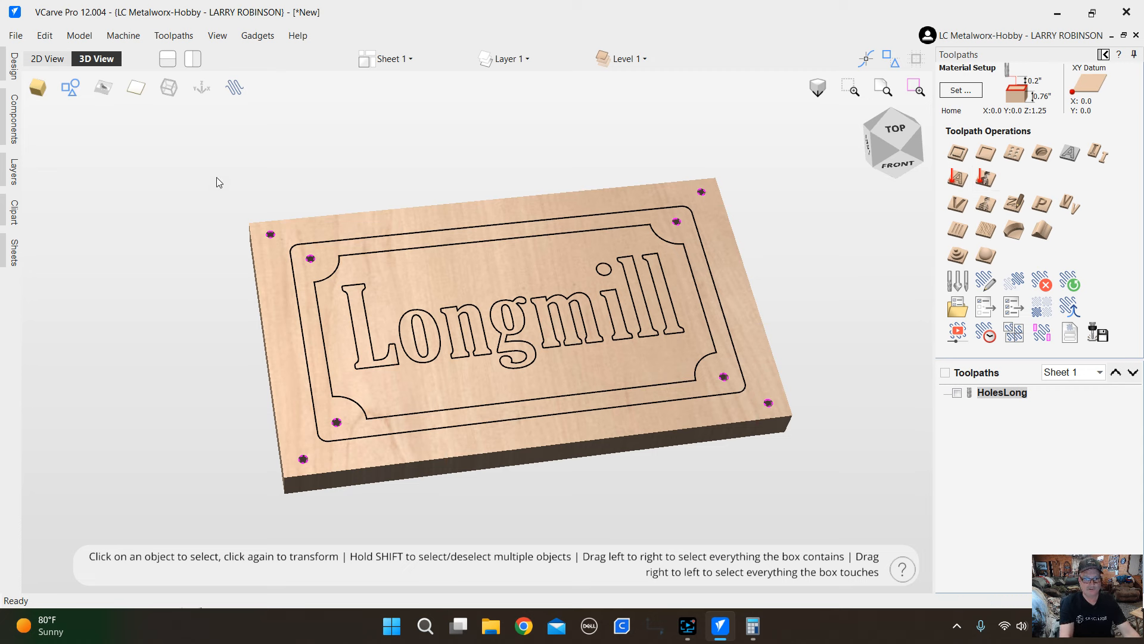
click(53, 59)
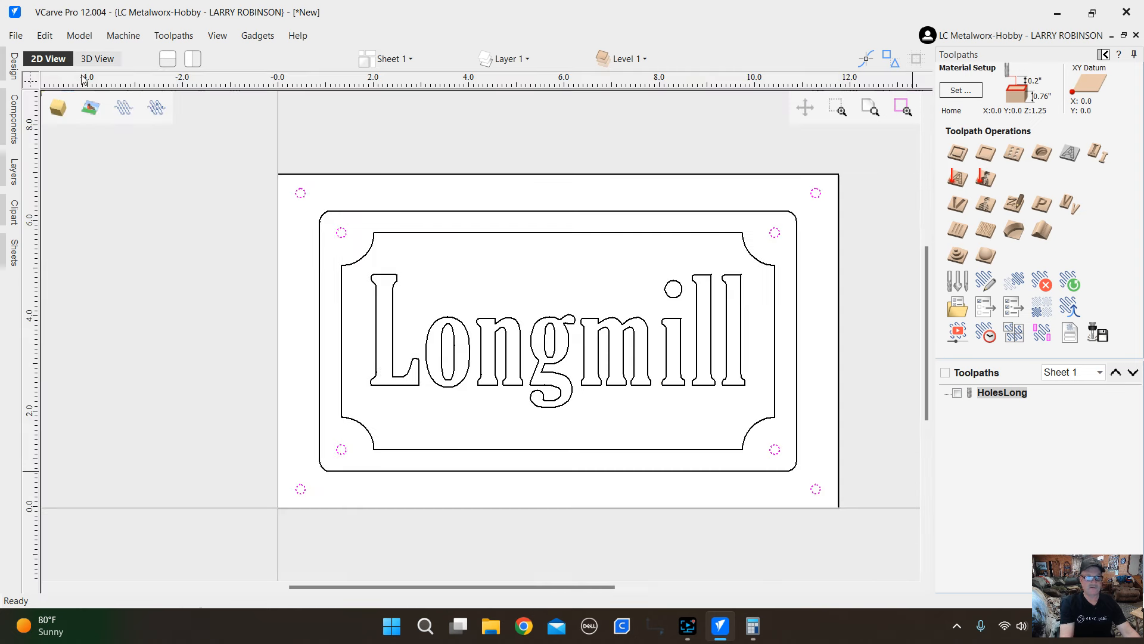
click(155, 107)
click(127, 109)
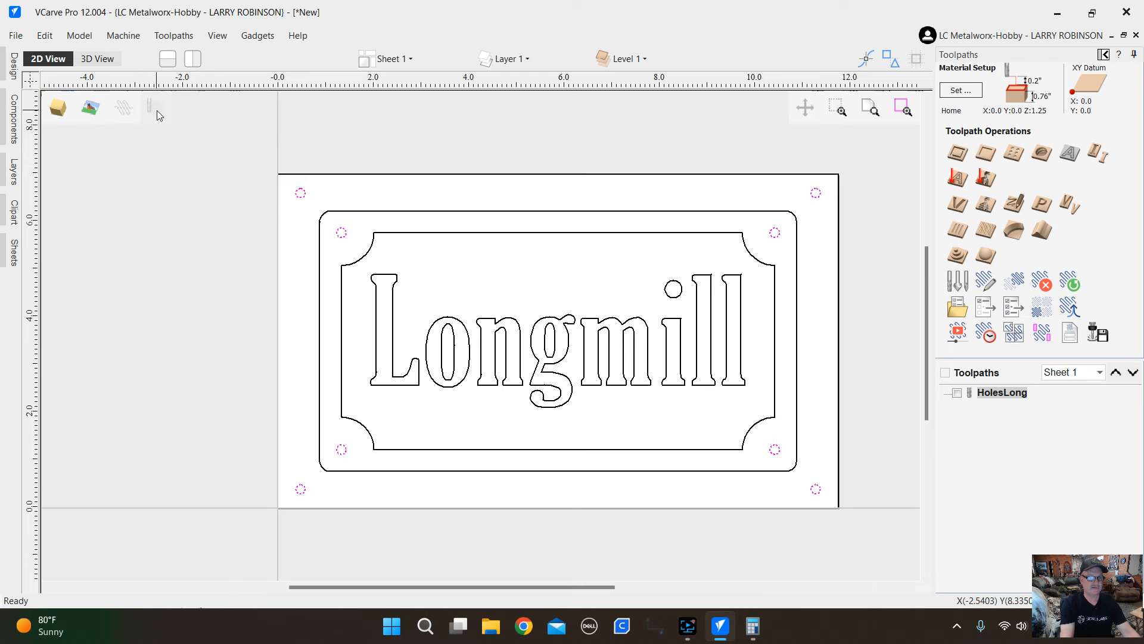
click(153, 111)
click(120, 112)
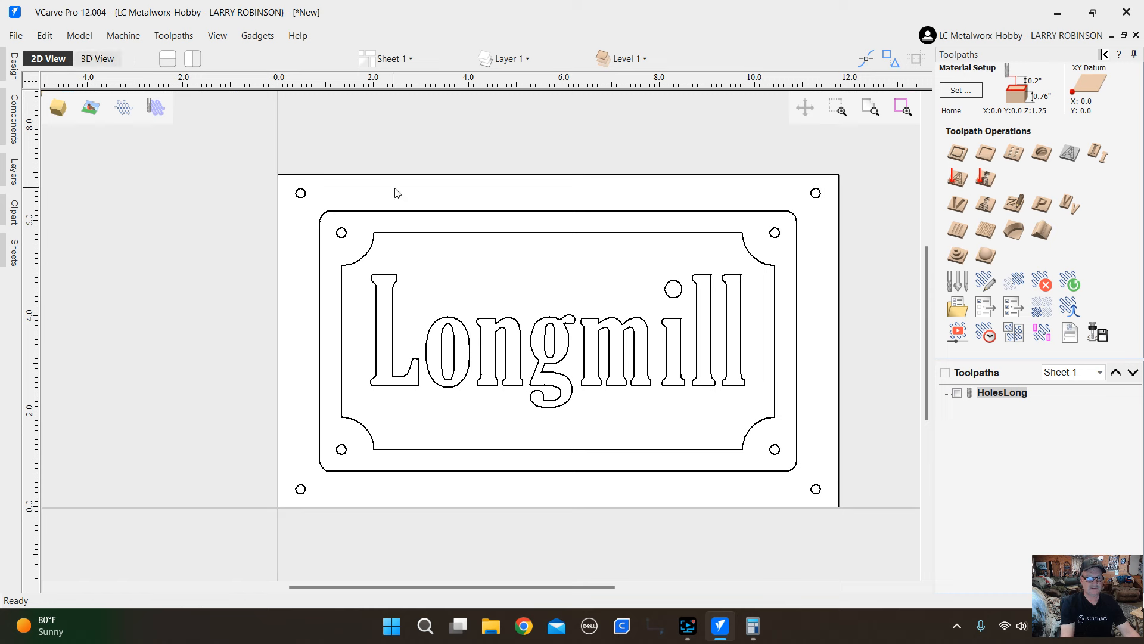
Make HolesLong visible to check it in 2D, and return to the 3D view with 2D toolpath drawing off.
click(945, 372)
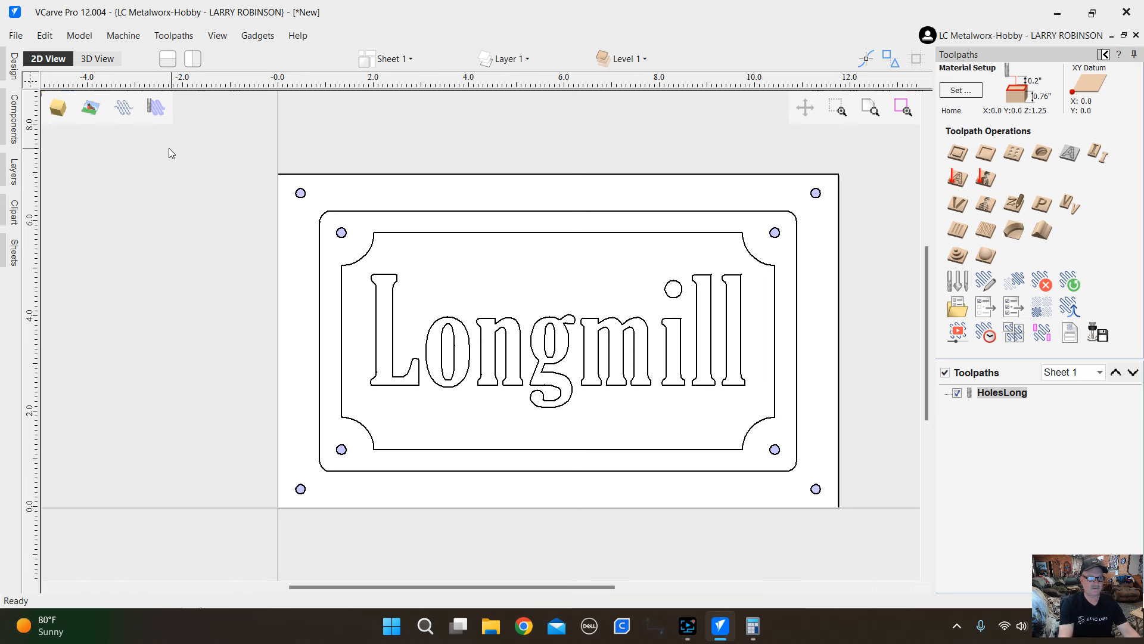
click(121, 108)
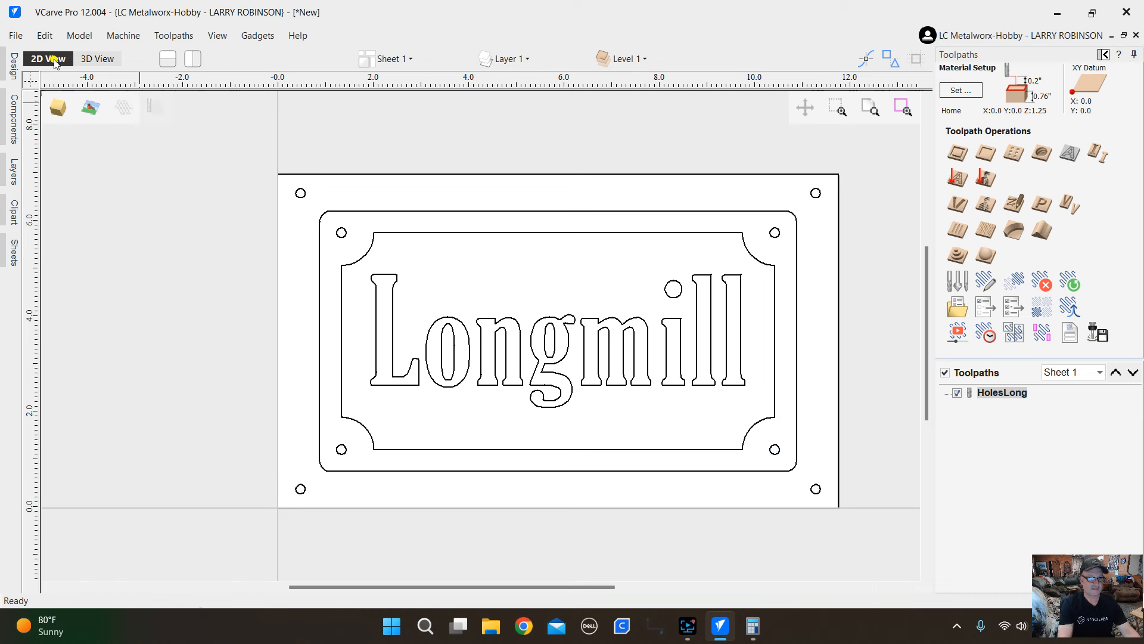
click(95, 59)
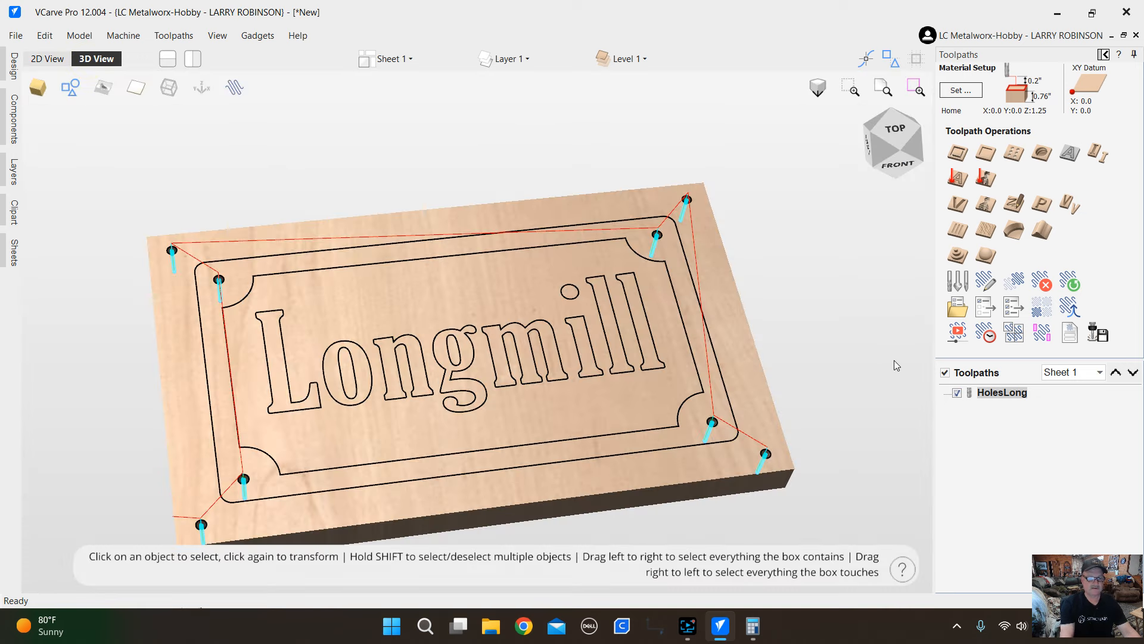
click(689, 266)
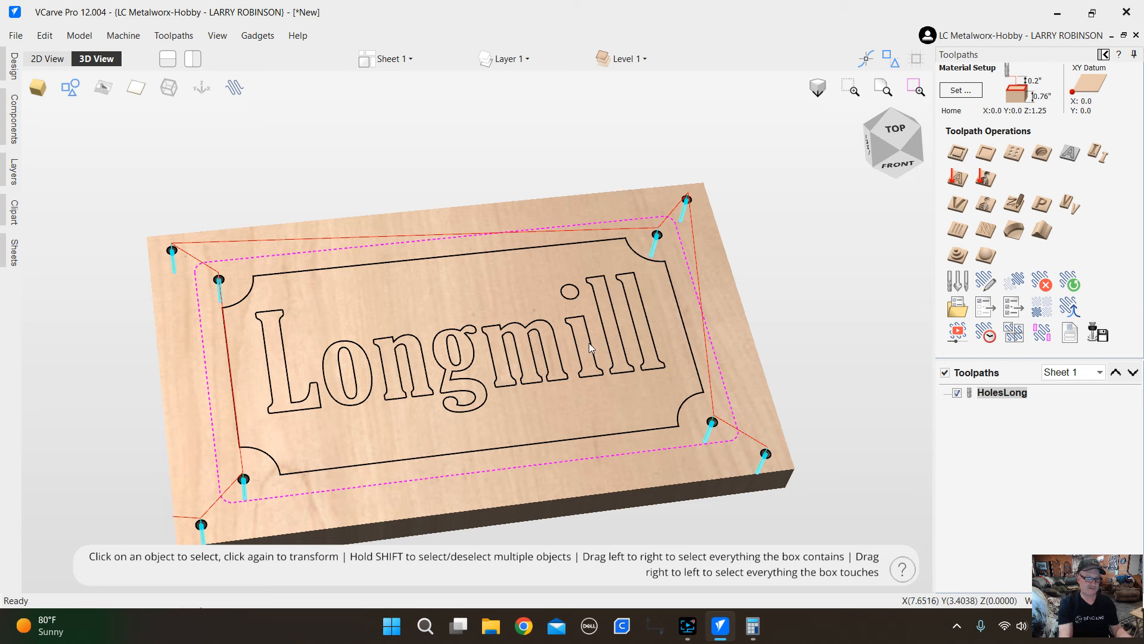
click(901, 123)
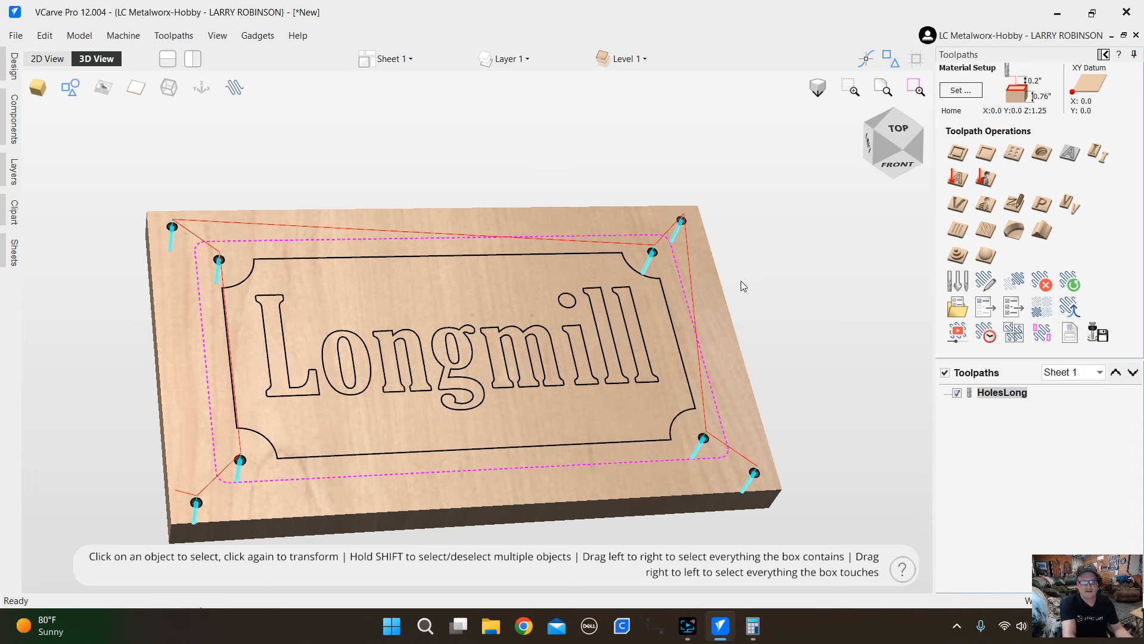
click(760, 245)
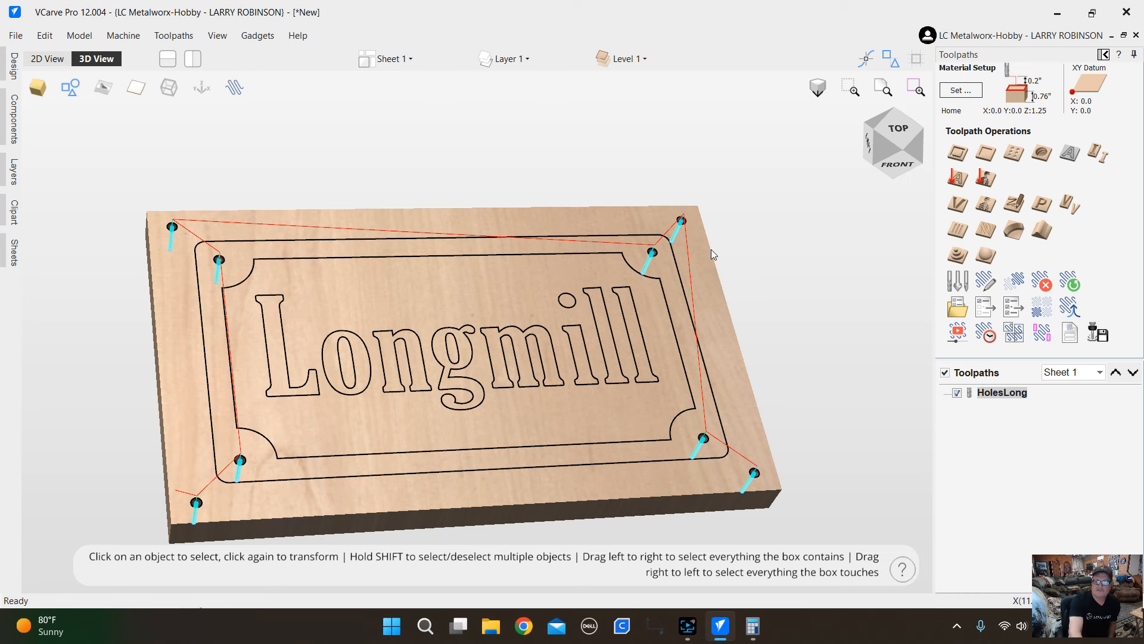
Hide the HolesLong toolpath in the 3D view.
click(945, 372)
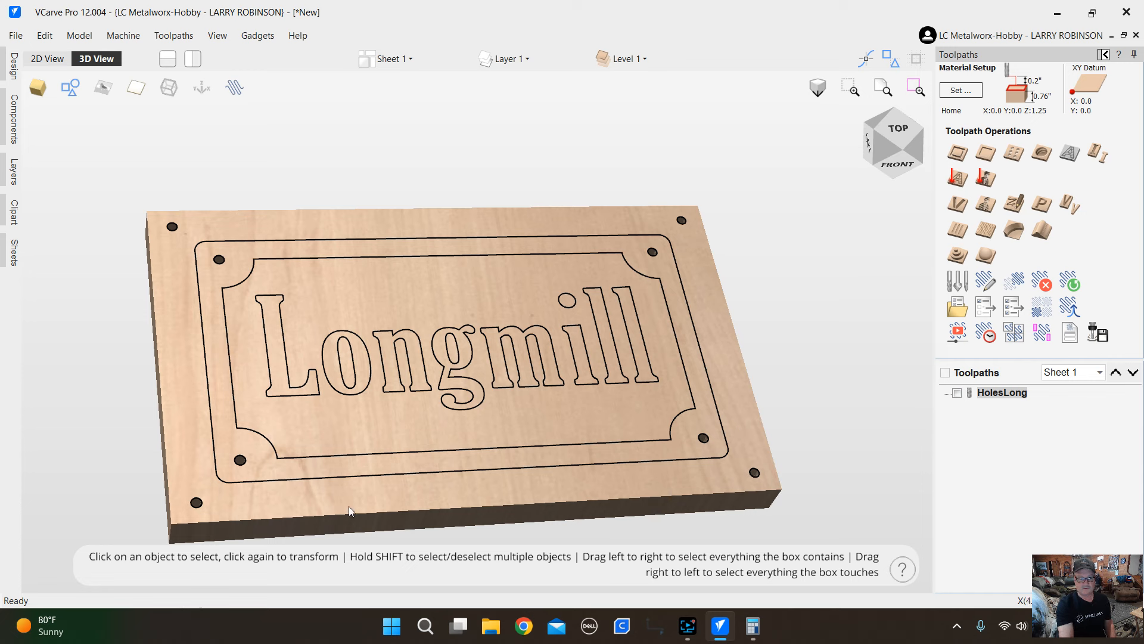
click(327, 239)
shift+click(332, 258)
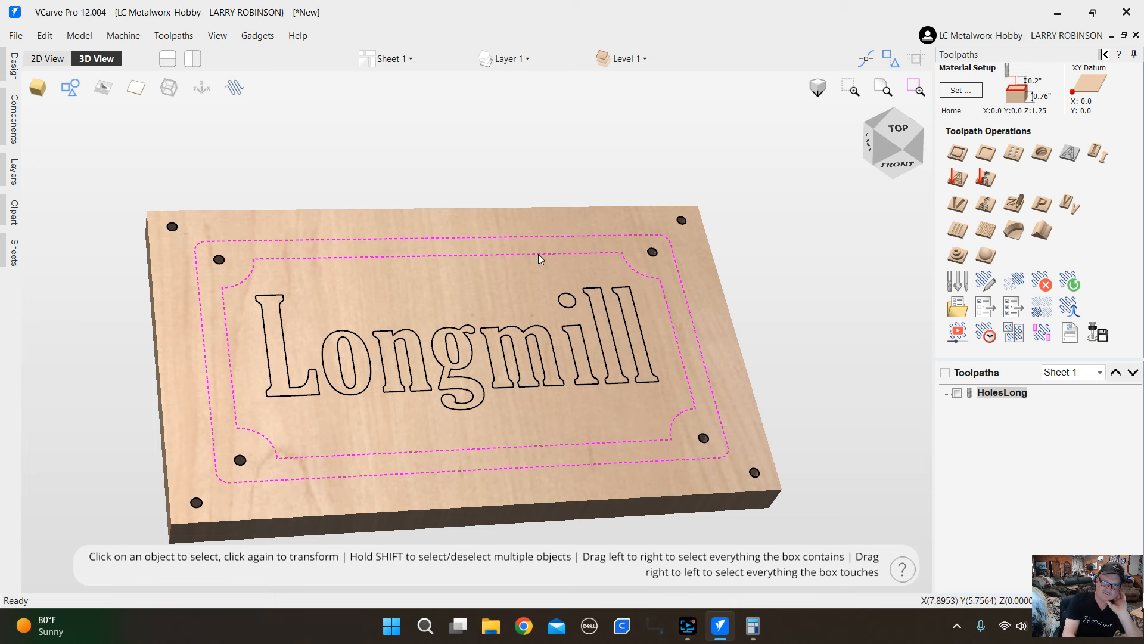
click(468, 292)
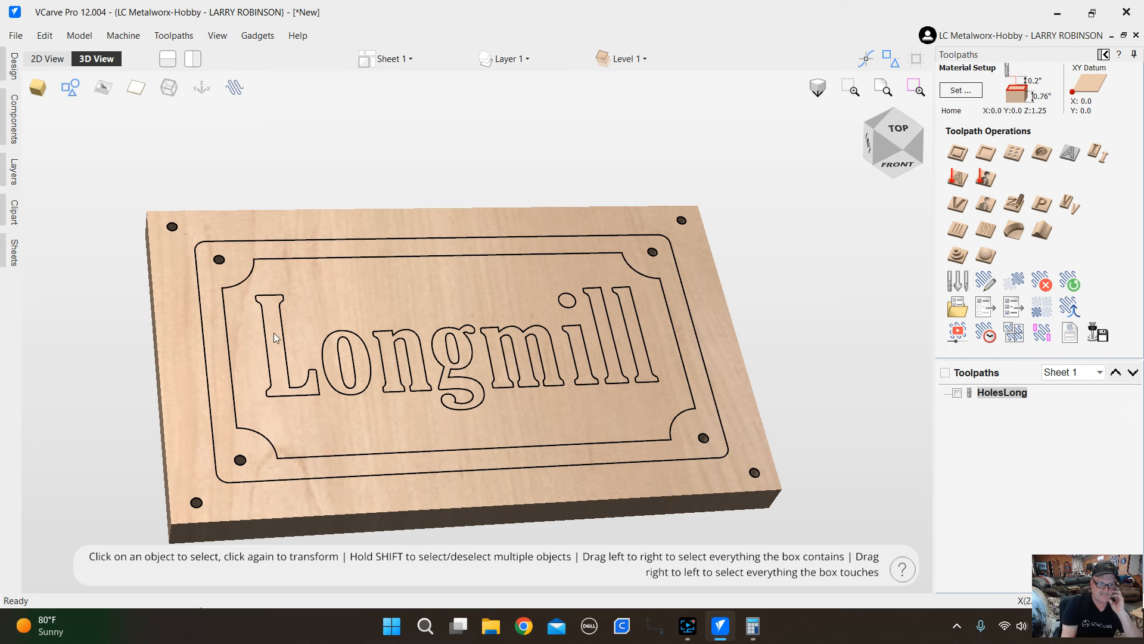
Select all the Longmill lettering and open a V-Carve / Engraving toolpath for it.
drag(645, 289, 263, 401)
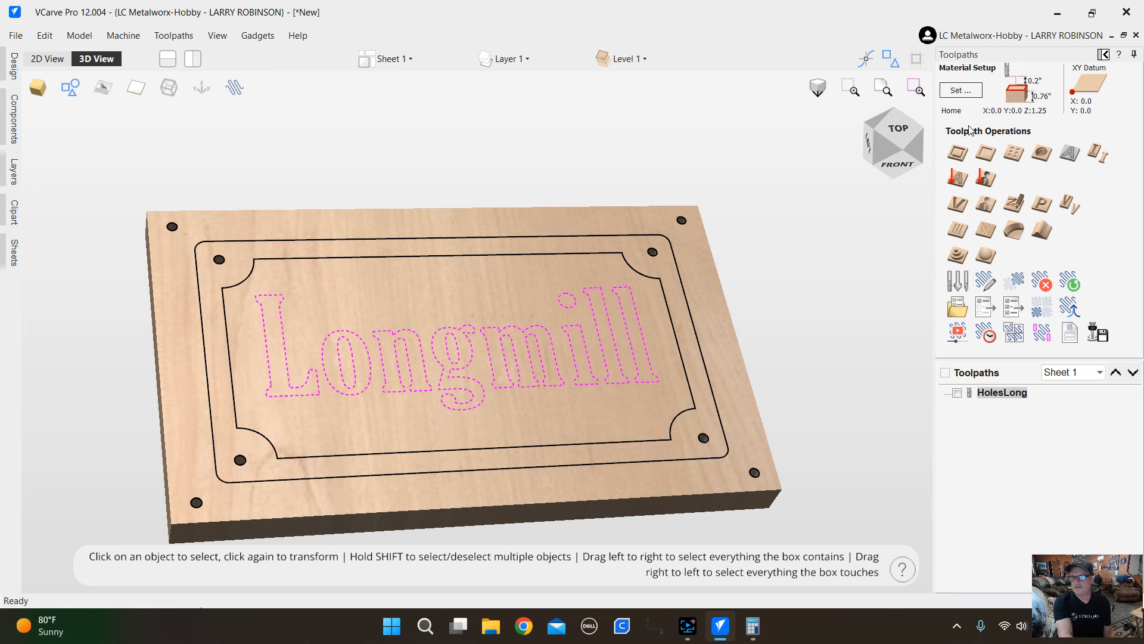
click(958, 206)
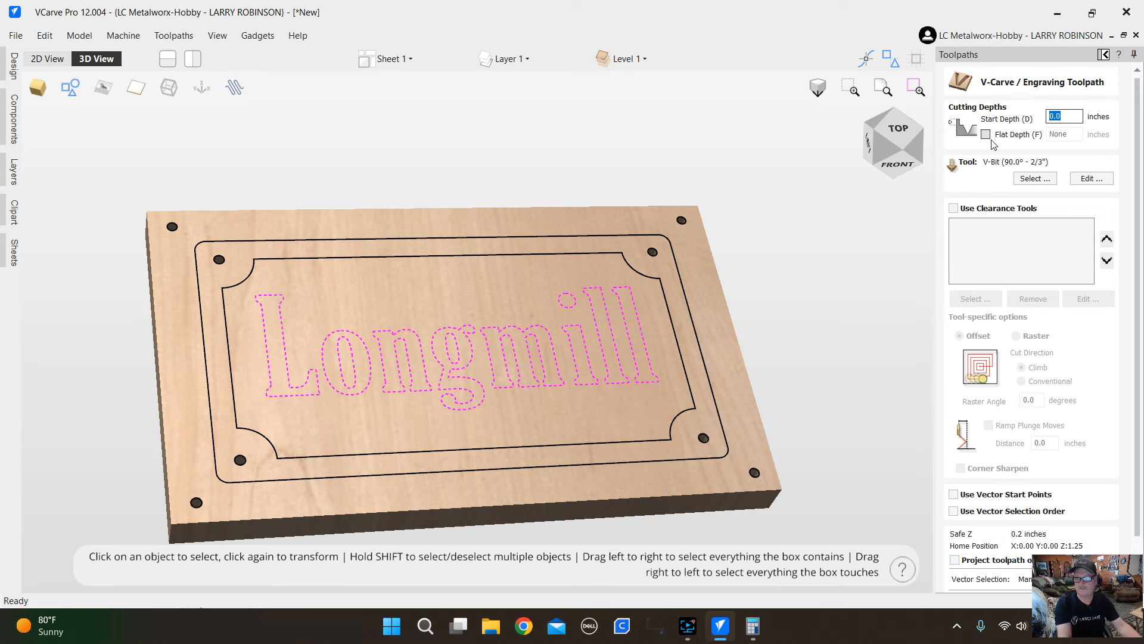
scroll(277, 360, up, 3)
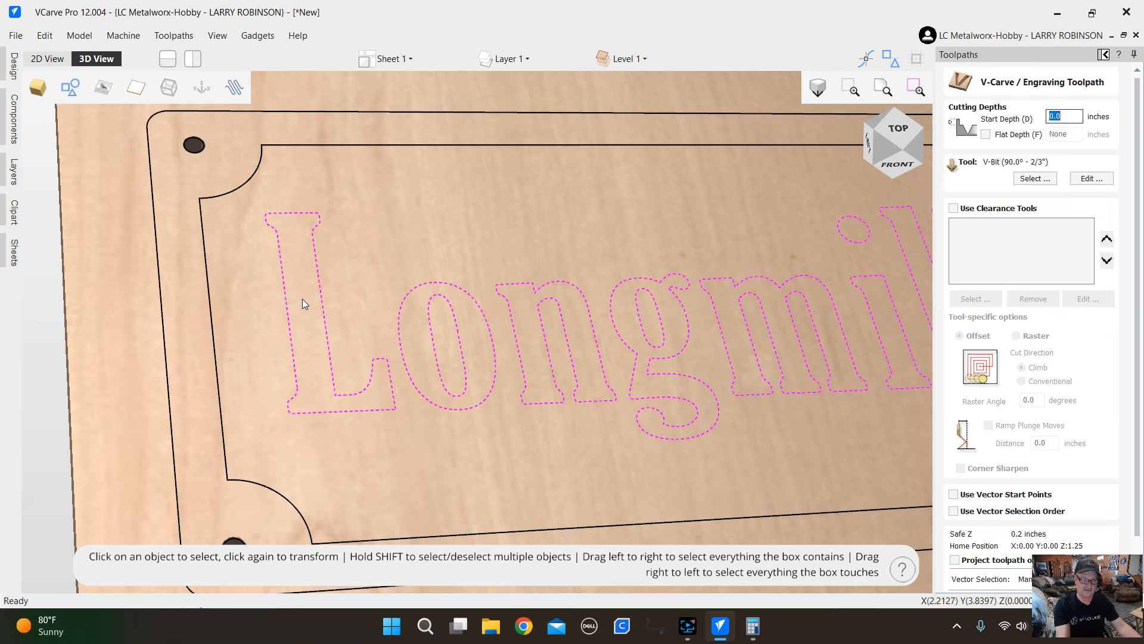
scroll(316, 303, down, 5)
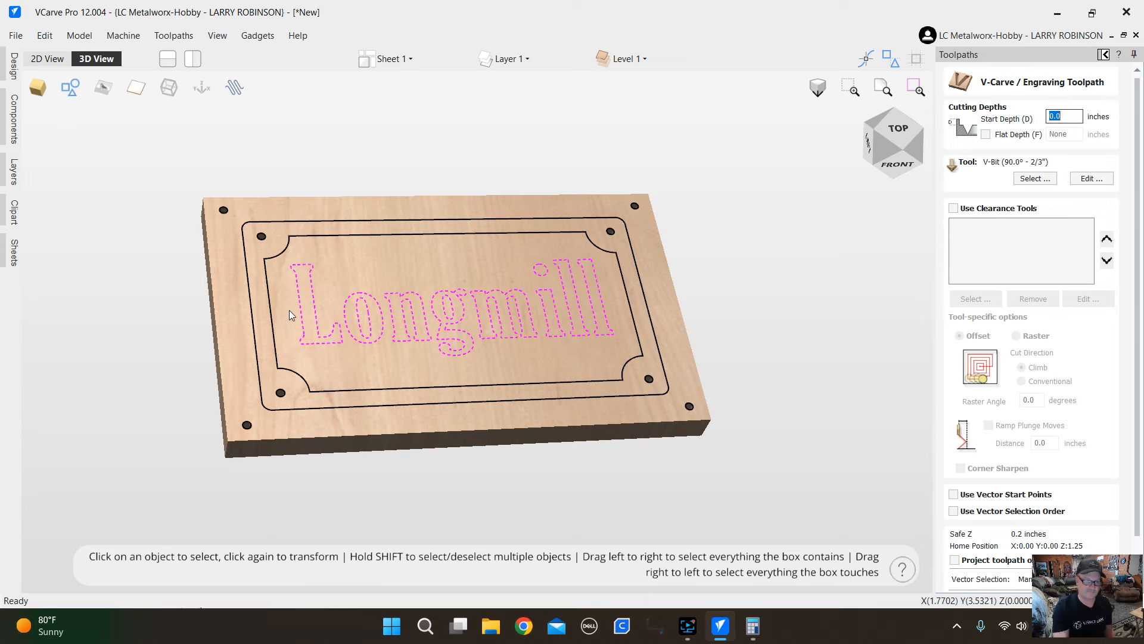
Clear the selection and measure the width across the top of the letter L in the 2D view.
click(816, 178)
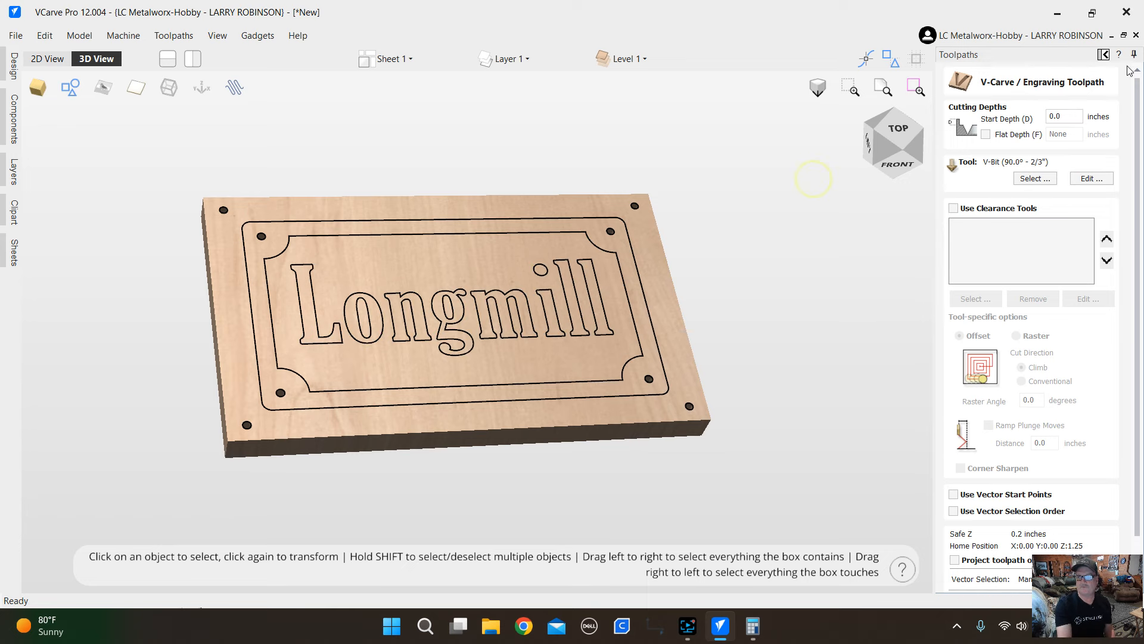
click(1106, 55)
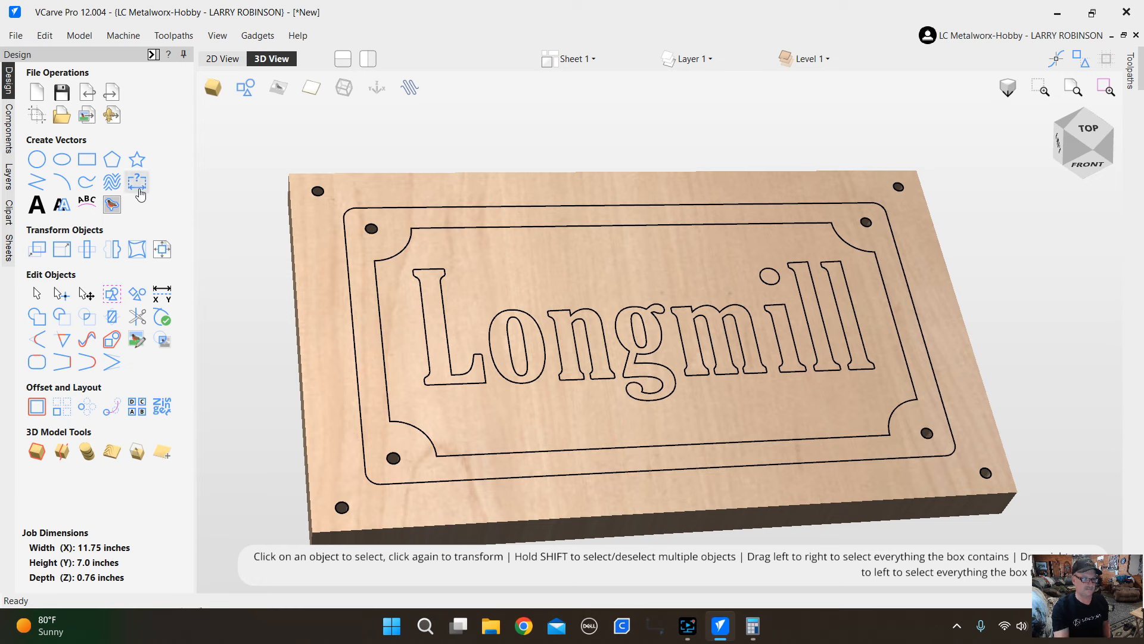
click(158, 305)
scroll(423, 318, up, 4)
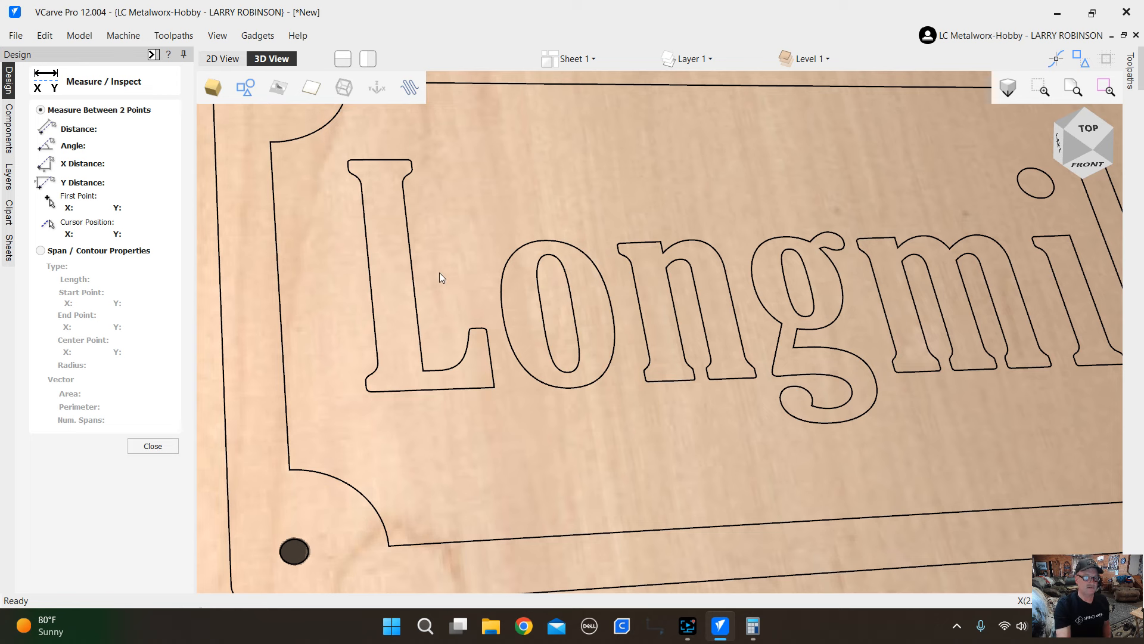
click(402, 178)
click(389, 227)
click(222, 59)
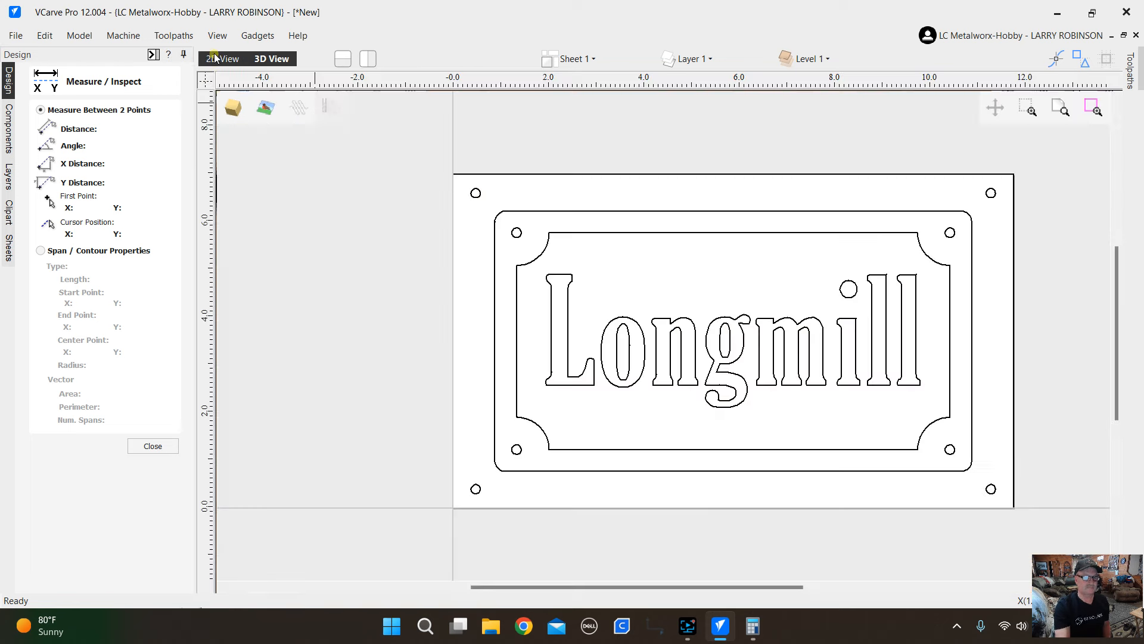
scroll(571, 278, up, 5)
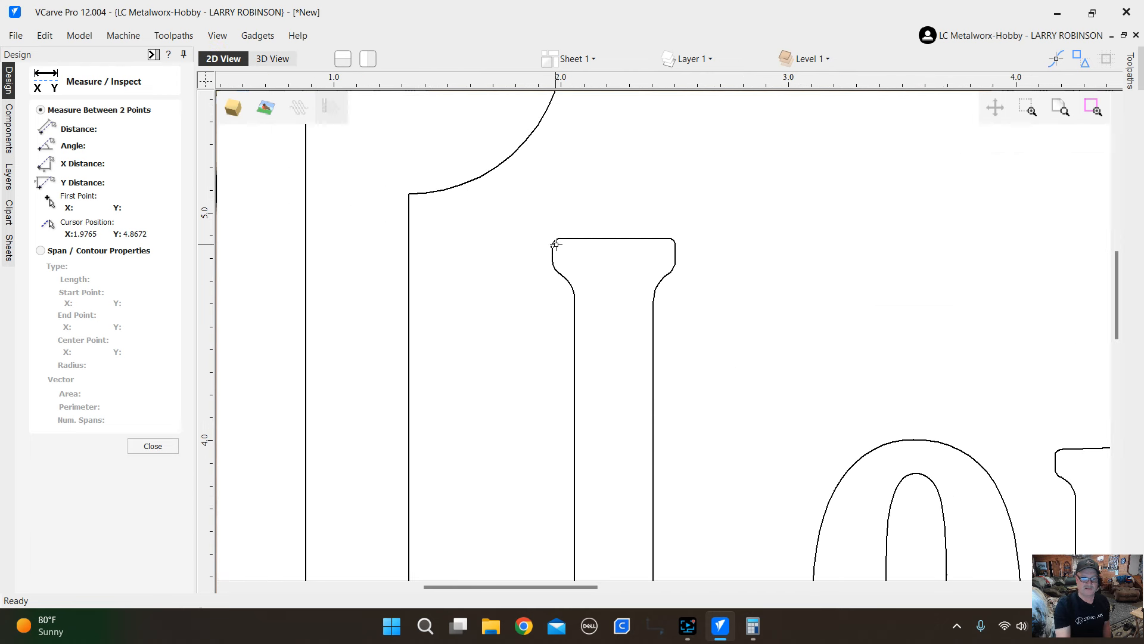
drag(553, 246, 674, 247)
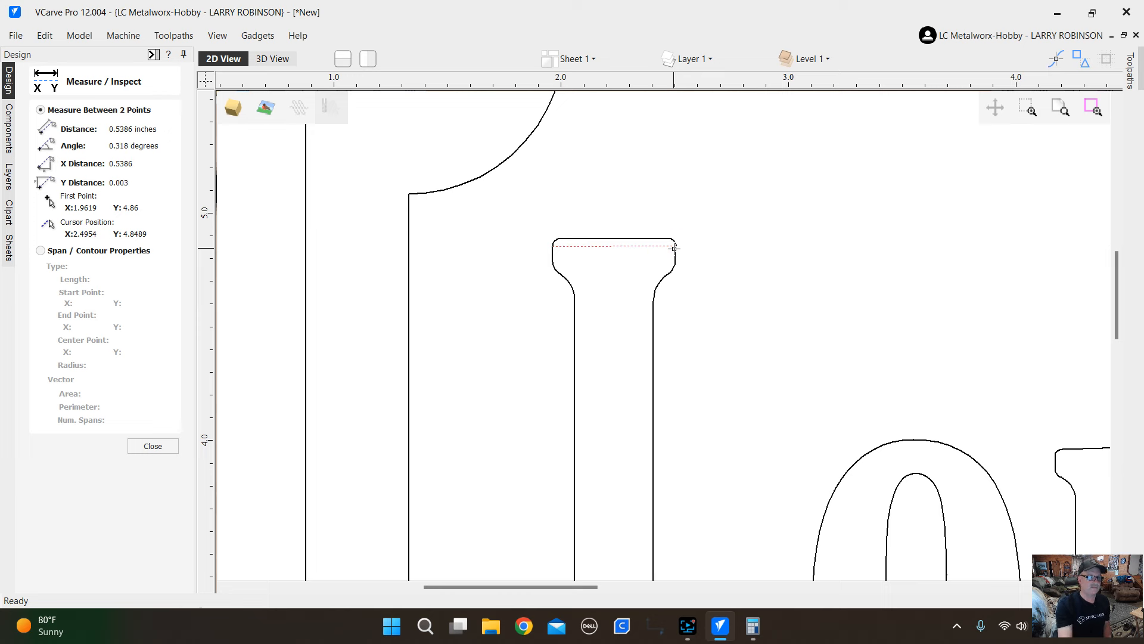
Measure the stem width of the letter i in Longmill and close the measuring tool.
scroll(674, 247, down, 5)
scroll(630, 231, up, 3)
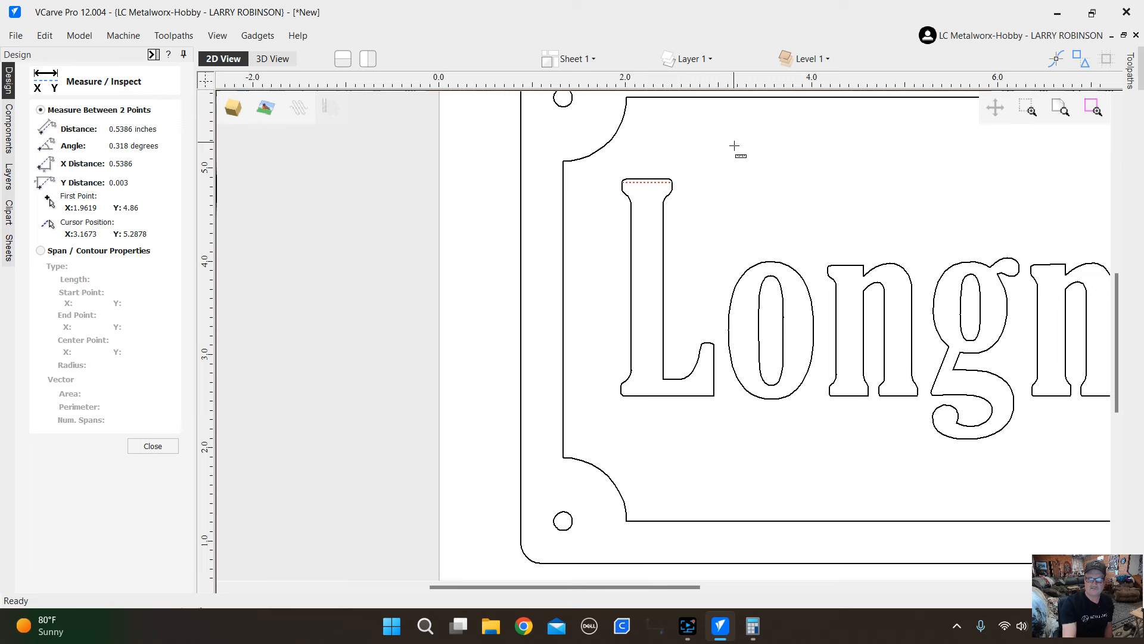
scroll(796, 310, up, 2)
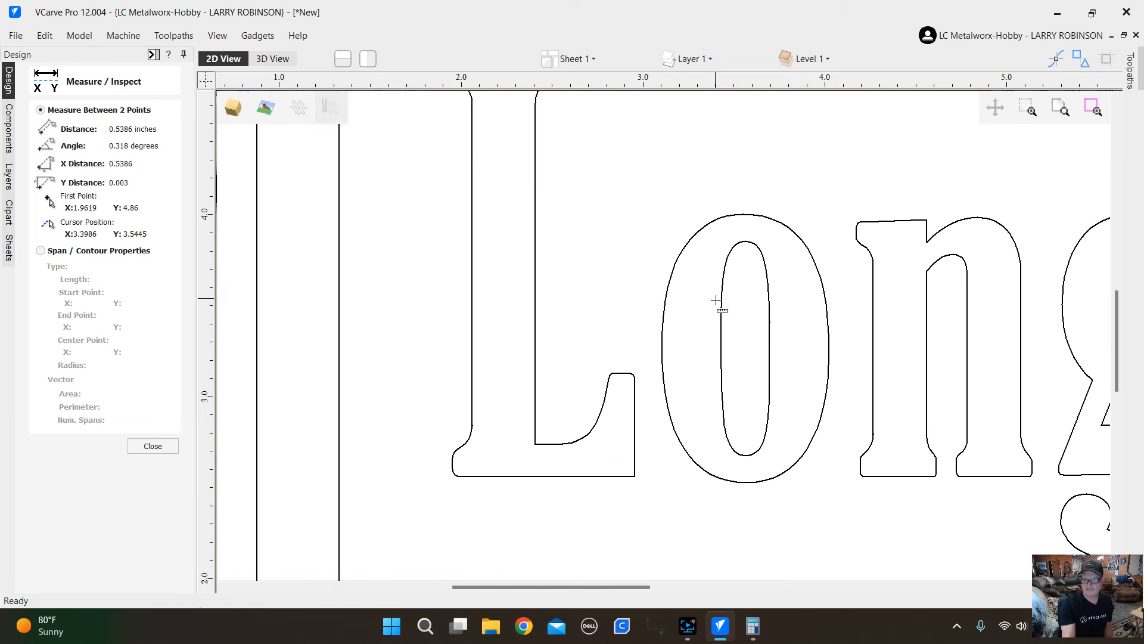
scroll(717, 300, down, 3)
scroll(942, 312, down, 2)
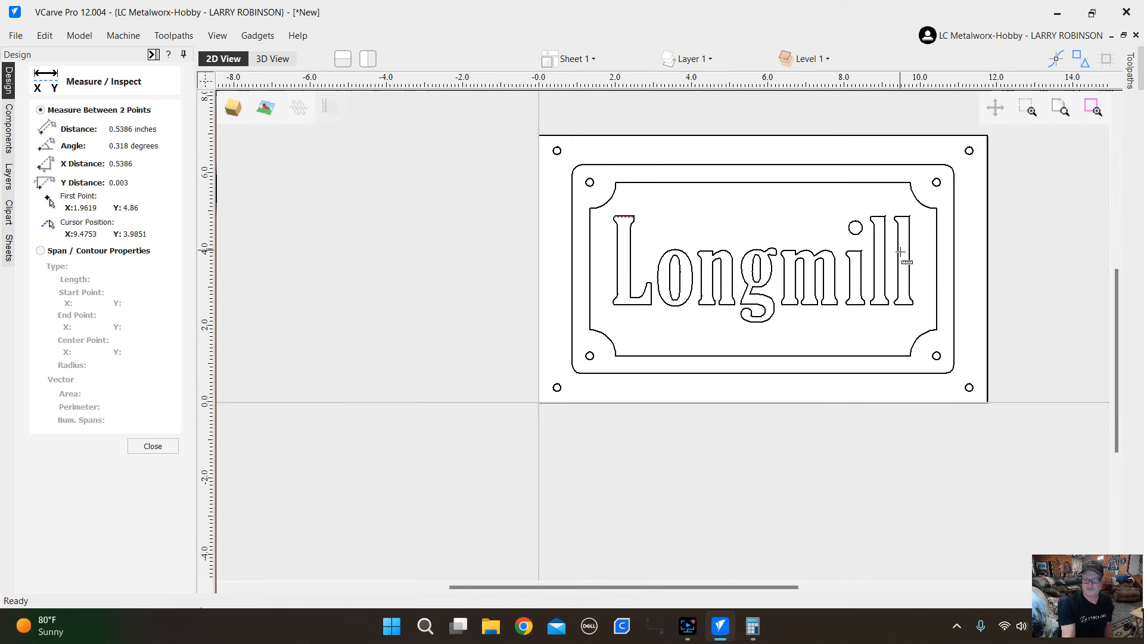
scroll(900, 252, up, 2)
scroll(817, 271, up, 1)
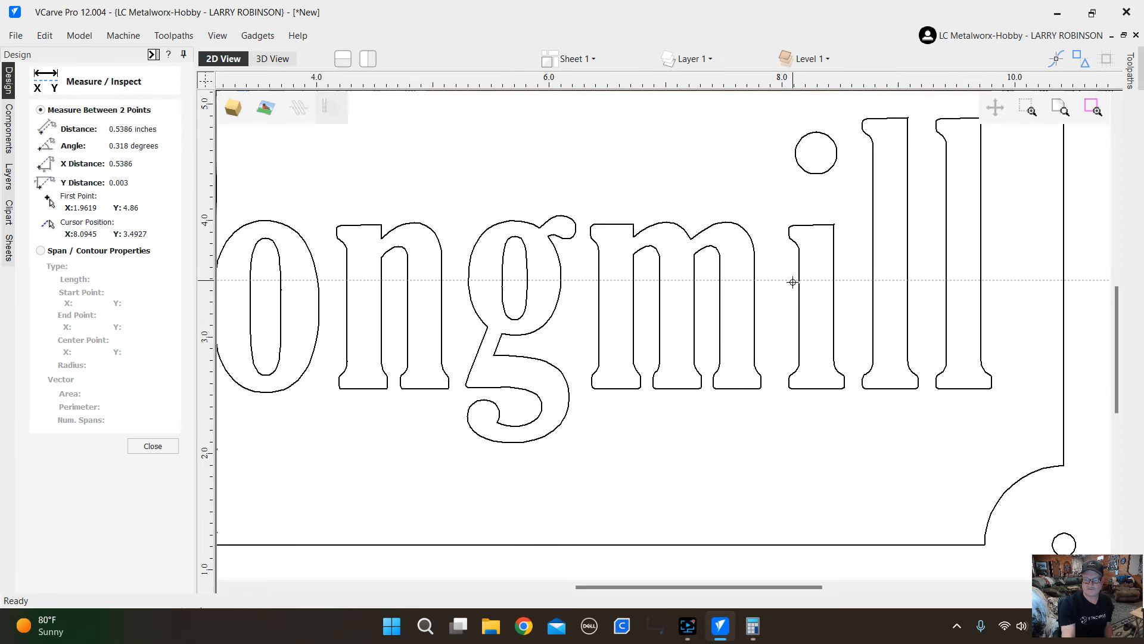
click(801, 273)
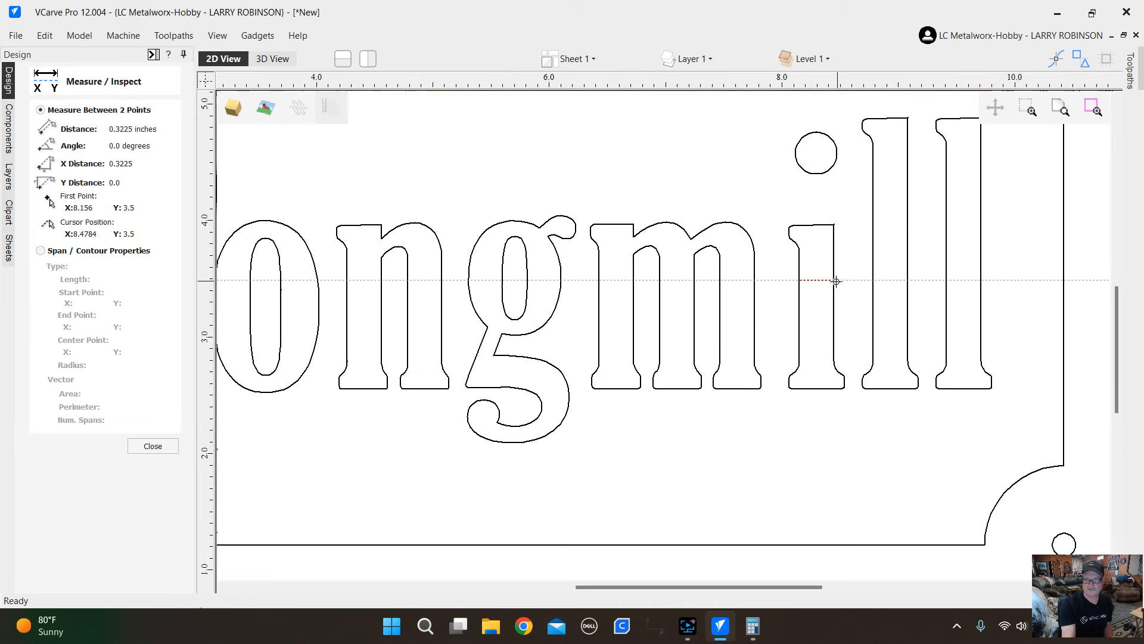
click(834, 281)
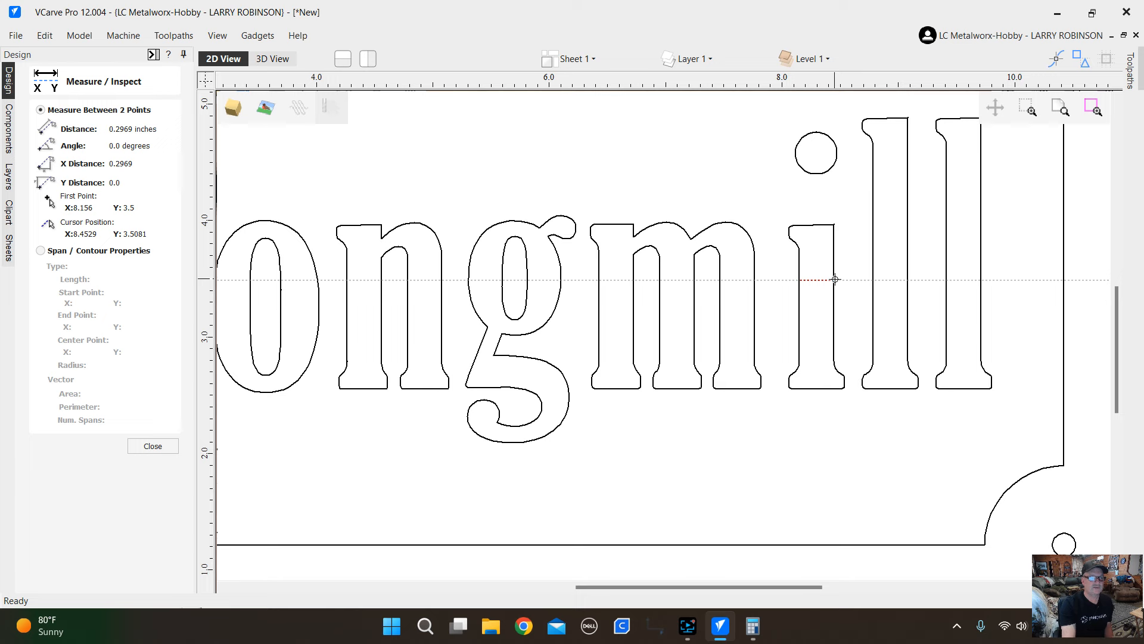
scroll(834, 279, down, 6)
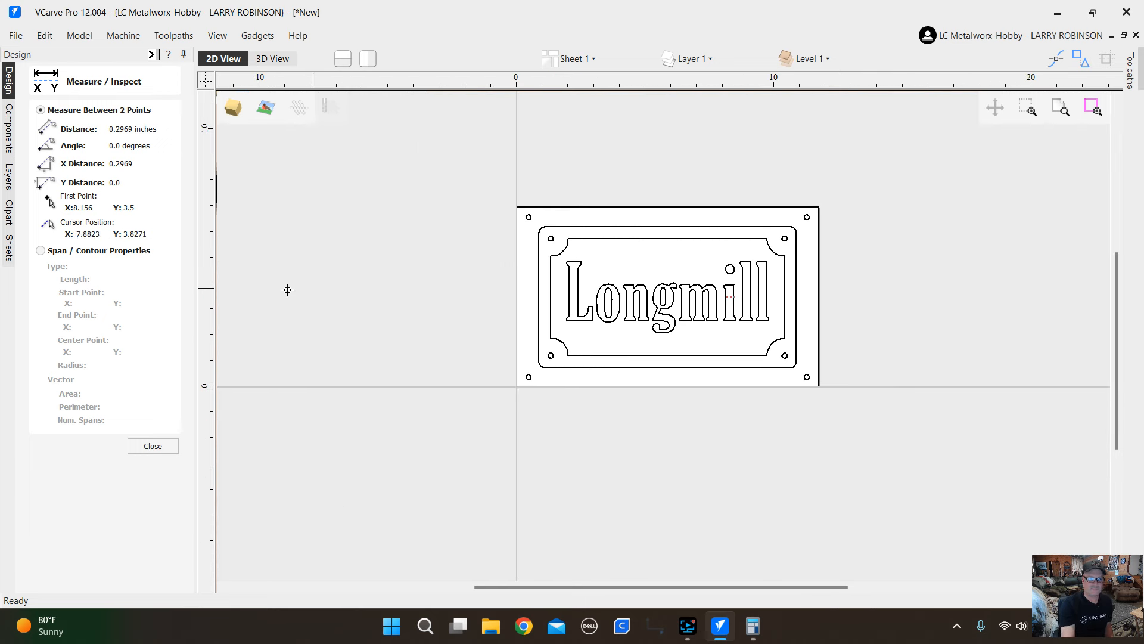
click(152, 446)
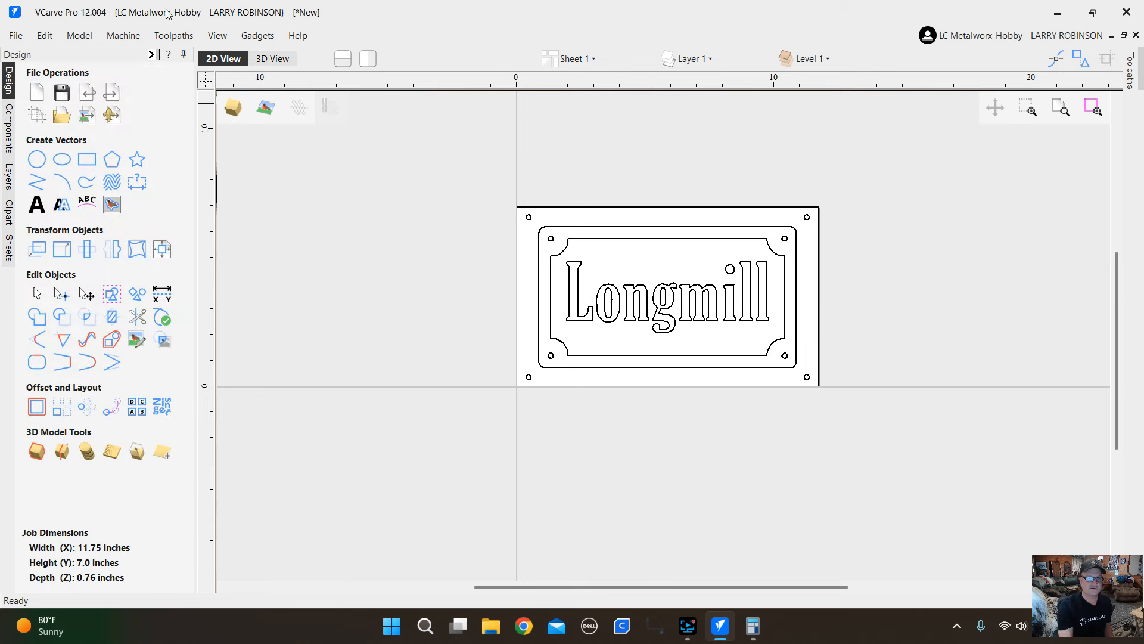
Return to the V-Carve toolpath settings in the 3D view and reselect all the Longmill lettering.
click(154, 54)
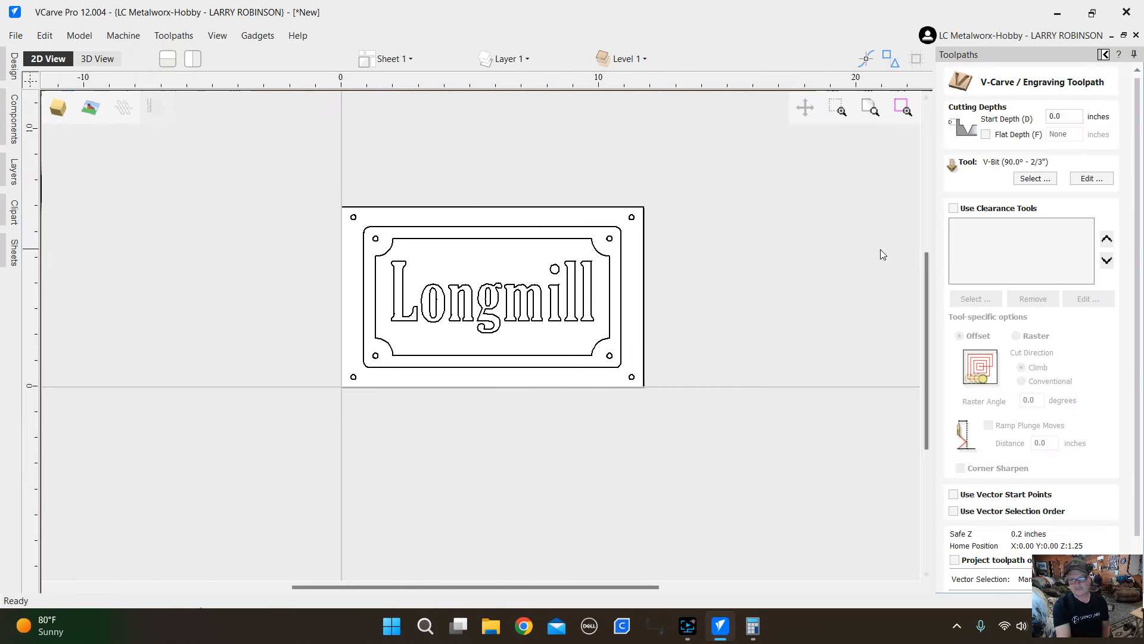
click(97, 58)
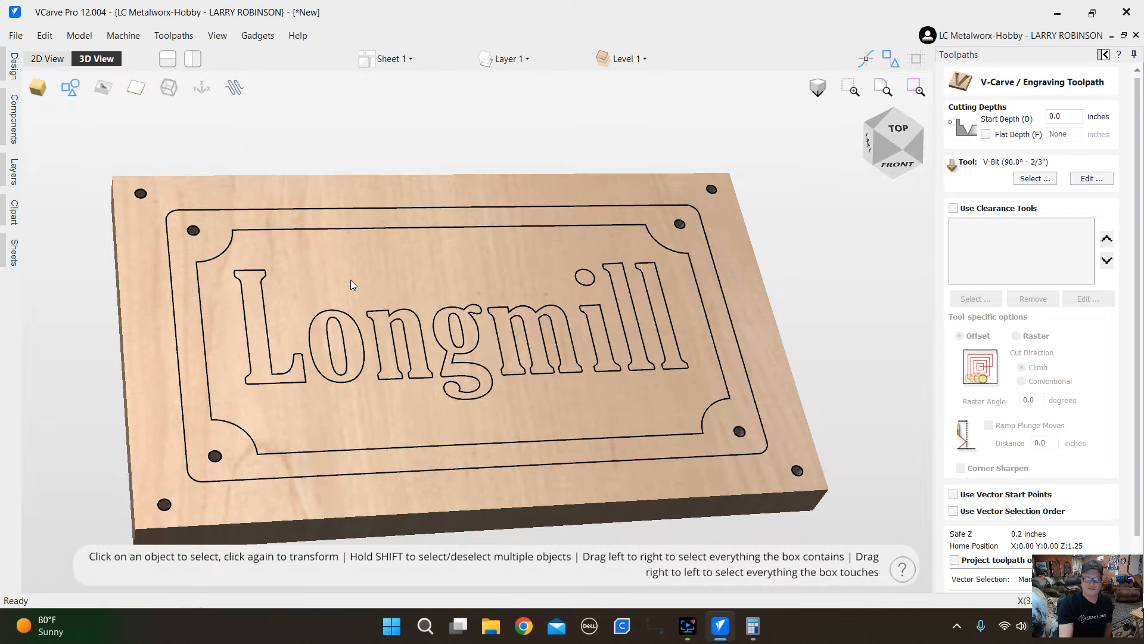
drag(658, 254, 264, 397)
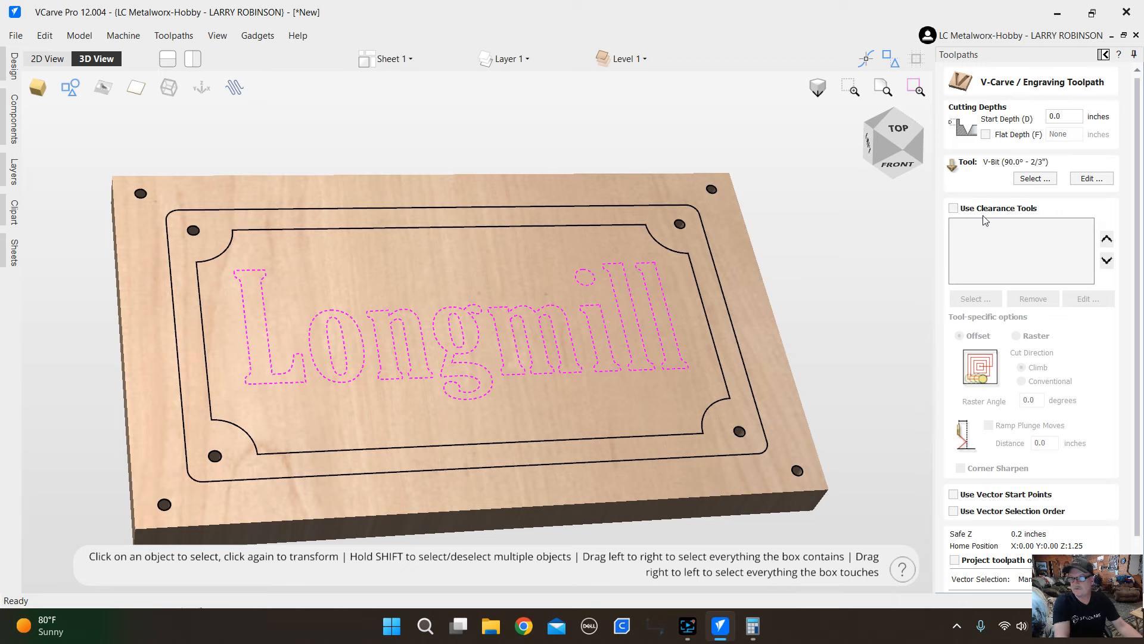
Enable clearance tools for the V-Carve toolpath and add the End Mill (1/8") UP CUT from the tool database.
click(953, 208)
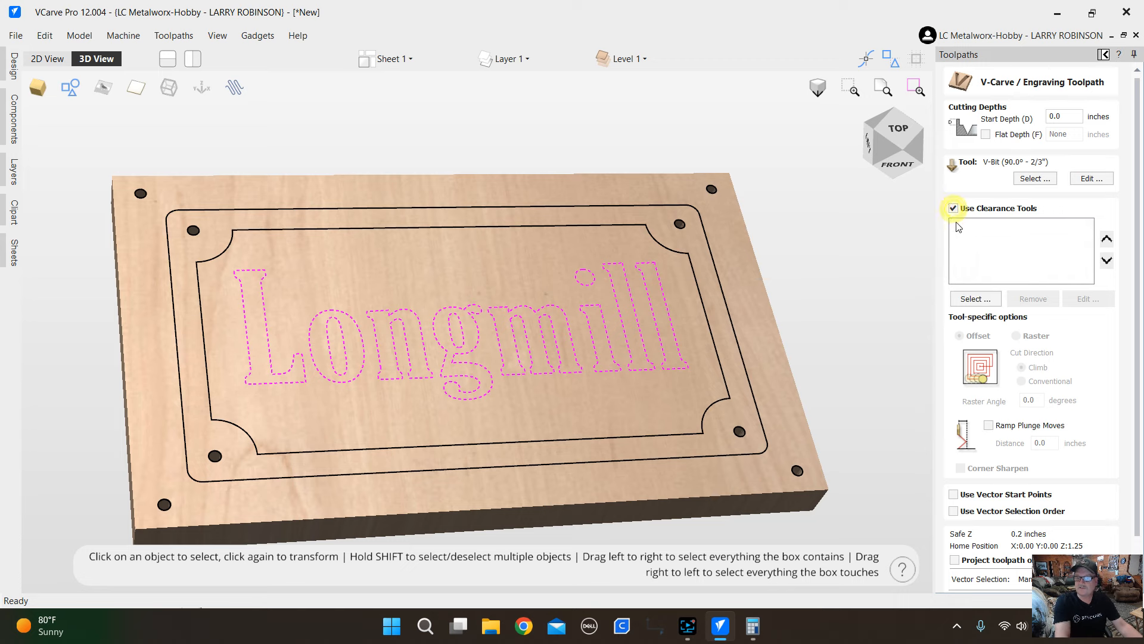
click(976, 298)
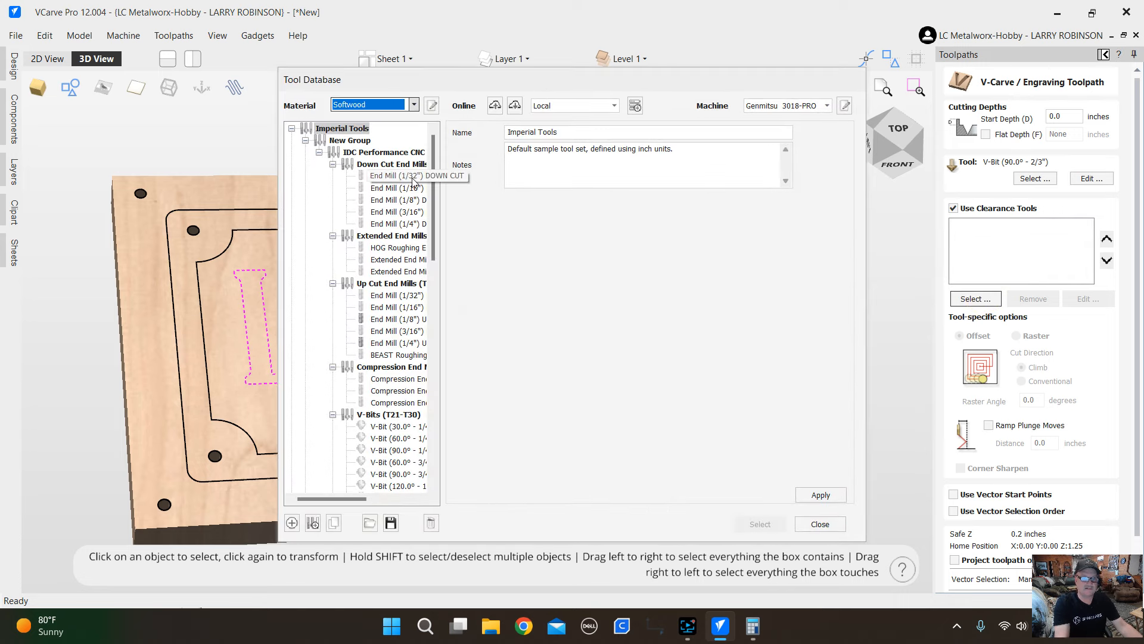
drag(345, 499, 366, 497)
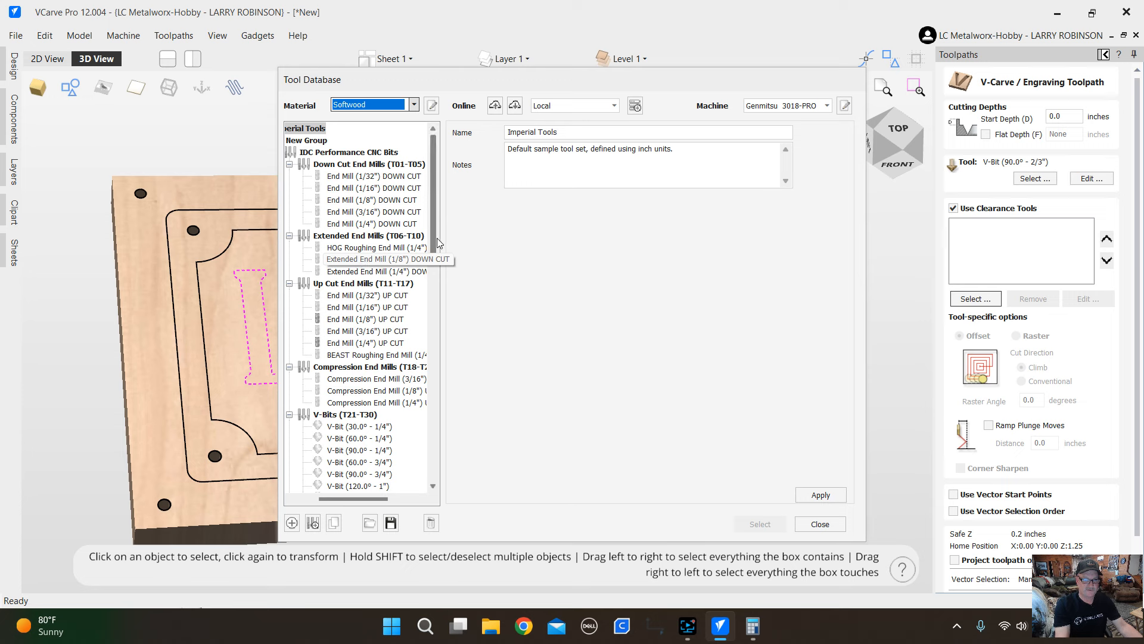
scroll(435, 262, down, 1)
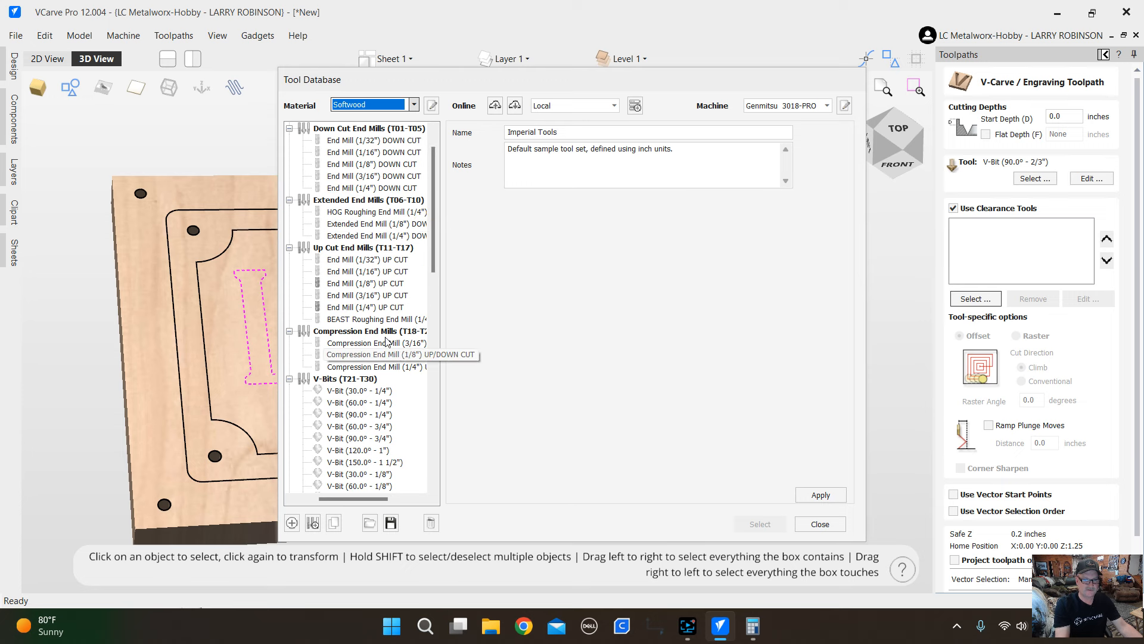
click(352, 283)
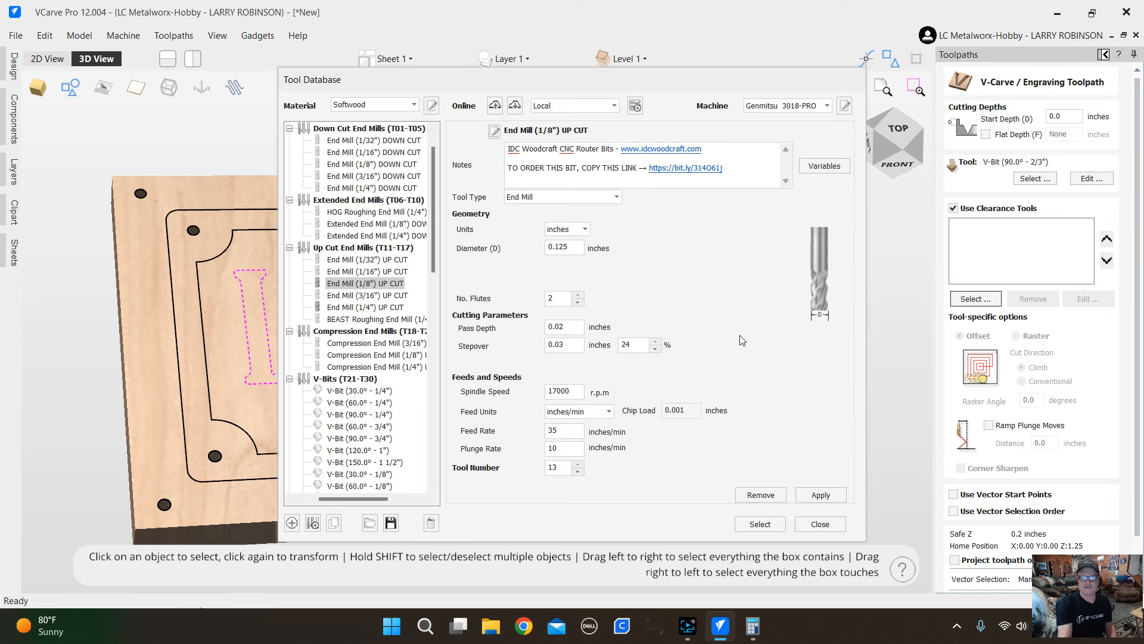
click(556, 248)
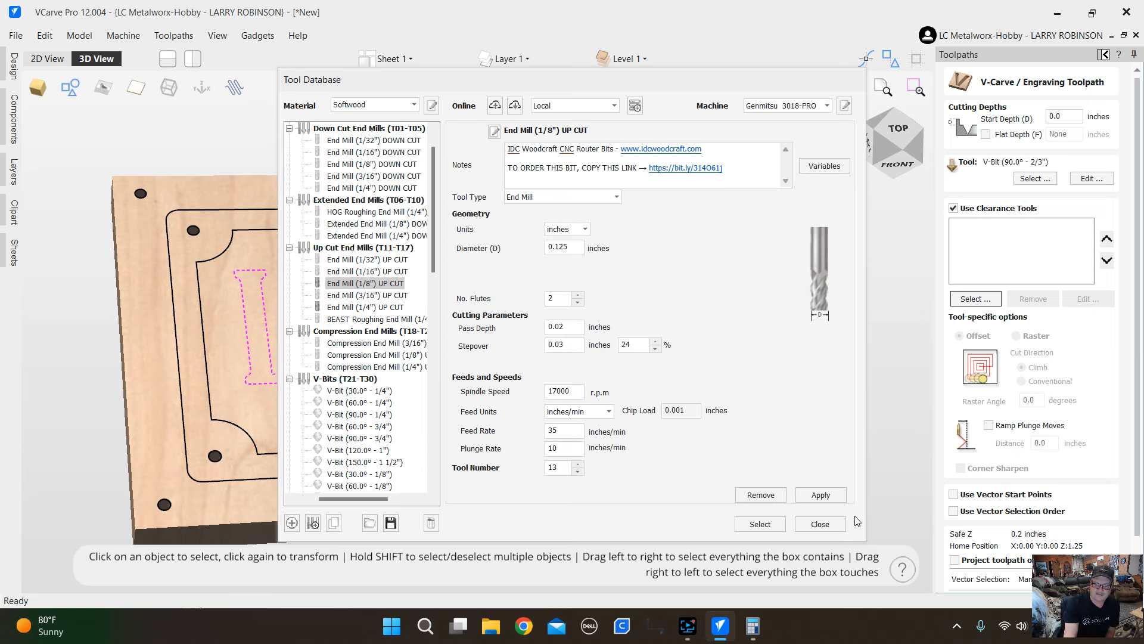
click(775, 528)
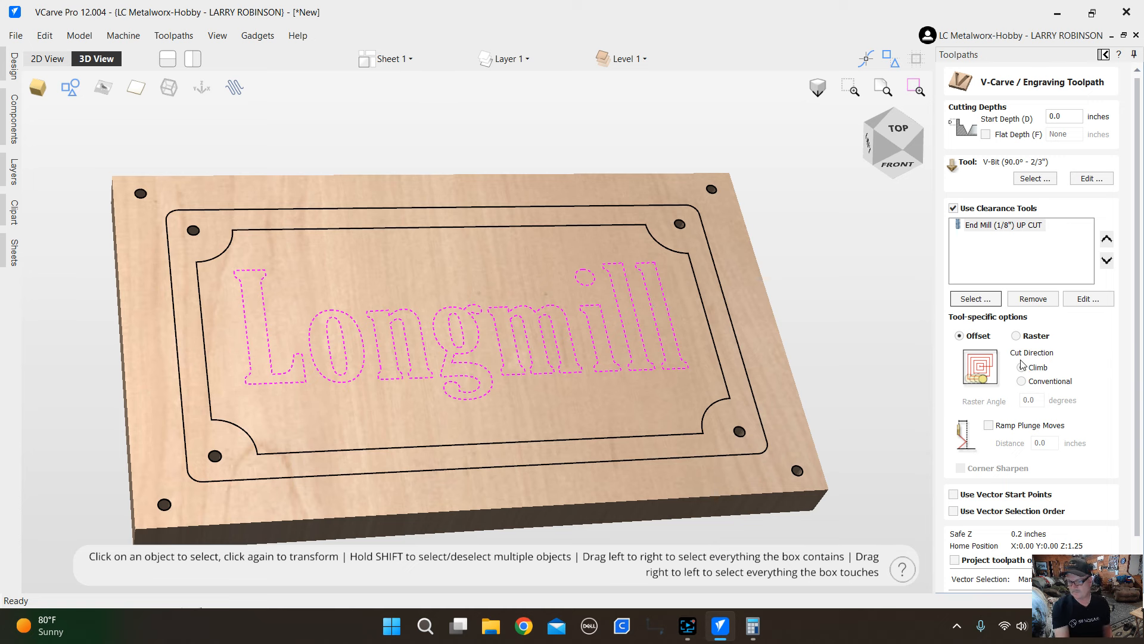
Enable ramp plunge moves for the clearance tool with a distance of .5 inches.
click(988, 425)
scroll(988, 424, down, 1)
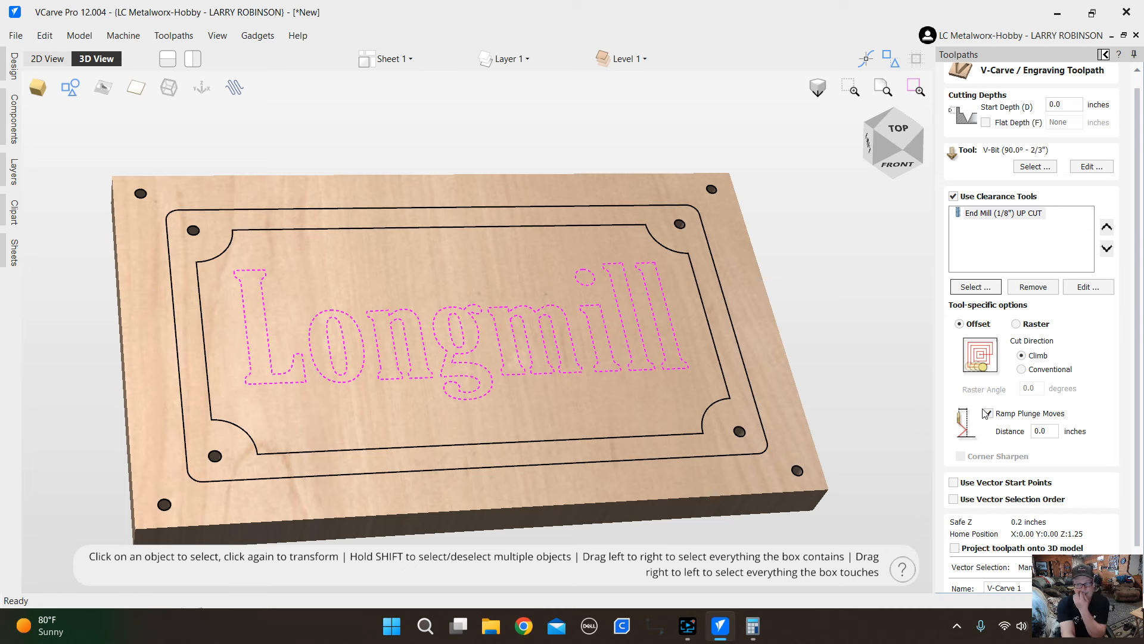
double_click(1051, 431)
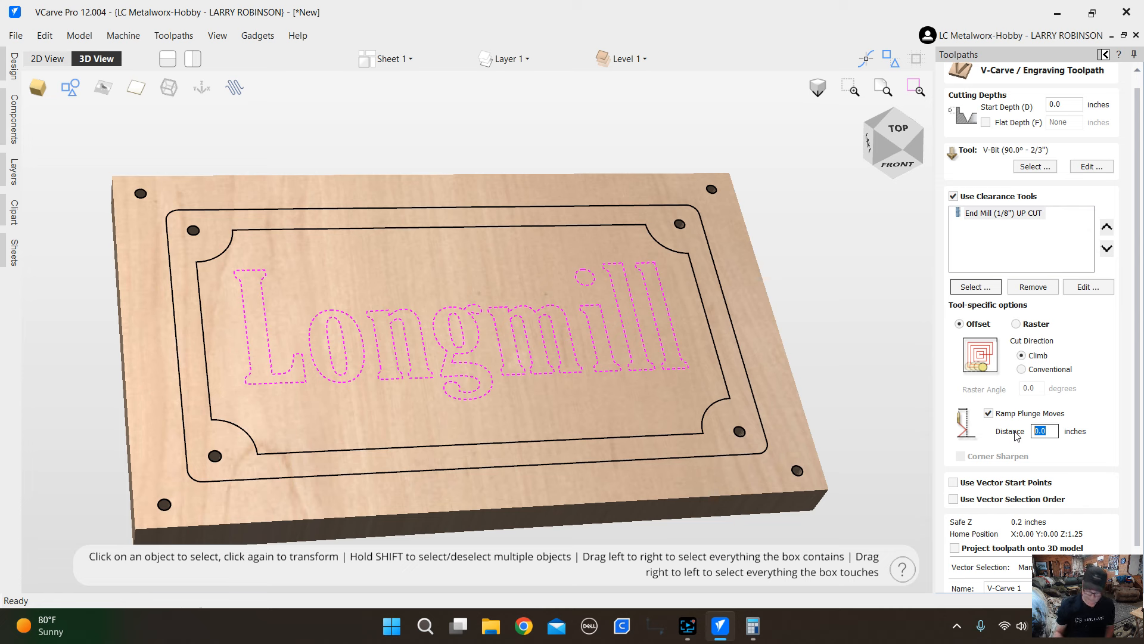
text(.5)
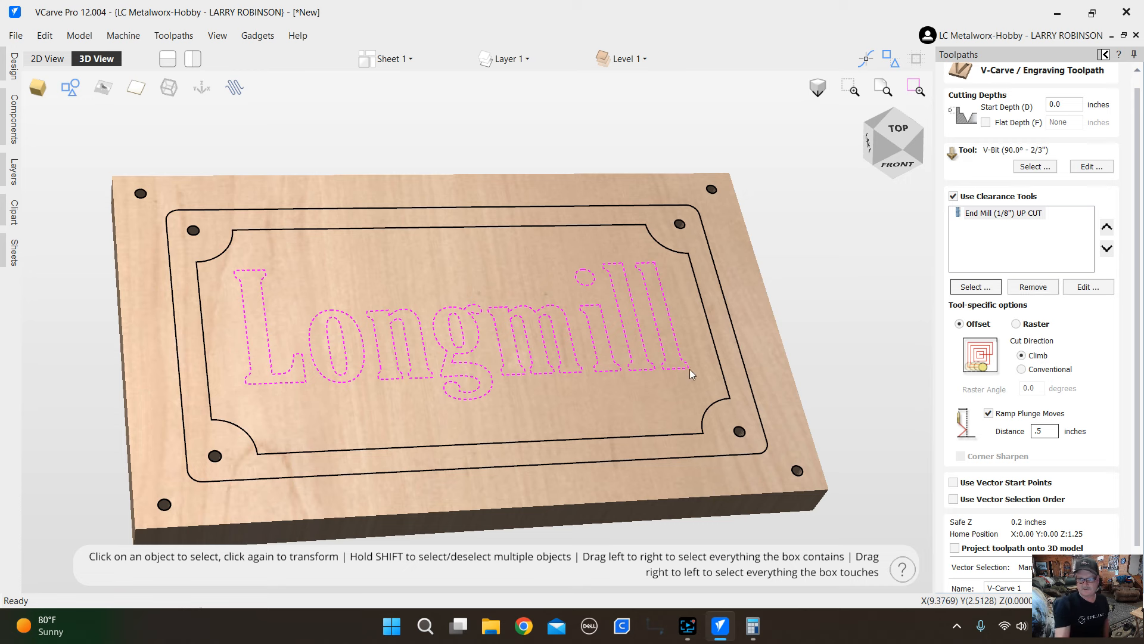
drag(1141, 278, 1139, 320)
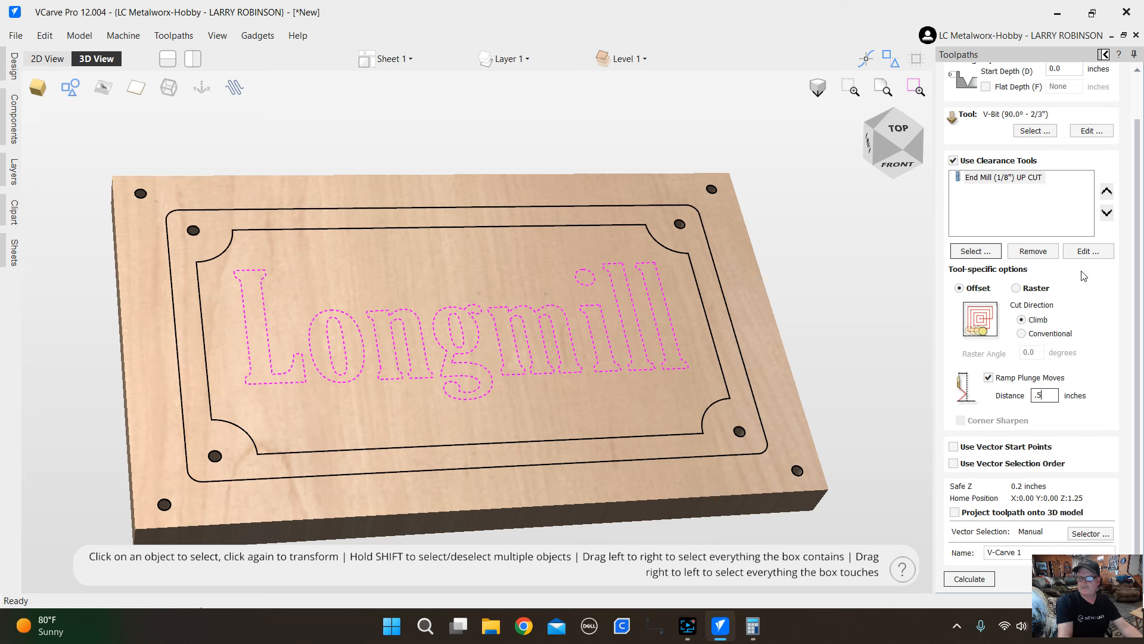
Name the V-Carve toolpath LongLetters and calculate it.
drag(1026, 553, 956, 553)
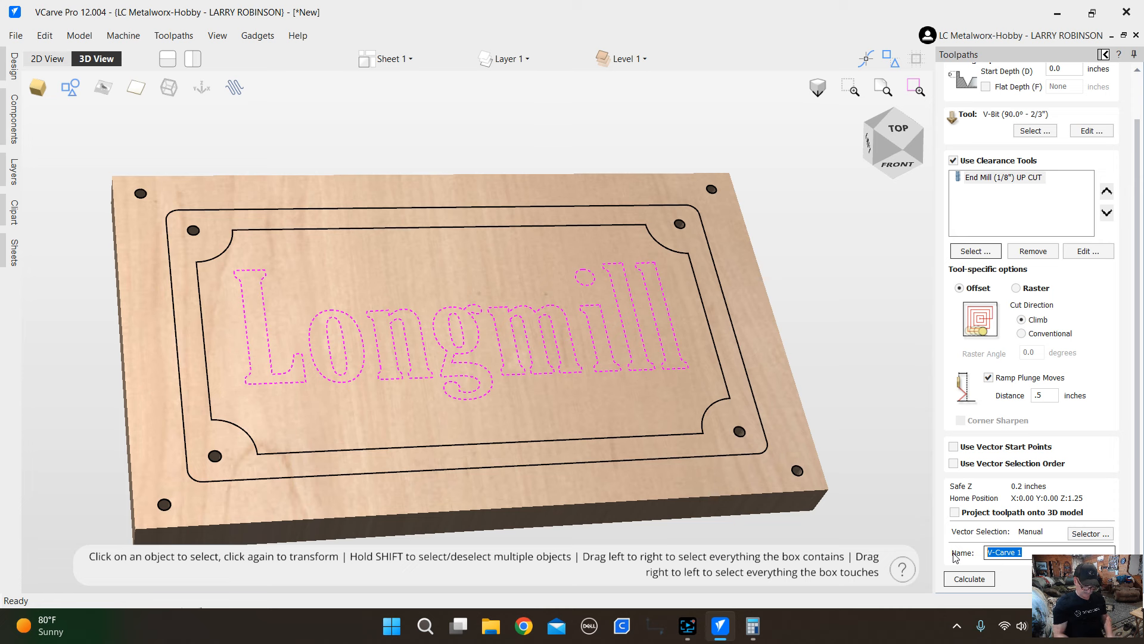
text(Letters)
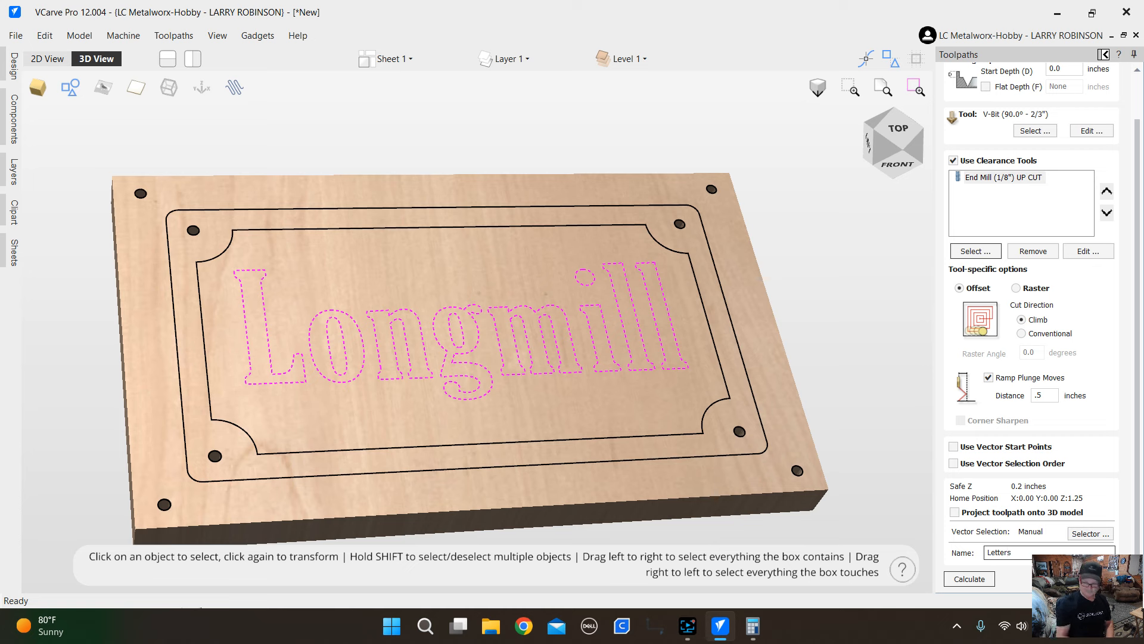
text(ong)
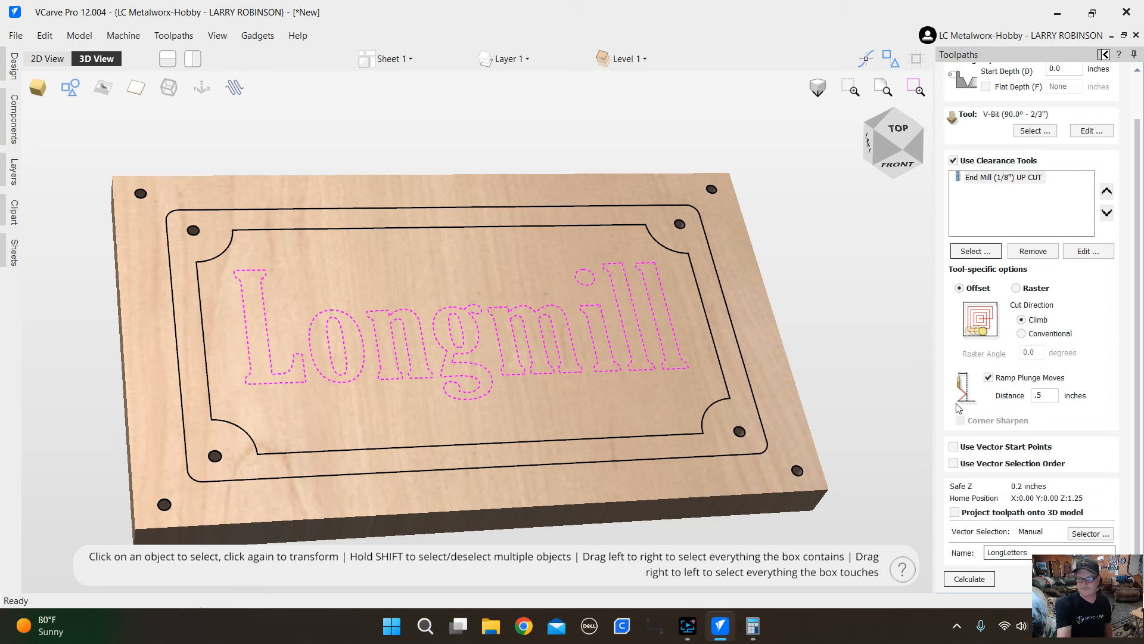
click(970, 578)
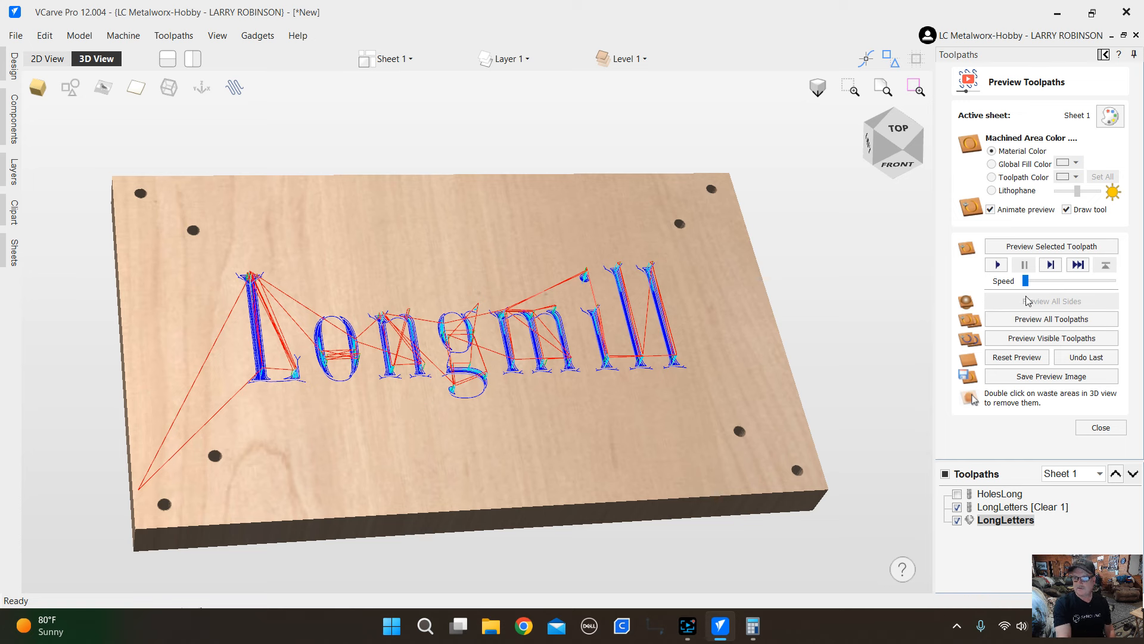
Preview the LongLetters V-Carve toolpath on its own, and reset the material preview.
click(1050, 247)
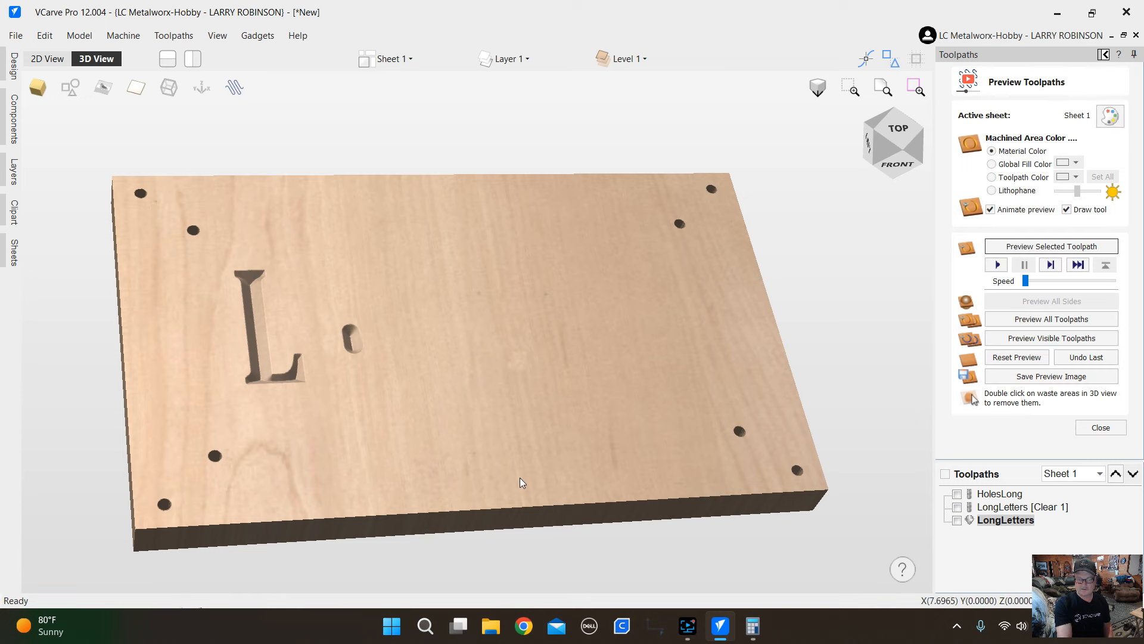
click(1017, 357)
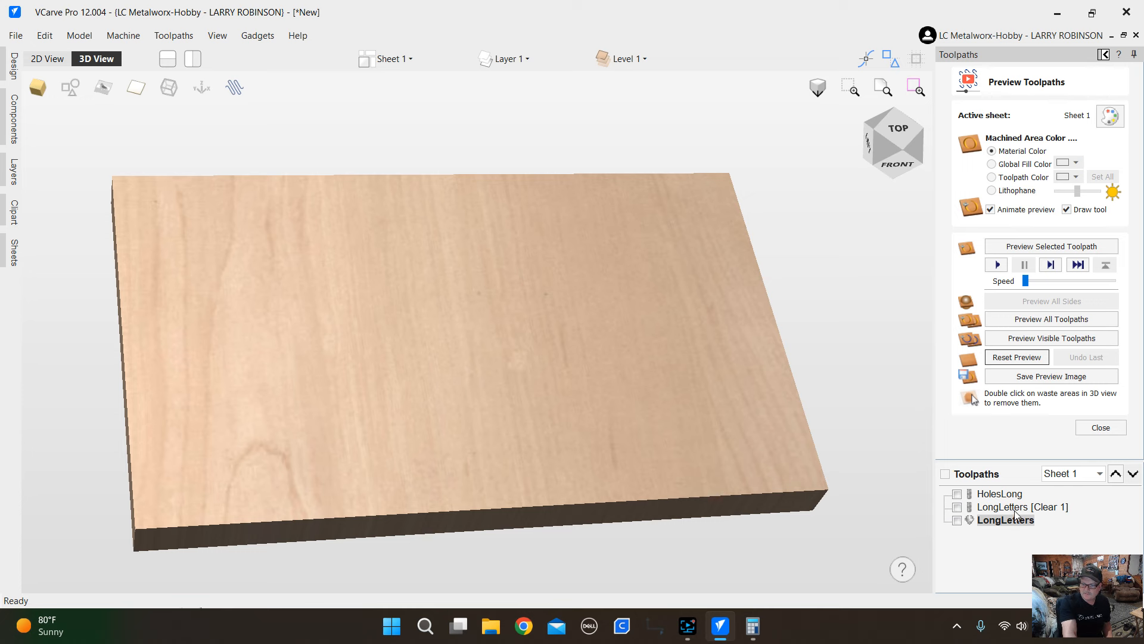
Show the LongLetters [Clear 1] and LongLetters toolpaths and simulate just these visible toolpaths at an increased preview speed.
mouse_move(1002, 514)
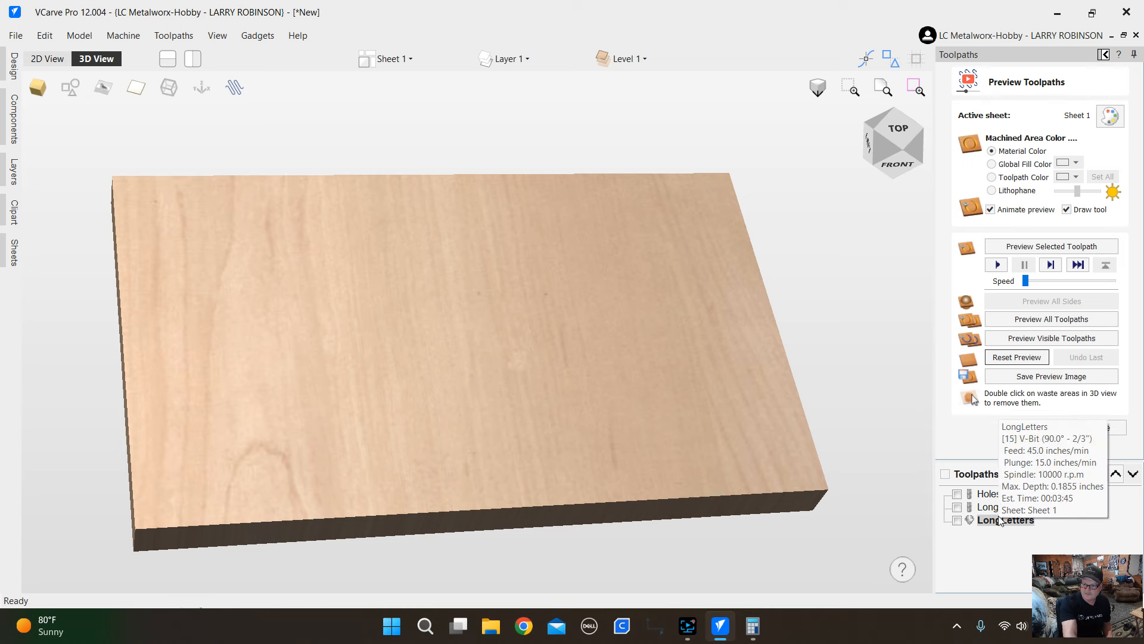
click(1003, 507)
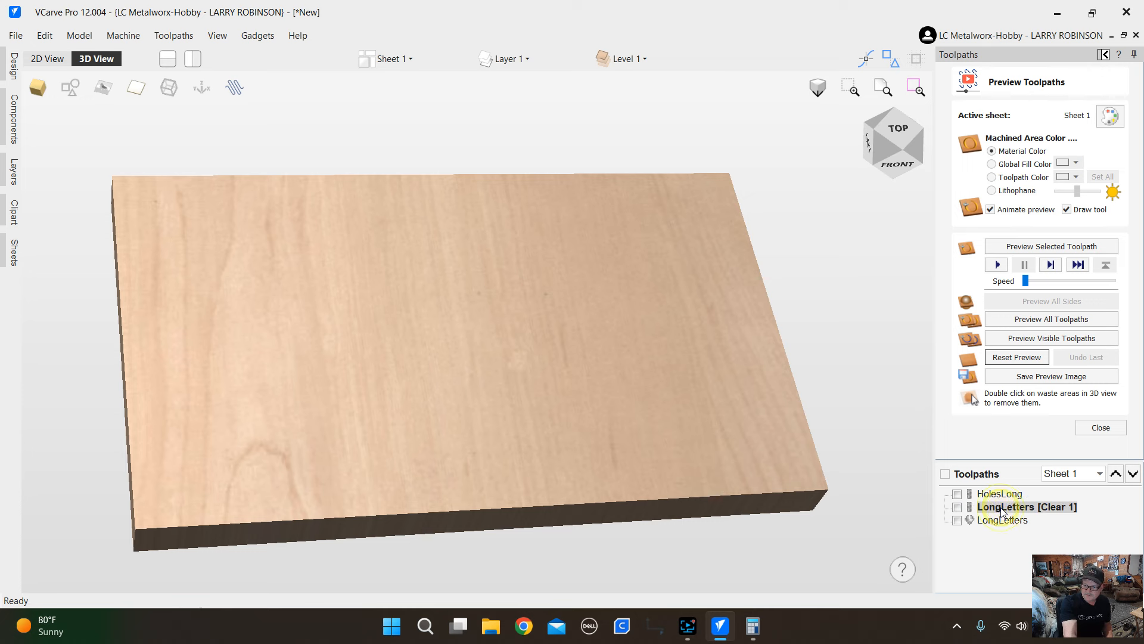
click(957, 508)
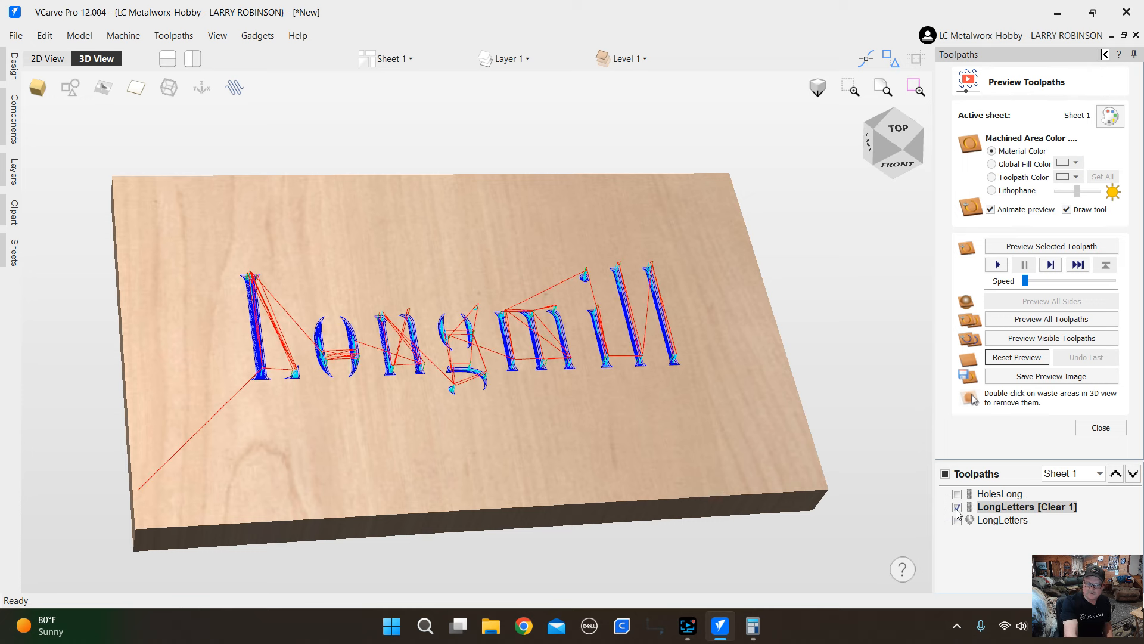
click(957, 521)
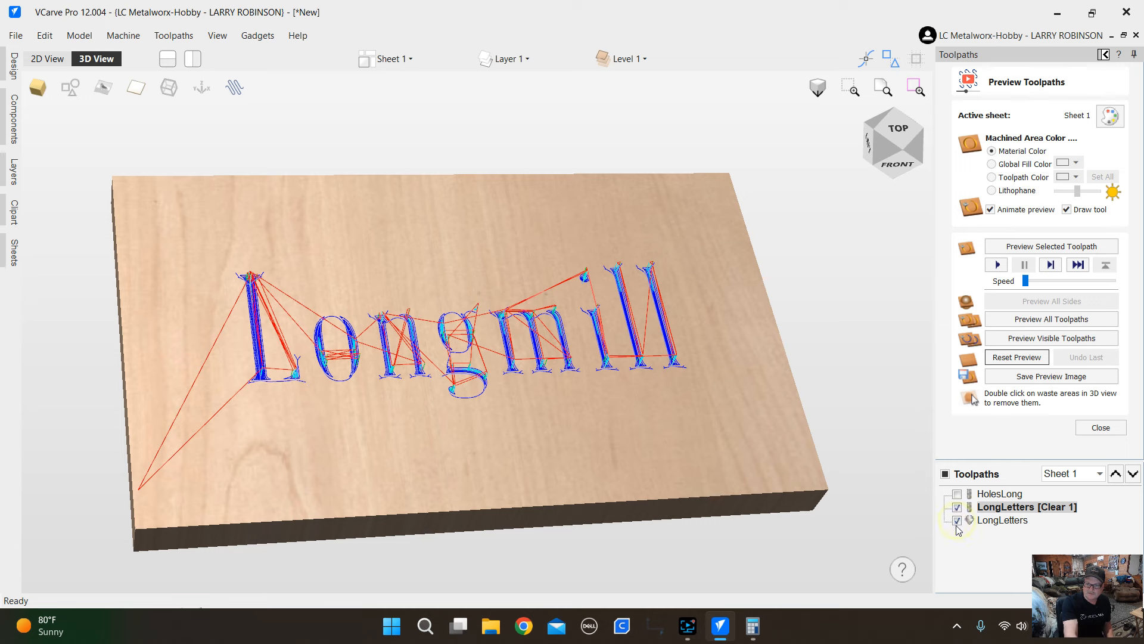
click(1043, 339)
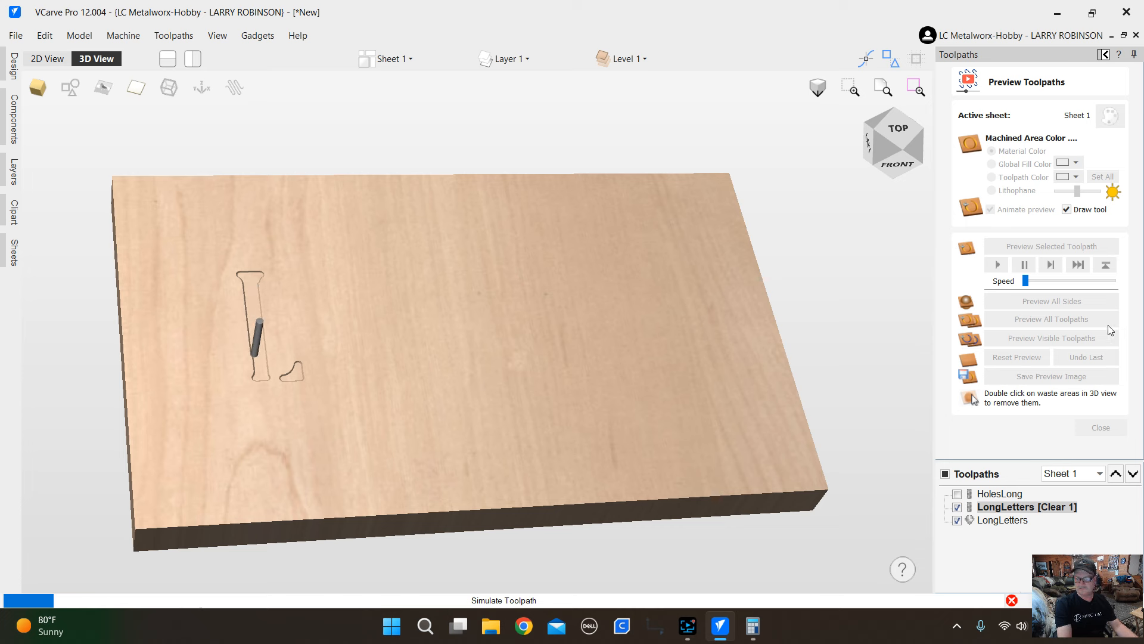
drag(1026, 281, 1074, 281)
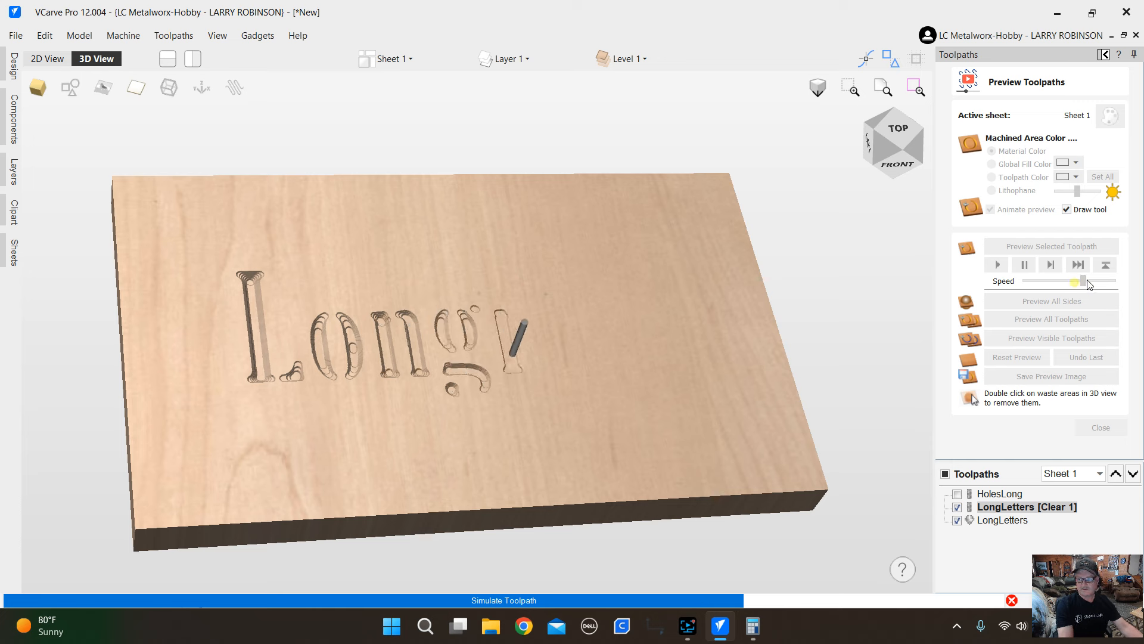
drag(1076, 282, 1094, 279)
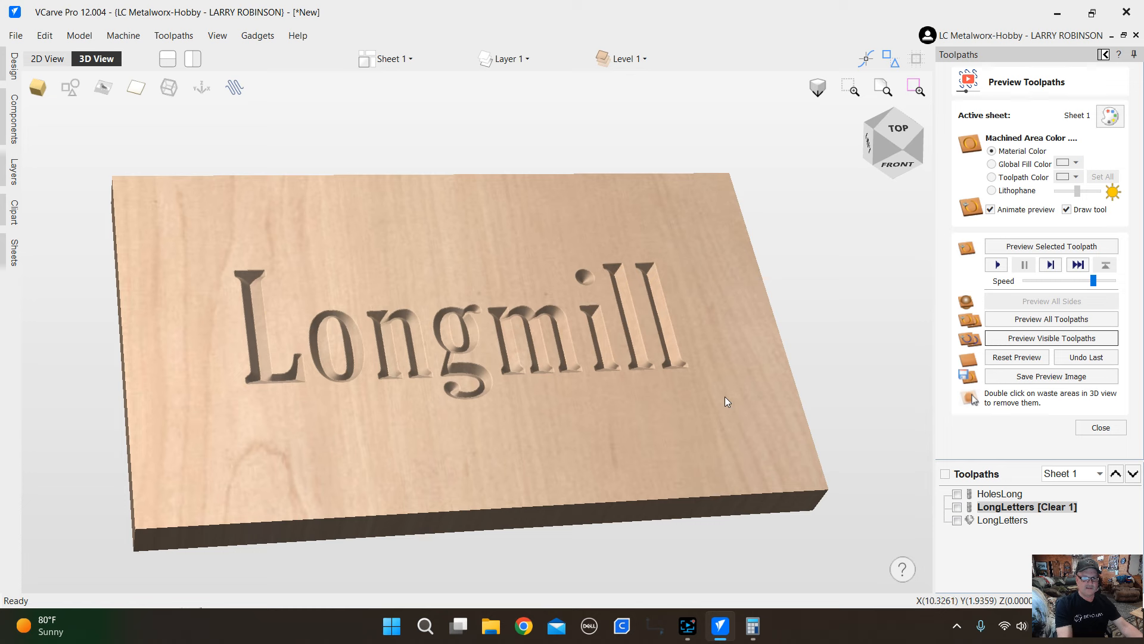
scroll(463, 388, up, 3)
scroll(465, 390, down, 4)
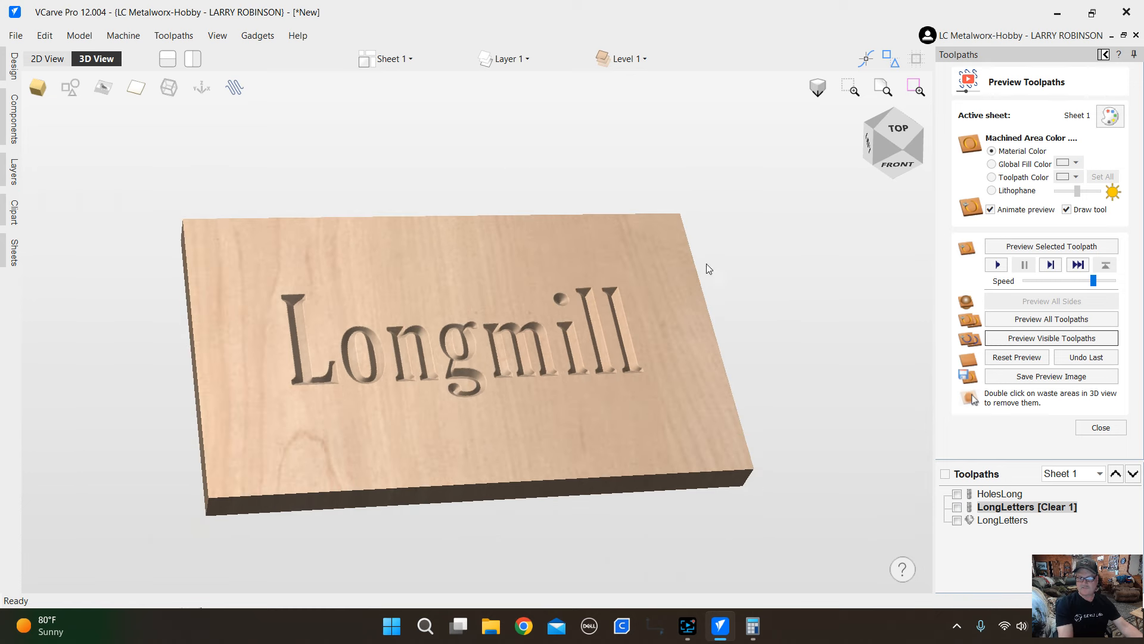
Simulate the HolesLong toolpath on top of the carved lettering and close the toolpath preview.
click(957, 494)
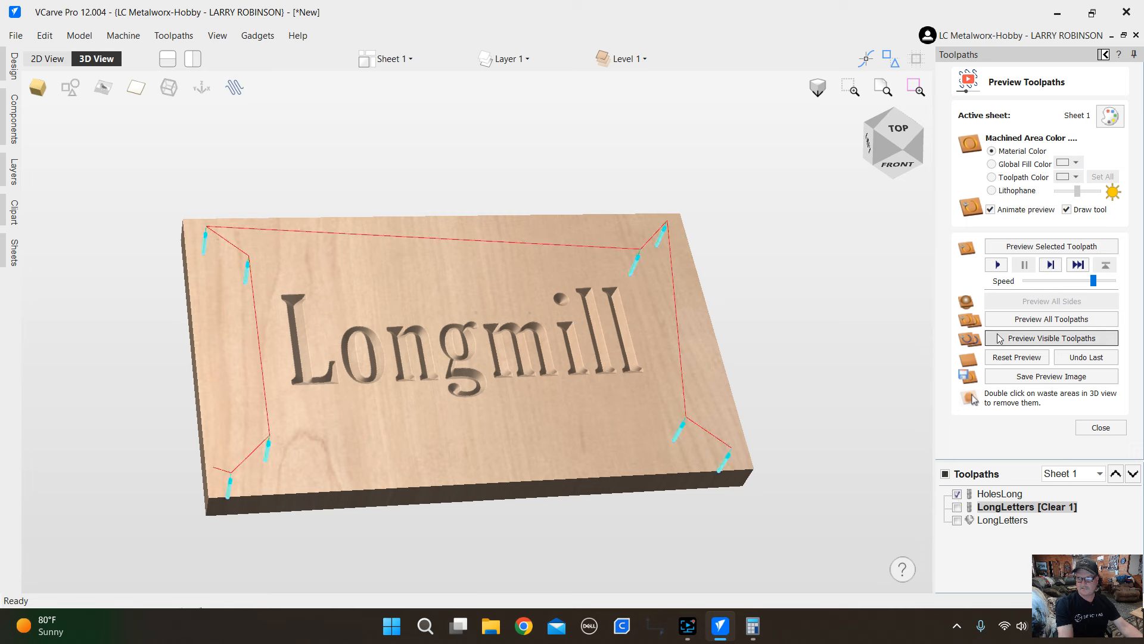
click(1038, 340)
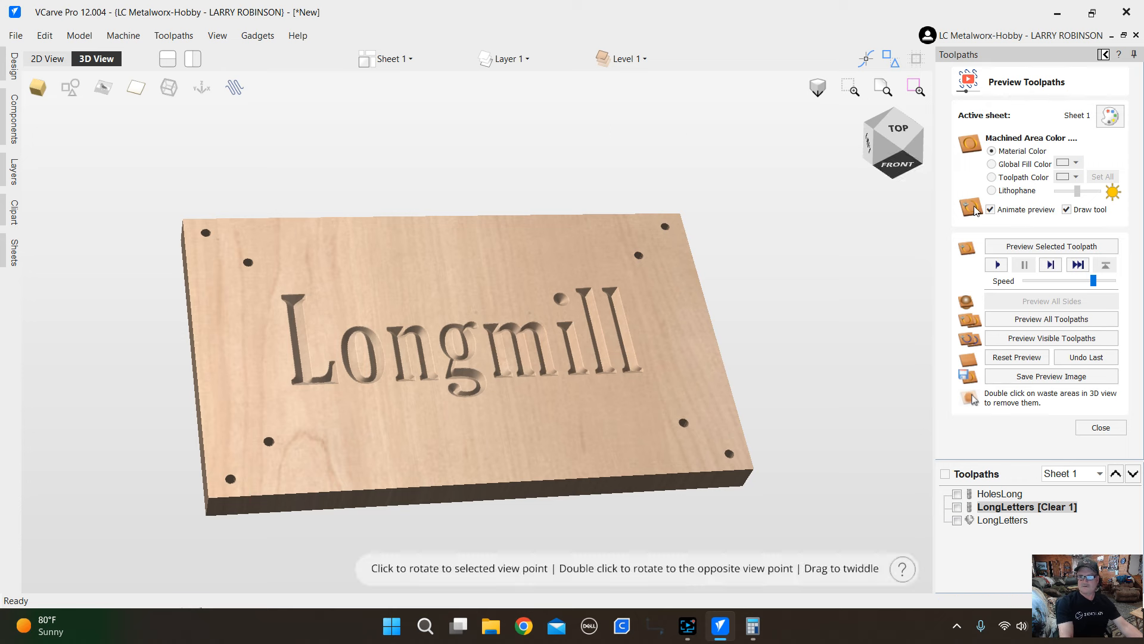
click(1111, 427)
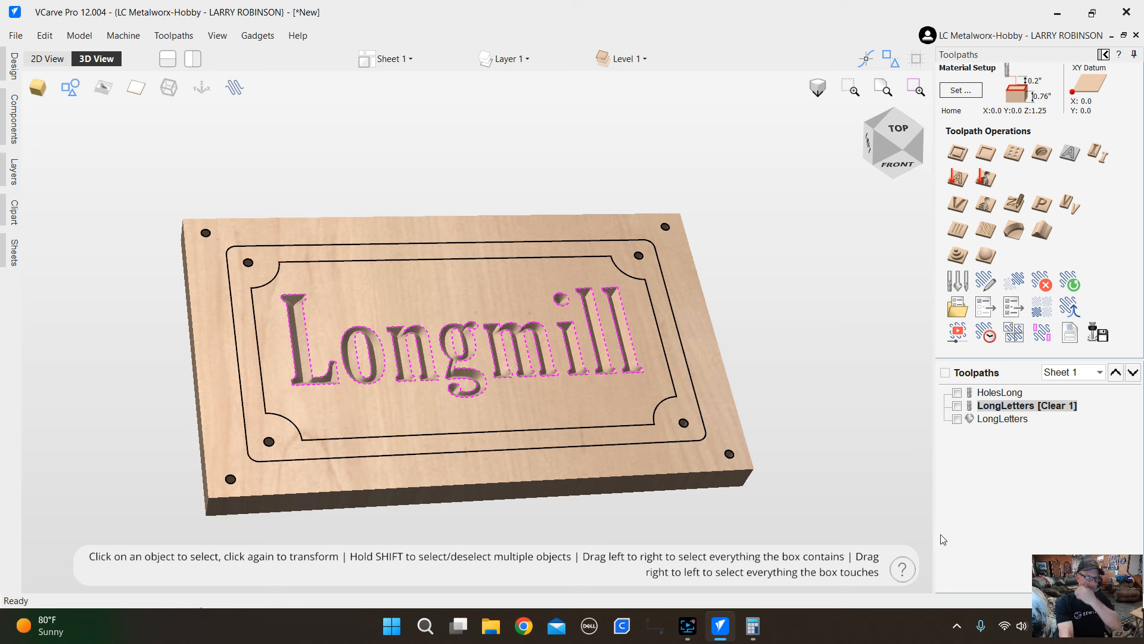
Start a Pocket toolpath on the two border outlines around the lettering, with a cut depth of .38 inches.
click(814, 298)
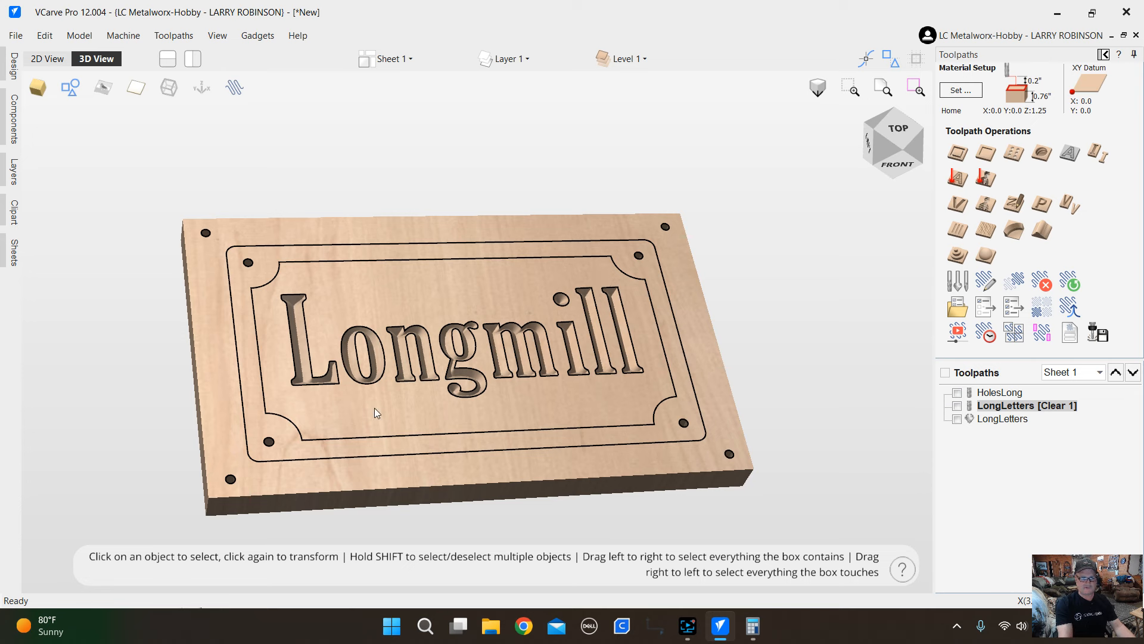
click(380, 262)
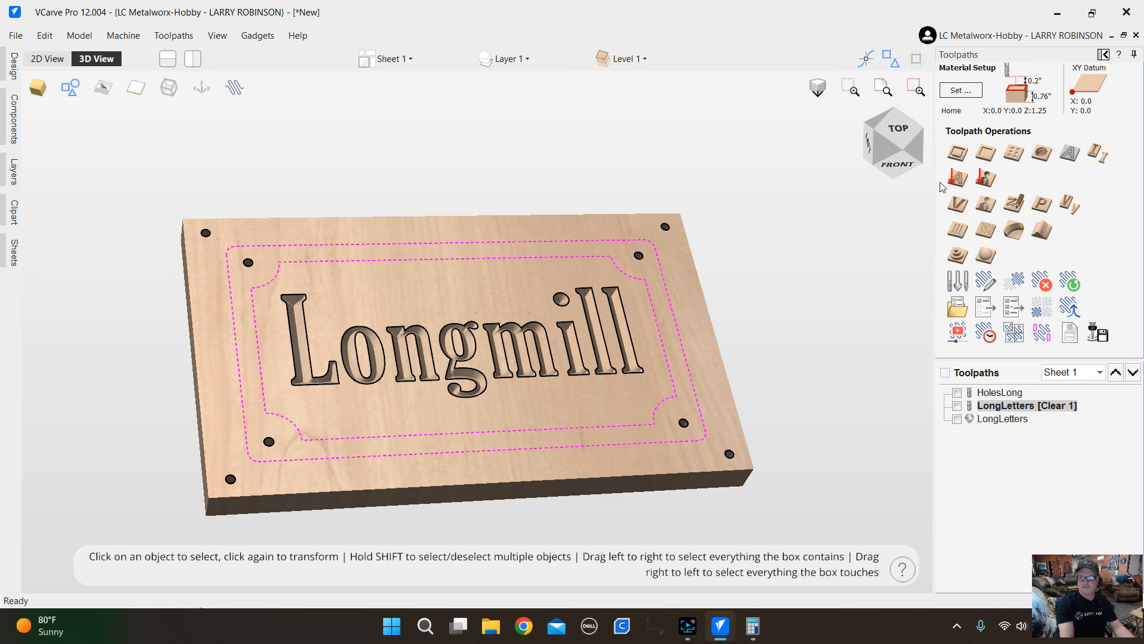
click(988, 155)
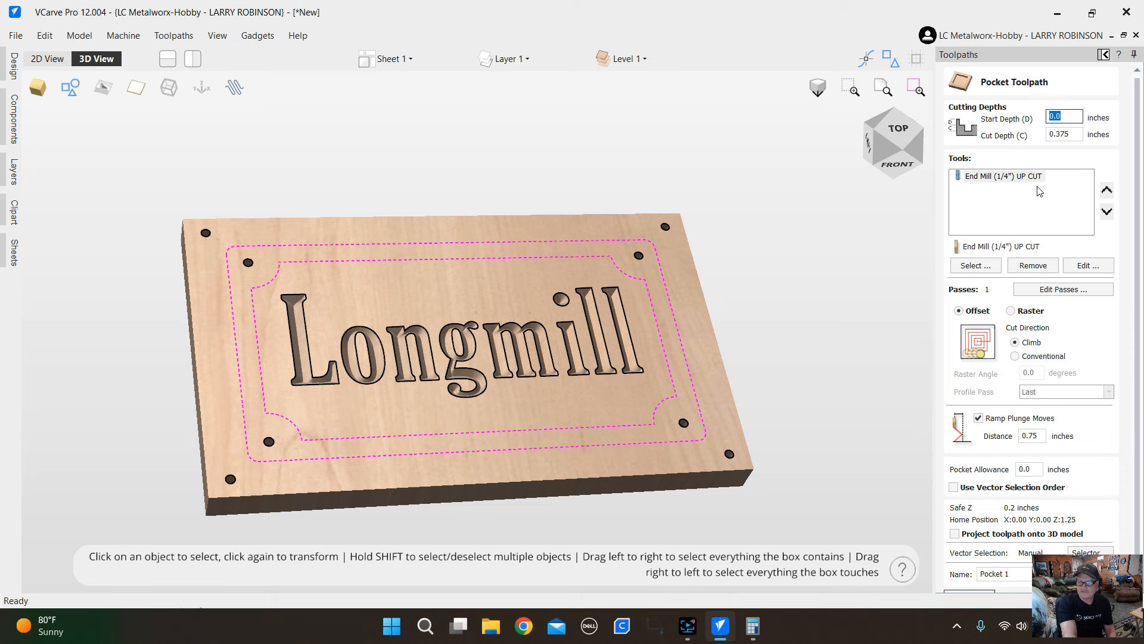
click(1074, 134)
text(.38)
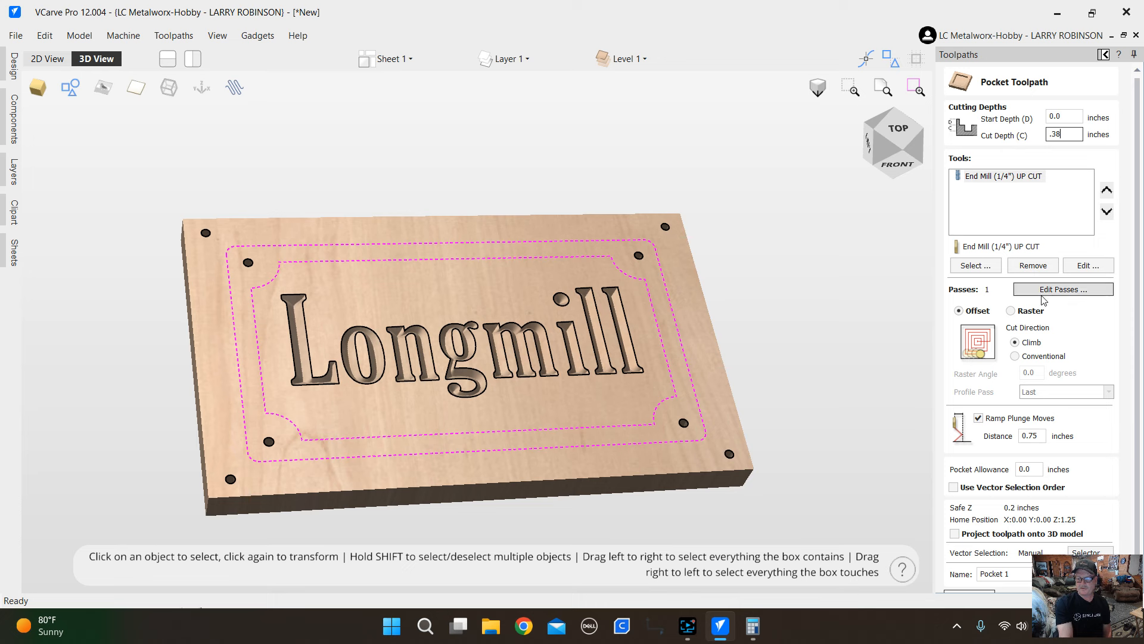
Set the pocket's End Mill (1/4") UP CUT to a pass depth of .125 inches and a spindle speed of 15000 r.p.m.
click(1067, 213)
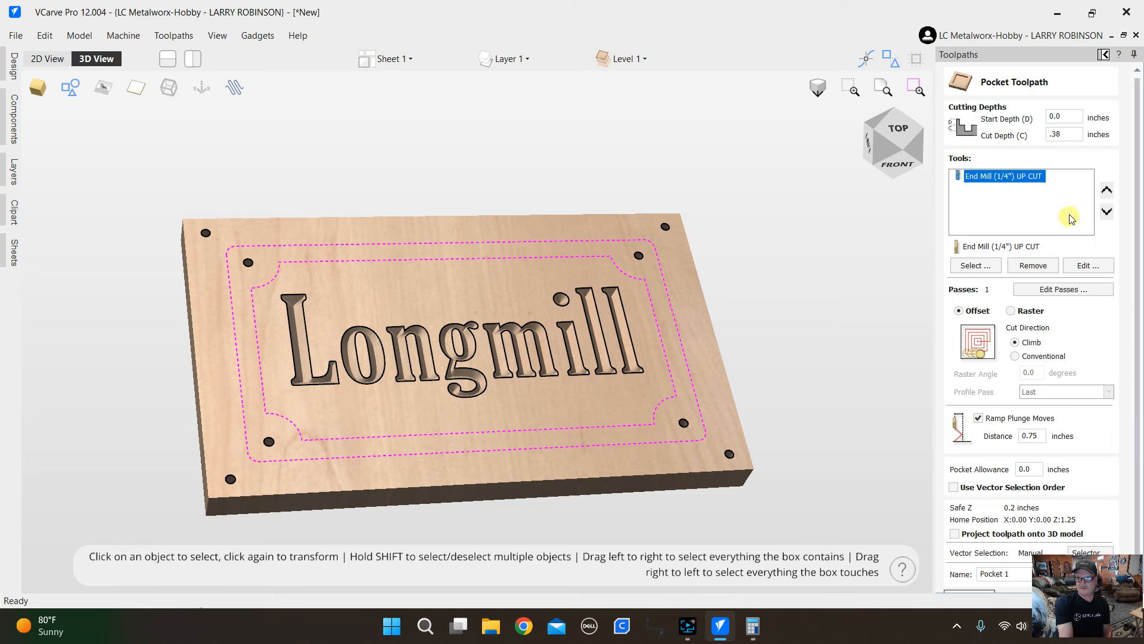
double_click(1020, 176)
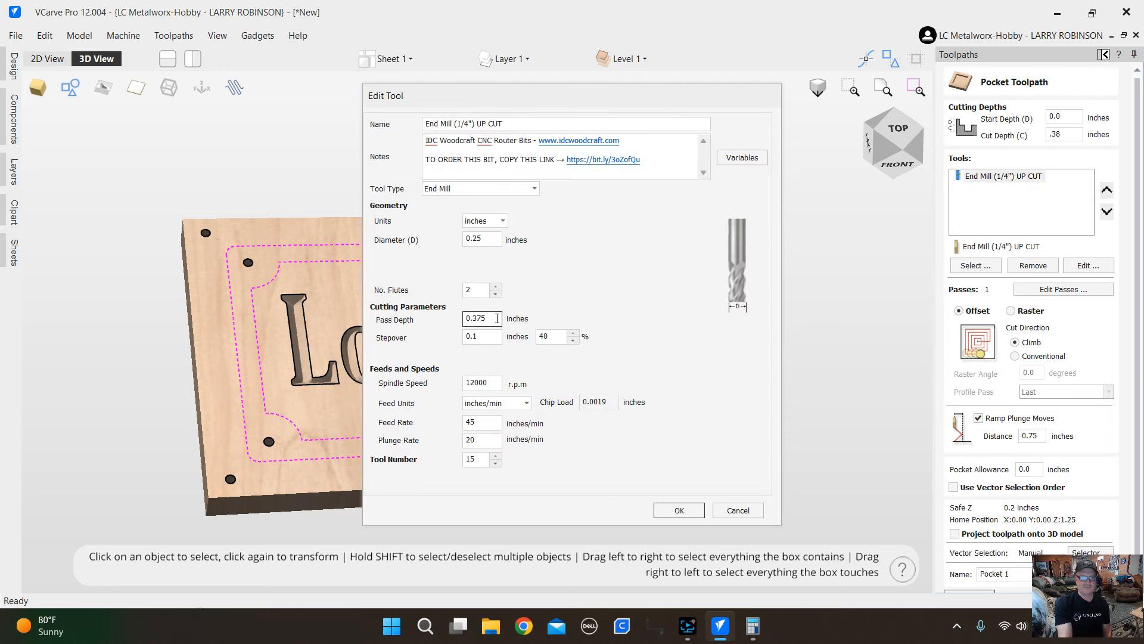
drag(495, 318, 465, 319)
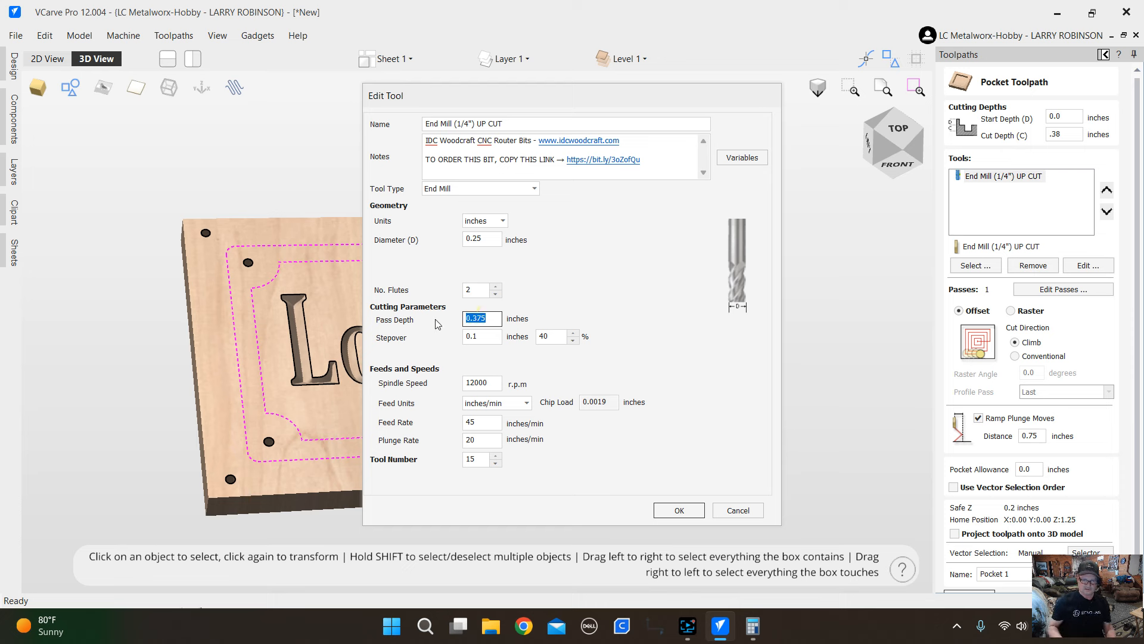
text(.125)
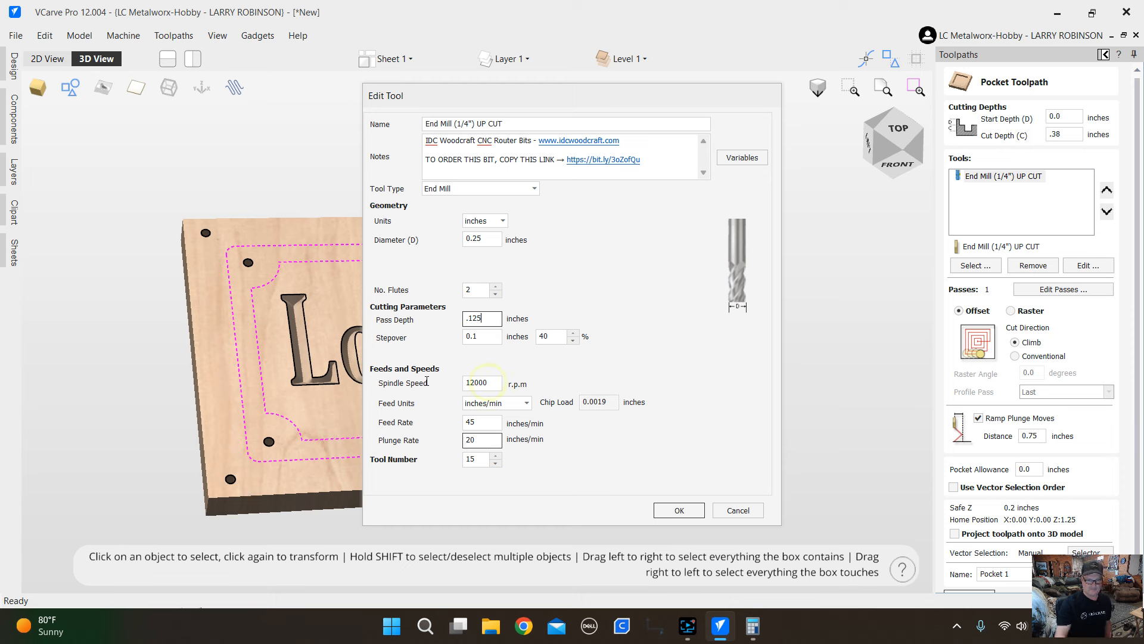
click(490, 381)
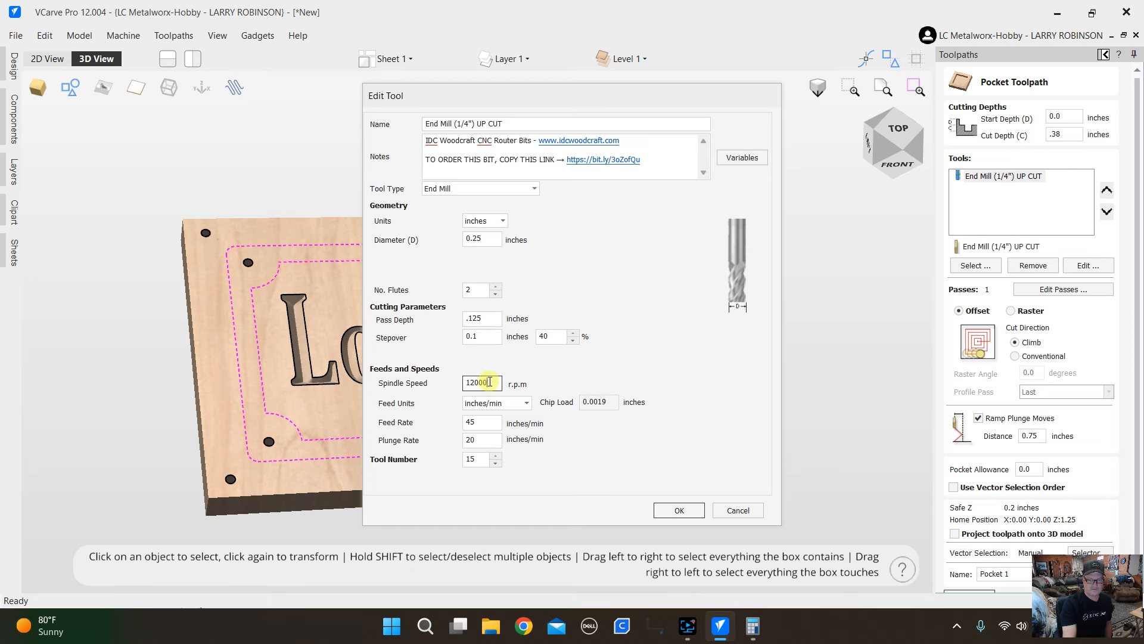
drag(490, 382, 457, 387)
text(1)
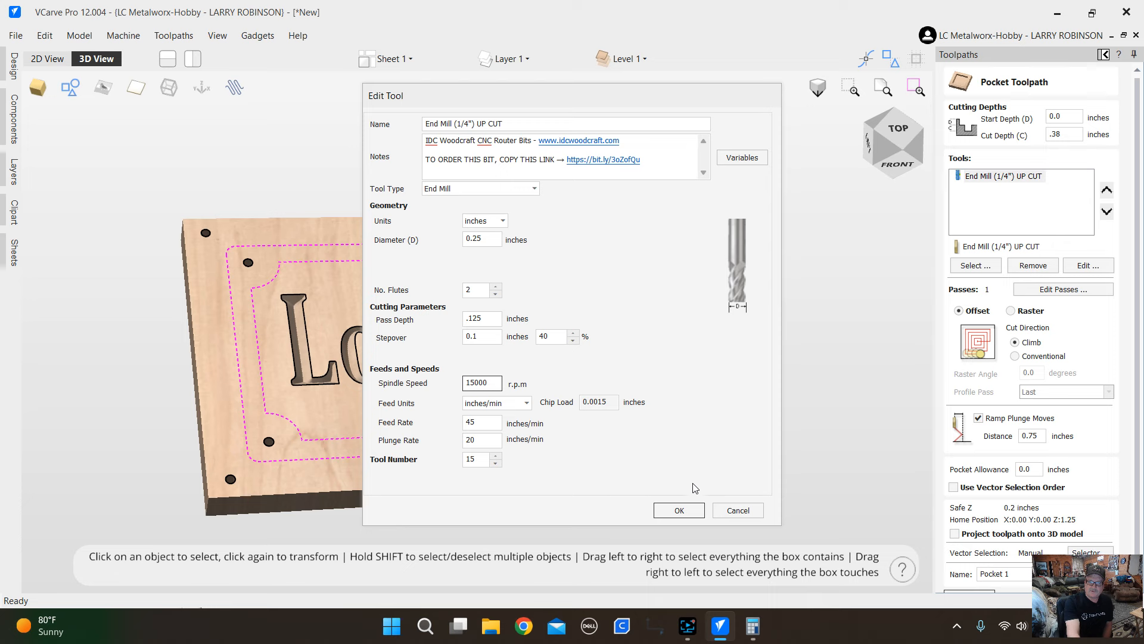
click(693, 513)
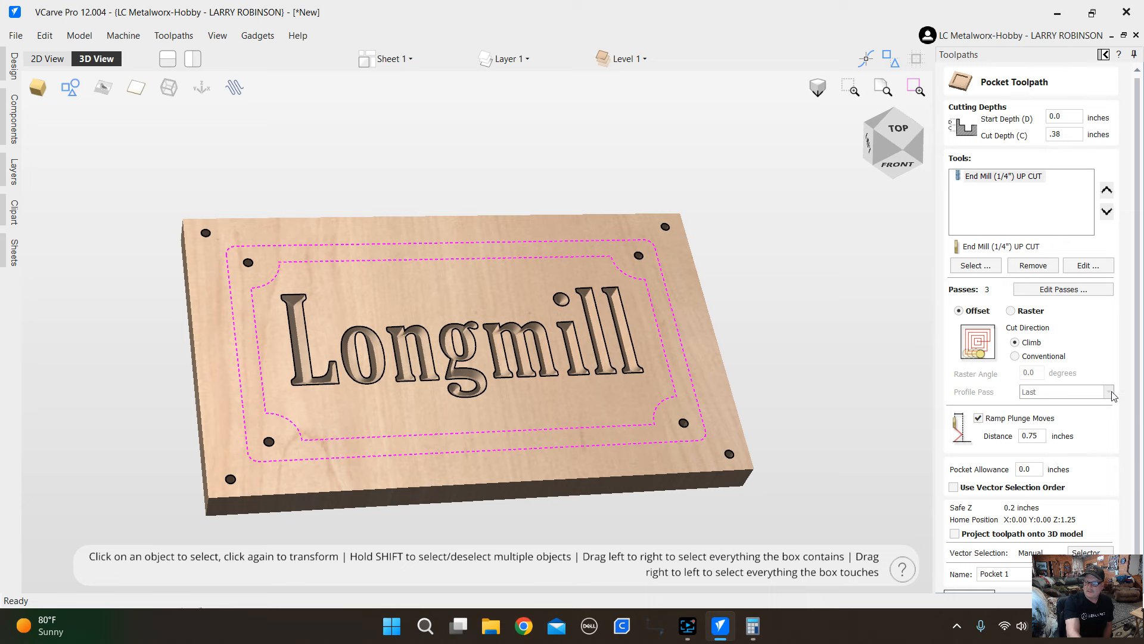
Name the pocket toolpath LongPocket and calculate it.
scroll(1137, 346, down, 1)
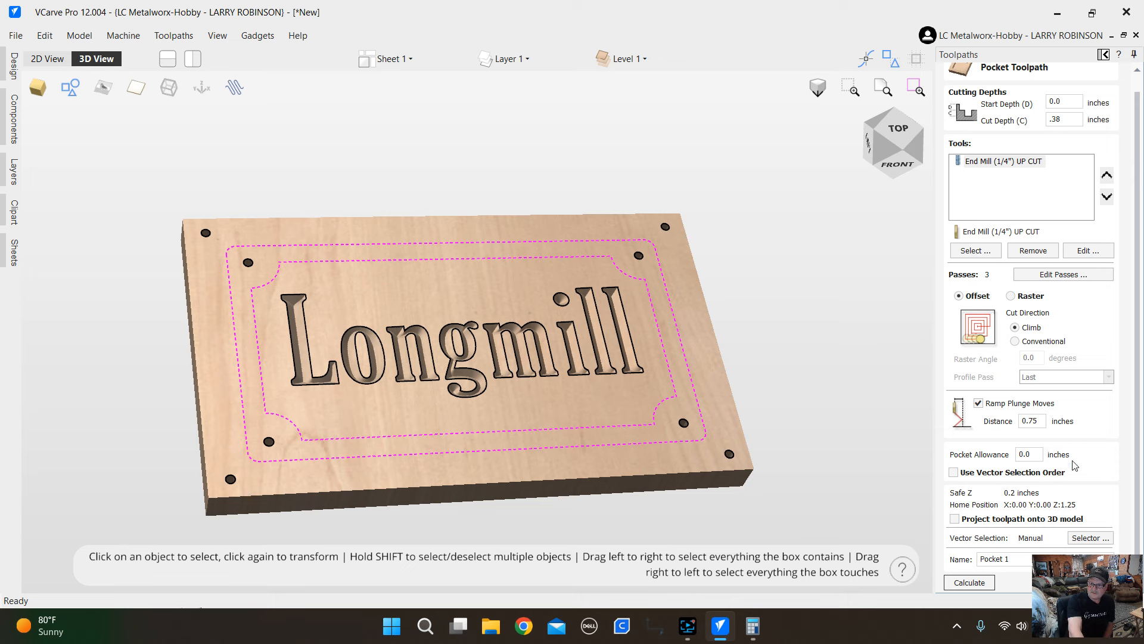
double_click(1017, 557)
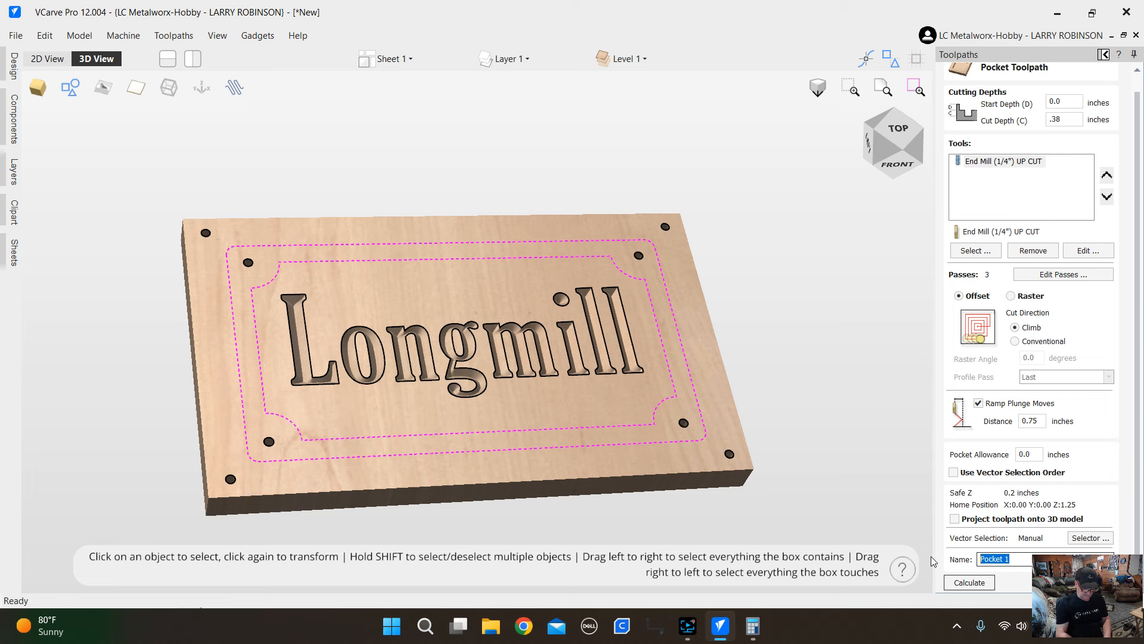
text(Long)
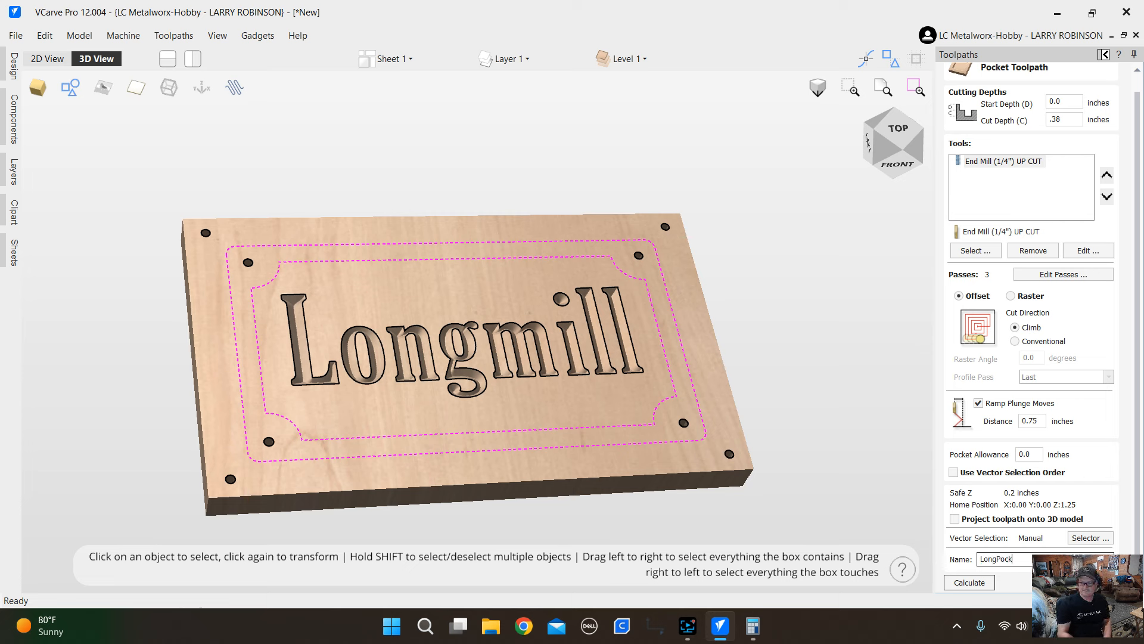
click(983, 585)
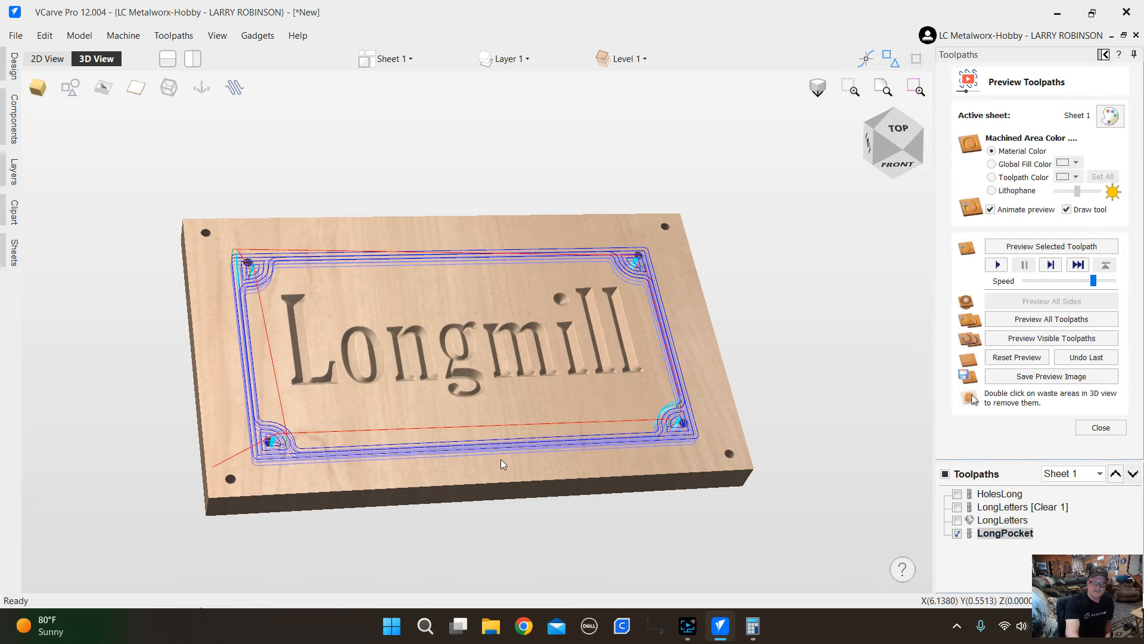
Reduce the preview speed to the minimum and simulate all toolpaths in an angled view of the sign.
drag(499, 466, 566, 456)
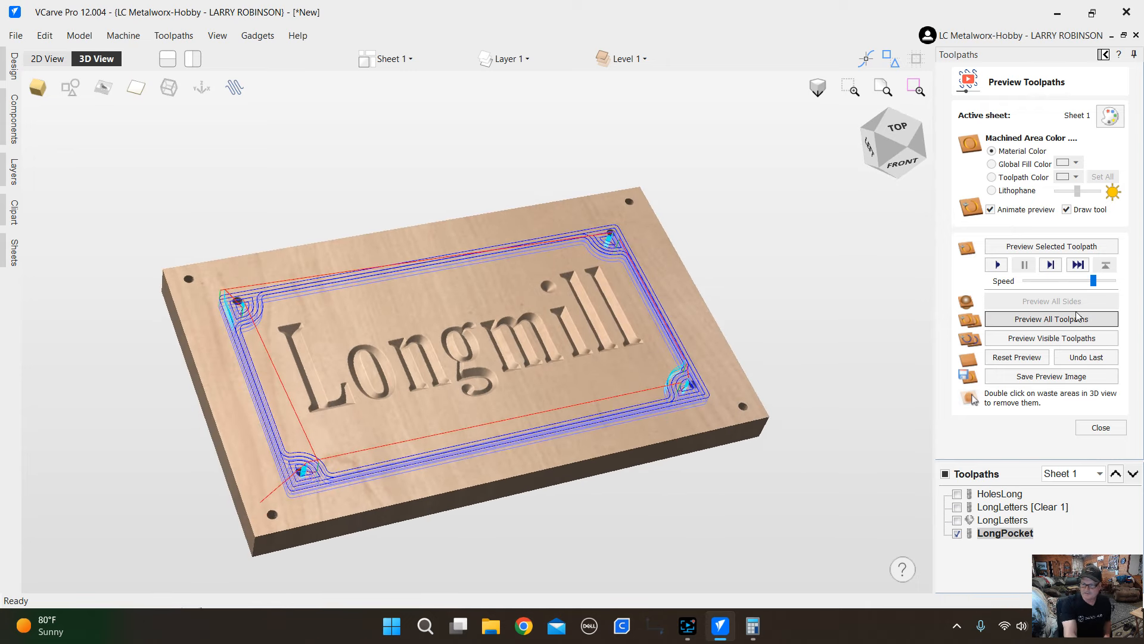
drag(1095, 280, 1025, 281)
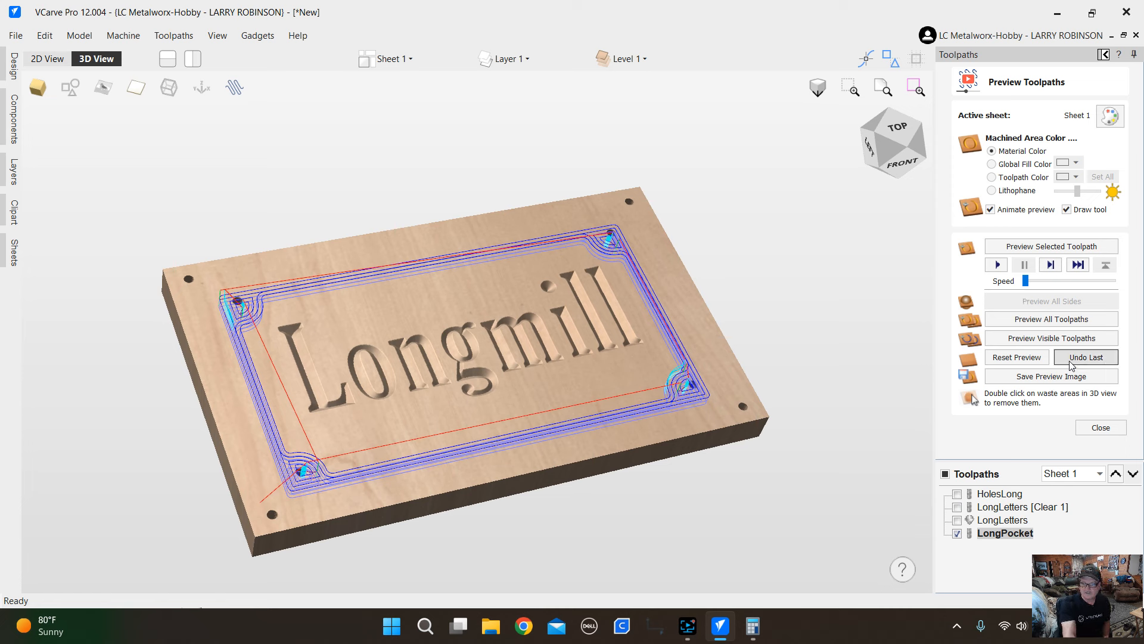
click(1050, 320)
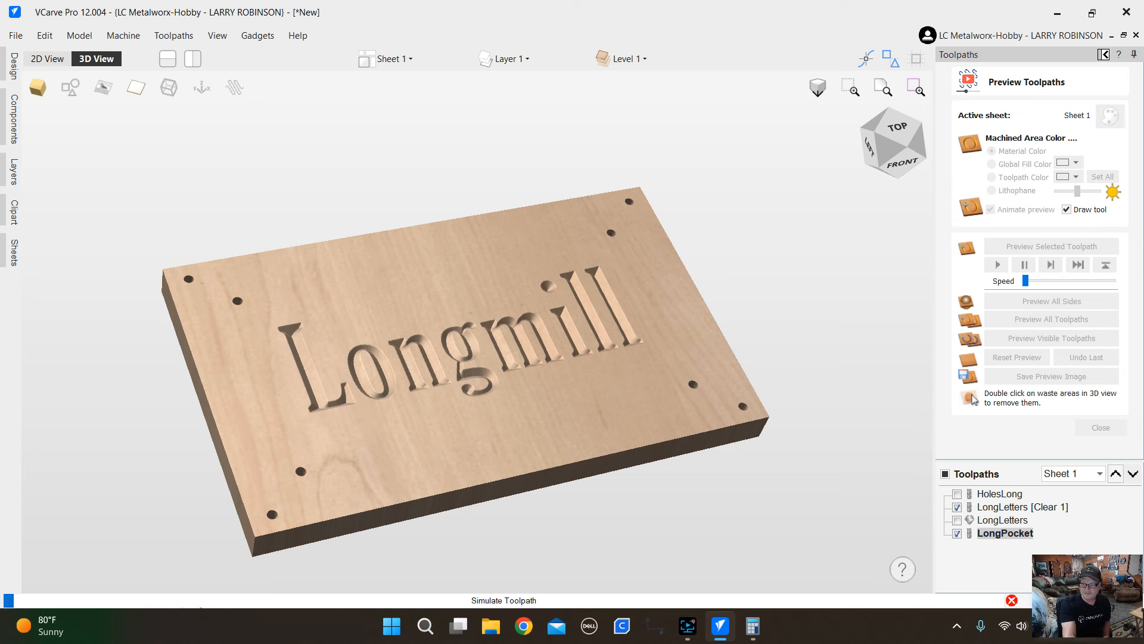
Stop the running simulation and preview only the LongPocket toolpath, raising the preview speed to about the middle of its range.
click(1013, 601)
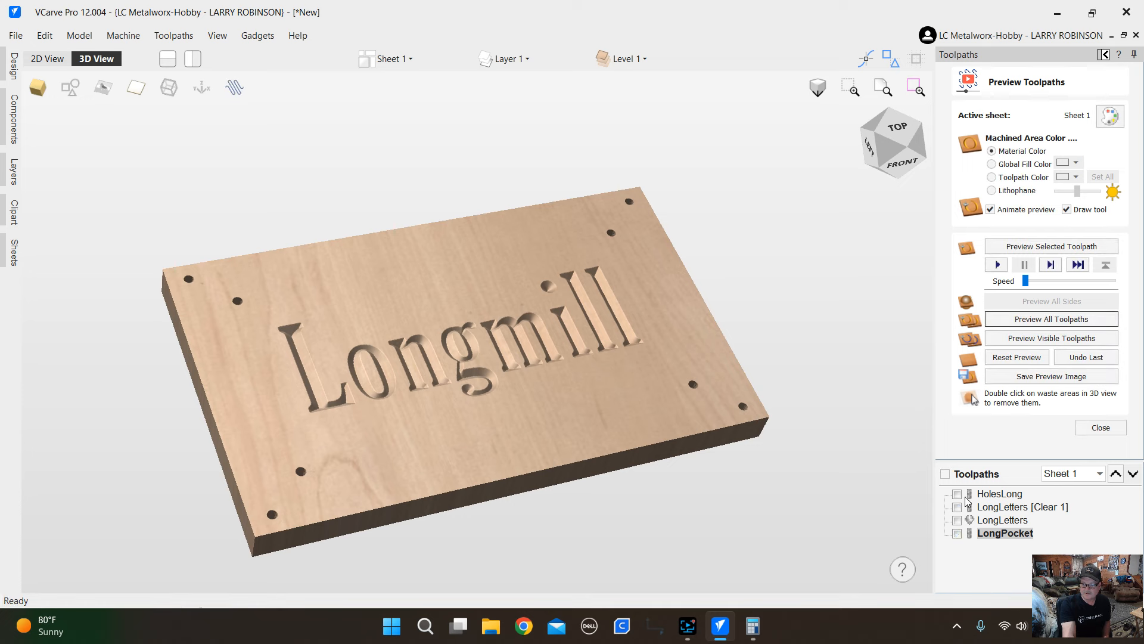
click(958, 533)
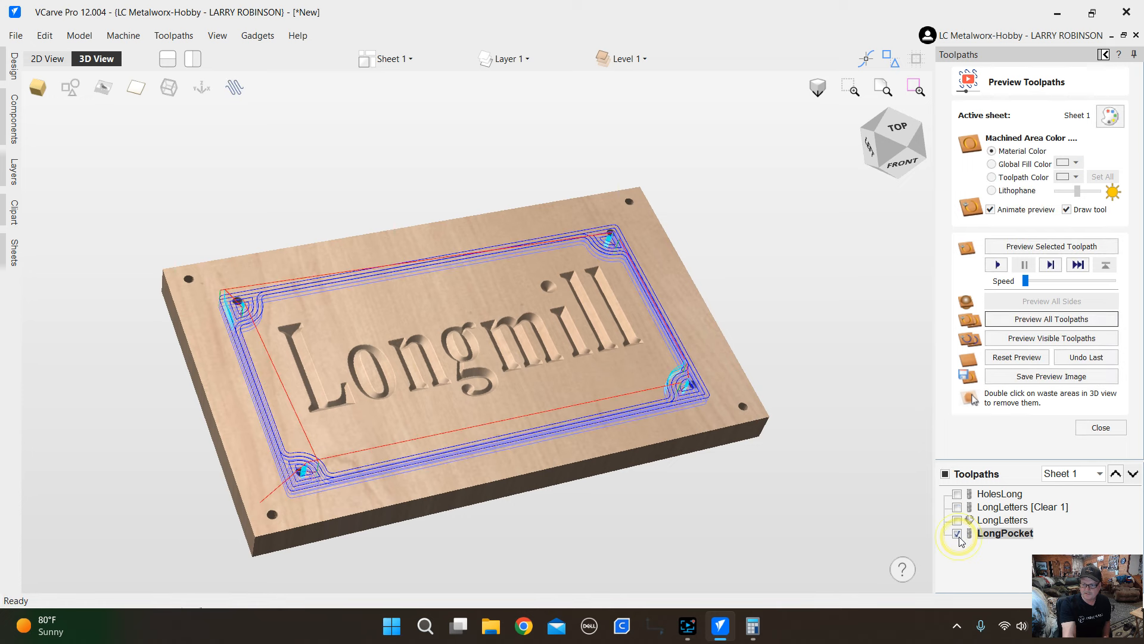
click(1045, 339)
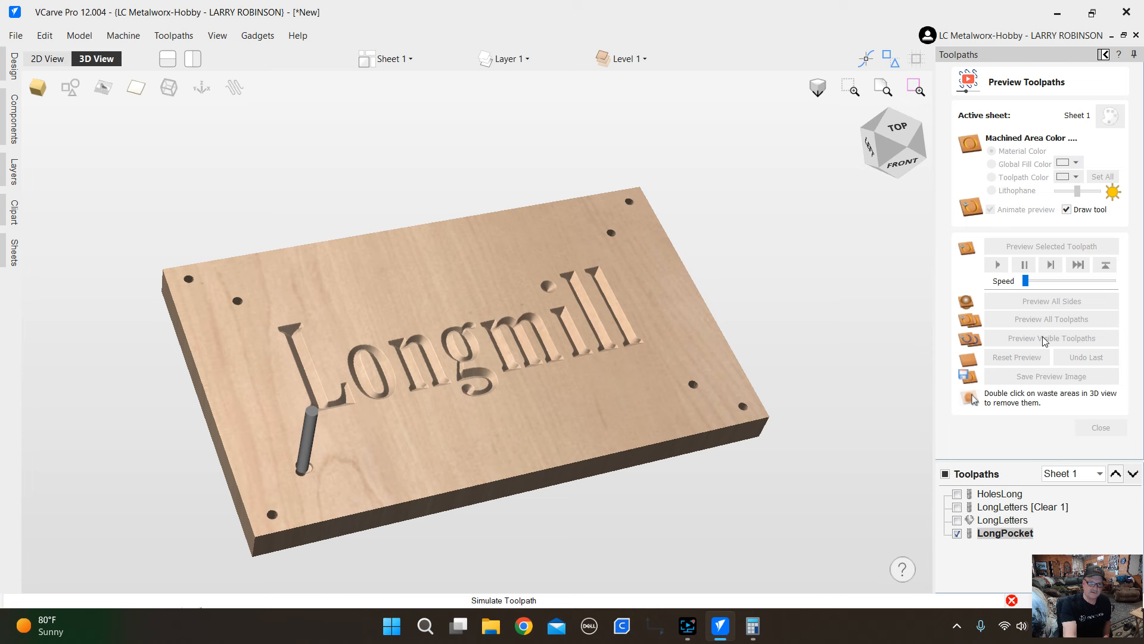
drag(1026, 281, 1050, 284)
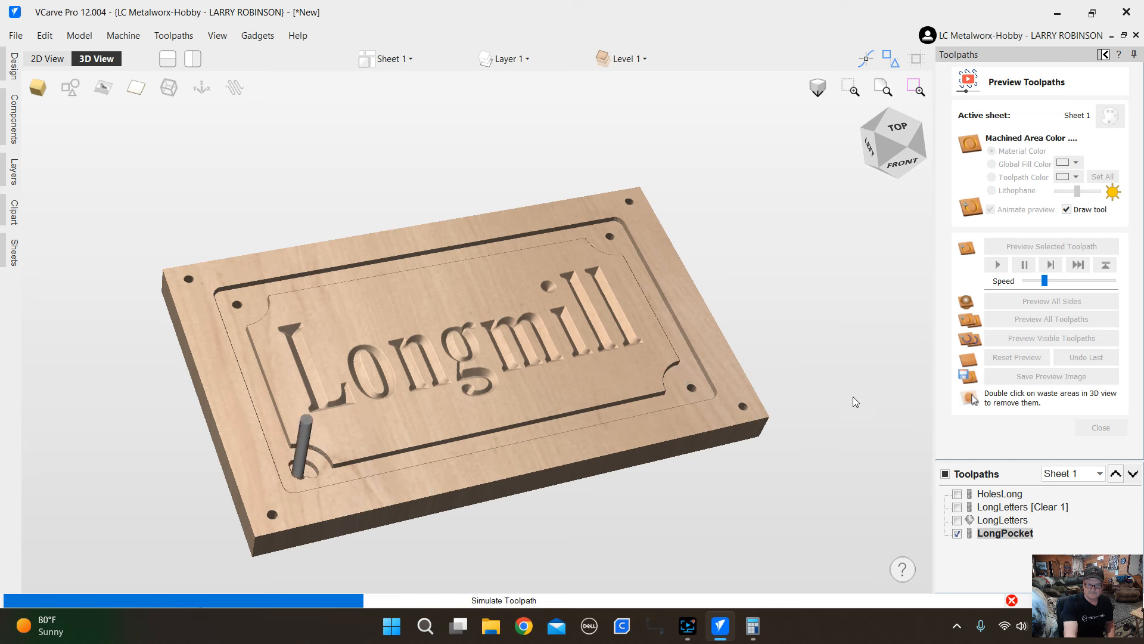
drag(1045, 280, 1076, 282)
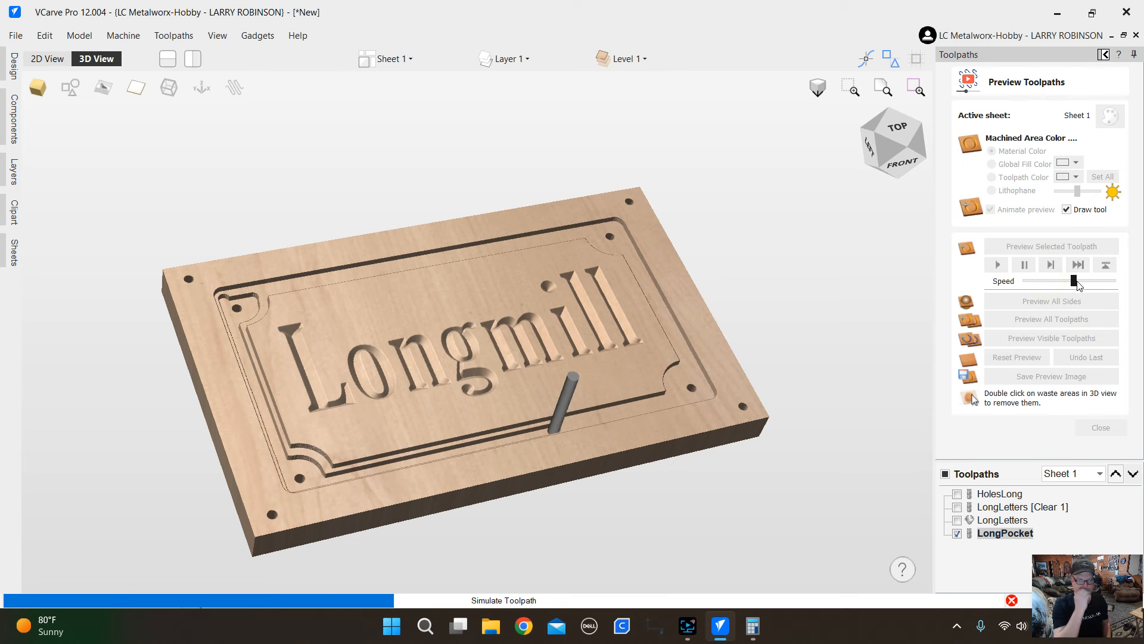
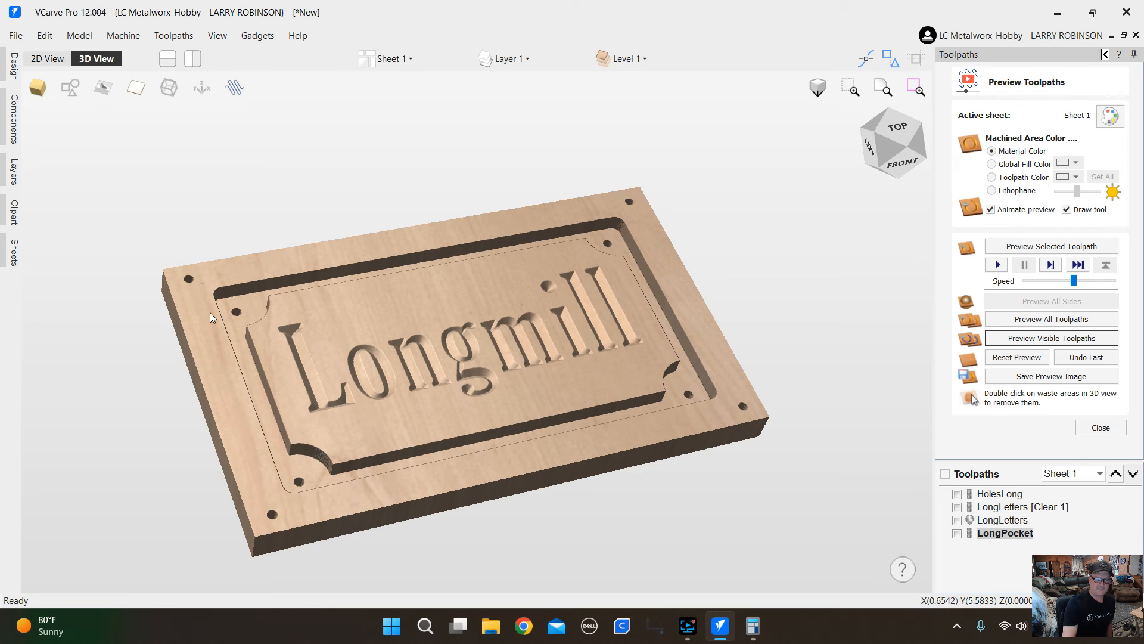
Measure the distance in the 2D view between the inner upper-left corner hole's edge and the outer border's rounded corner.
click(42, 60)
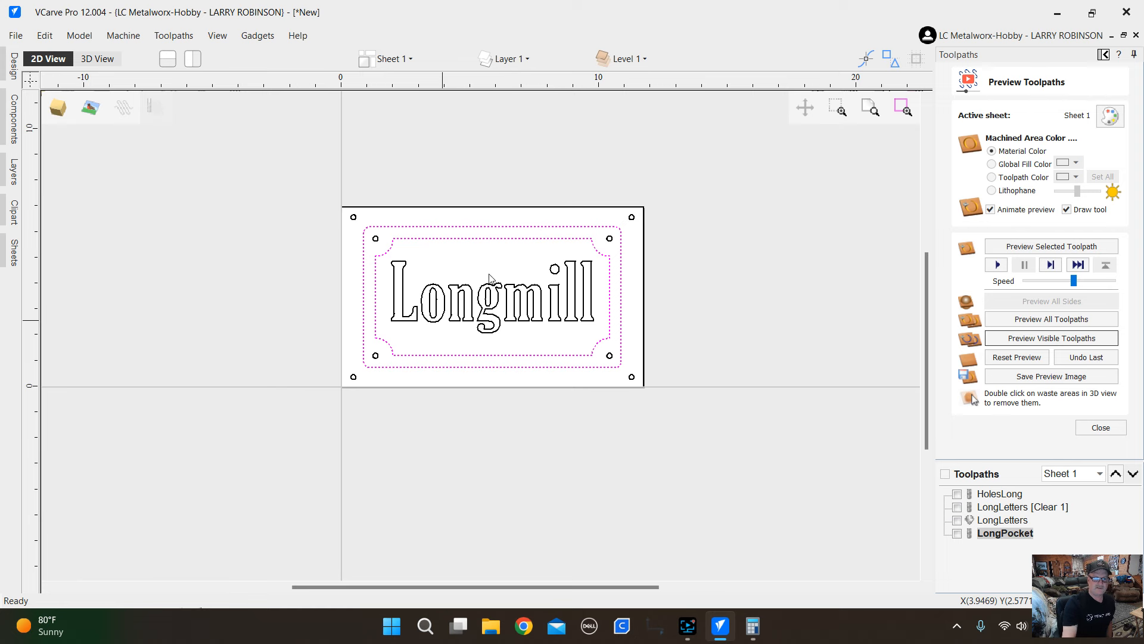
scroll(482, 262, up, 1)
scroll(344, 232, up, 4)
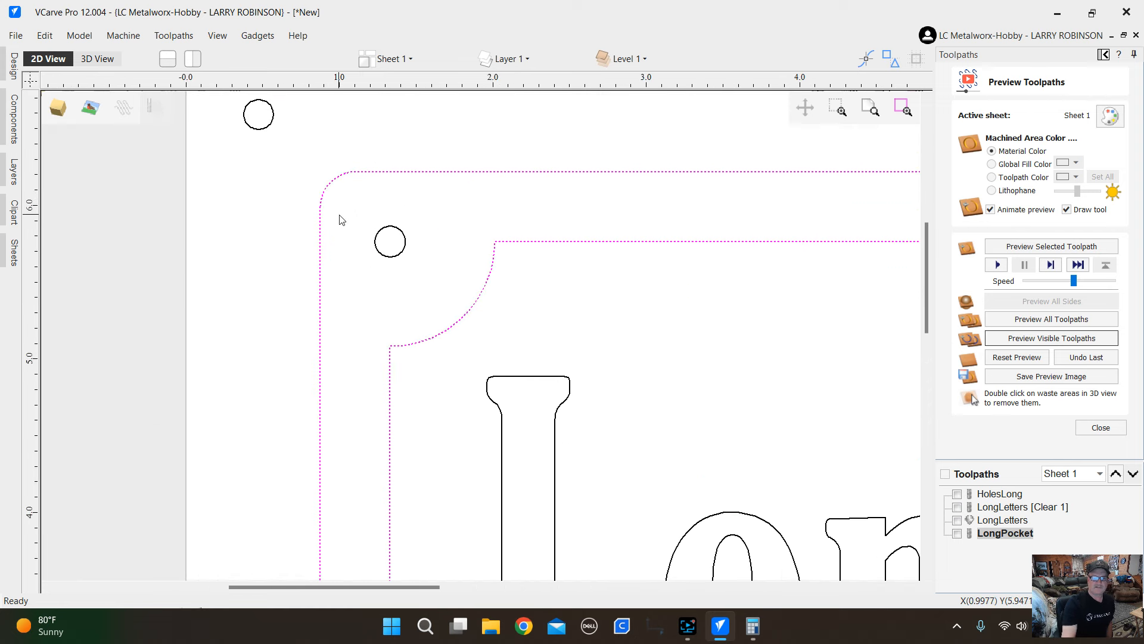
click(13, 70)
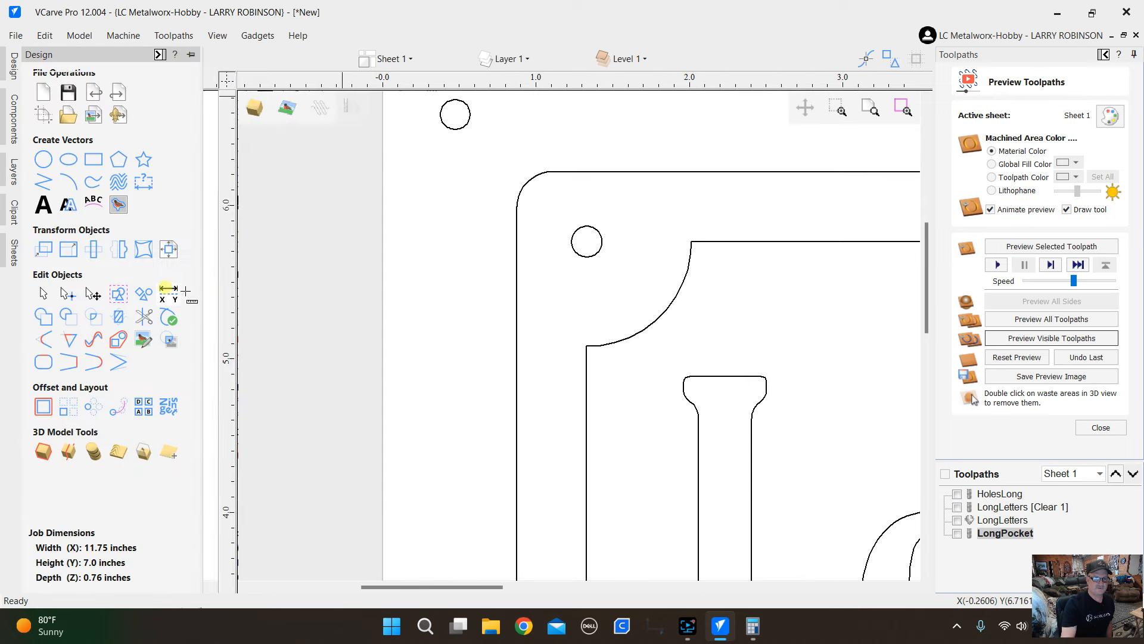
click(168, 290)
click(555, 232)
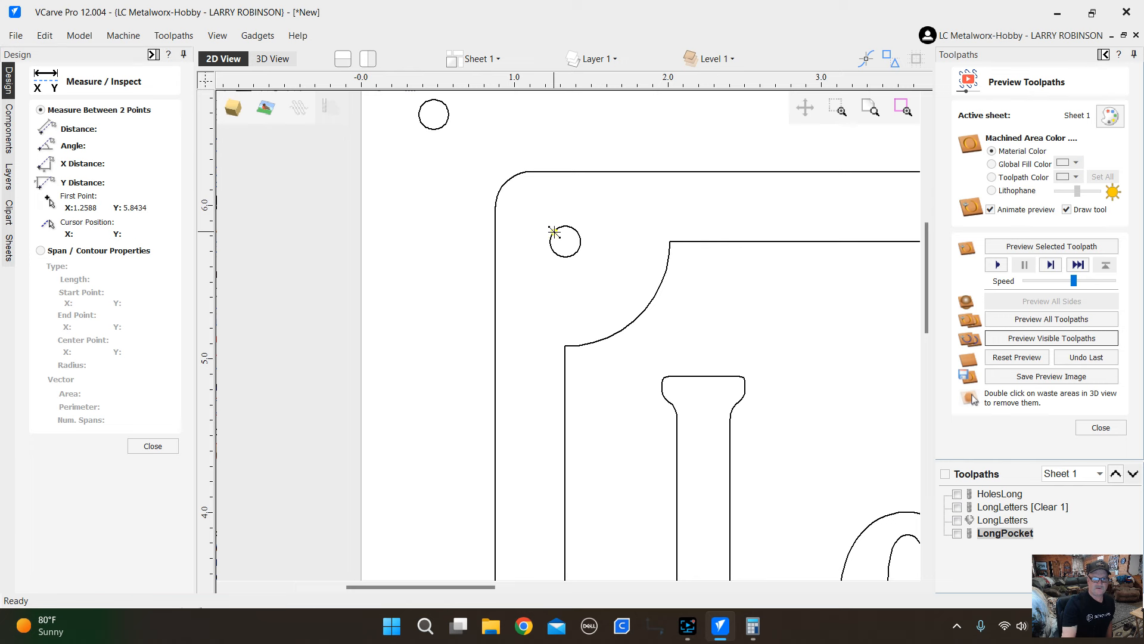
click(505, 182)
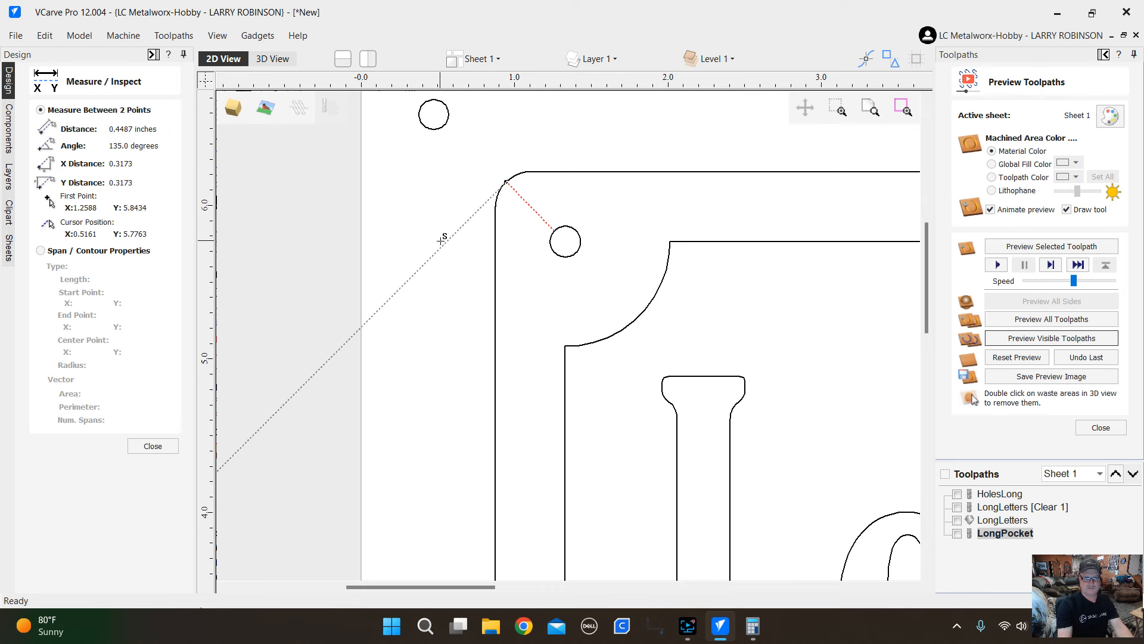
key(Escape)
scroll(393, 291, down, 5)
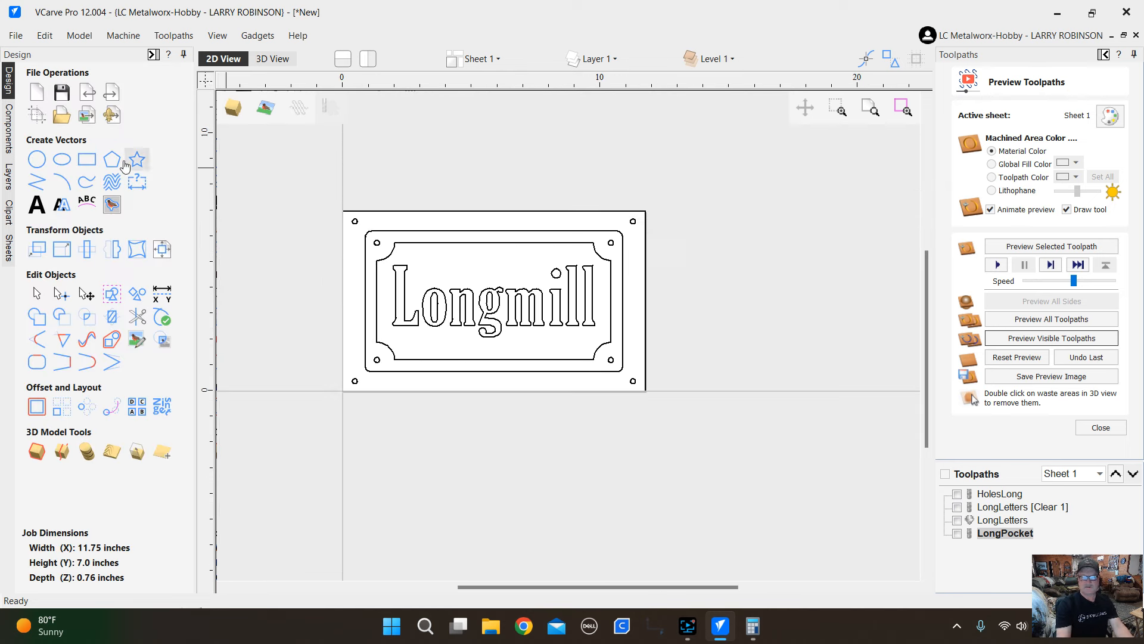
click(152, 54)
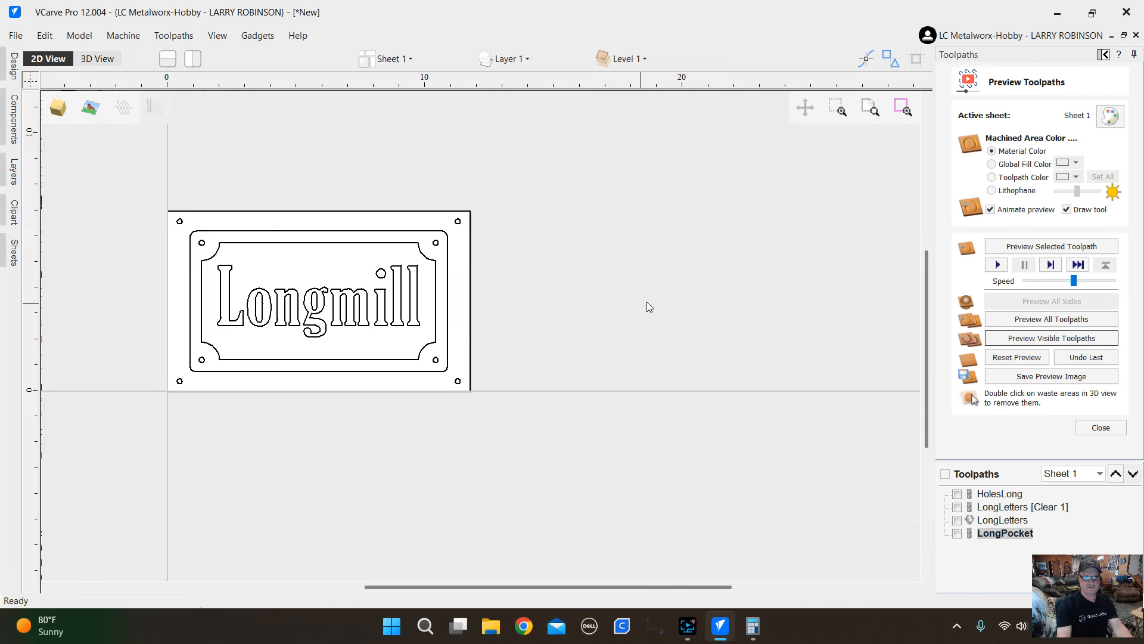
scroll(382, 345, up, 3)
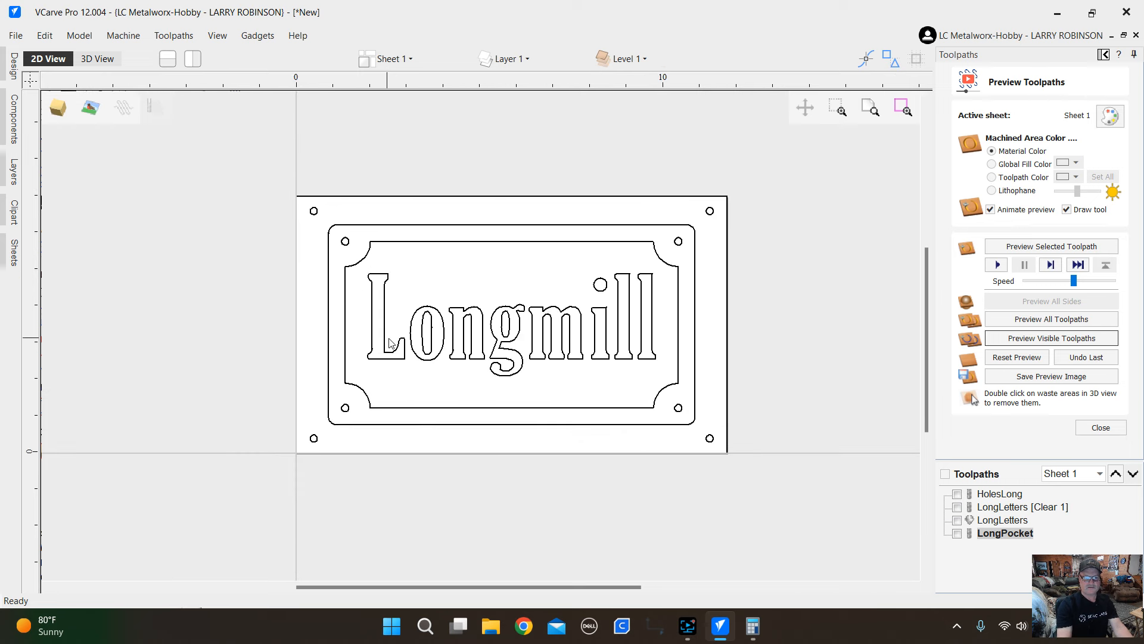
Leave the toolpath preview and start a 2D Profile toolpath on the outer rounded border outline in the 3D view.
click(103, 59)
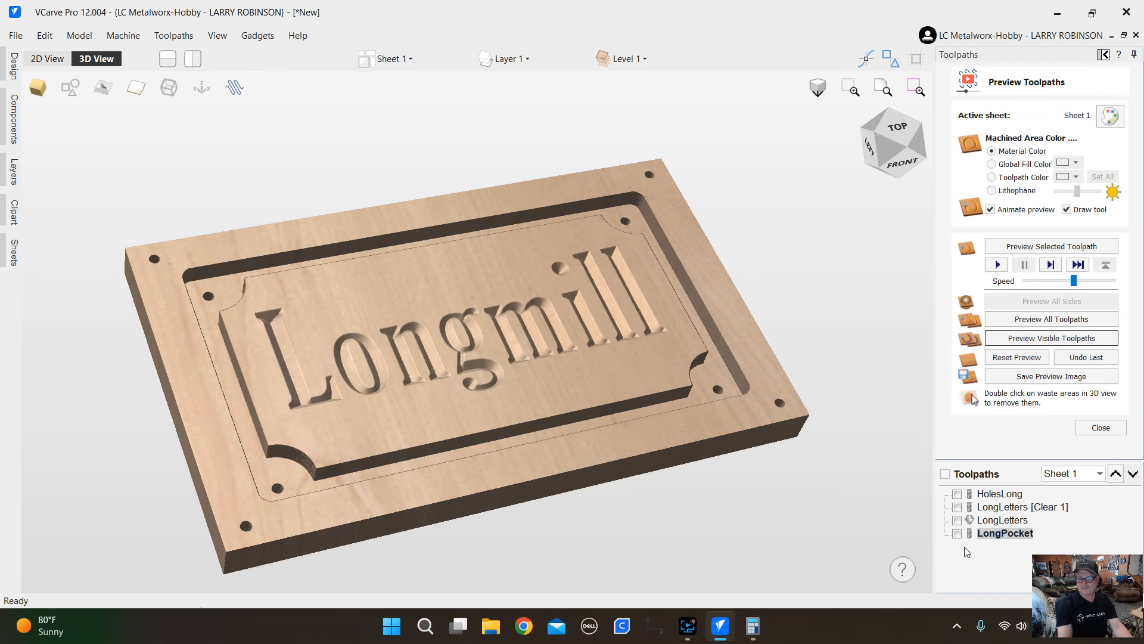
click(1107, 427)
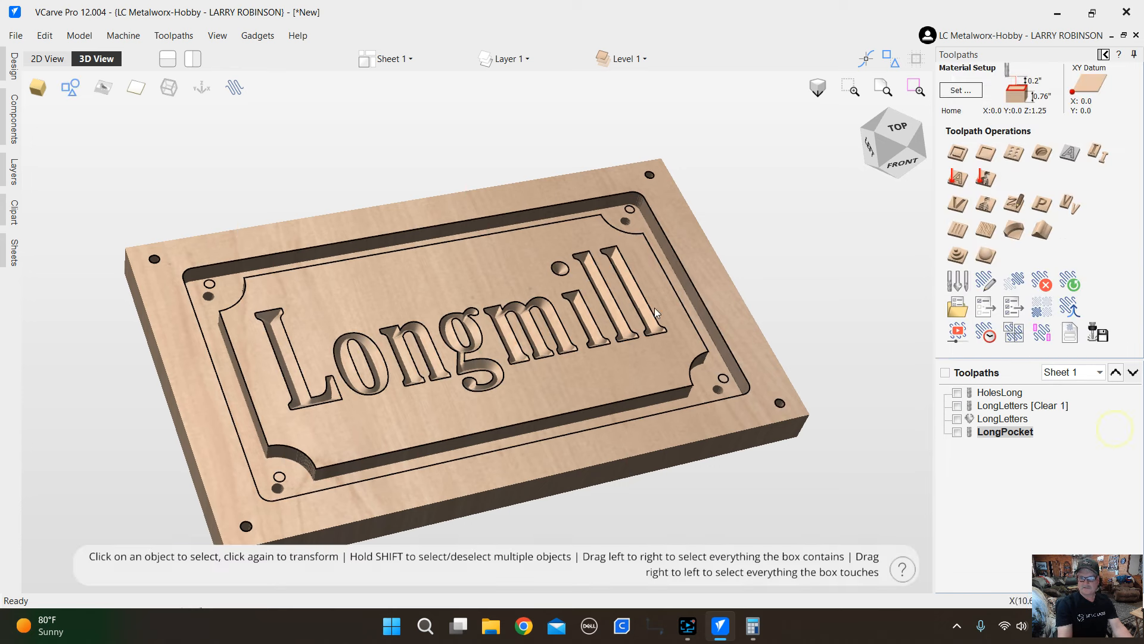
click(646, 204)
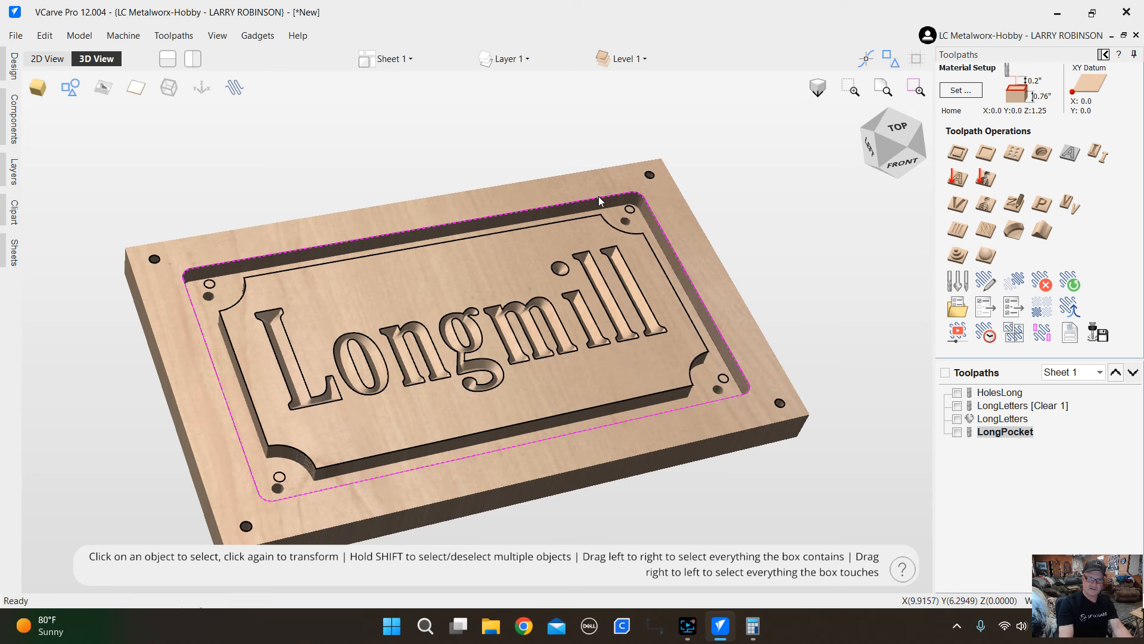
click(958, 154)
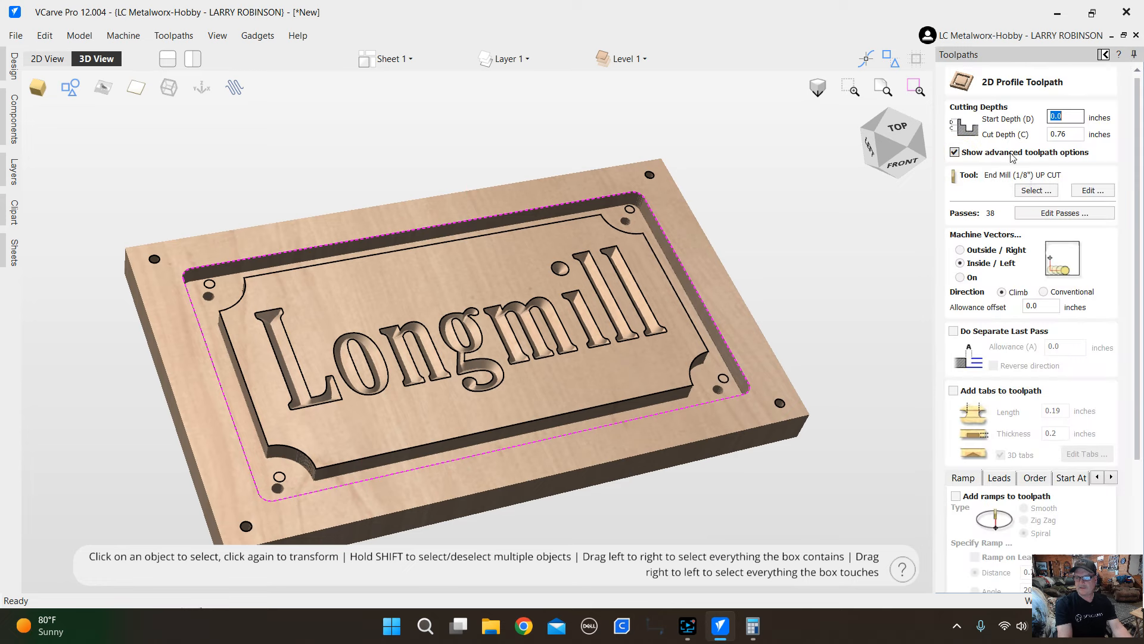
Choose the End Mill (1/4") UP CUT from the tool database for the profile toolpath.
click(1037, 190)
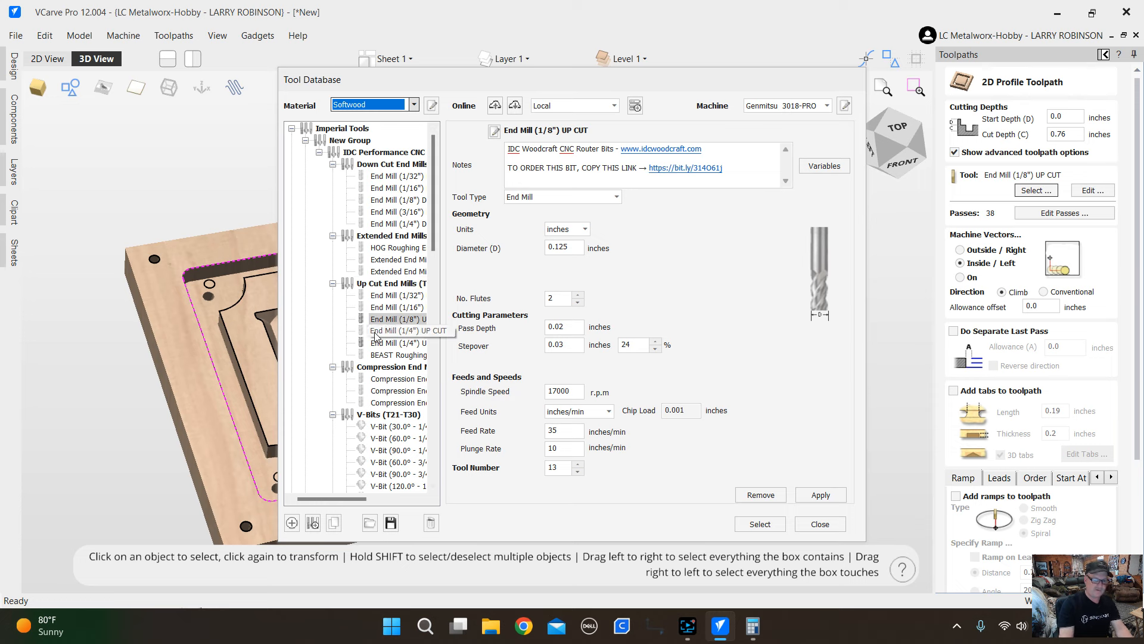
drag(327, 498, 347, 506)
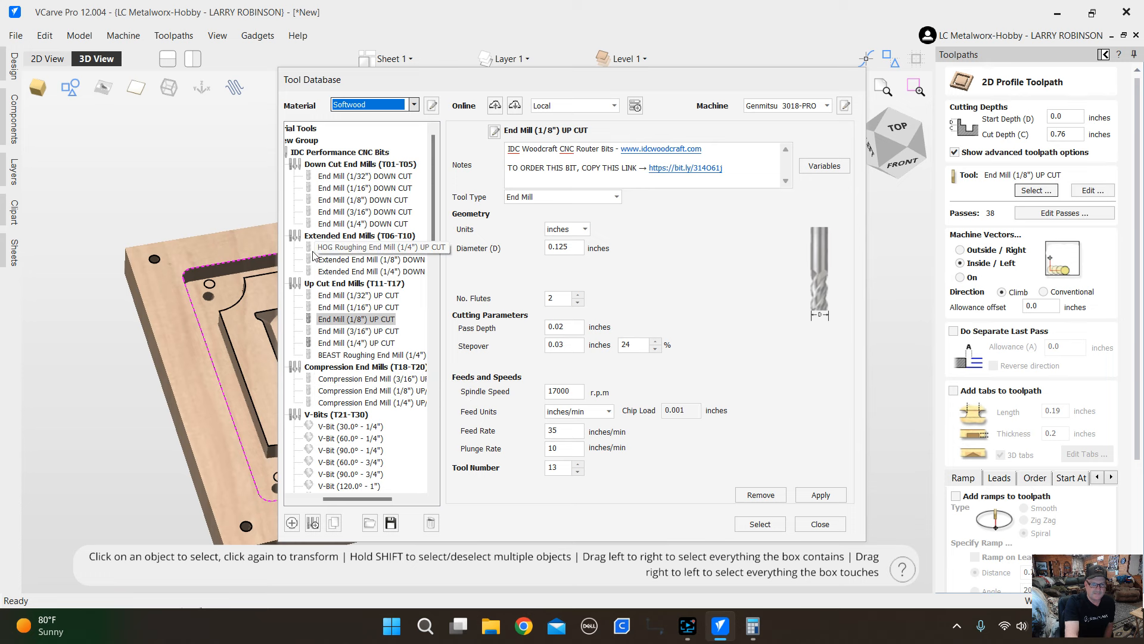
click(340, 344)
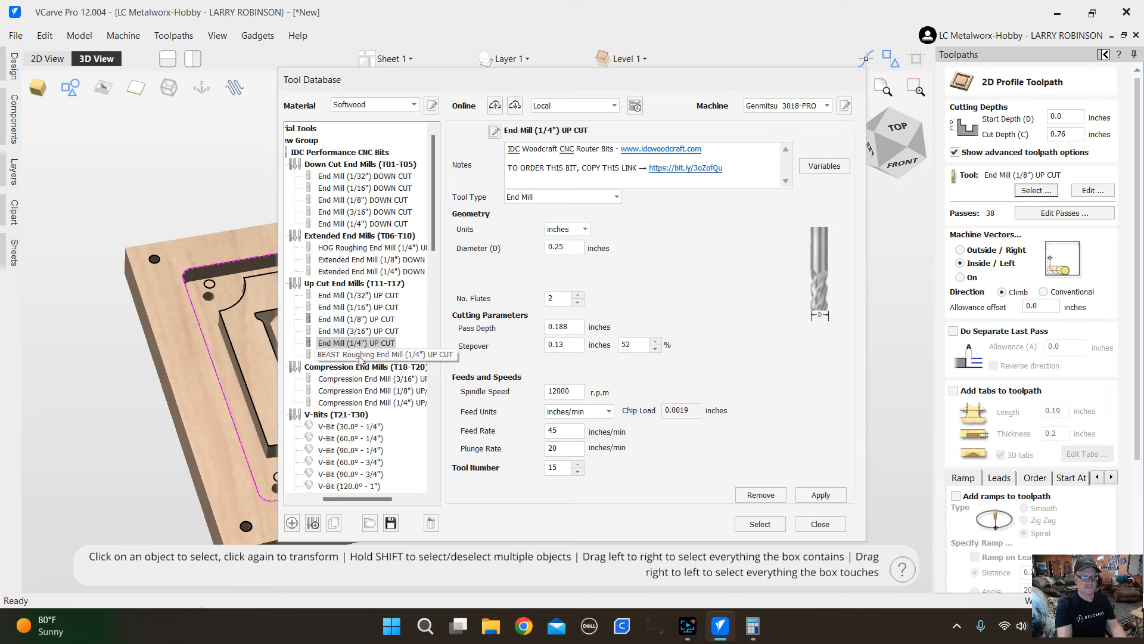
scroll(315, 347, down, 2)
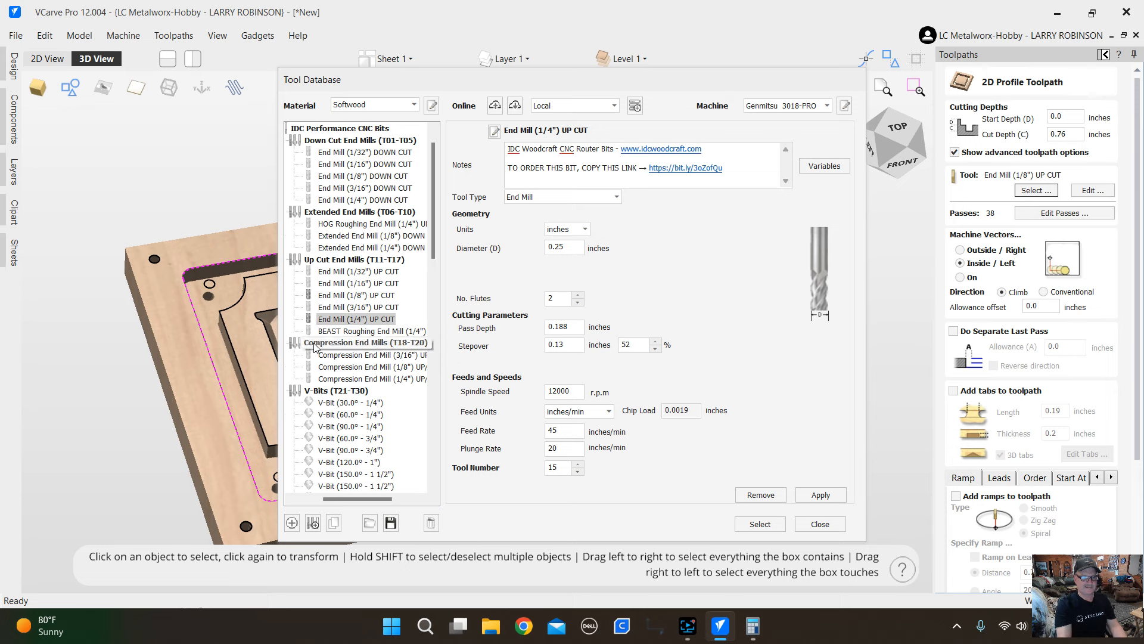
scroll(314, 348, up, 2)
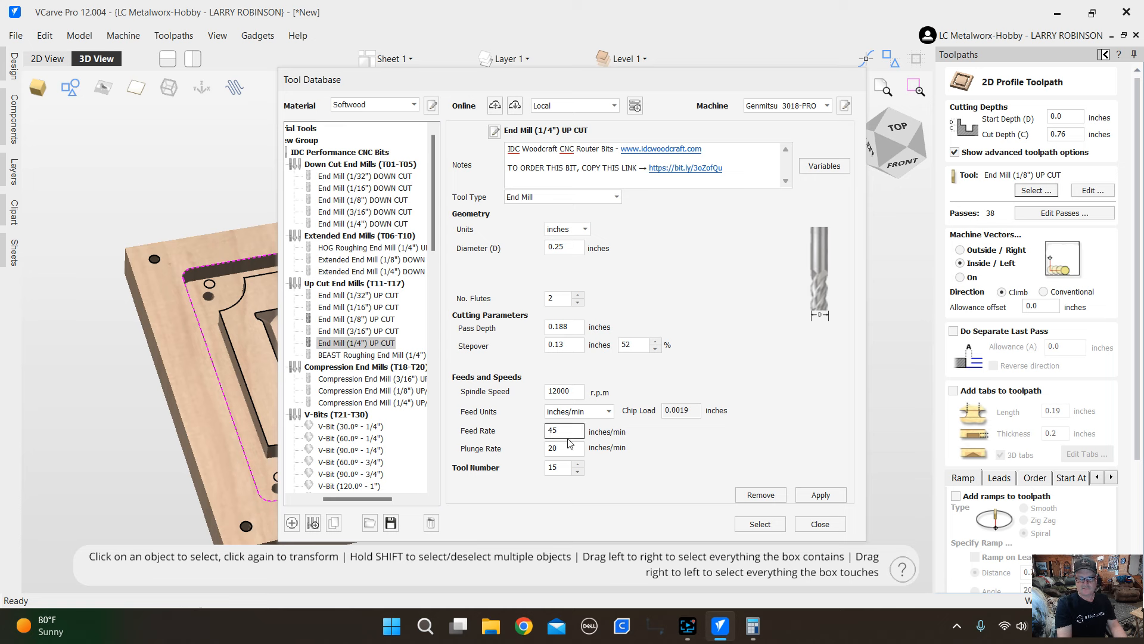
click(775, 525)
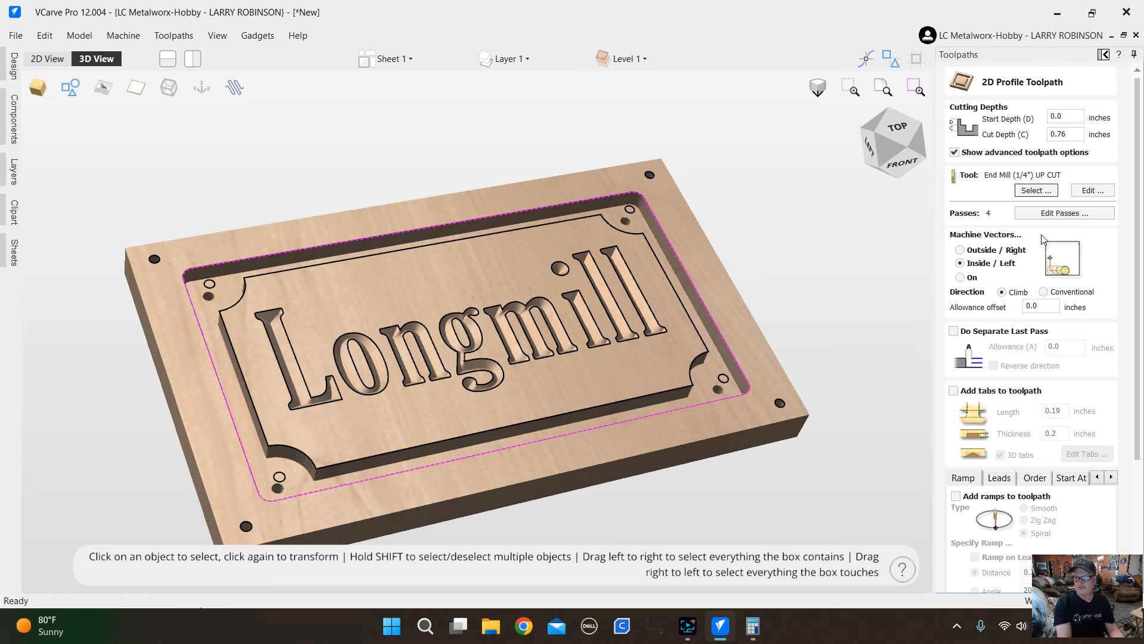
Set the profile to machine Outside / Right of the border and add Smooth ramps to the toolpath.
click(961, 250)
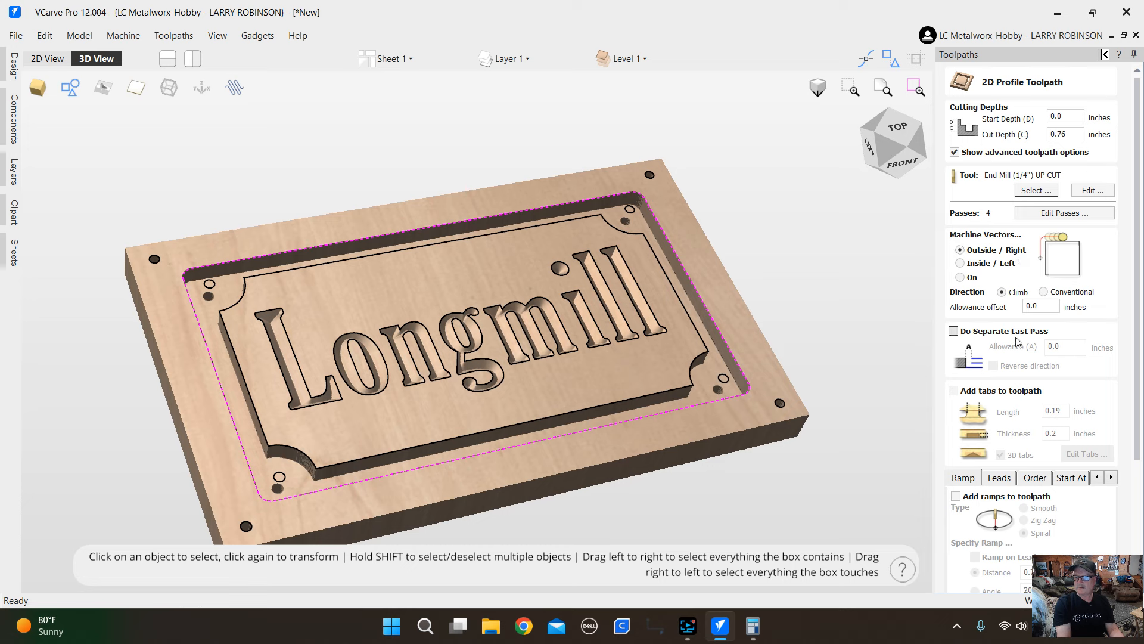
scroll(1138, 287, down, 2)
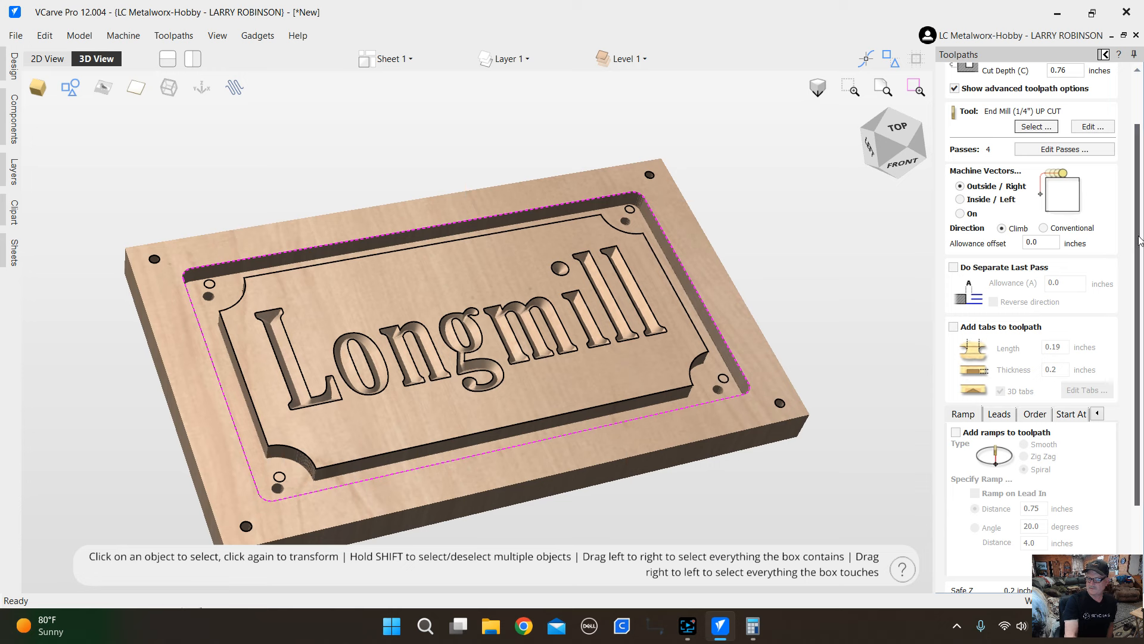
scroll(1140, 241, down, 3)
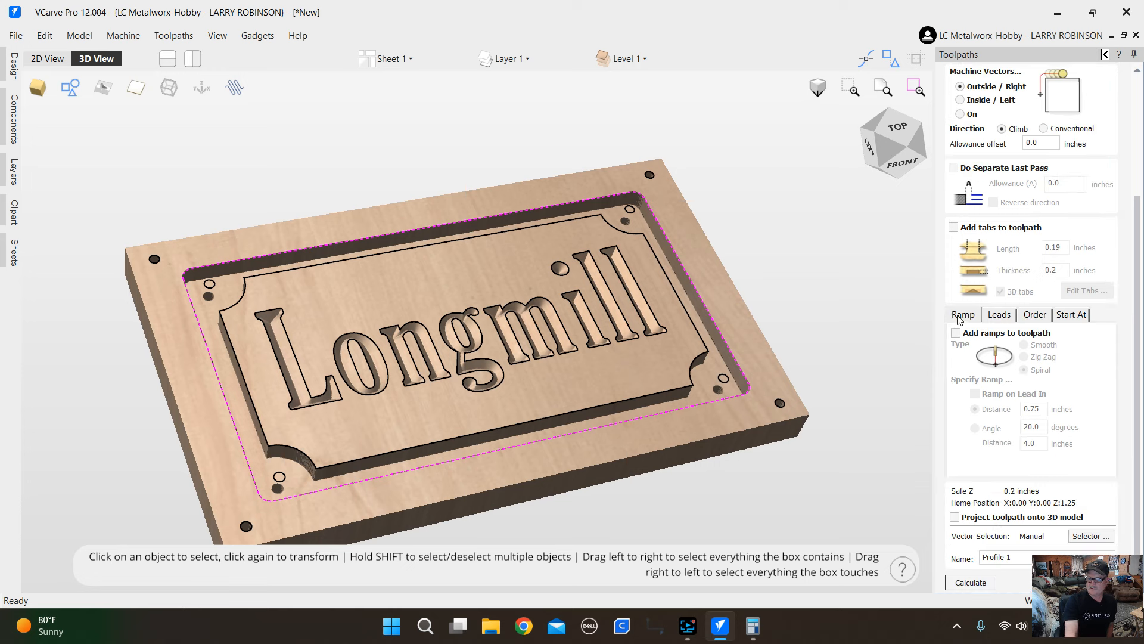
click(955, 333)
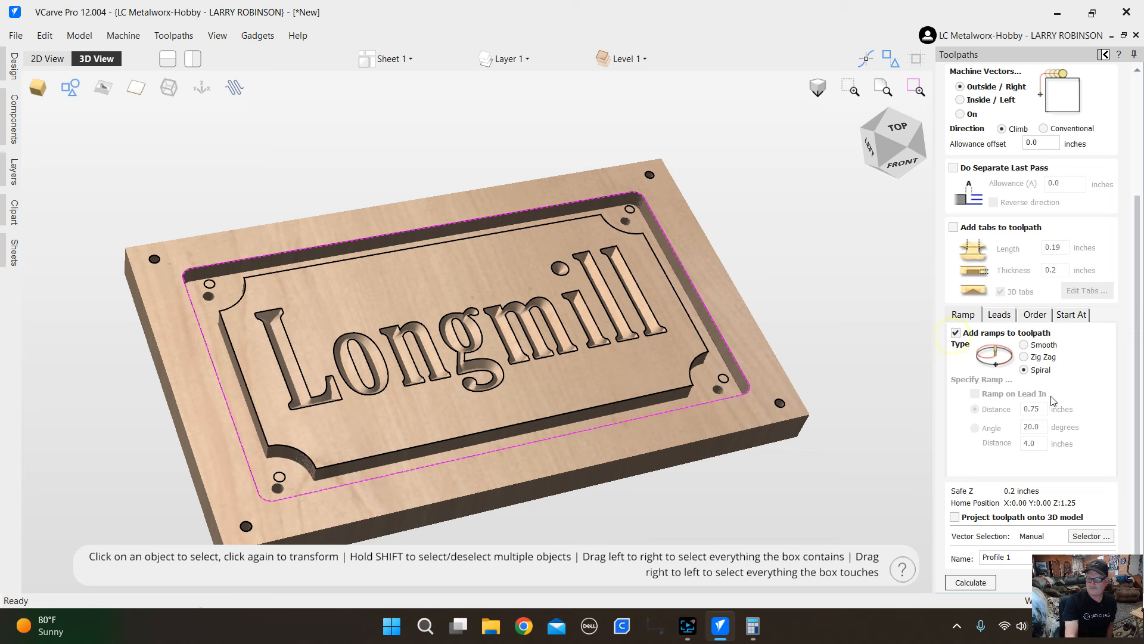
click(1024, 346)
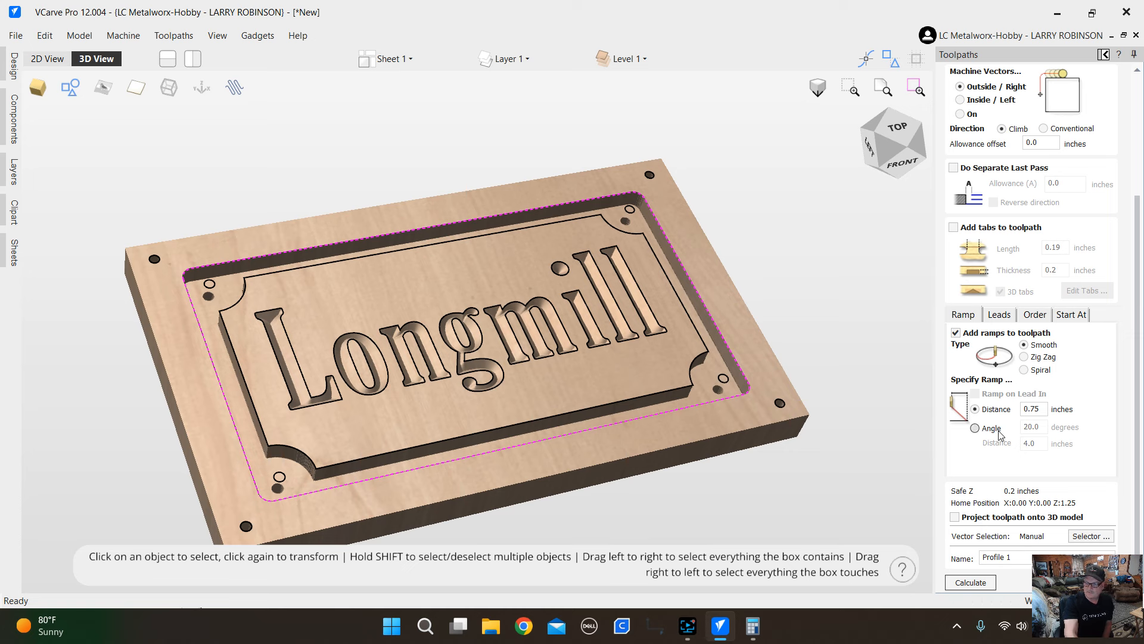
Name the profile toolpath LongOutside and calculate it.
double_click(1019, 559)
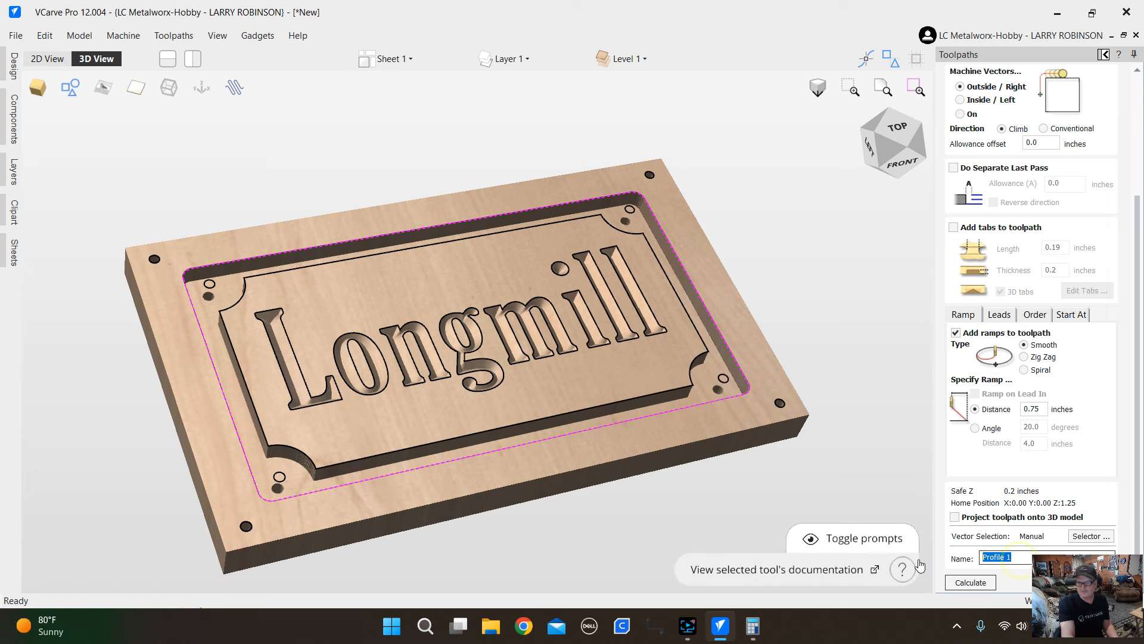
text(LongOutside)
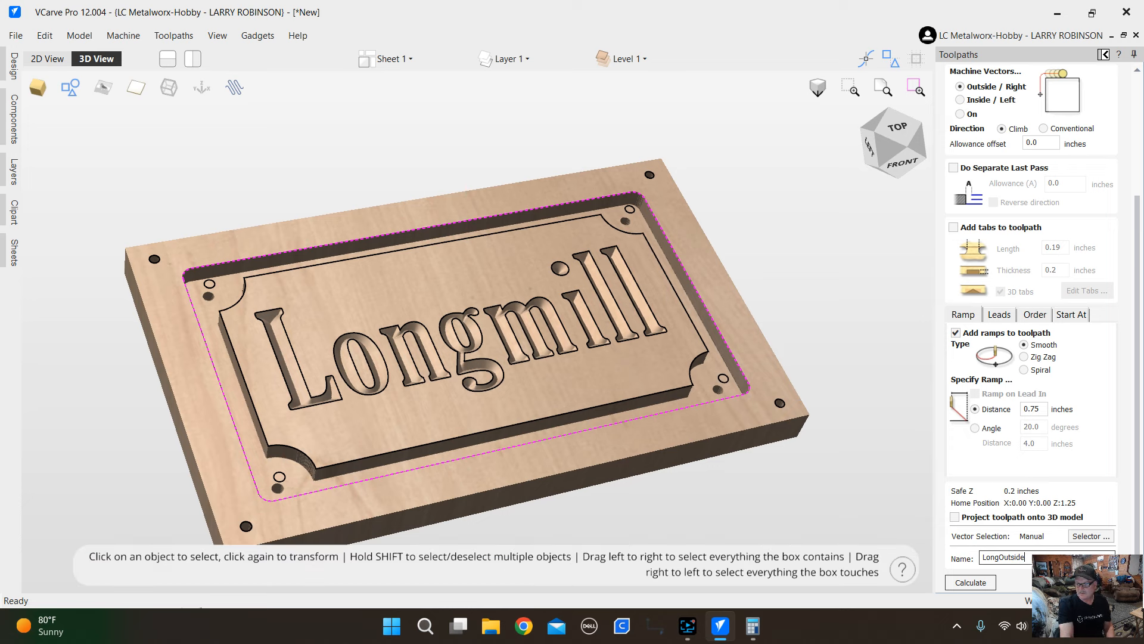
click(979, 582)
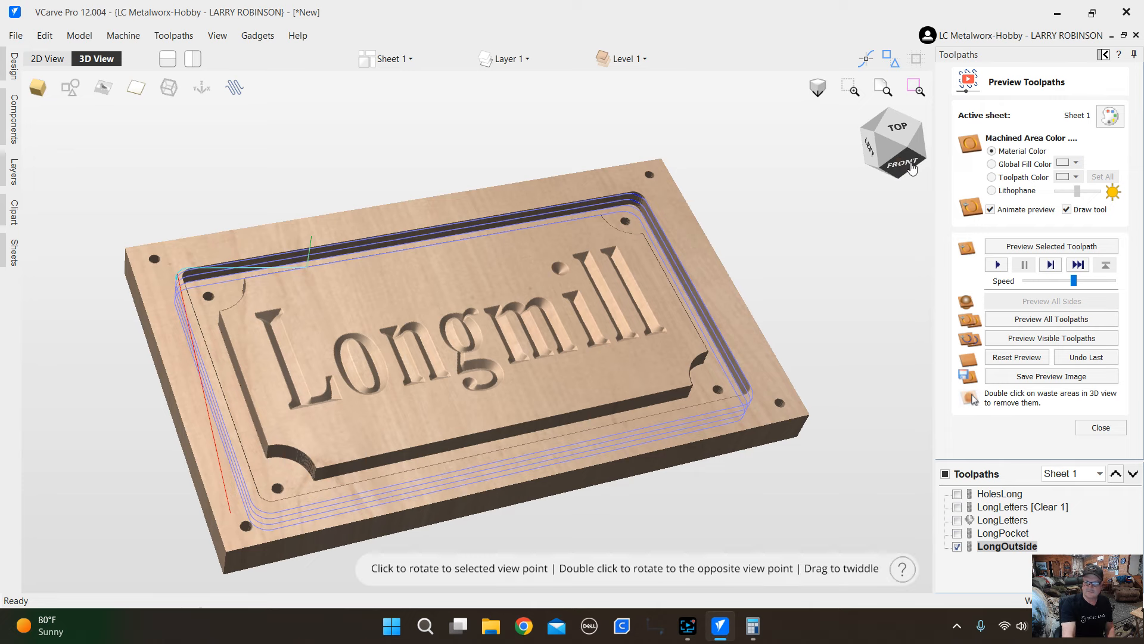
Simulate the LongOutside toolpath in a tilted view, and look at the cut sign from the top.
click(900, 146)
mouse_move(898, 144)
mouse_down()
mouse_move(892, 136)
mouse_move(899, 159)
mouse_up()
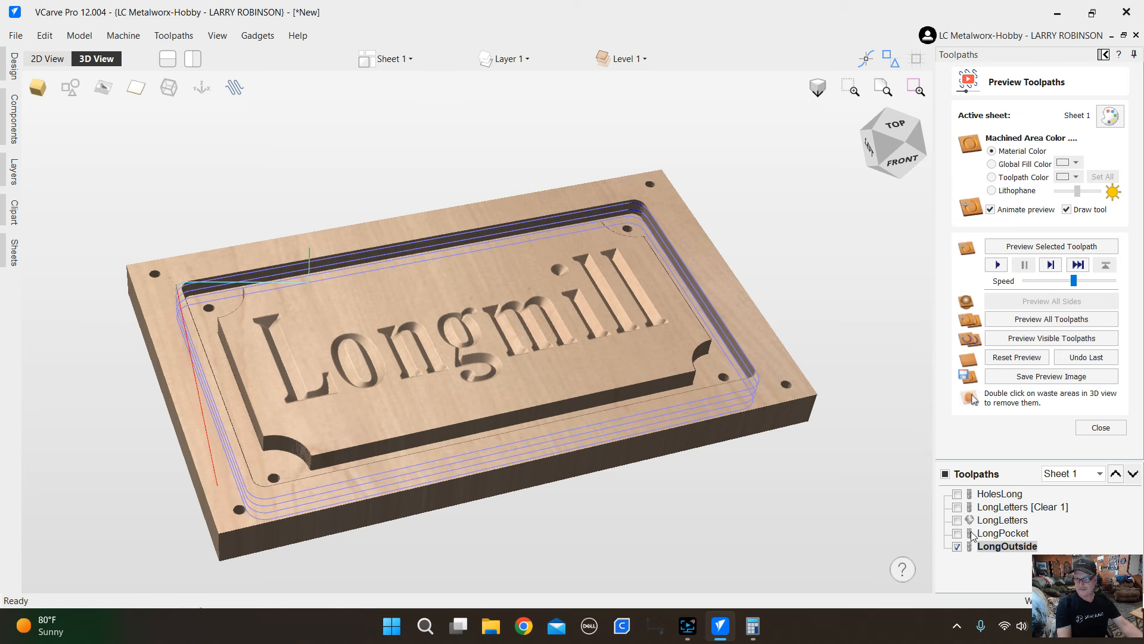
click(1033, 340)
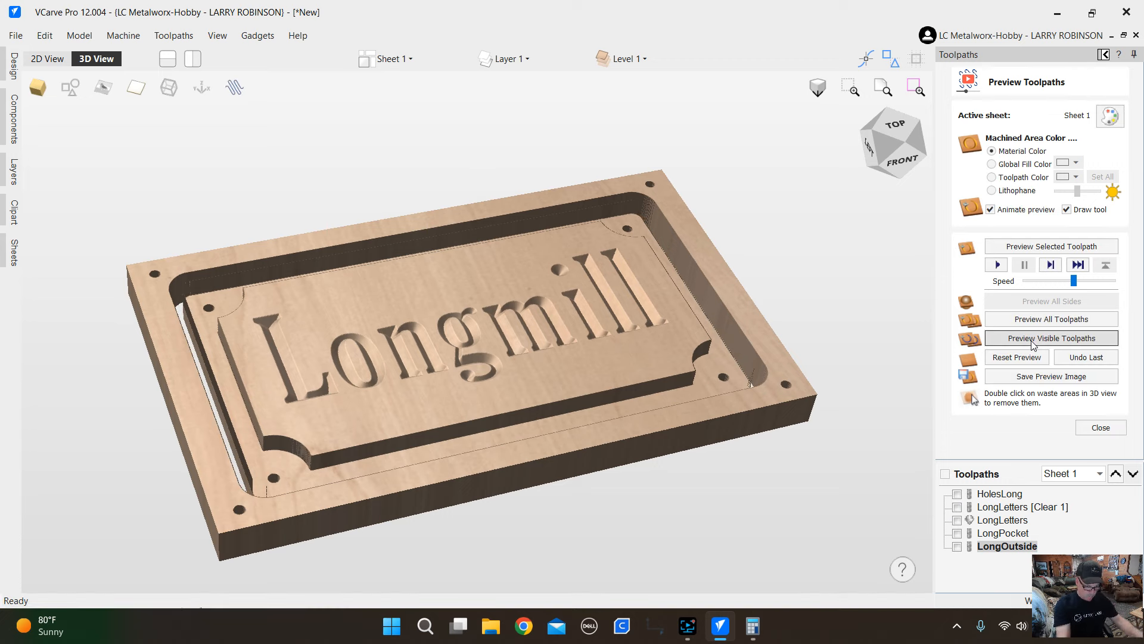
click(903, 129)
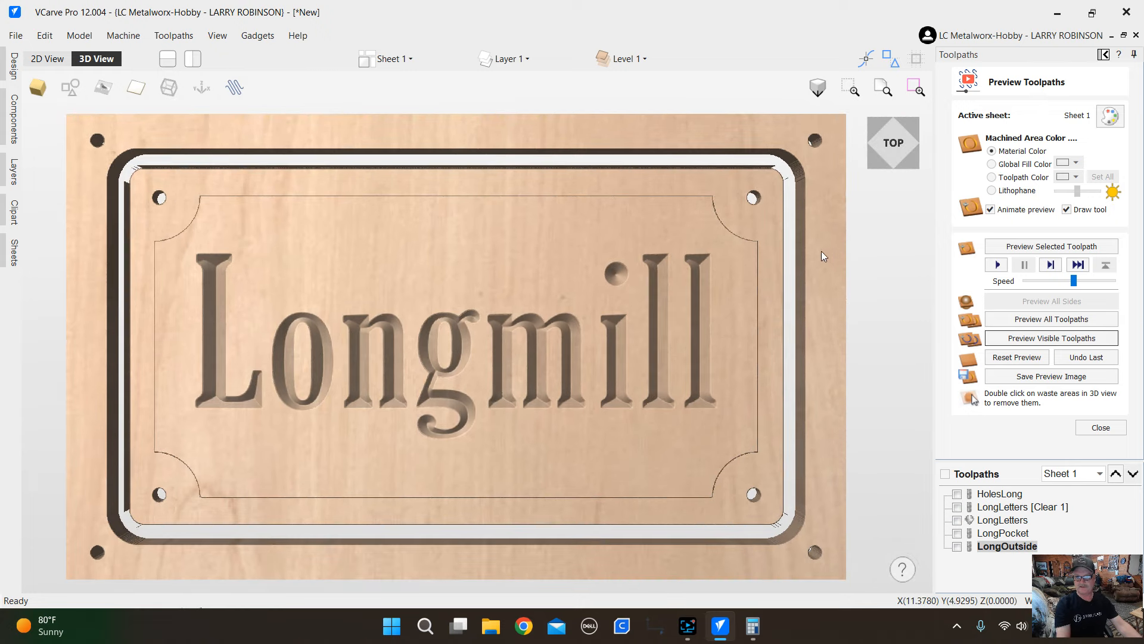
Remove the waste material surrounding the cut-out sign in the 3D preview.
scroll(821, 181, down, 1)
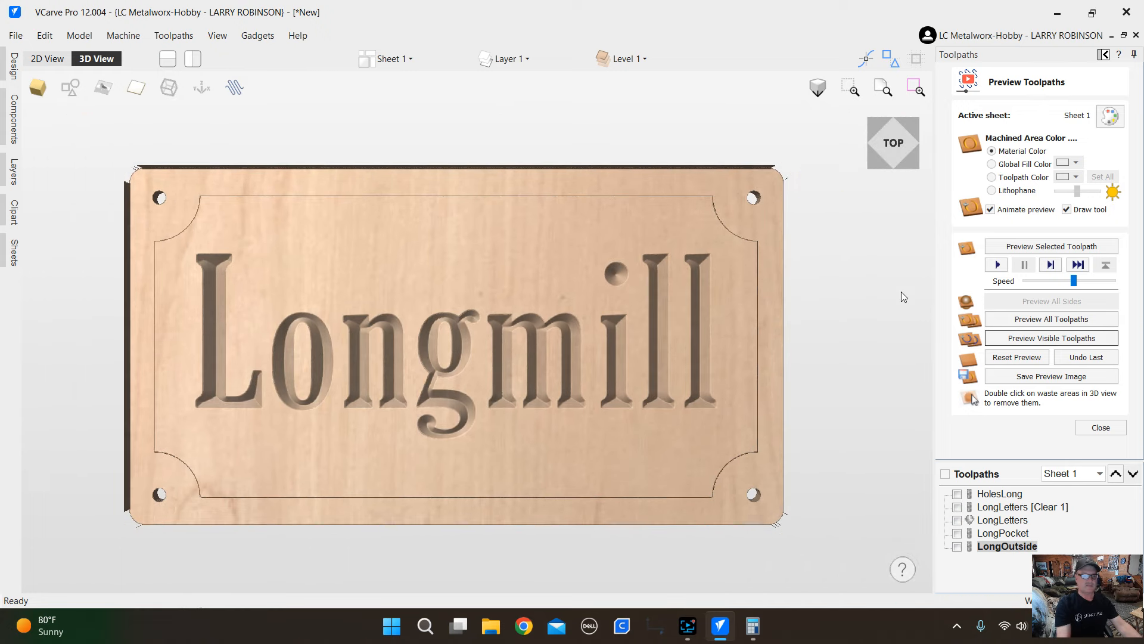
scroll(874, 248, down, 2)
scroll(727, 184, up, 3)
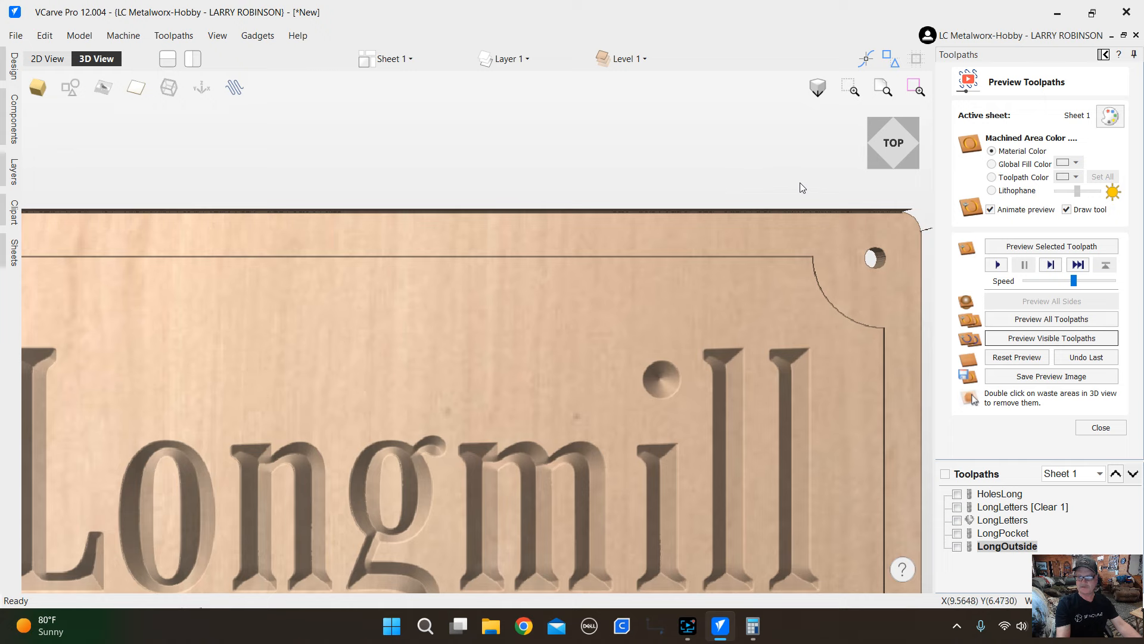
Try to remove the leftover waste strip along the sign's back edge in tilted 3D views.
drag(801, 190, 648, 231)
double_click(753, 181)
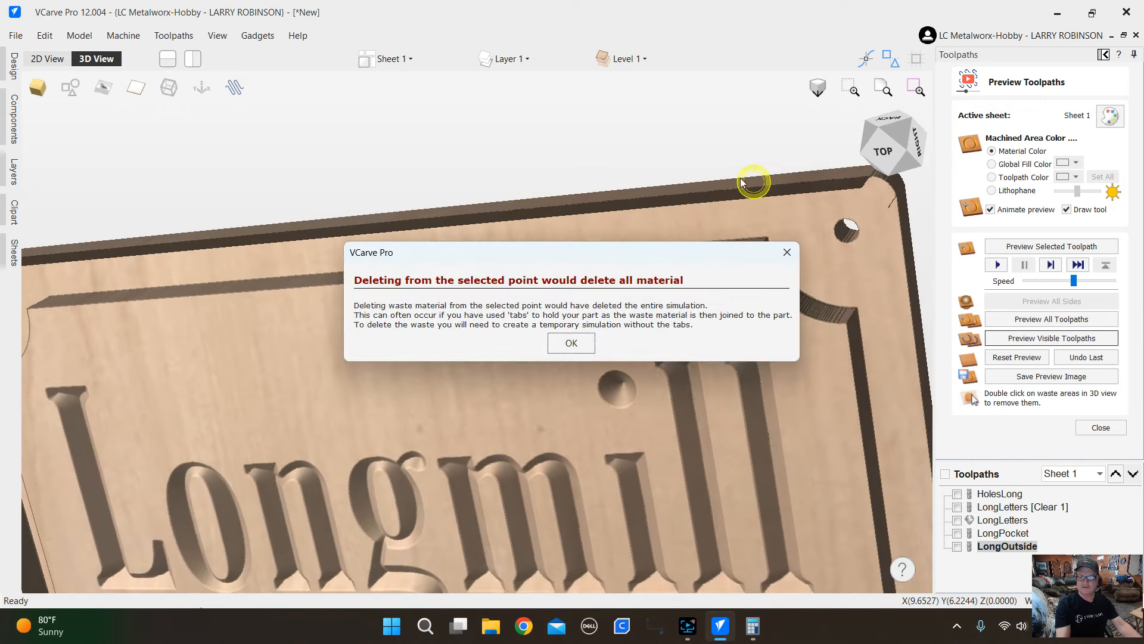
click(574, 338)
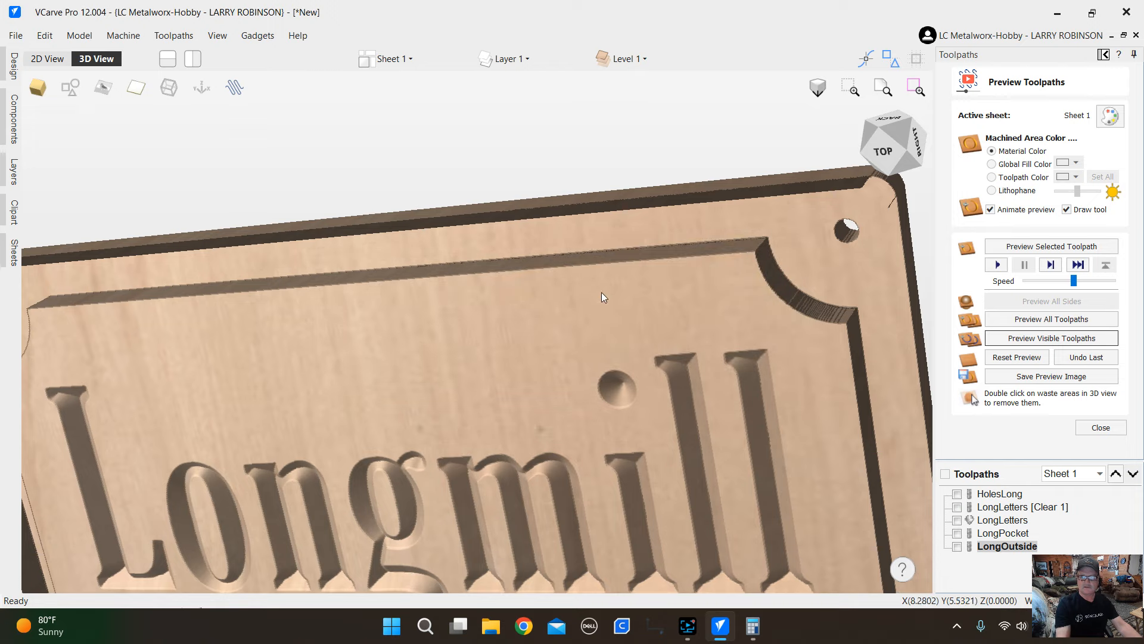
click(879, 142)
drag(878, 142, 887, 119)
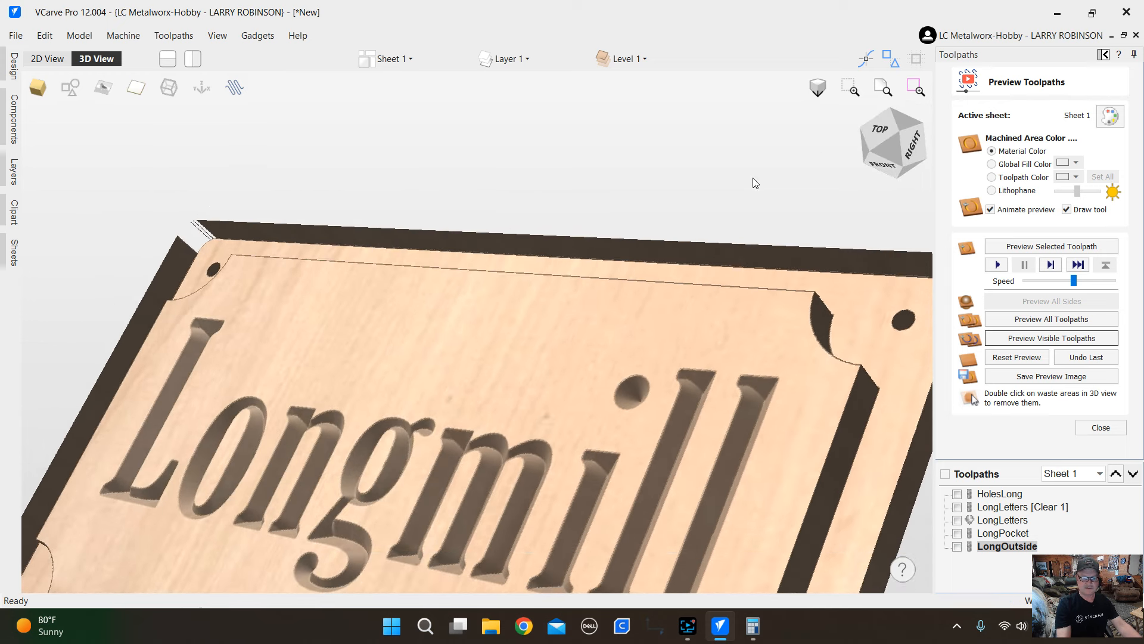
click(443, 239)
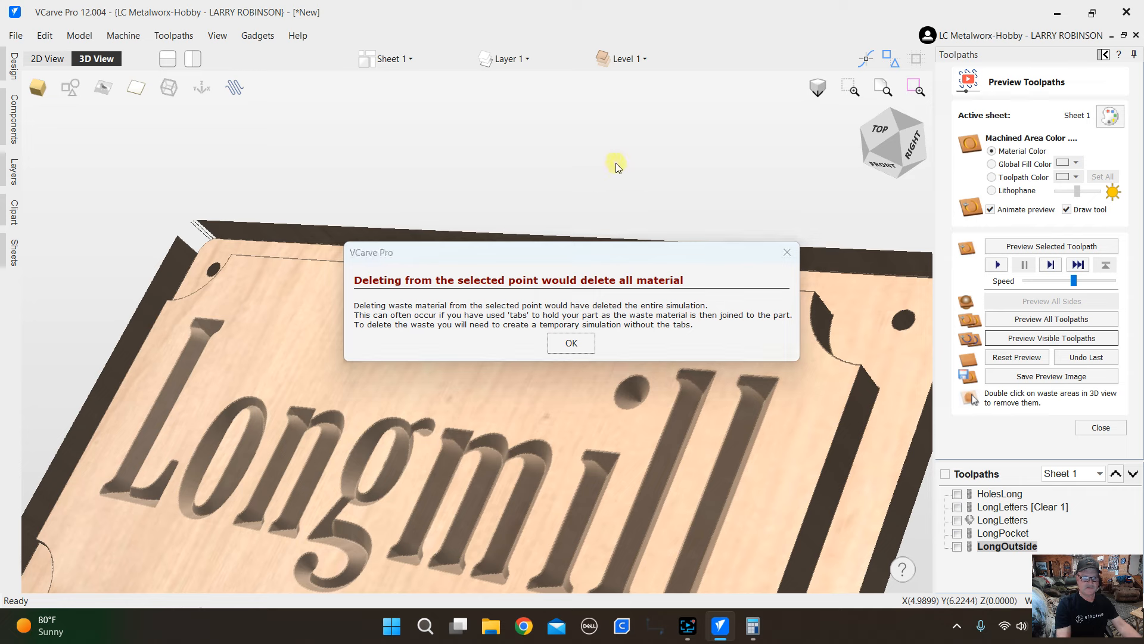
click(566, 344)
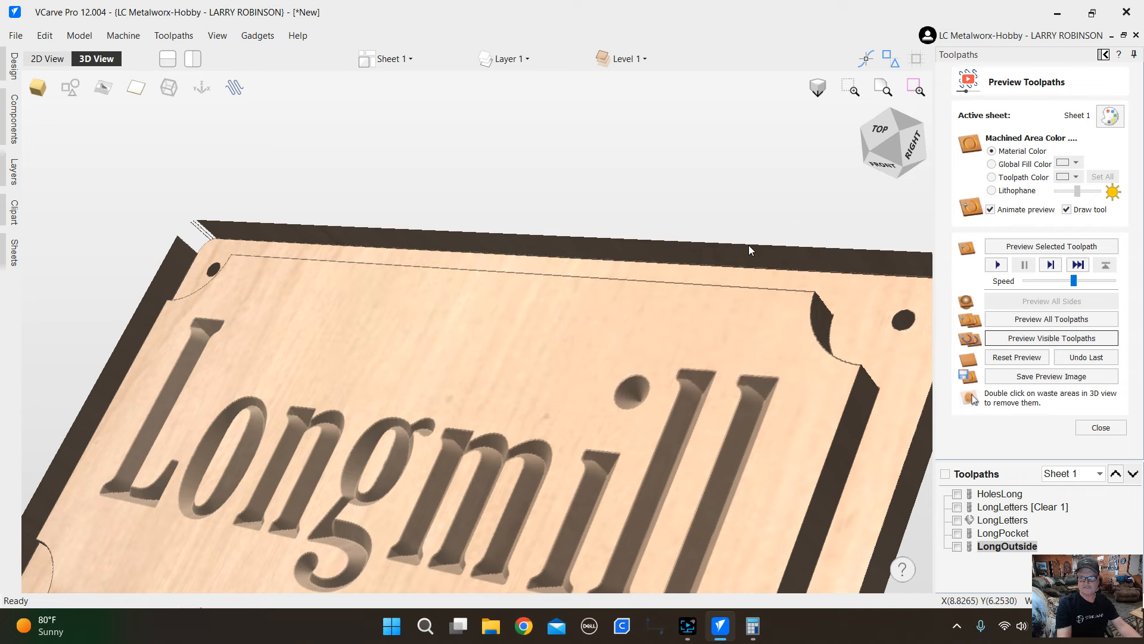
Examine the carved sign from several tilted angles, ending with a view fitted to the whole sign.
drag(871, 134, 892, 131)
scroll(918, 178, down, 3)
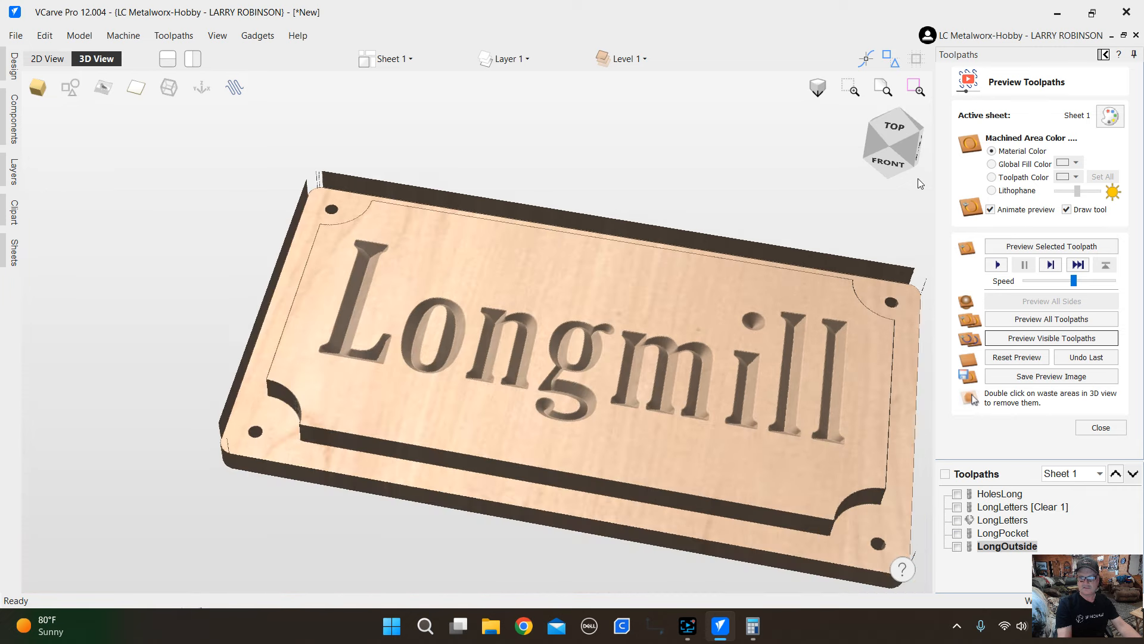
scroll(760, 293, up, 1)
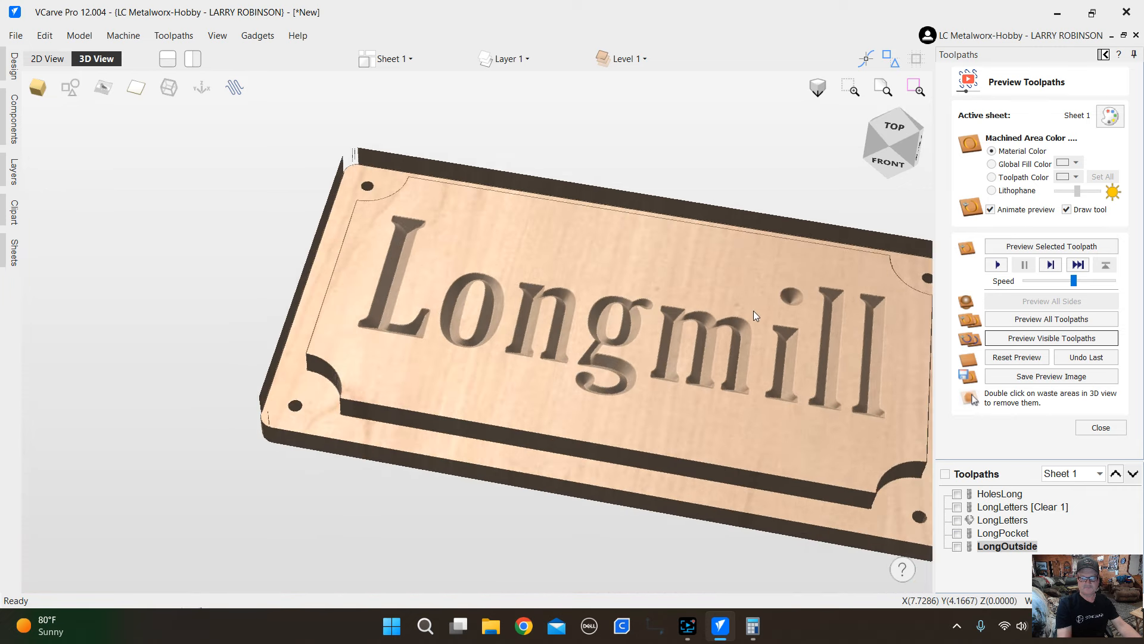
middle_drag(739, 312, 602, 291)
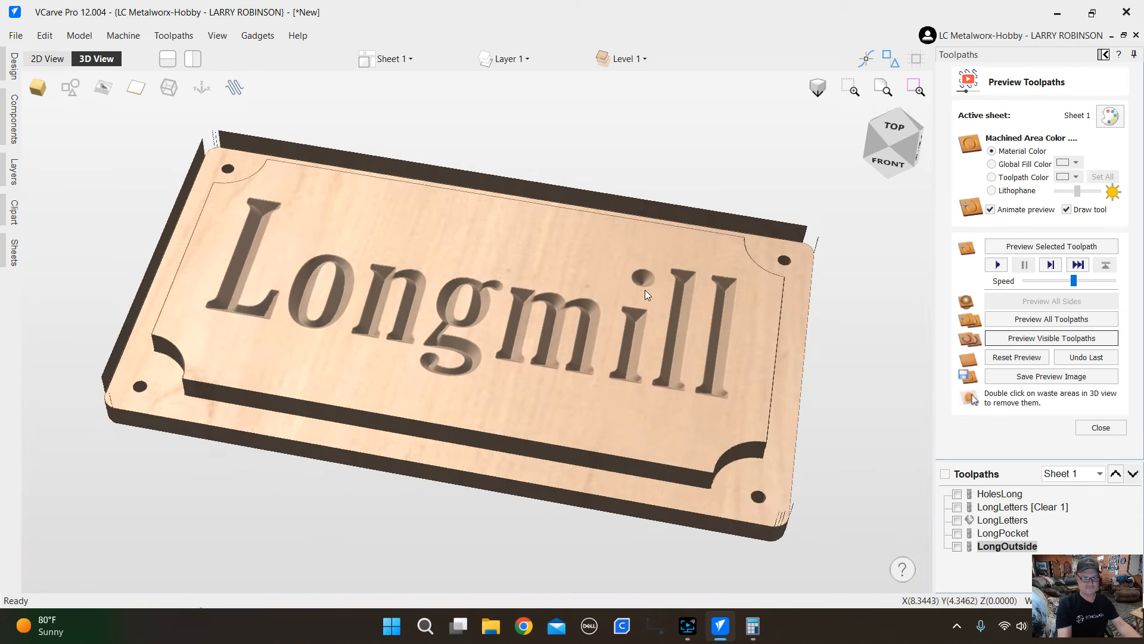
scroll(644, 290, down, 2)
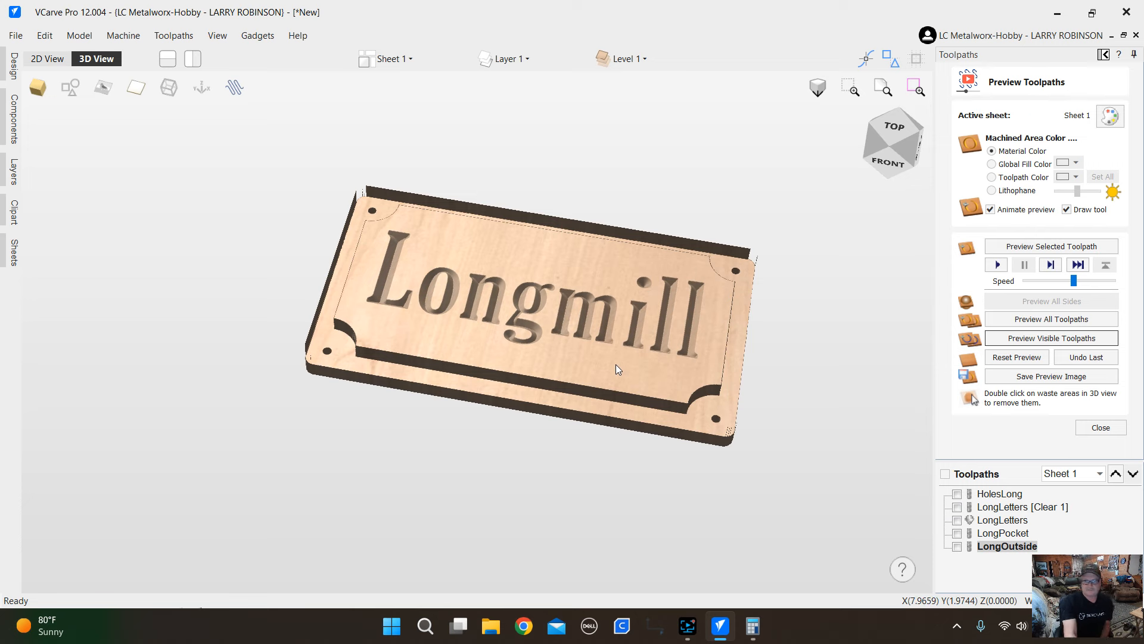
drag(507, 359, 355, 395)
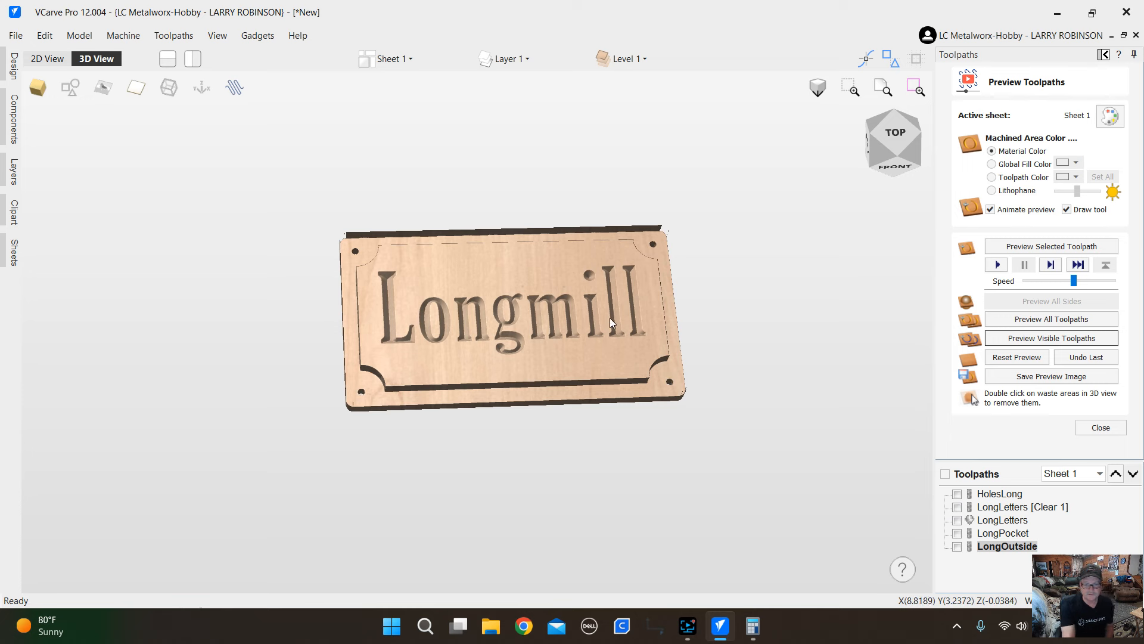
drag(662, 348, 662, 263)
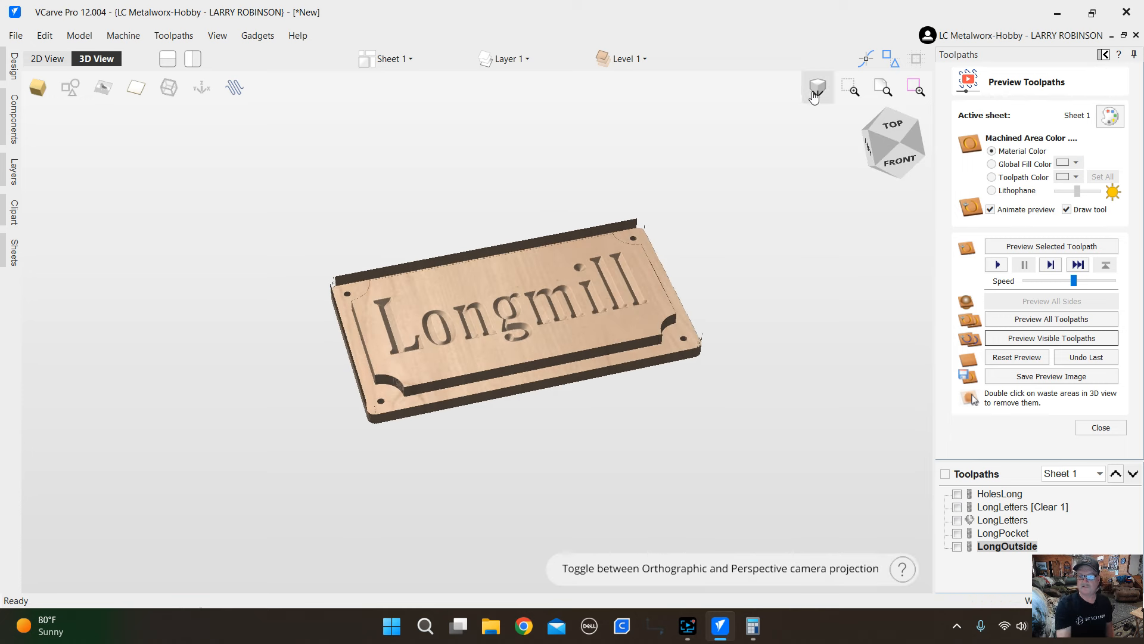
click(917, 87)
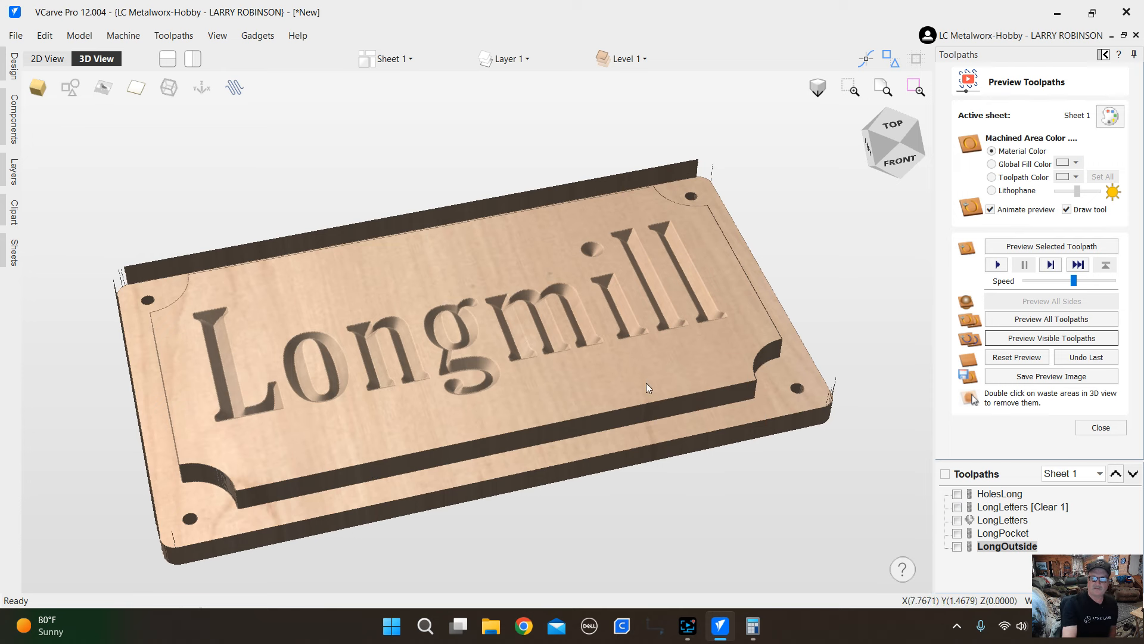
Switch to the design tools and import a vector file from the Fixtures folder.
click(1104, 55)
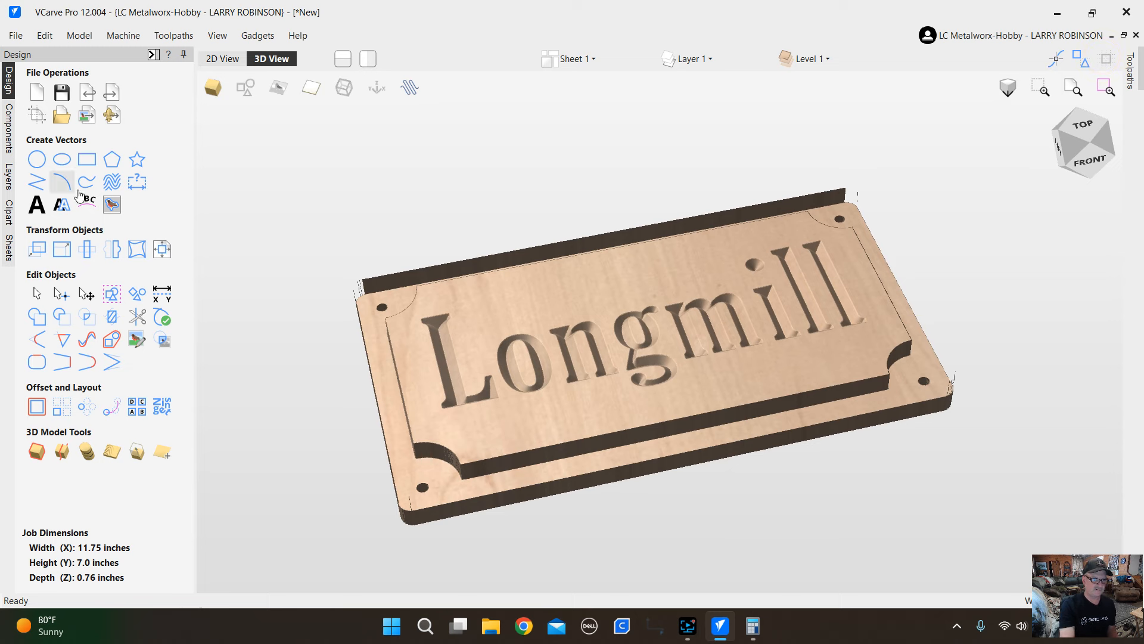
click(89, 117)
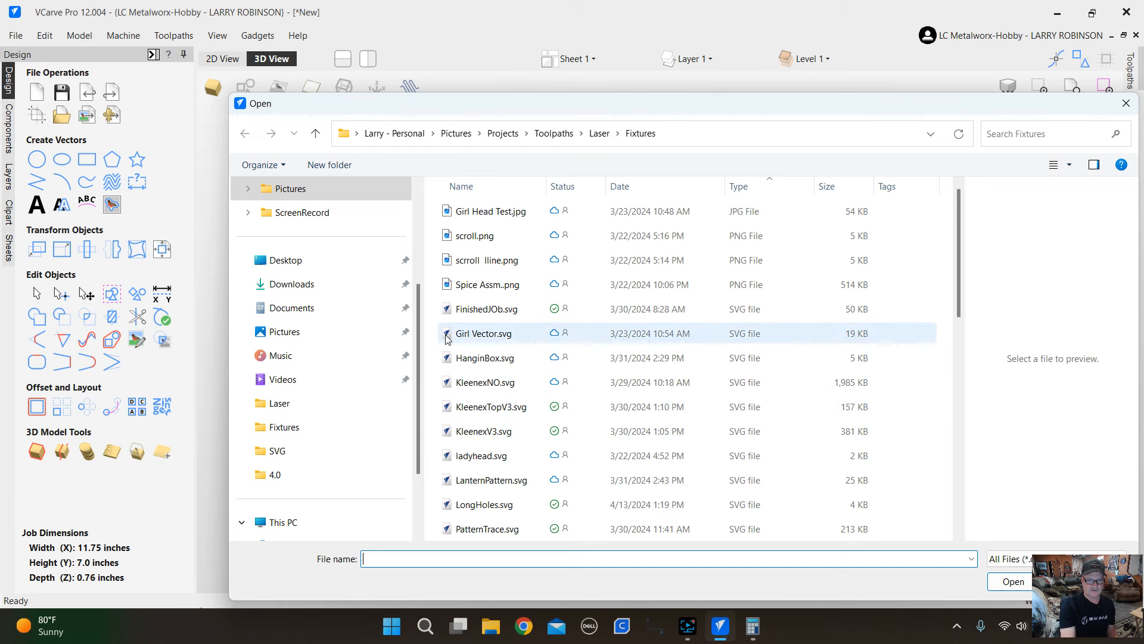
scroll(447, 338, down, 1)
scroll(477, 303, up, 1)
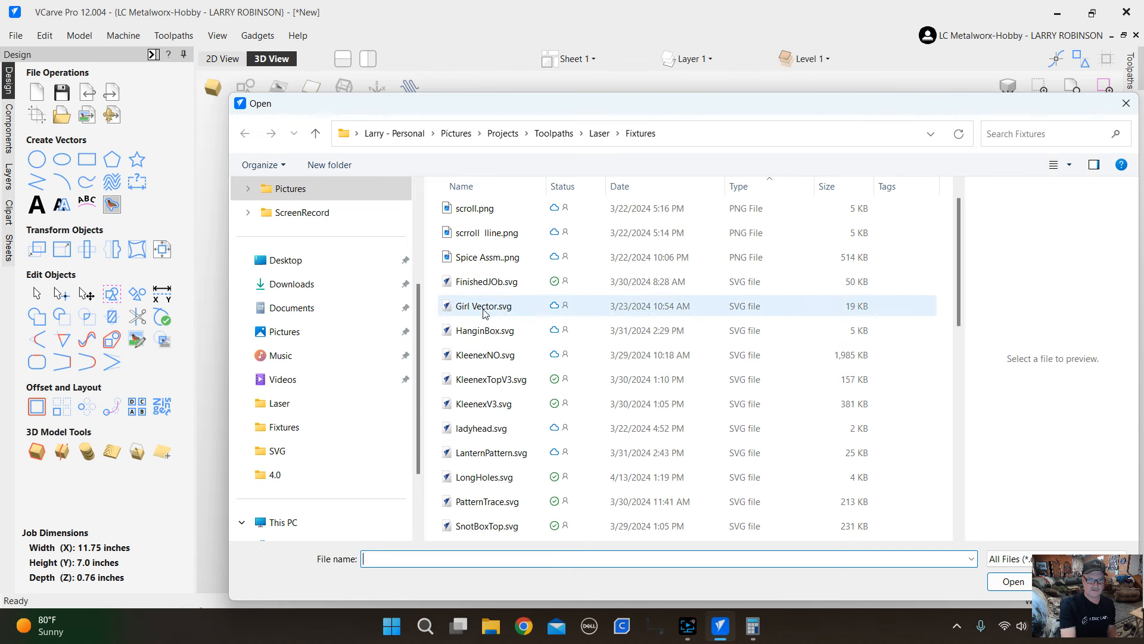
scroll(484, 314, up, 1)
scroll(477, 332, down, 2)
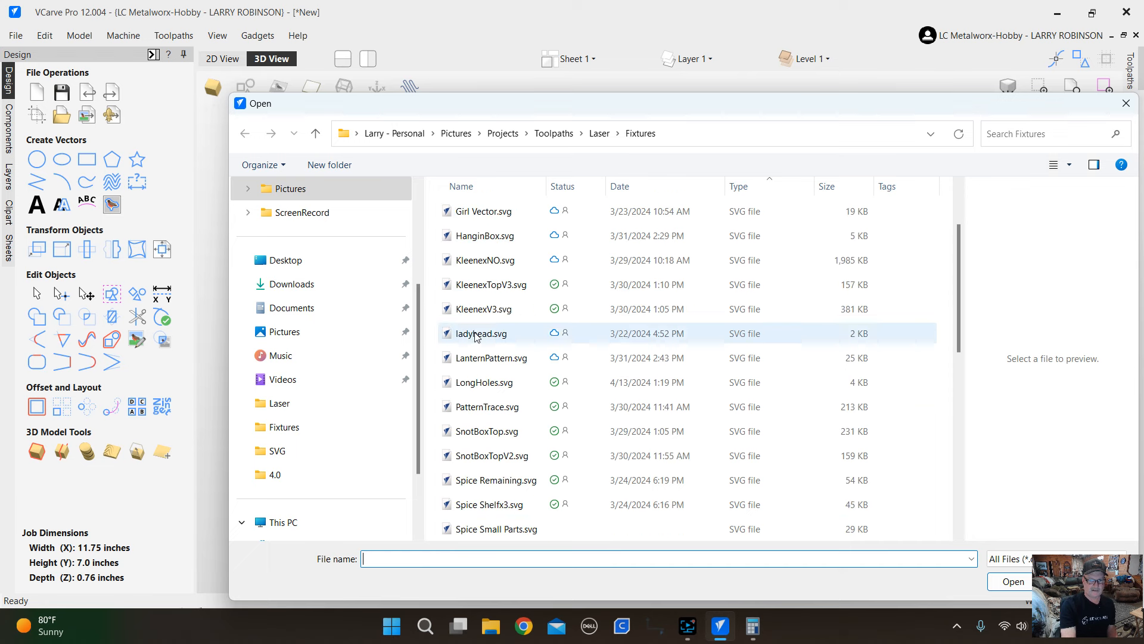
scroll(523, 484, down, 3)
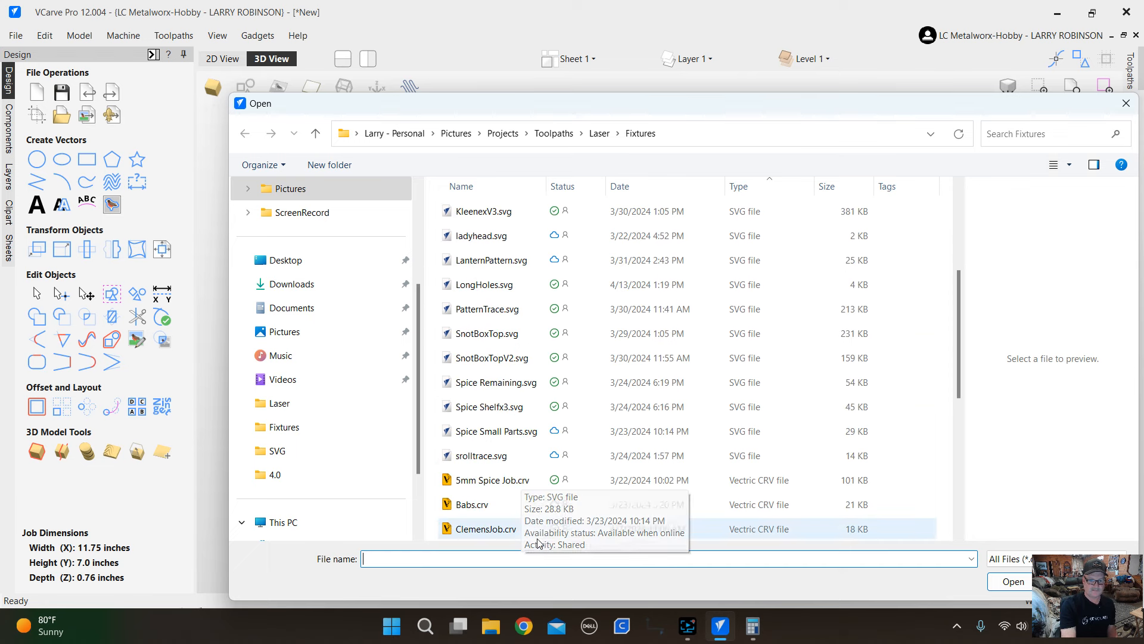
click(474, 387)
click(1013, 581)
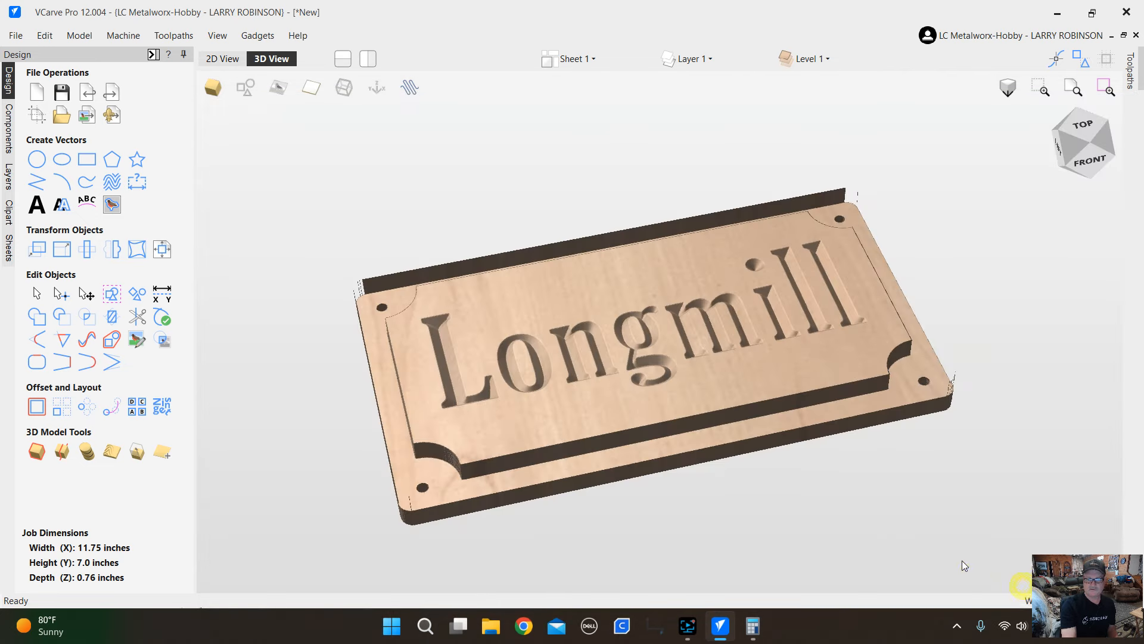
scroll(301, 250, down, 3)
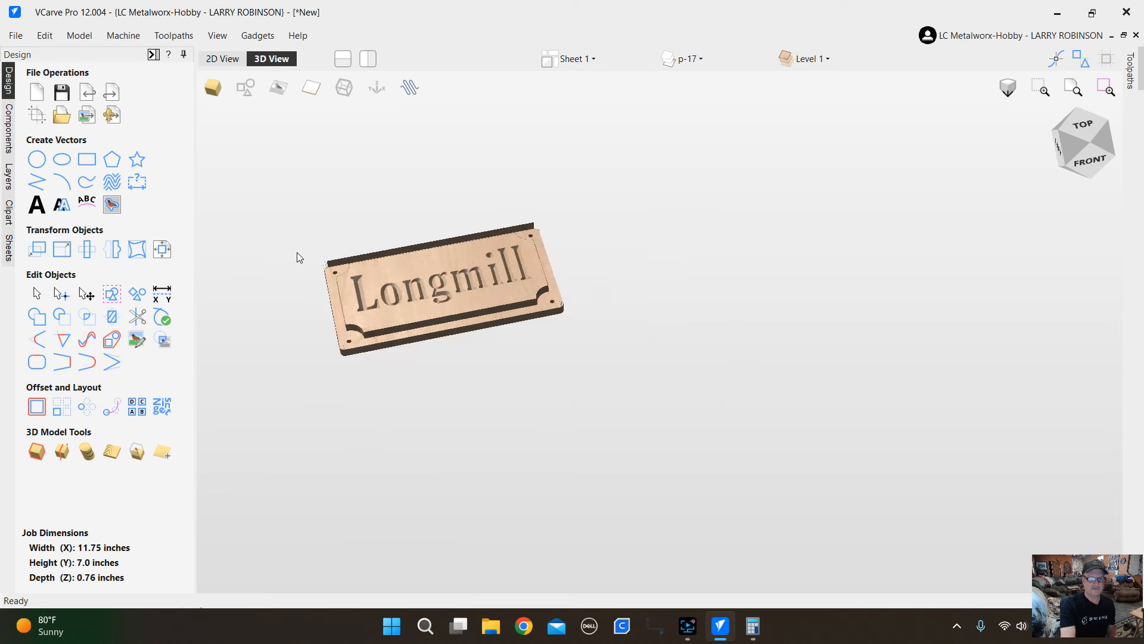
scroll(542, 346, down, 3)
scroll(533, 352, up, 5)
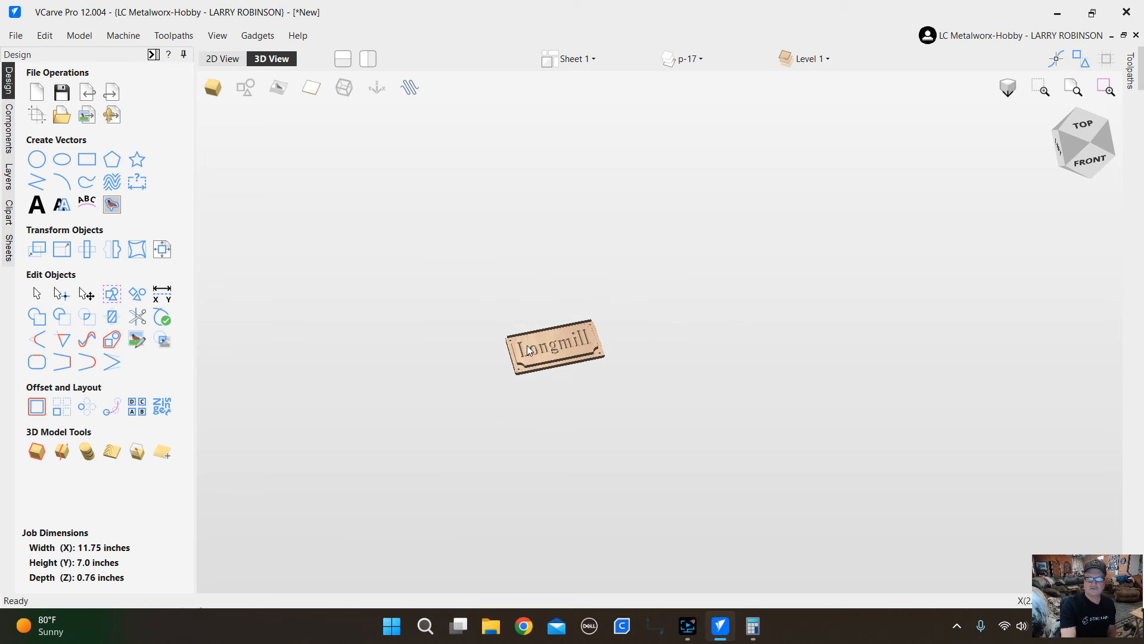
scroll(584, 382, up, 3)
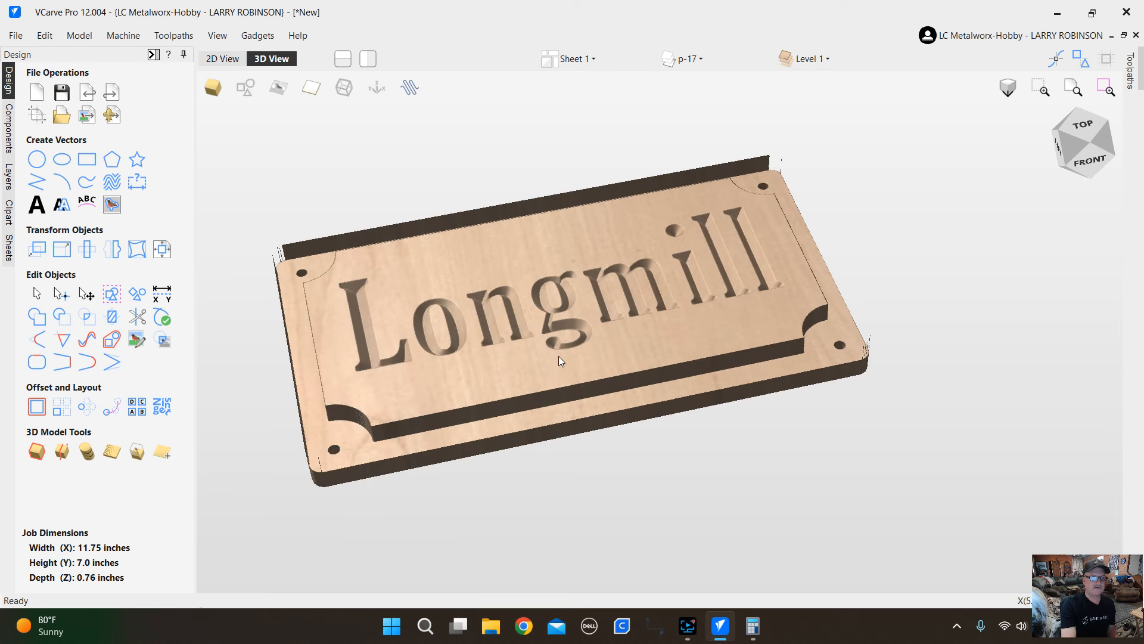
scroll(559, 360, down, 2)
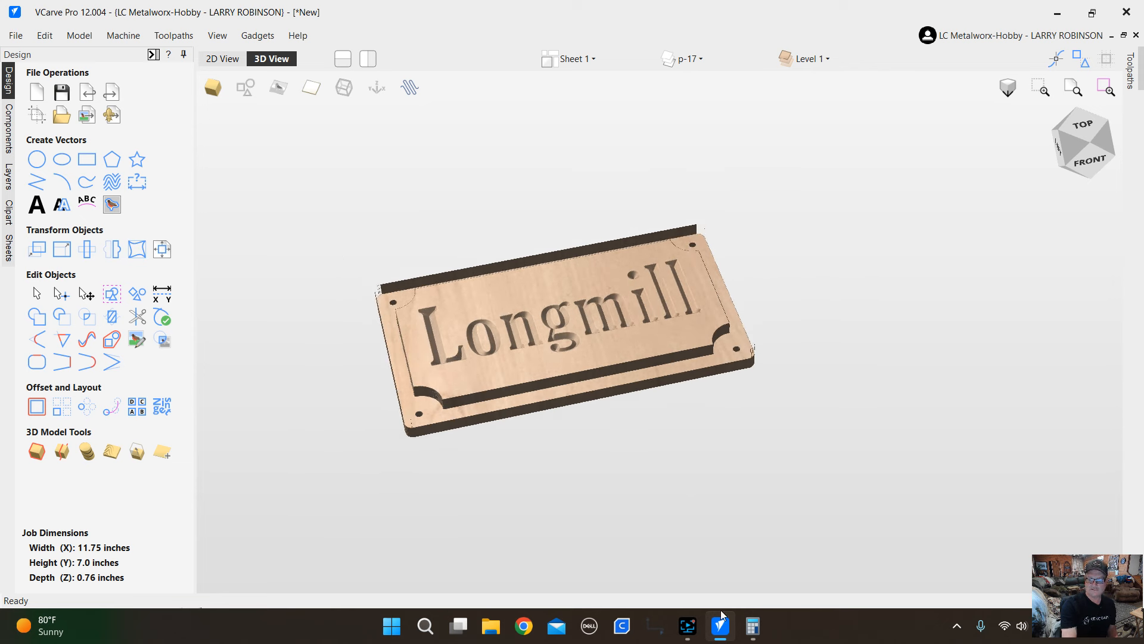
Close the Calculator that is running in the background and return to the sign in VCarve Pro.
mouse_move(753, 626)
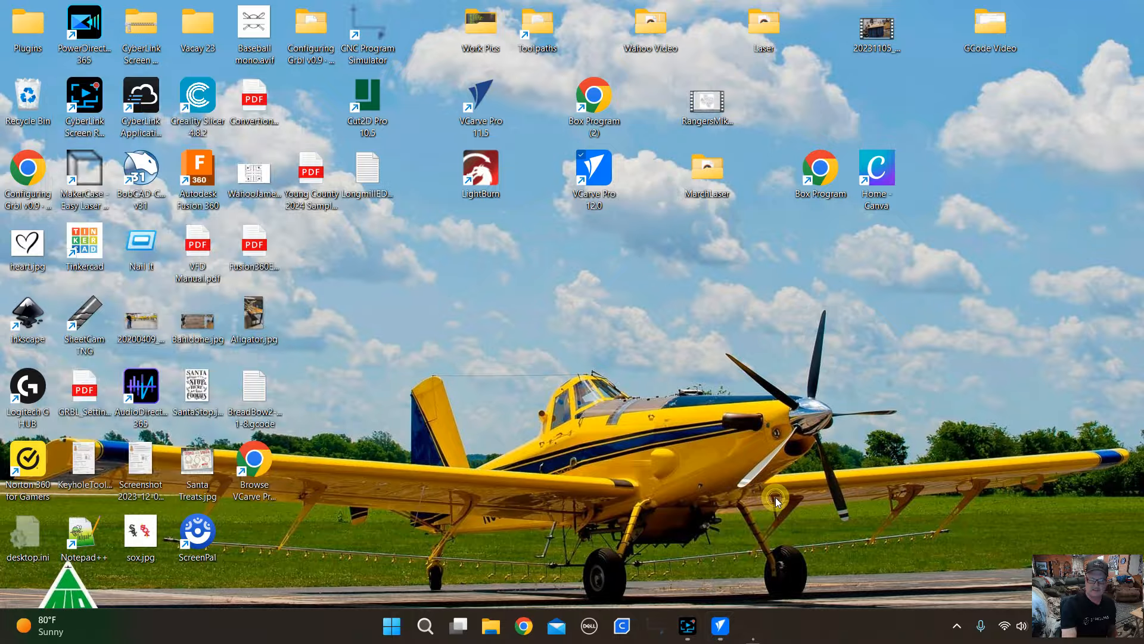
click(775, 499)
scroll(584, 348, down, 2)
scroll(584, 347, down, 1)
scroll(509, 271, up, 3)
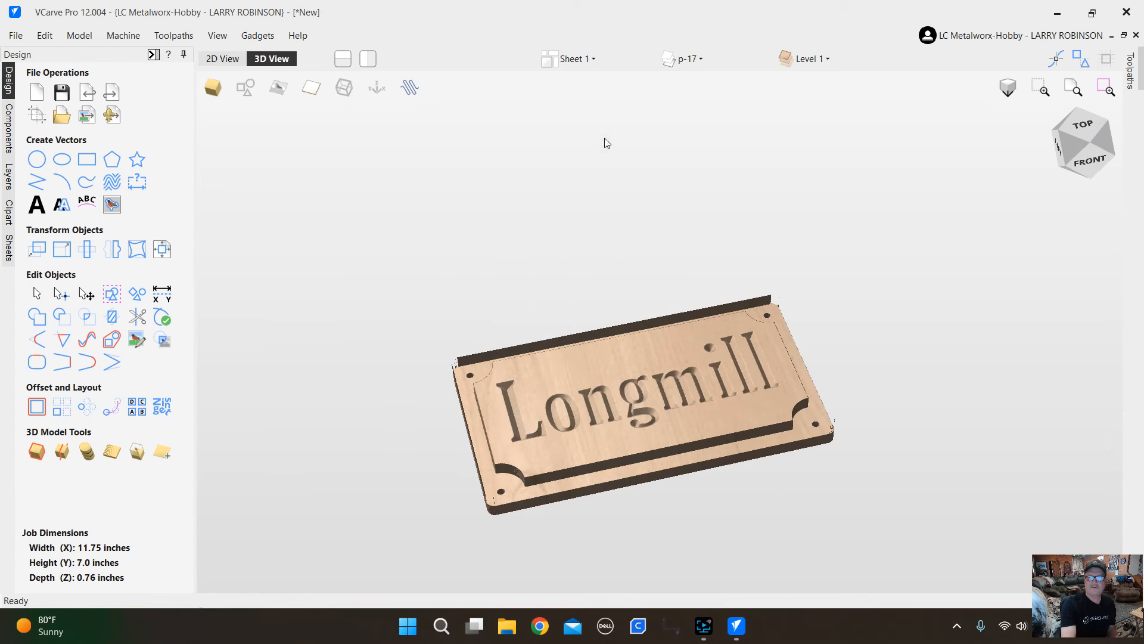
Undo the file import and check the layer, level and sheet lists.
click(702, 60)
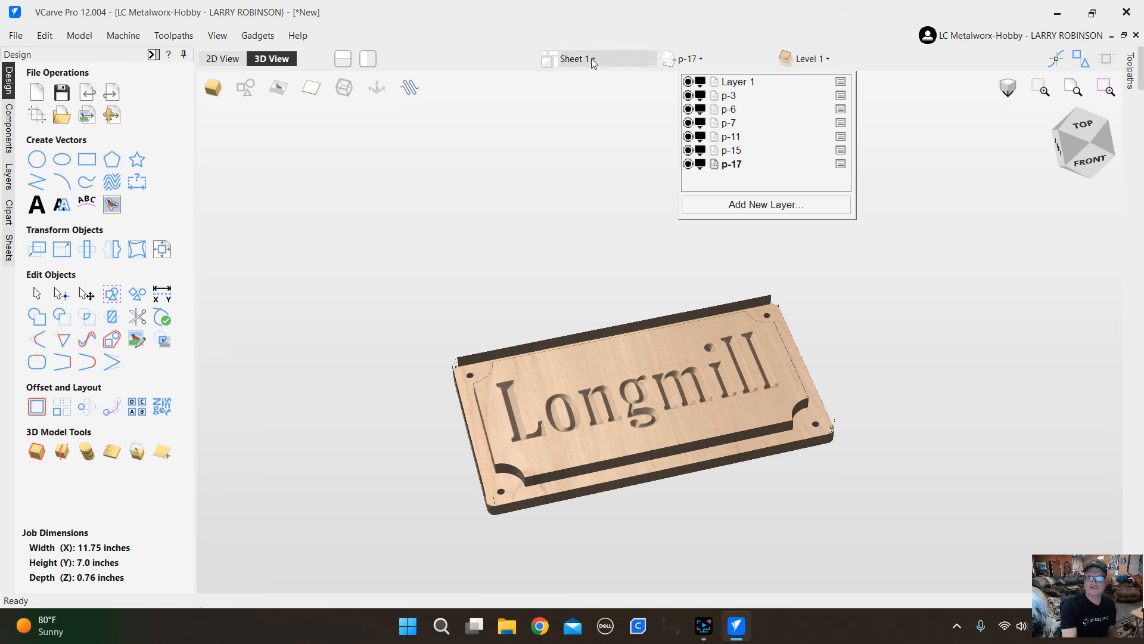
click(86, 93)
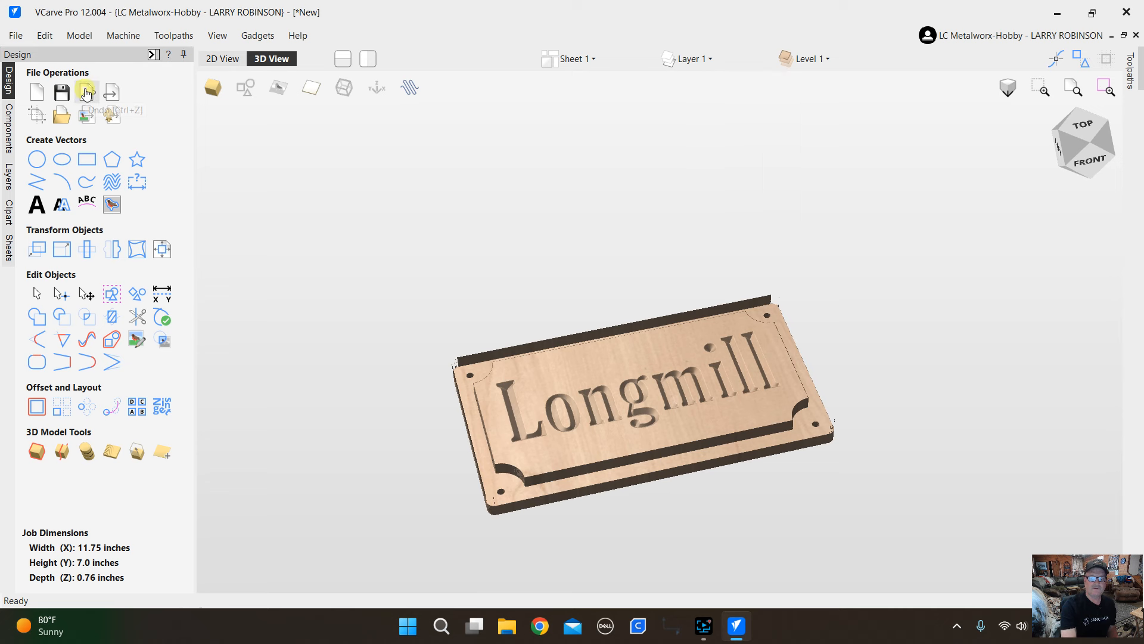
click(710, 59)
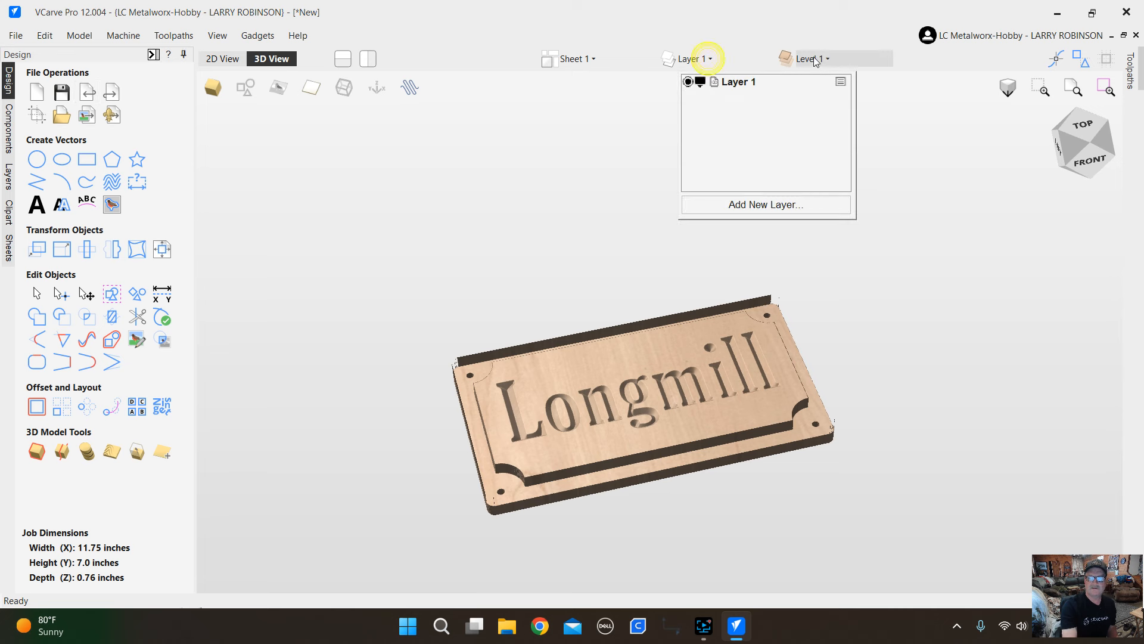
click(835, 60)
click(594, 60)
click(696, 132)
scroll(676, 289, down, 4)
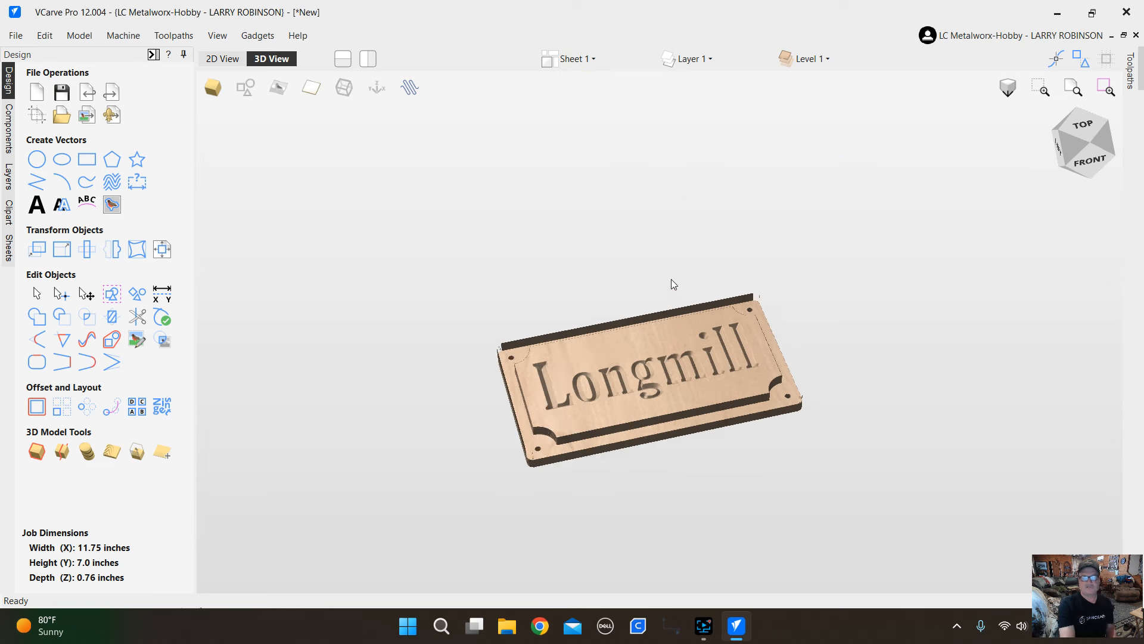
scroll(684, 351, up, 5)
scroll(685, 352, up, 1)
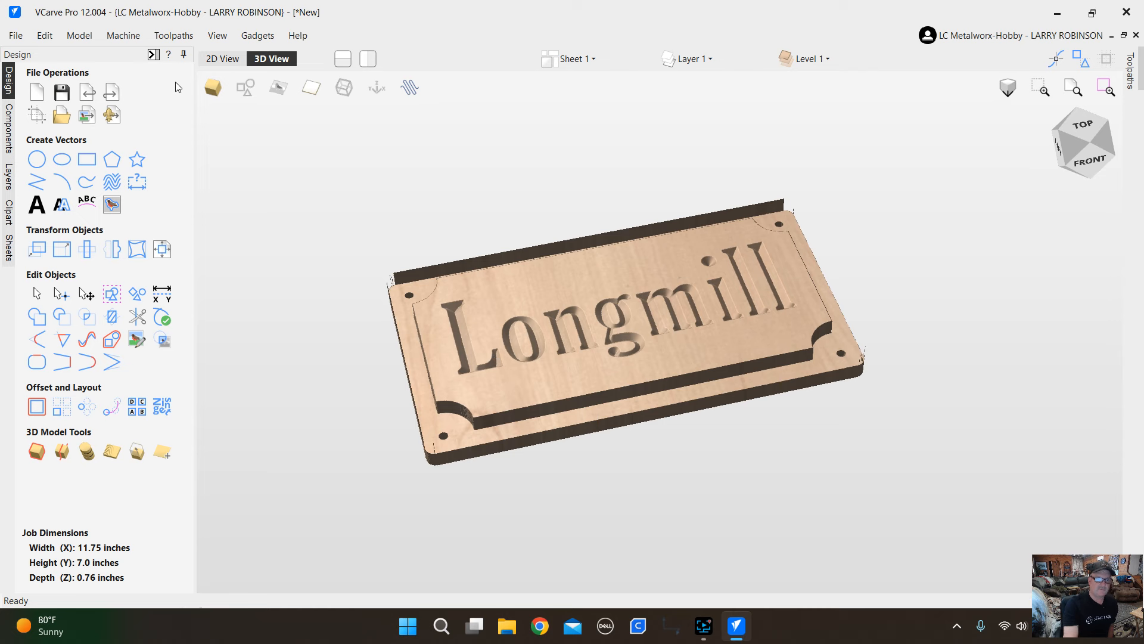
scroll(598, 400, up, 2)
scroll(597, 396, down, 1)
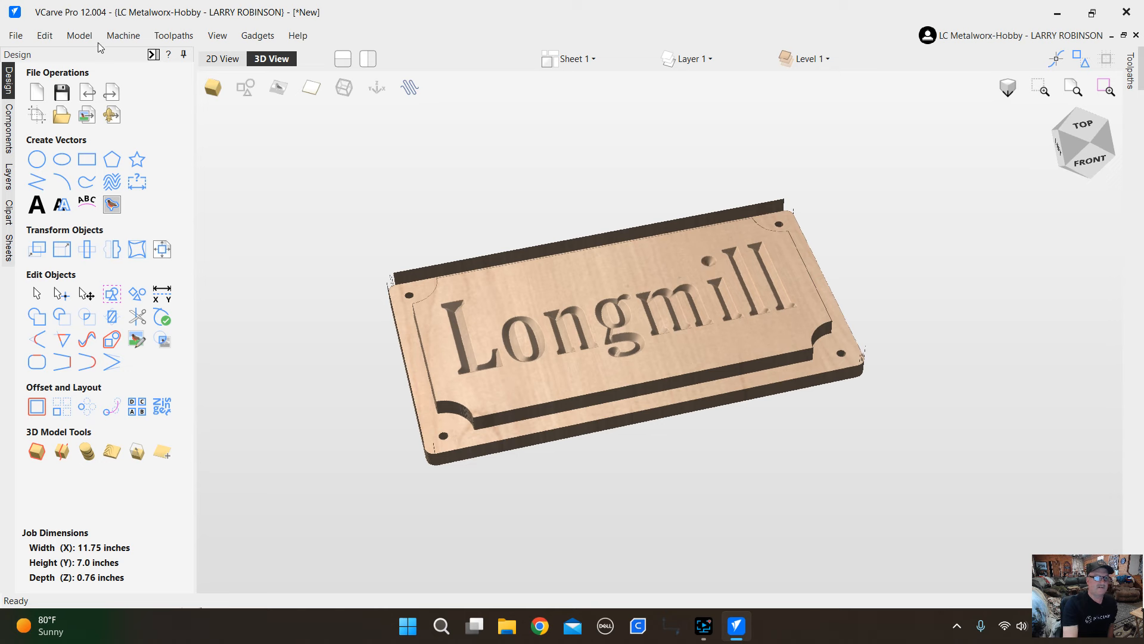
Return to the toolpath tools and close the toolpath preview, keeping the whole sign in view.
click(152, 55)
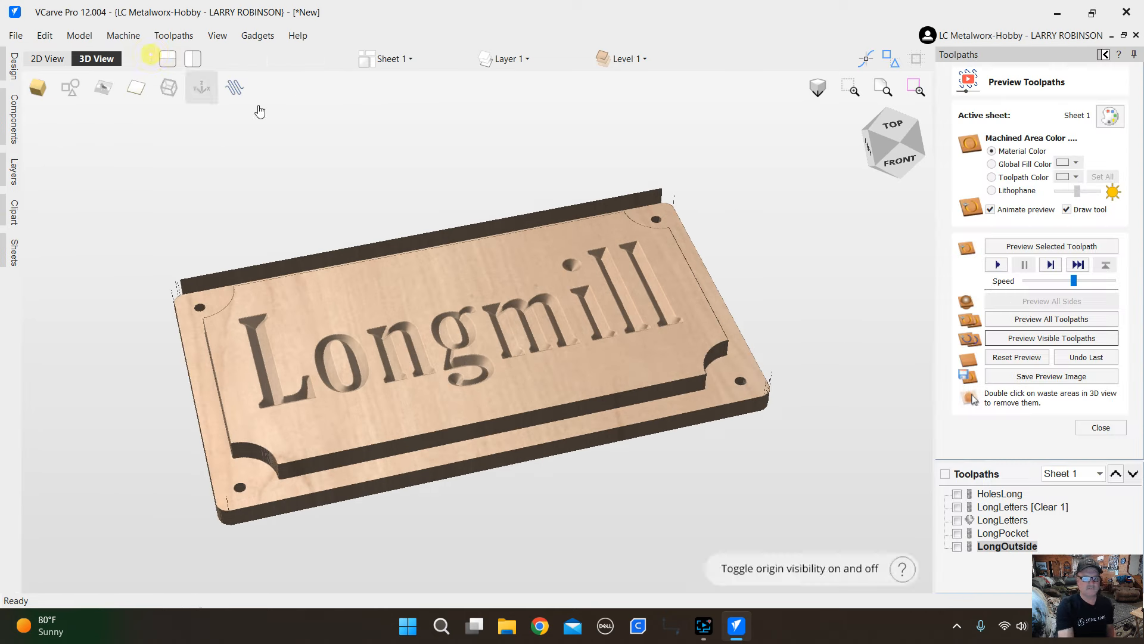
click(1102, 428)
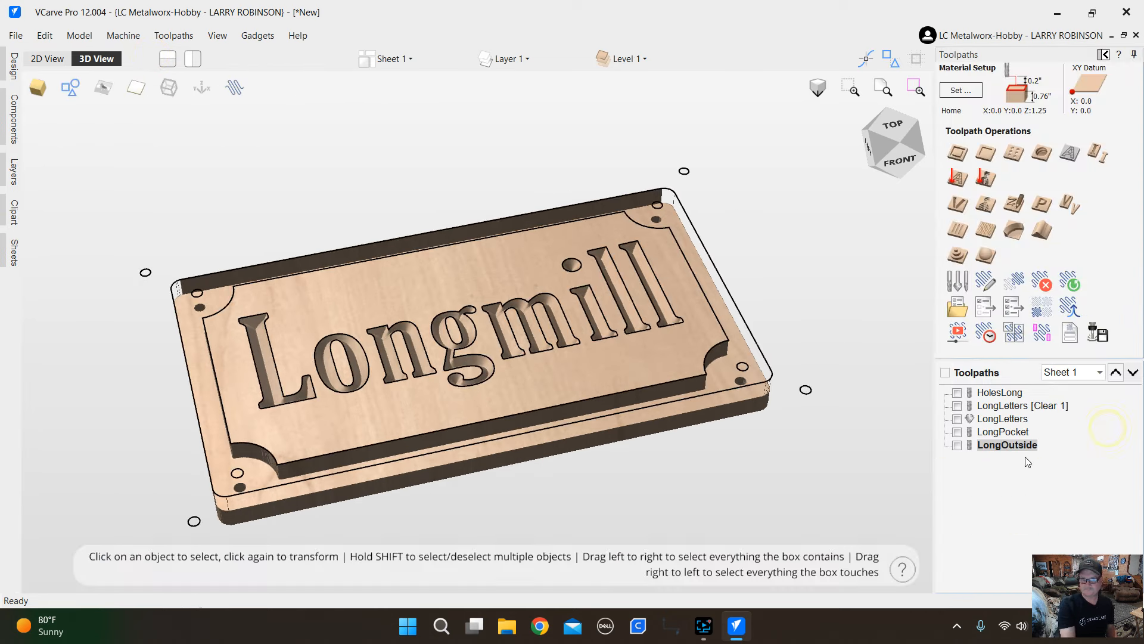
middle_drag(416, 440, 439, 391)
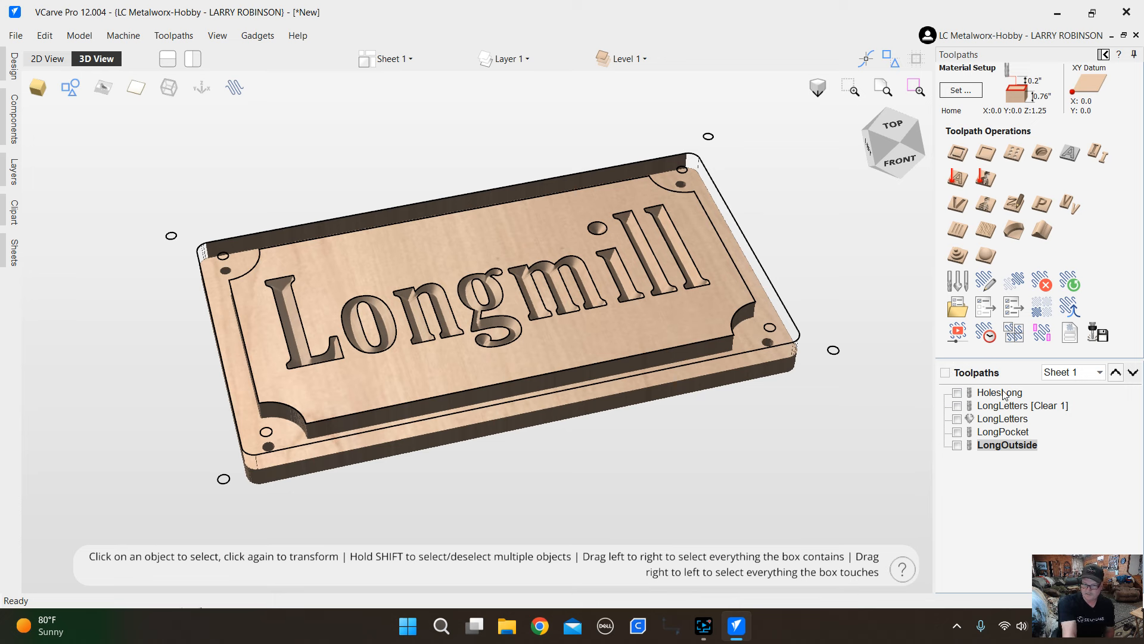
Display all of the sign's toolpaths at once in the 3D view and hide them again.
mouse_move(1012, 396)
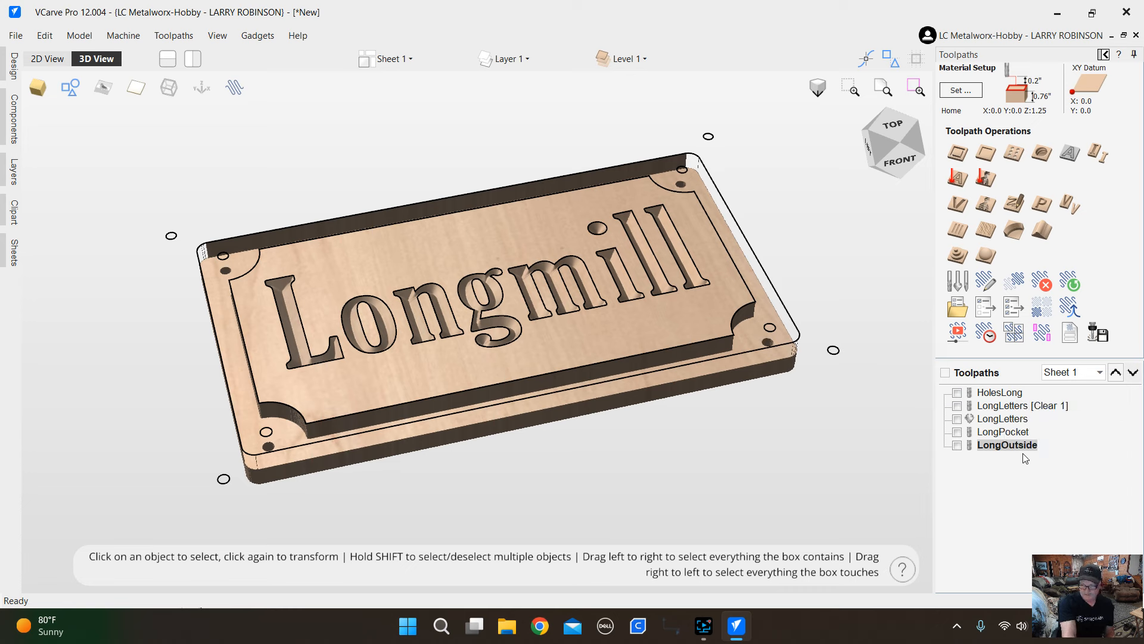
click(946, 373)
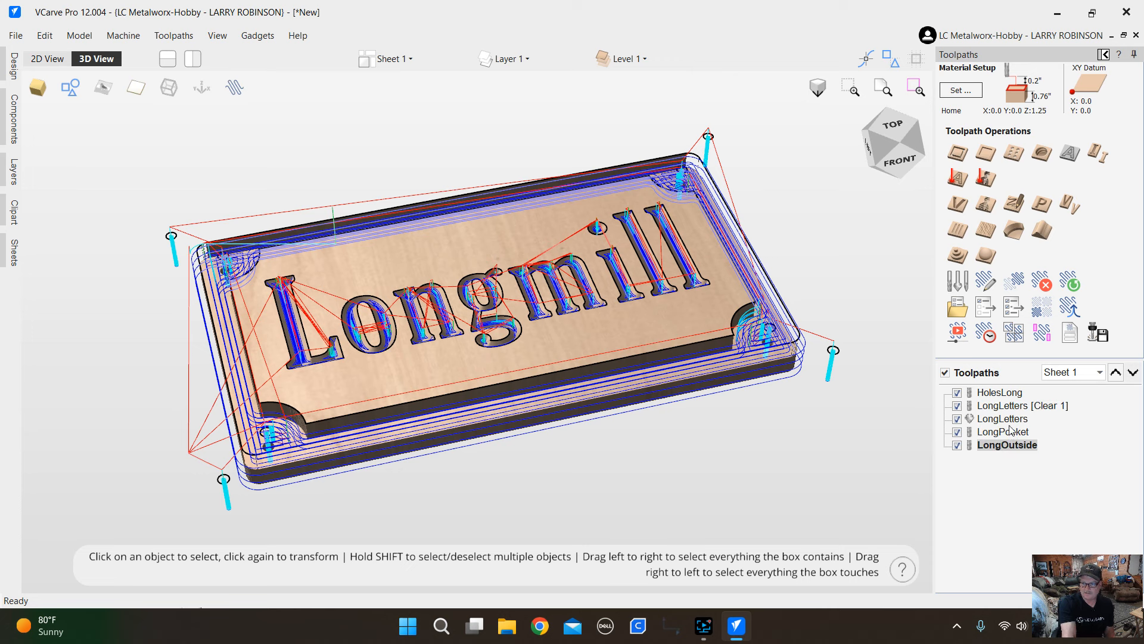
mouse_move(1000, 398)
click(945, 372)
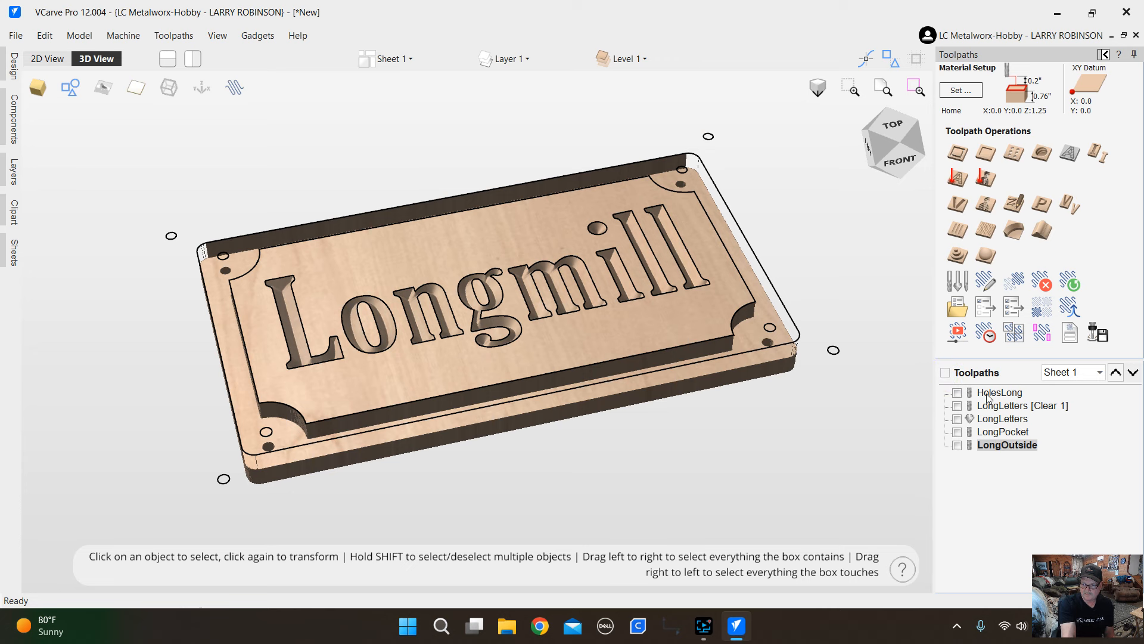
Show only the HolesLong toolpath and start saving toolpaths with the machine set to Benchtop 30x30 - Default.
click(990, 393)
click(958, 393)
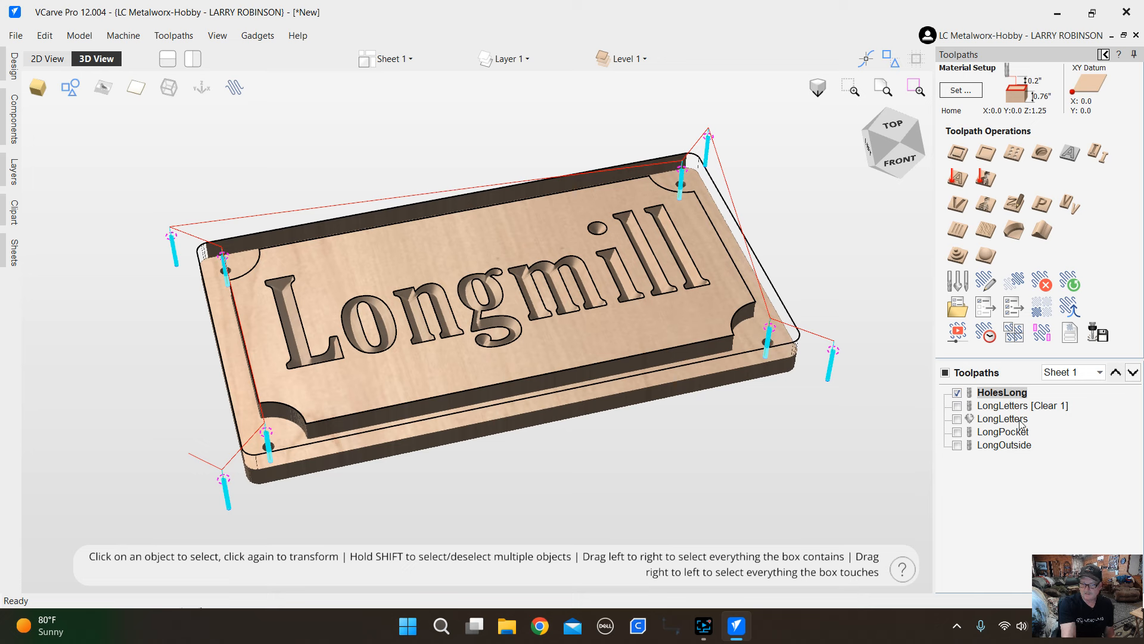
click(1101, 335)
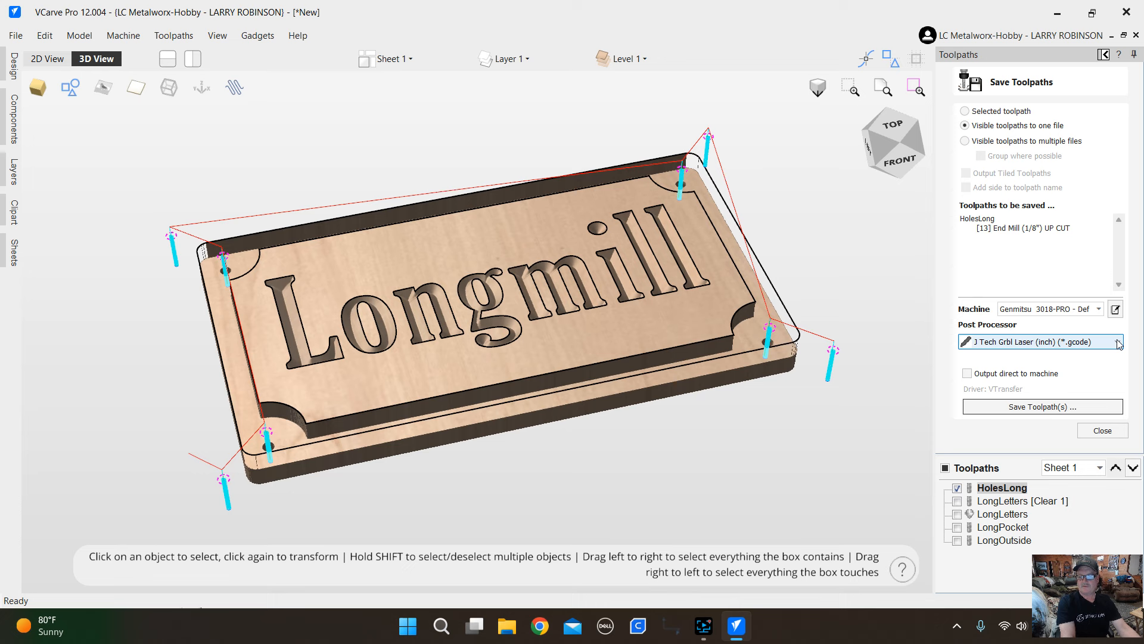
click(1119, 343)
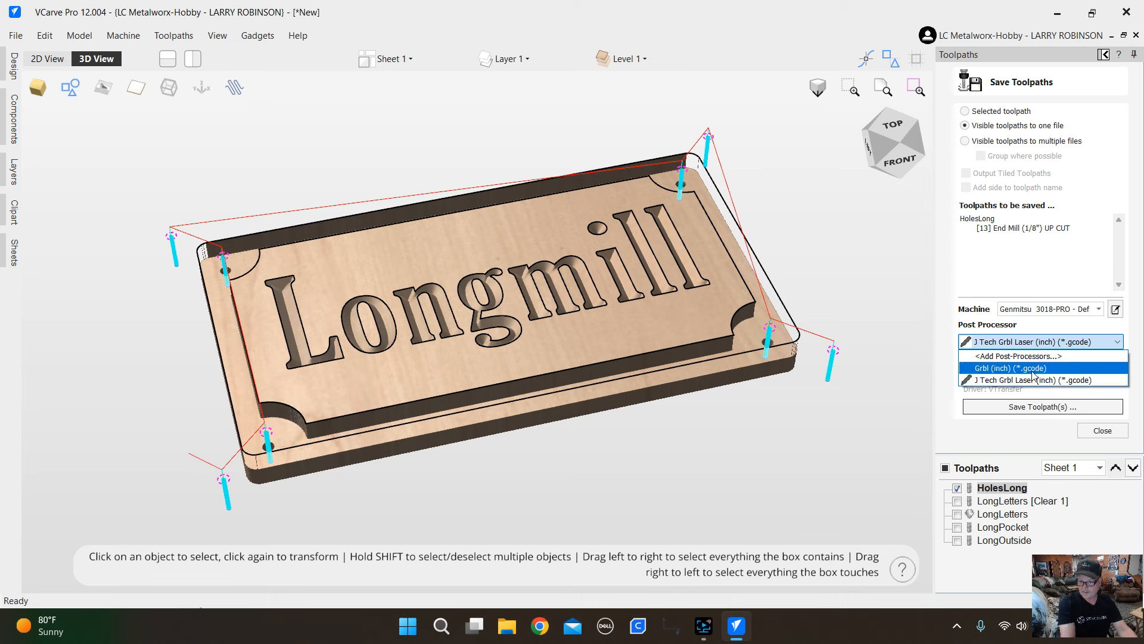
click(1104, 313)
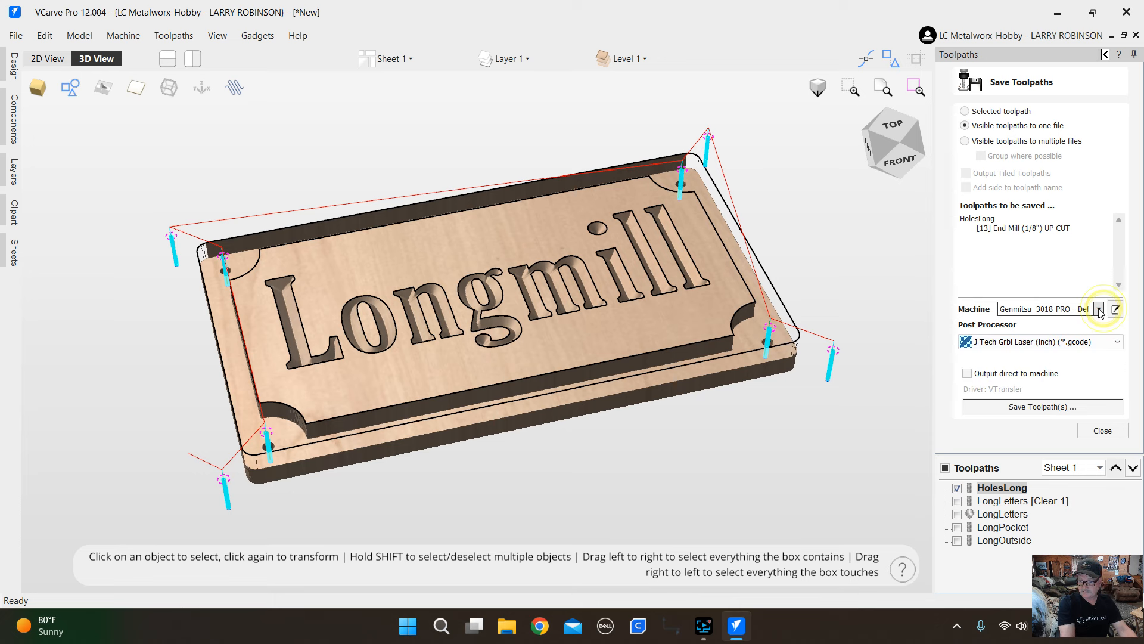
click(1098, 309)
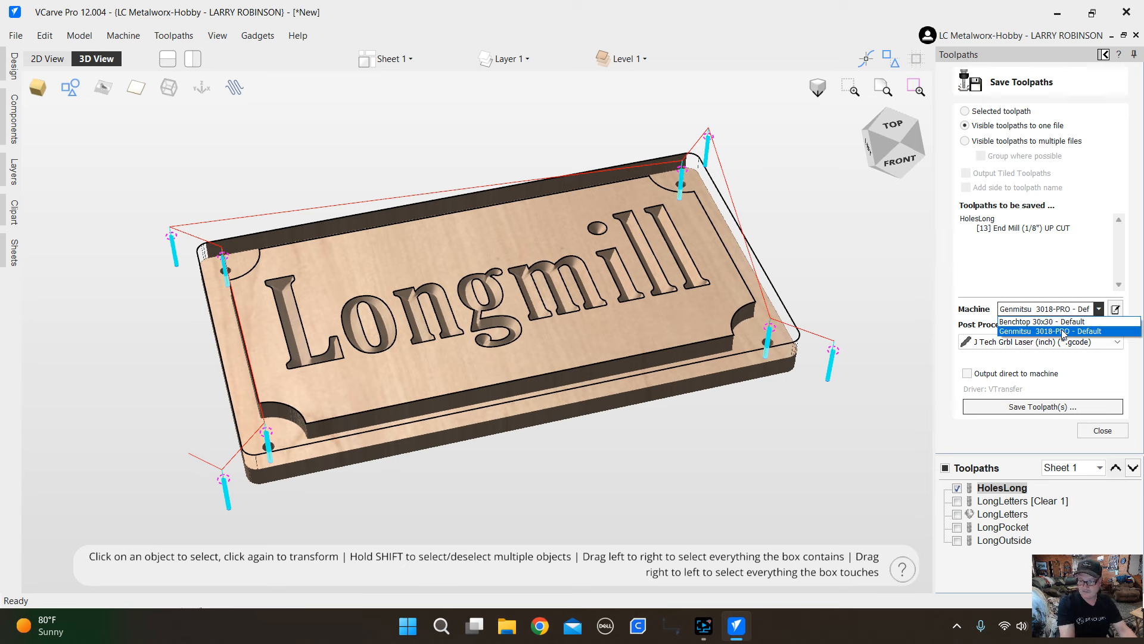
click(1031, 322)
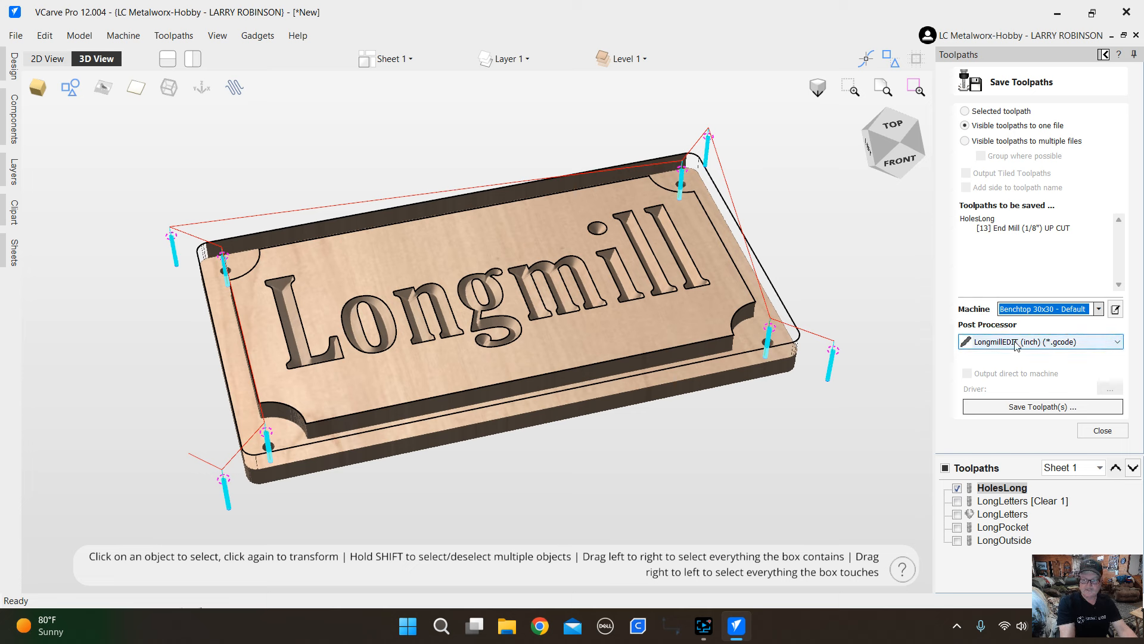
Save the HolesLong toolpath as HolesLong.gcode in the Projects > Toolpaths folder.
click(1049, 409)
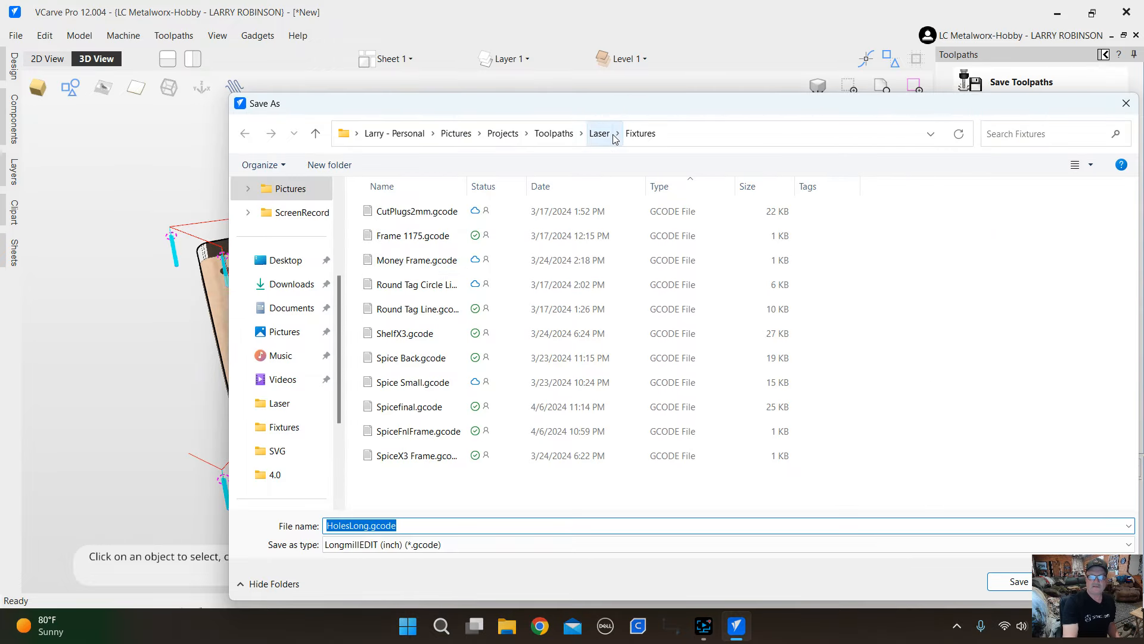
click(581, 134)
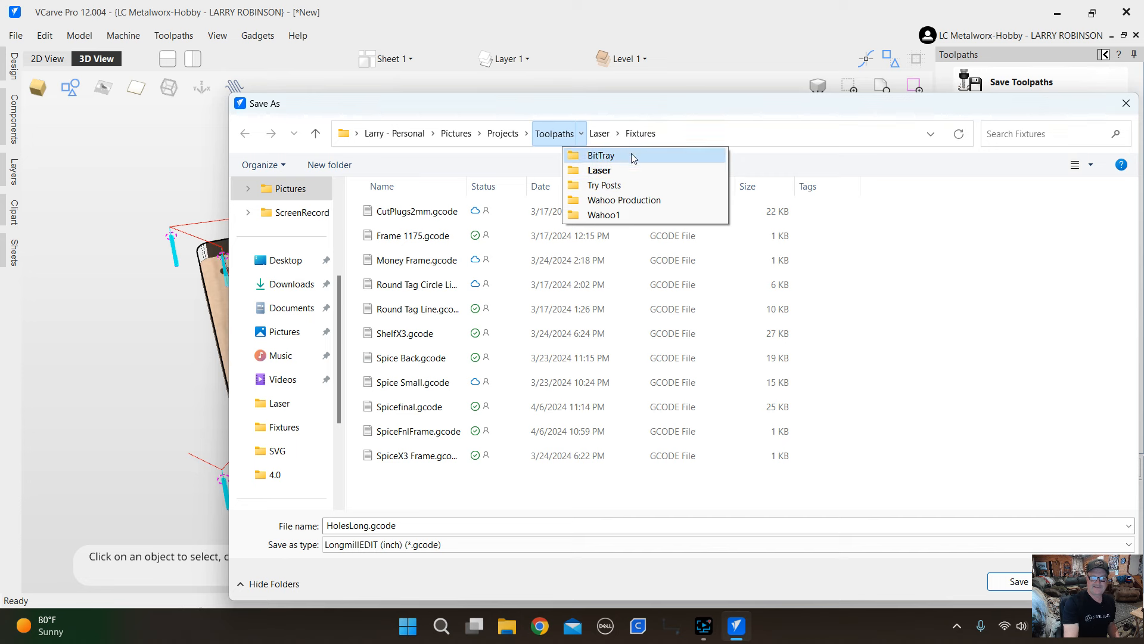
click(554, 133)
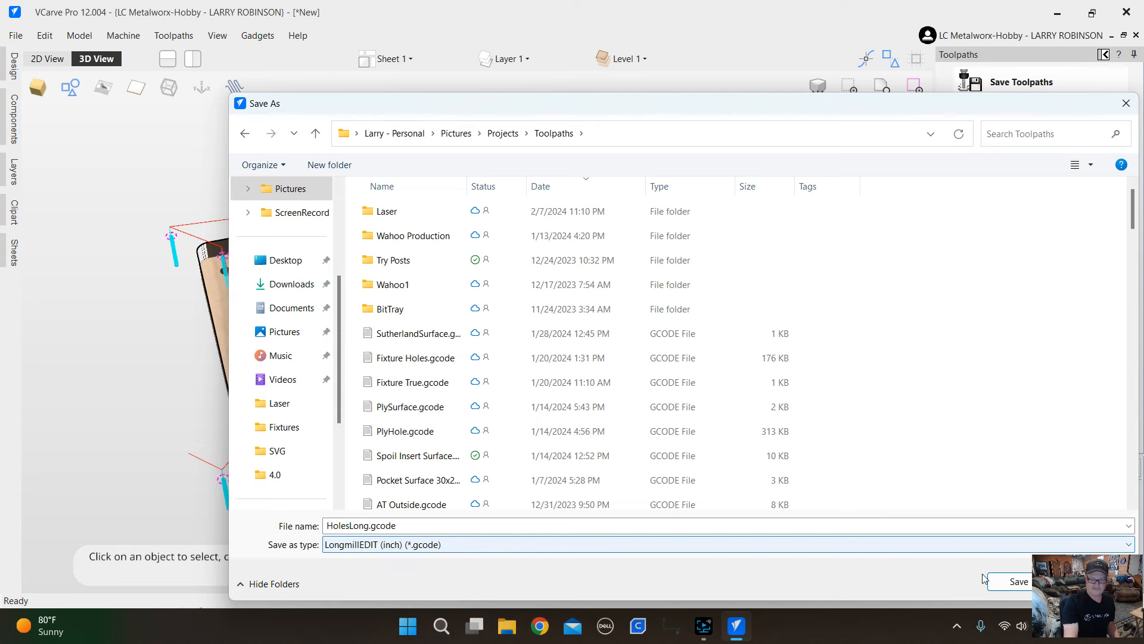
click(1019, 582)
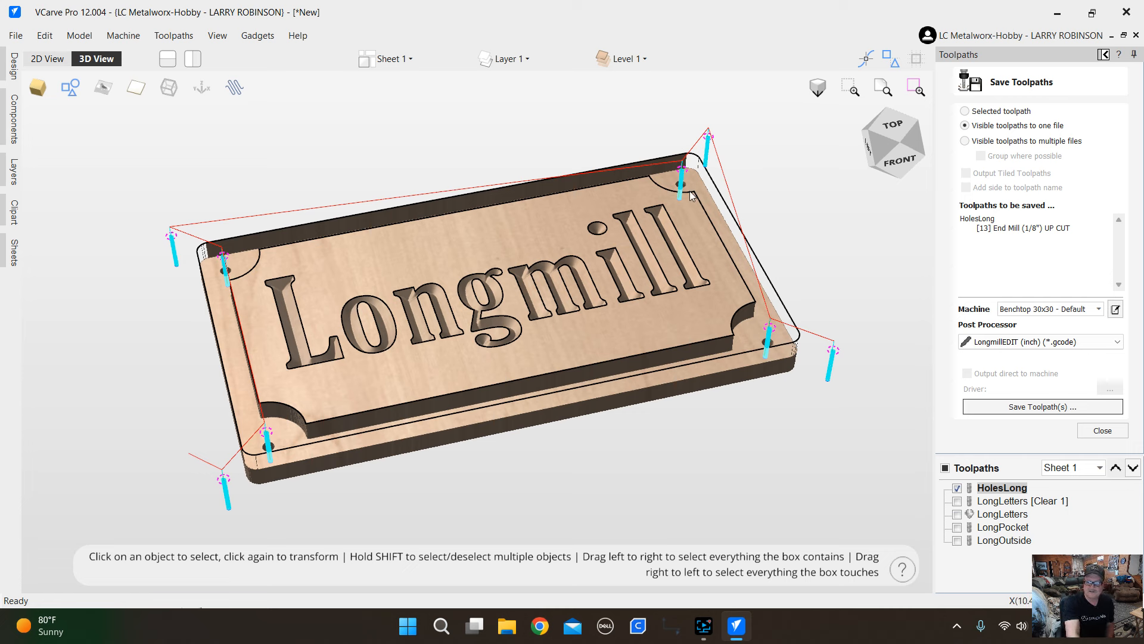
Make LongLetters [Clear 1] the only visible toolpath and save it as LongLetters [Clear 1].gcode in the Toolpaths folder.
click(957, 501)
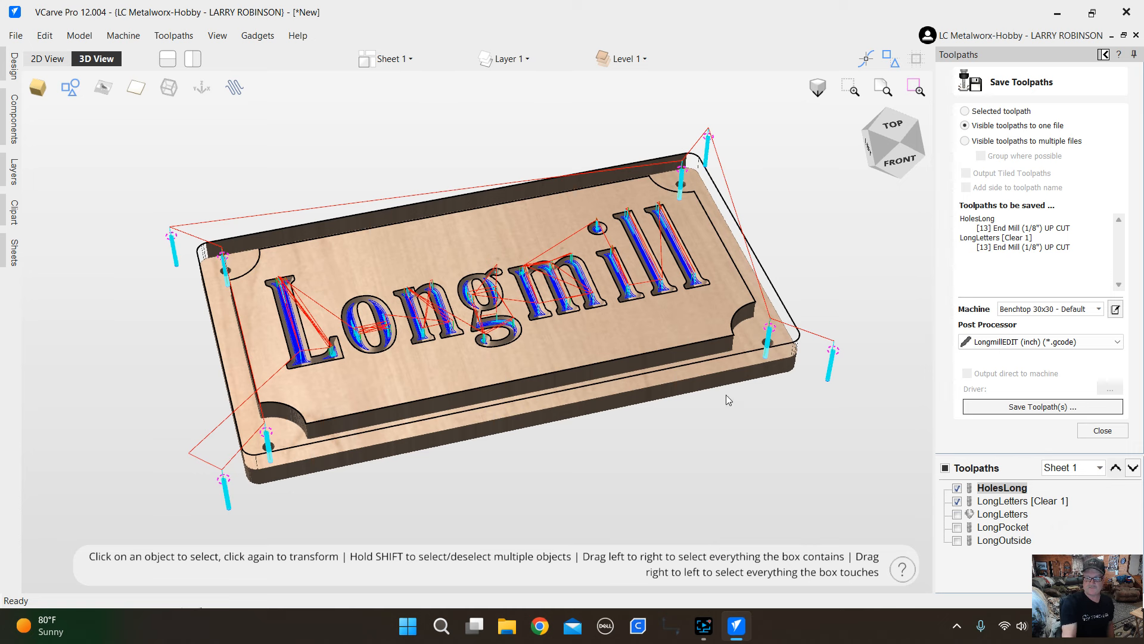
click(957, 489)
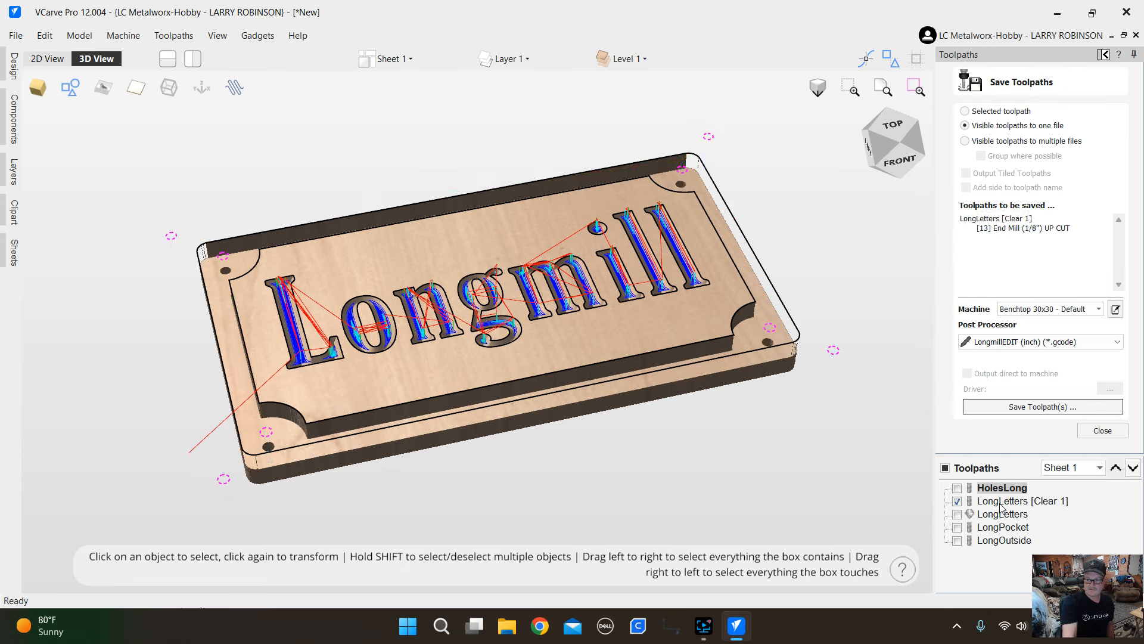
click(1002, 504)
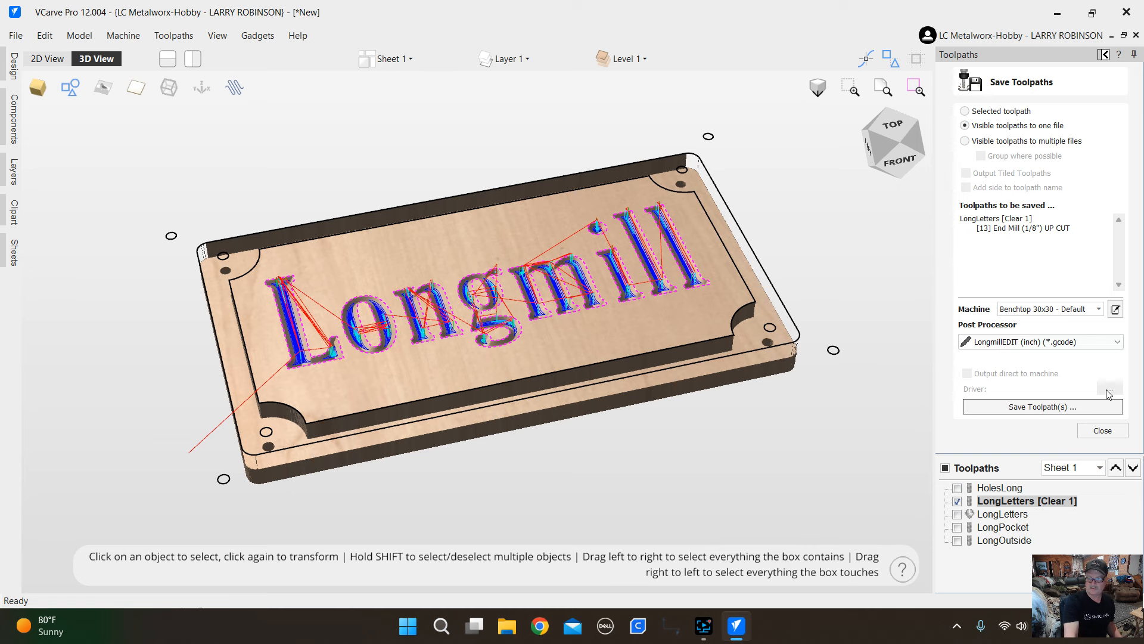
click(1043, 406)
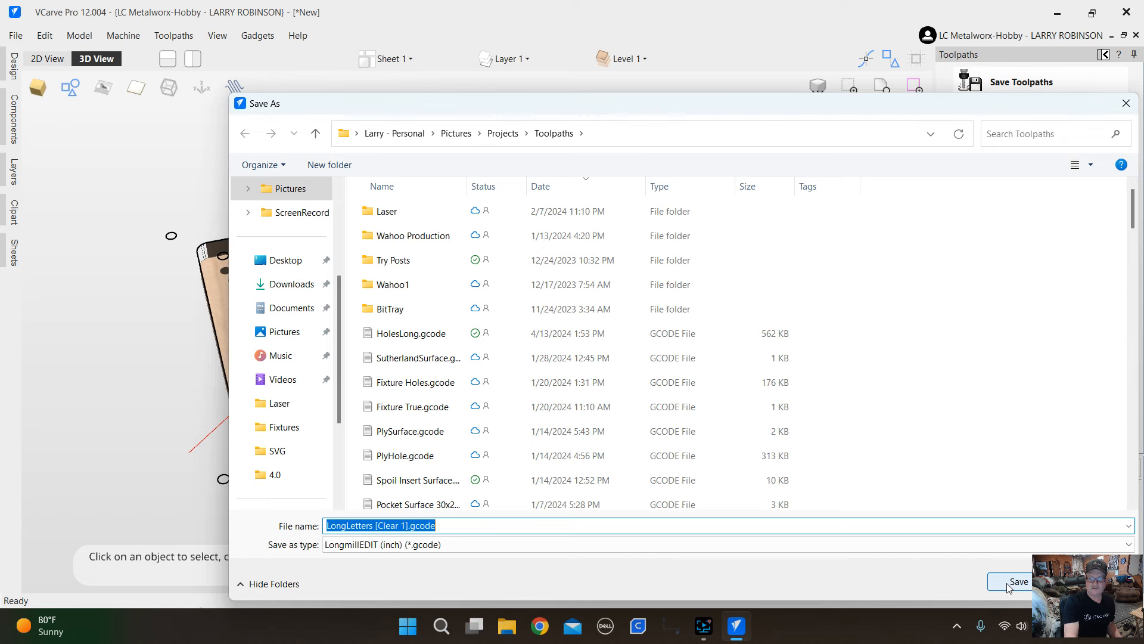
click(1009, 588)
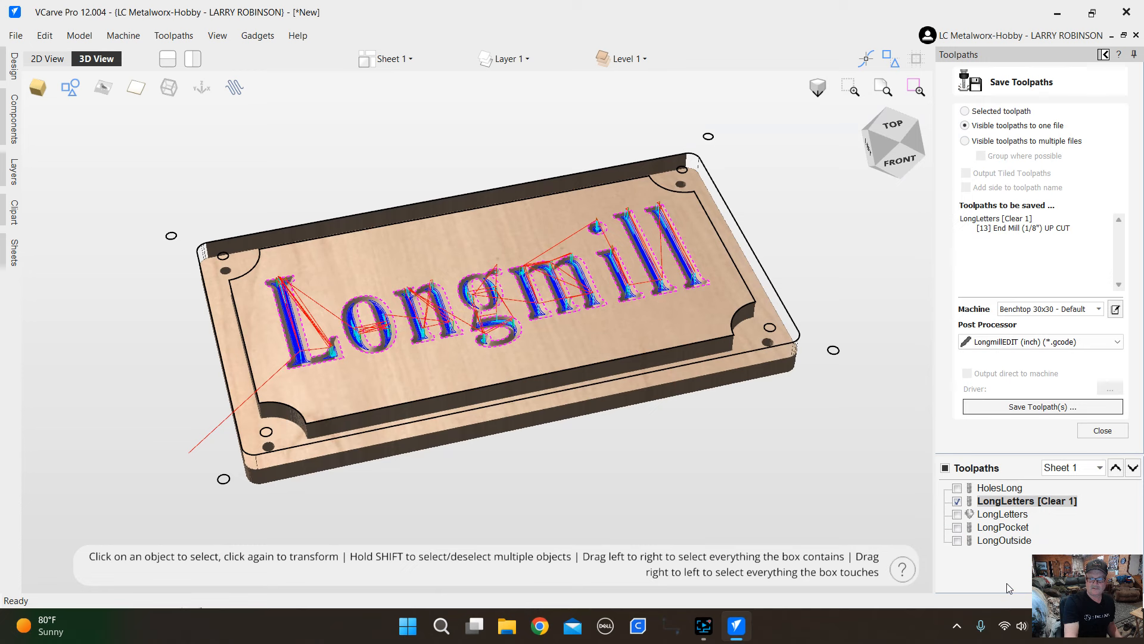
Make LongLetters the only visible toolpath and save it as LongLetters.gcode in the Toolpaths folder.
click(957, 515)
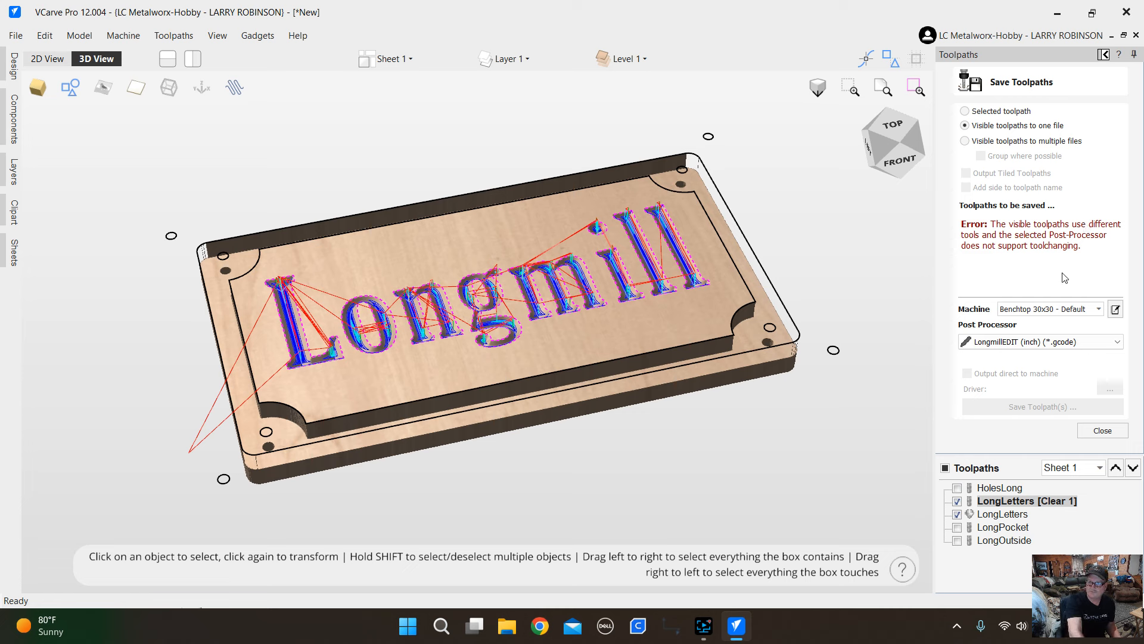
click(957, 501)
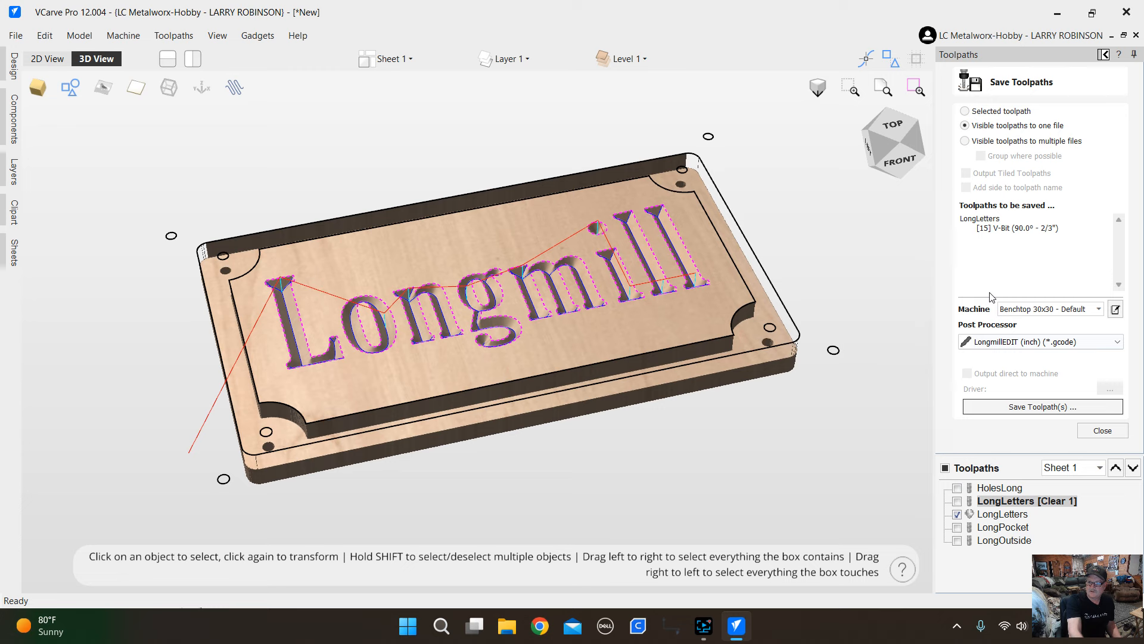
click(1035, 406)
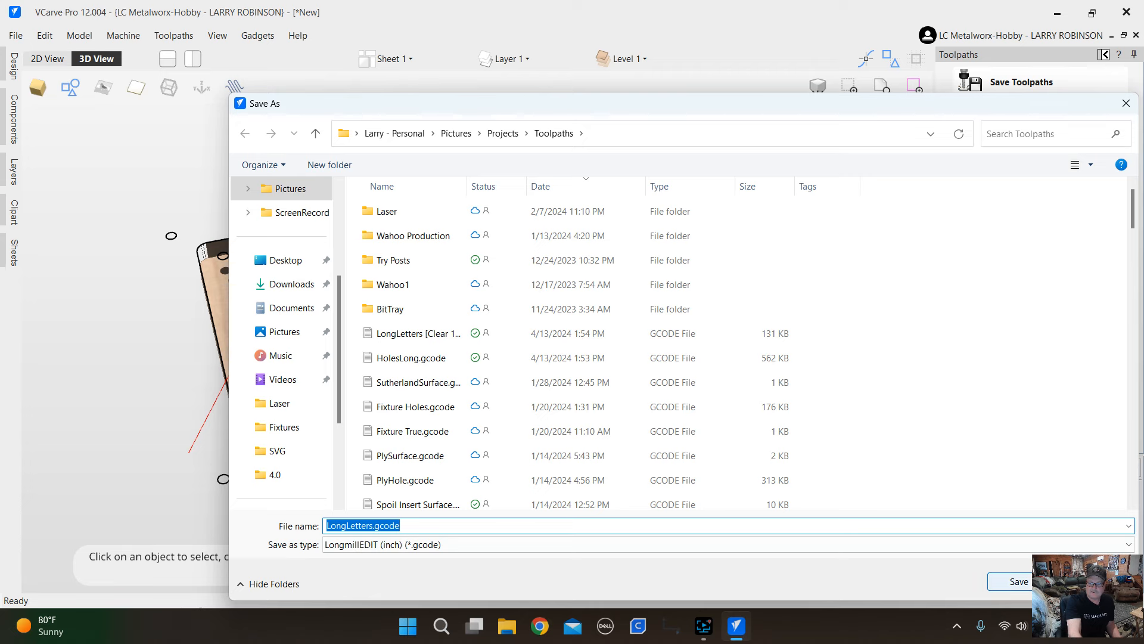
click(1029, 589)
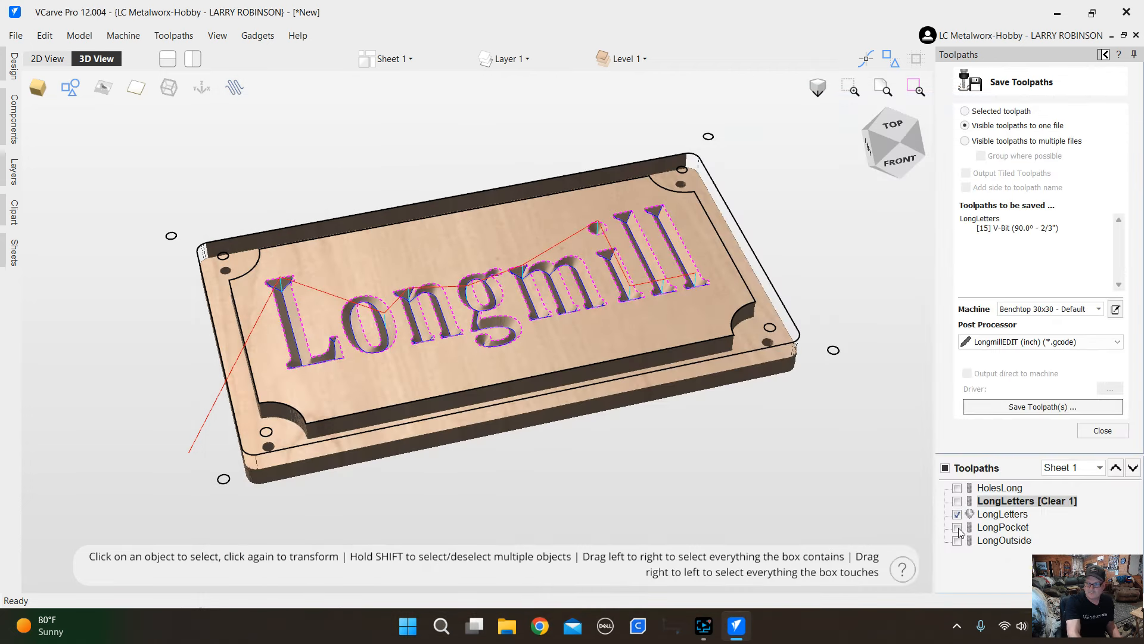
Make LongPocket the only visible toolpath and save it as LongPocket.gcode in the Toolpaths folder.
click(957, 528)
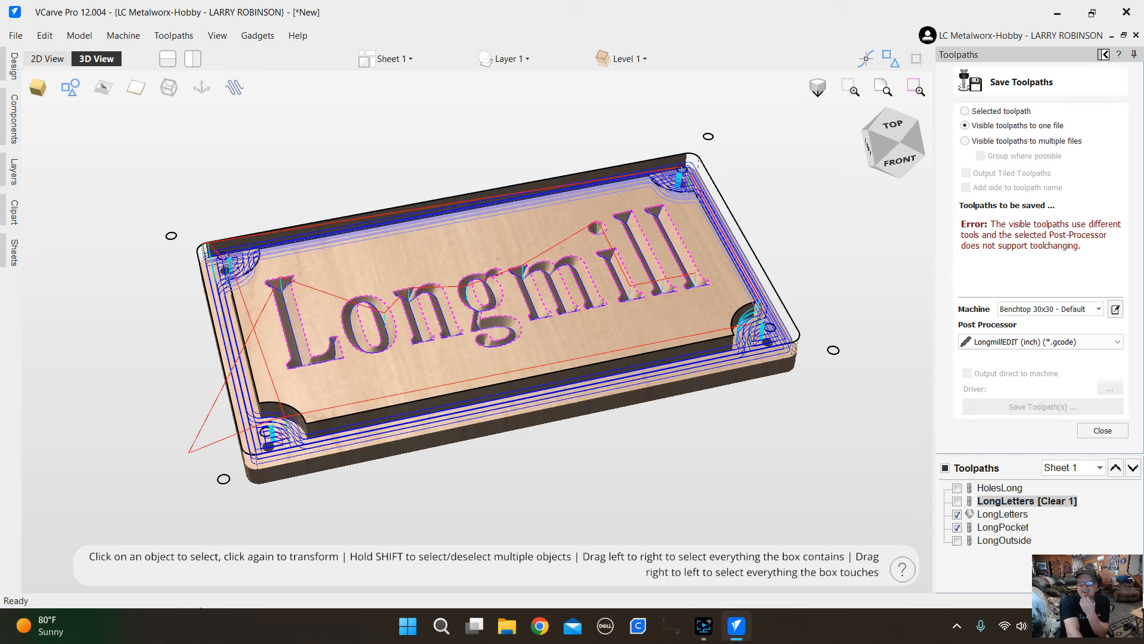
click(957, 514)
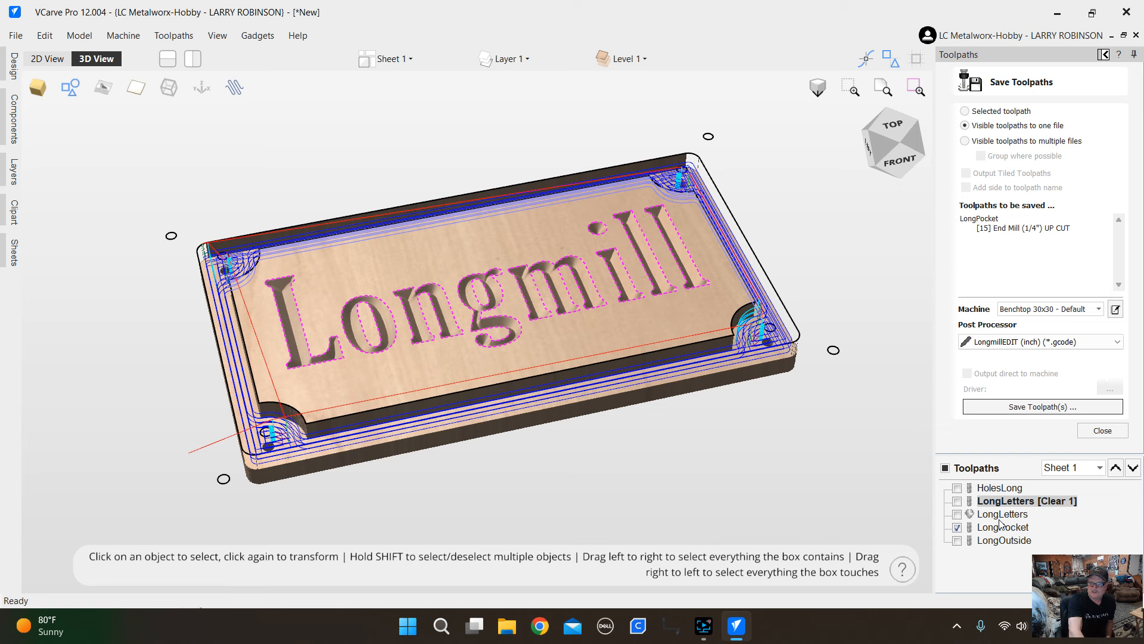
mouse_move(988, 517)
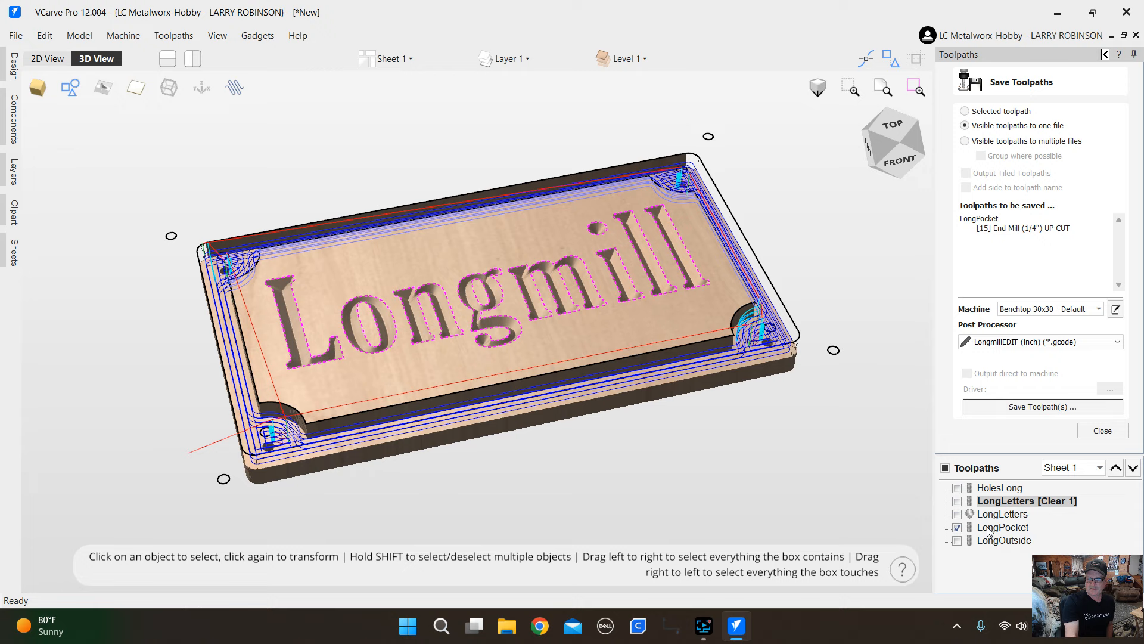
click(1064, 408)
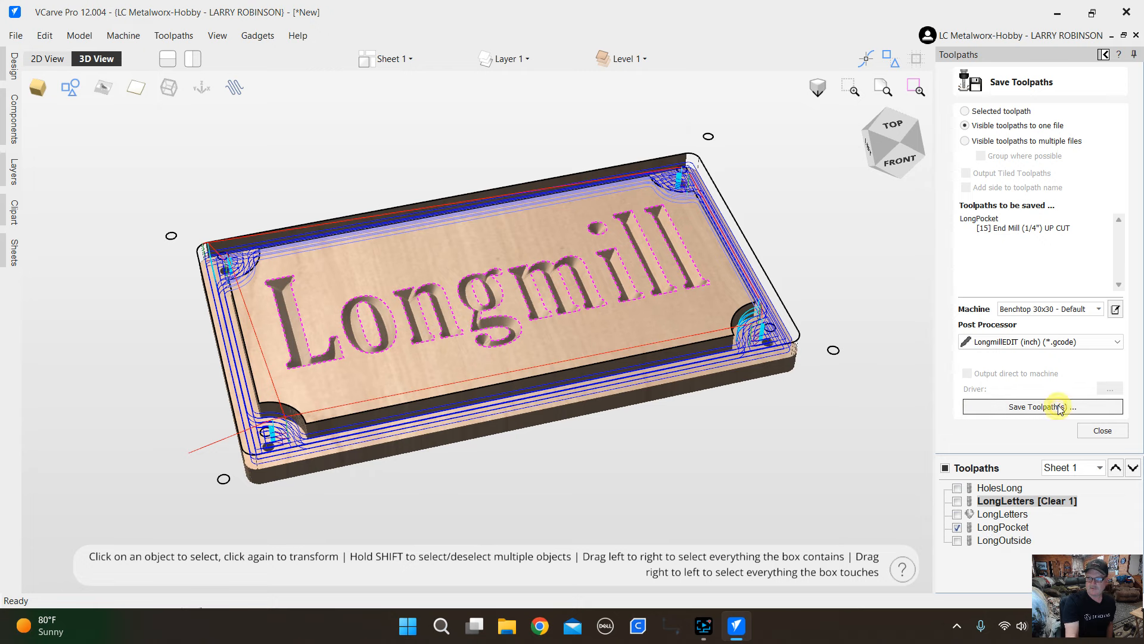
click(1010, 581)
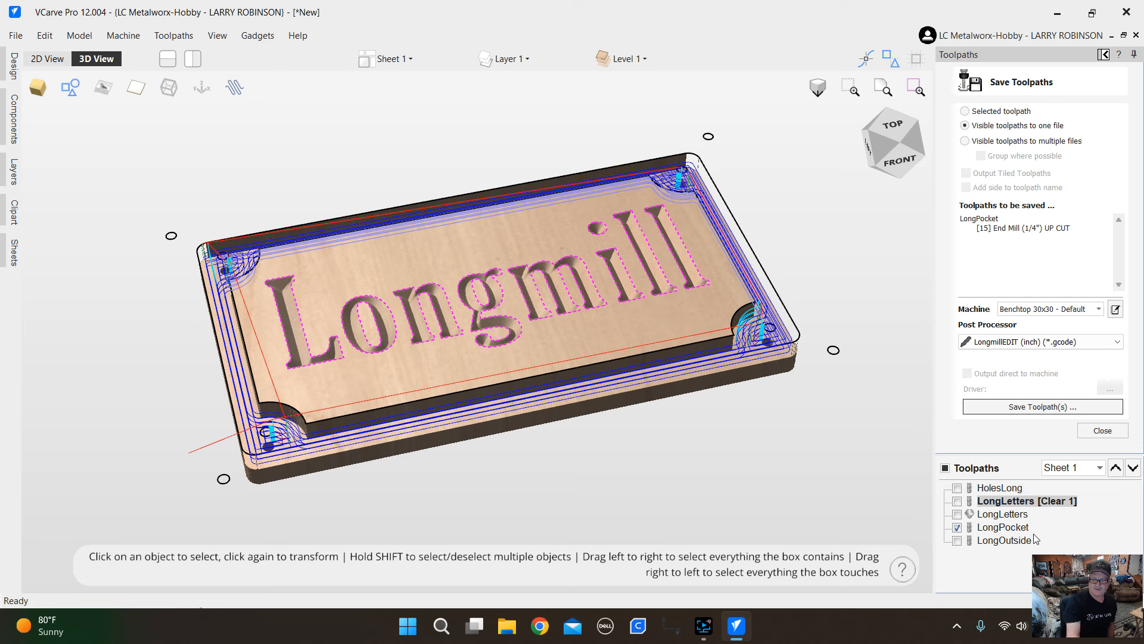
Make LongOutside the only visible toolpath and save it as LongOutside.gcode in the Toolpaths folder.
click(1004, 541)
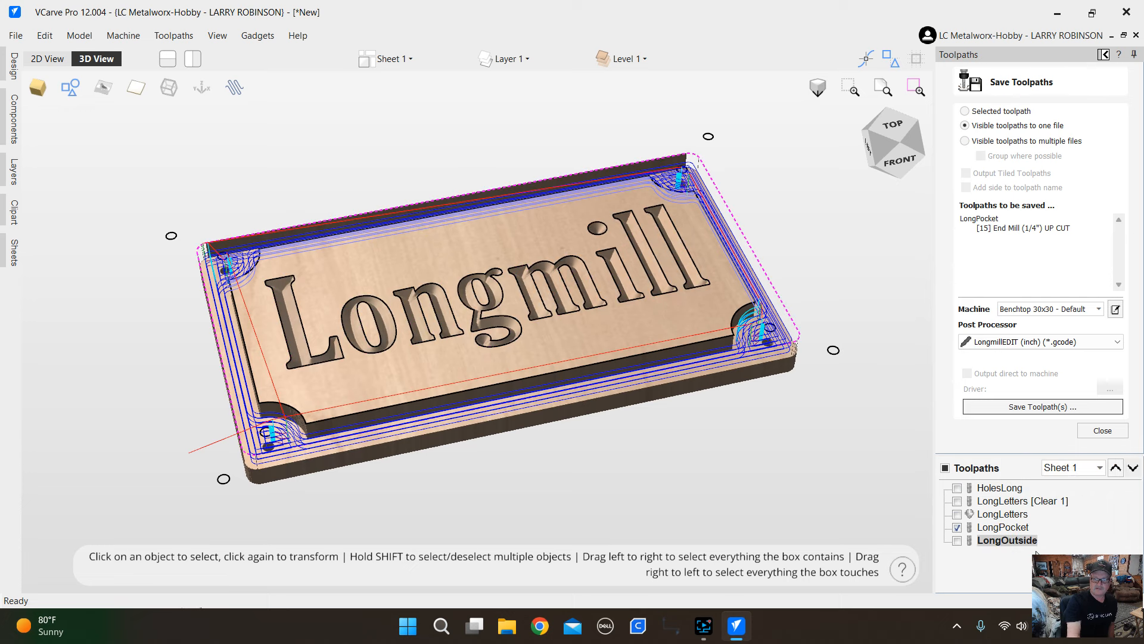
click(958, 528)
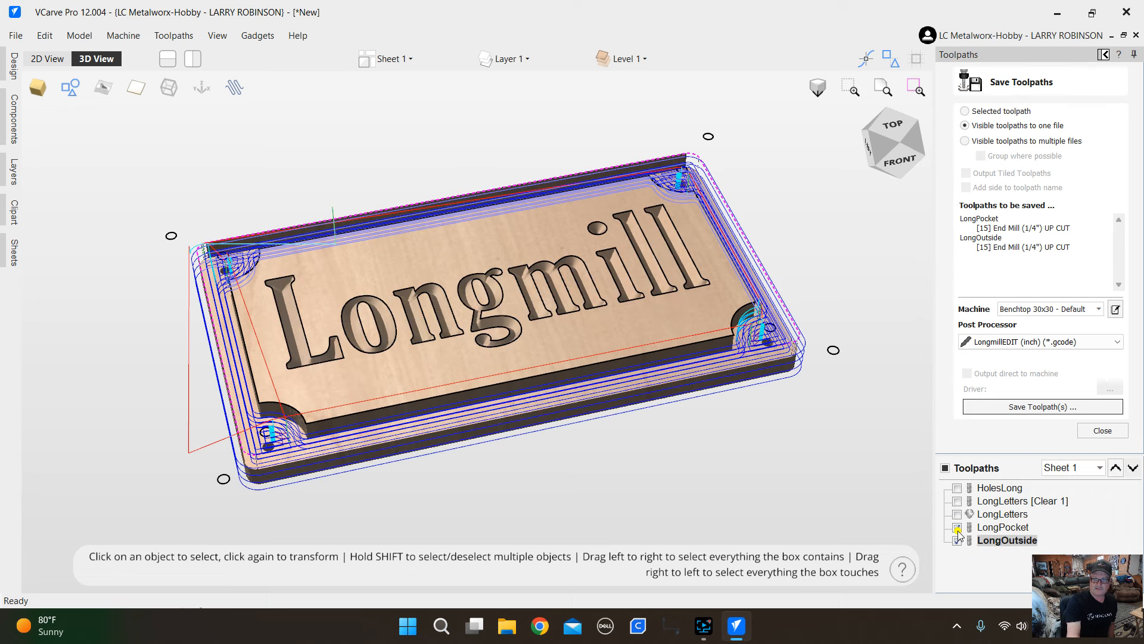
click(957, 541)
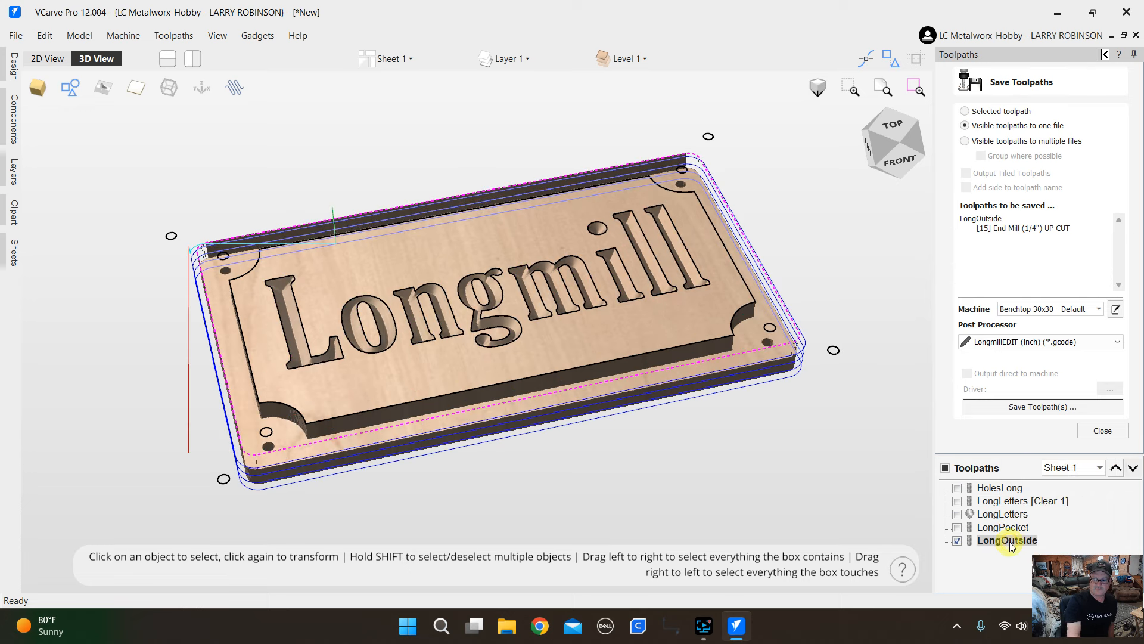
click(1039, 407)
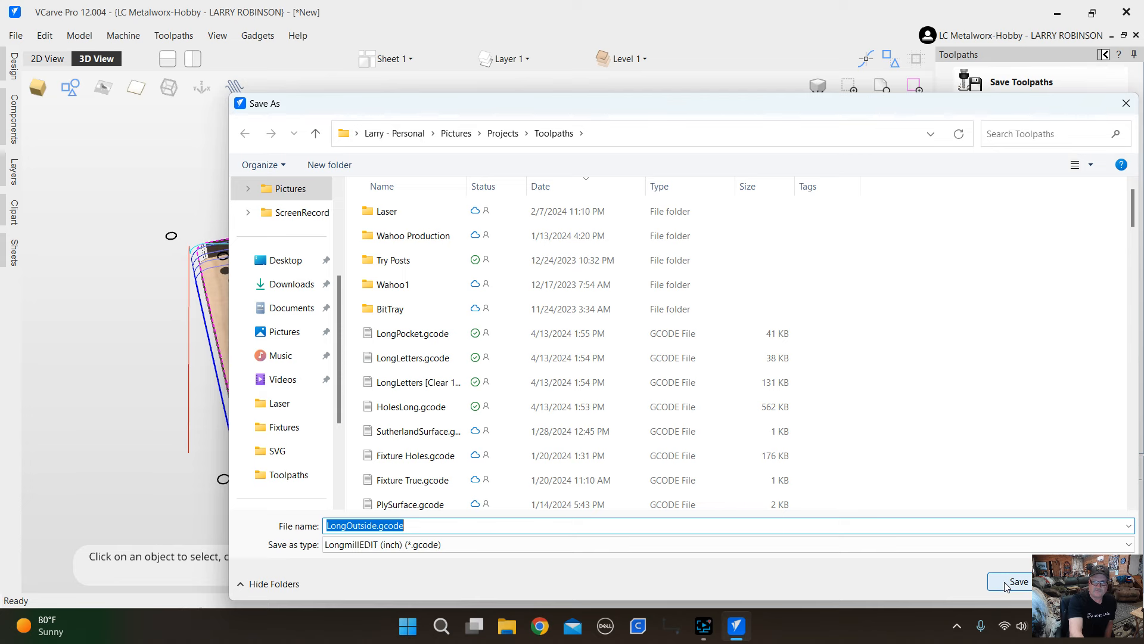
click(1025, 582)
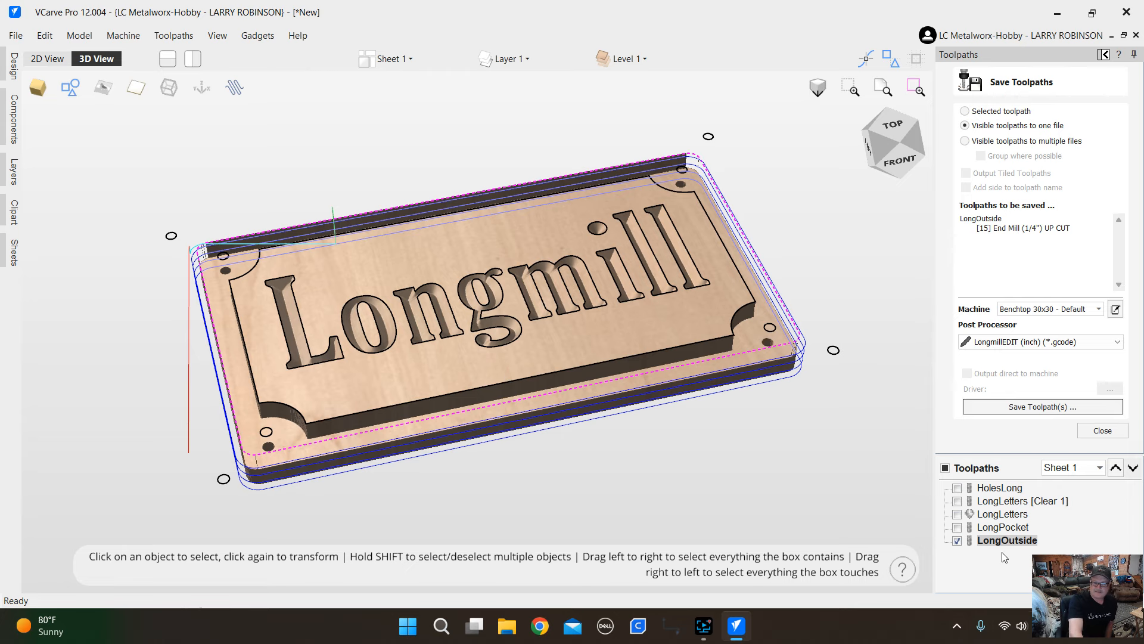
Minimize VCarve Pro, switch to File Explorer and bring the recently saved gcode files into view.
click(1058, 15)
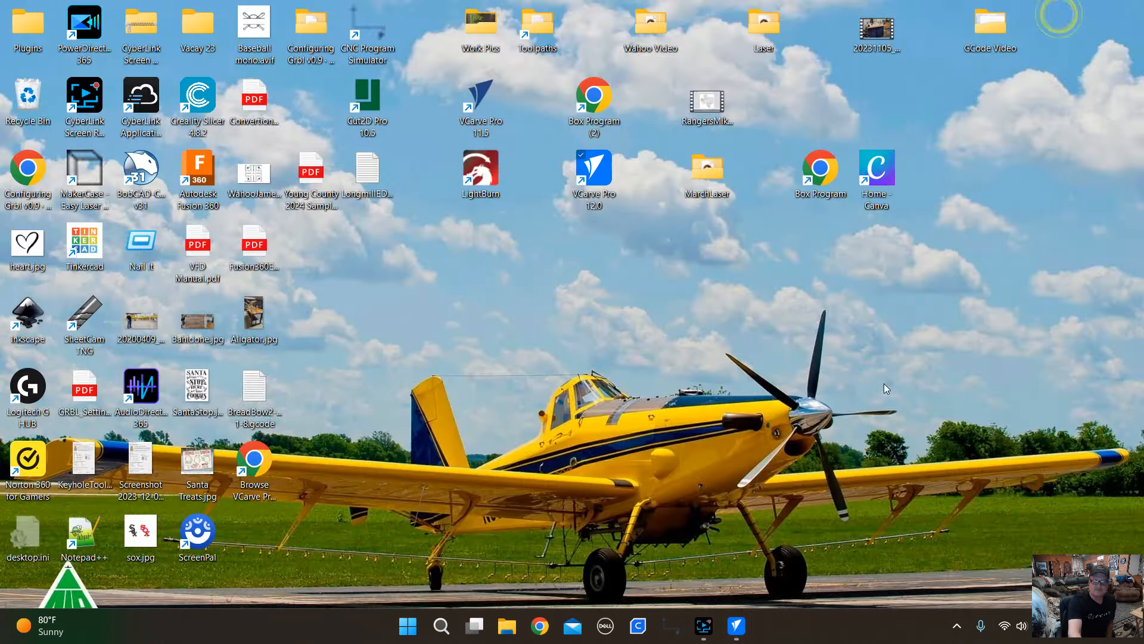
click(510, 624)
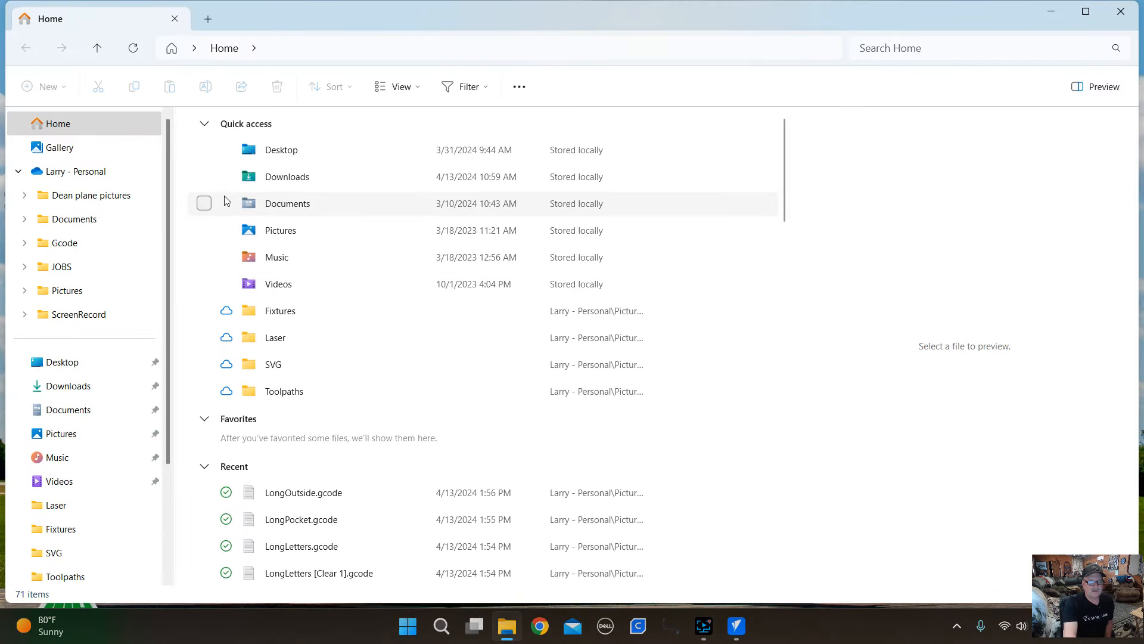
scroll(399, 453, down, 2)
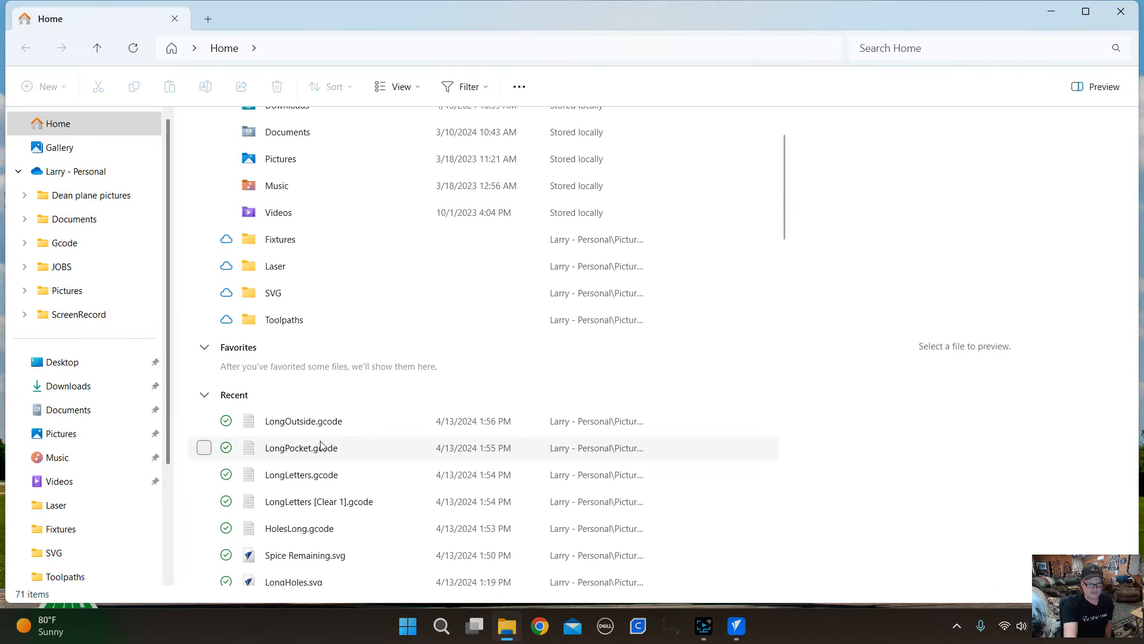
Open LongOutside.gcode and add the comment (Startup) after G0G90G54G17G20 on its first line, followed by a blank line.
double_click(304, 423)
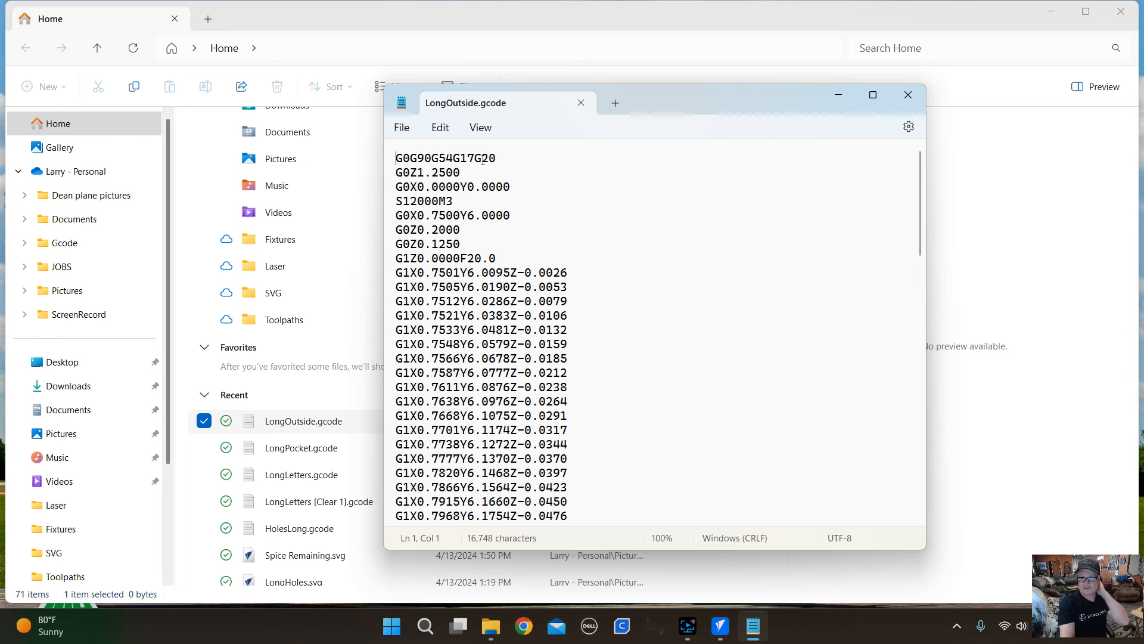
click(509, 158)
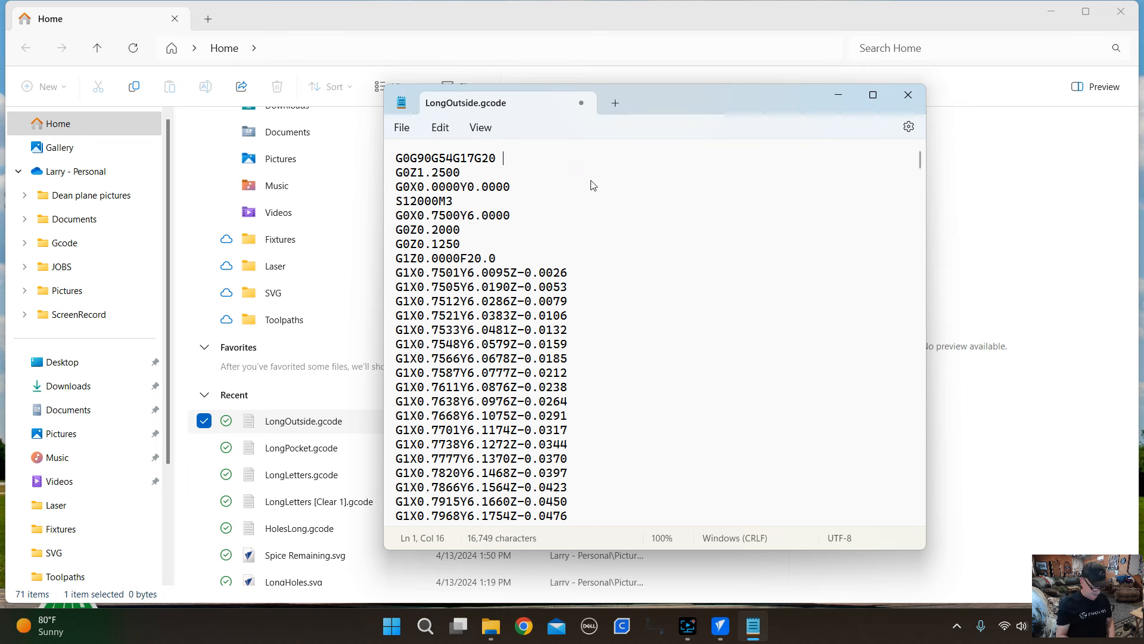
text(()
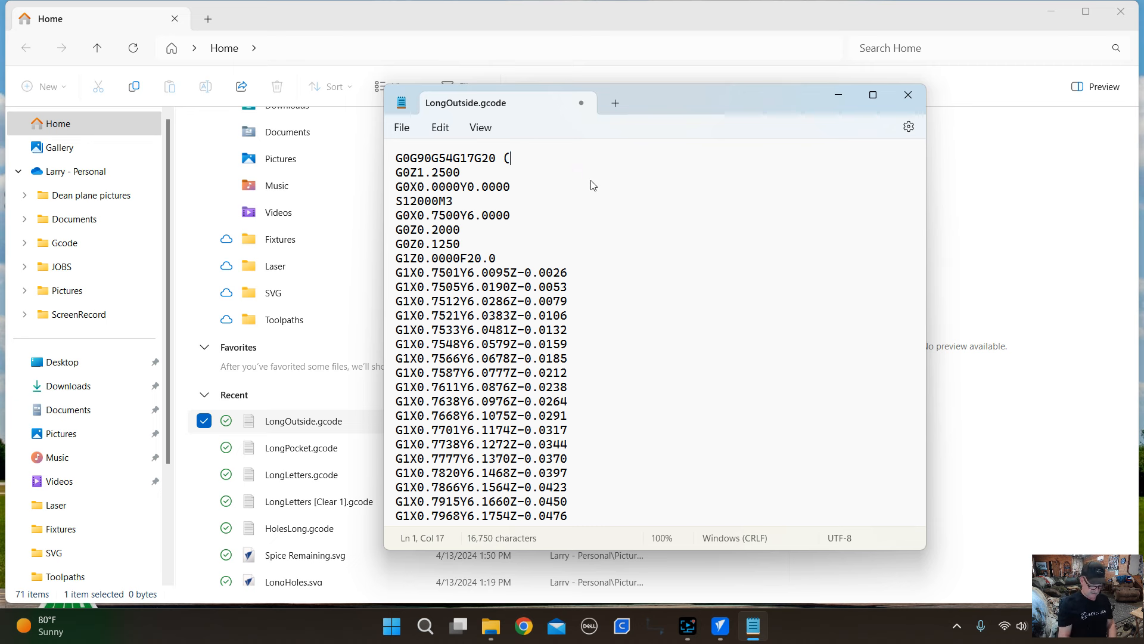
text(St)
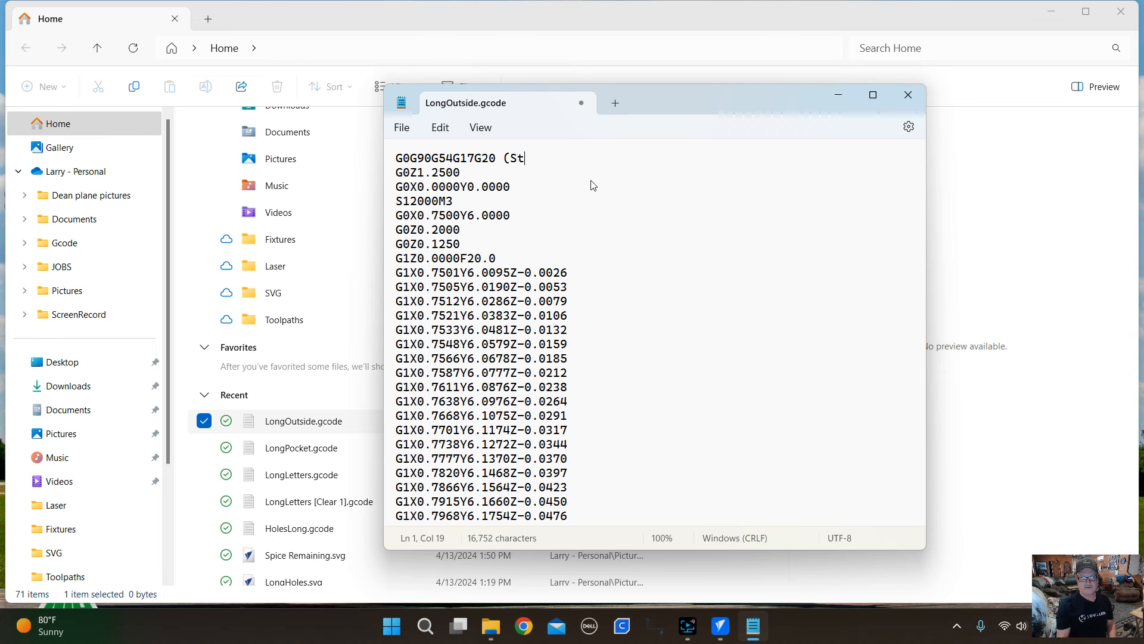
text(artu)
key(BackSpace)
key(BackSpace)
key(BackSpace)
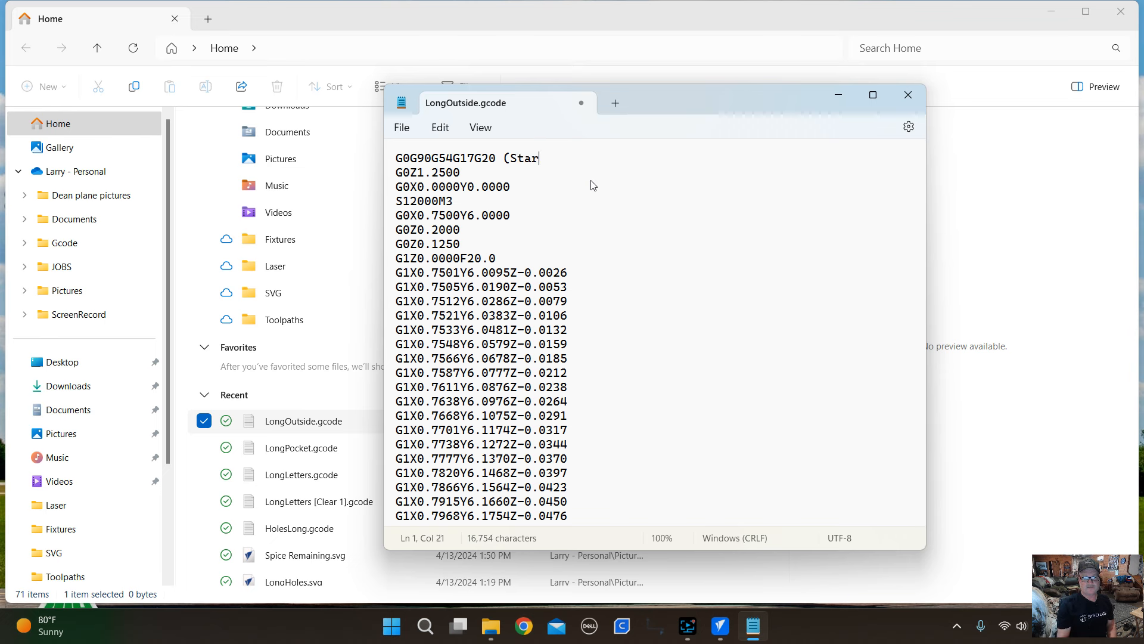
text(rtup))
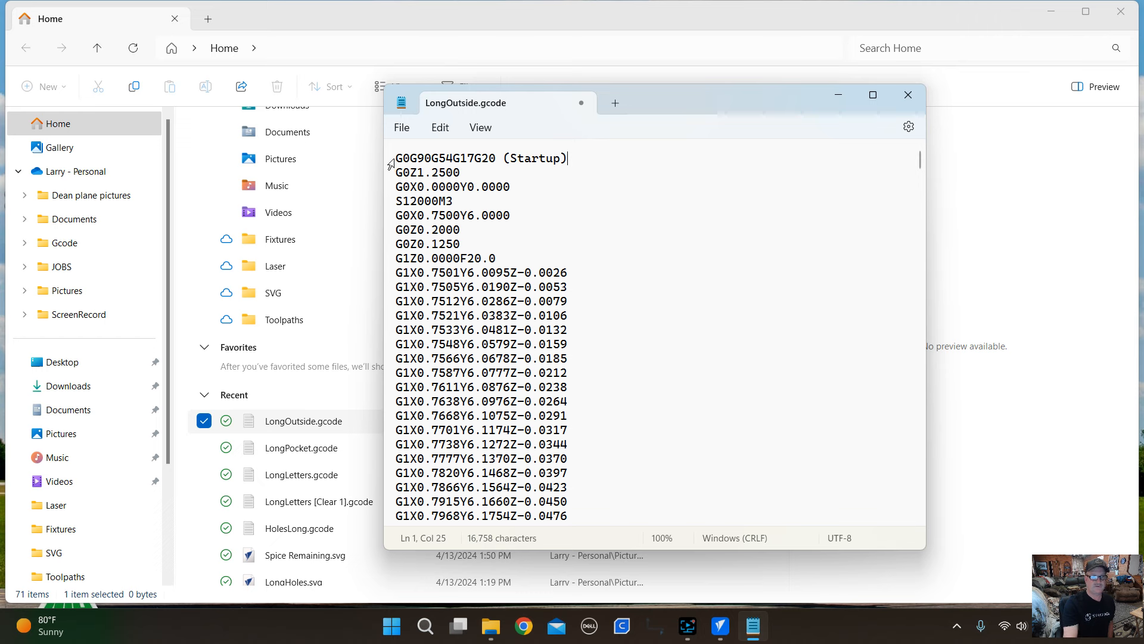
key(Return)
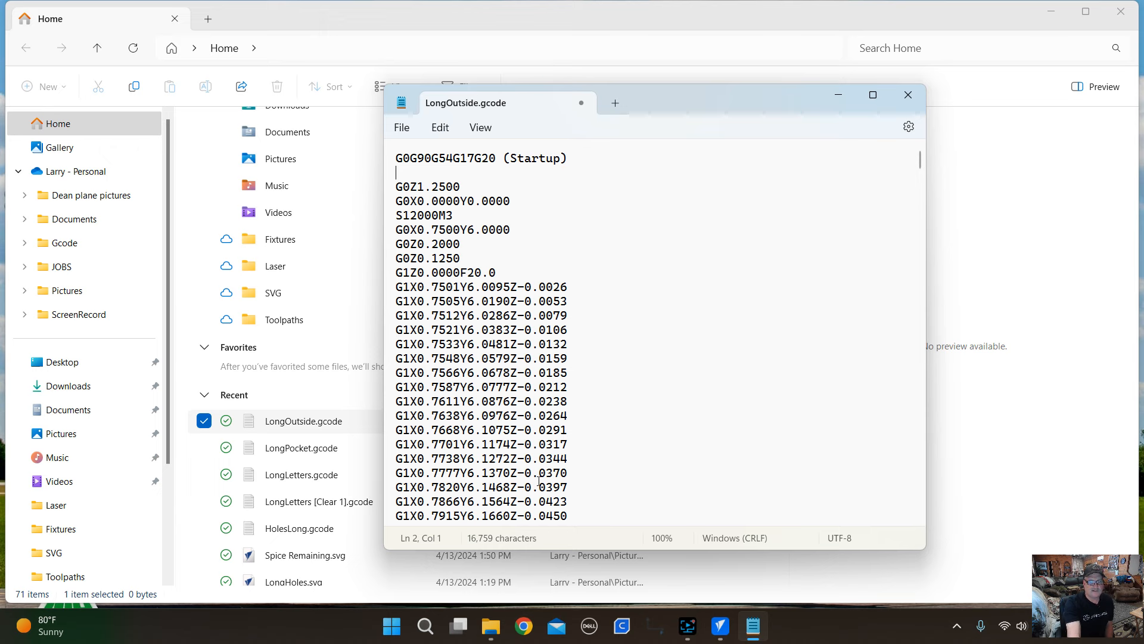
Change the Y coordinate of the final G0 move before M30 to 12.0, keeping X at 0.0000.
scroll(467, 387, down, 8)
scroll(467, 387, down, 7)
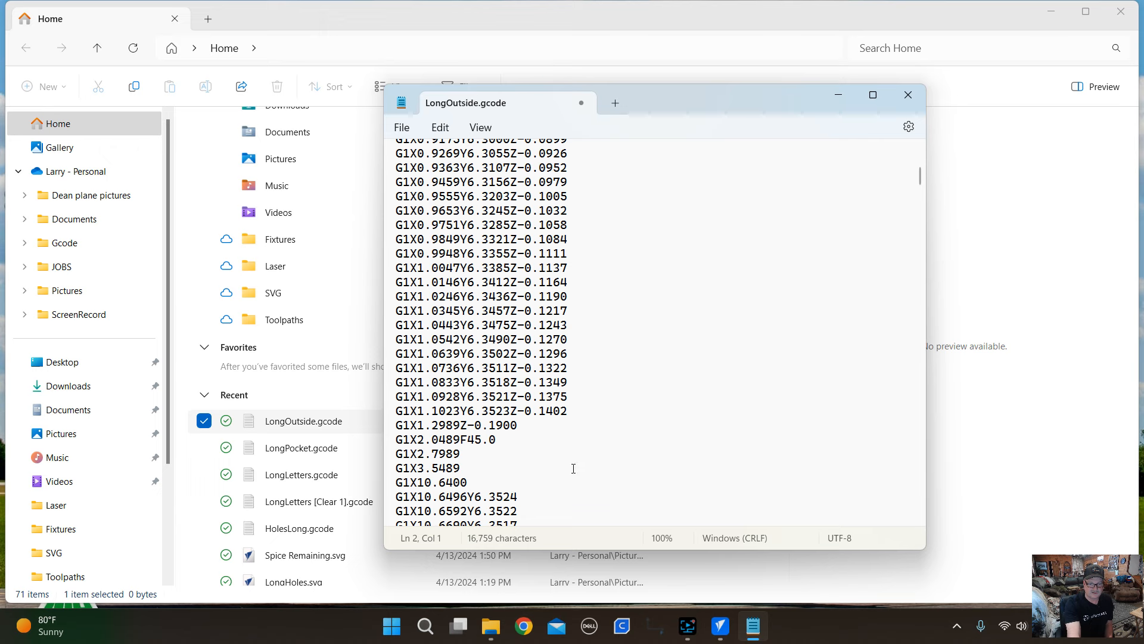
scroll(420, 394, down, 2)
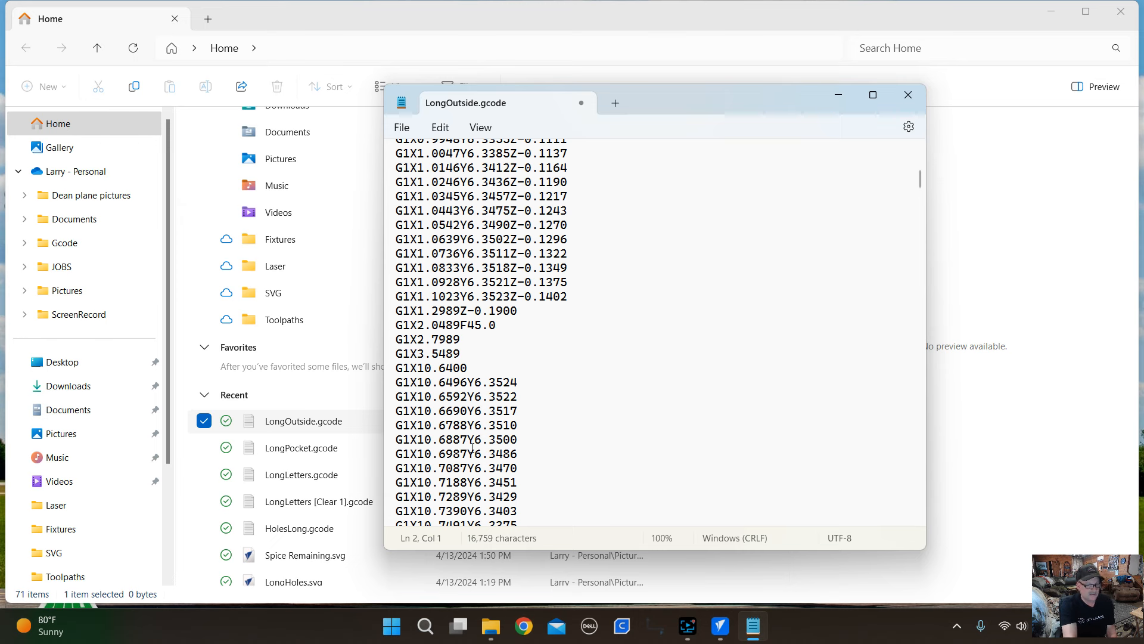
scroll(544, 399, down, 8)
scroll(542, 406, down, 14)
scroll(540, 405, down, 11)
scroll(543, 400, down, 12)
scroll(540, 403, down, 10)
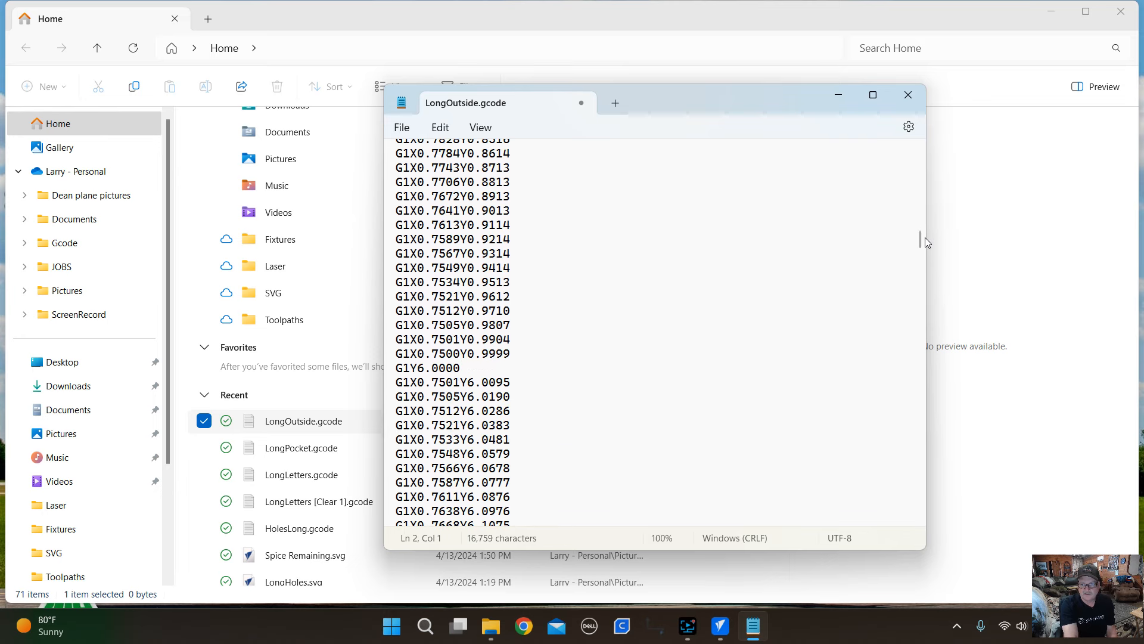
drag(921, 237, 919, 506)
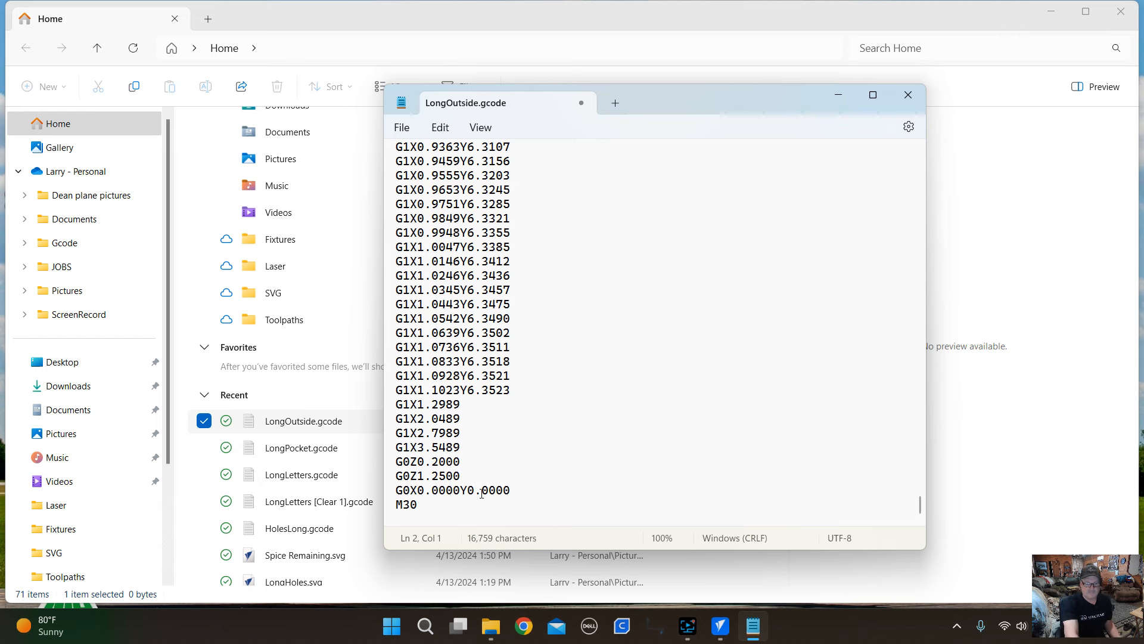
drag(469, 489, 544, 494)
key(BackSpace)
text(12.0)
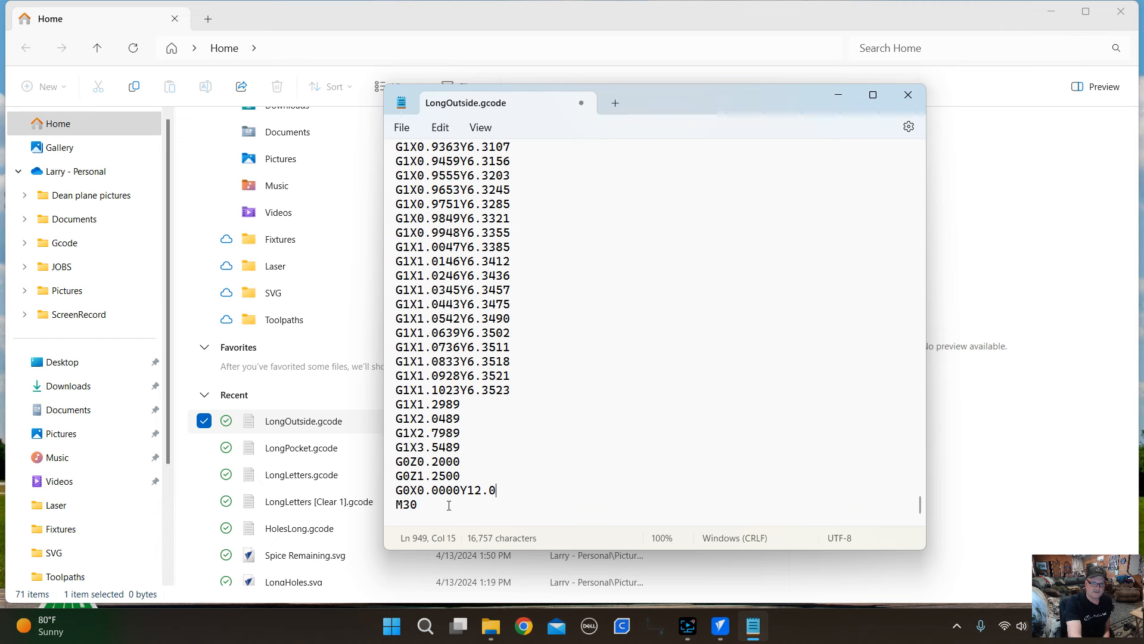
click(423, 505)
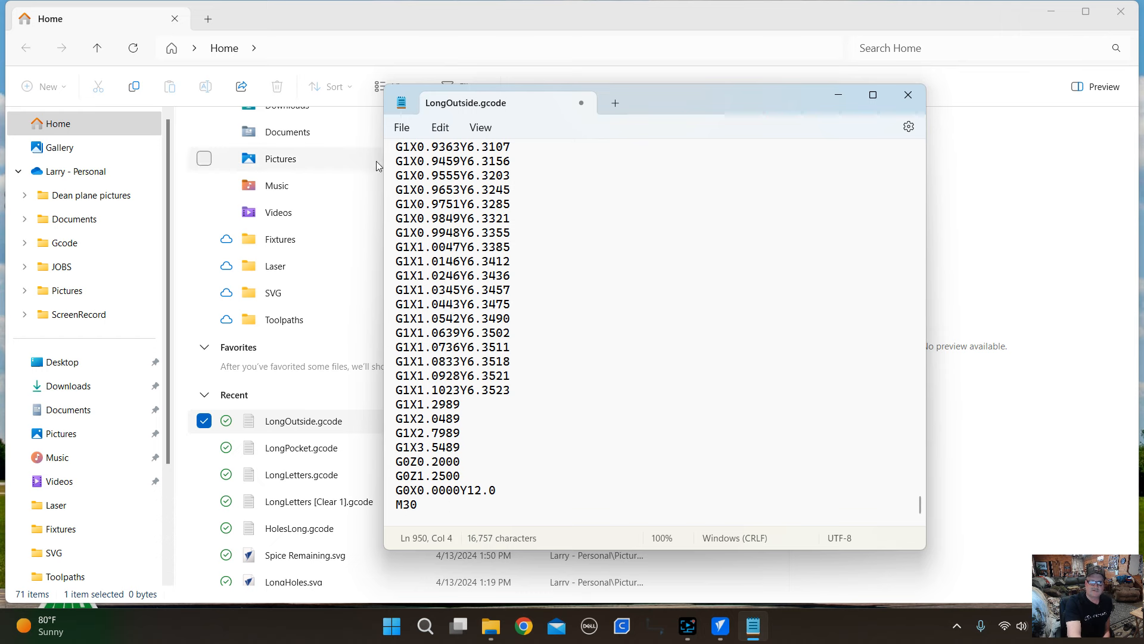
Save the edited LongOutside.gcode and close it.
click(402, 127)
click(410, 227)
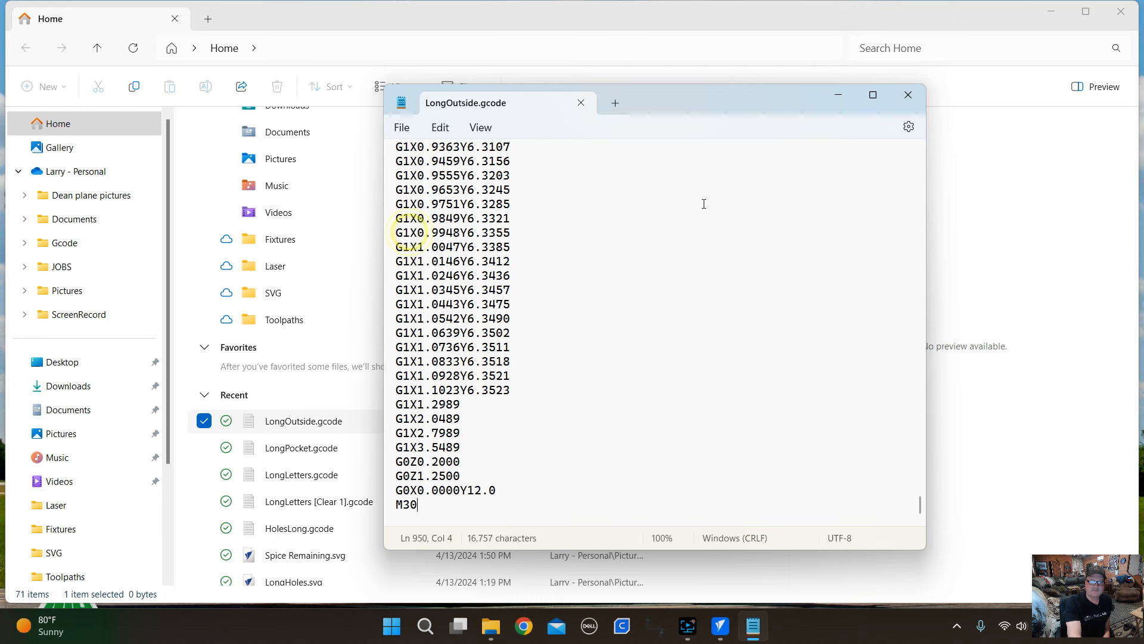
click(904, 94)
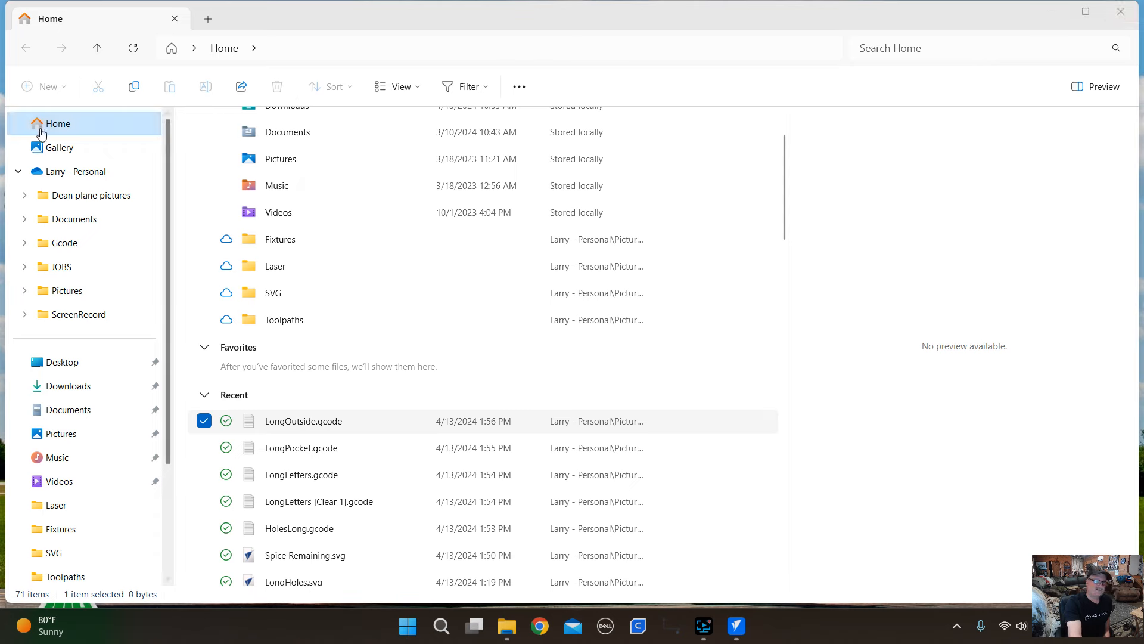
Close File Explorer and switch back to VCarve Pro.
click(1121, 14)
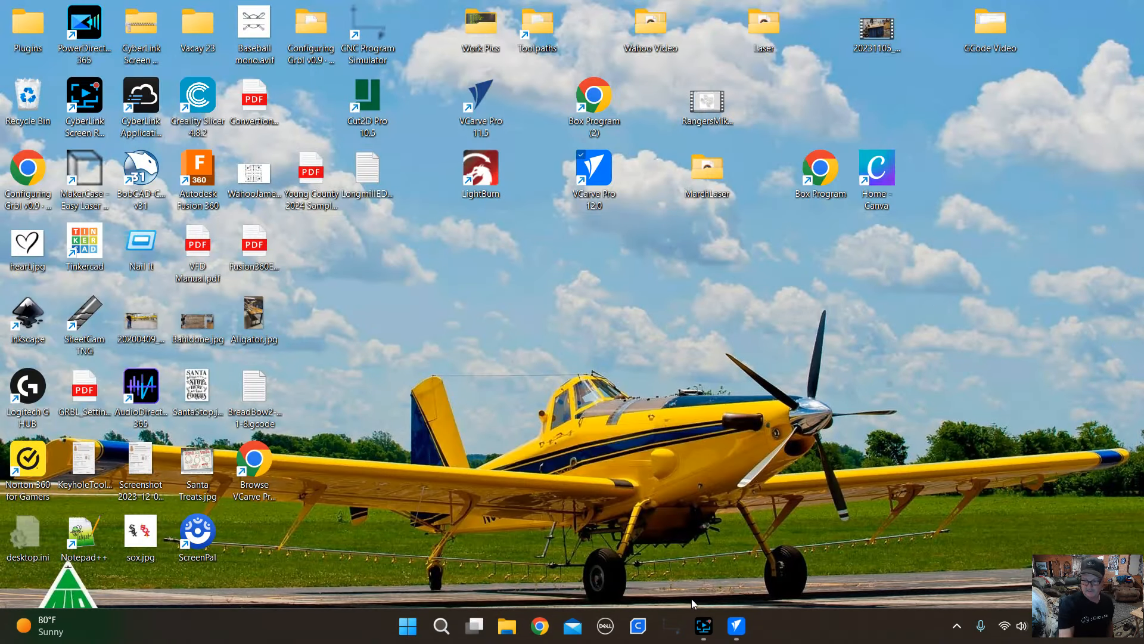
mouse_move(749, 631)
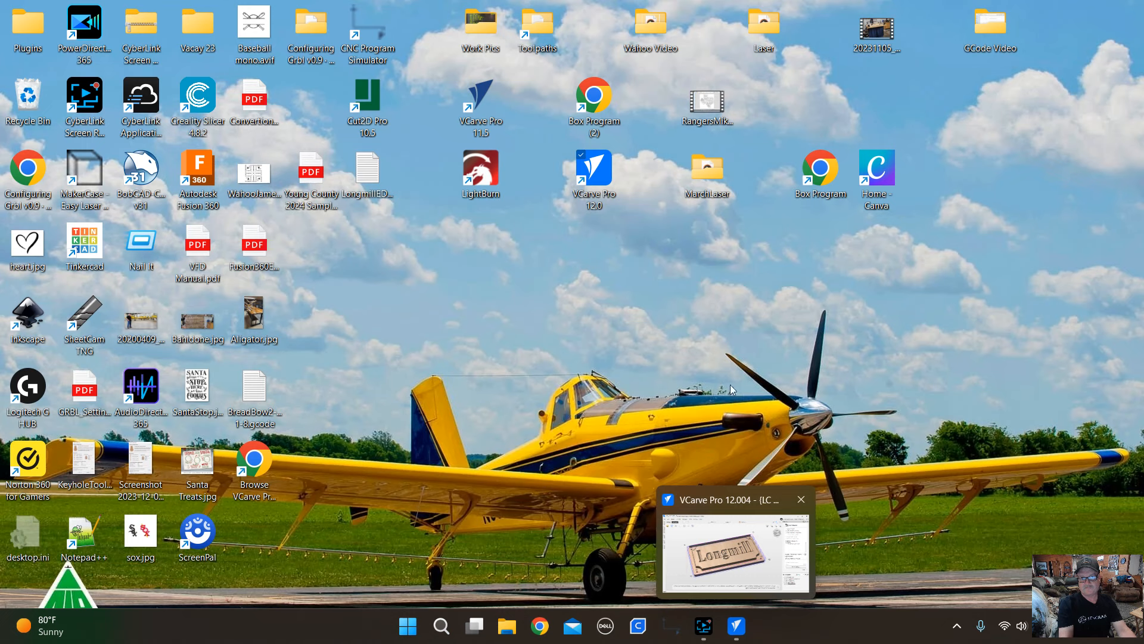
click(728, 555)
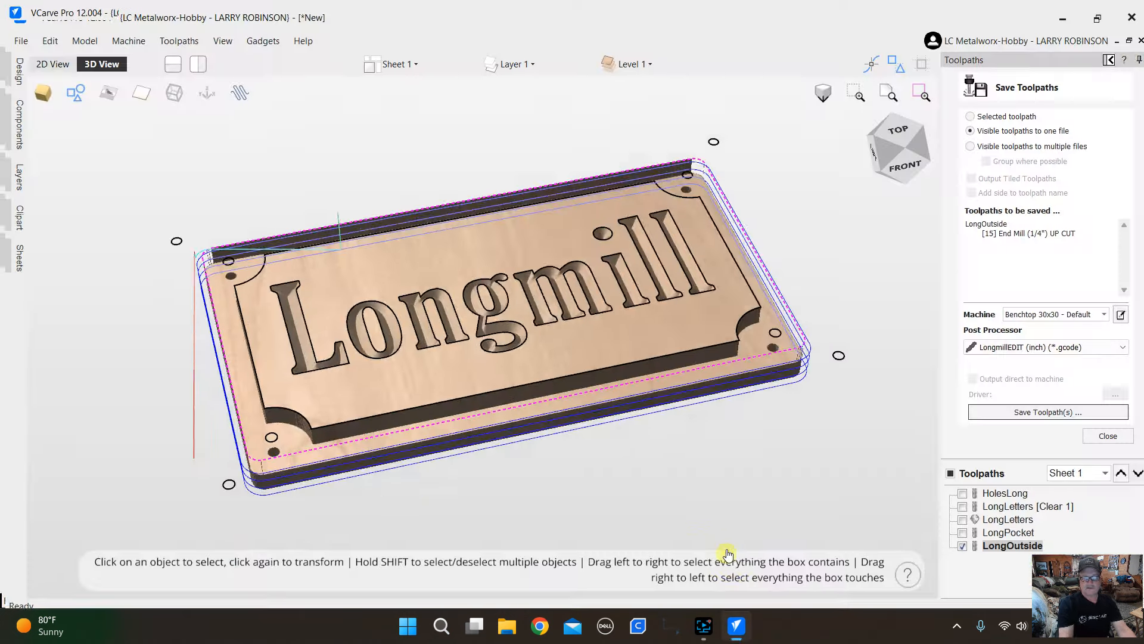
Examine the 3D preview of the Longmill sign and its LongOutside toolpath from several distances and angles.
scroll(658, 379, down, 2)
scroll(602, 361, up, 4)
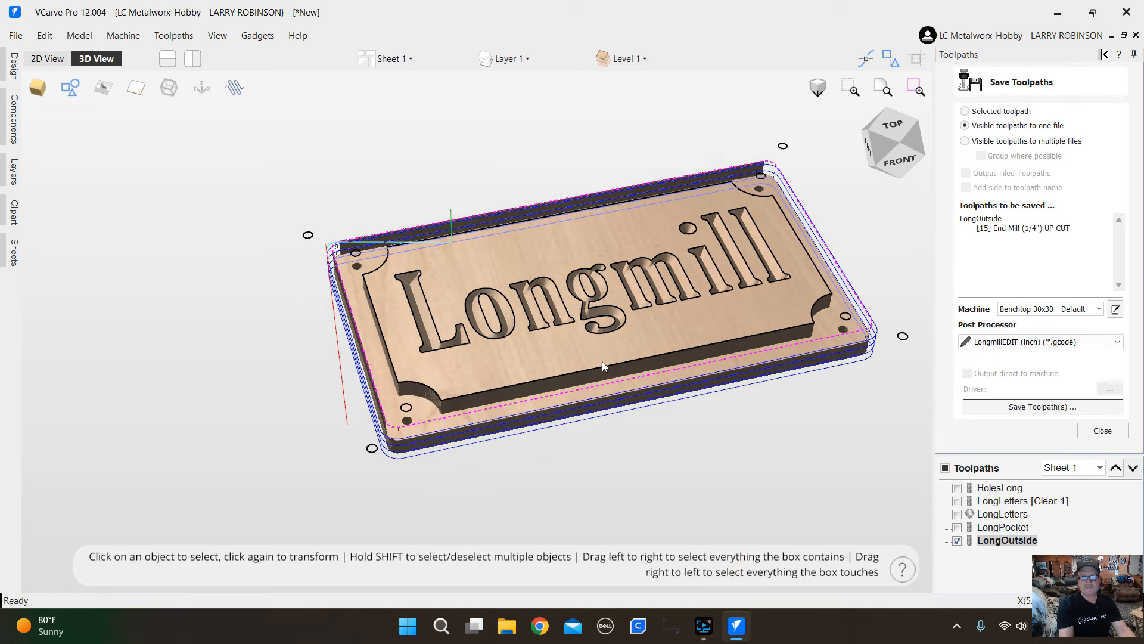
scroll(865, 250, up, 2)
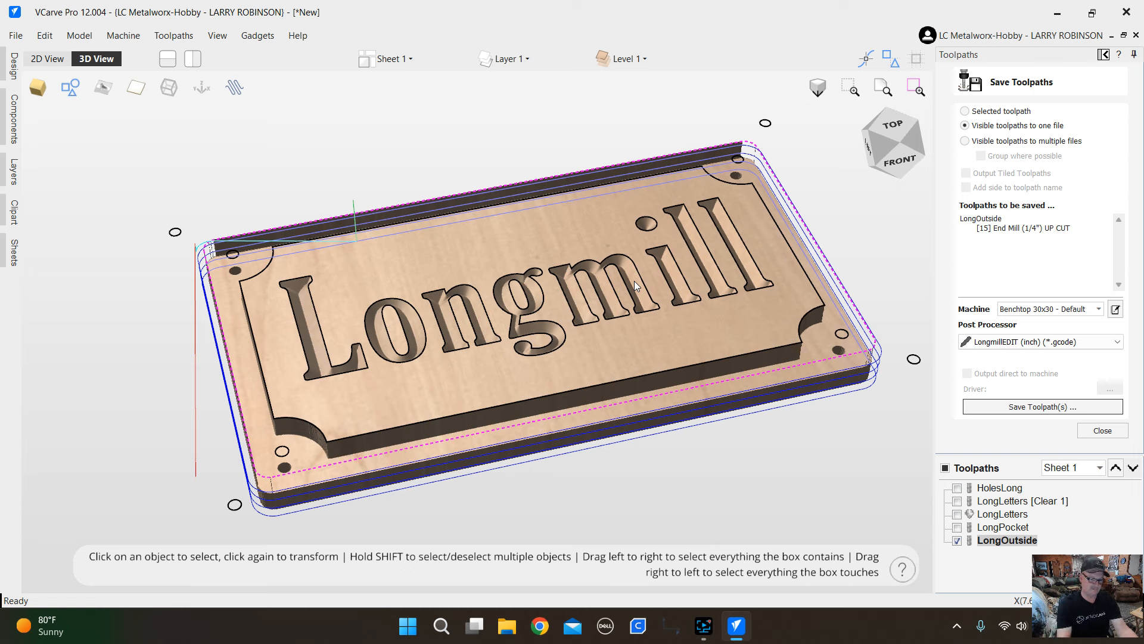
drag(591, 469, 466, 395)
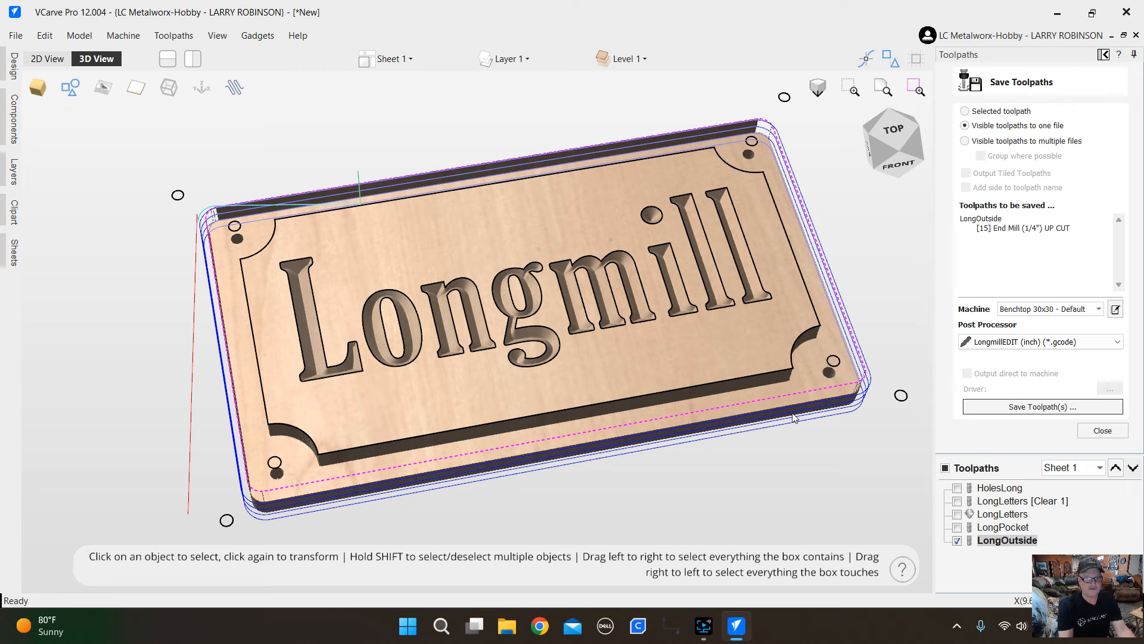
scroll(654, 408, down, 2)
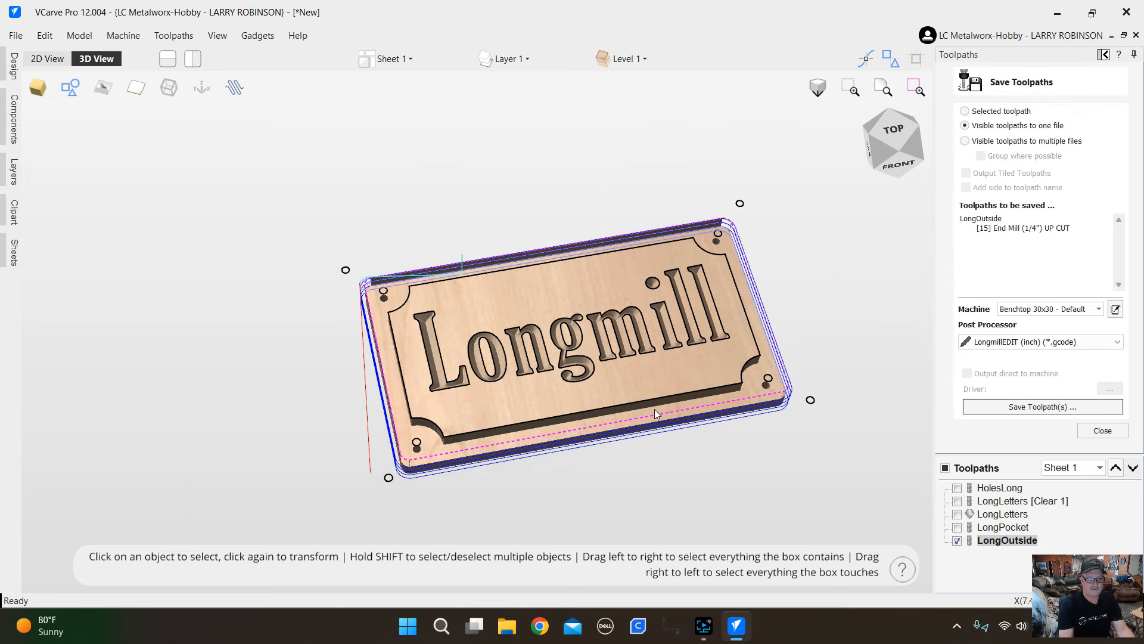
scroll(766, 428, up, 2)
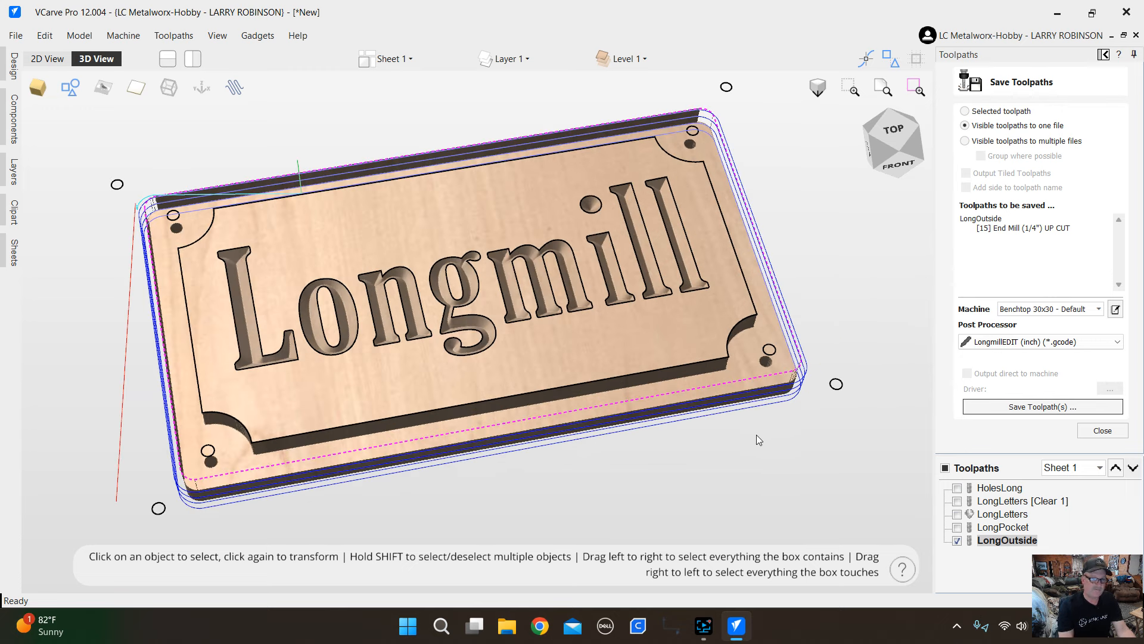
scroll(785, 420, down, 1)
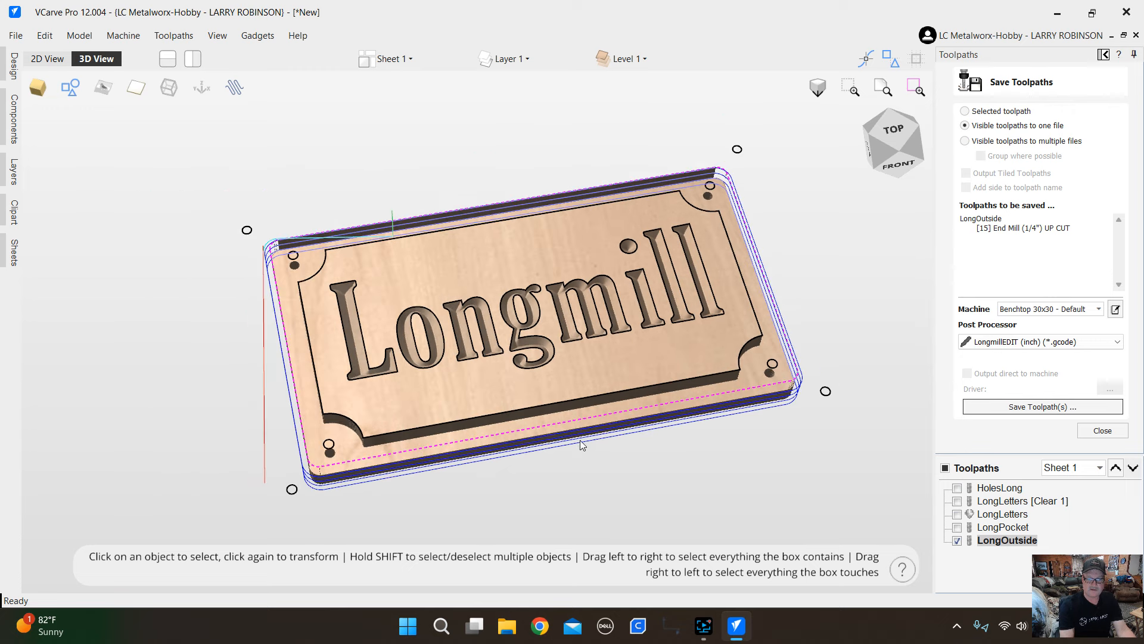
scroll(595, 487, up, 1)
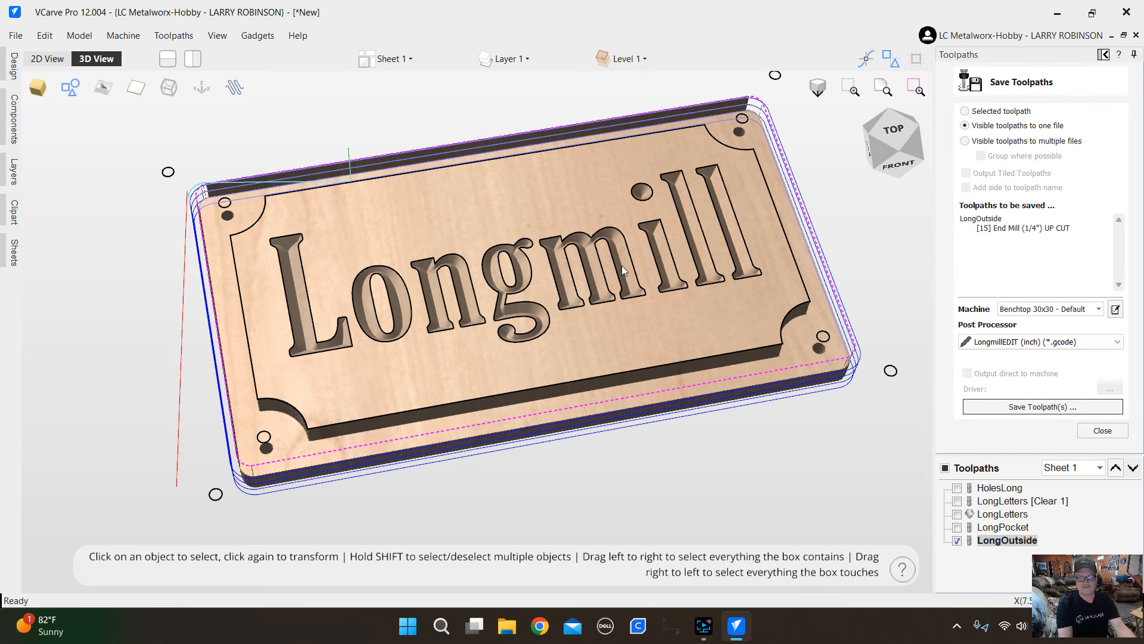
scroll(738, 358, down, 2)
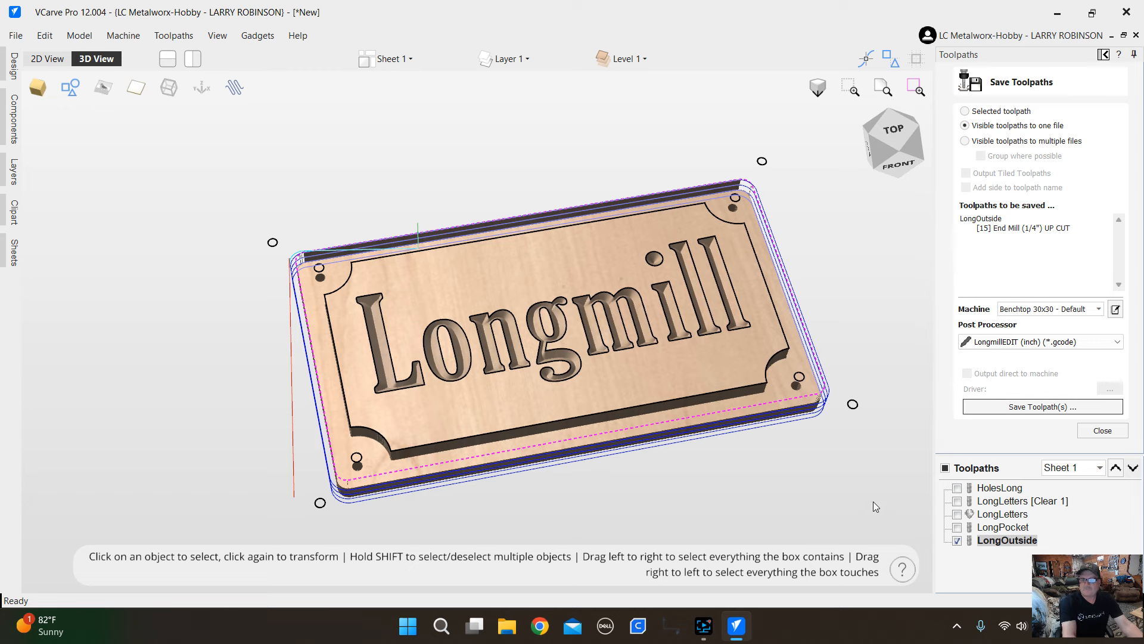
scroll(874, 501, down, 1)
scroll(745, 473, up, 4)
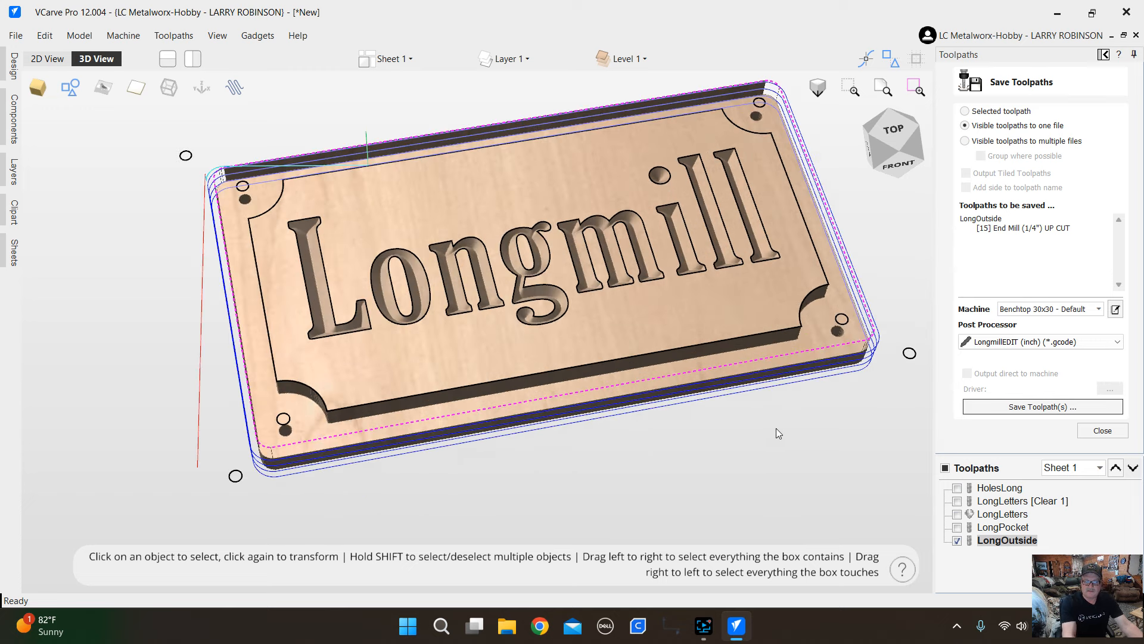
scroll(800, 466, down, 2)
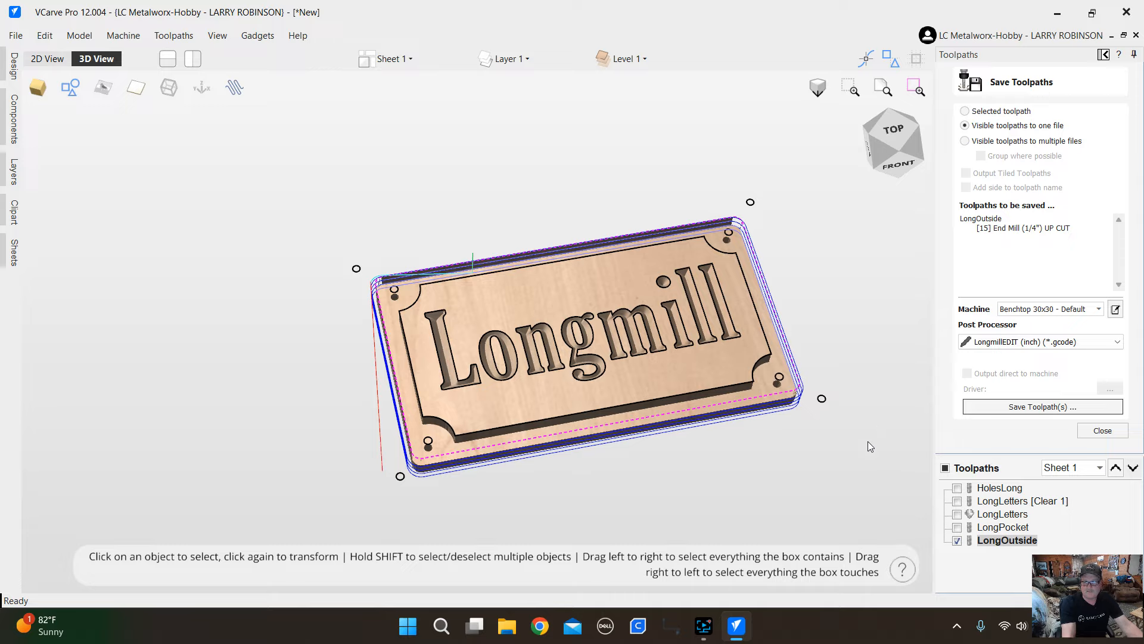
drag(785, 482, 695, 465)
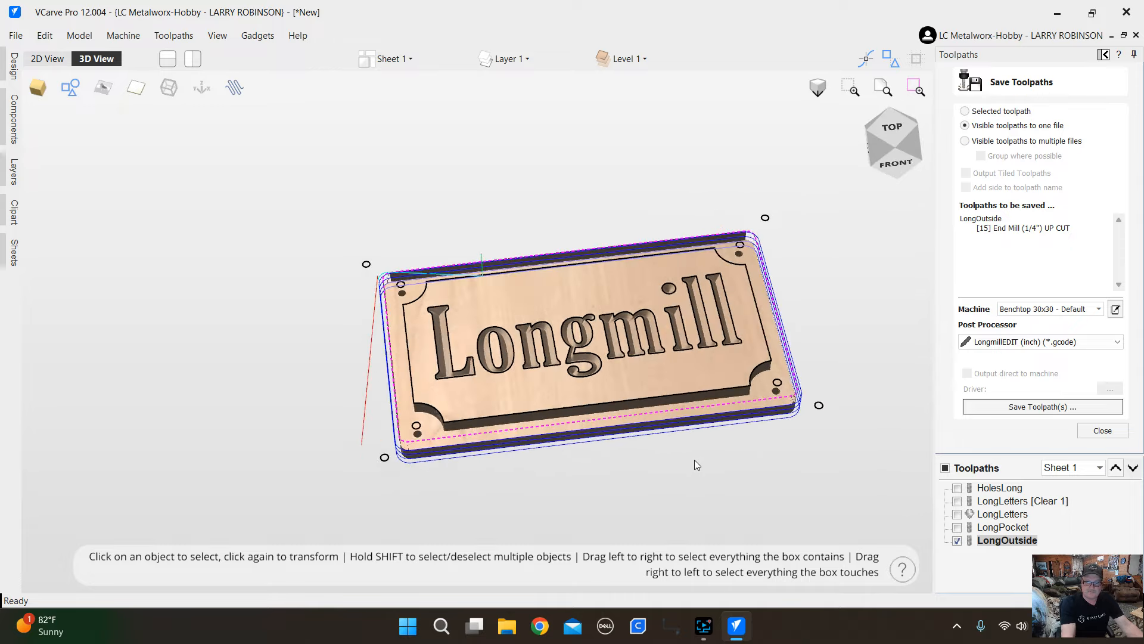
drag(527, 501, 512, 473)
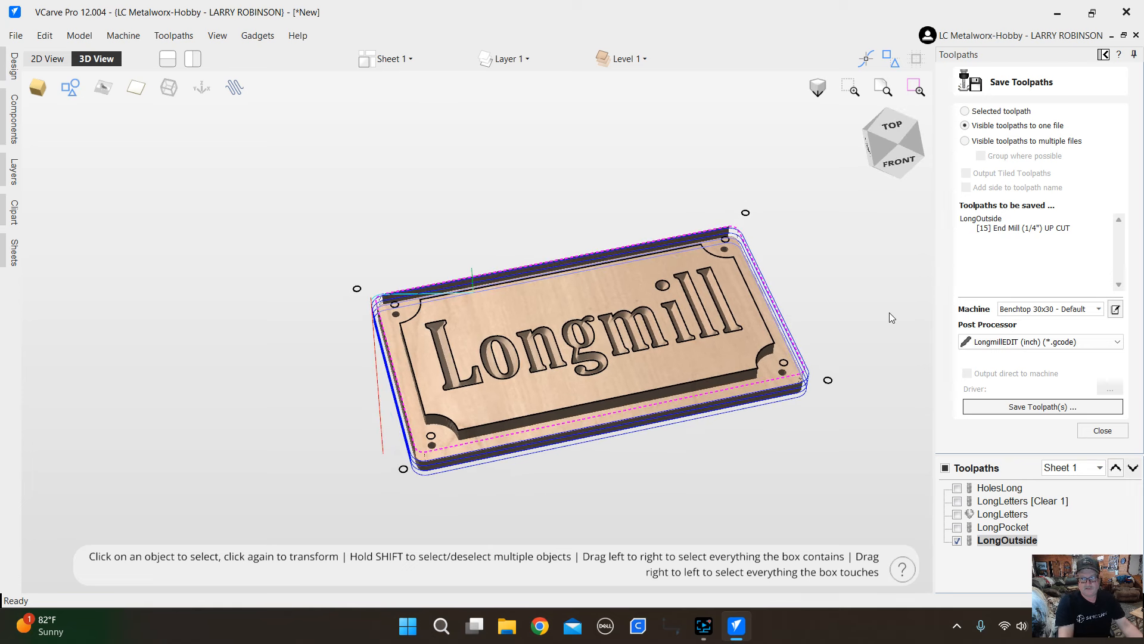
scroll(620, 185, down, 3)
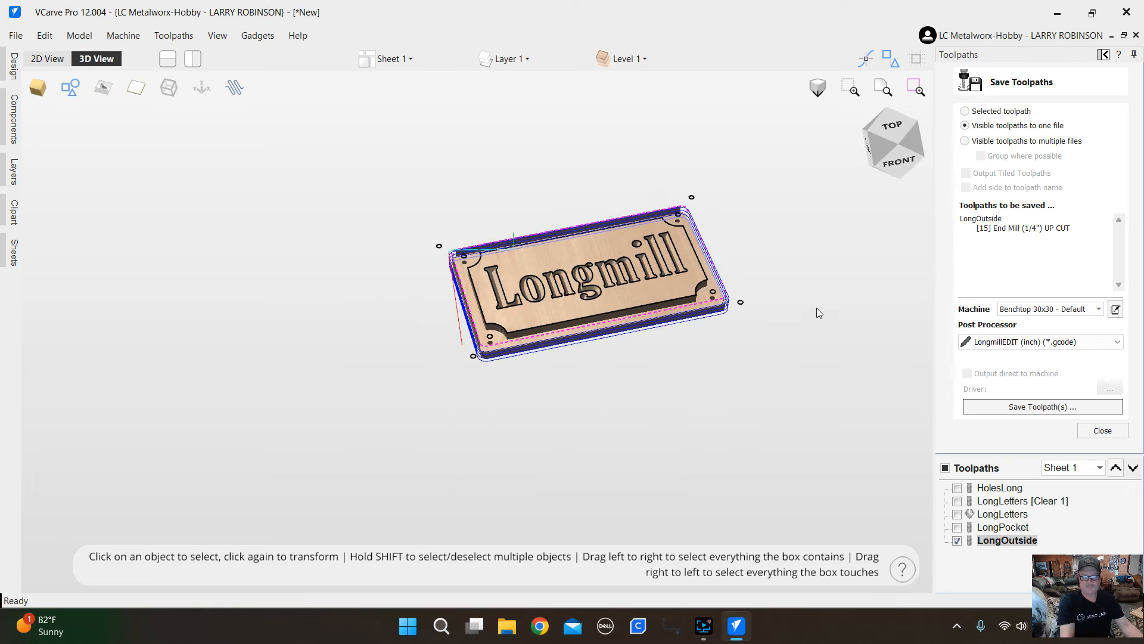
scroll(667, 287, up, 3)
scroll(826, 267, up, 2)
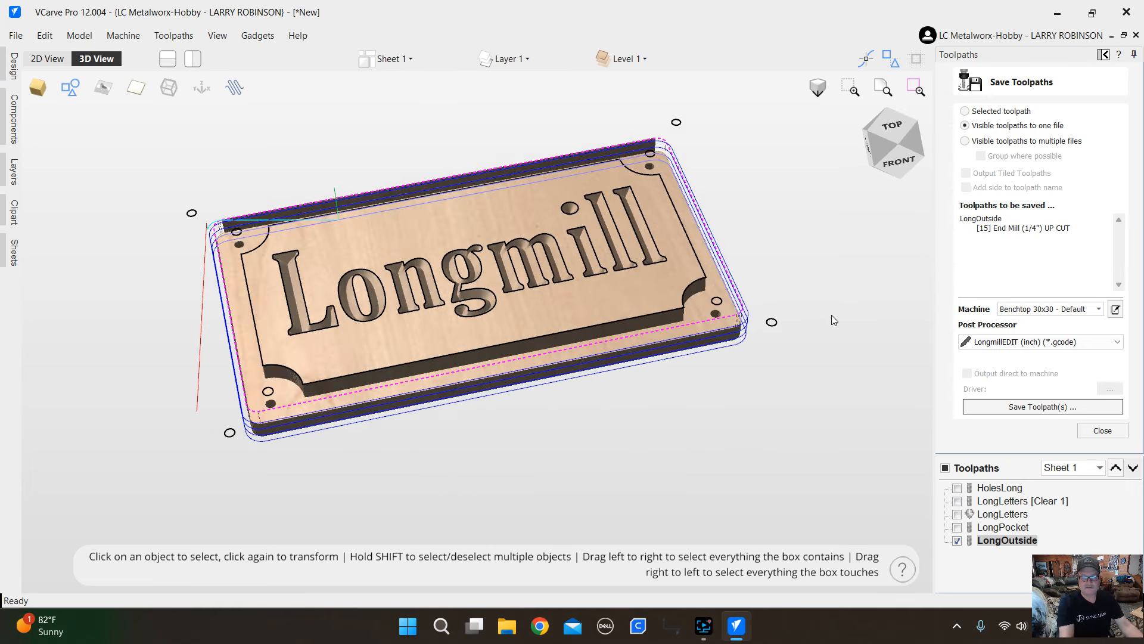
scroll(834, 314, up, 2)
scroll(835, 313, down, 3)
scroll(489, 189, up, 1)
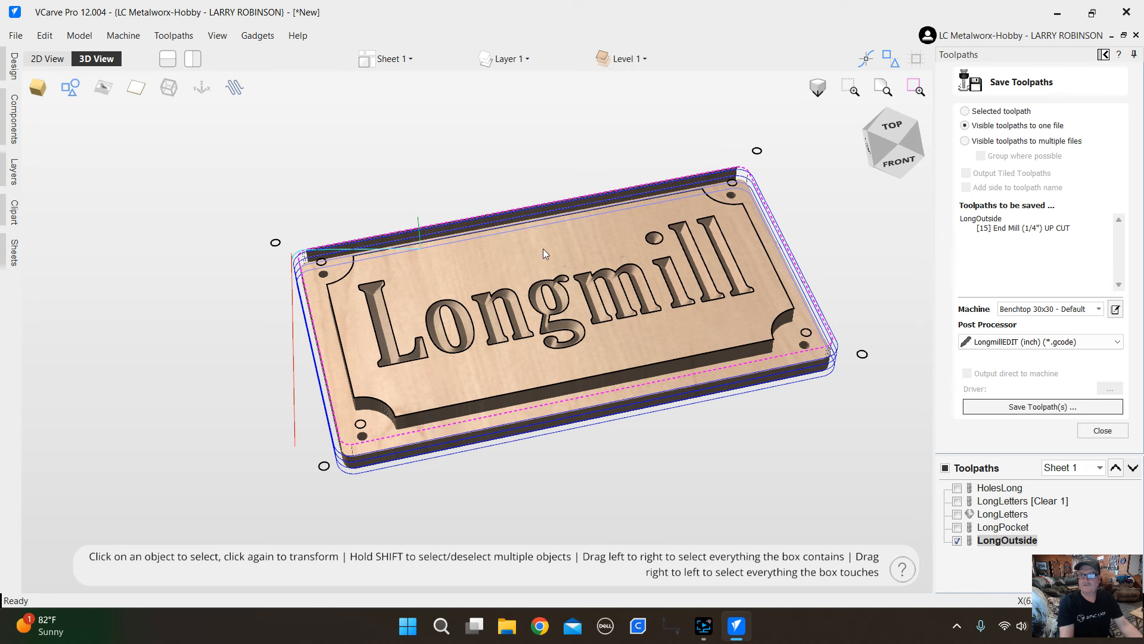
scroll(538, 249, down, 1)
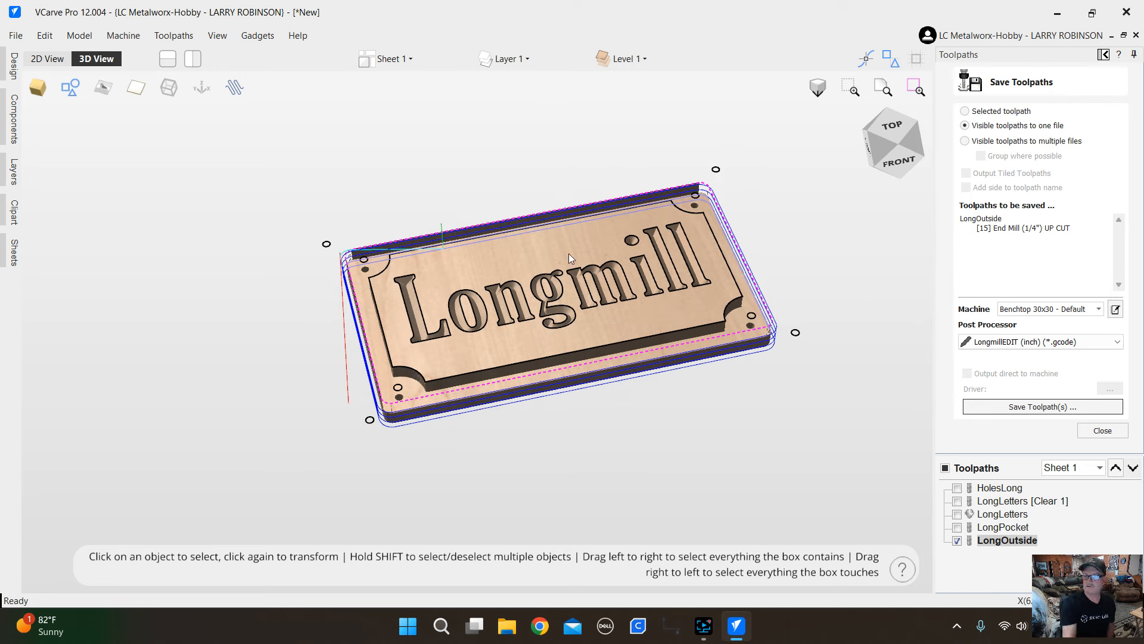
scroll(438, 272, down, 1)
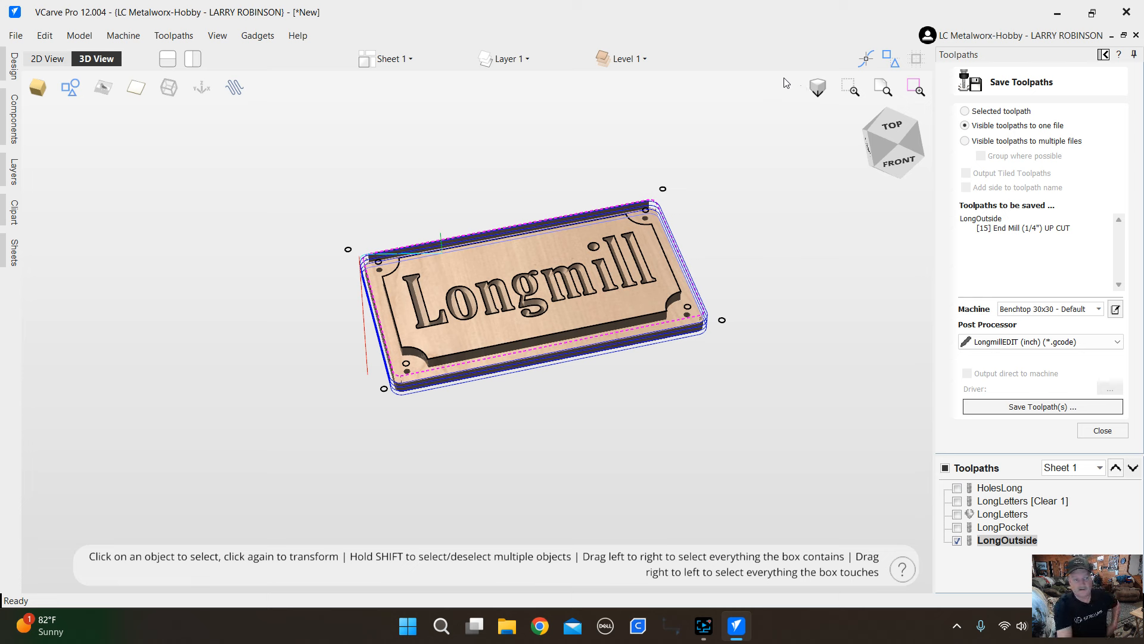
Deselect the outer outline vector of the Longmill sign in the 3D view.
scroll(721, 110, down, 2)
scroll(745, 235, up, 3)
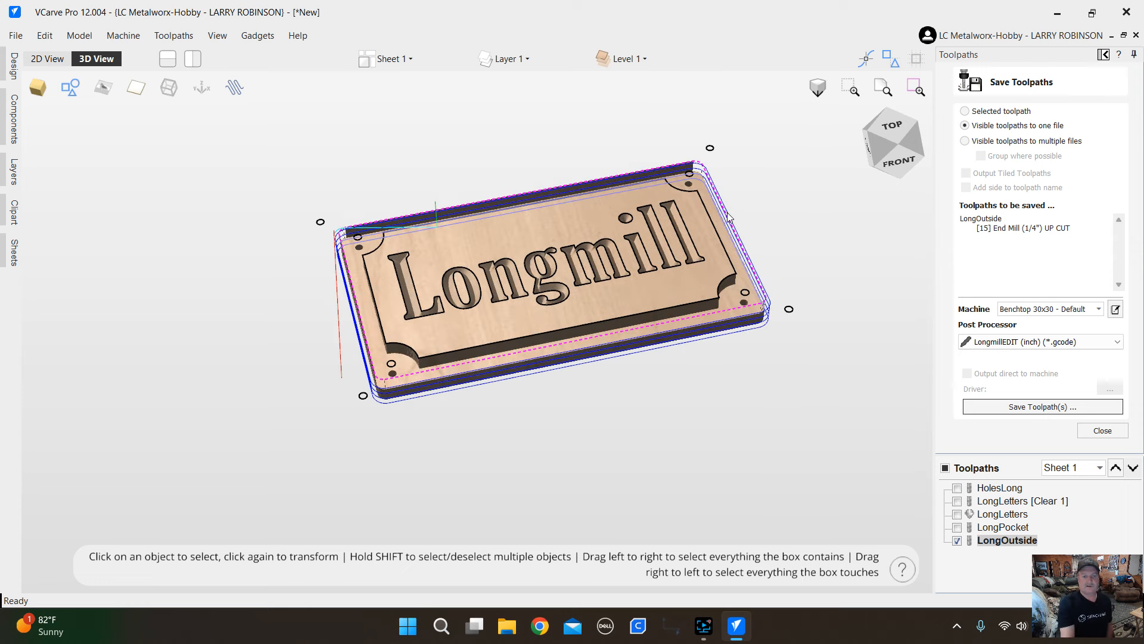
scroll(771, 249, up, 3)
scroll(767, 239, down, 3)
click(818, 221)
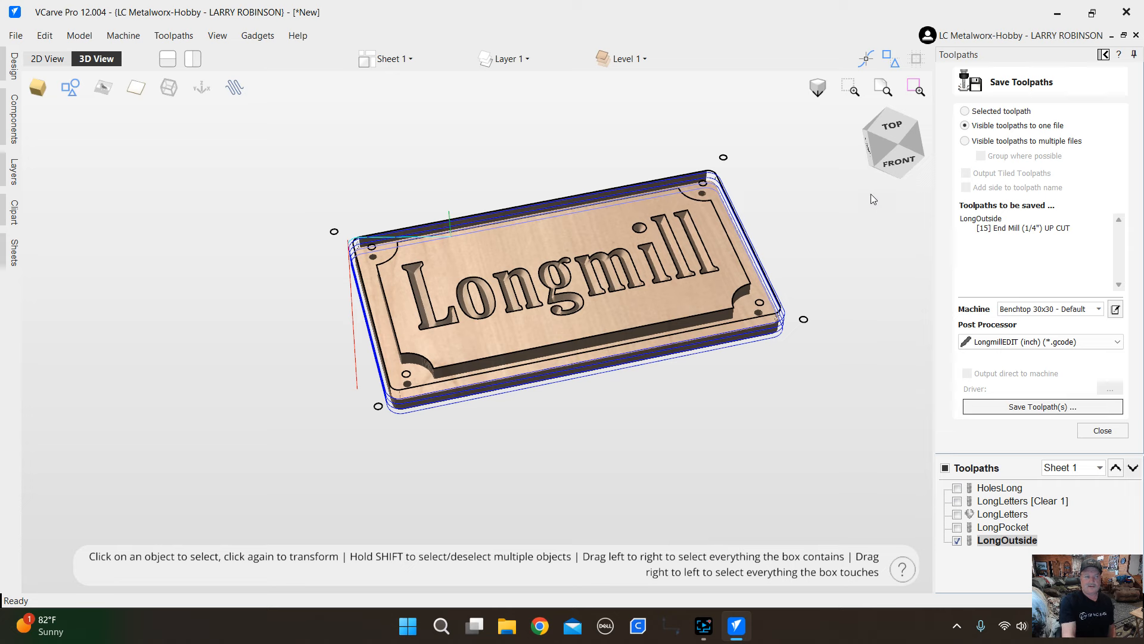
Save the job under the name Longmill Job as a VCarve file in the Toolpaths folder.
click(16, 36)
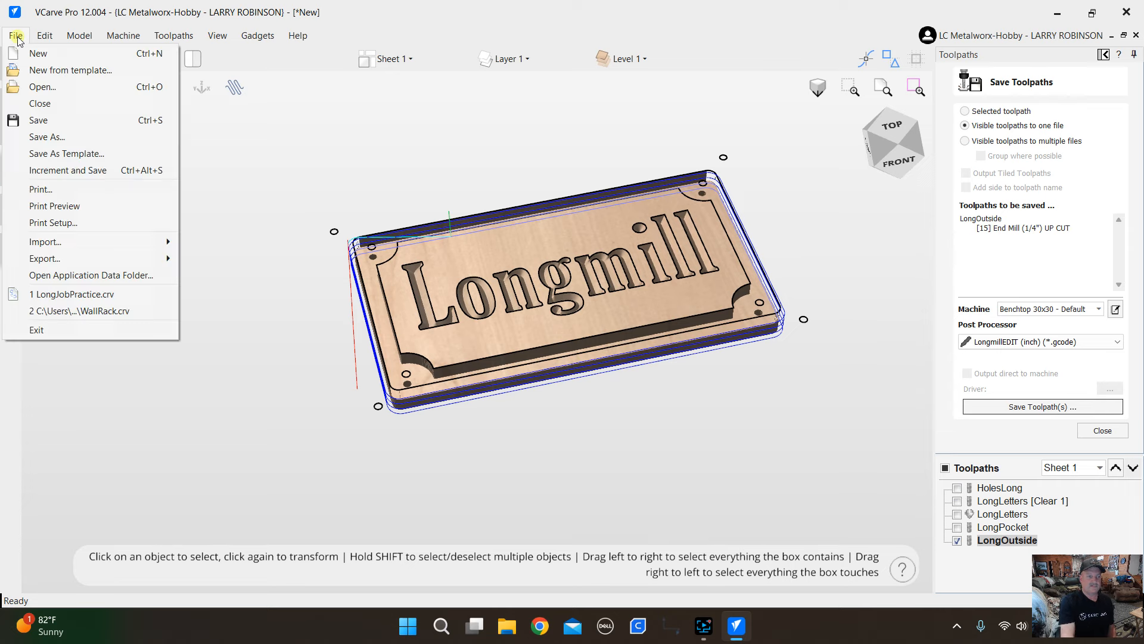
click(47, 136)
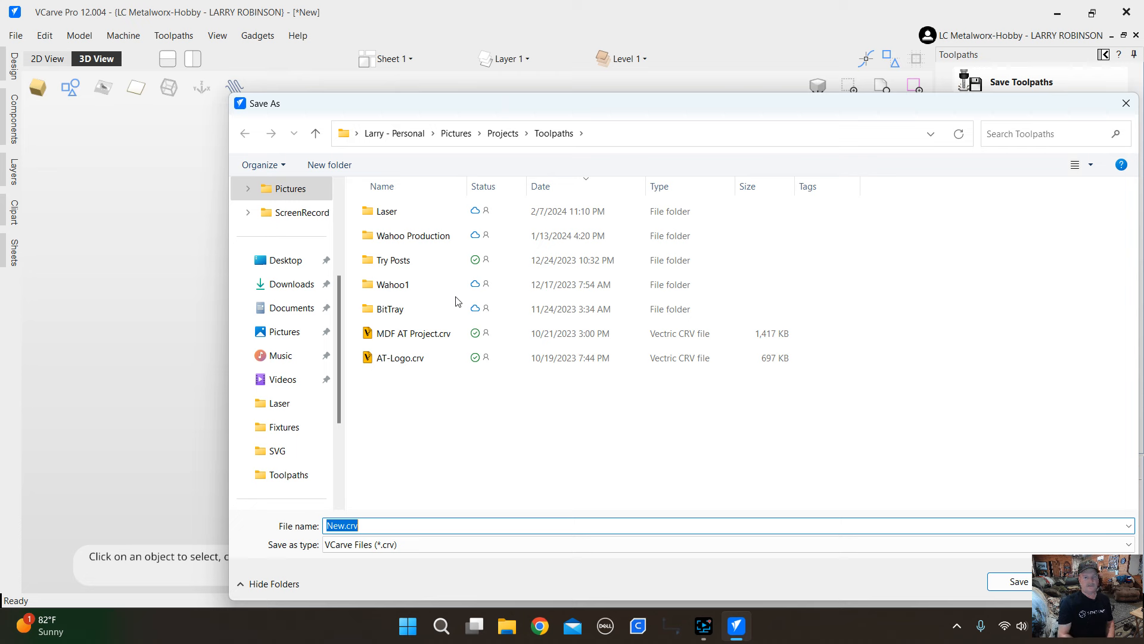
text(Longmill)
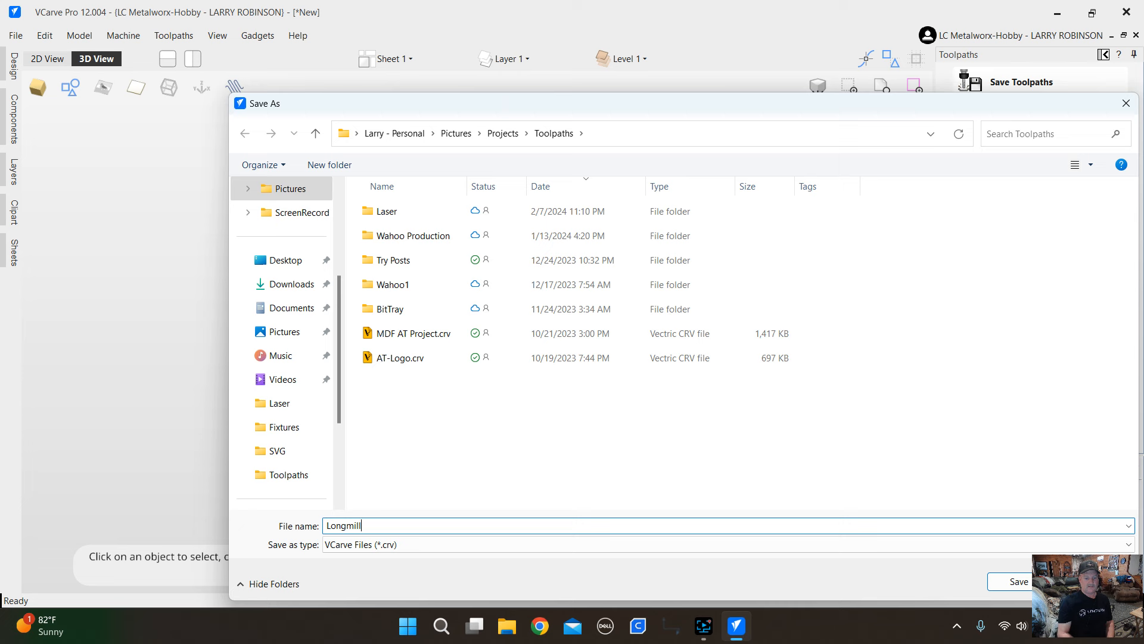
text( Job)
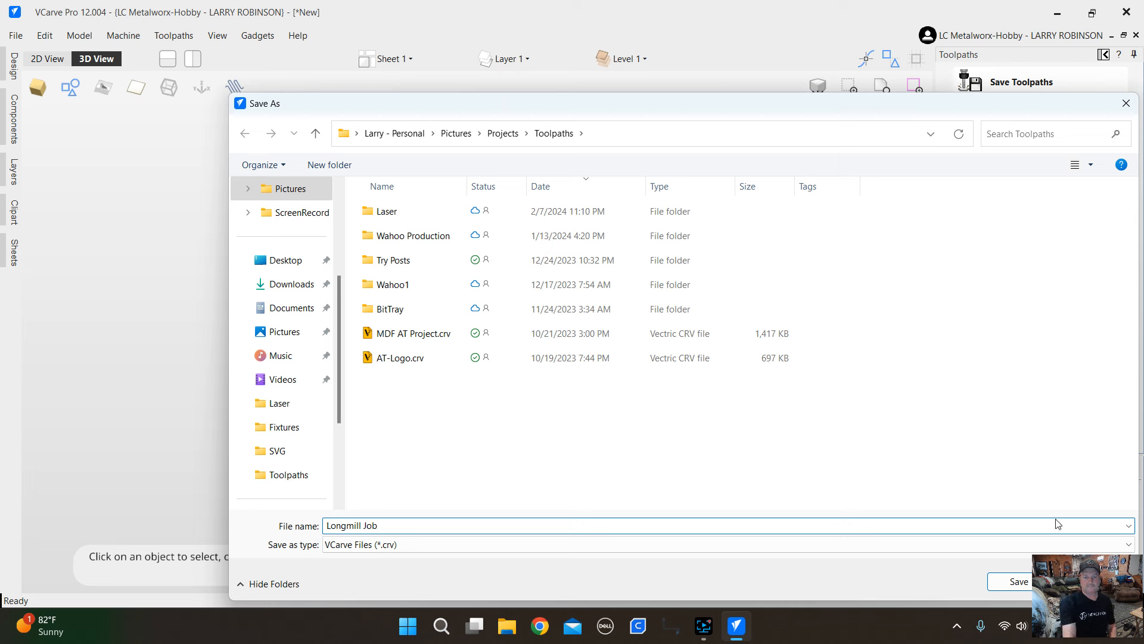
click(1012, 581)
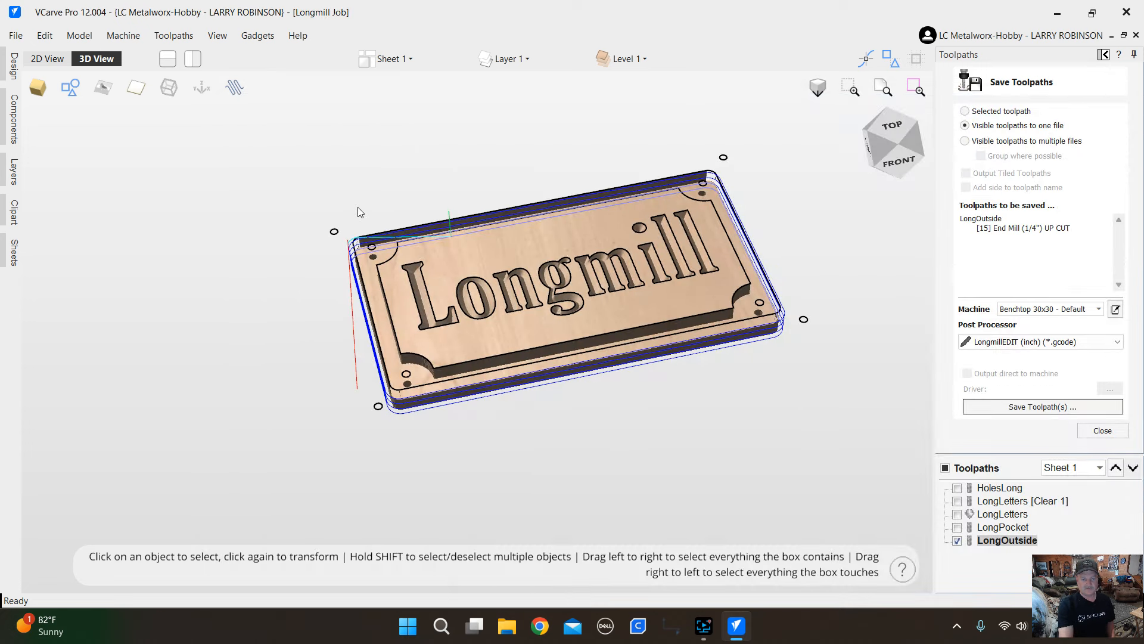
scroll(493, 240, up, 4)
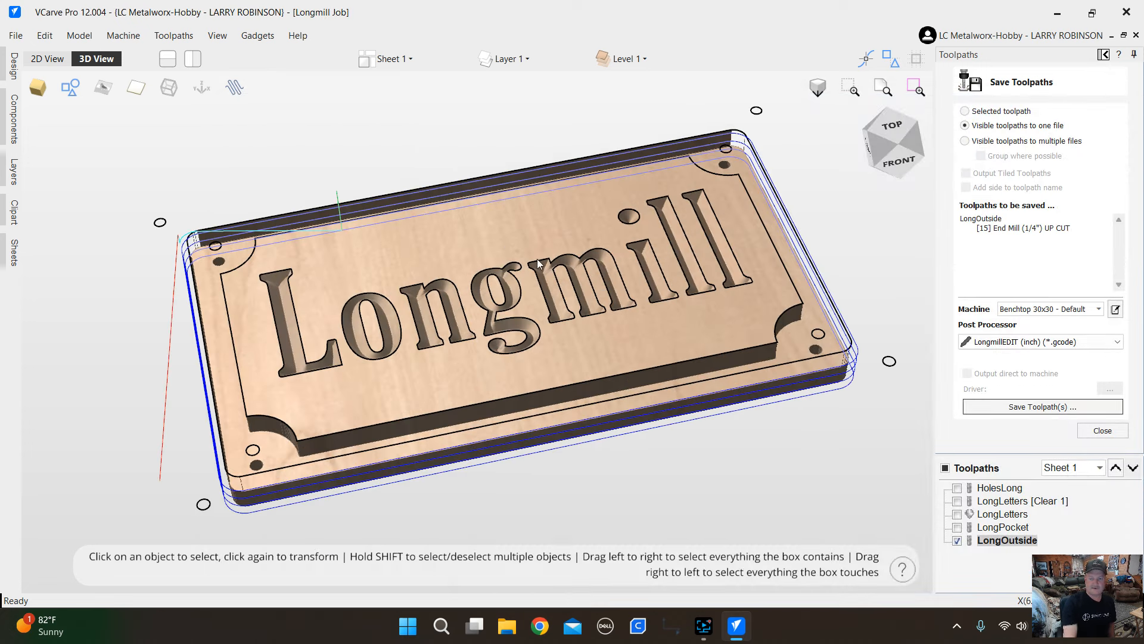
scroll(492, 272, down, 2)
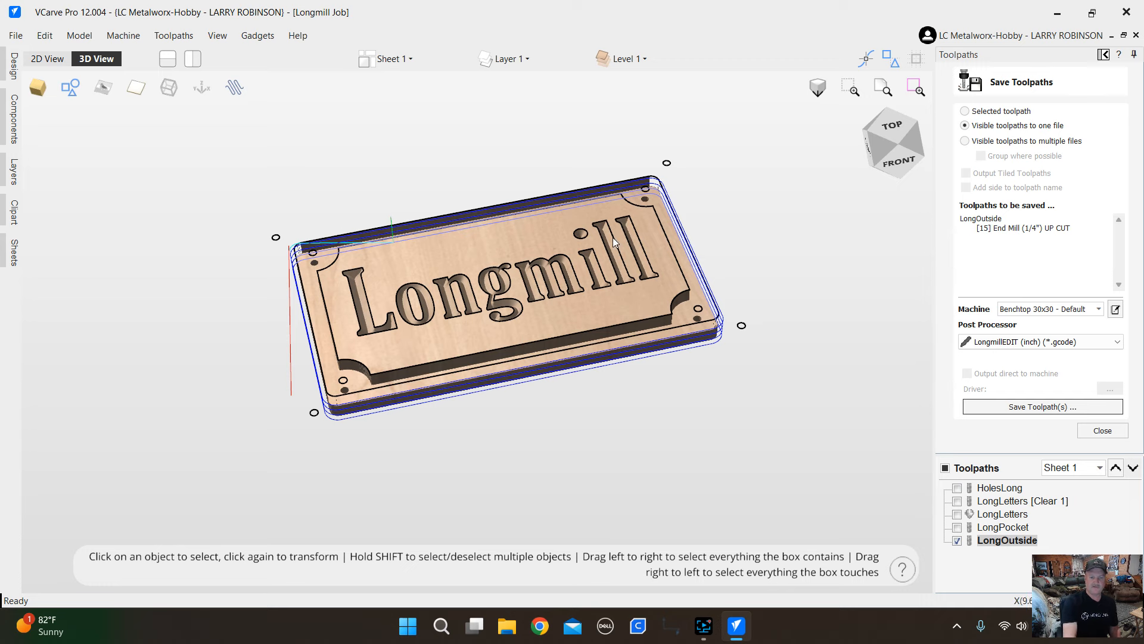
scroll(434, 275, up, 3)
click(16, 36)
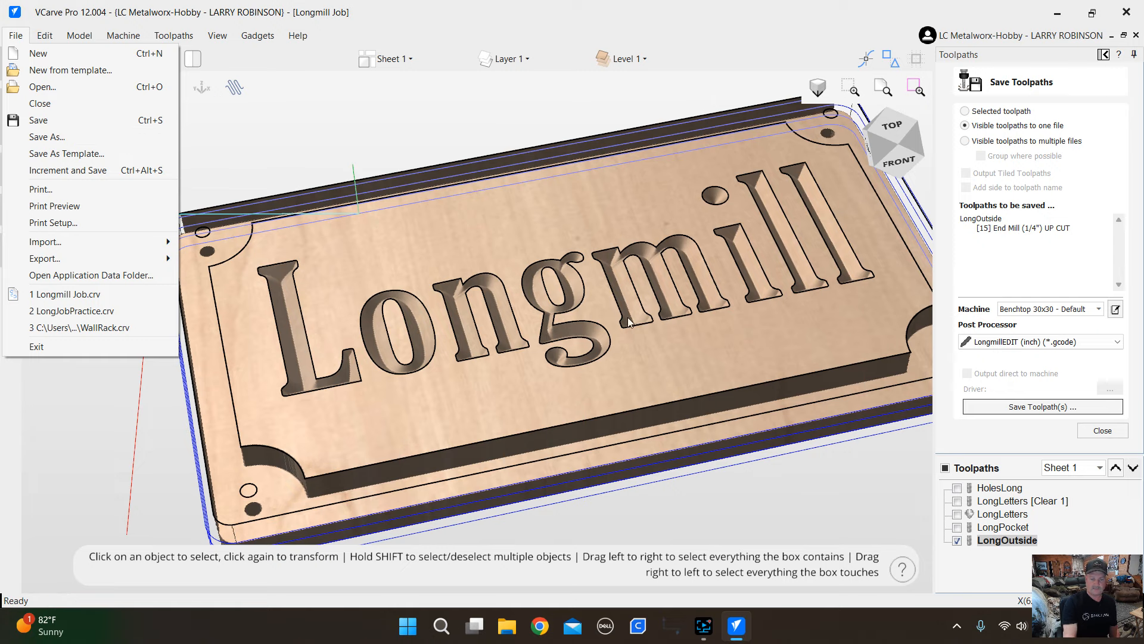
click(368, 119)
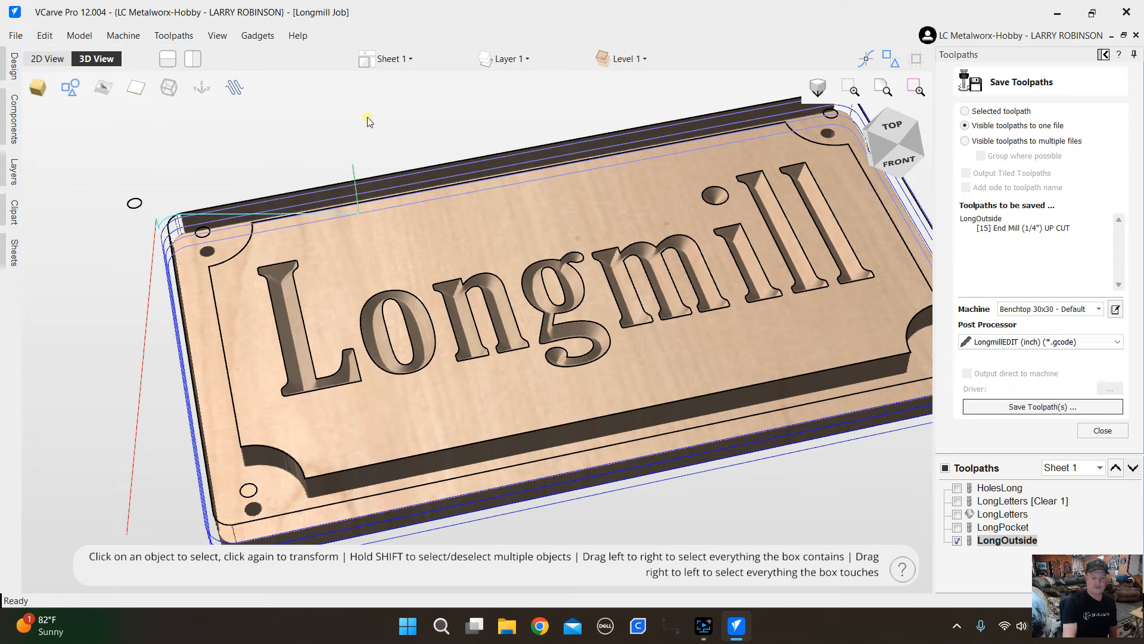
scroll(377, 173, down, 3)
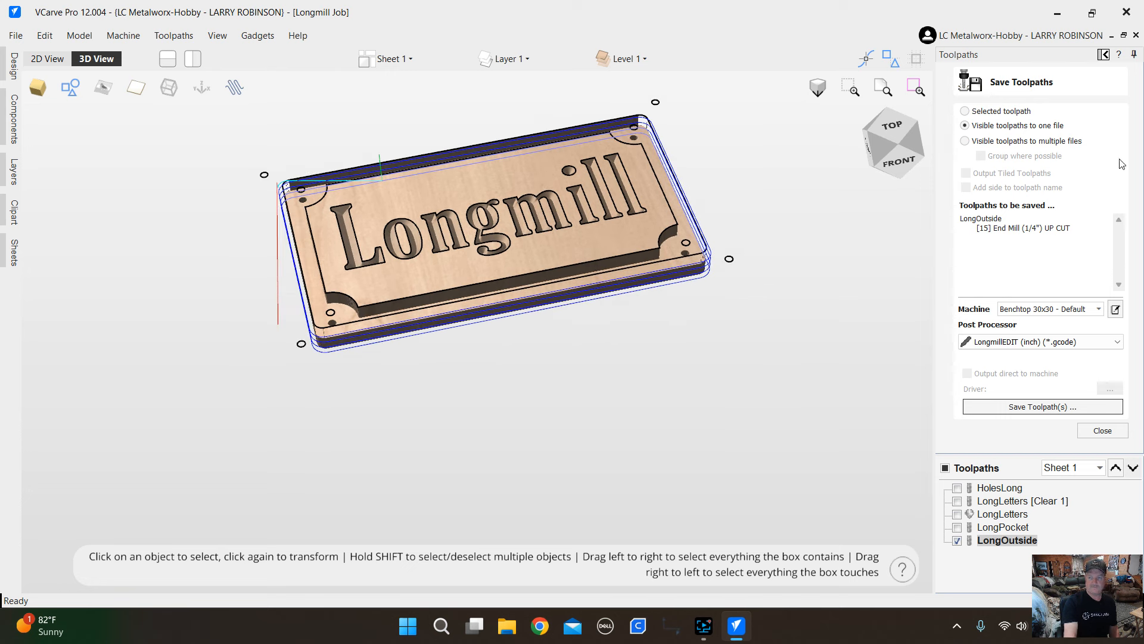
Switch from the toolpath layout back to the design tools and exit the program.
click(1103, 55)
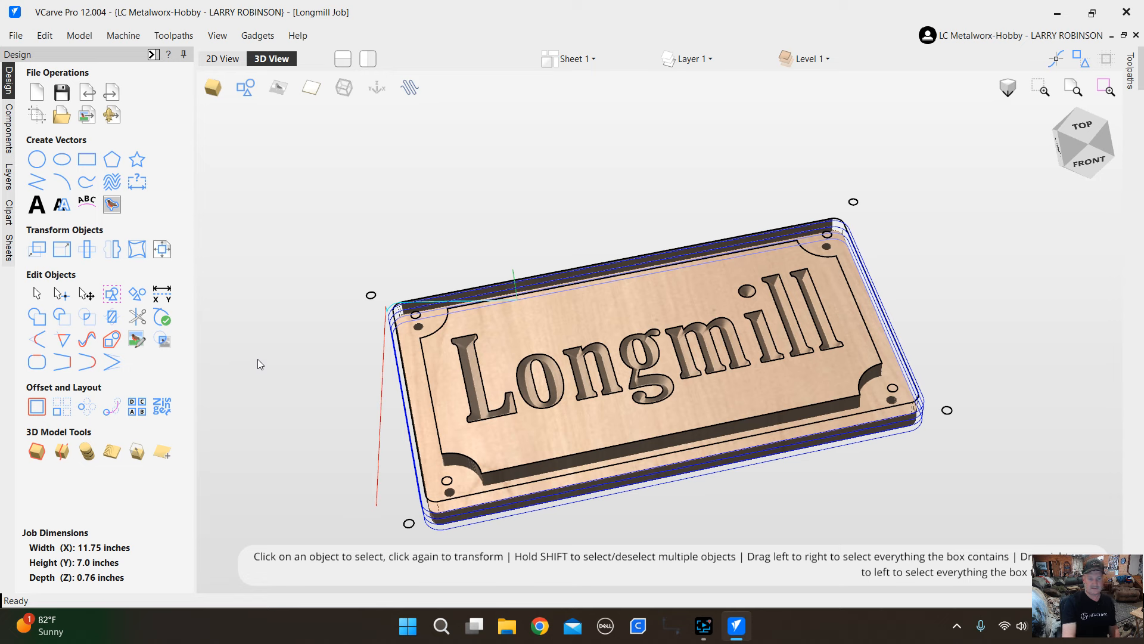
scroll(314, 325, down, 3)
scroll(469, 416, up, 2)
scroll(469, 417, up, 1)
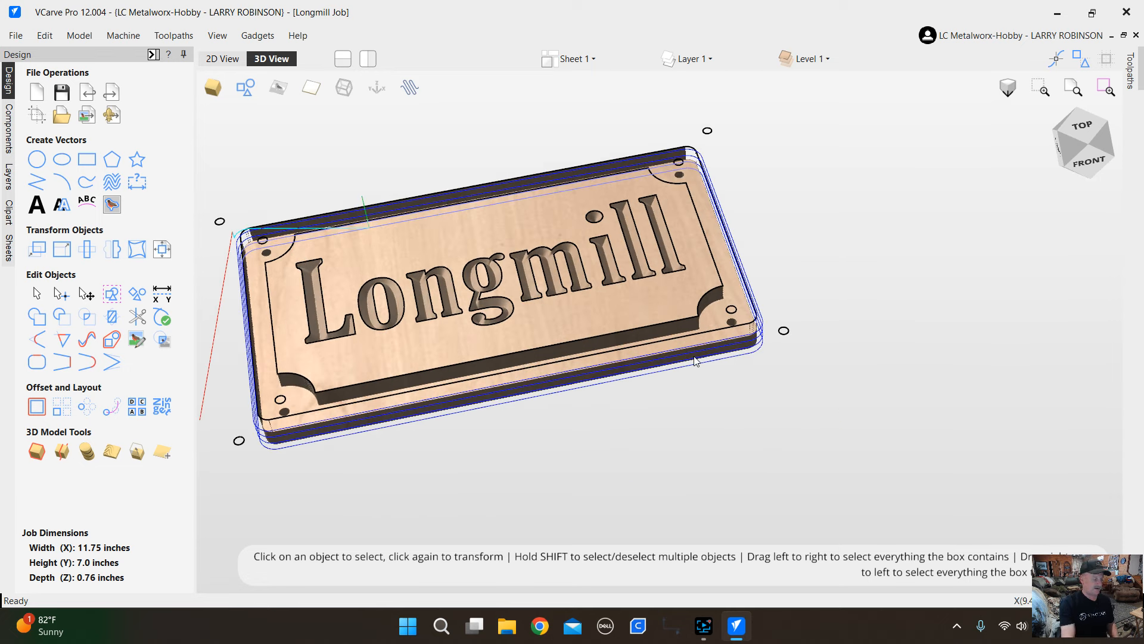
scroll(820, 412, down, 2)
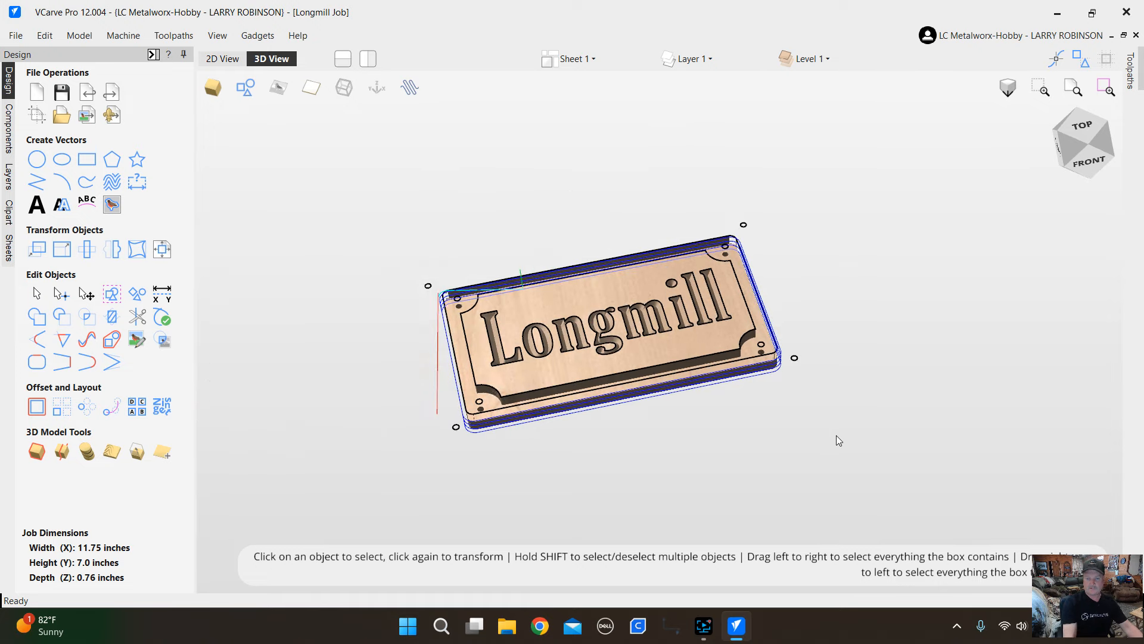
scroll(838, 439, up, 1)
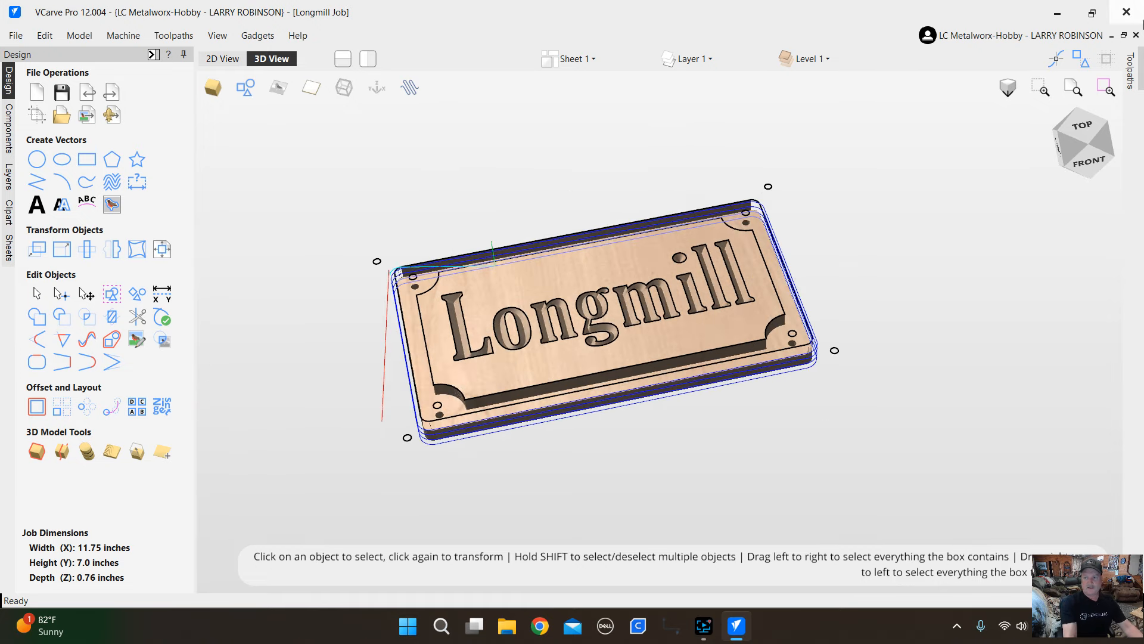
click(1127, 13)
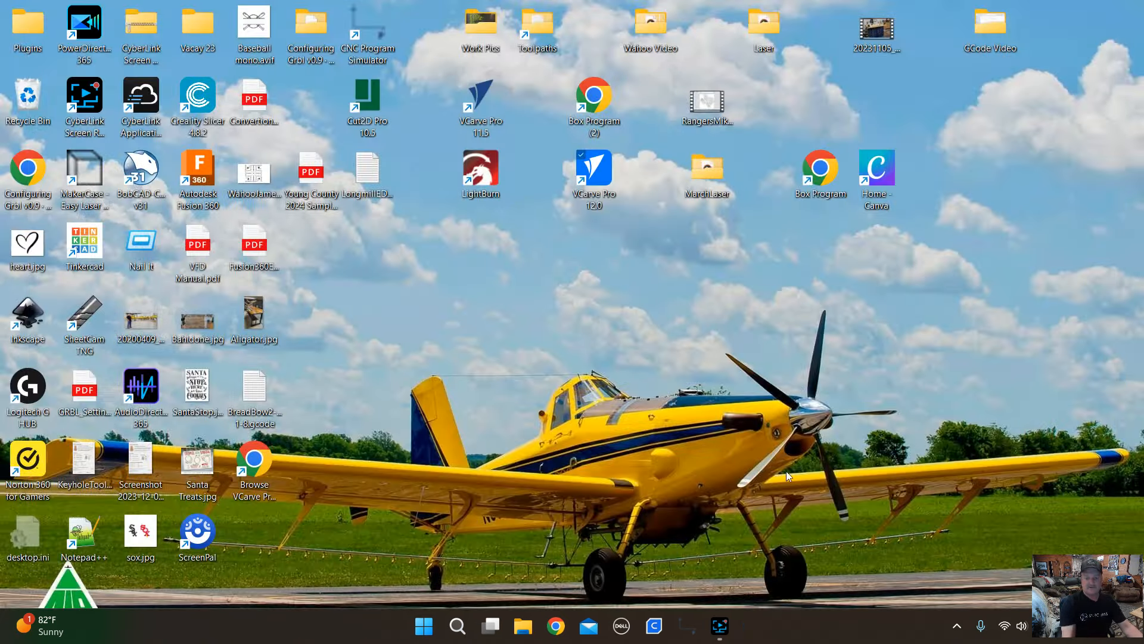